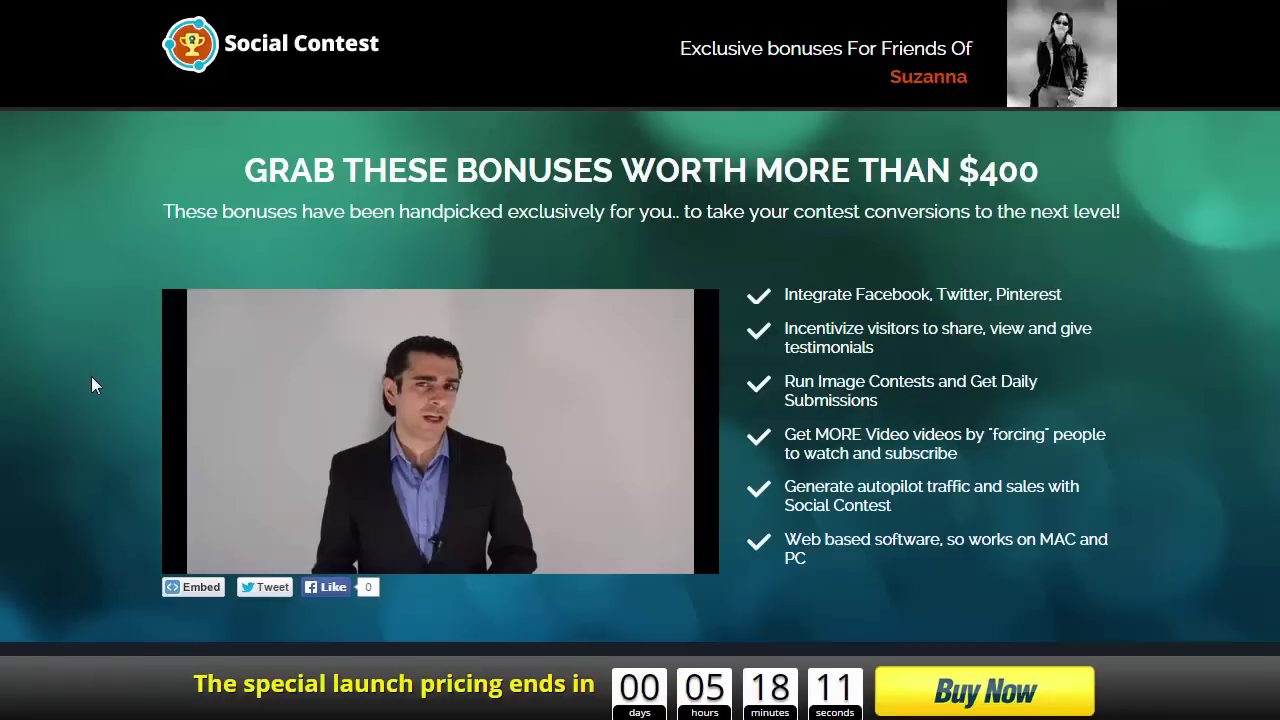
Step: Examine the Social Contest bonus page's header, video, countdown and bonus listings as a layout reference
{"action": "scroll", "coordinate": [73, 226], "scroll_direction": "down", "scroll_amount": 2}
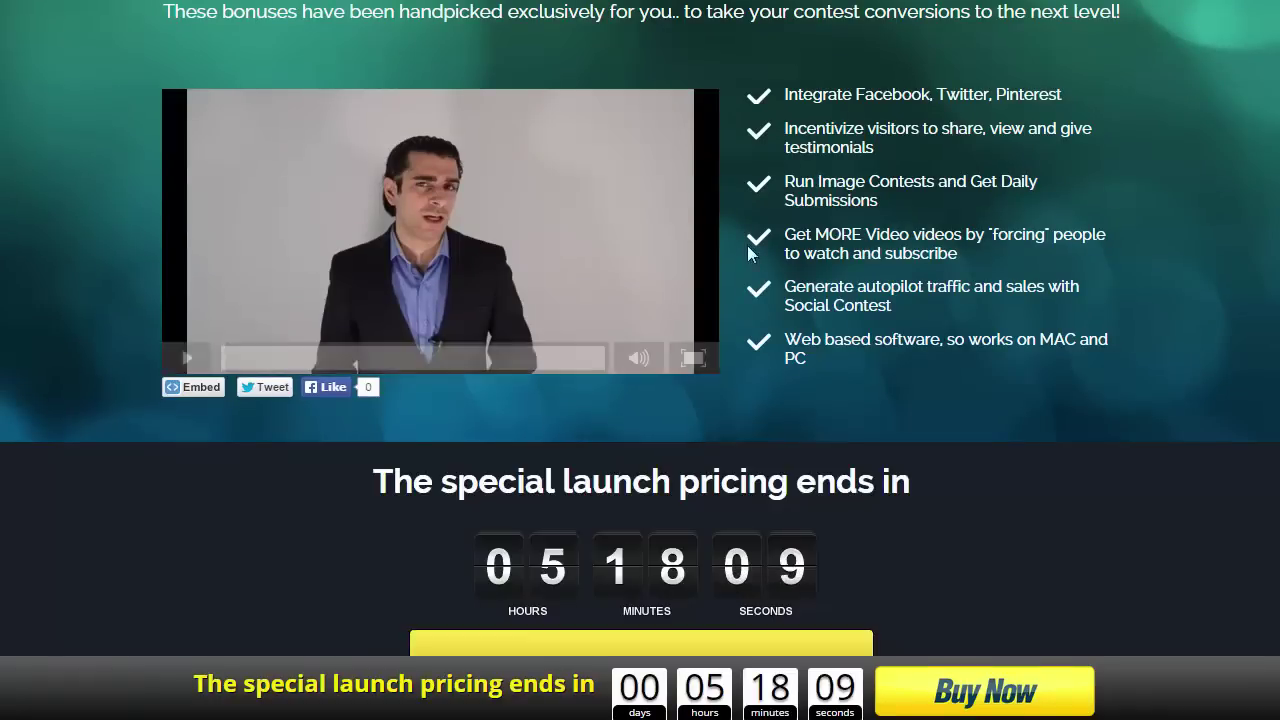
{"action": "scroll", "coordinate": [162, 325], "scroll_direction": "down", "scroll_amount": 4}
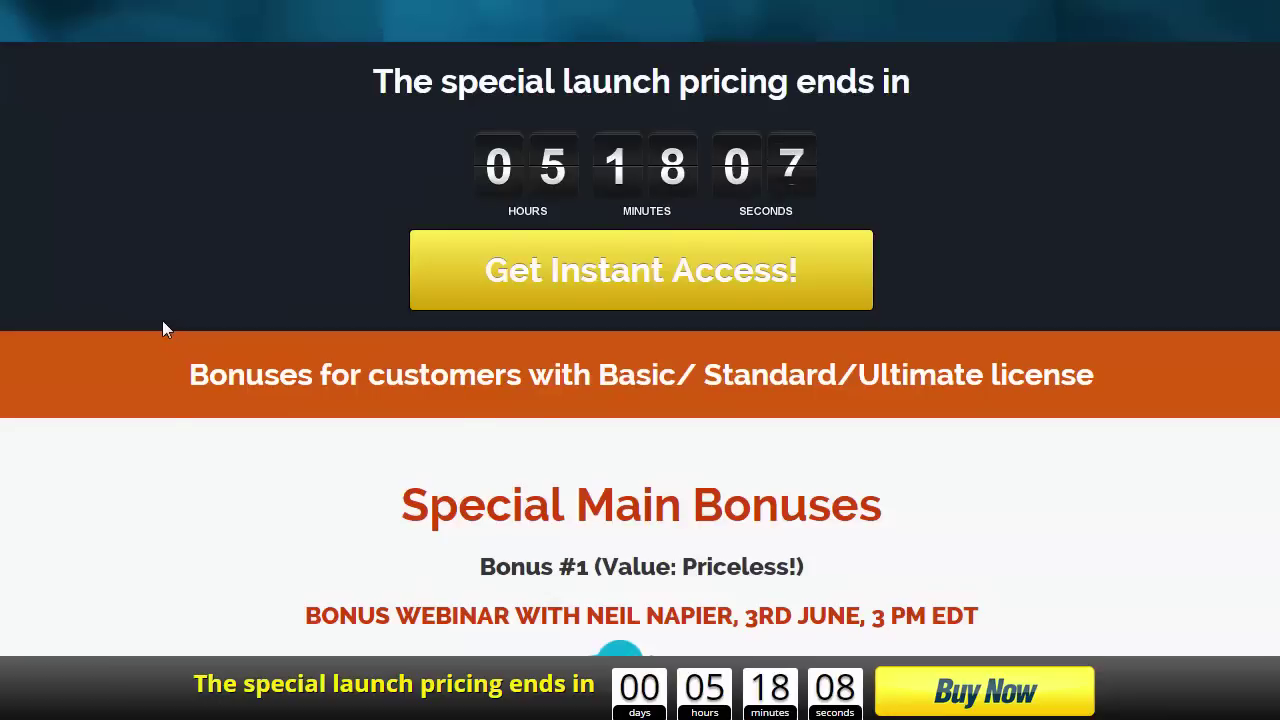
{"action": "scroll", "coordinate": [163, 327], "scroll_direction": "down", "scroll_amount": 2}
{"action": "scroll", "coordinate": [162, 328], "scroll_direction": "down", "scroll_amount": 7}
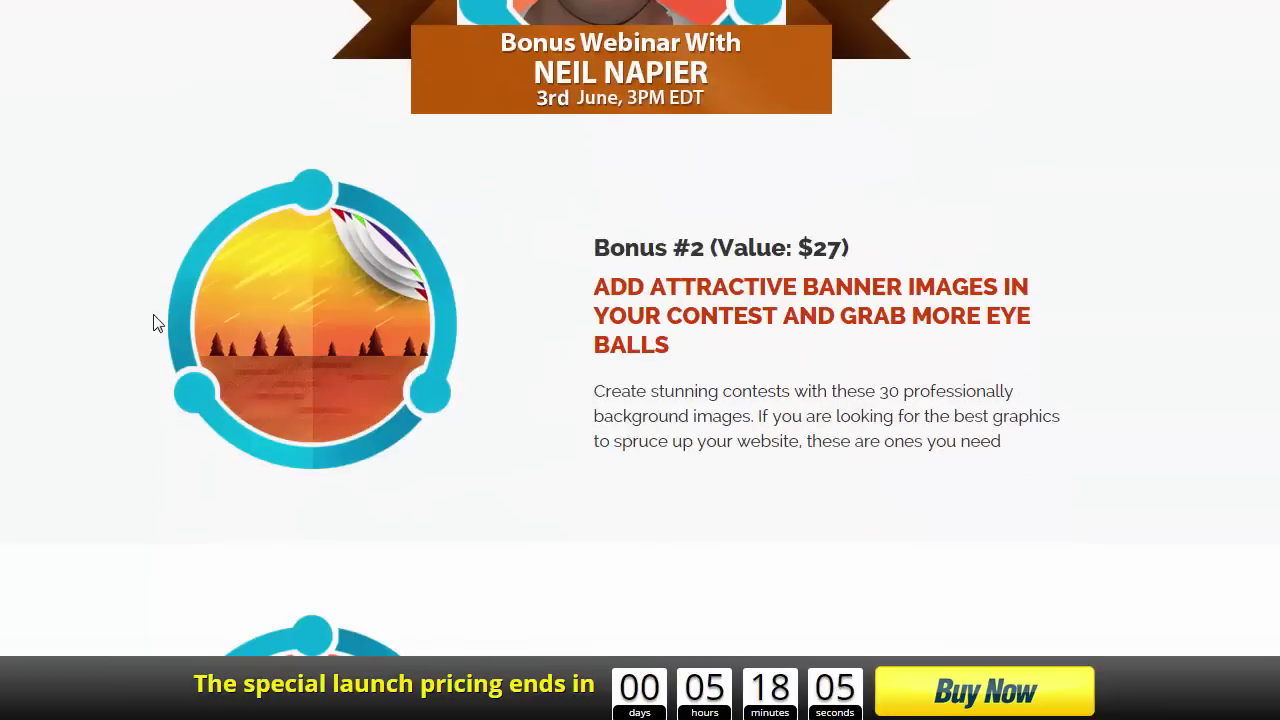
{"action": "scroll", "coordinate": [155, 322], "scroll_direction": "up", "scroll_amount": 5}
{"action": "scroll", "coordinate": [150, 314], "scroll_direction": "up", "scroll_amount": 10}
{"action": "scroll", "coordinate": [150, 314], "scroll_direction": "up", "scroll_amount": 5}
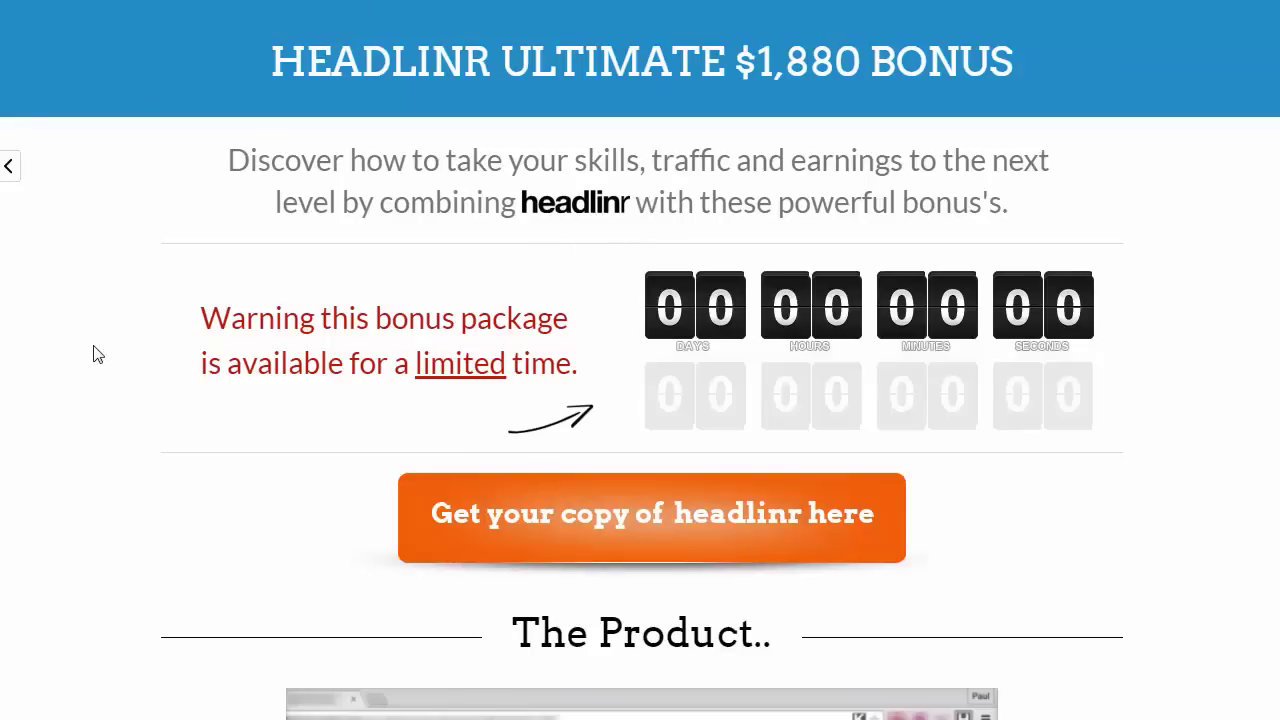
Step: Examine the Headlinr bonus page's product section, supported platforms and numbered bonus offers
{"action": "scroll", "coordinate": [212, 327], "scroll_direction": "down", "scroll_amount": 7}
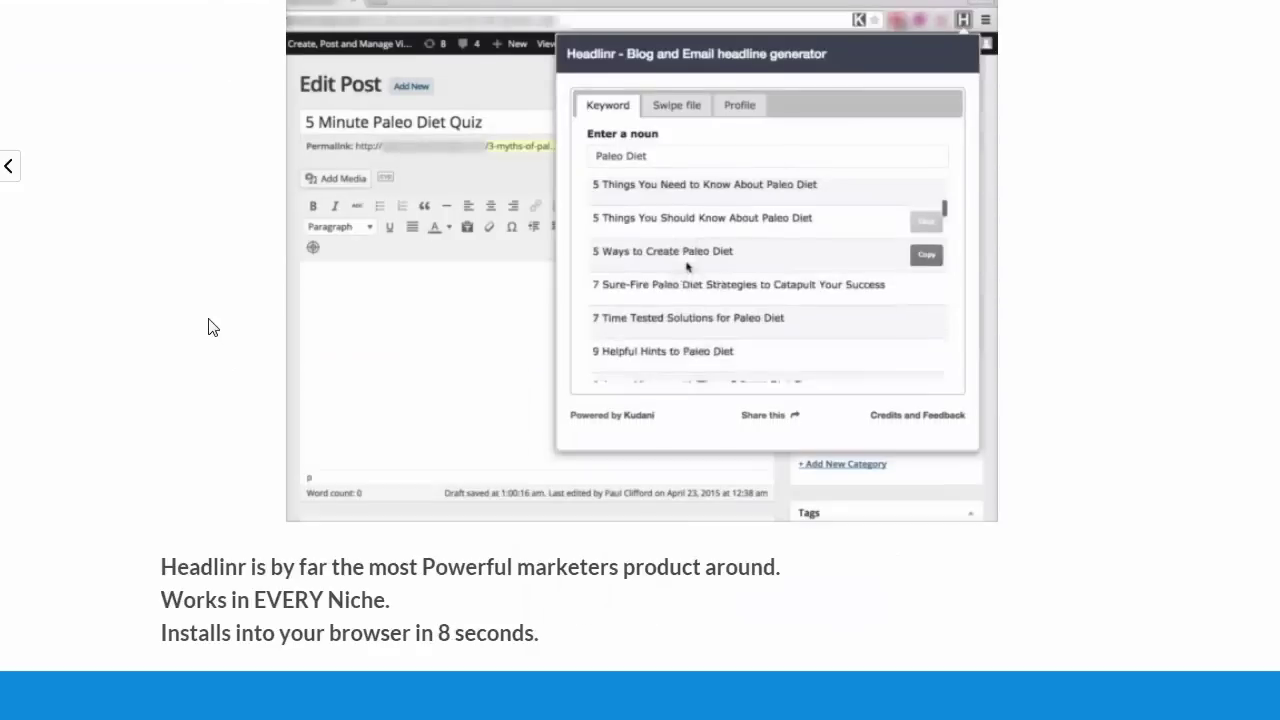
{"action": "scroll", "coordinate": [155, 350], "scroll_direction": "down", "scroll_amount": 5}
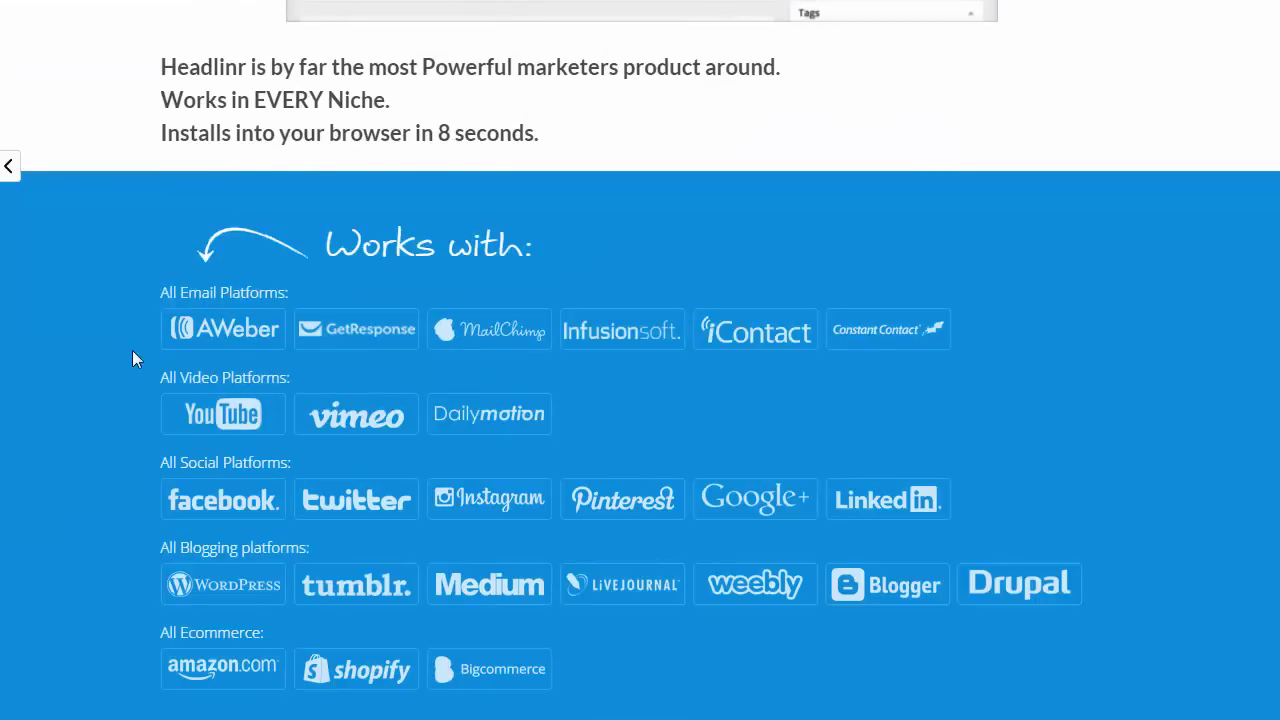
{"action": "scroll", "coordinate": [132, 350], "scroll_direction": "down", "scroll_amount": 9}
{"action": "scroll", "coordinate": [136, 358], "scroll_direction": "down", "scroll_amount": 7}
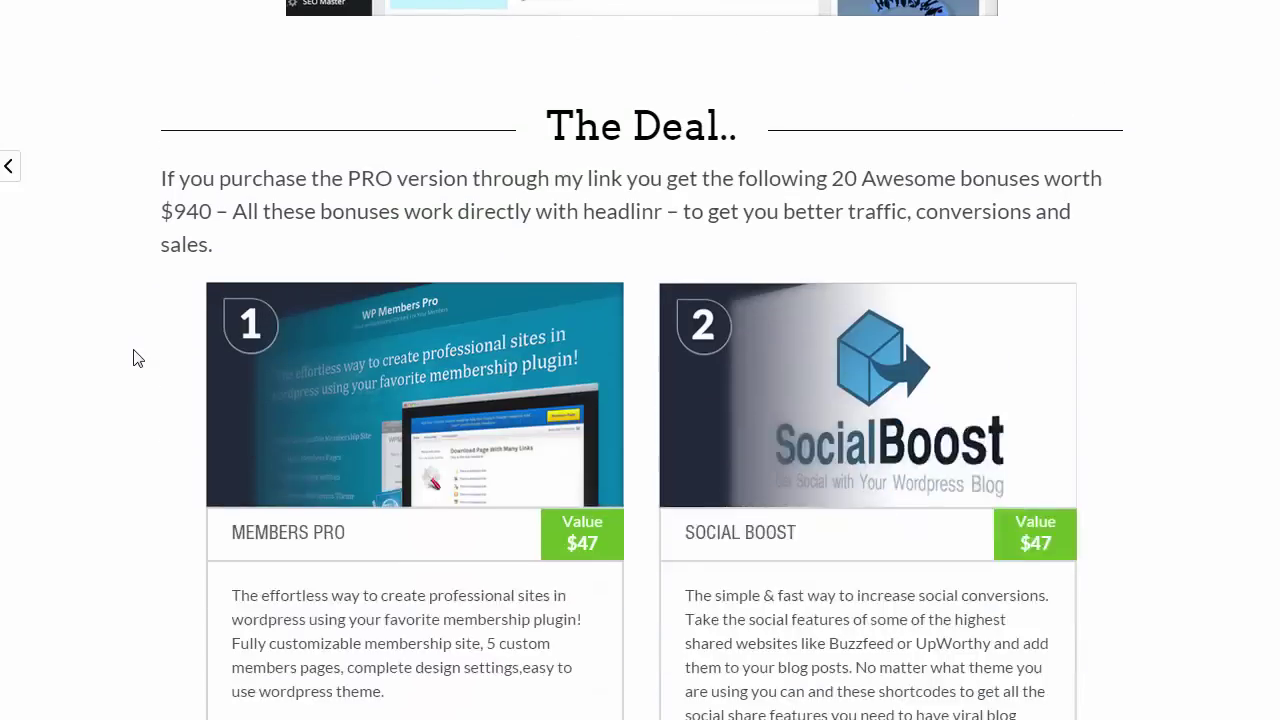
{"action": "scroll", "coordinate": [136, 358], "scroll_direction": "up", "scroll_amount": 14}
{"action": "scroll", "coordinate": [141, 350], "scroll_direction": "up", "scroll_amount": 12}
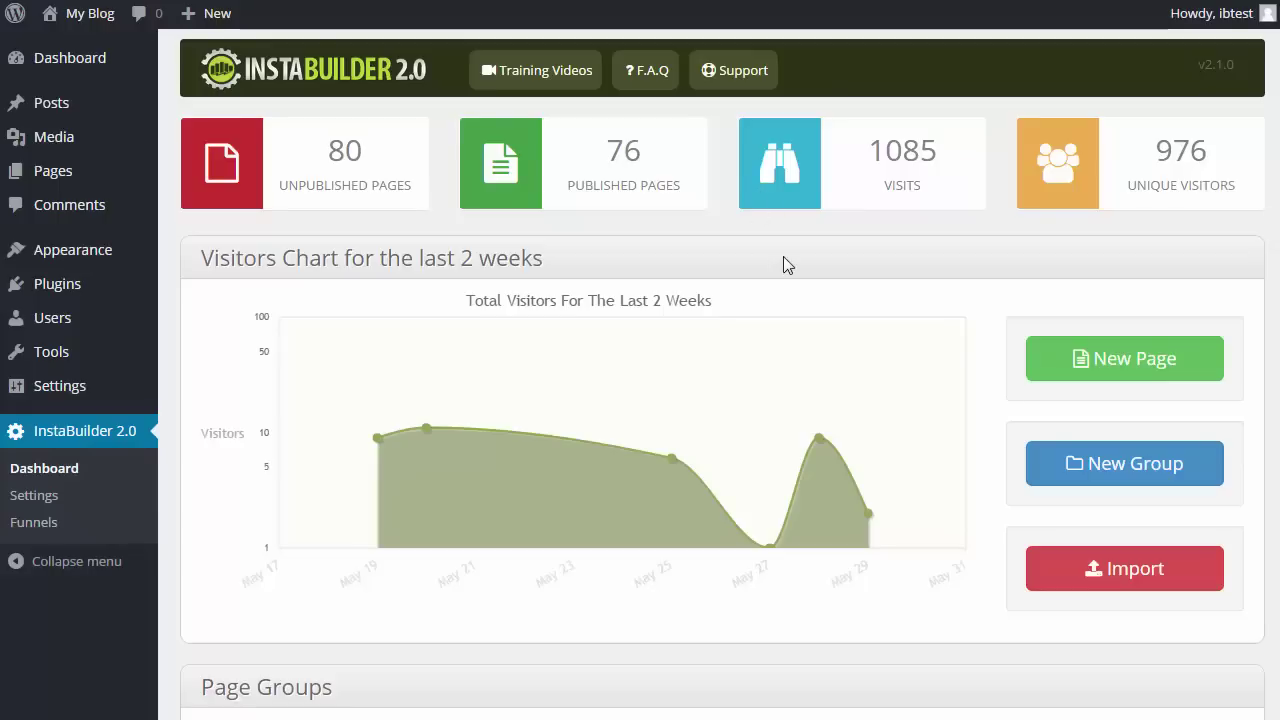
Step: Create a new InstaBuilder page from scratch and delete its default blank content box
{"action": "left_click", "coordinate": [1111, 362]}
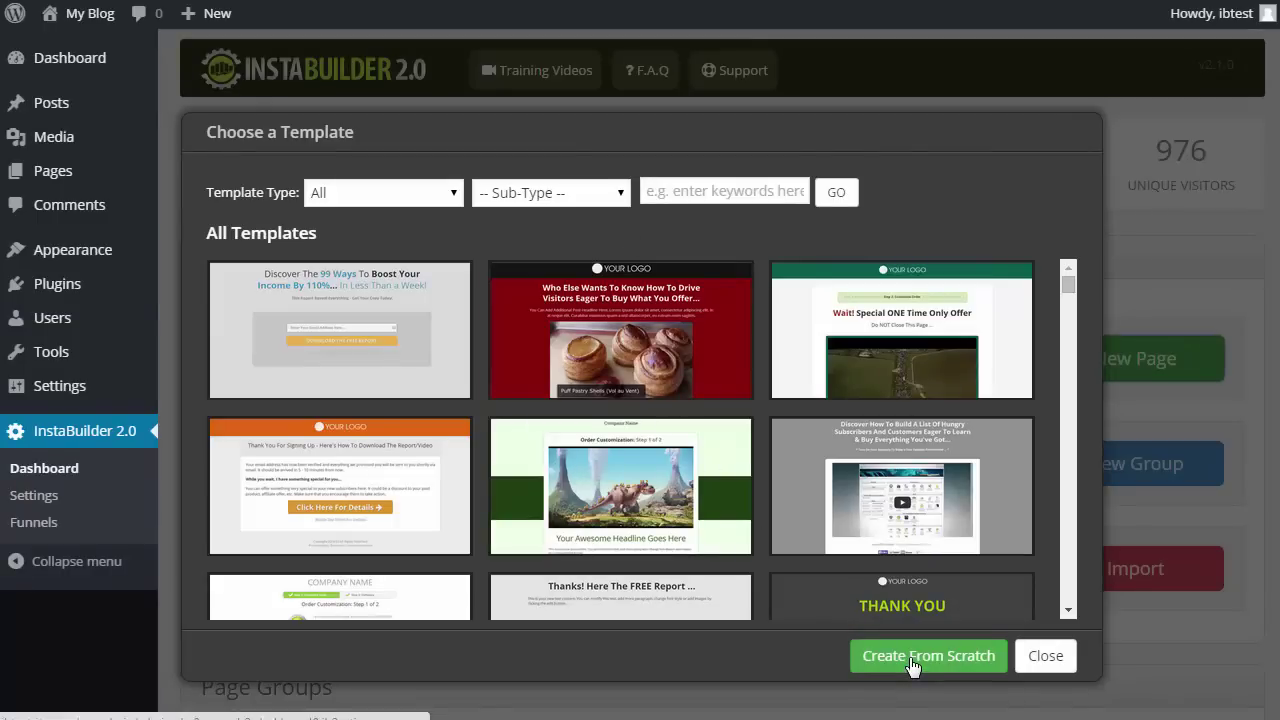
{"action": "left_click", "coordinate": [912, 658]}
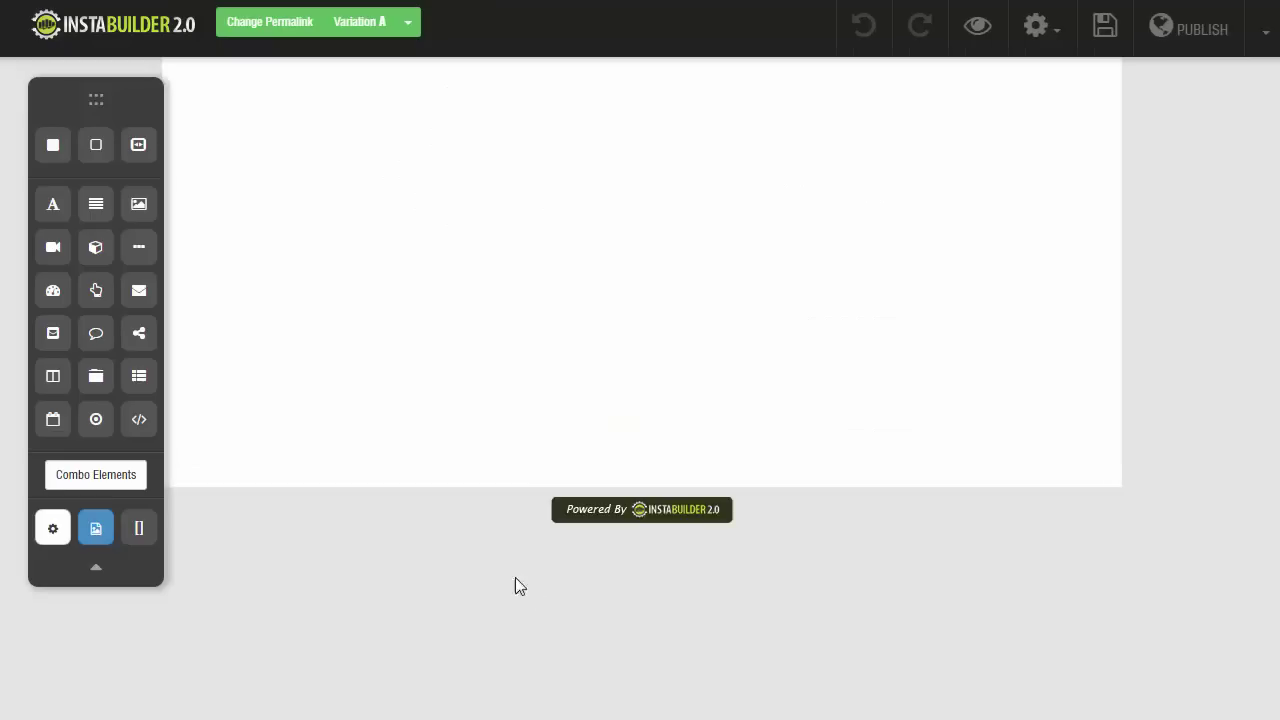
{"action": "left_click", "coordinate": [565, 381]}
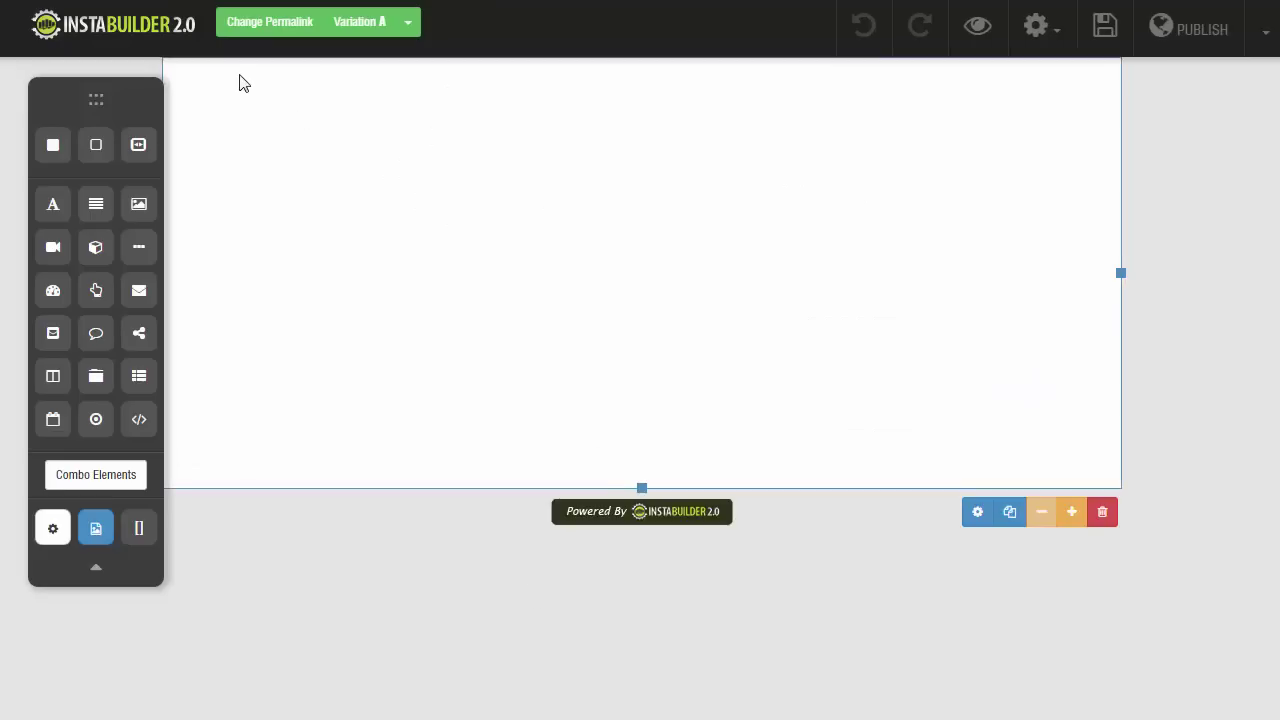
{"action": "left_click", "coordinate": [1112, 520]}
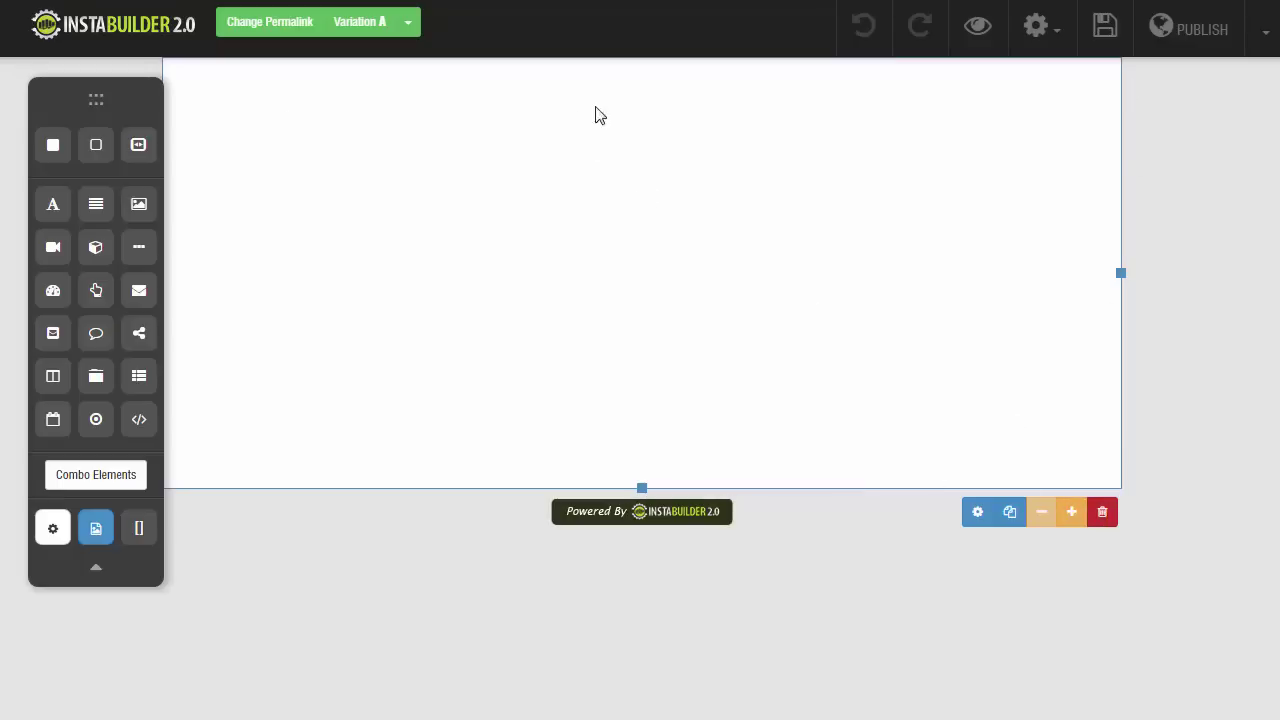
{"action": "left_click", "coordinate": [697, 89]}
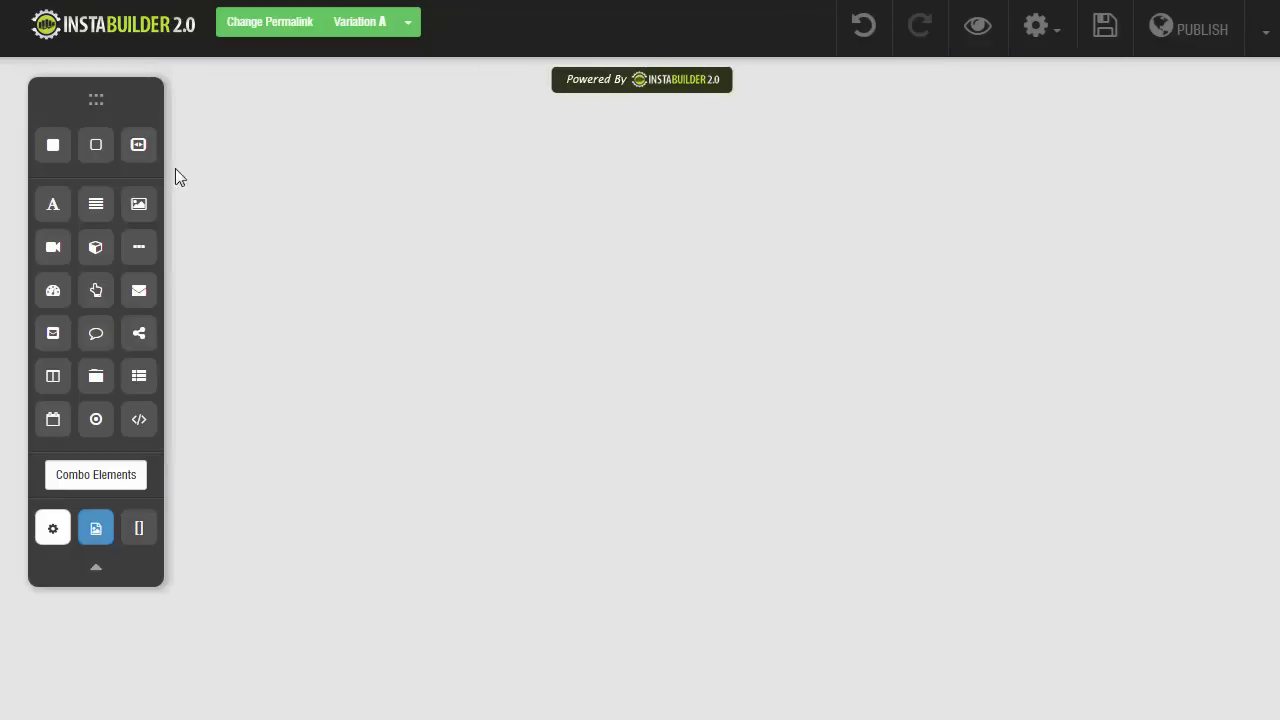
Step: Add a full-width section to the empty page and give it a near-black background color
{"action": "left_click_drag", "start_coordinate": [96, 148], "coordinate": [546, 220]}
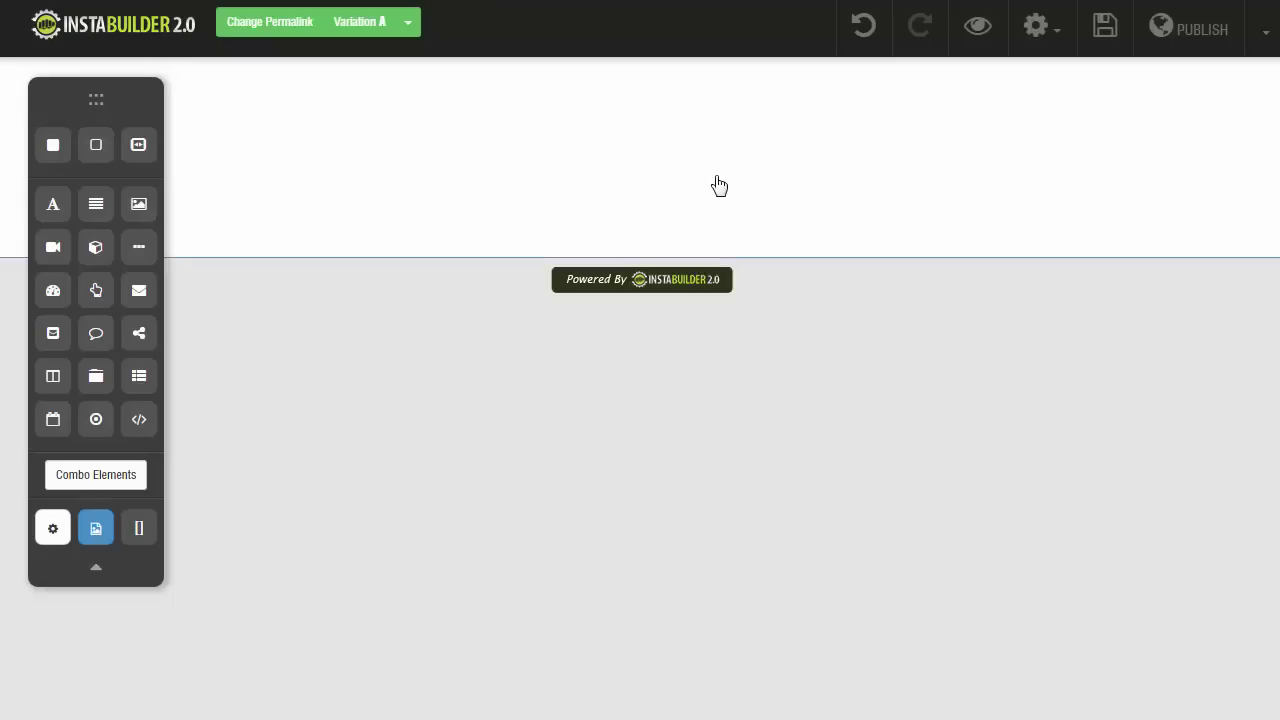
{"action": "left_click", "coordinate": [1143, 285]}
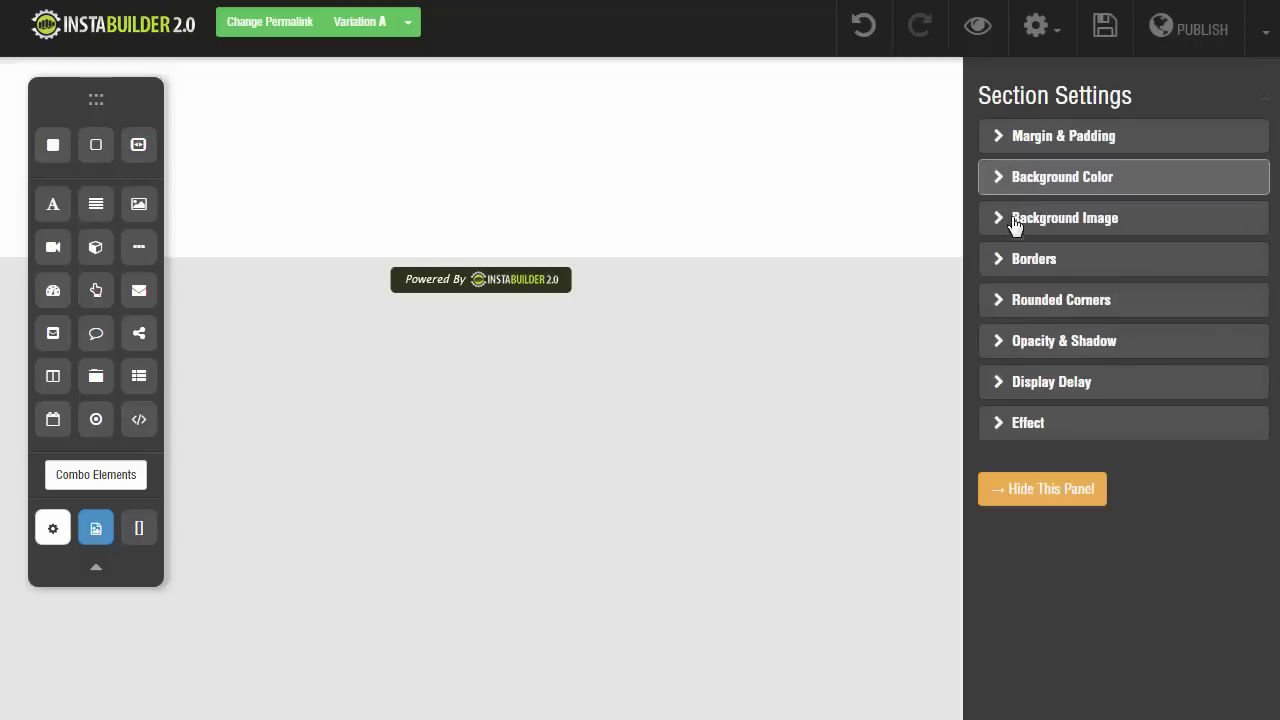
{"action": "left_click", "coordinate": [1006, 182]}
{"action": "left_click", "coordinate": [1005, 261]}
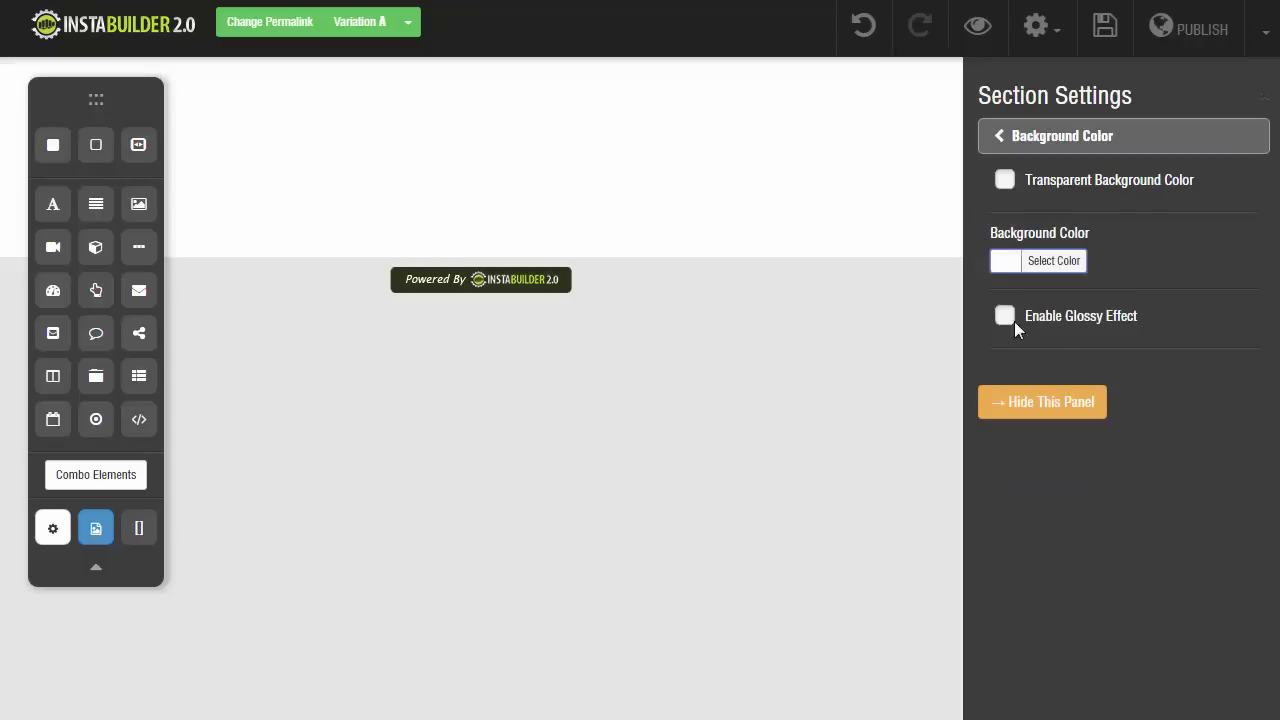
{"action": "left_click_drag", "start_coordinate": [1026, 360], "coordinate": [988, 460]}
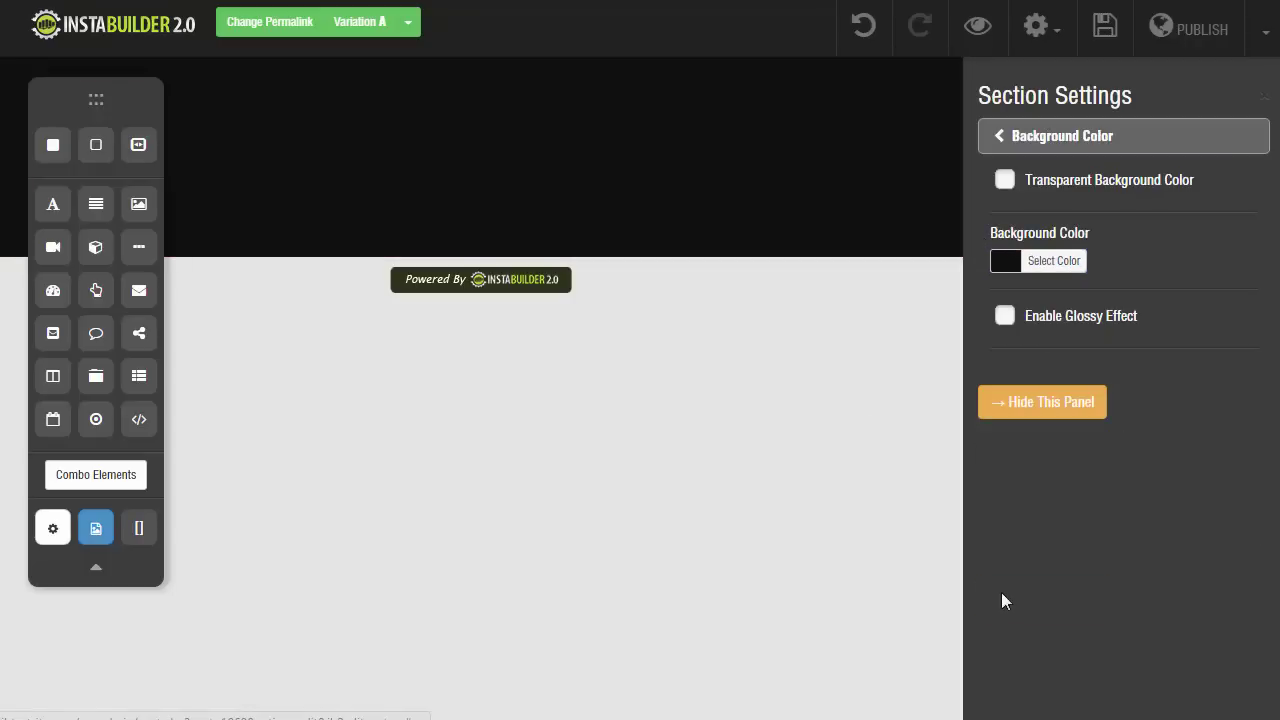
{"action": "left_click", "coordinate": [1020, 402]}
Step: Shorten the black section to roughly half its height and insert a two-column element inside it
{"action": "mouse_move", "coordinate": [625, 183]}
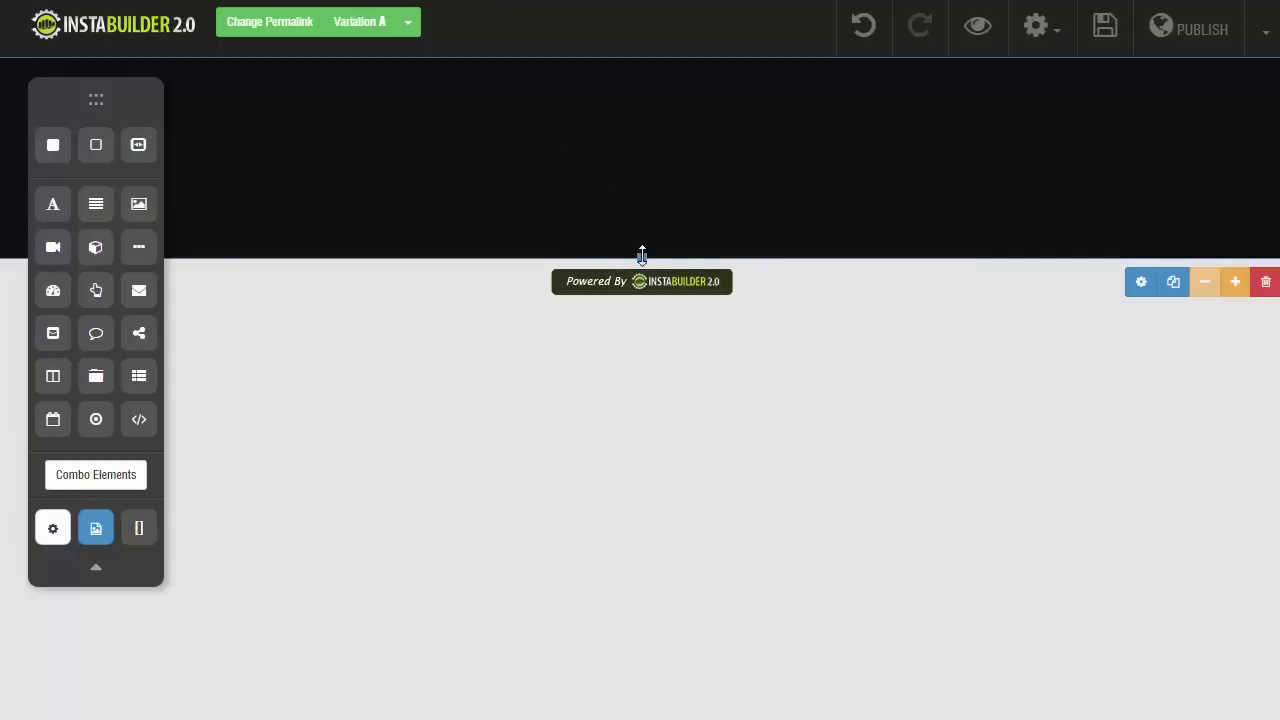
{"action": "left_click_drag", "start_coordinate": [642, 255], "coordinate": [638, 149]}
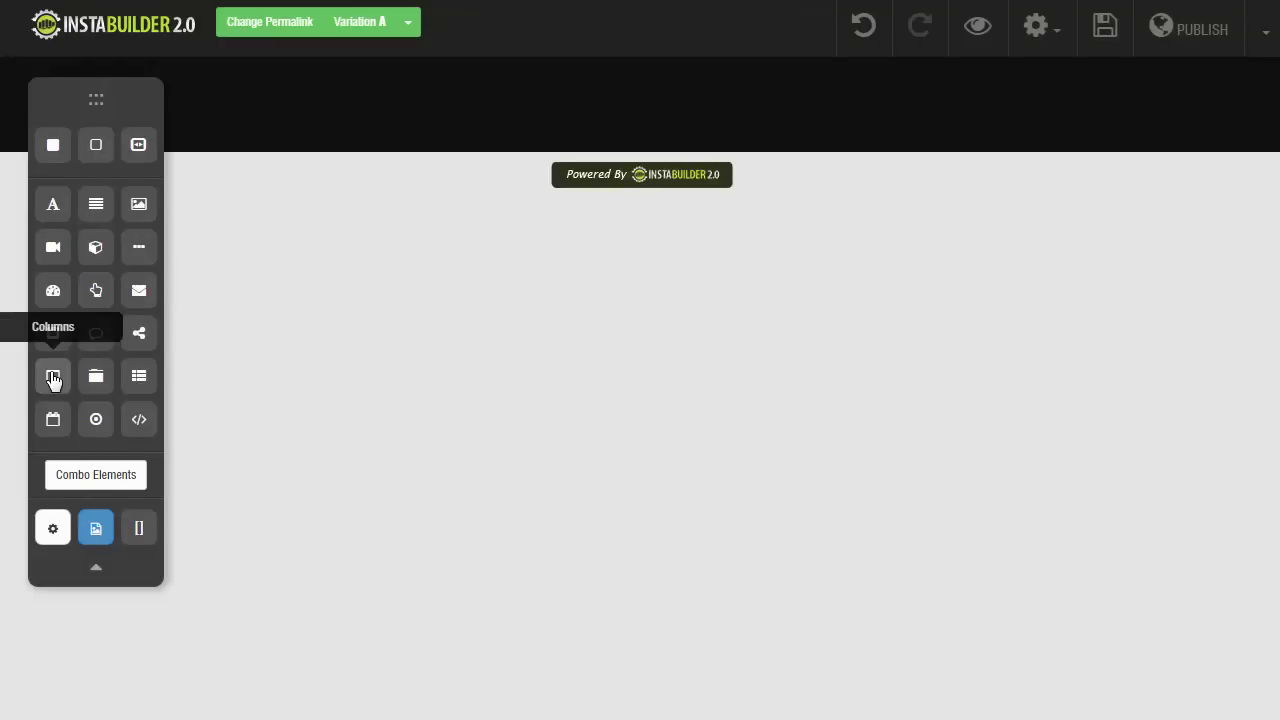
{"action": "left_click_drag", "start_coordinate": [52, 376], "coordinate": [612, 121]}
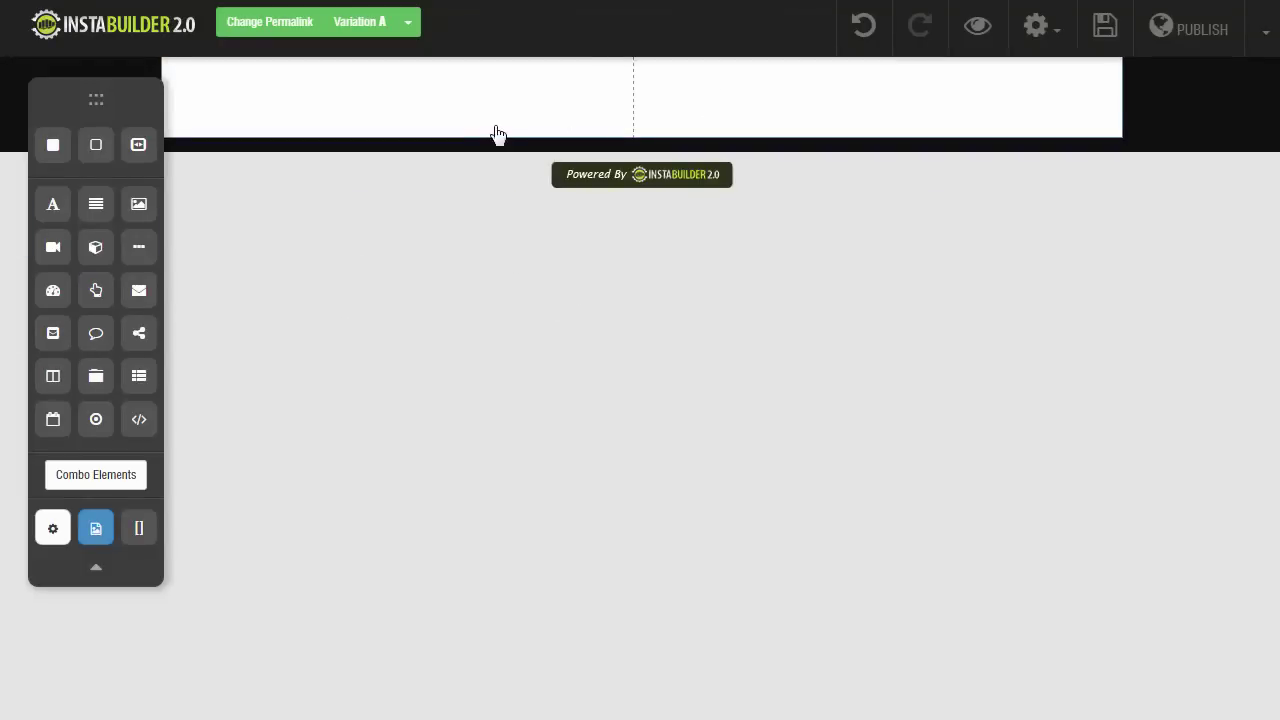
Step: Make the background color of the header's columns element transparent
{"action": "mouse_move", "coordinate": [934, 180]}
{"action": "left_click", "coordinate": [977, 163]}
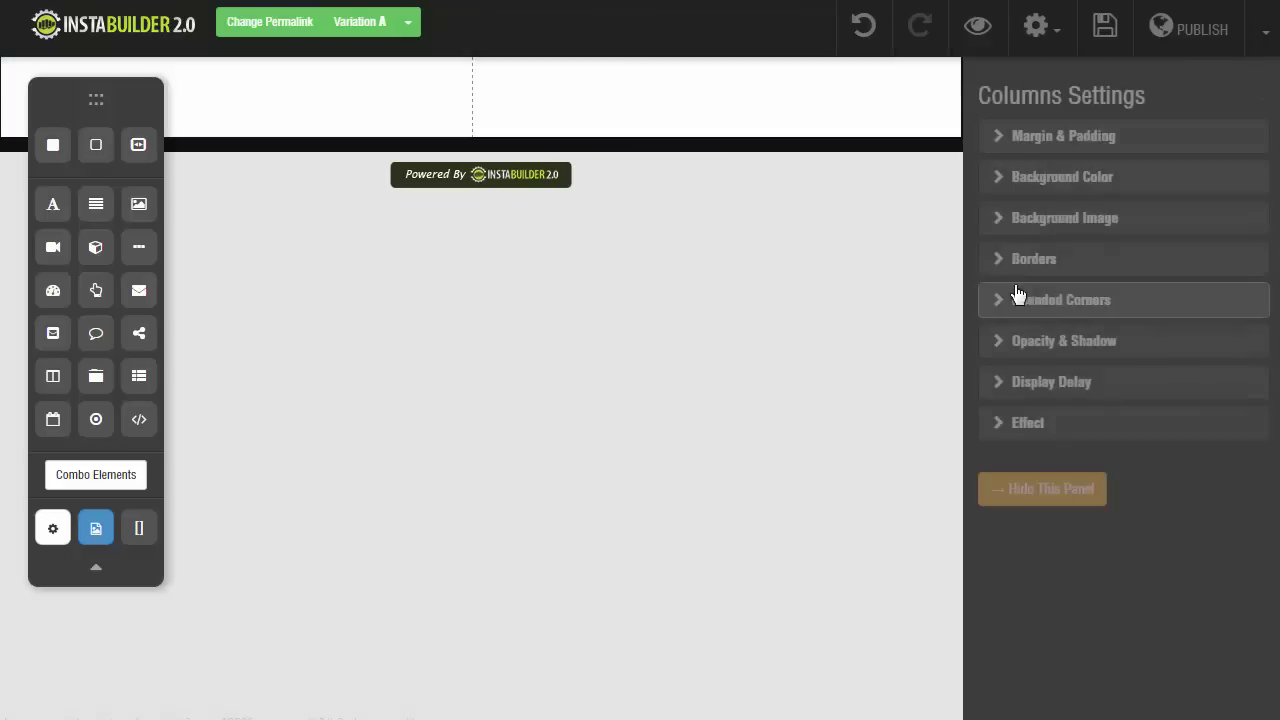
{"action": "left_click", "coordinate": [1015, 182]}
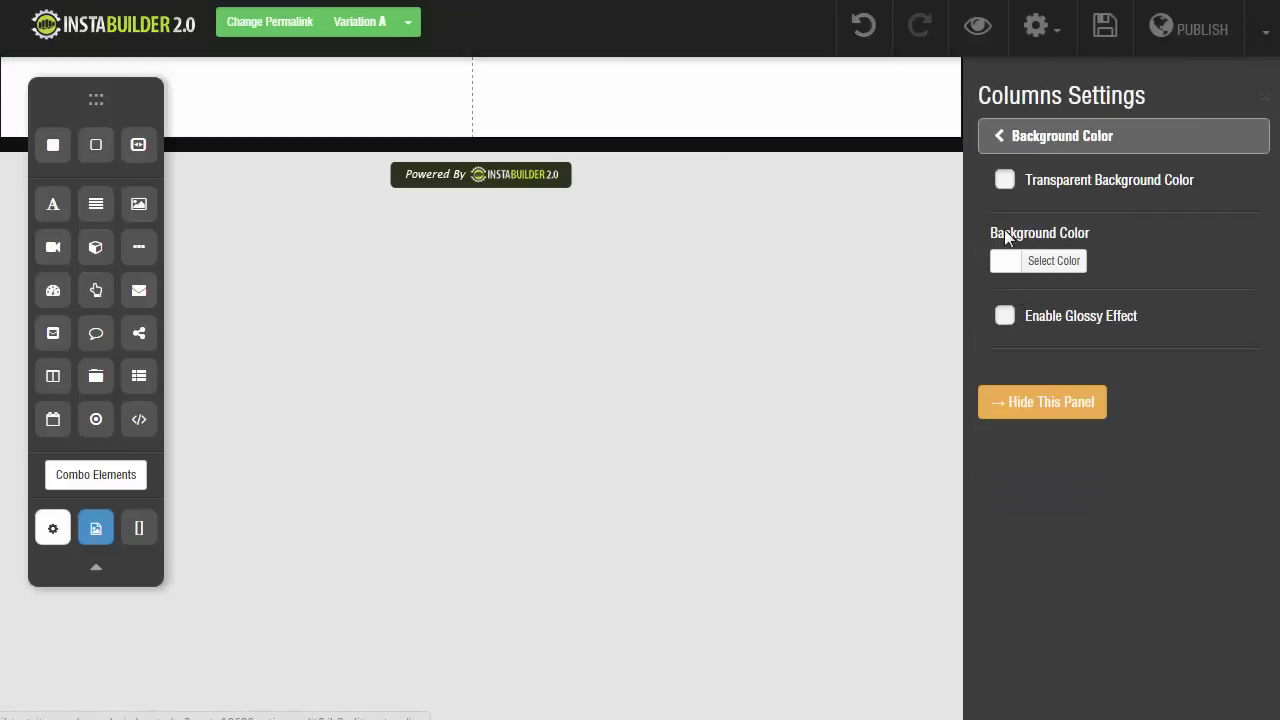
{"action": "left_click", "coordinate": [1005, 184]}
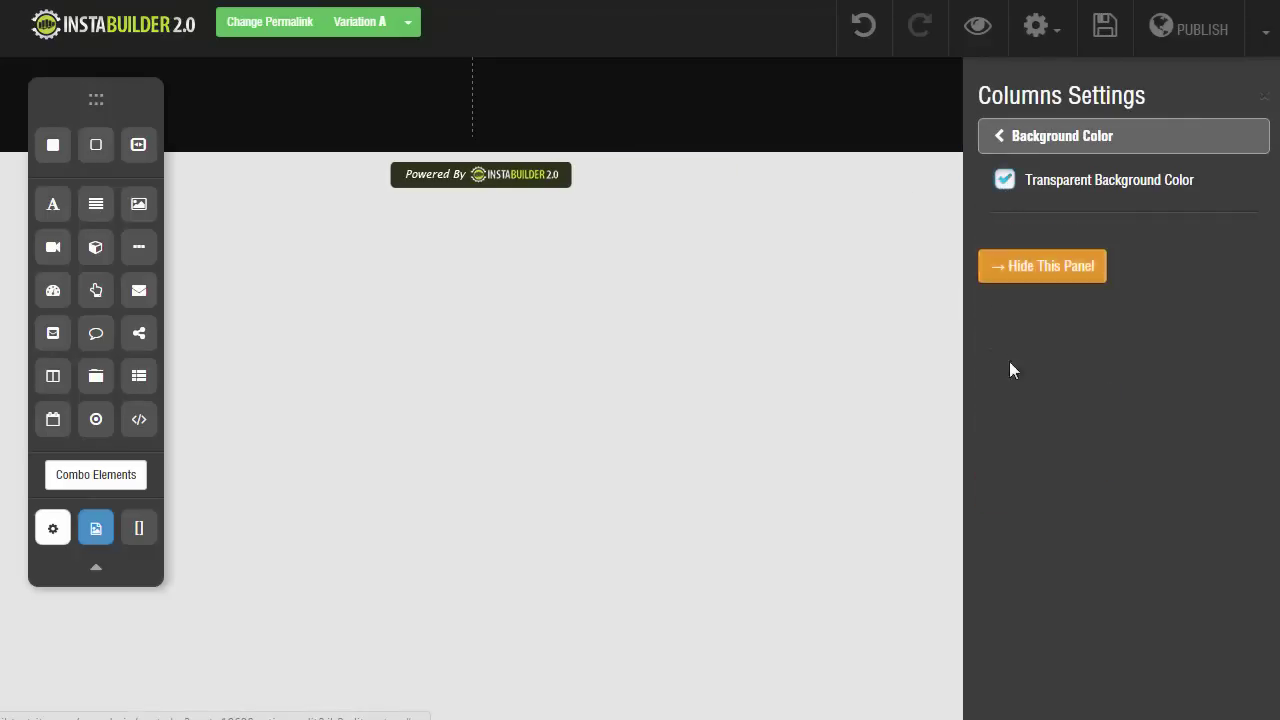
{"action": "left_click", "coordinate": [1009, 265]}
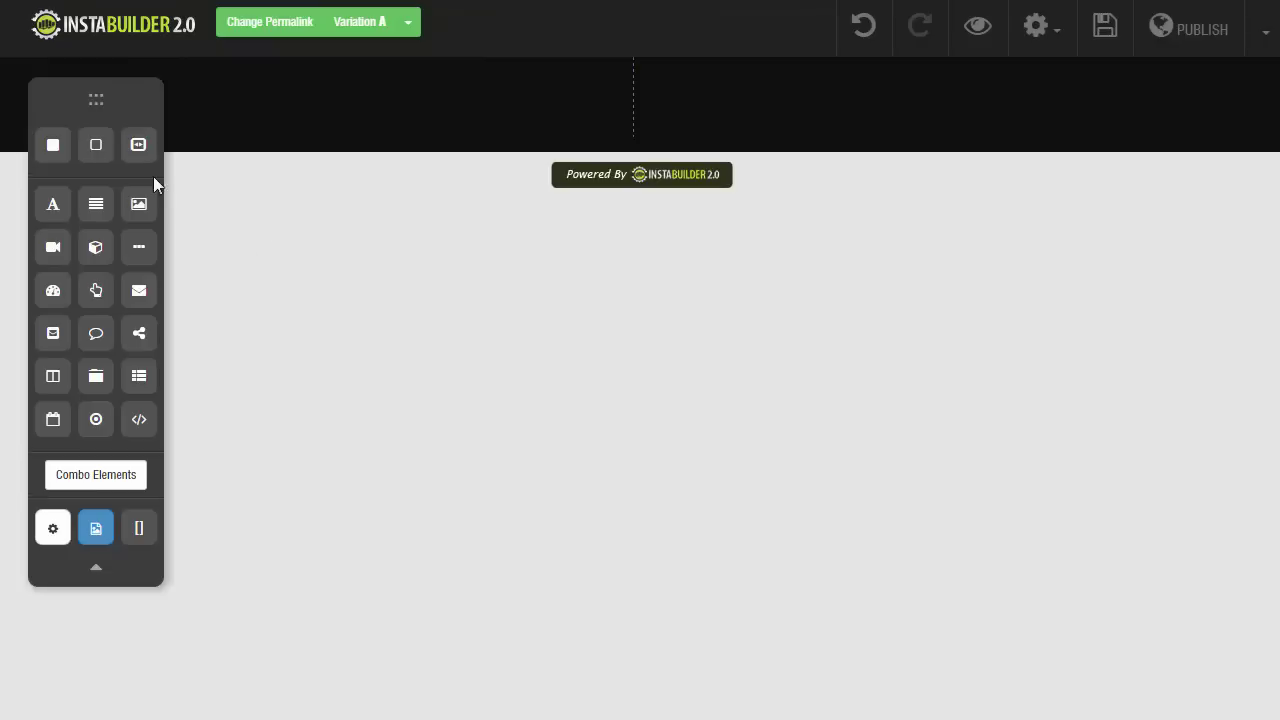
Step: Insert an image element in the header's first column and copy the logo's image address from the Social Contest page
{"action": "left_click_drag", "start_coordinate": [139, 203], "coordinate": [398, 111]}
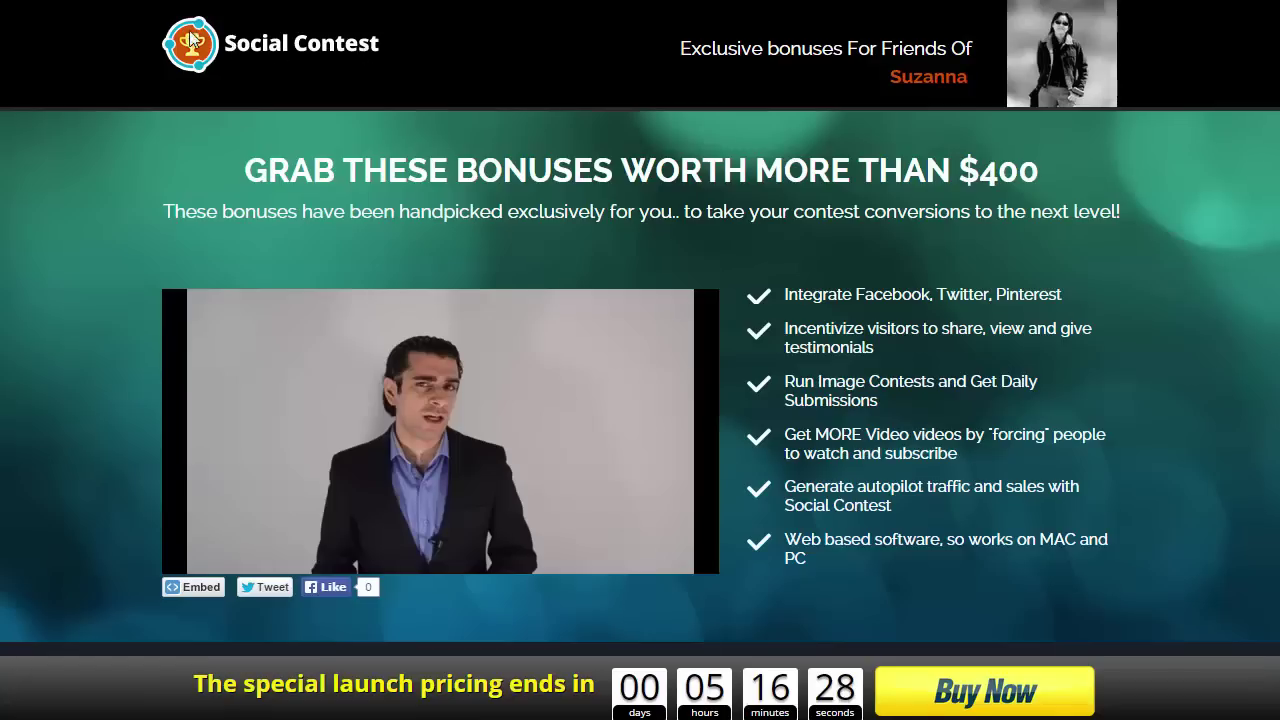
{"action": "right_click", "coordinate": [190, 32]}
{"action": "left_click", "coordinate": [228, 70]}
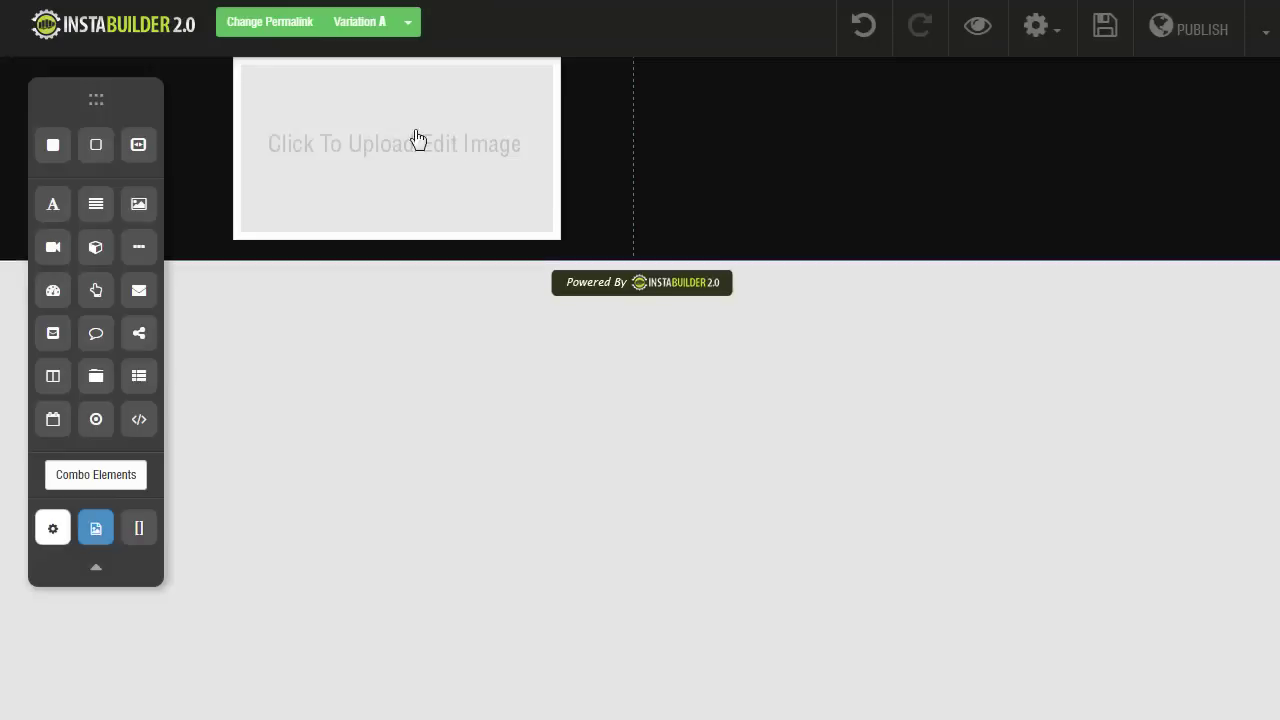
{"action": "left_click", "coordinate": [406, 128]}
{"action": "left_click", "coordinate": [379, 266]}
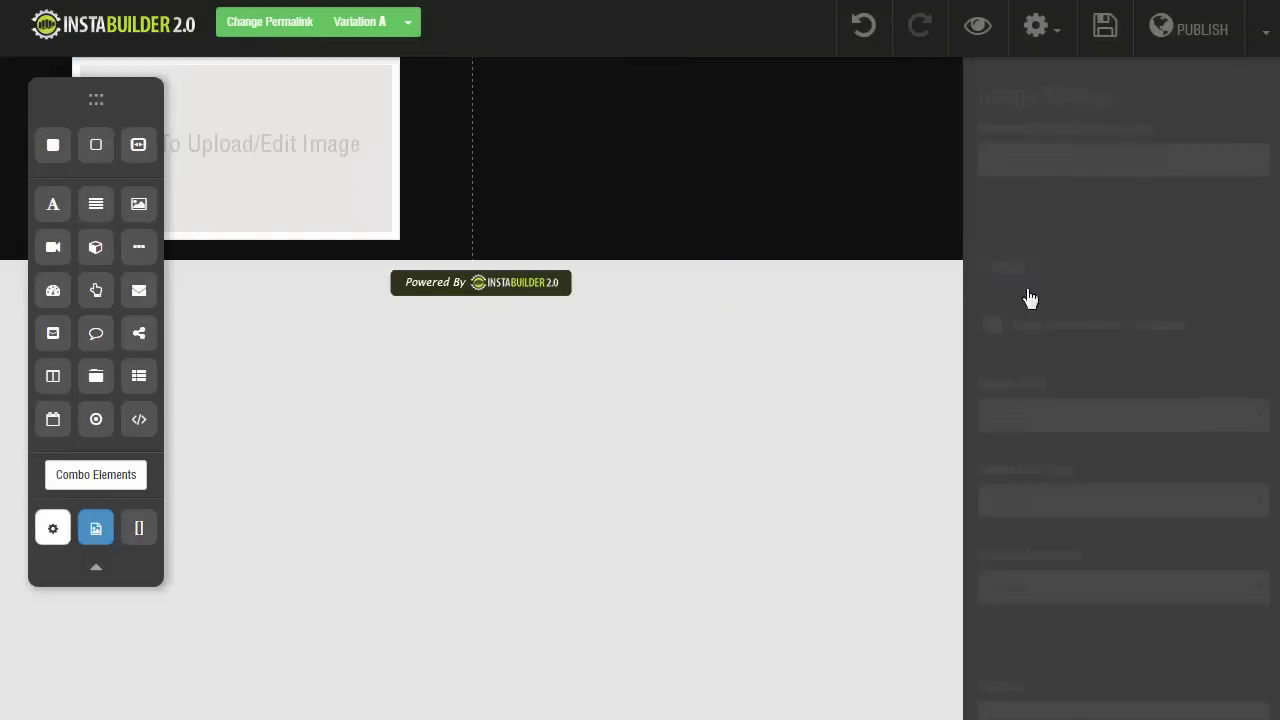
{"action": "left_click", "coordinate": [1033, 155]}
{"action": "key", "text": "ctrl+v"}
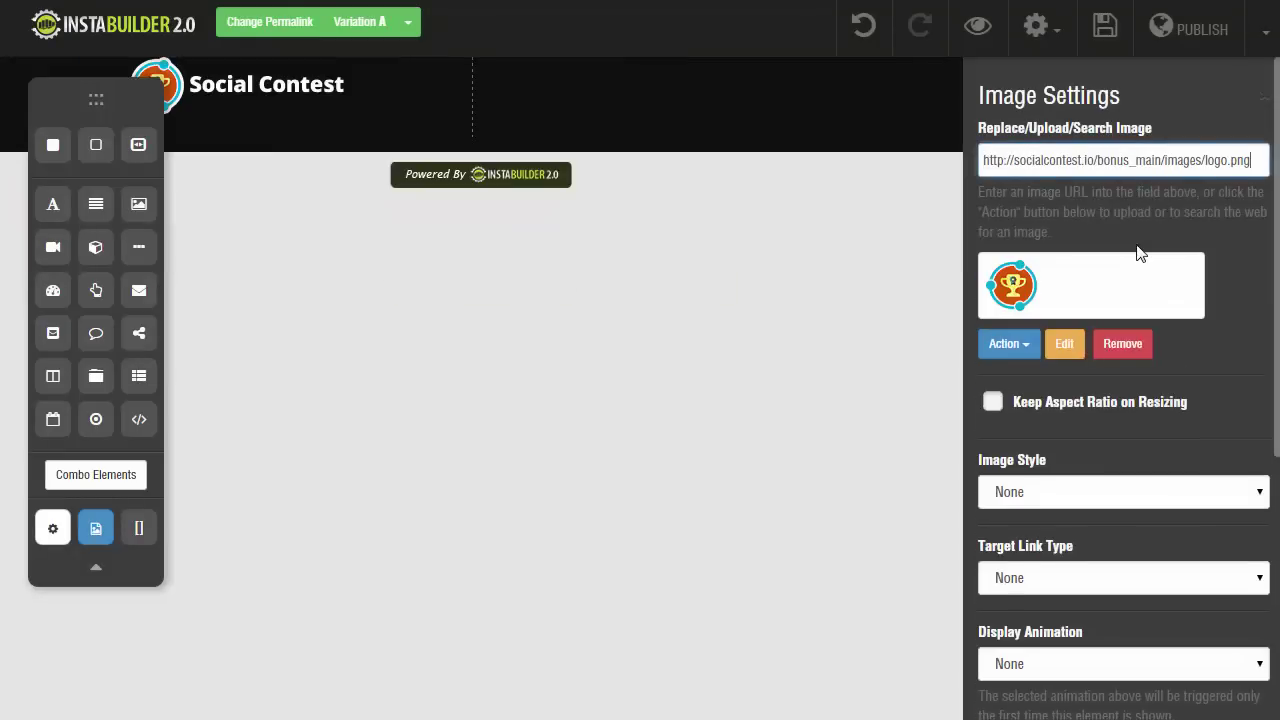
{"action": "scroll", "coordinate": [1000, 540], "scroll_direction": "down", "scroll_amount": 5}
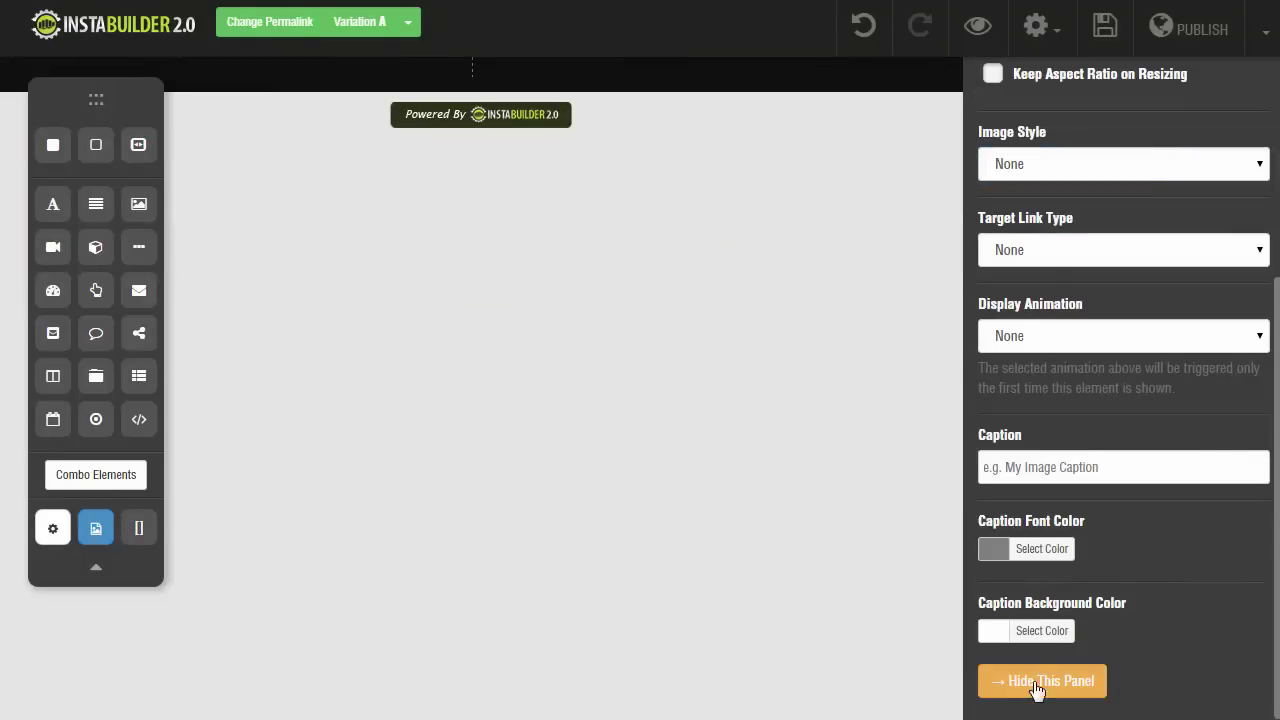
{"action": "left_click", "coordinate": [1000, 688]}
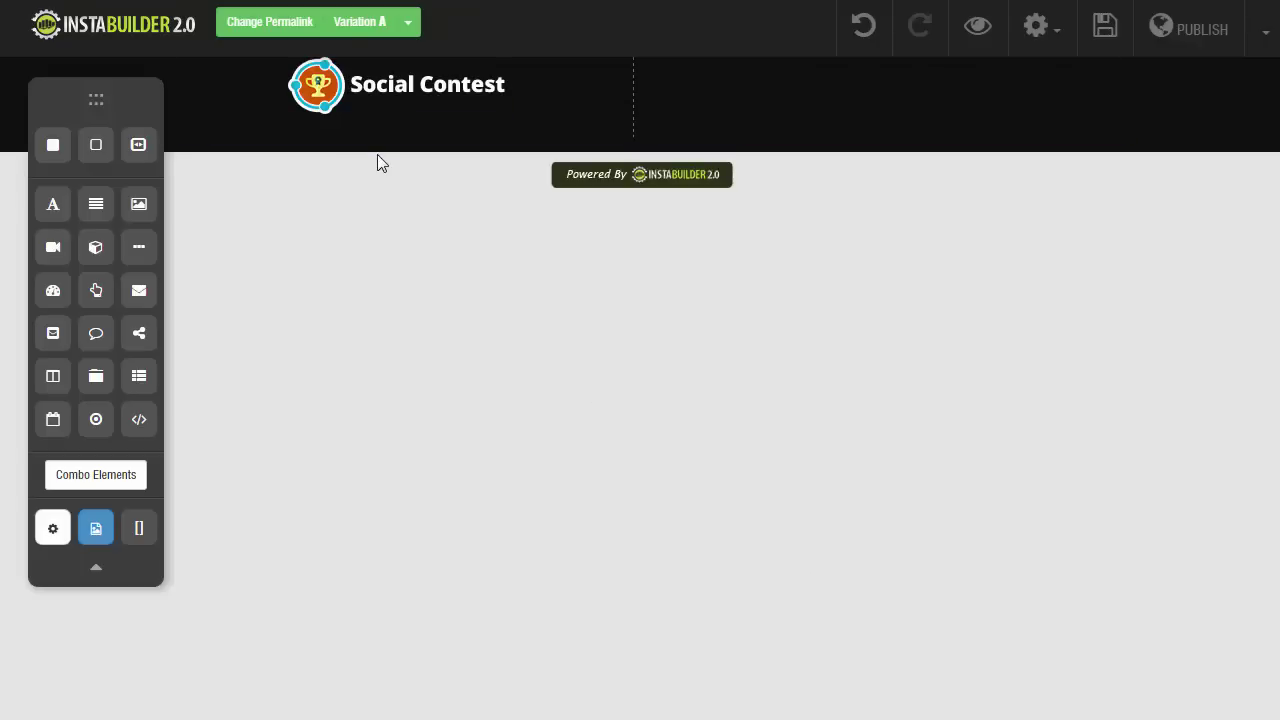
Step: Add a third column to the header and widen the middle one, following the reference header's text and photo layout
{"action": "left_click", "coordinate": [753, 100]}
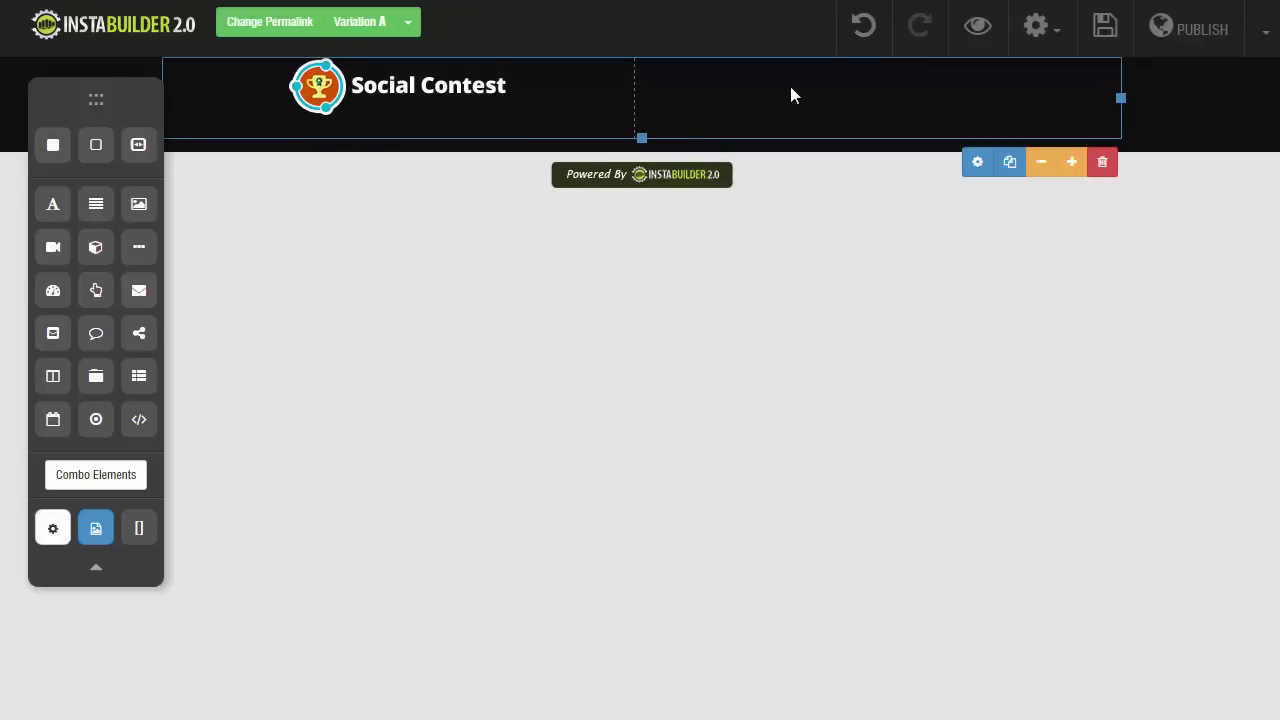
{"action": "left_click", "coordinate": [1070, 163]}
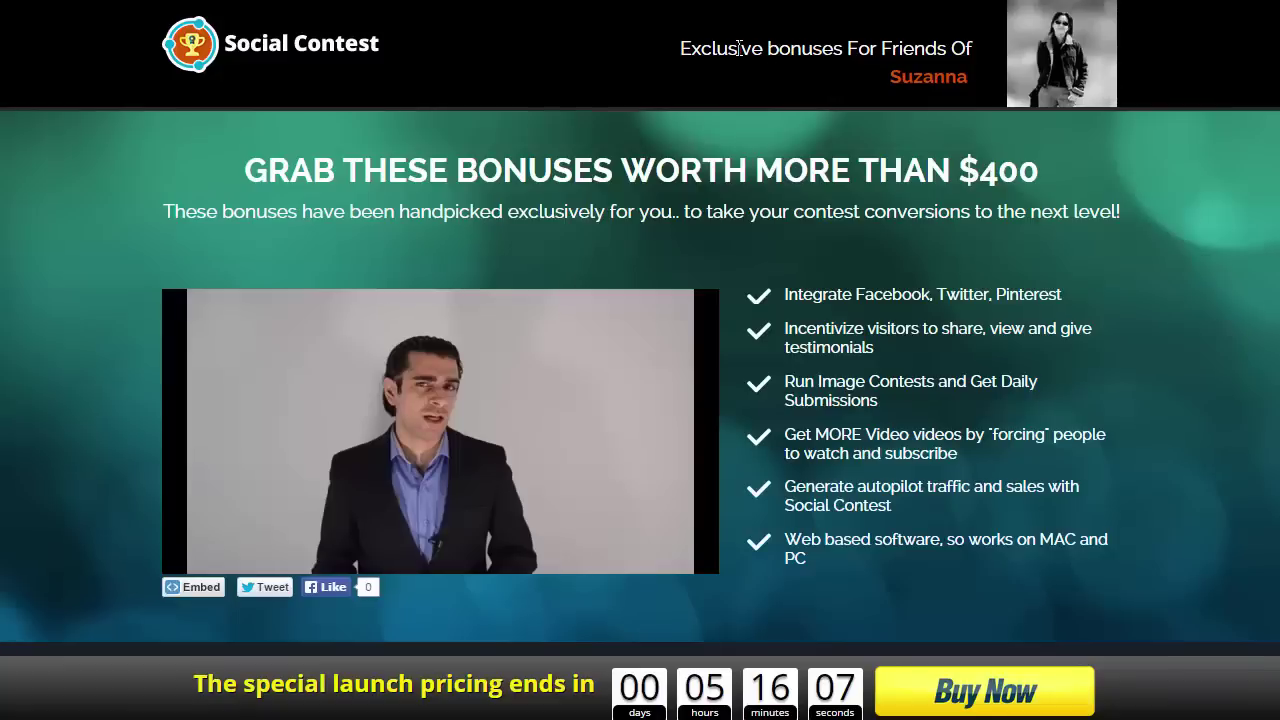
{"action": "left_click_drag", "start_coordinate": [738, 48], "coordinate": [893, 134]}
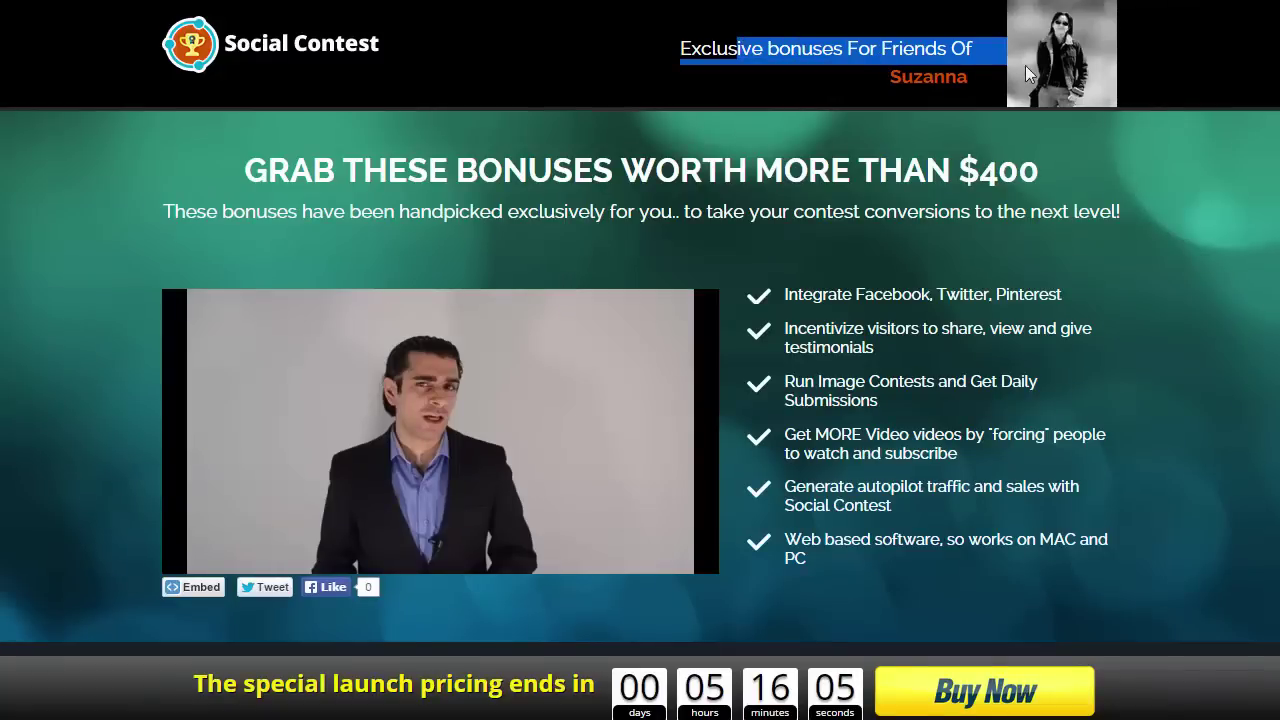
{"action": "left_click", "coordinate": [903, 89]}
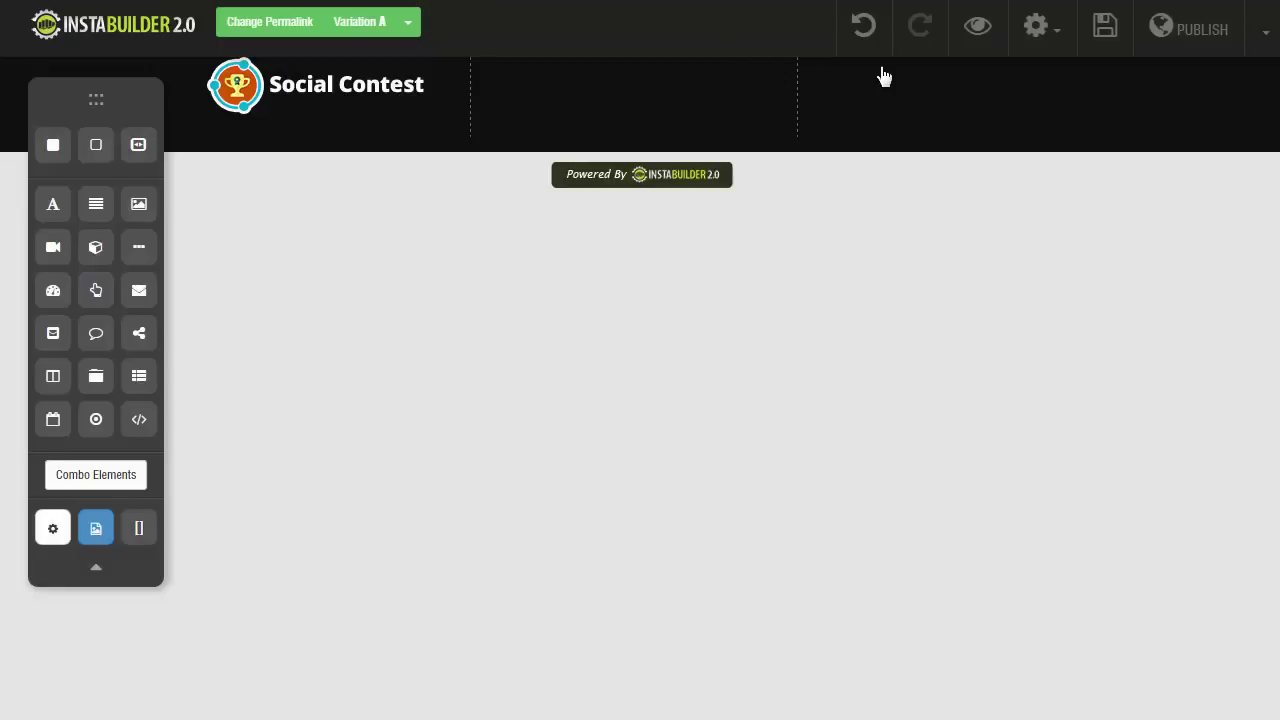
{"action": "left_click", "coordinate": [757, 98]}
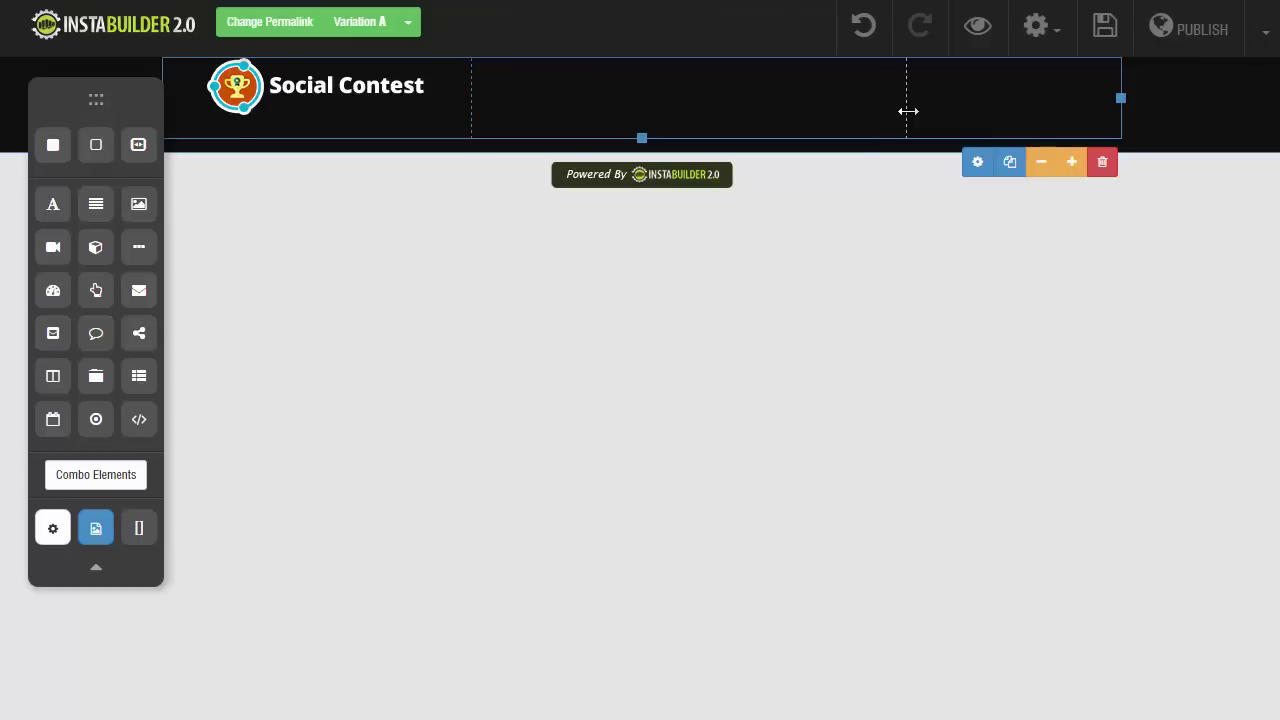
Step: Adjust the divider between the header's second and third columns, and add a wide section below the header
{"action": "left_click_drag", "start_coordinate": [907, 111], "coordinate": [900, 109]}
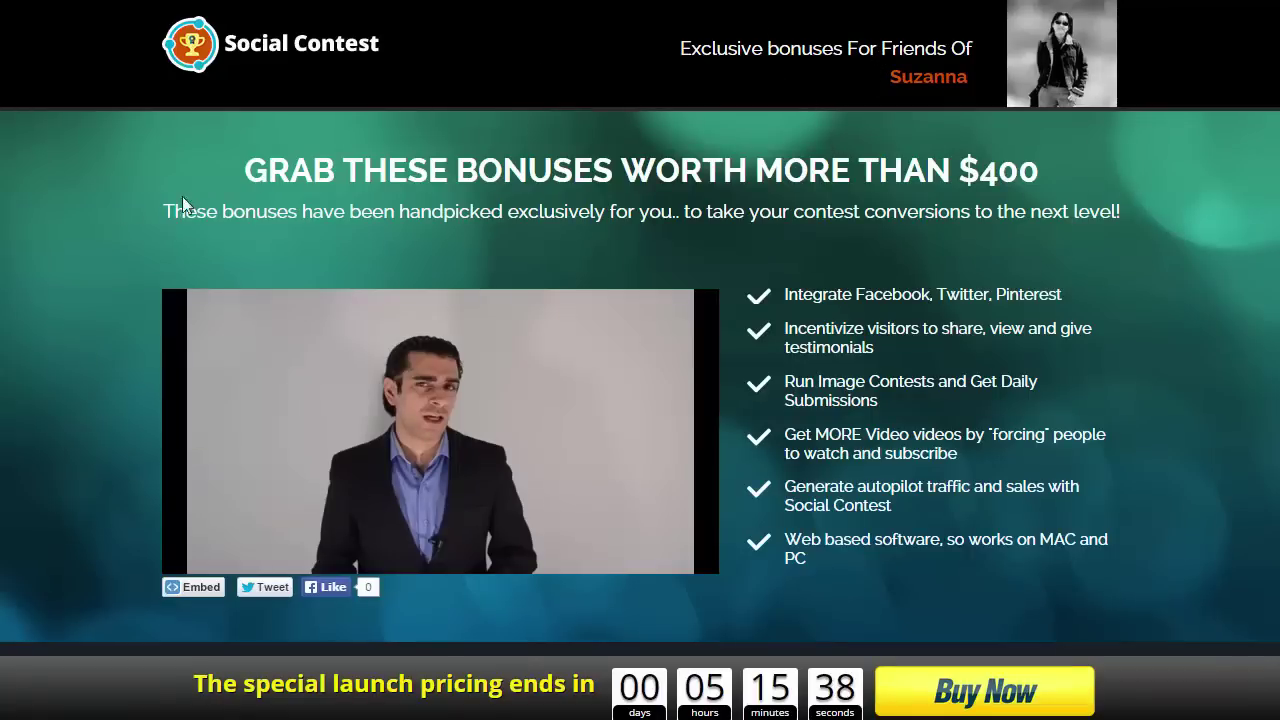
{"action": "scroll", "coordinate": [114, 211], "scroll_direction": "down", "scroll_amount": 1}
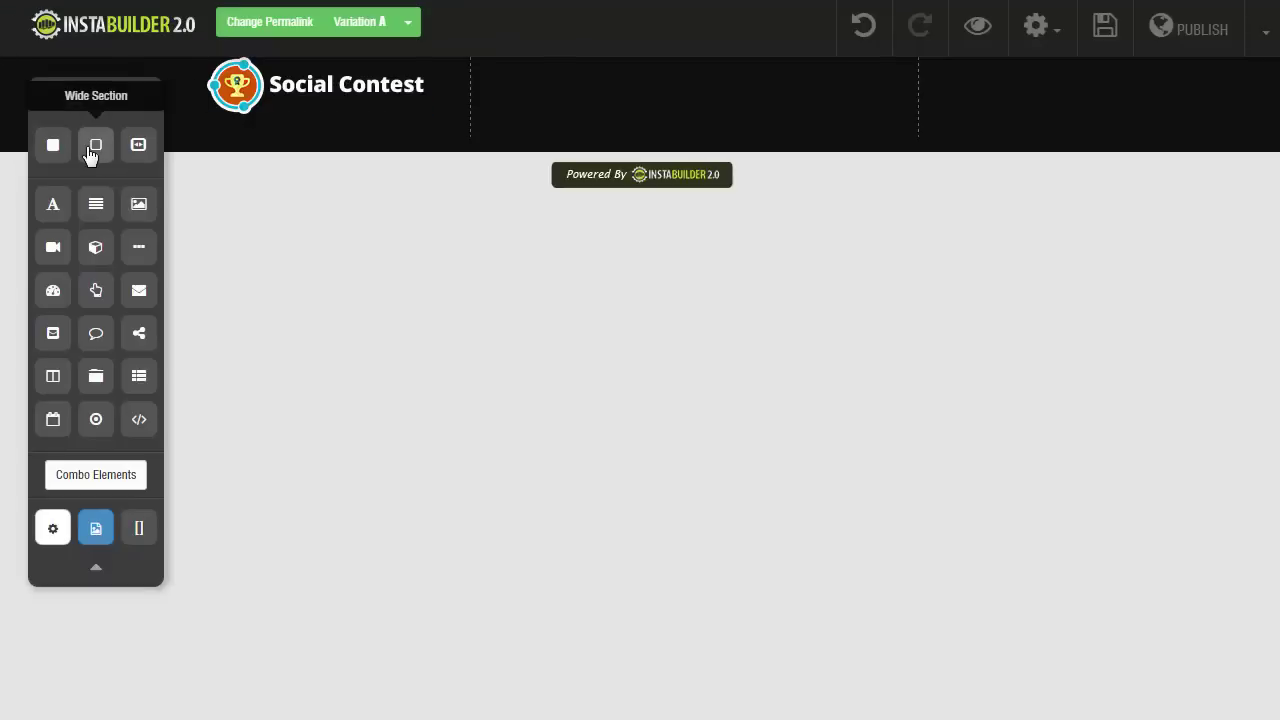
{"action": "left_click_drag", "start_coordinate": [92, 150], "coordinate": [429, 228]}
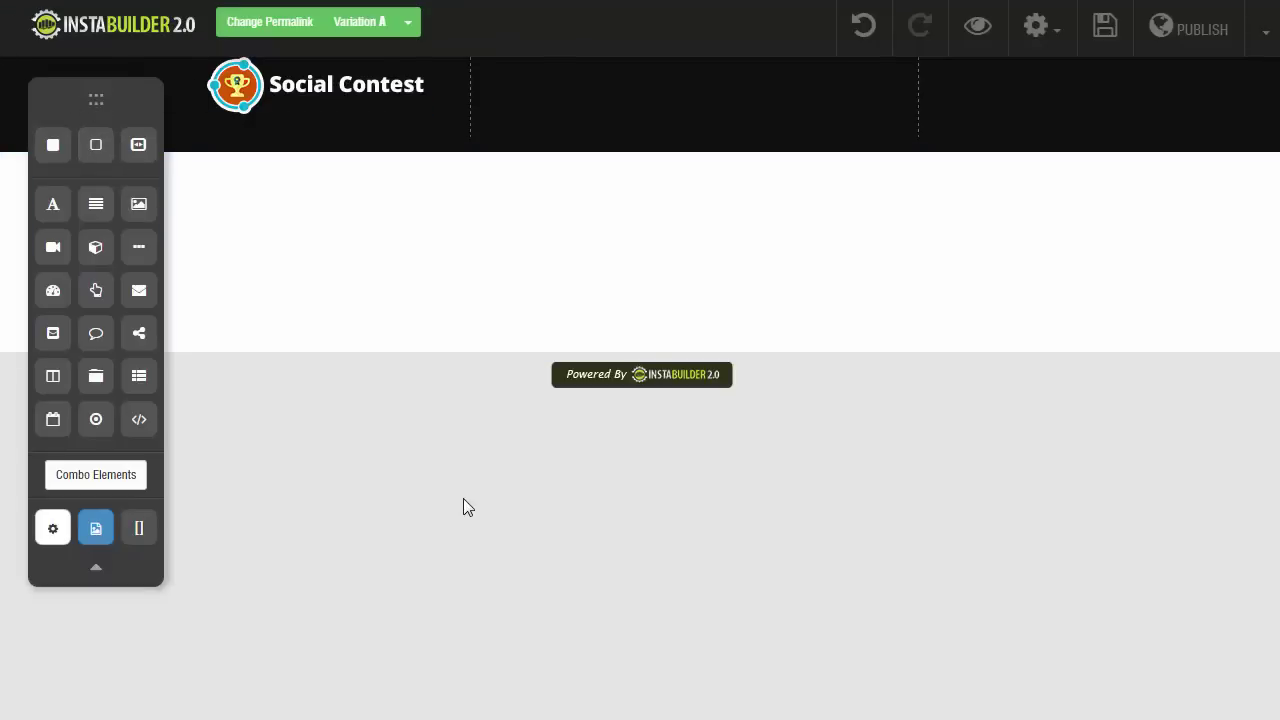
Step: Search the web for "abstract" images to use as the new wide section's background image
{"action": "left_click", "coordinate": [654, 243]}
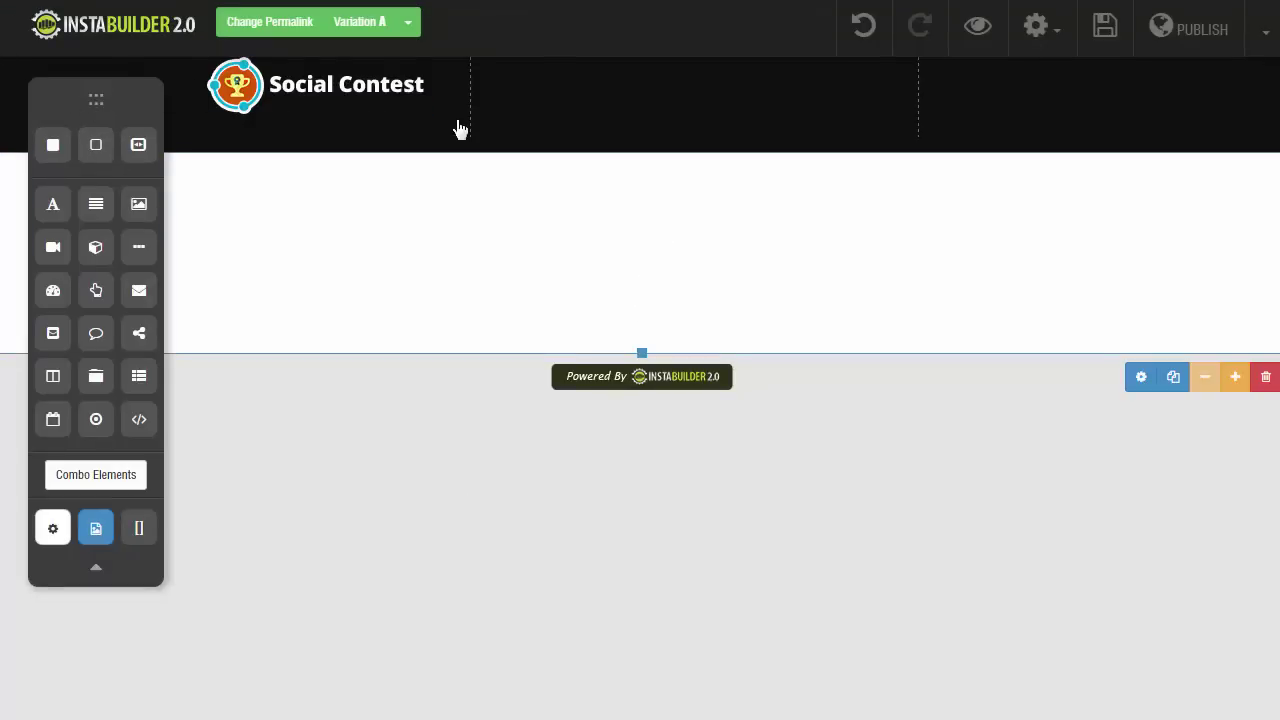
{"action": "left_click", "coordinate": [1137, 383]}
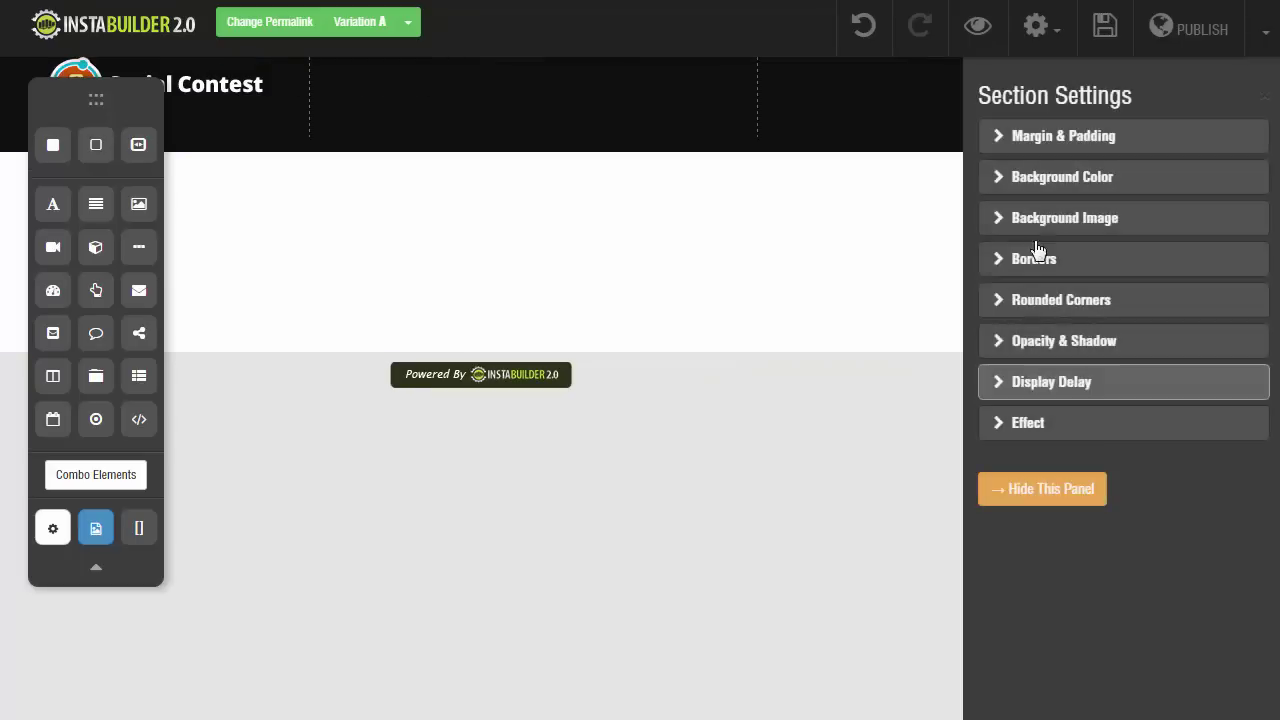
{"action": "left_click", "coordinate": [1020, 216]}
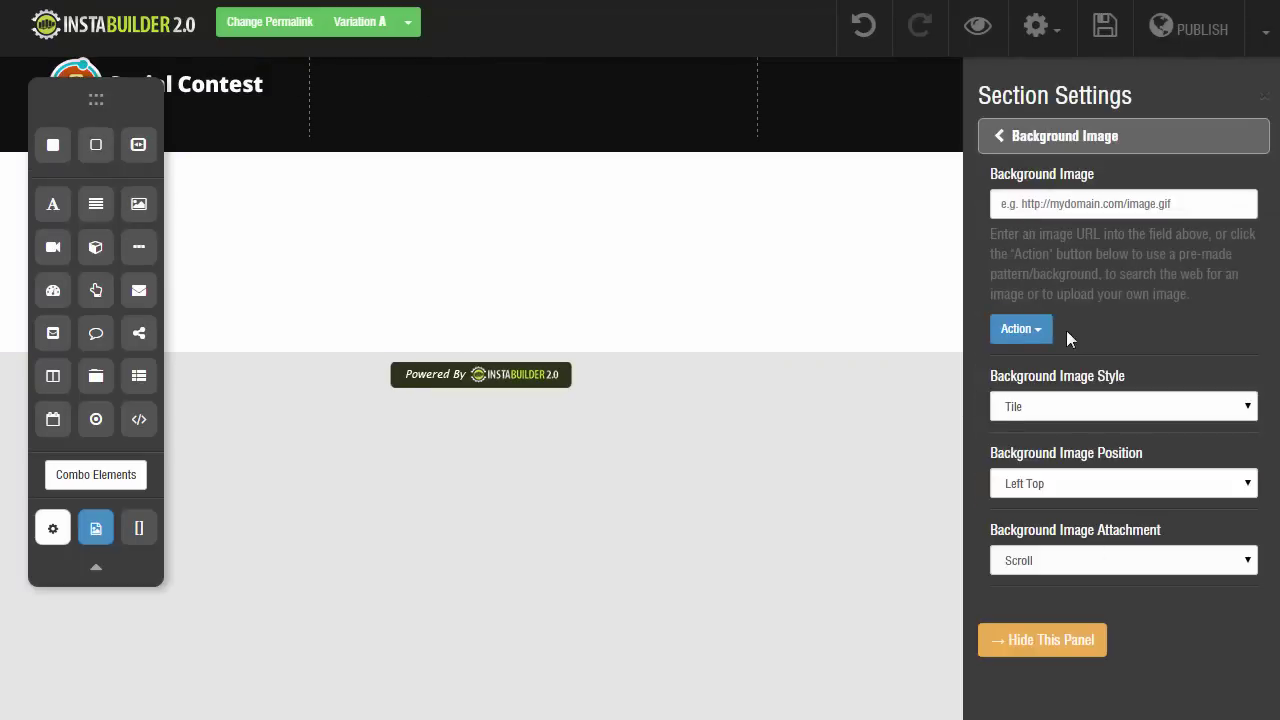
{"action": "left_click", "coordinate": [1030, 332]}
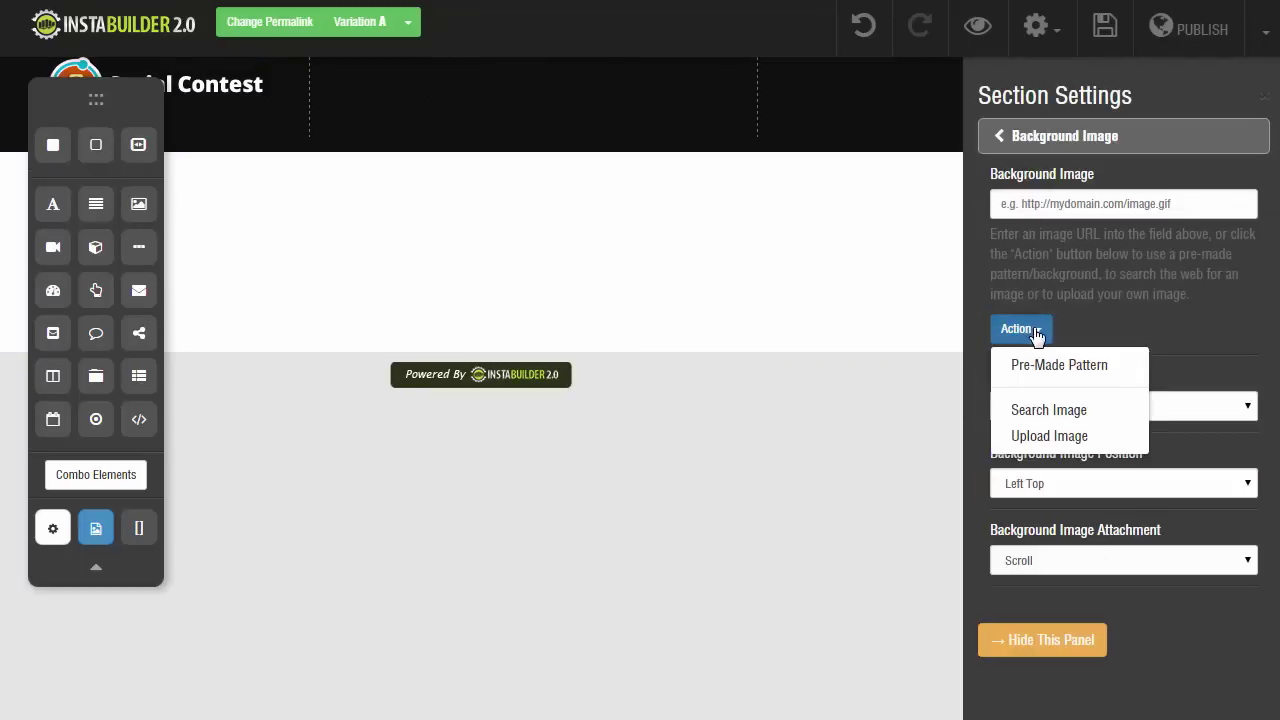
{"action": "left_click", "coordinate": [1078, 414]}
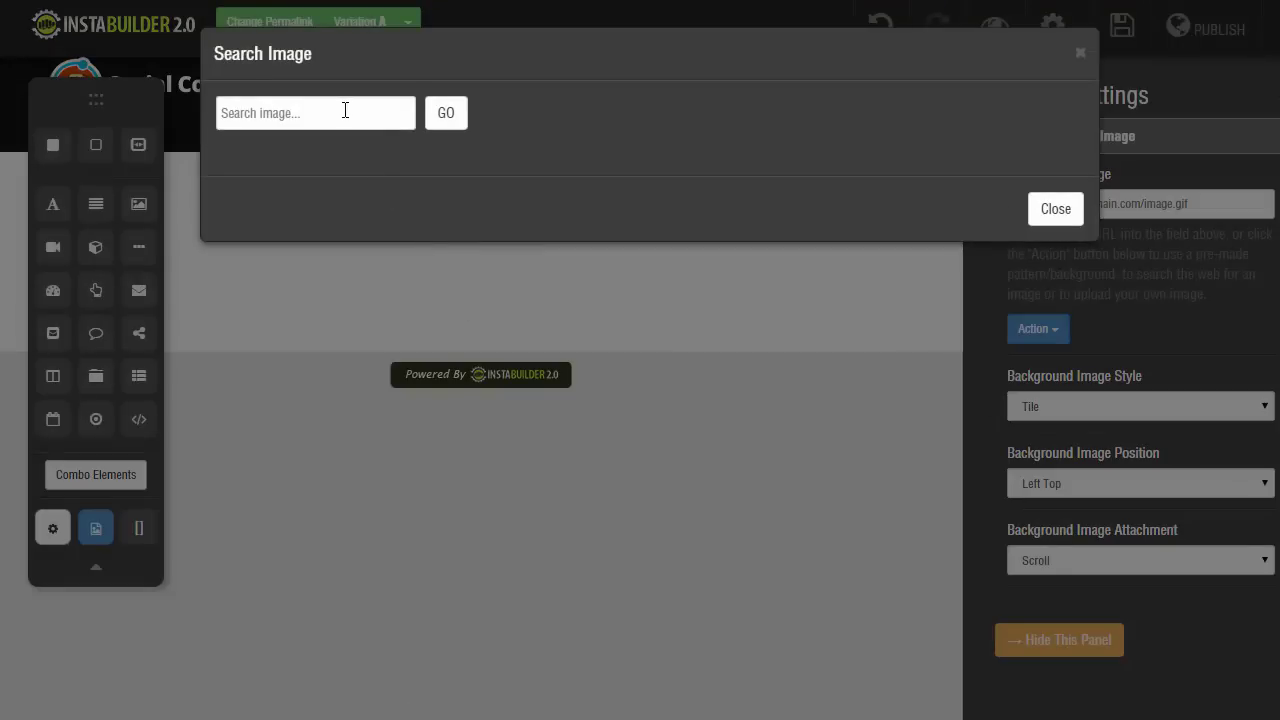
{"action": "left_click", "coordinate": [346, 111]}
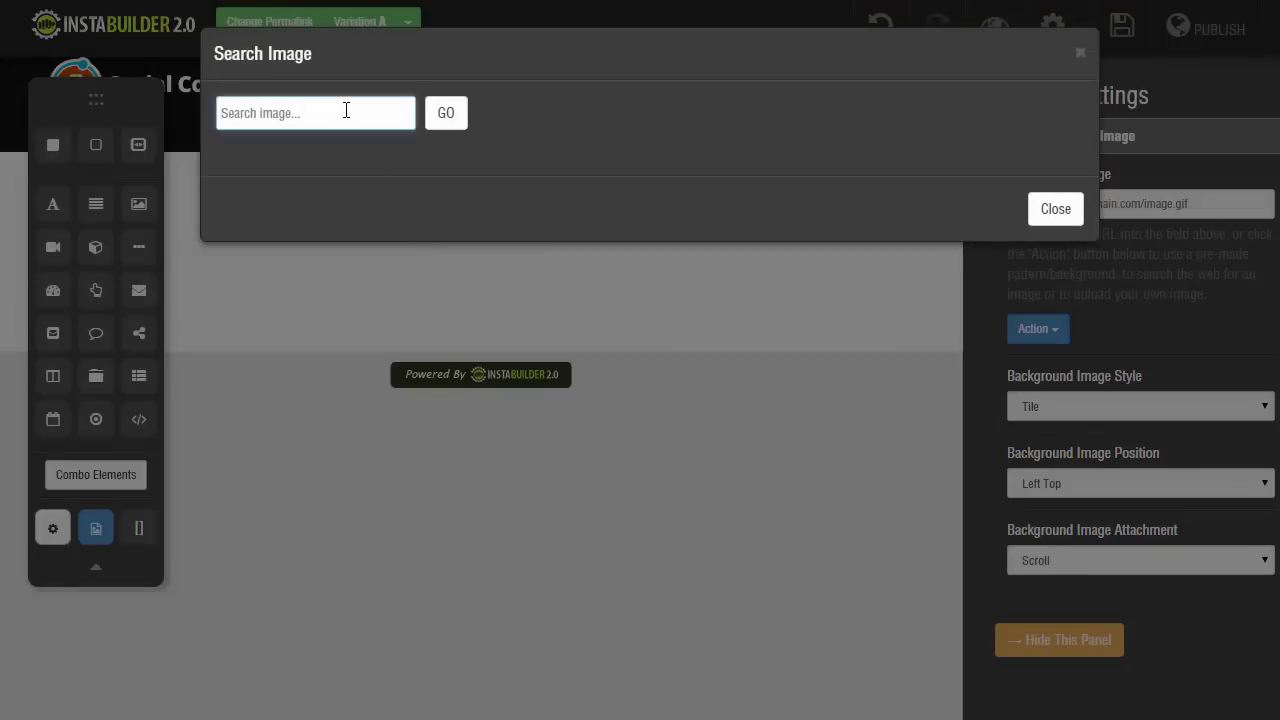
{"action": "type", "text": "abstract"}
{"action": "key", "text": "Return"}
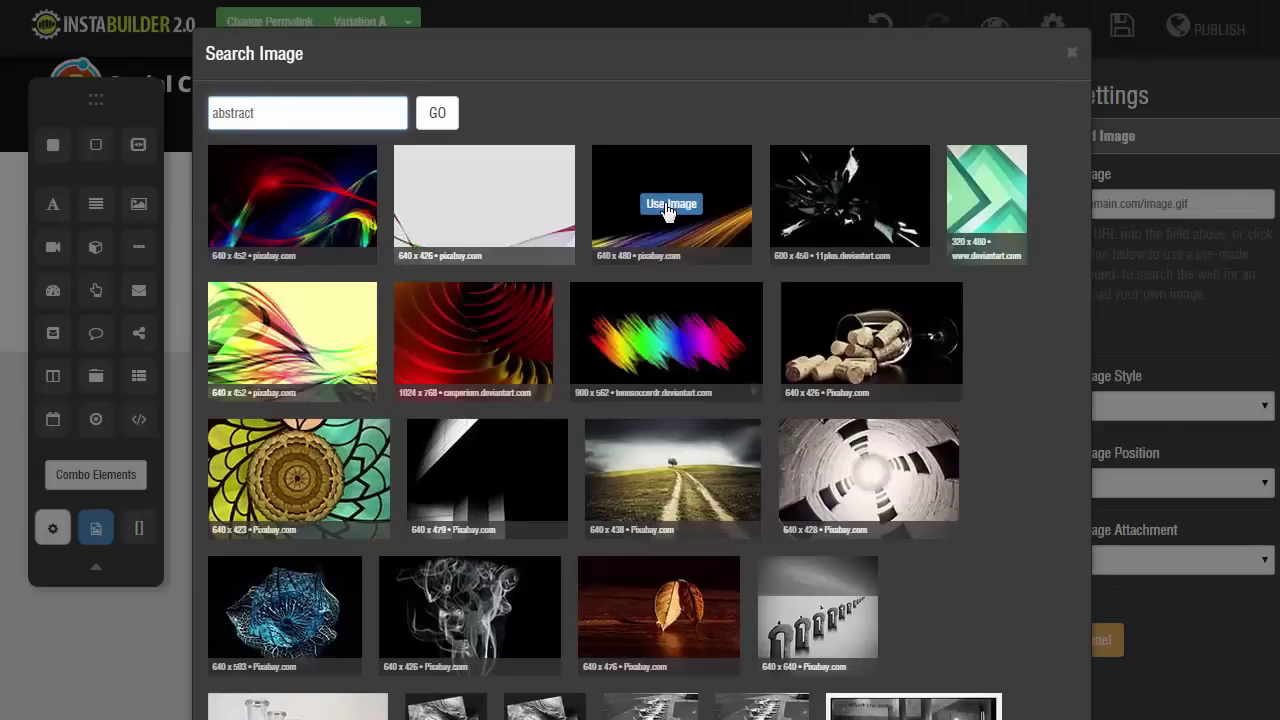
Step: Use the 640 x 480 black image with colored light streaks as the section's background and hide the section settings
{"action": "left_click", "coordinate": [668, 205]}
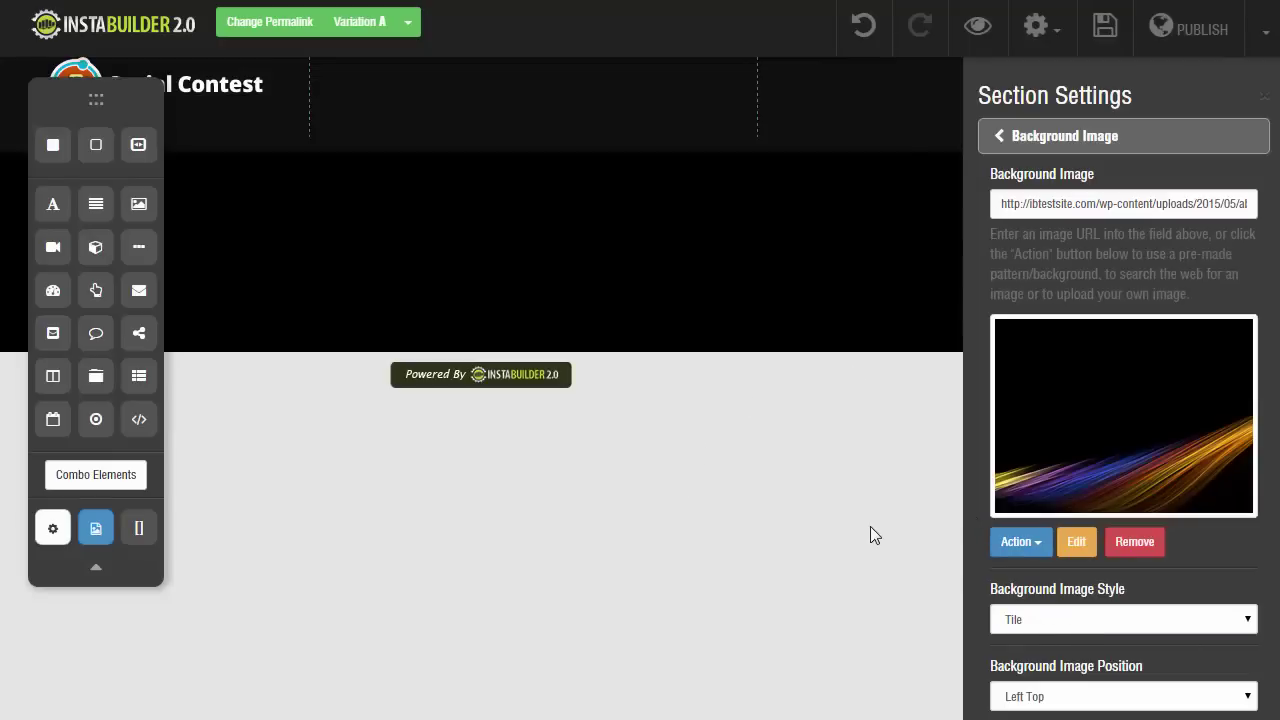
{"action": "scroll", "coordinate": [870, 528], "scroll_direction": "down", "scroll_amount": 2}
{"action": "scroll", "coordinate": [1052, 572], "scroll_direction": "down", "scroll_amount": 3}
{"action": "left_click", "coordinate": [1037, 684]}
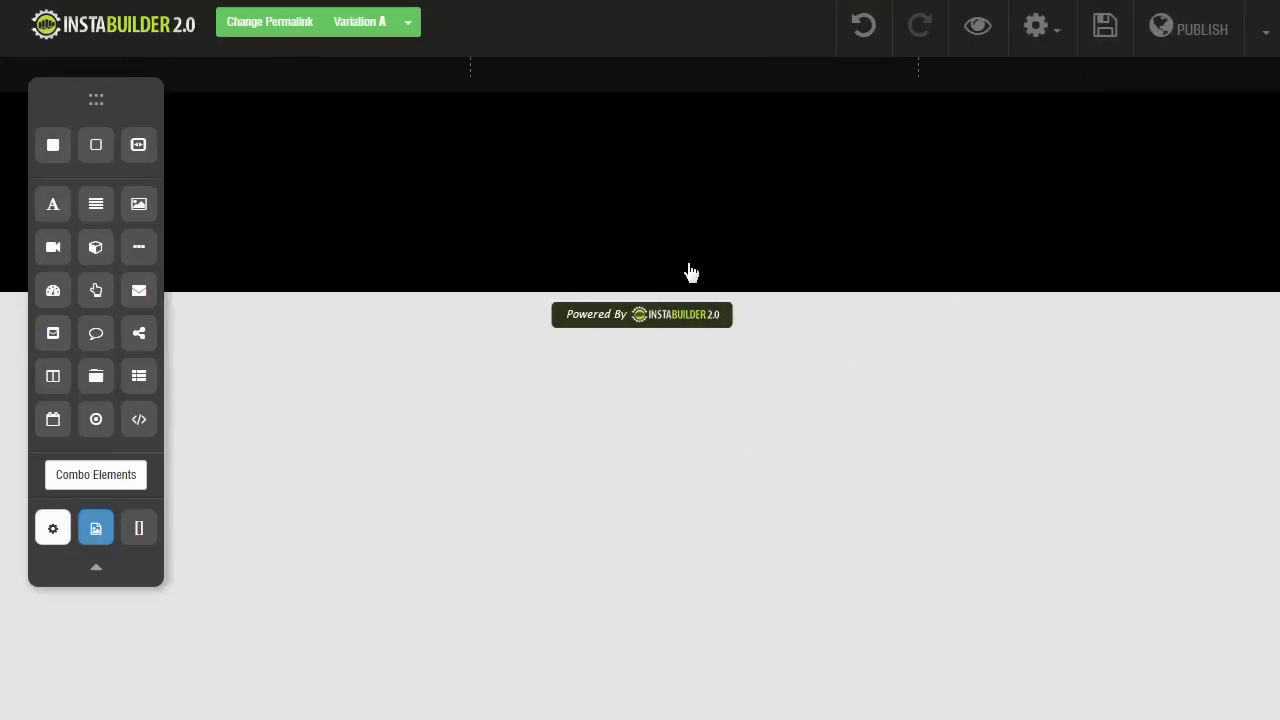
Step: Extend the wide section's height downward to cover the colored streaks of its background image
{"action": "scroll", "coordinate": [723, 540], "scroll_direction": "up", "scroll_amount": 2}
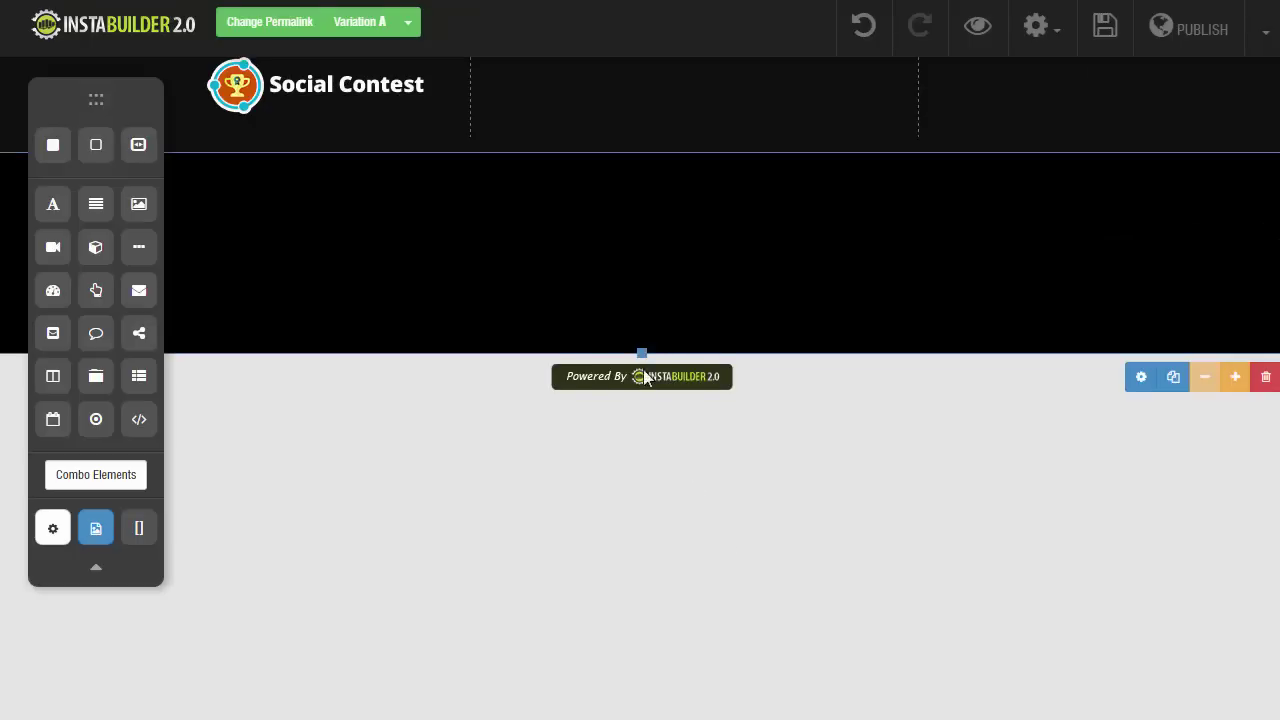
{"action": "left_click_drag", "start_coordinate": [644, 372], "coordinate": [663, 623]}
{"action": "left_click_drag", "start_coordinate": [660, 614], "coordinate": [660, 615]}
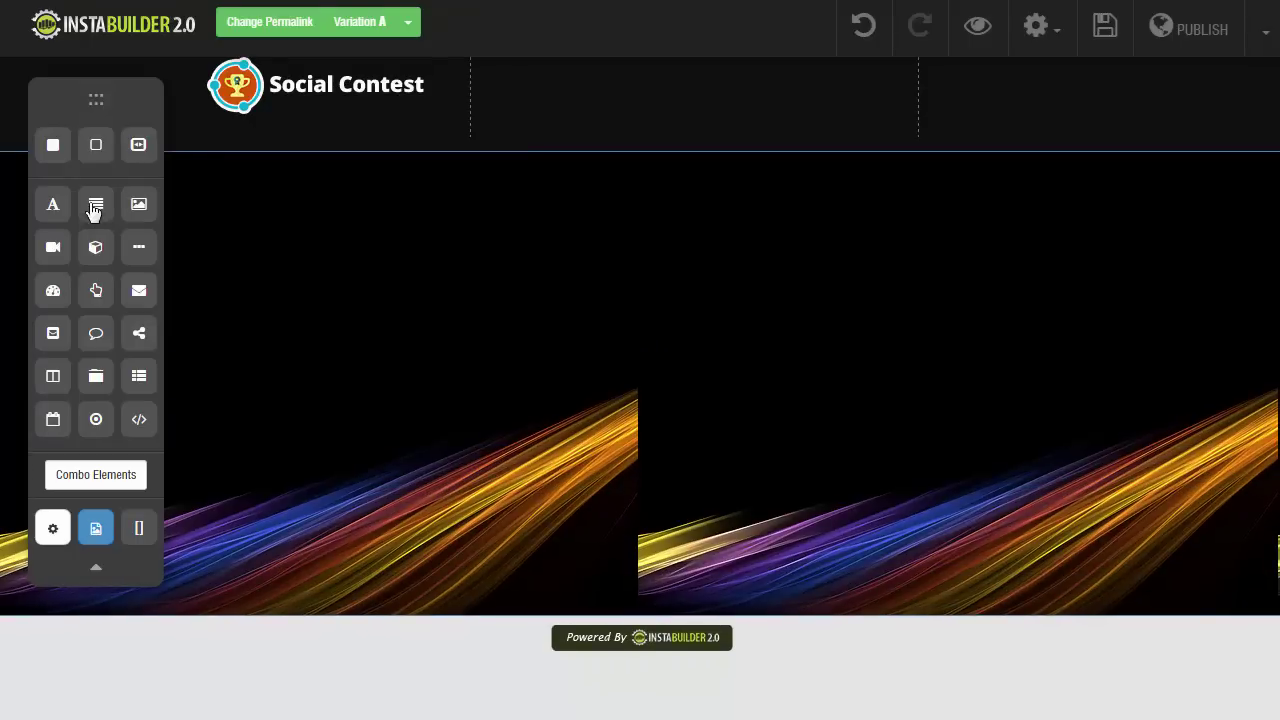
Step: Insert a title element at the beginning of the wide section, centered and with white text
{"action": "left_click_drag", "start_coordinate": [53, 204], "coordinate": [620, 240]}
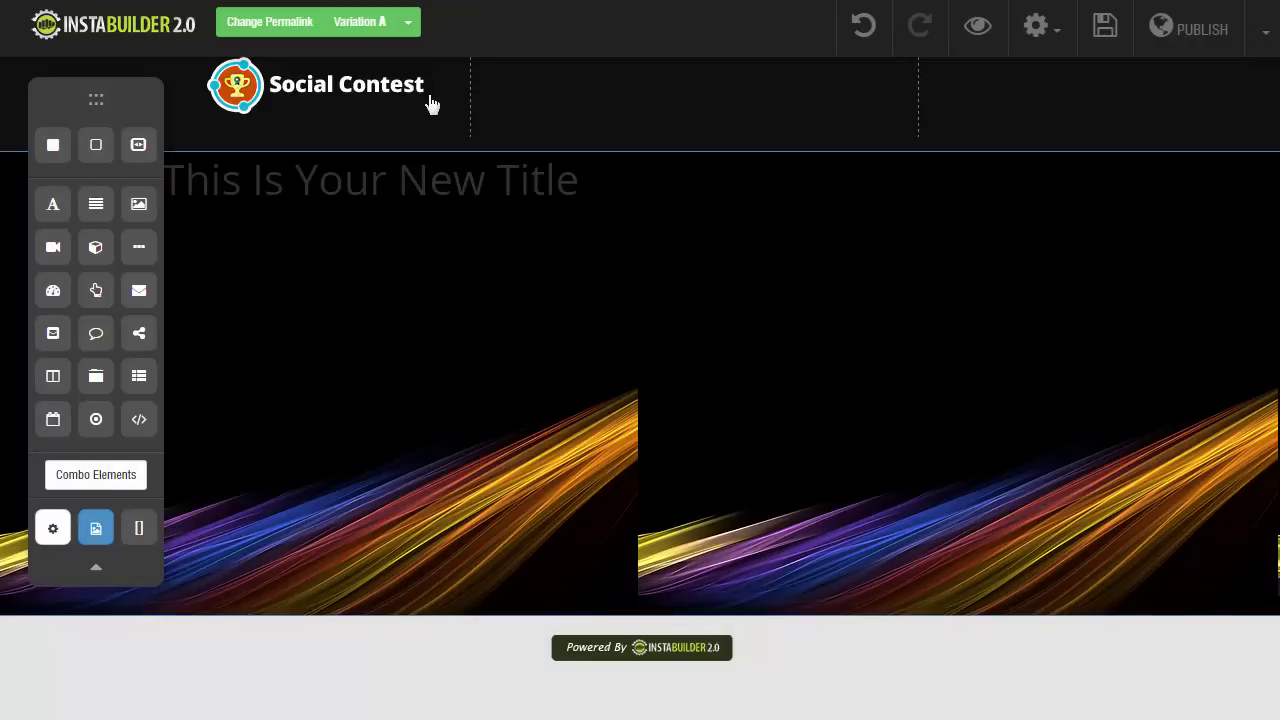
{"action": "double_click", "coordinate": [396, 167]}
{"action": "left_click", "coordinate": [594, 133]}
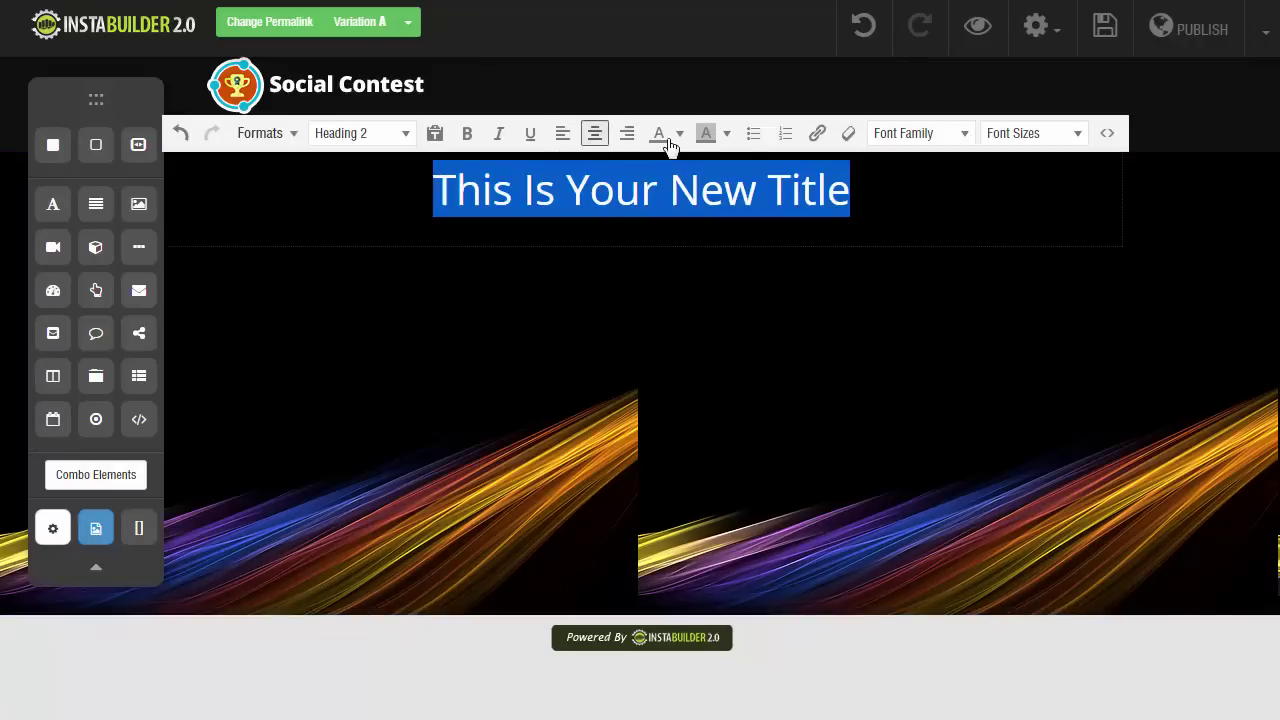
{"action": "left_click", "coordinate": [679, 133]}
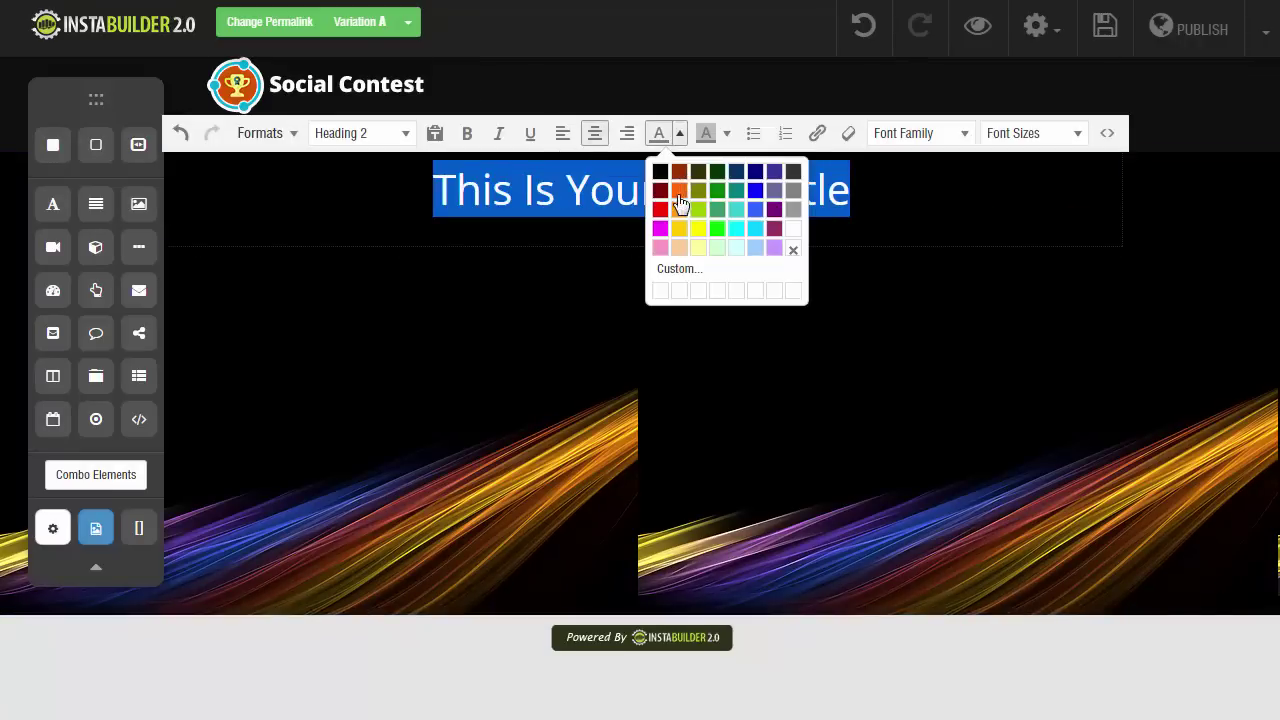
{"action": "left_click", "coordinate": [790, 240]}
{"action": "left_click", "coordinate": [506, 272]}
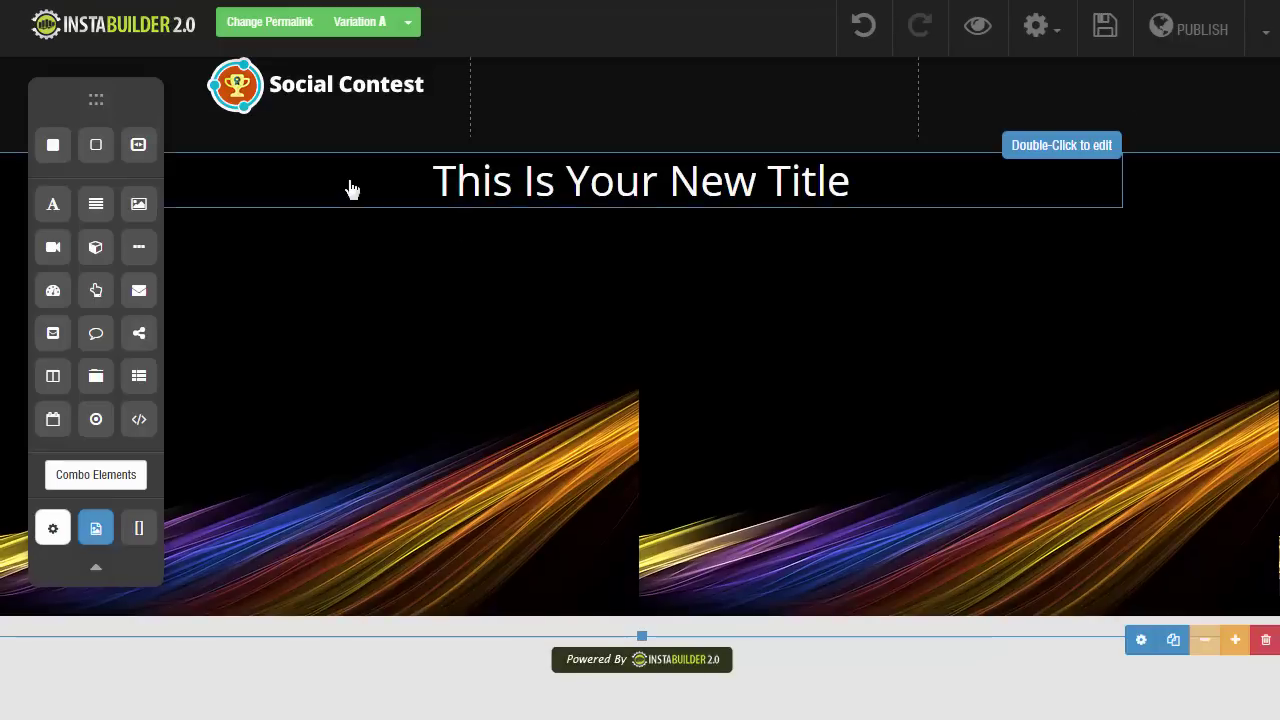
Step: Insert a second title element below the main title, with white, centered text in Heading 4 format
{"action": "left_click_drag", "start_coordinate": [53, 204], "coordinate": [595, 240]}
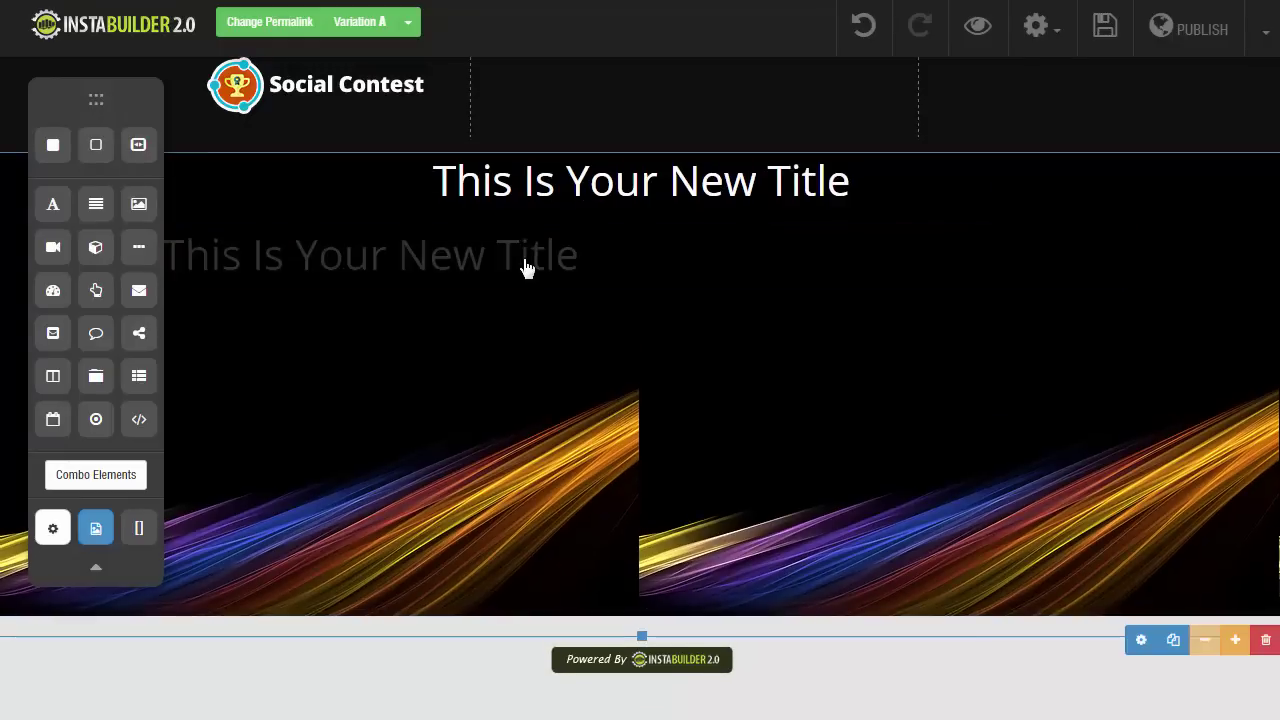
{"action": "double_click", "coordinate": [527, 268]}
{"action": "left_click", "coordinate": [680, 208]}
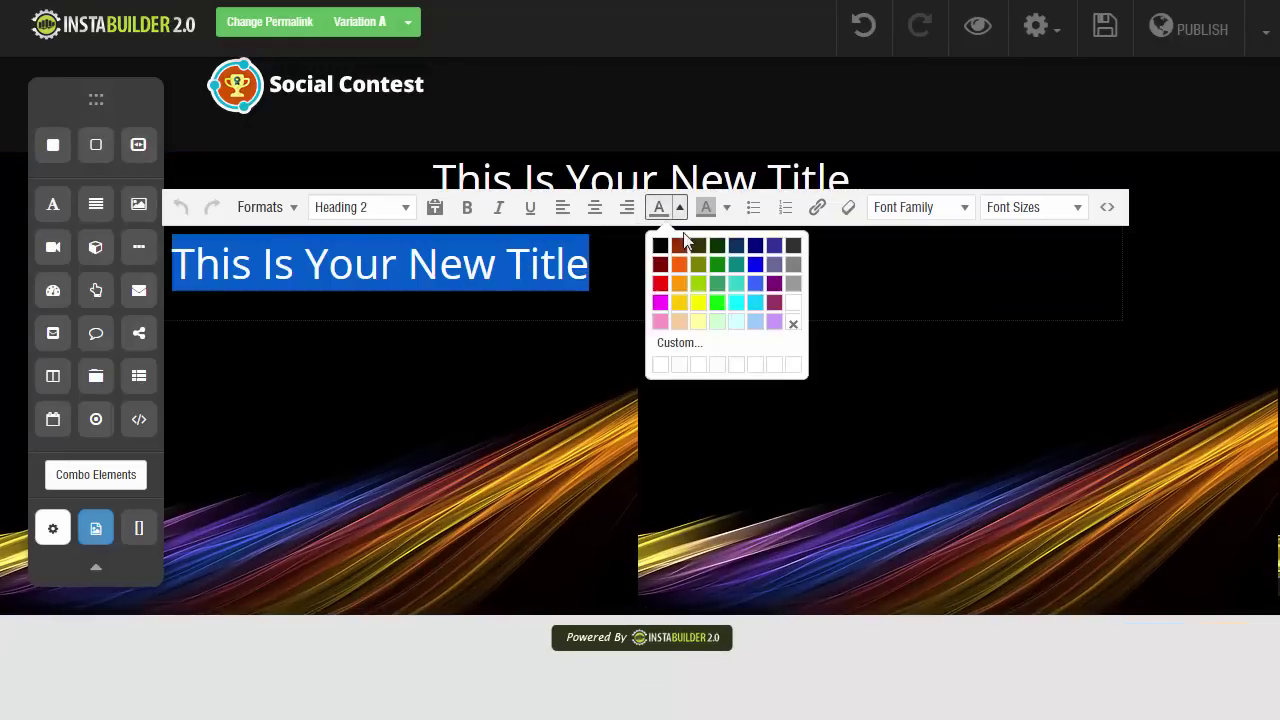
{"action": "left_click", "coordinate": [790, 304]}
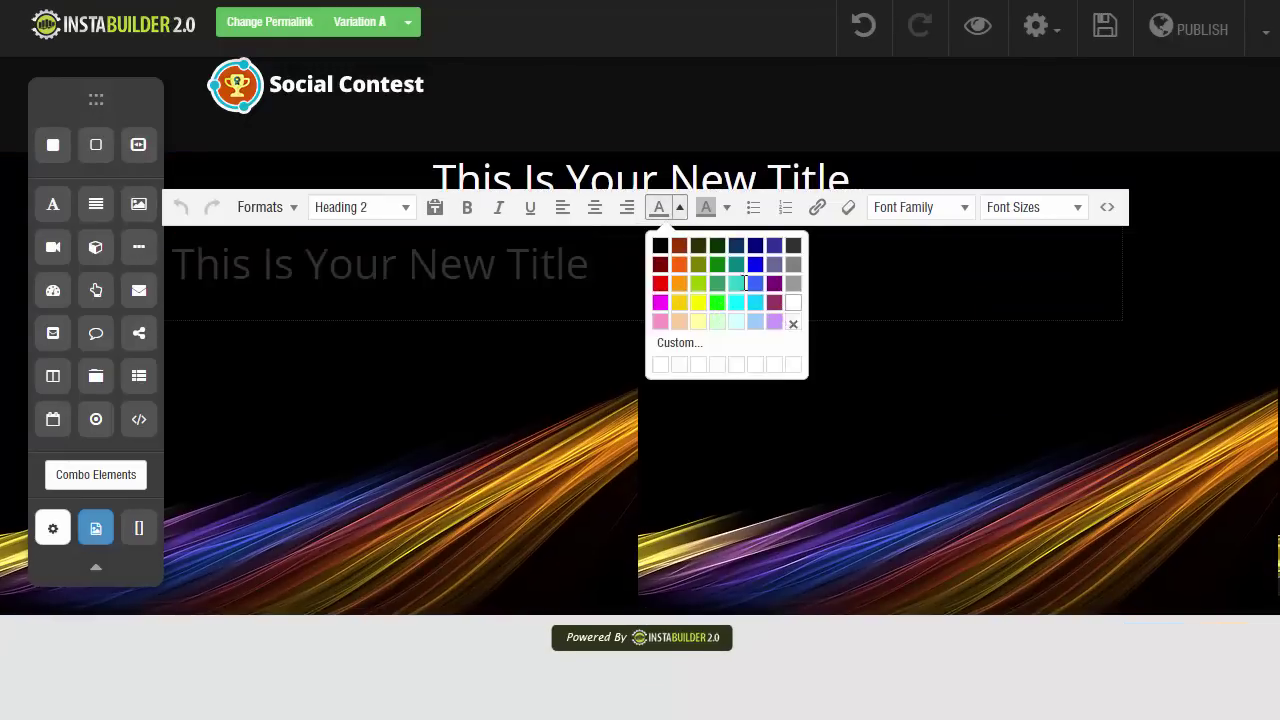
{"action": "left_click", "coordinate": [594, 207]}
{"action": "left_click", "coordinate": [400, 207]}
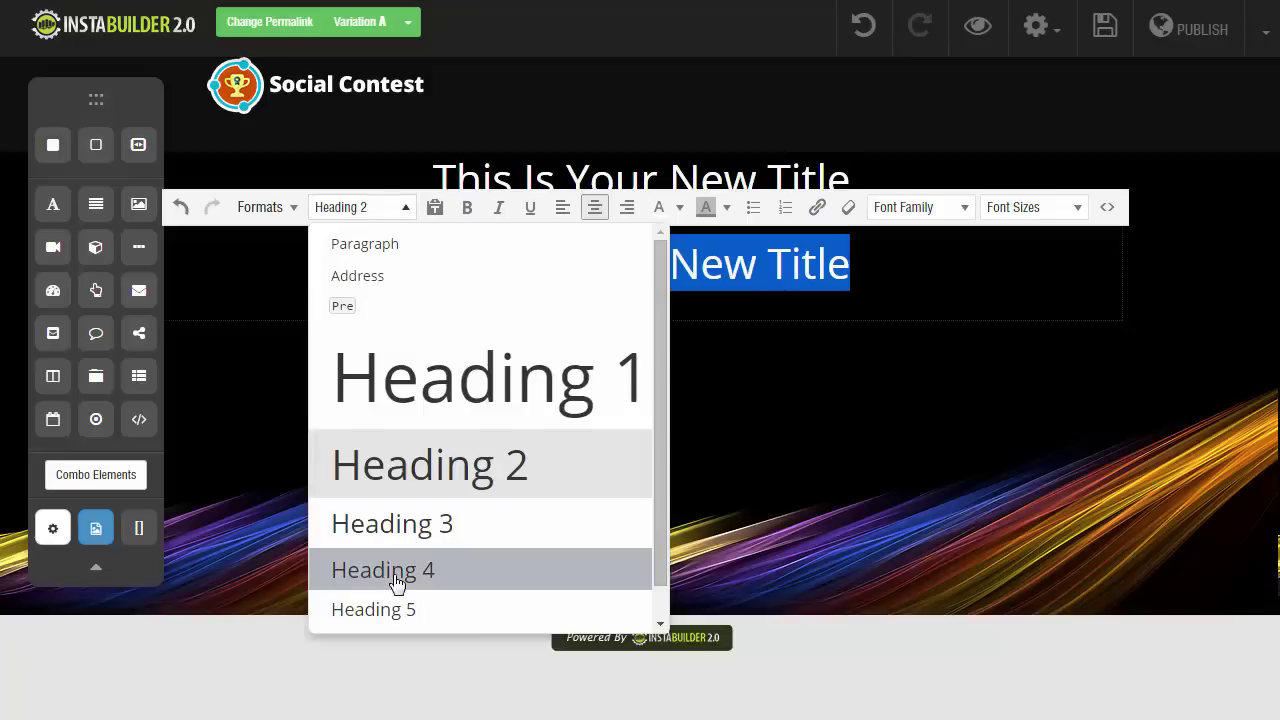
{"action": "left_click", "coordinate": [360, 578]}
{"action": "left_click", "coordinate": [492, 358]}
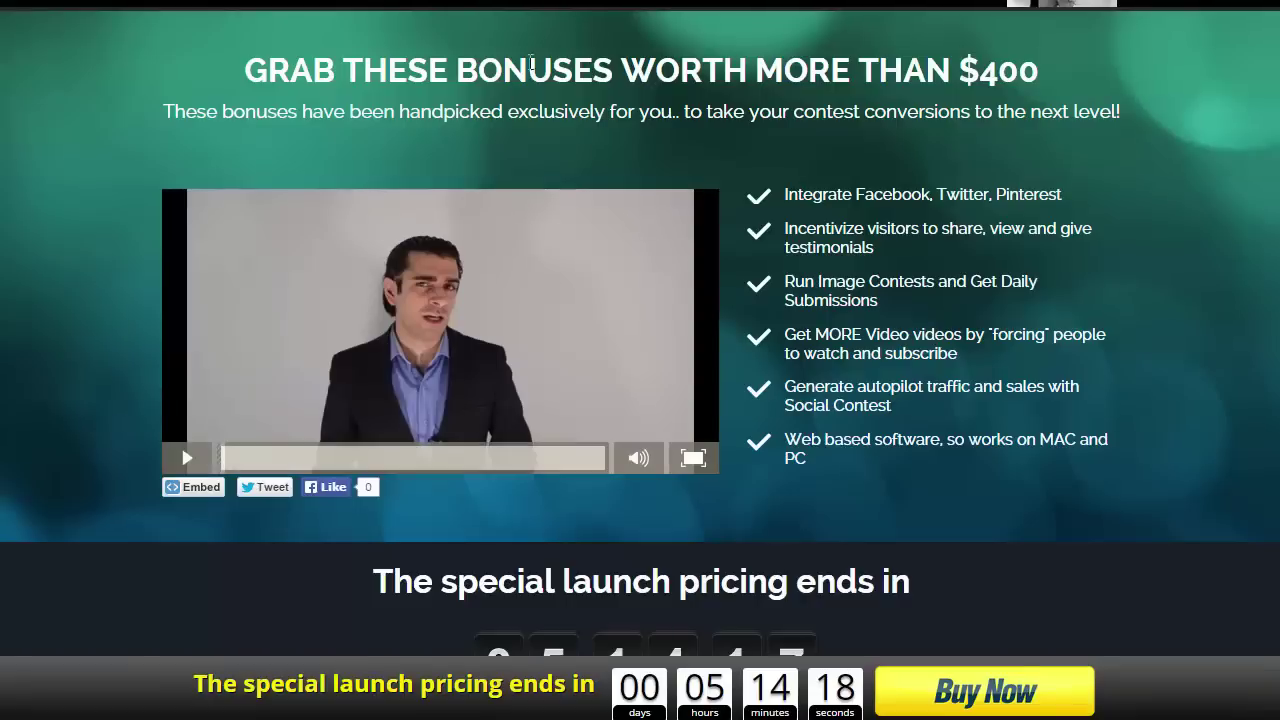
Step: Insert a two-column element below the subtitle and make its background color transparent
{"action": "mouse_move", "coordinate": [351, 319]}
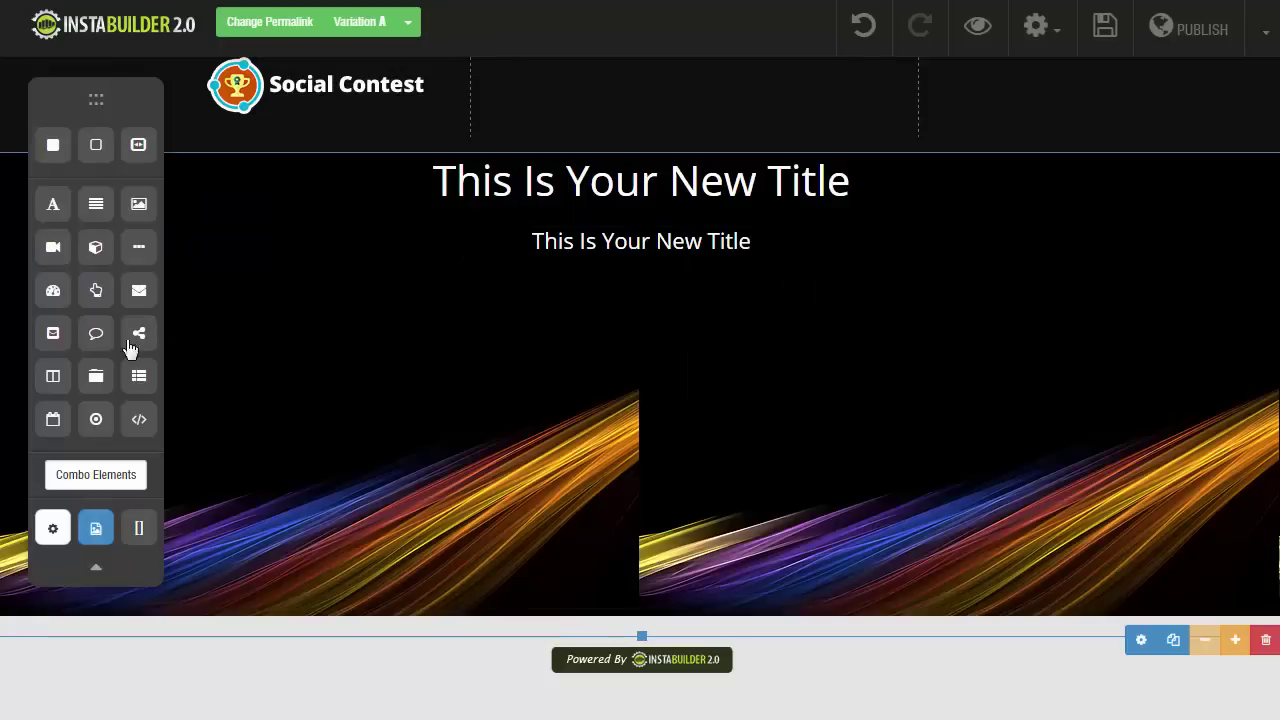
{"action": "left_click_drag", "start_coordinate": [53, 385], "coordinate": [607, 467]}
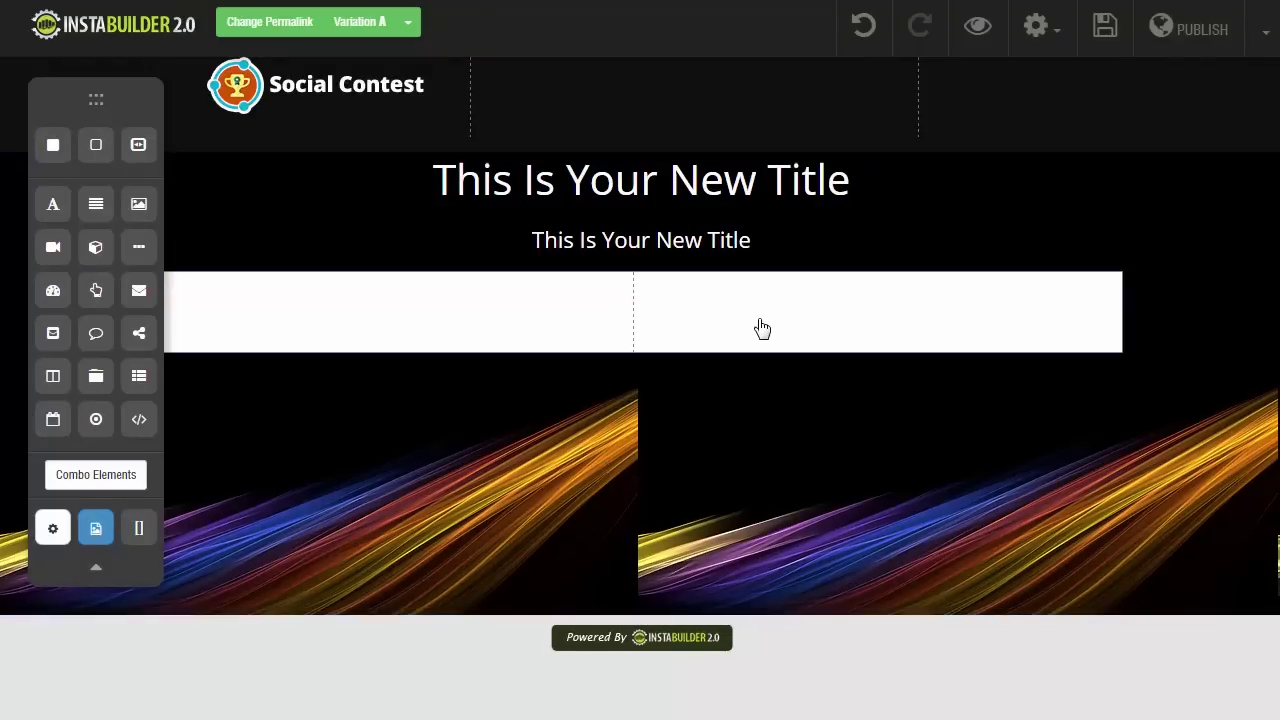
{"action": "left_click", "coordinate": [976, 376]}
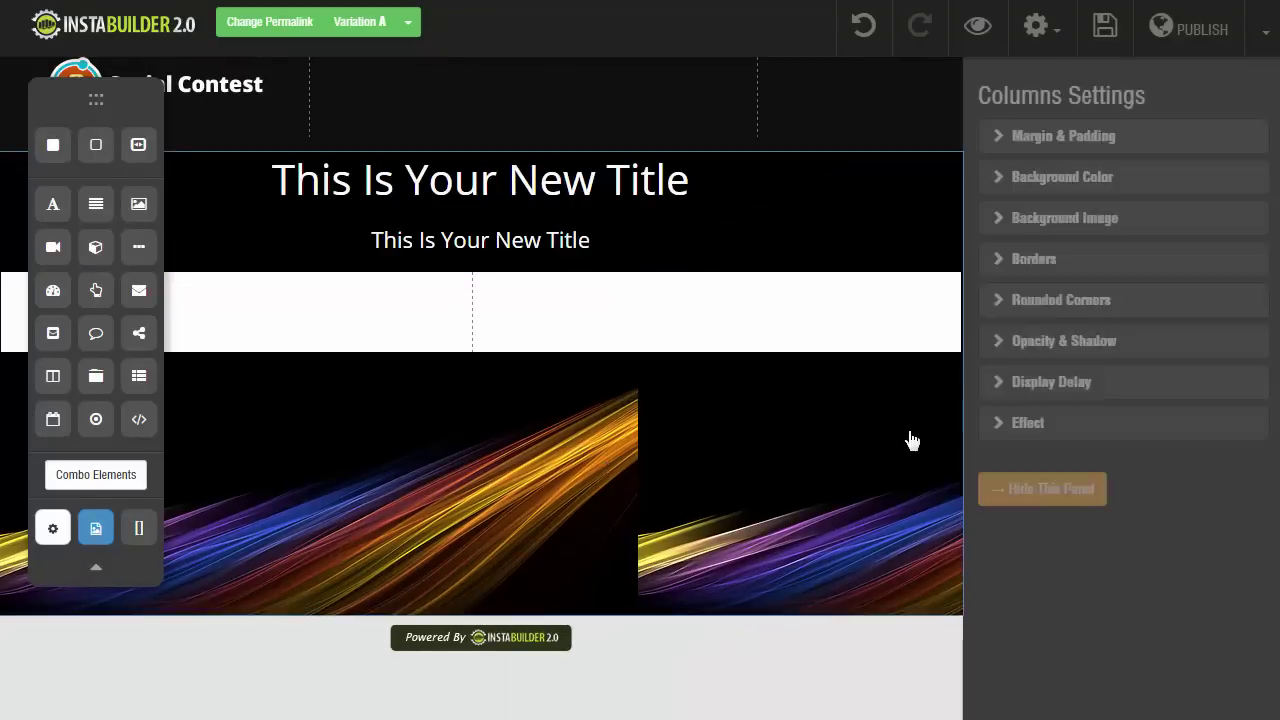
{"action": "left_click", "coordinate": [1007, 182]}
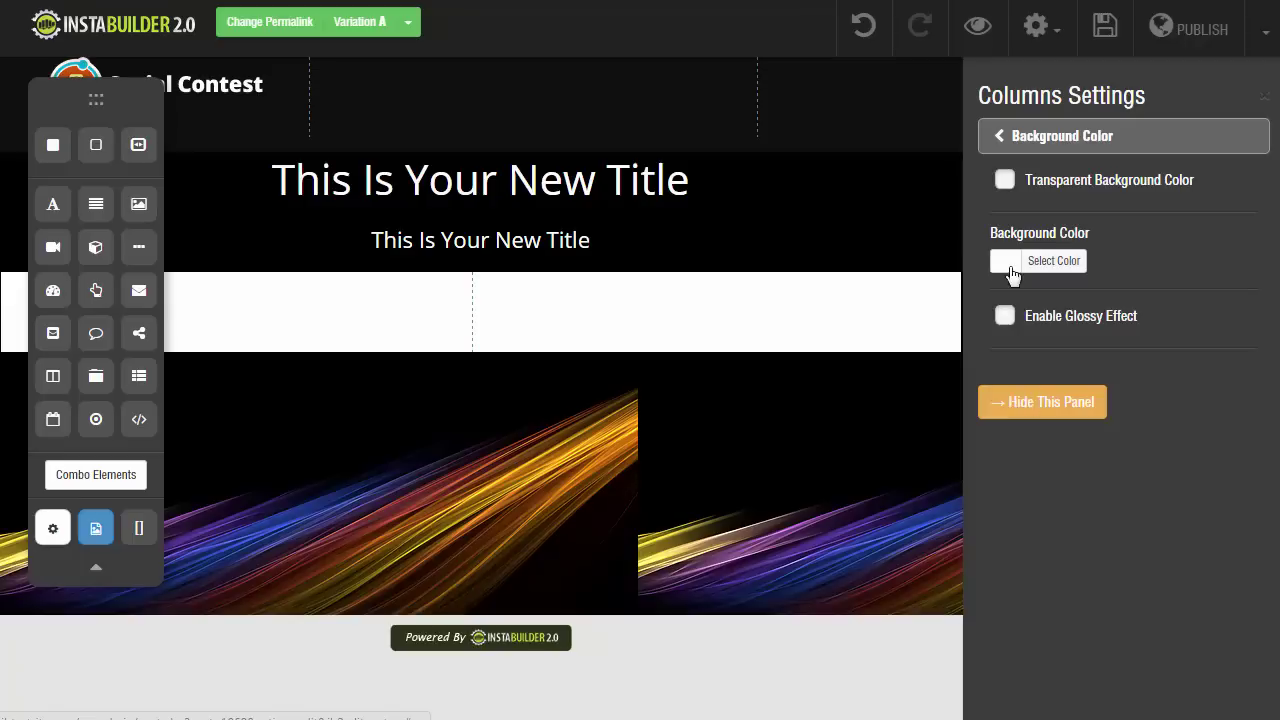
{"action": "left_click", "coordinate": [1005, 181]}
{"action": "left_click", "coordinate": [1000, 266]}
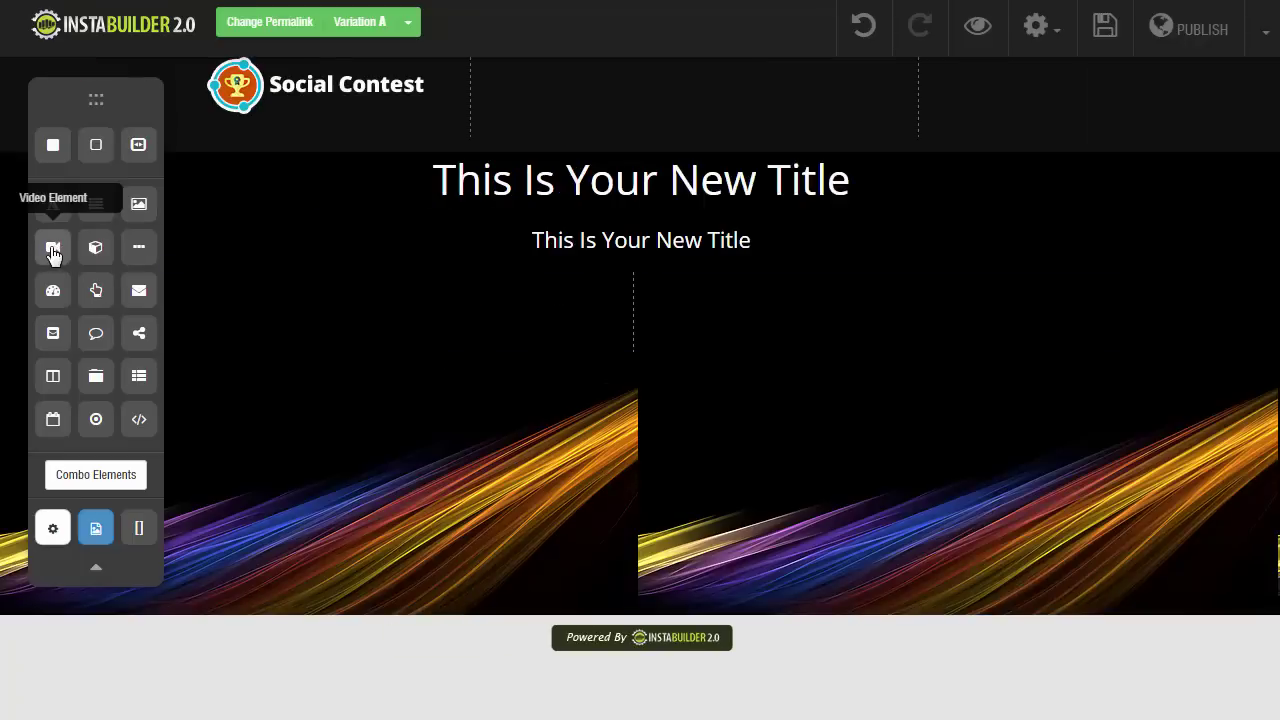
Step: Place a video element in the first column and a title element with white Heading 4 text in the second column
{"action": "left_click_drag", "start_coordinate": [53, 252], "coordinate": [455, 318]}
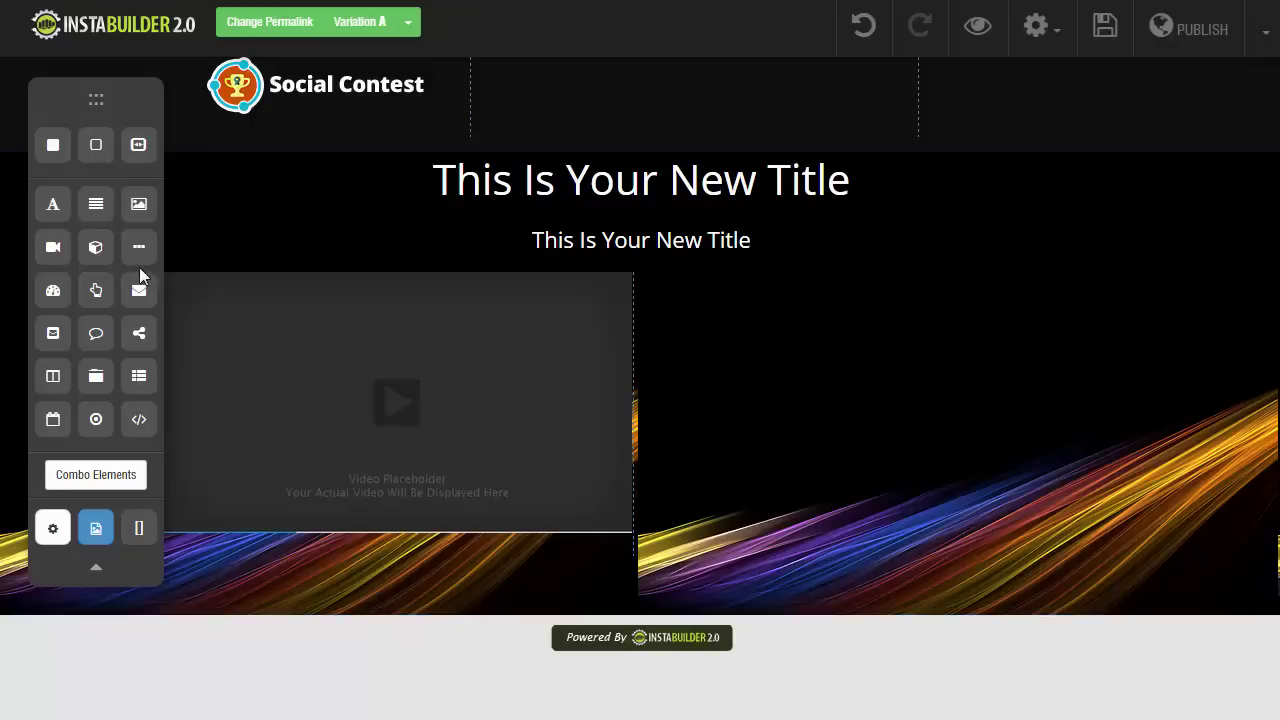
{"action": "left_click_drag", "start_coordinate": [52, 206], "coordinate": [762, 322]}
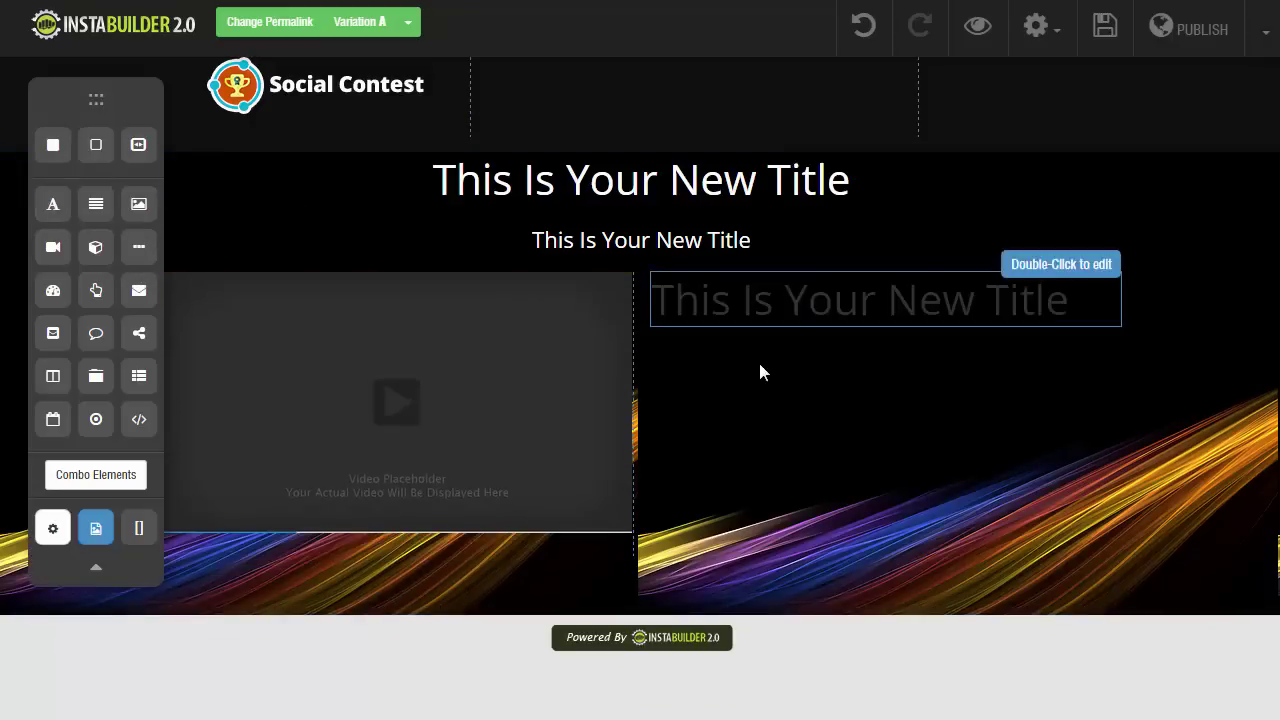
{"action": "double_click", "coordinate": [825, 302]}
{"action": "left_click", "coordinate": [825, 302]}
{"action": "triple_click", "coordinate": [766, 306]}
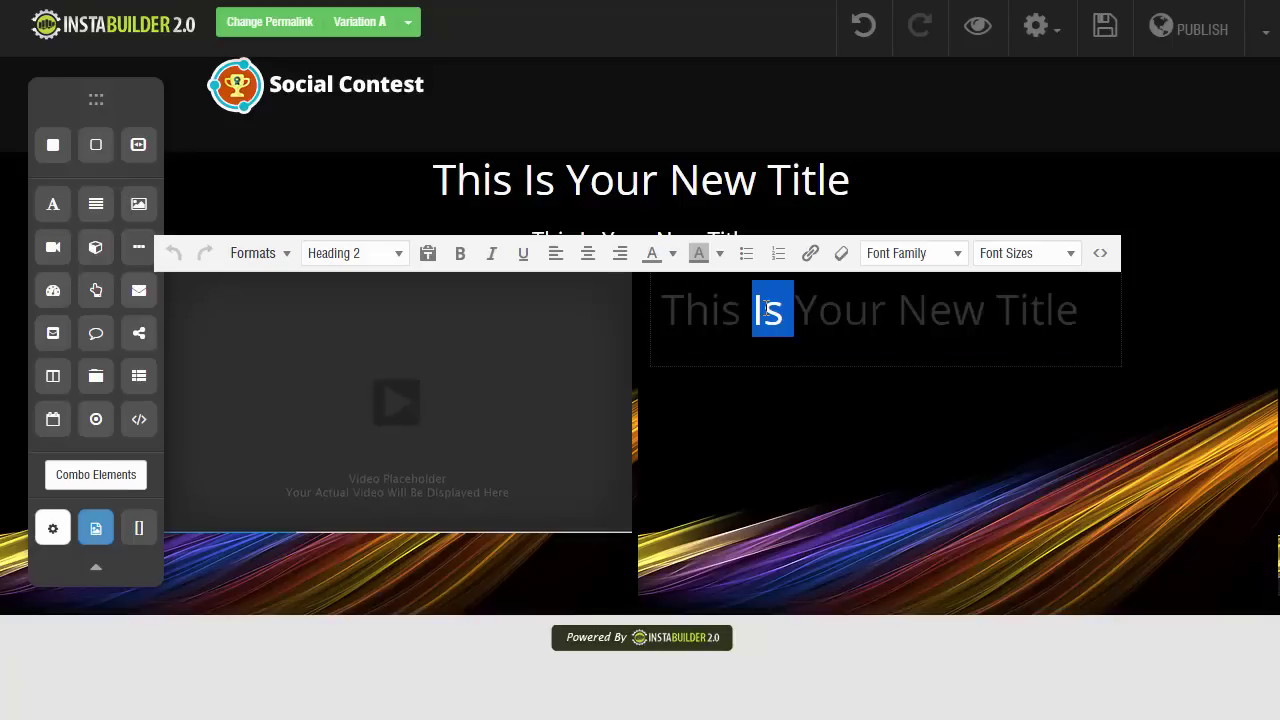
{"action": "left_click", "coordinate": [675, 254]}
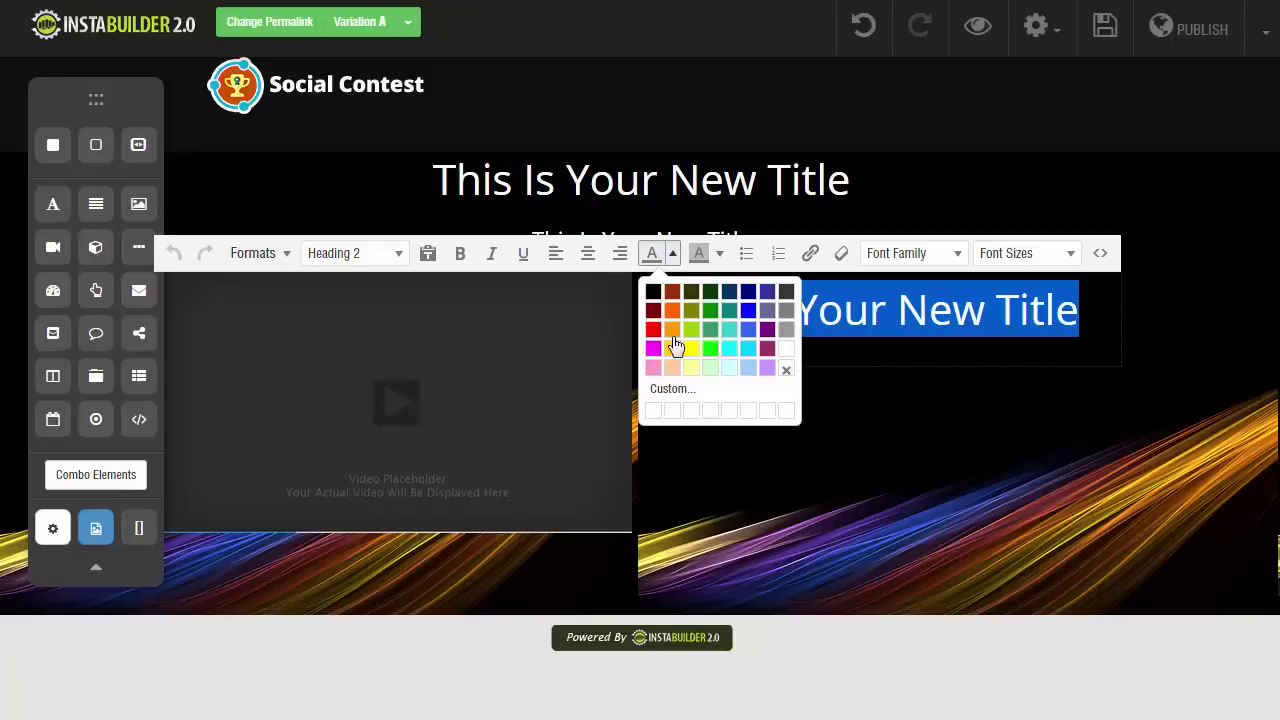
{"action": "left_click", "coordinate": [787, 350]}
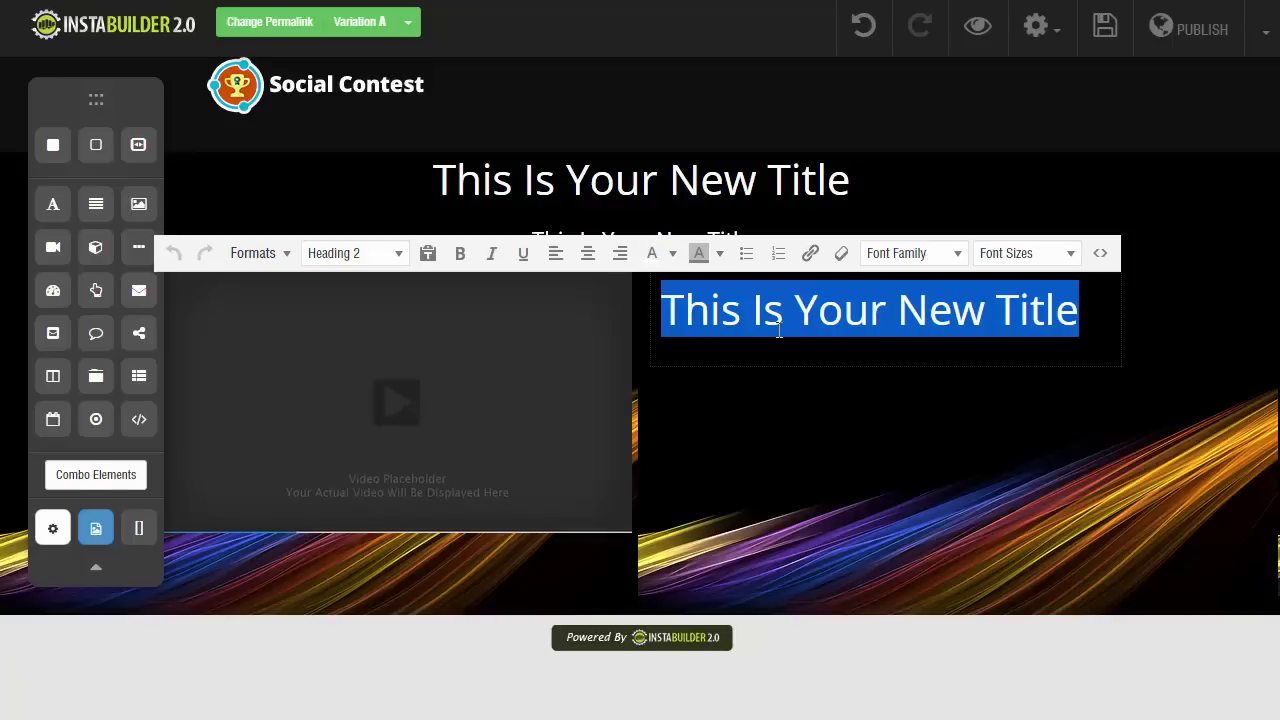
{"action": "left_click", "coordinate": [400, 256]}
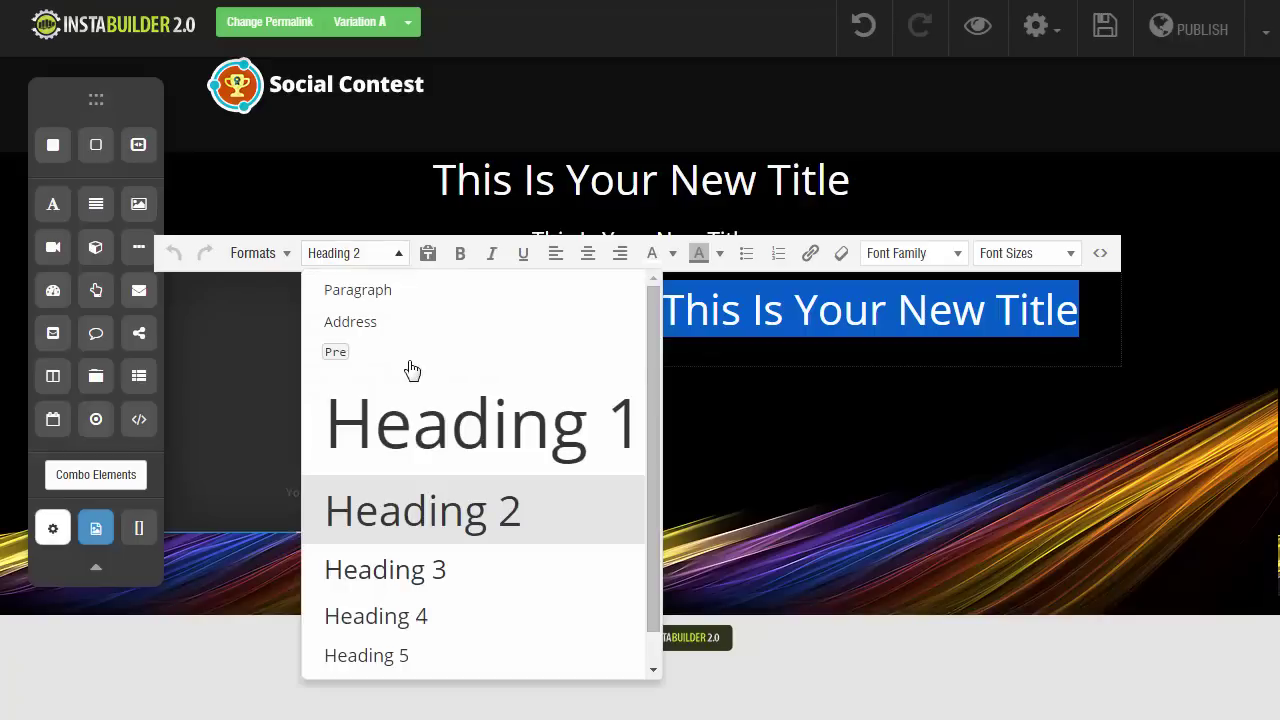
{"action": "left_click", "coordinate": [376, 618]}
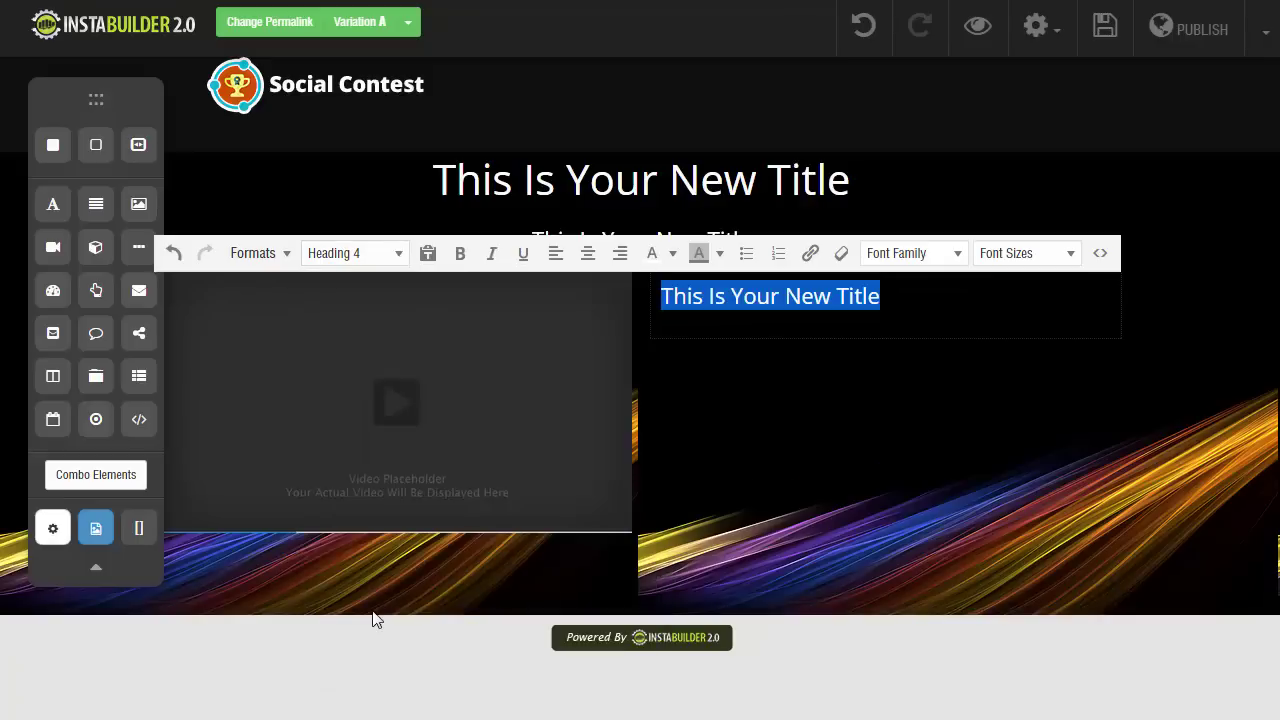
Step: Turn the title text in the second column into a bulleted list with the Check #1 (blue) bullet style
{"action": "left_click", "coordinate": [747, 254]}
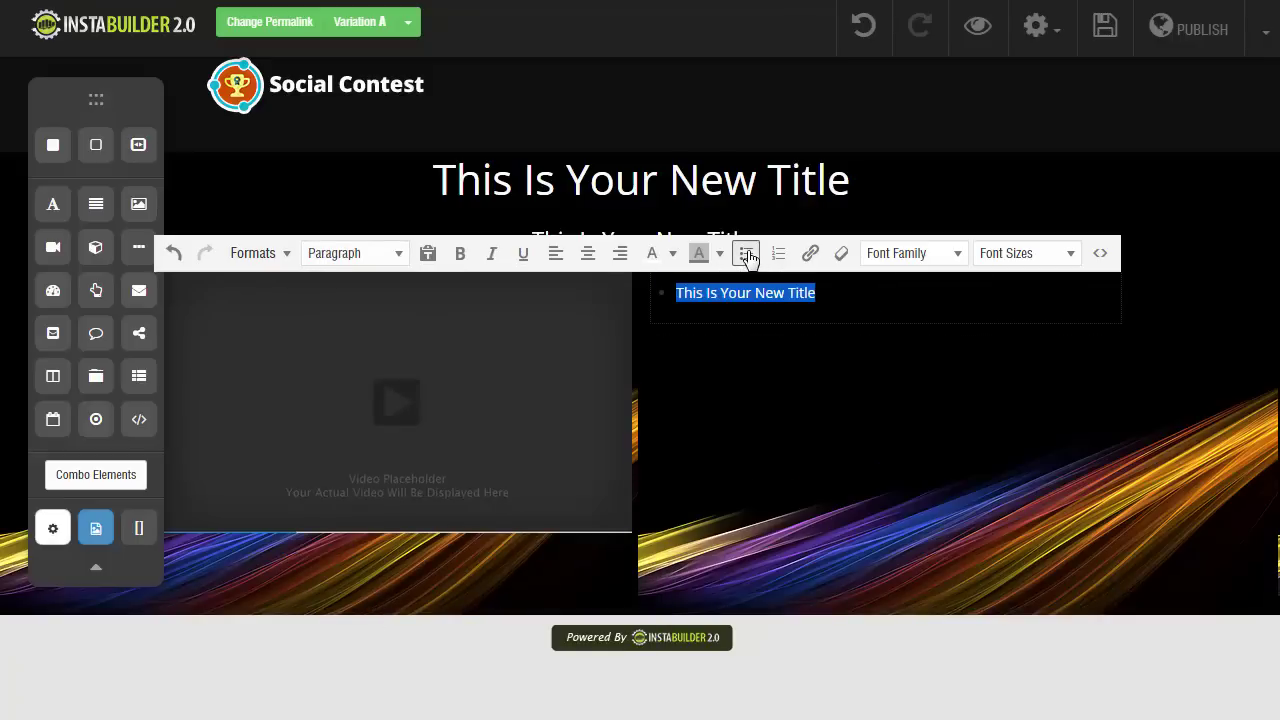
{"action": "left_click", "coordinate": [818, 298]}
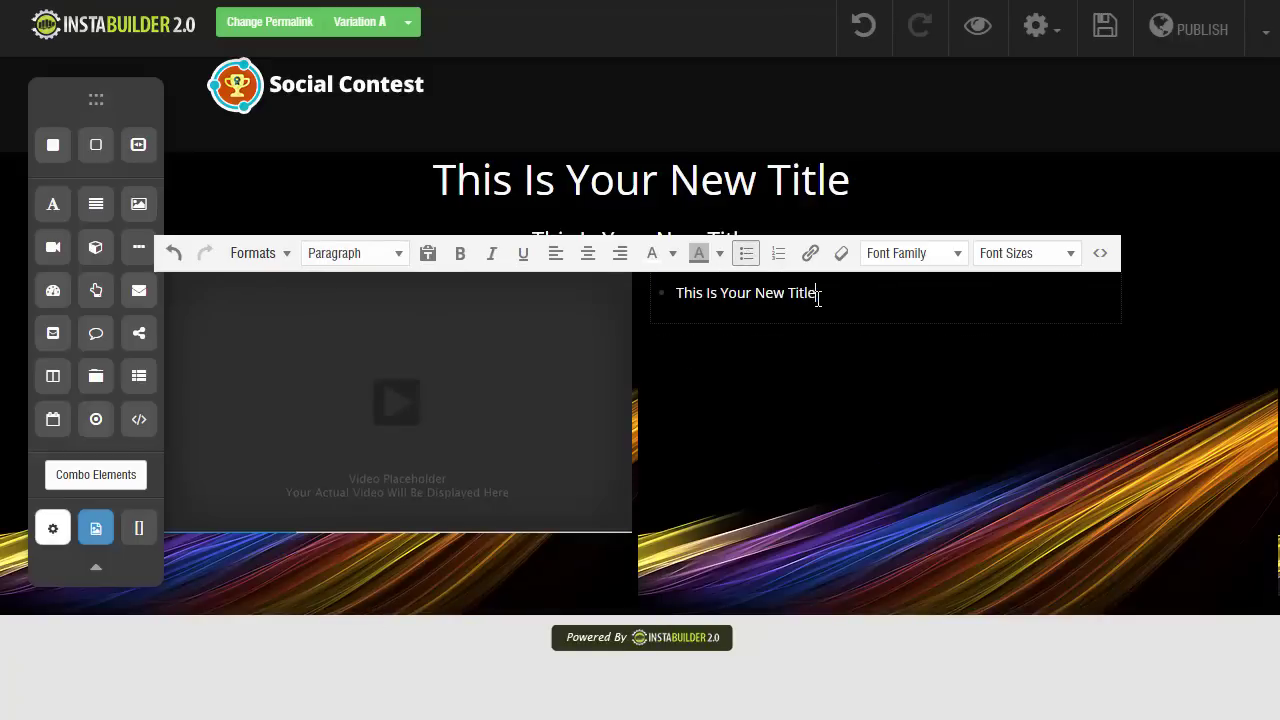
{"action": "left_click_drag", "start_coordinate": [774, 292], "coordinate": [697, 288]}
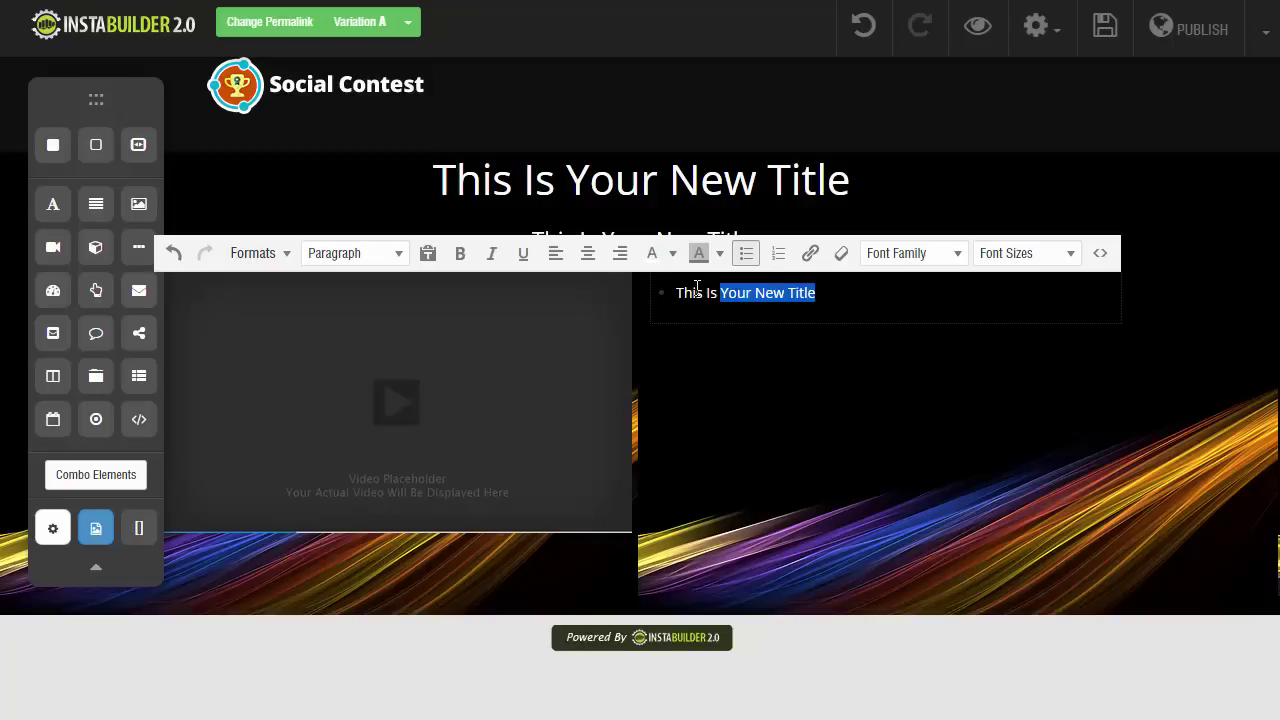
{"action": "left_click", "coordinate": [288, 255]}
{"action": "mouse_move", "coordinate": [313, 418]}
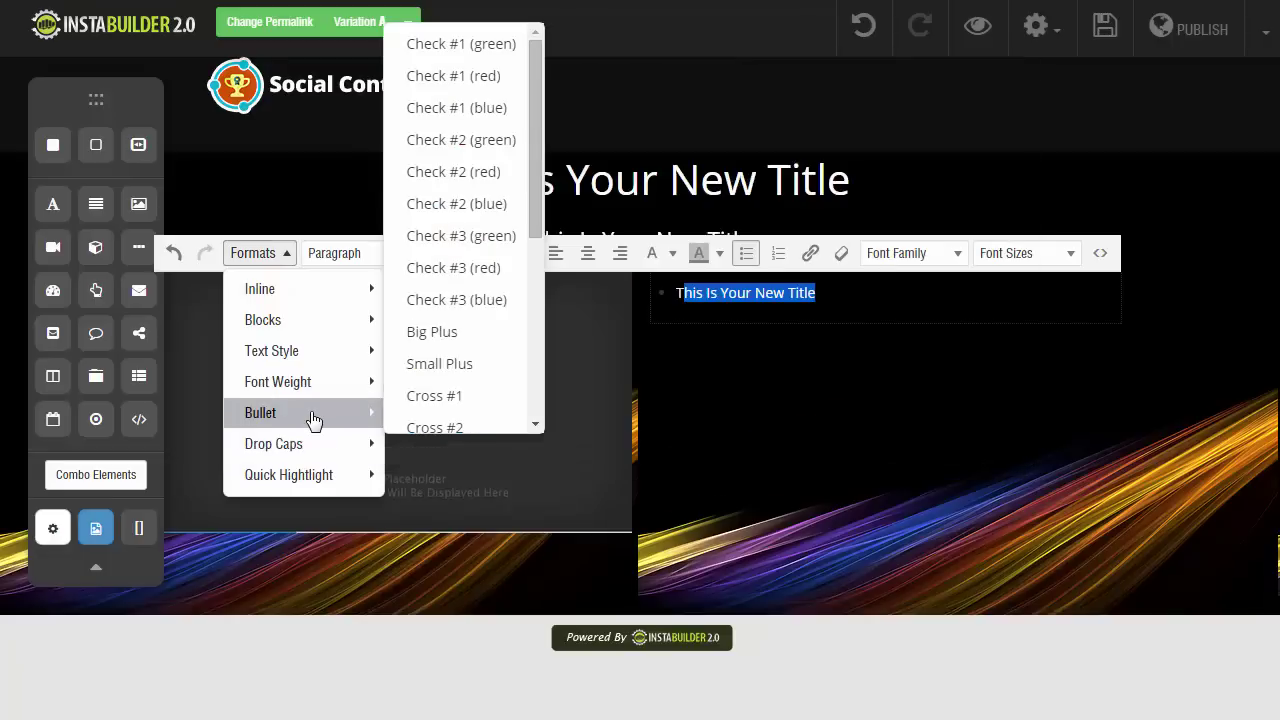
{"action": "scroll", "coordinate": [457, 360], "scroll_direction": "down", "scroll_amount": 1}
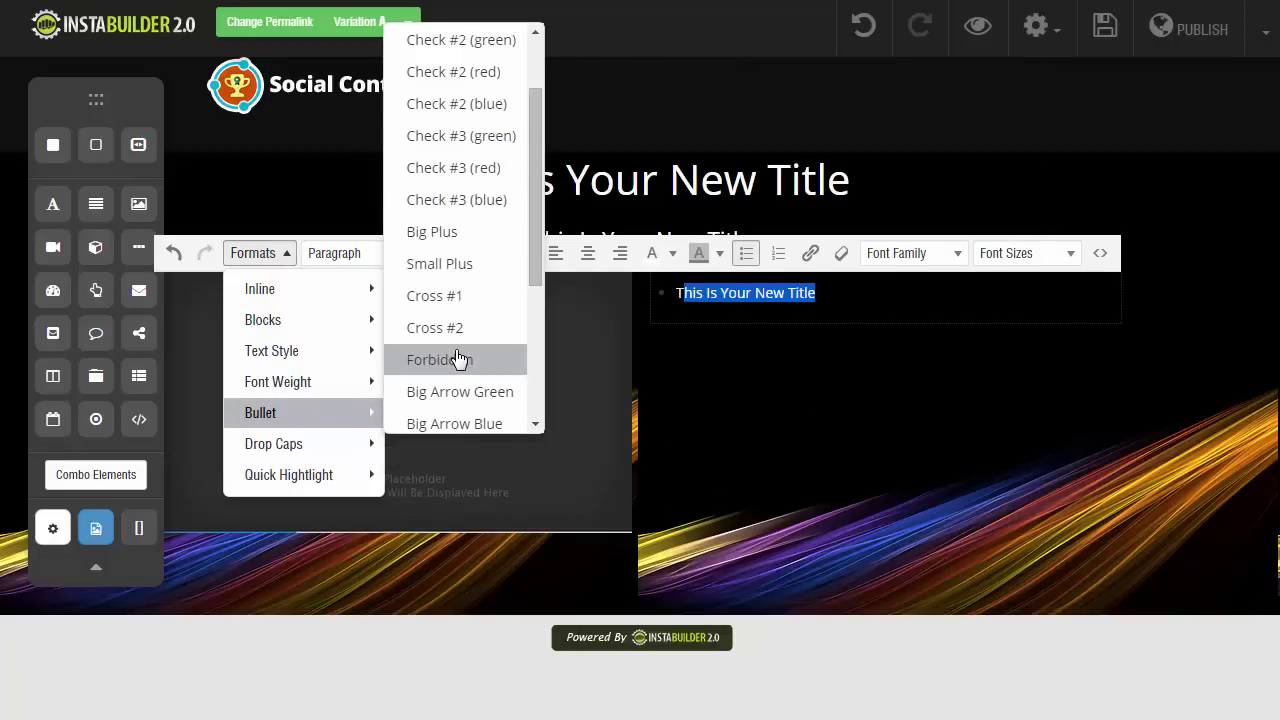
{"action": "scroll", "coordinate": [457, 343], "scroll_direction": "up", "scroll_amount": 1}
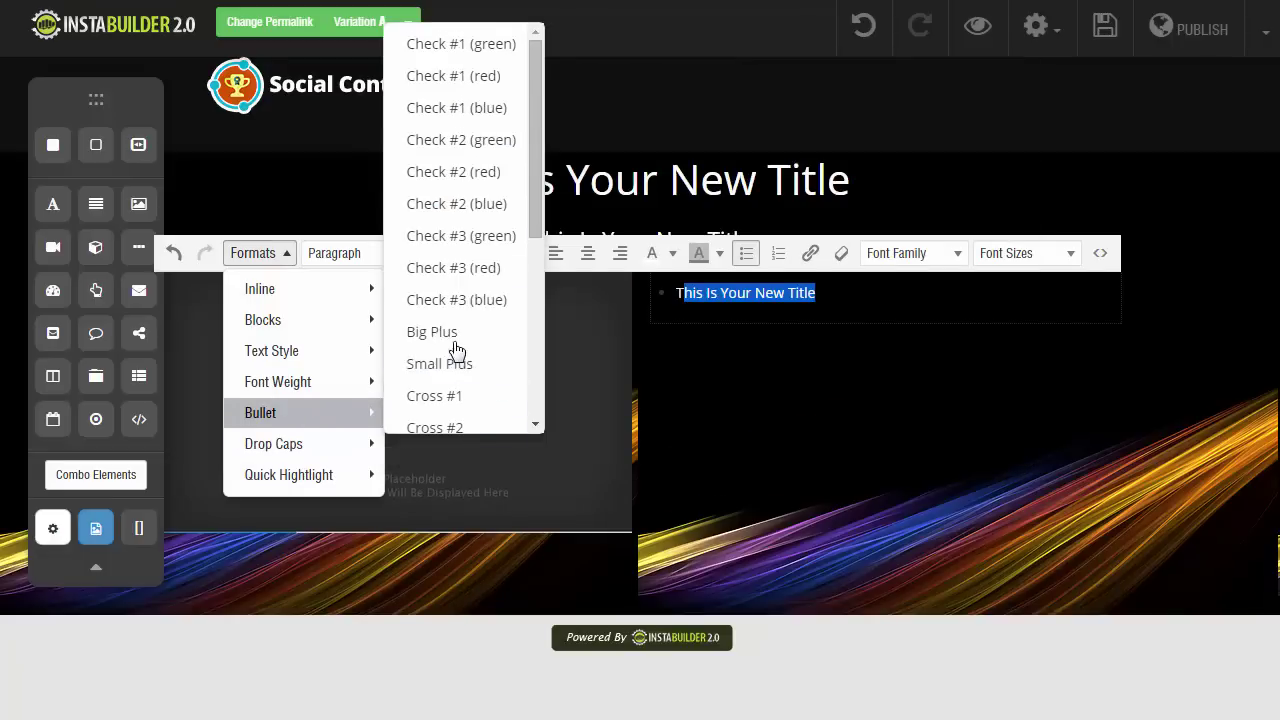
{"action": "left_click", "coordinate": [468, 108]}
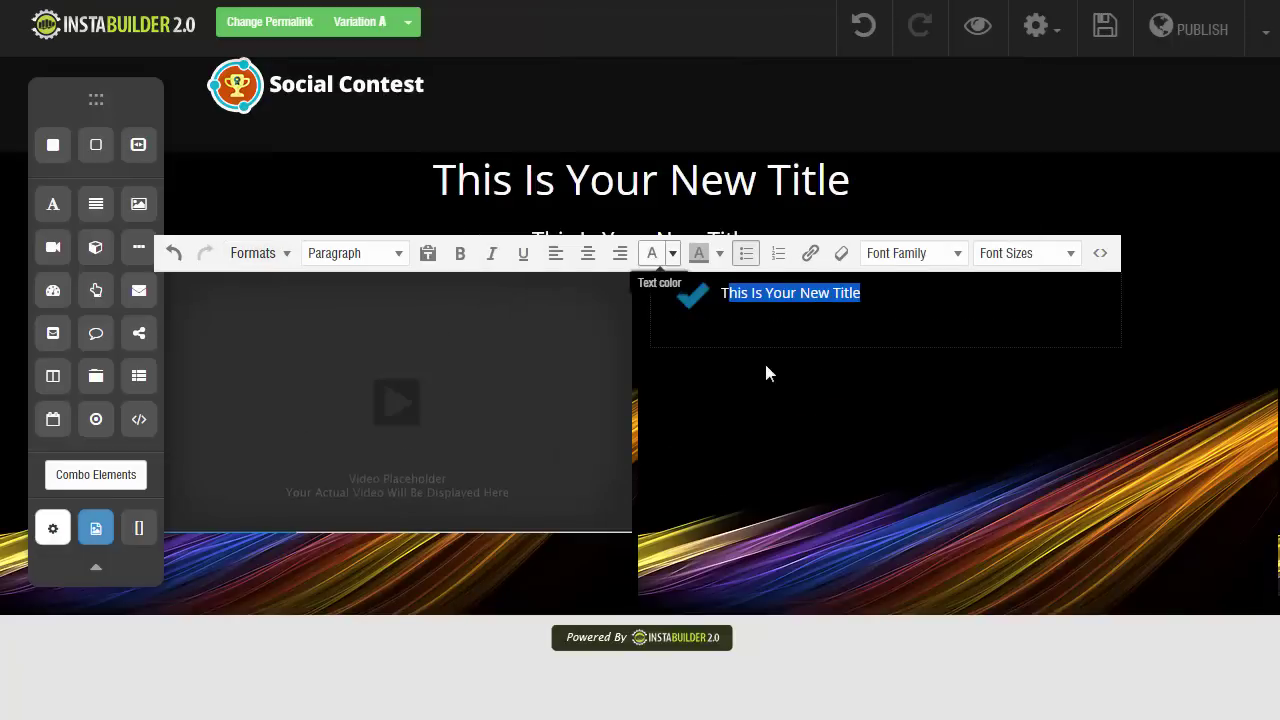
Step: Add two more list items, "hgffgh" and "gh", below the first bullet and finish editing the text
{"action": "left_click", "coordinate": [884, 300]}
{"action": "key", "text": "Return"}
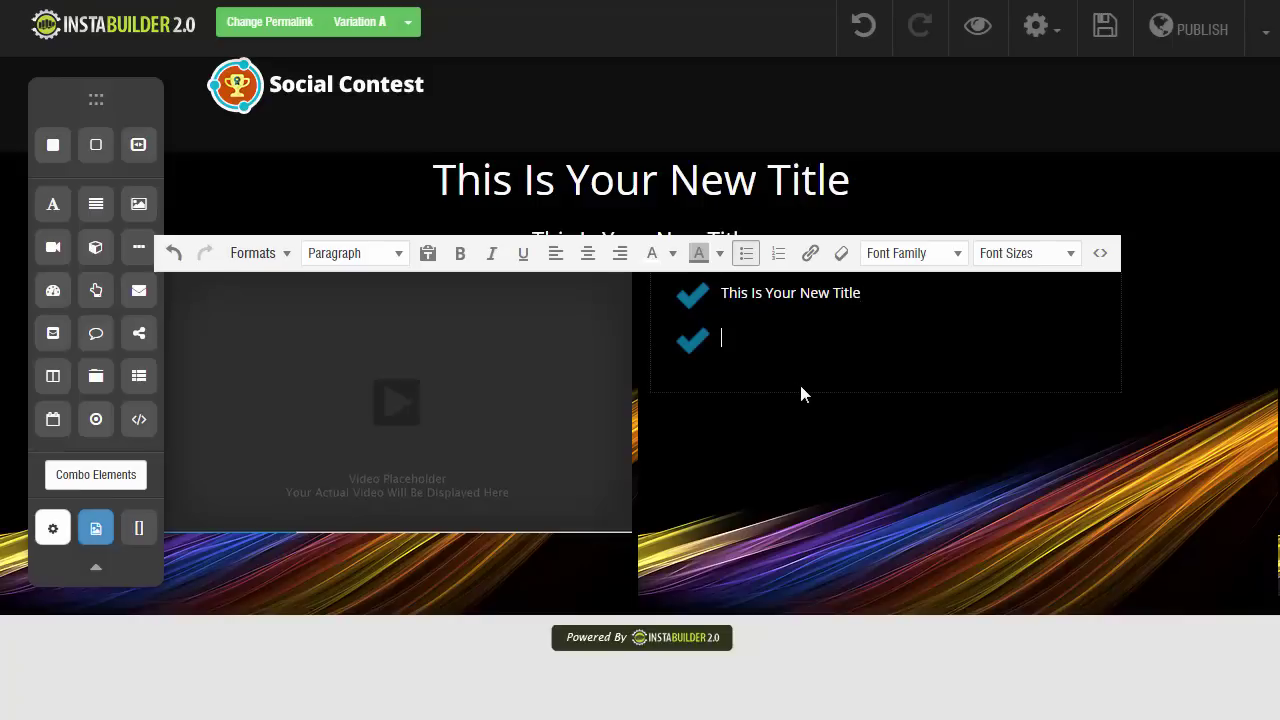
{"action": "type", "text": "hgffgh"}
{"action": "key", "text": "Return"}
{"action": "type", "text": "gh"}
{"action": "left_click", "coordinate": [678, 120]}
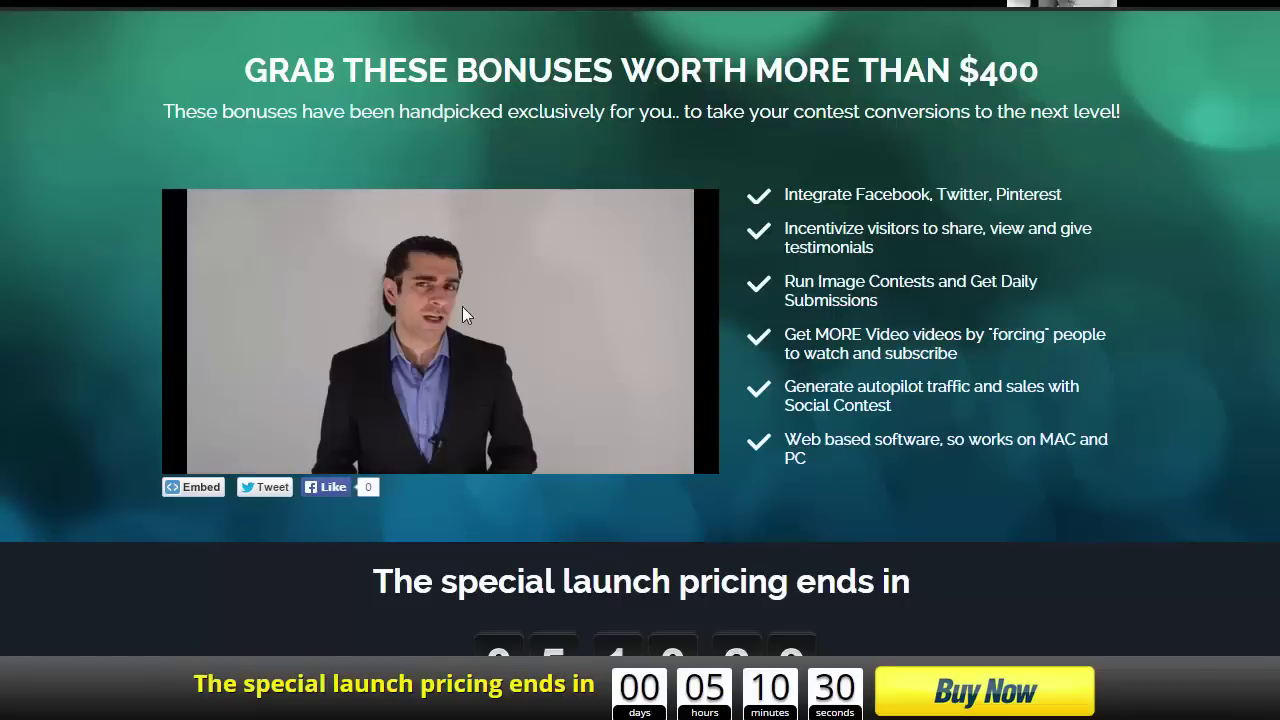
Step: Add a wide section below the video section and set its background color to dark blue-grey #375461
{"action": "scroll", "coordinate": [461, 268], "scroll_direction": "up", "scroll_amount": 1}
{"action": "scroll", "coordinate": [202, 177], "scroll_direction": "down", "scroll_amount": 4}
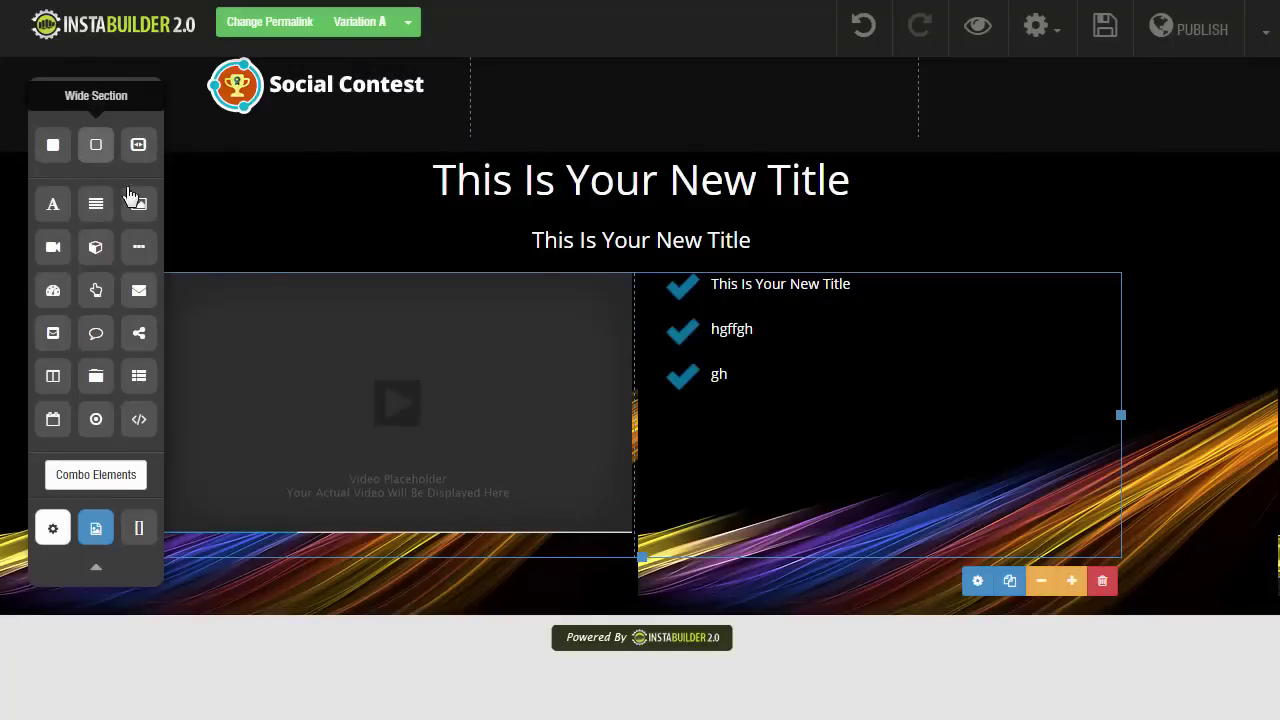
{"action": "left_click_drag", "start_coordinate": [96, 145], "coordinate": [517, 660]}
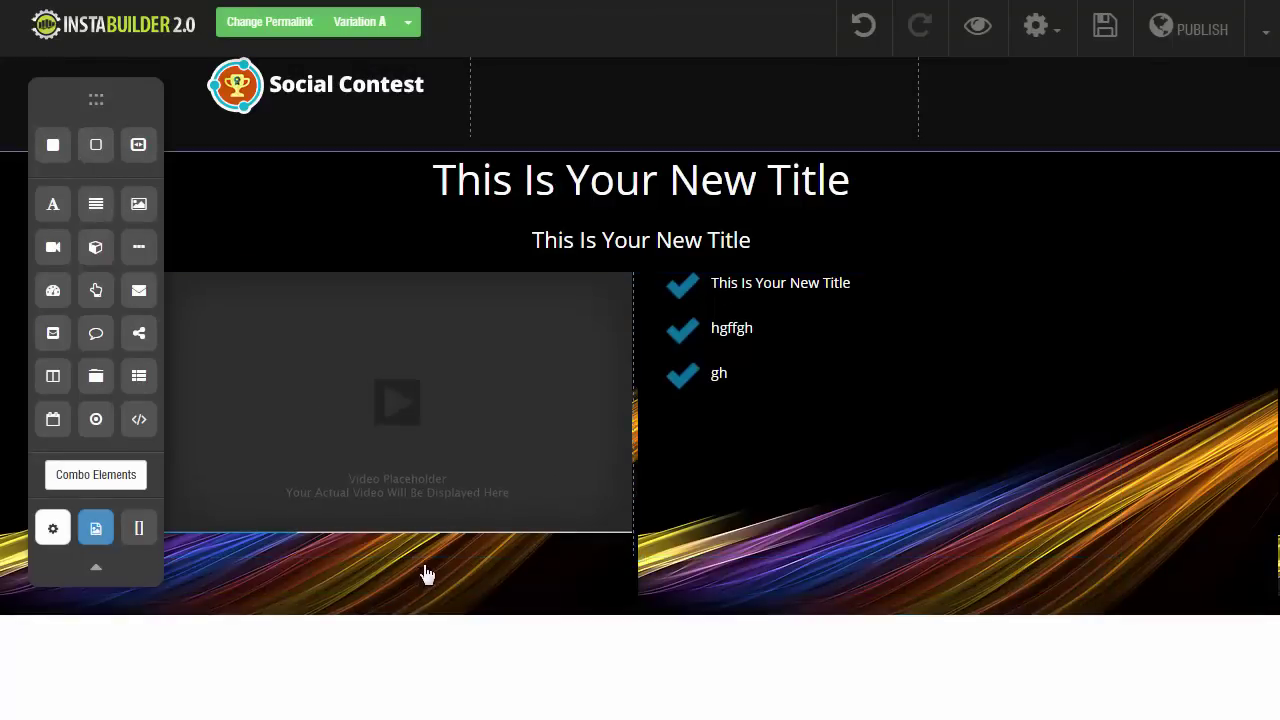
{"action": "scroll", "coordinate": [445, 580], "scroll_direction": "down", "scroll_amount": 2}
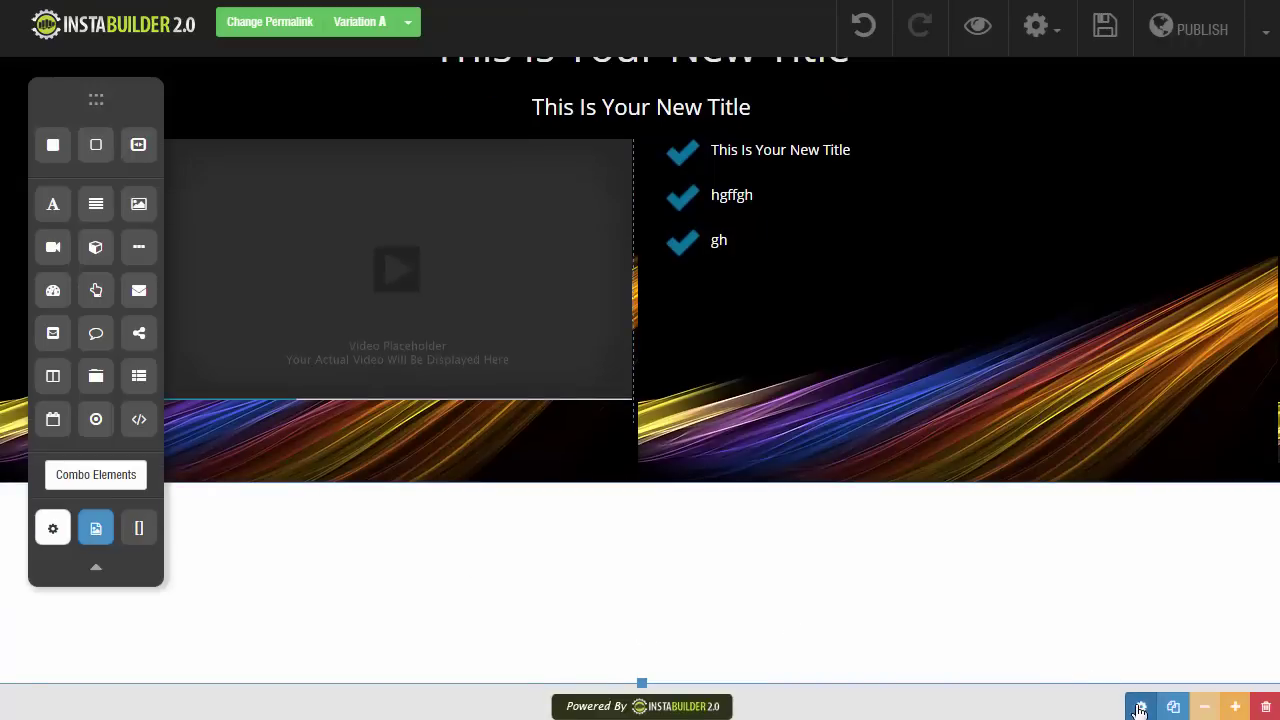
{"action": "left_click", "coordinate": [1137, 704]}
{"action": "left_click", "coordinate": [1000, 178]}
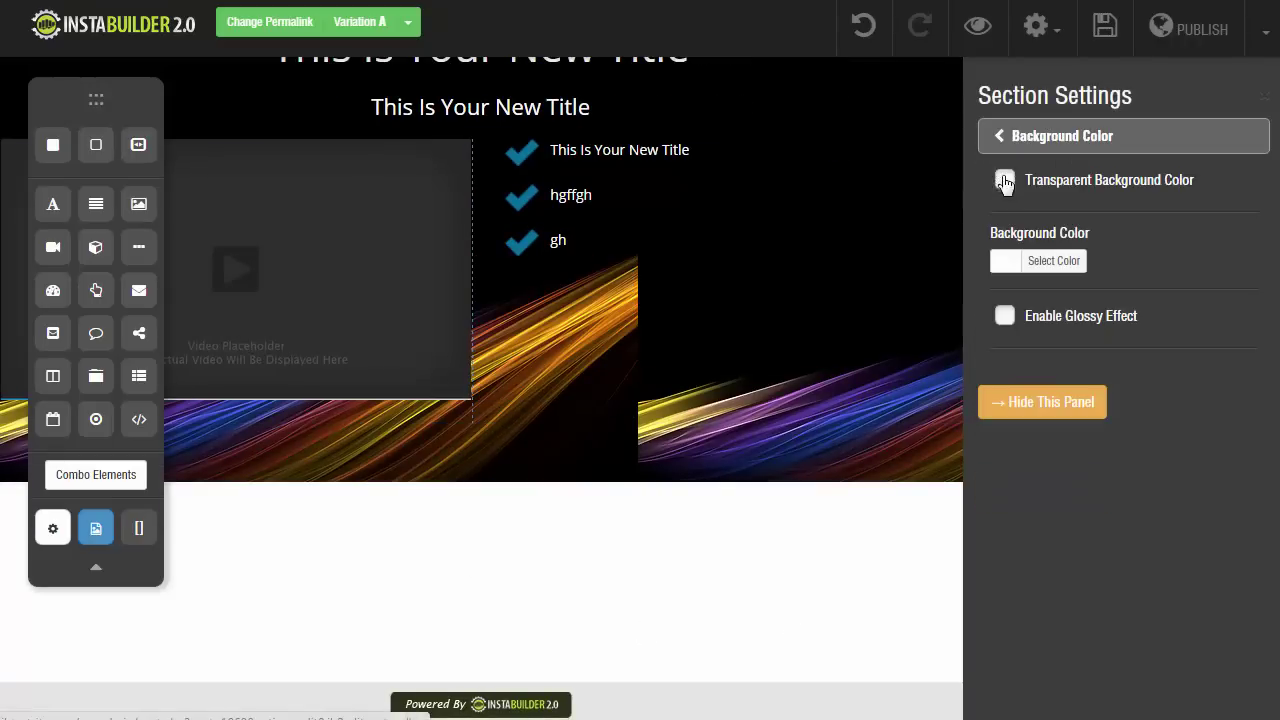
{"action": "left_click", "coordinate": [1010, 263]}
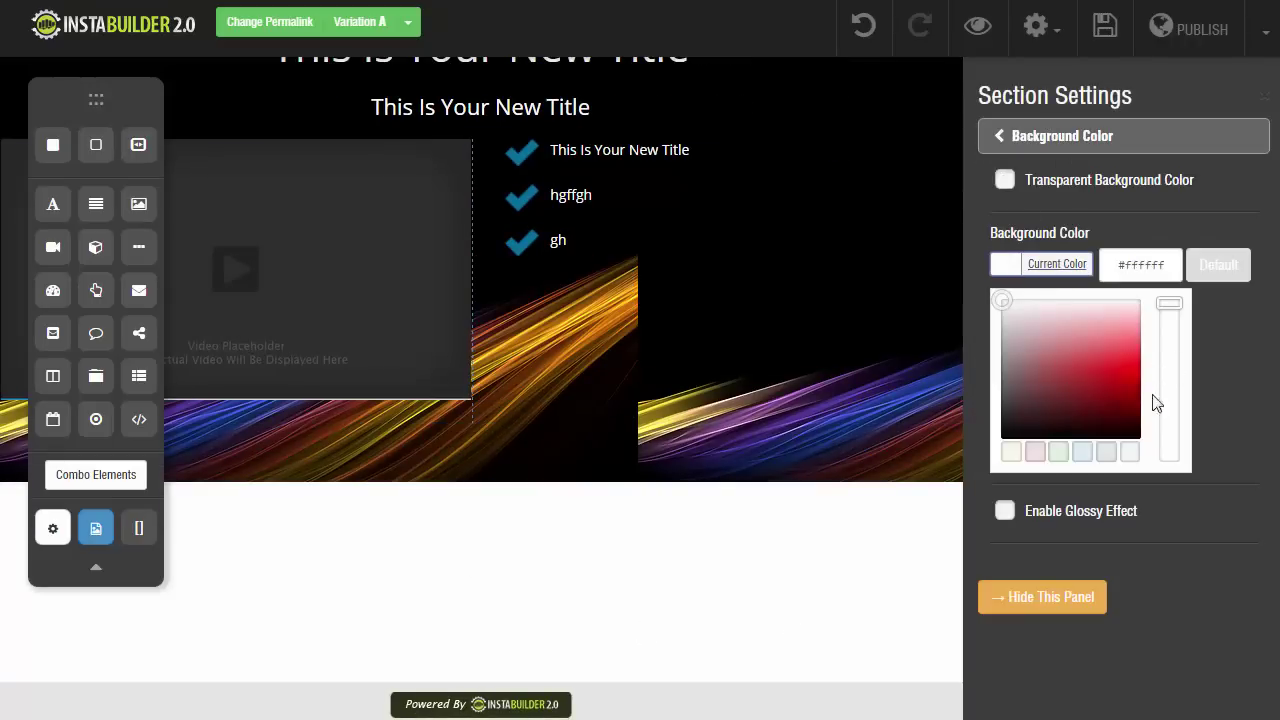
{"action": "left_click", "coordinate": [1082, 452]}
{"action": "left_click_drag", "start_coordinate": [1080, 349], "coordinate": [1040, 397]}
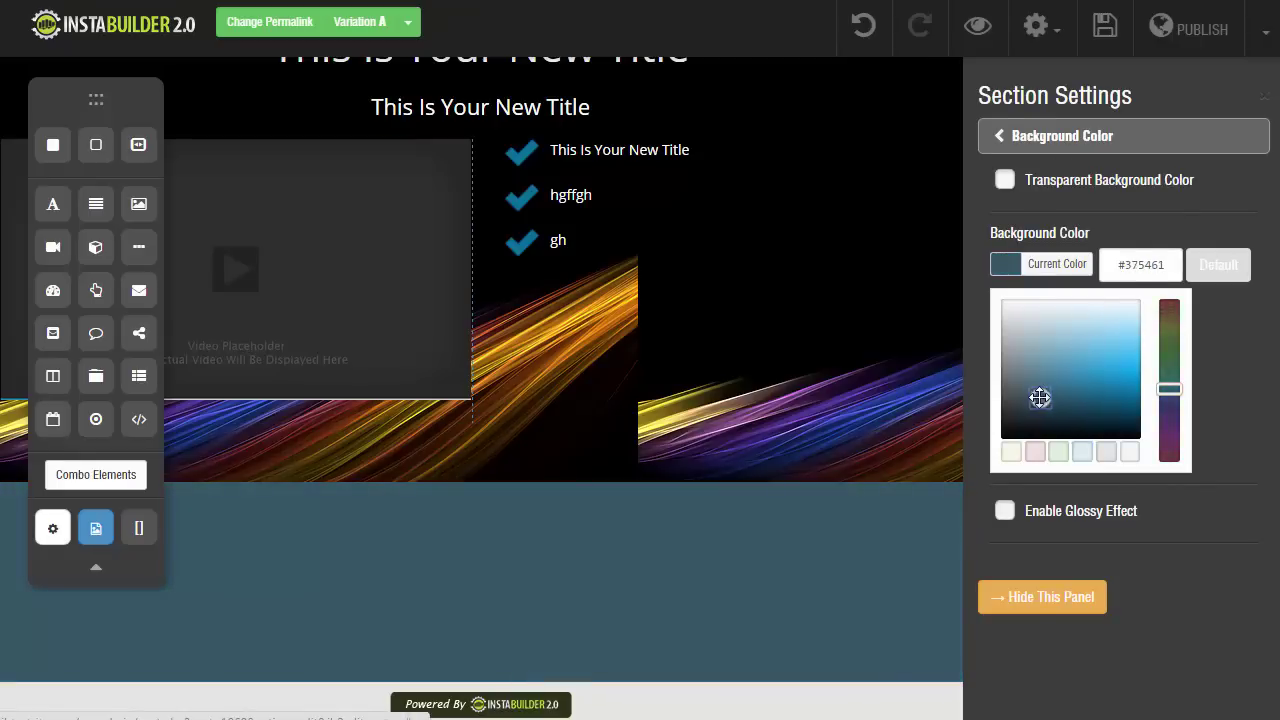
{"action": "left_click", "coordinate": [1077, 607]}
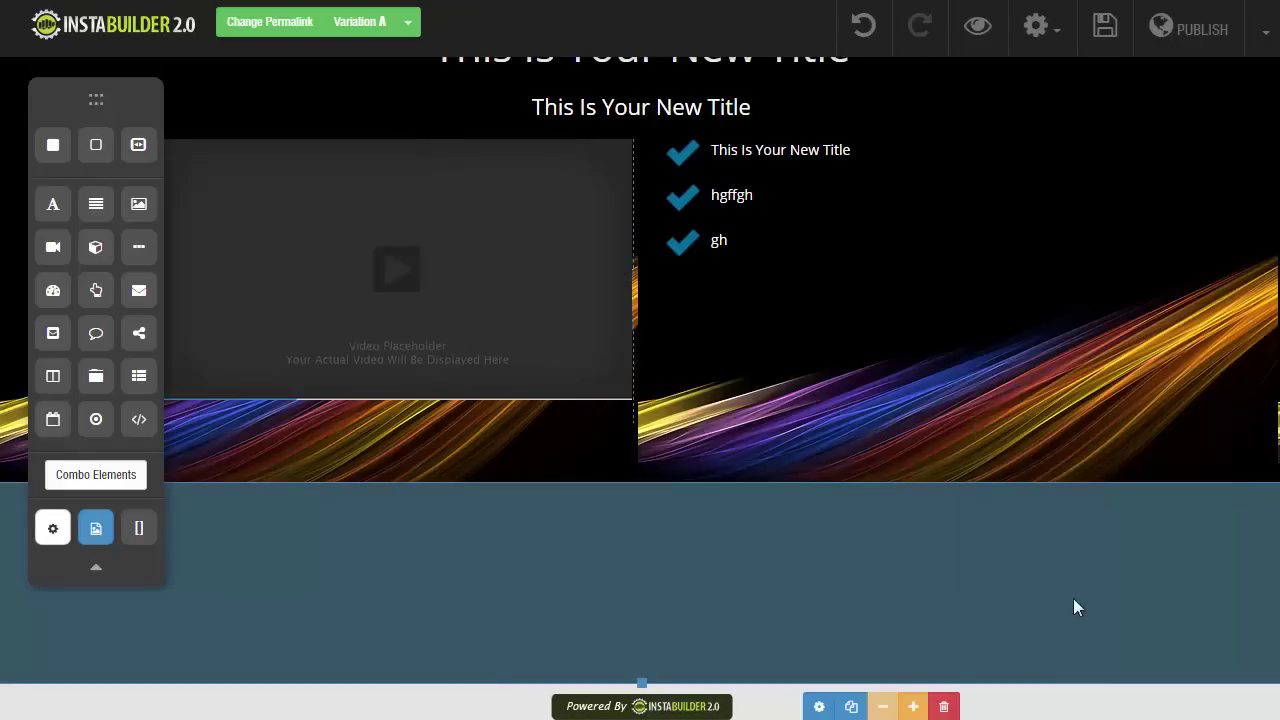
Step: Insert a title element in the blue-grey section, centered and with white text
{"action": "left_click_drag", "start_coordinate": [53, 207], "coordinate": [595, 571]}
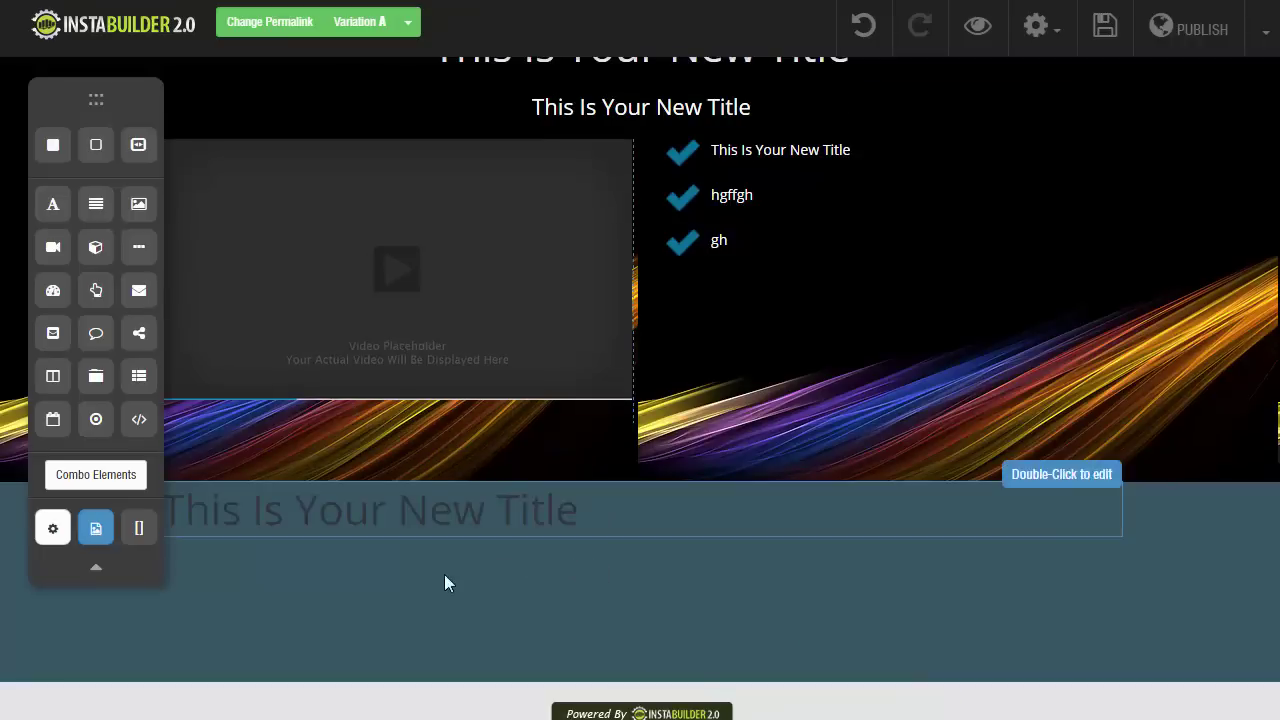
{"action": "double_click", "coordinate": [450, 515]}
{"action": "left_click", "coordinate": [596, 467]}
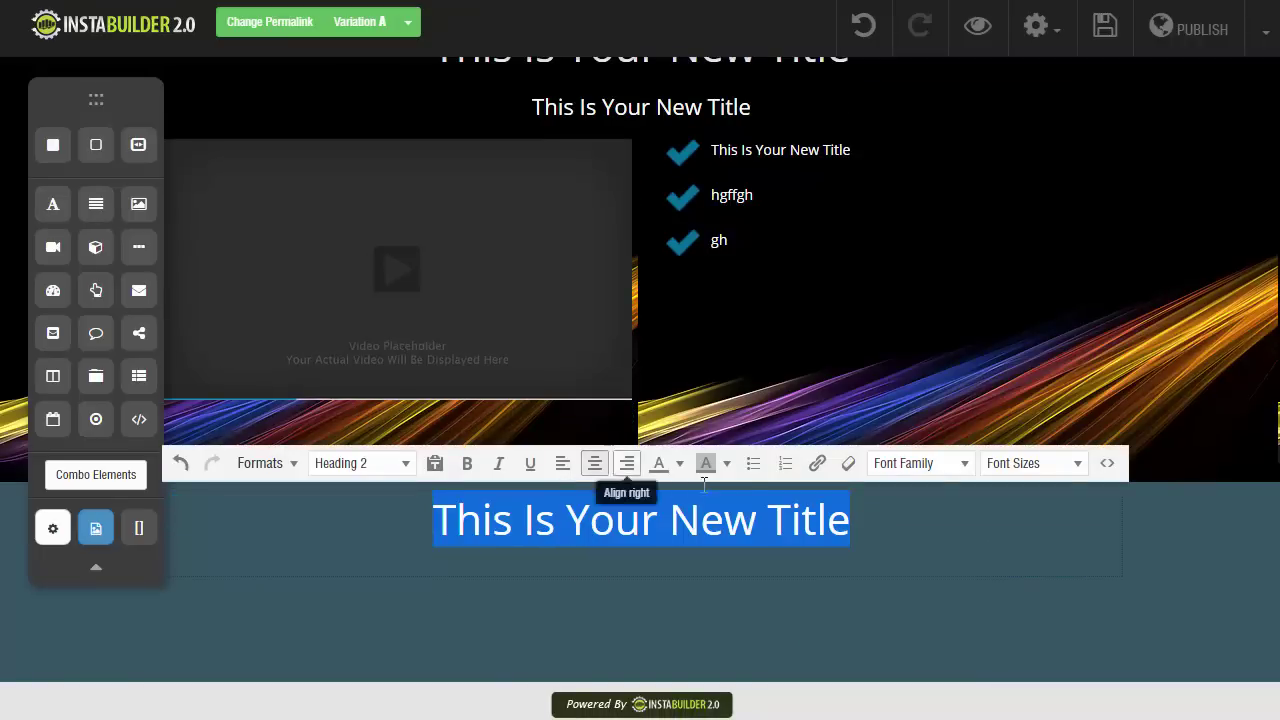
{"action": "left_click", "coordinate": [679, 466]}
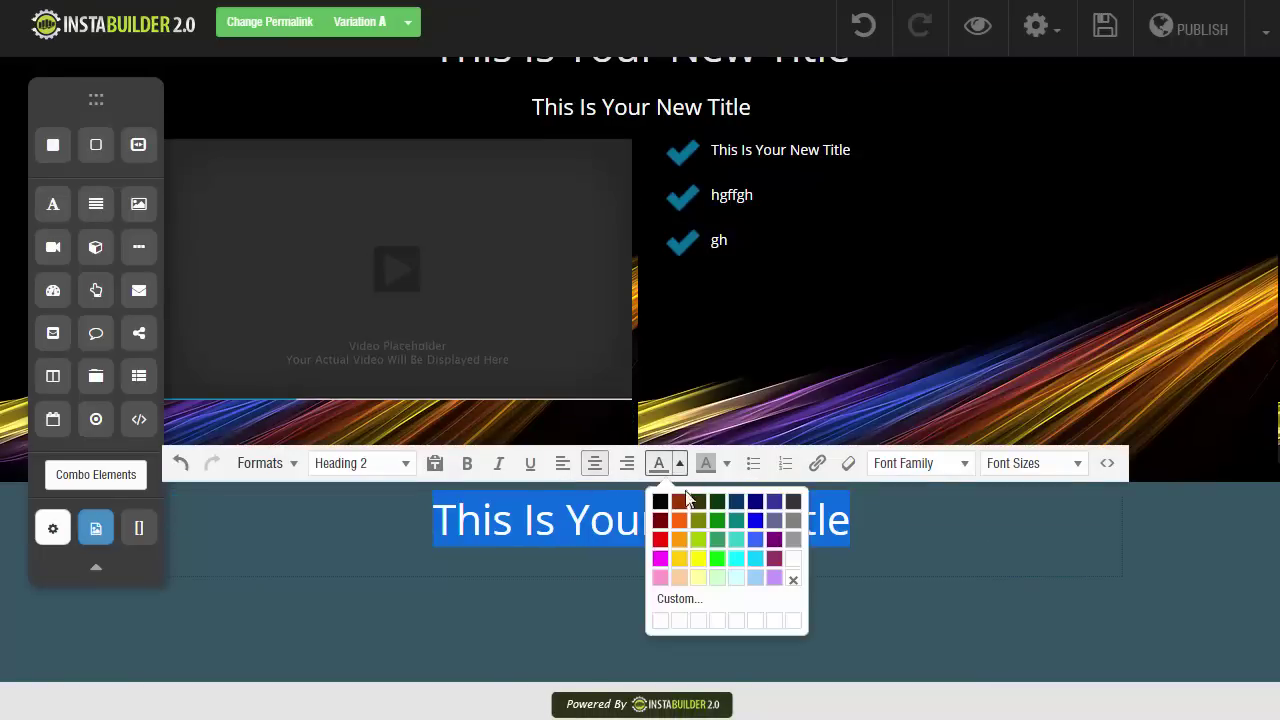
{"action": "left_click", "coordinate": [780, 568]}
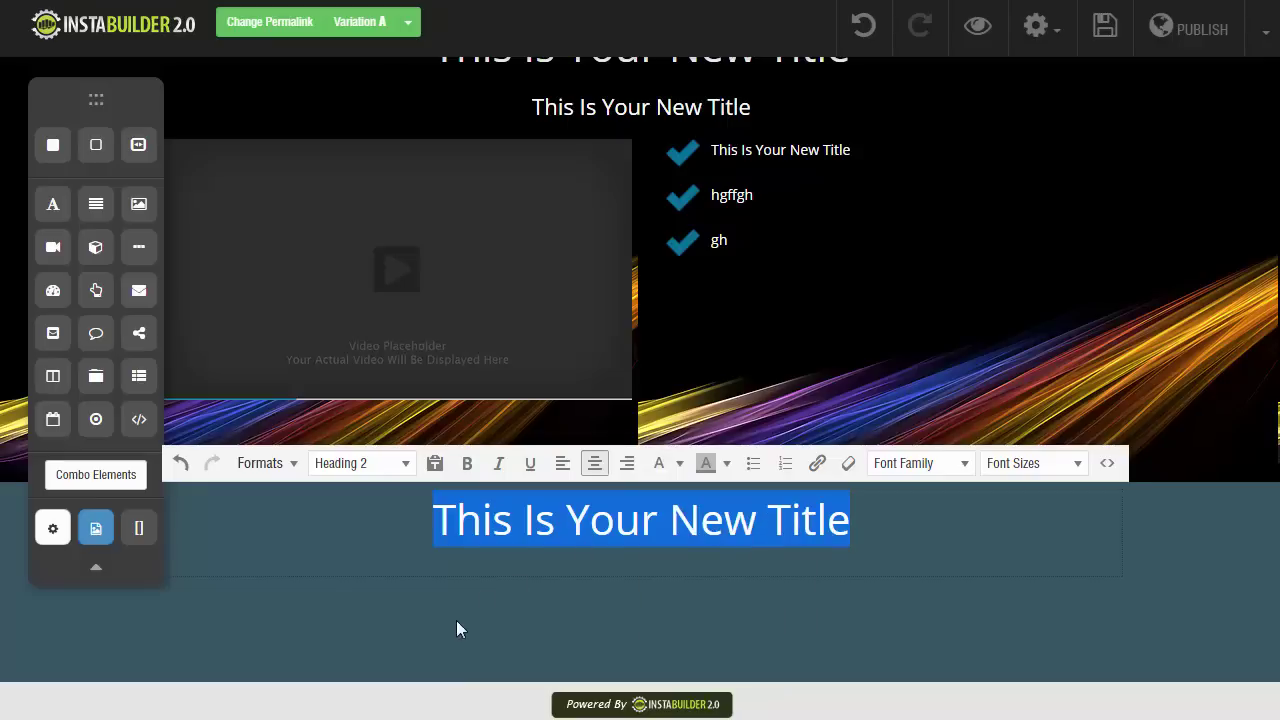
{"action": "left_click", "coordinate": [456, 620]}
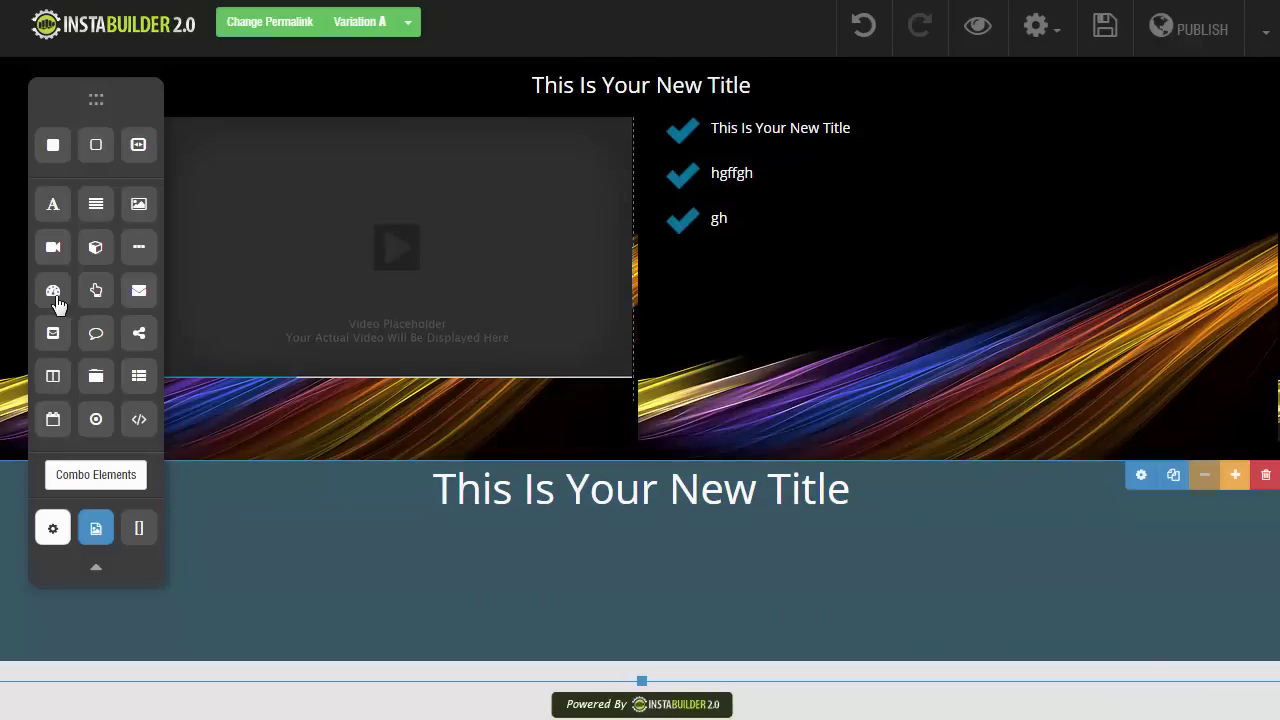
Step: Insert a countdown below the title, styled as separate black boxes for each time unit, and place a button element beneath it
{"action": "left_click_drag", "start_coordinate": [53, 292], "coordinate": [586, 572]}
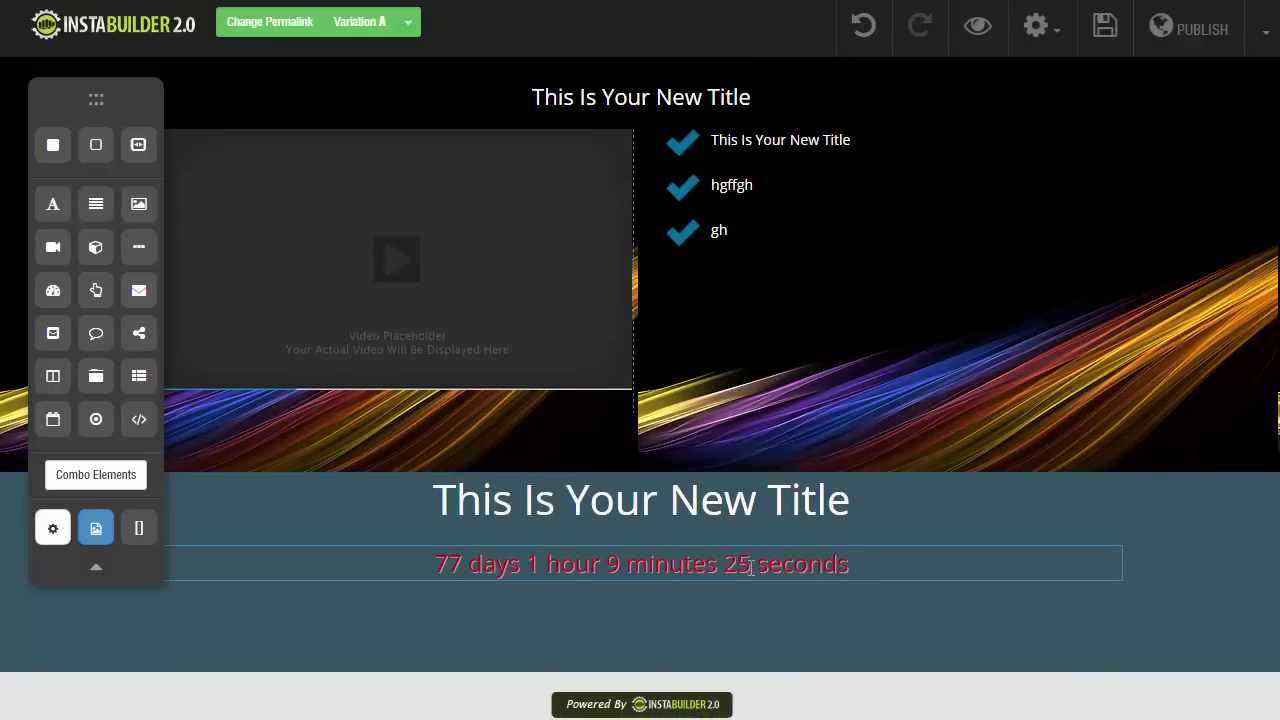
{"action": "left_click", "coordinate": [752, 567]}
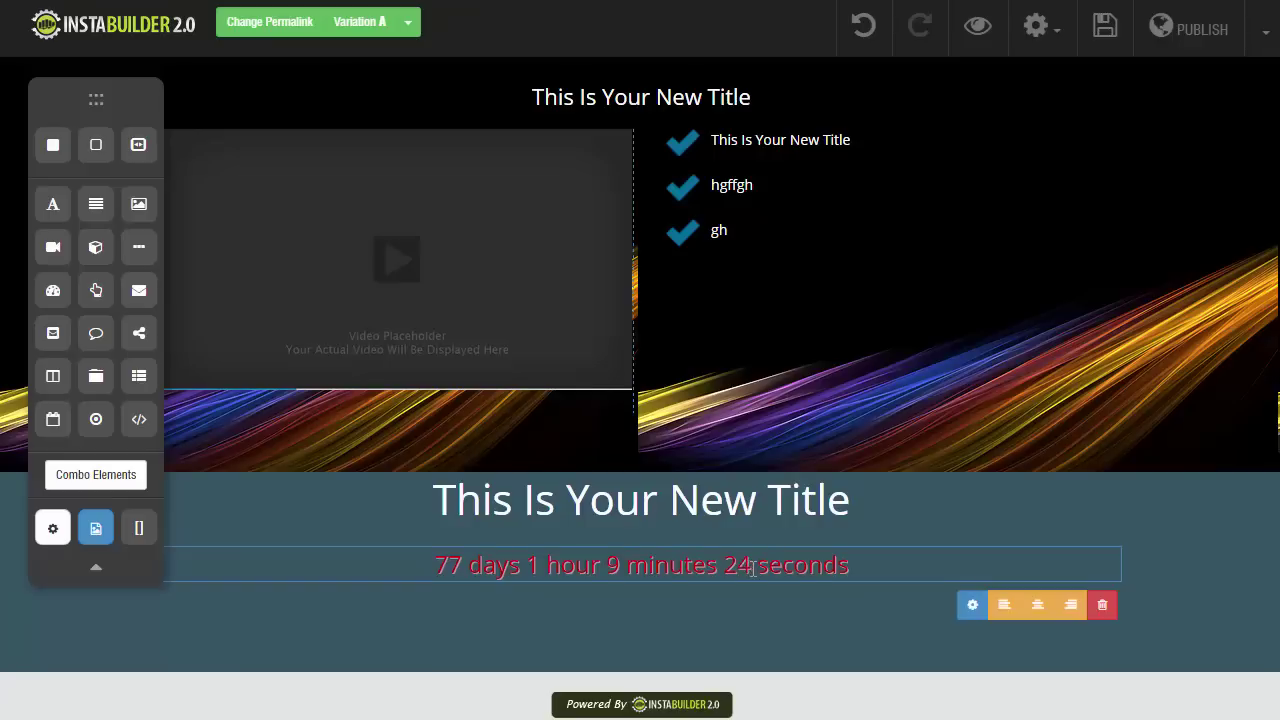
{"action": "left_click", "coordinate": [972, 606]}
{"action": "left_click", "coordinate": [1013, 195]}
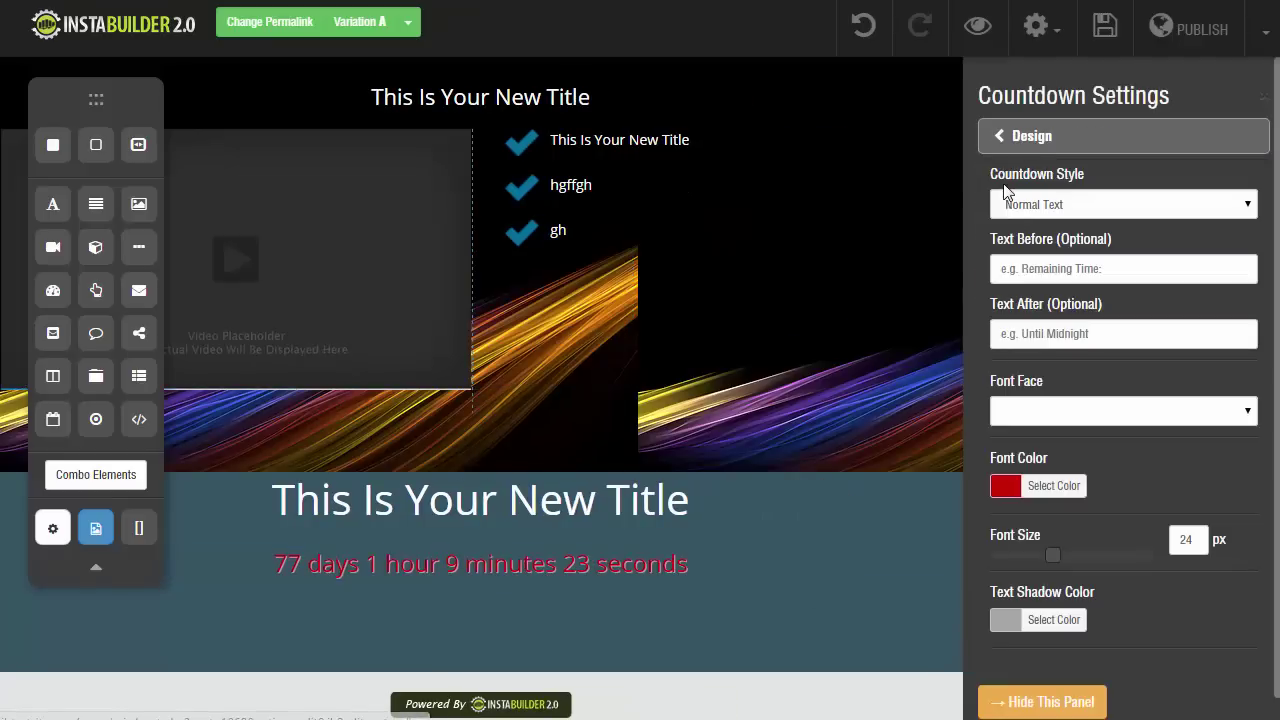
{"action": "left_click", "coordinate": [1158, 204]}
{"action": "left_click", "coordinate": [1100, 291]}
{"action": "scroll", "coordinate": [1060, 600], "scroll_direction": "down", "scroll_amount": 1}
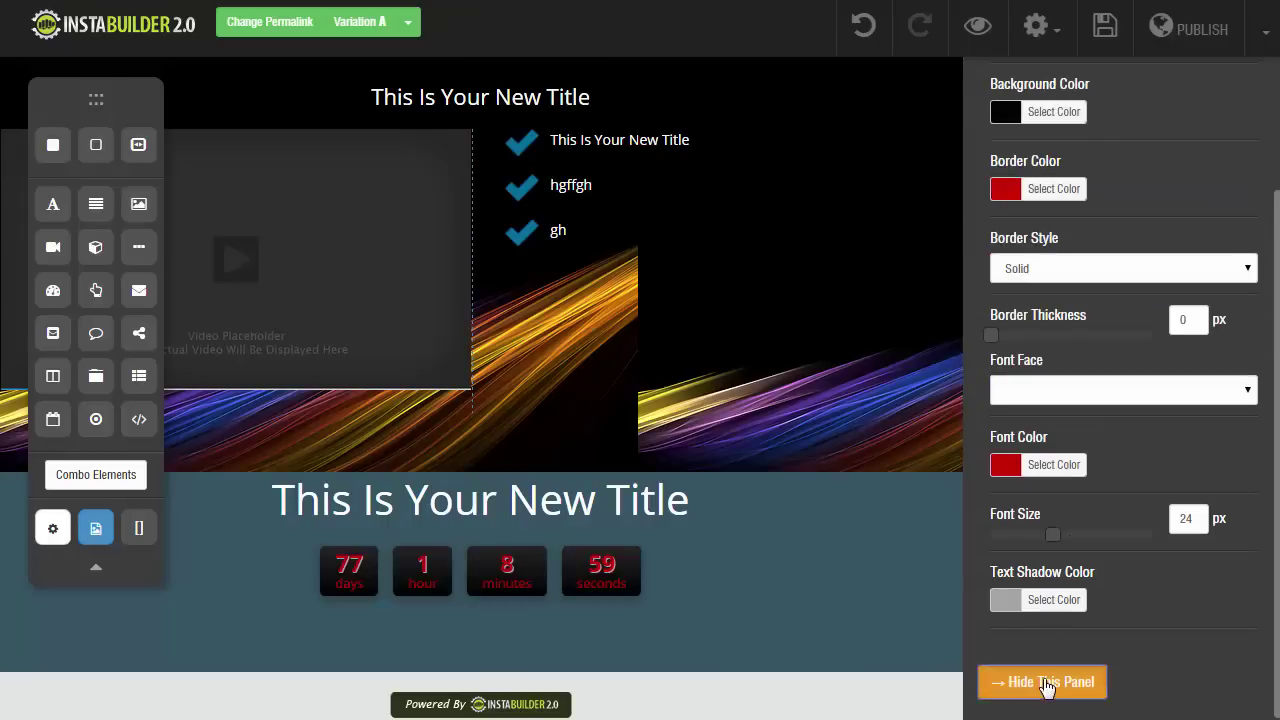
{"action": "left_click", "coordinate": [1040, 680]}
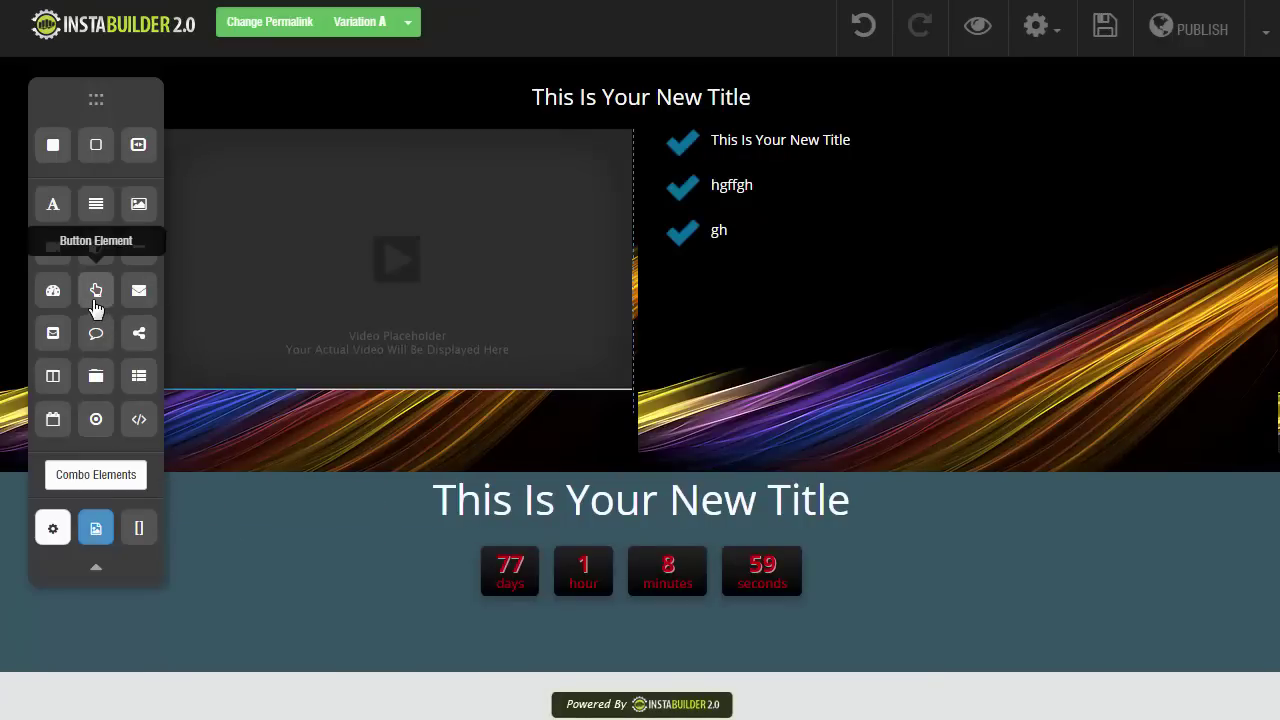
{"action": "left_click_drag", "start_coordinate": [96, 307], "coordinate": [650, 648]}
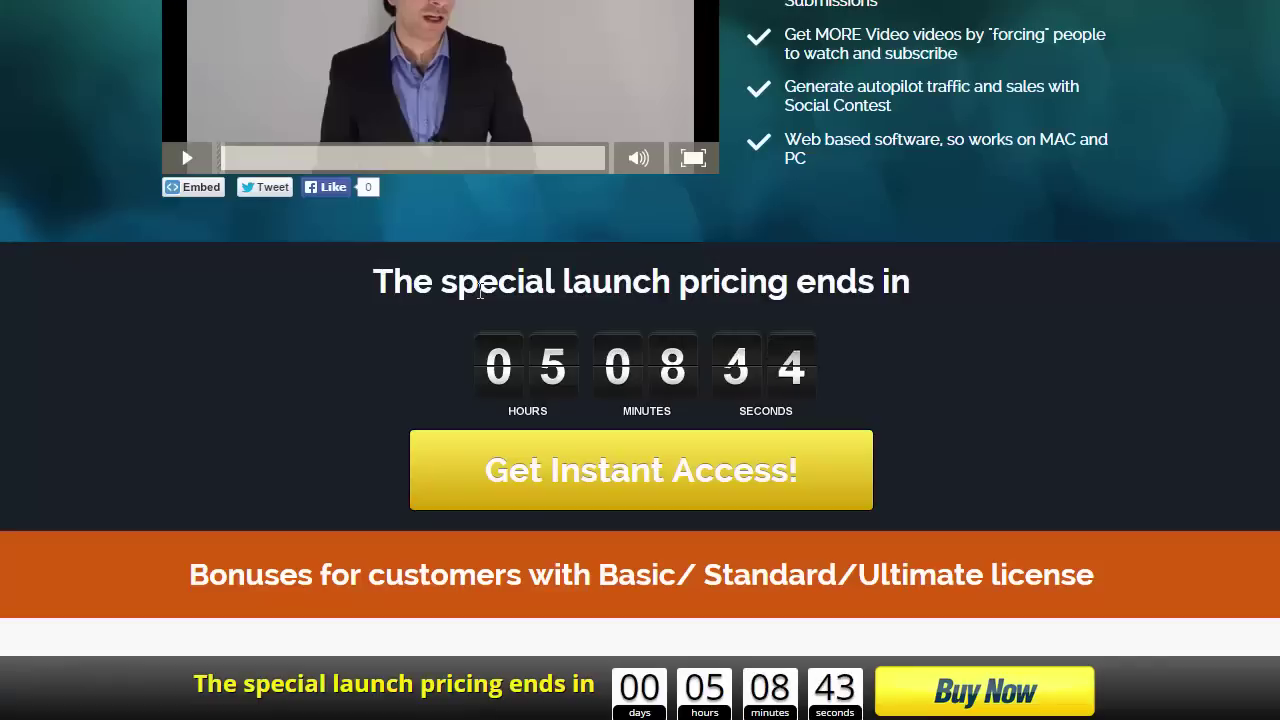
Step: Add another wide section below the countdown section and shorten it to a narrow band
{"action": "scroll", "coordinate": [340, 408], "scroll_direction": "down", "scroll_amount": 2}
{"action": "scroll", "coordinate": [340, 418], "scroll_direction": "down", "scroll_amount": 1}
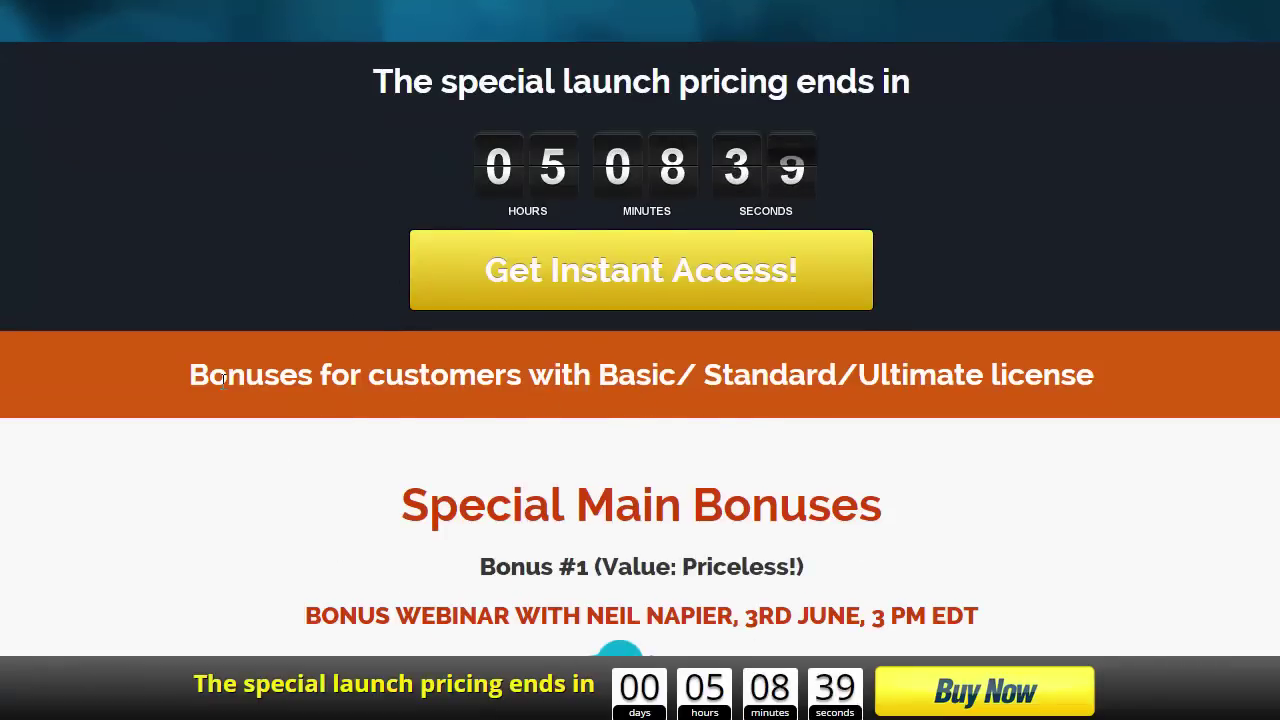
{"action": "scroll", "coordinate": [225, 384], "scroll_direction": "down", "scroll_amount": 1}
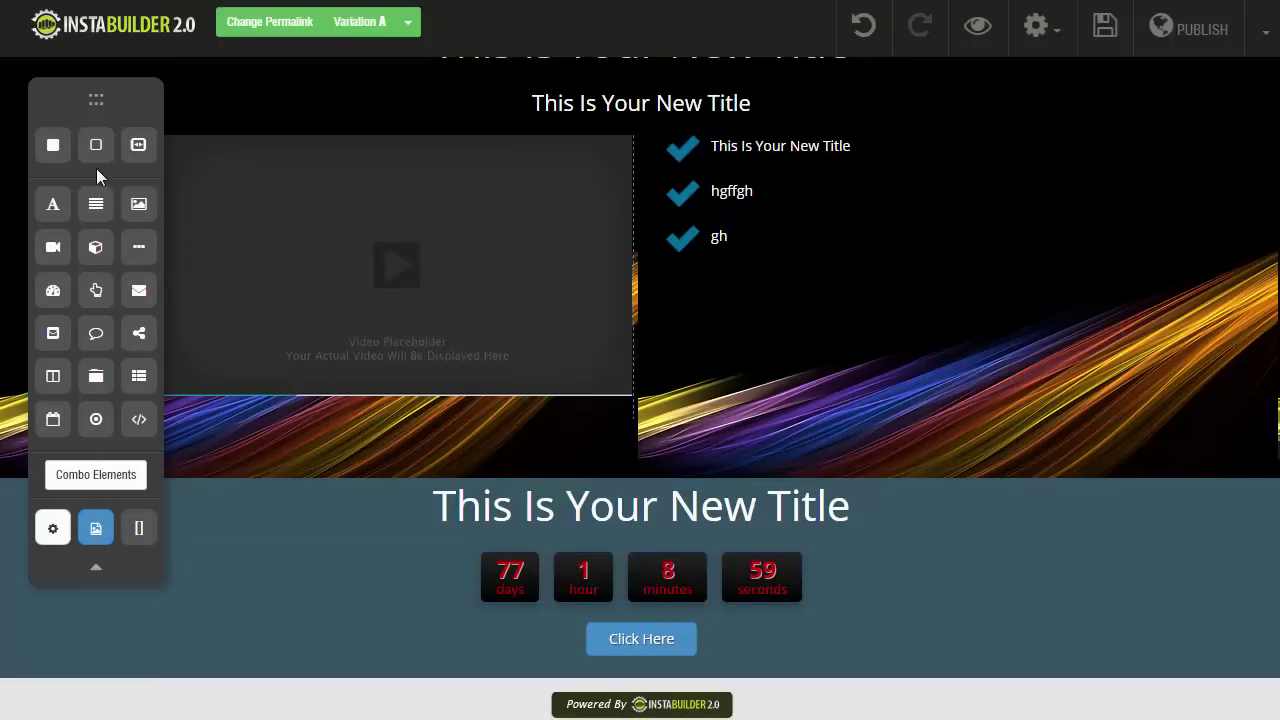
{"action": "left_click_drag", "start_coordinate": [467, 510], "coordinate": [577, 713]}
{"action": "scroll", "coordinate": [426, 609], "scroll_direction": "down", "scroll_amount": 2}
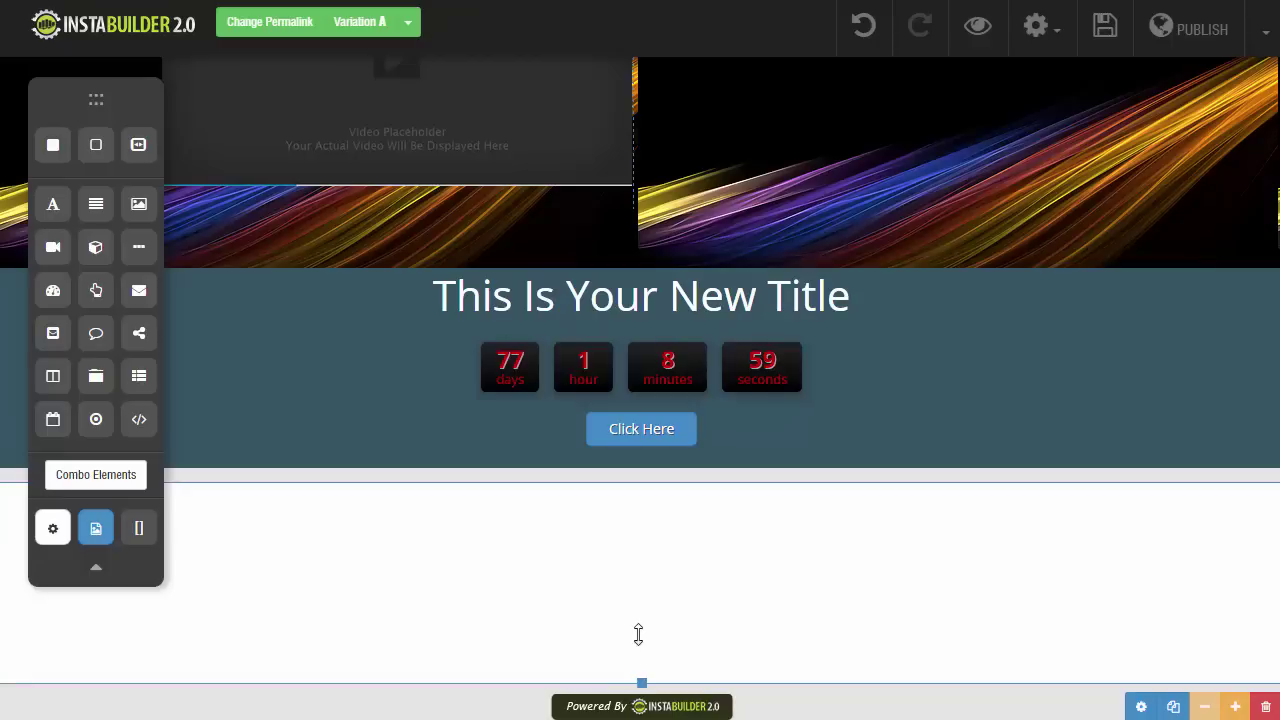
{"action": "left_click_drag", "start_coordinate": [639, 634], "coordinate": [655, 719]}
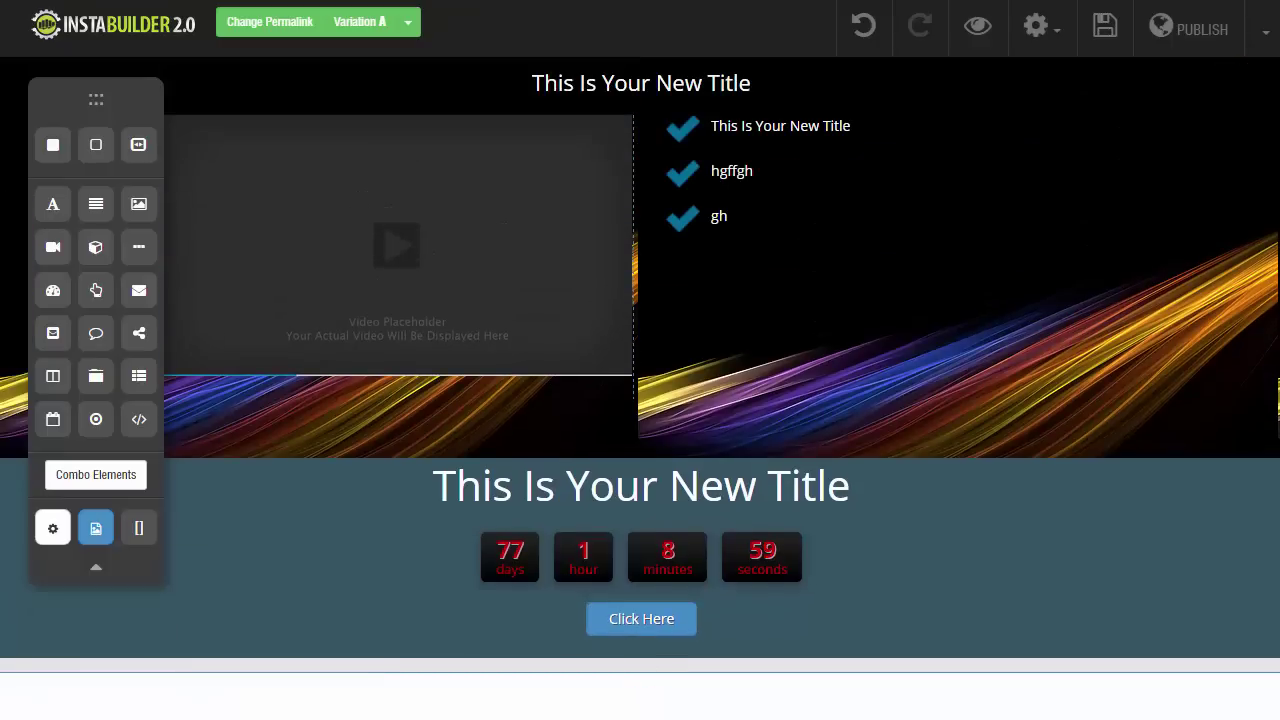
{"action": "scroll", "coordinate": [647, 620], "scroll_direction": "down", "scroll_amount": 2}
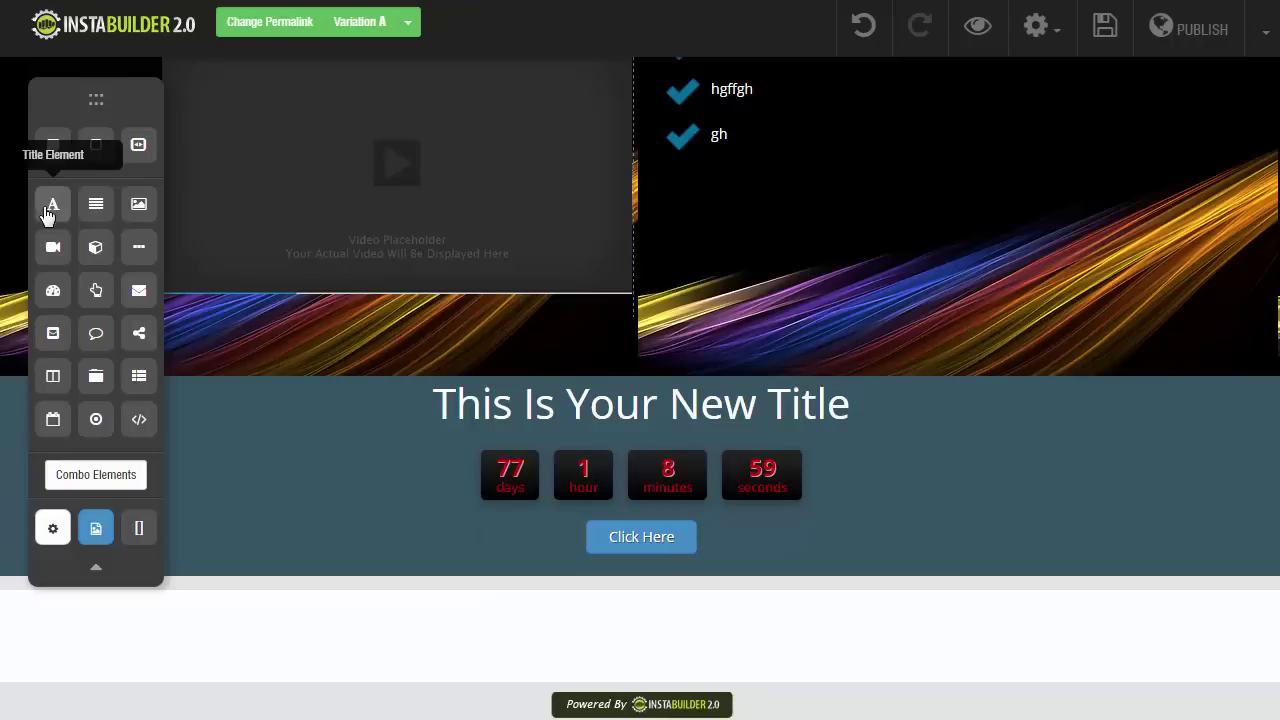
Step: Insert a title element in the narrow white section and check the bonuses area of the reference page
{"action": "left_click_drag", "start_coordinate": [53, 212], "coordinate": [628, 662]}
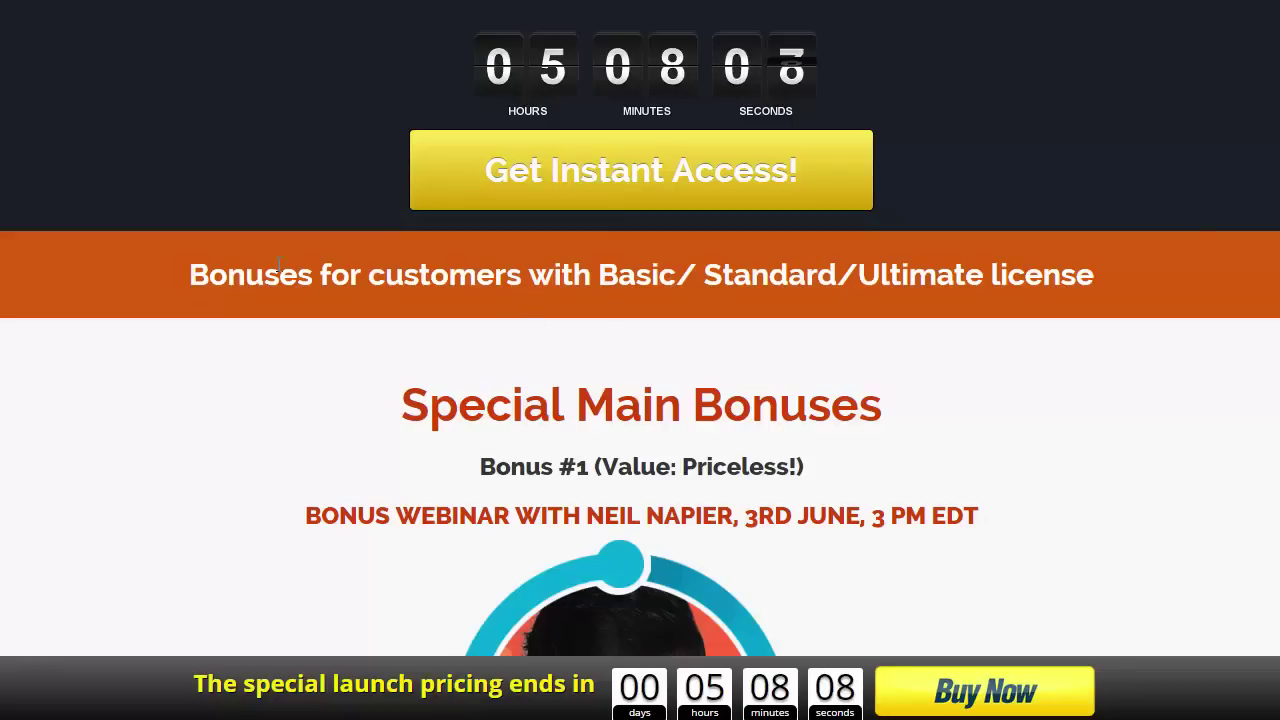
{"action": "scroll", "coordinate": [285, 420], "scroll_direction": "down", "scroll_amount": 2}
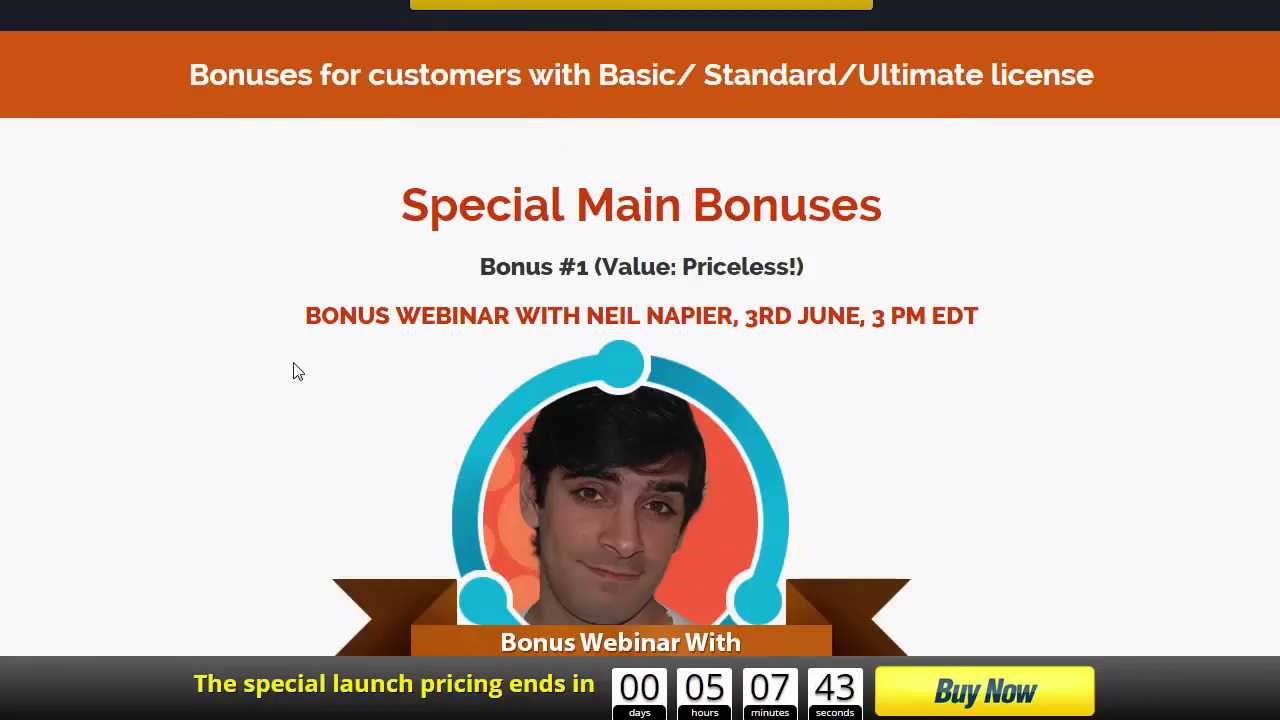
{"action": "scroll", "coordinate": [298, 372], "scroll_direction": "down", "scroll_amount": 1}
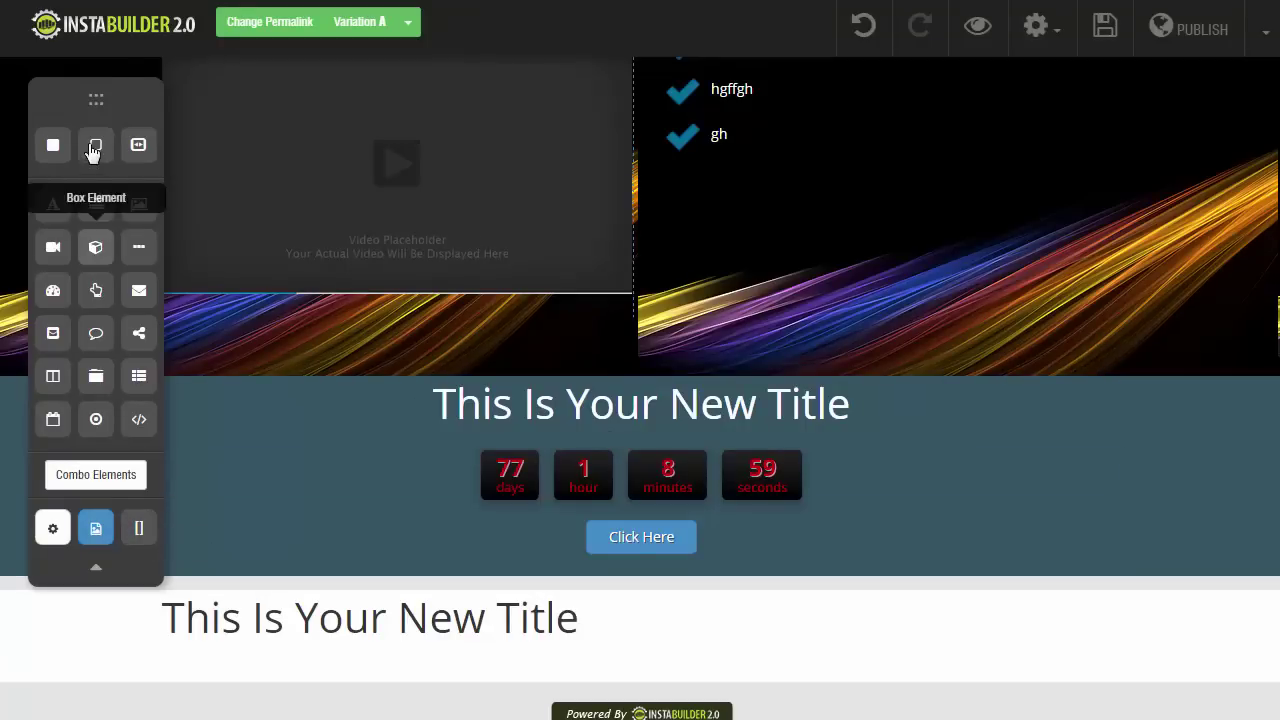
Step: Add another wide section below the narrow white title section and insert a title element in it
{"action": "left_click_drag", "start_coordinate": [93, 146], "coordinate": [500, 677]}
{"action": "scroll", "coordinate": [529, 554], "scroll_direction": "down", "scroll_amount": 3}
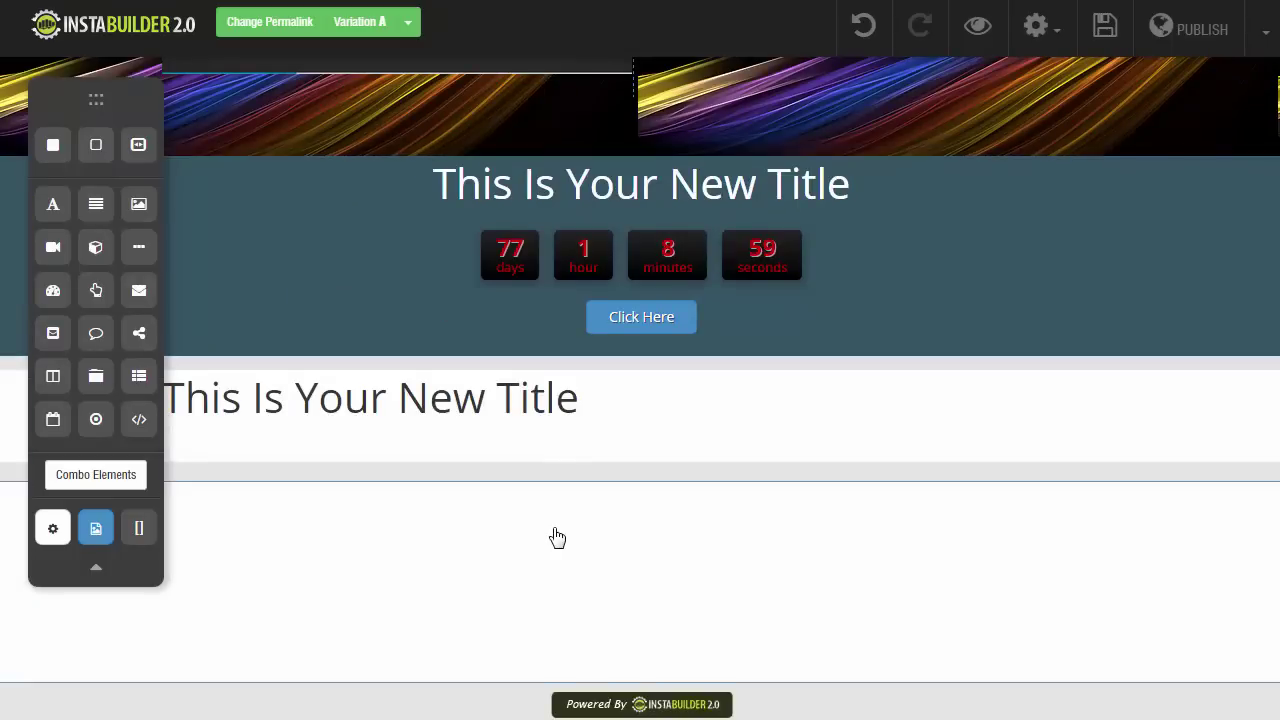
{"action": "left_click_drag", "start_coordinate": [270, 399], "coordinate": [510, 535]}
{"action": "left_click", "coordinate": [510, 535]}
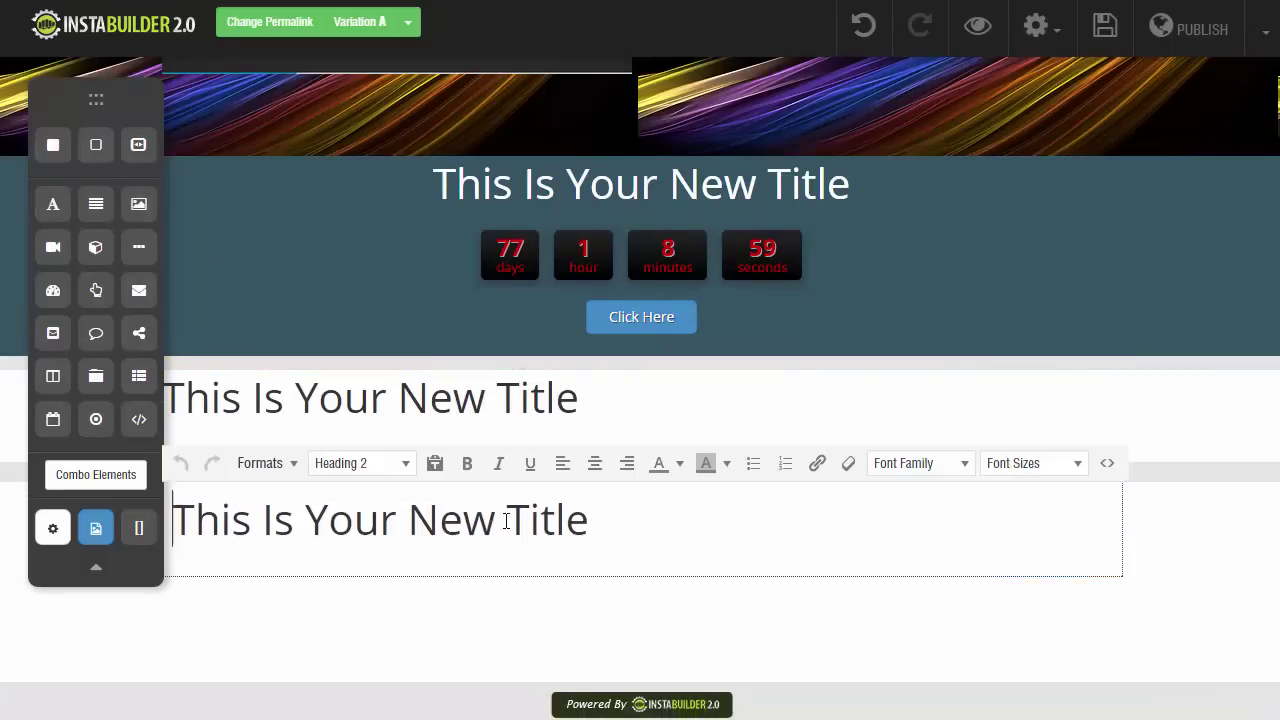
Step: Replace the new title's text with "Special Main Bonuses", centered and formatted as Heading 2
{"action": "triple_click", "coordinate": [506, 520]}
{"action": "type", "text": "Special Main Bonuses"}
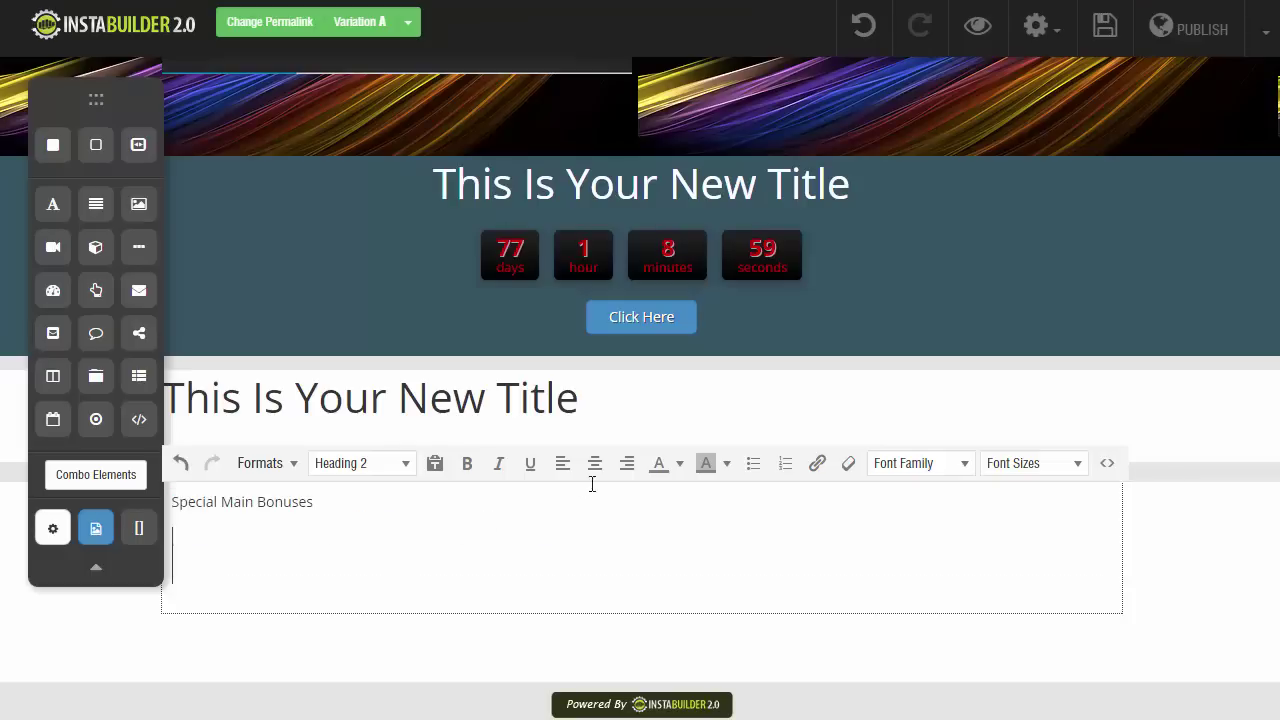
{"action": "triple_click", "coordinate": [294, 507]}
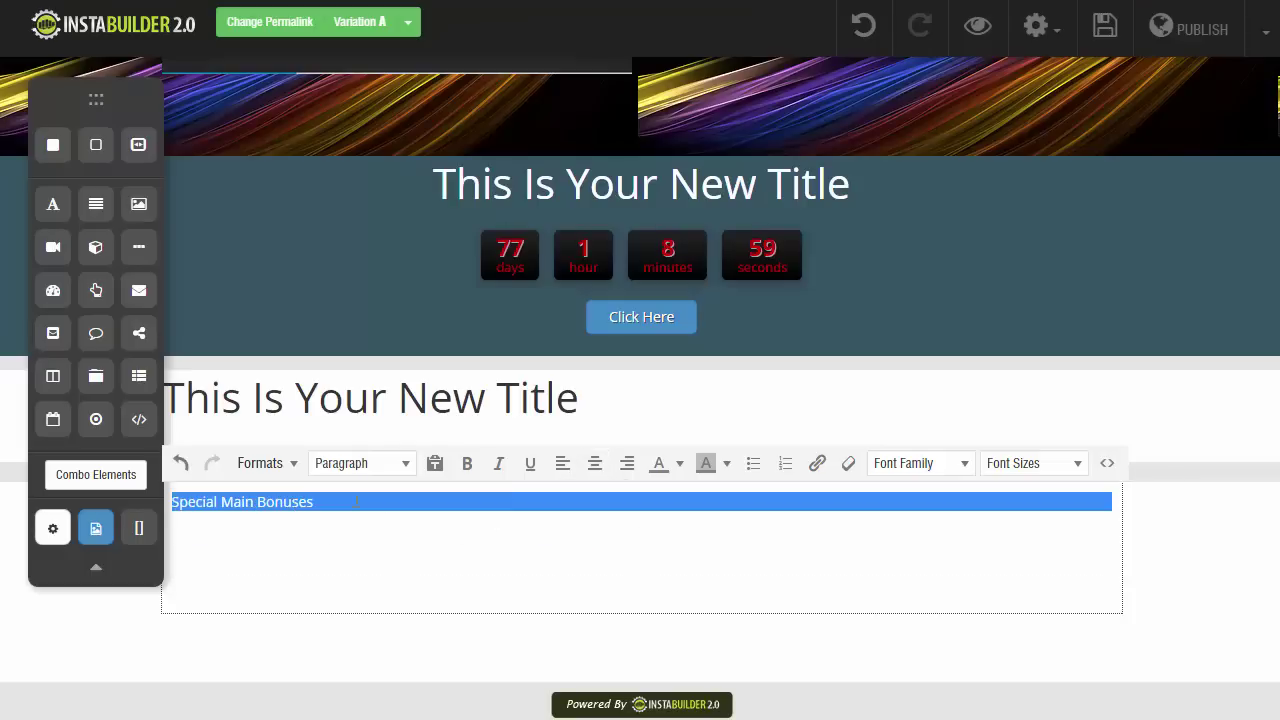
{"action": "left_click", "coordinate": [594, 463]}
{"action": "left_click", "coordinate": [380, 463]}
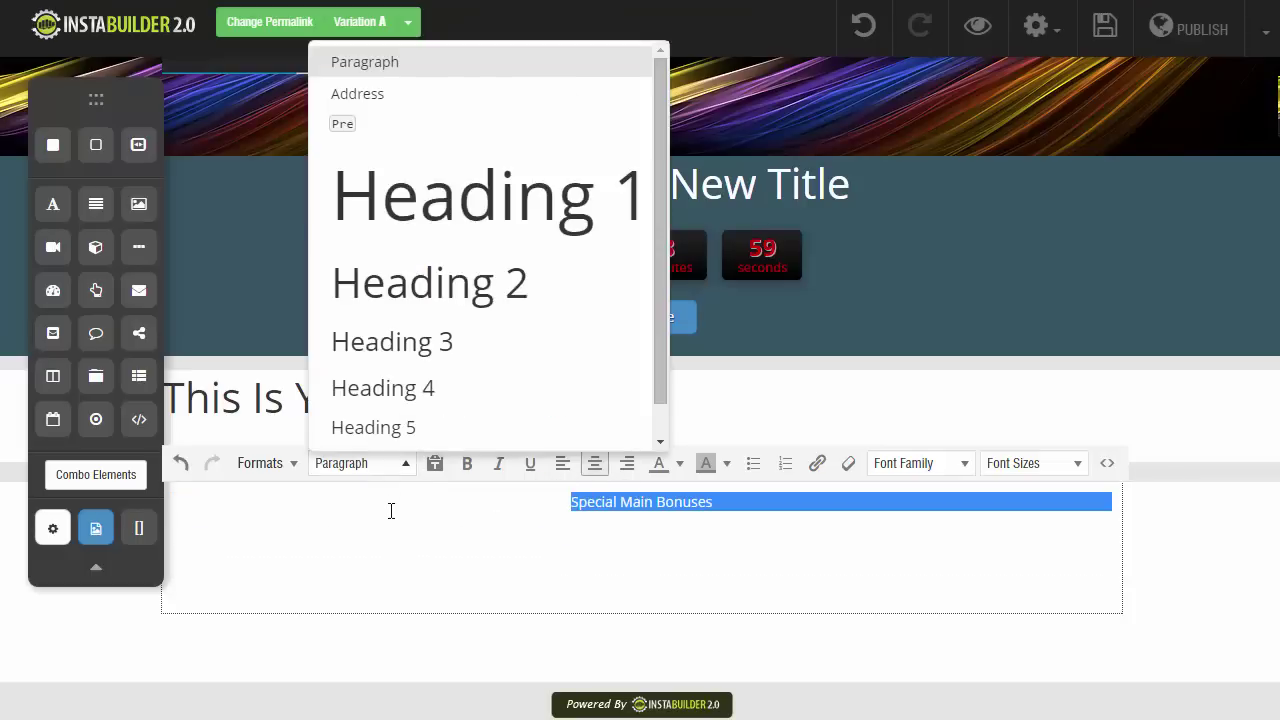
{"action": "left_click", "coordinate": [412, 283]}
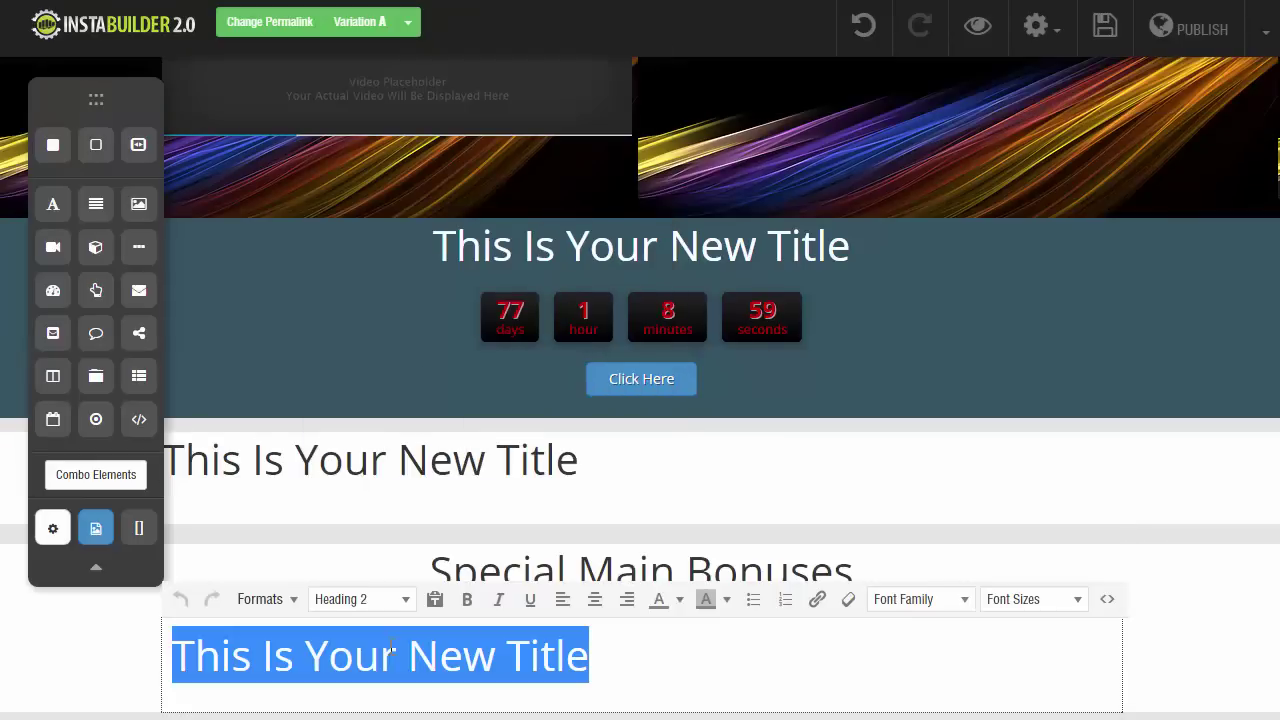
Step: Set the title below the "Special Main Bonuses" heading to "Bonus #1: put your bonus", centered and formatted as Heading 5
{"action": "type", "text": "Bonus #1:"}
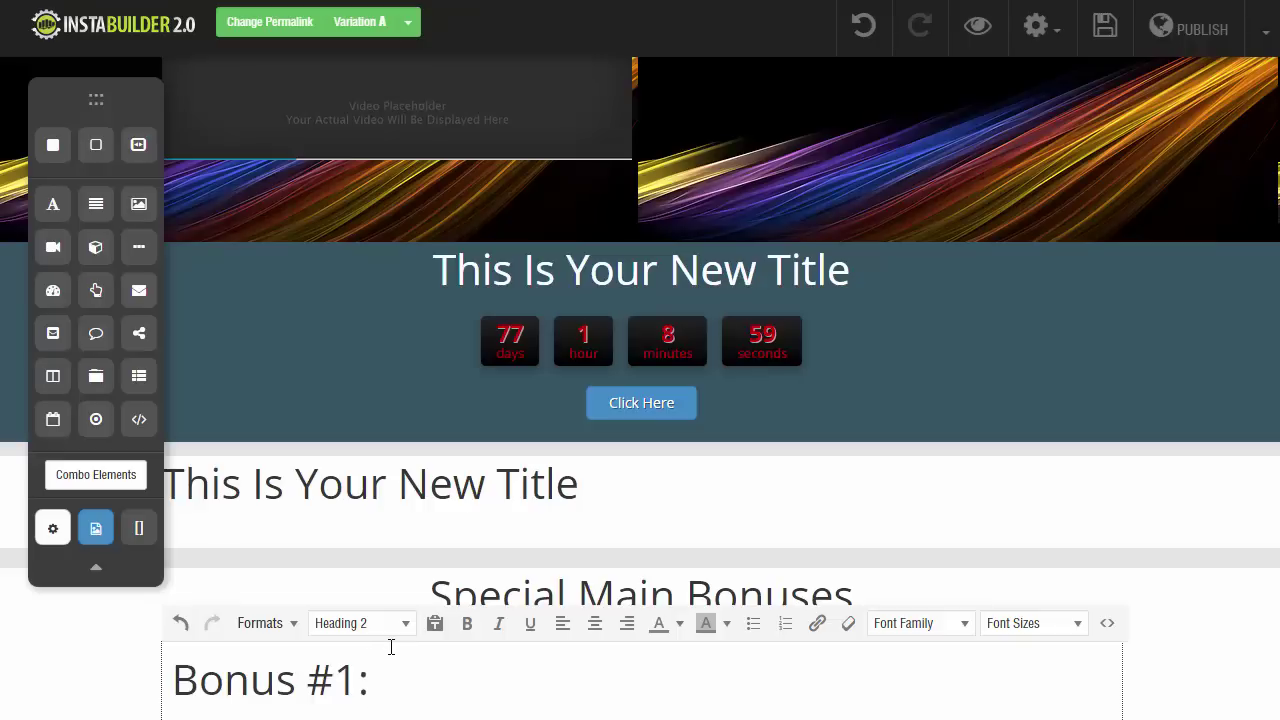
{"action": "type", "text": " put your bonus"}
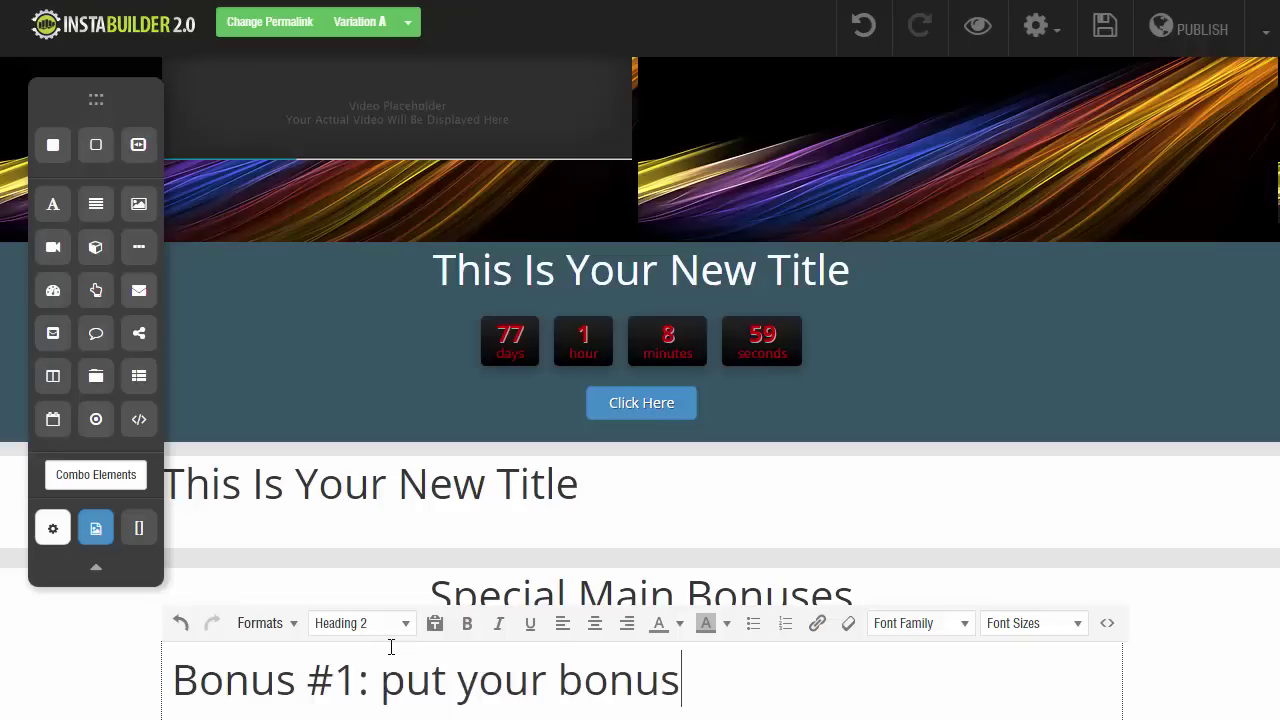
{"action": "triple_click", "coordinate": [421, 665]}
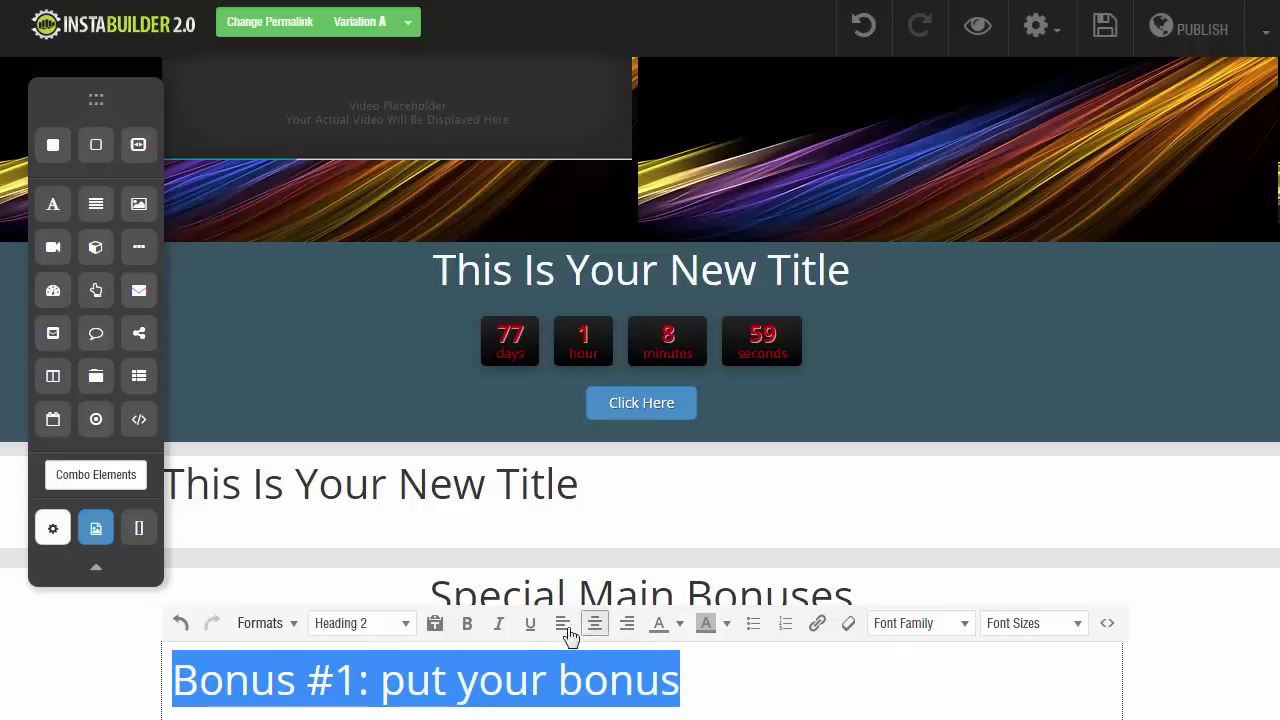
{"action": "left_click", "coordinate": [594, 623]}
{"action": "left_click", "coordinate": [407, 624]}
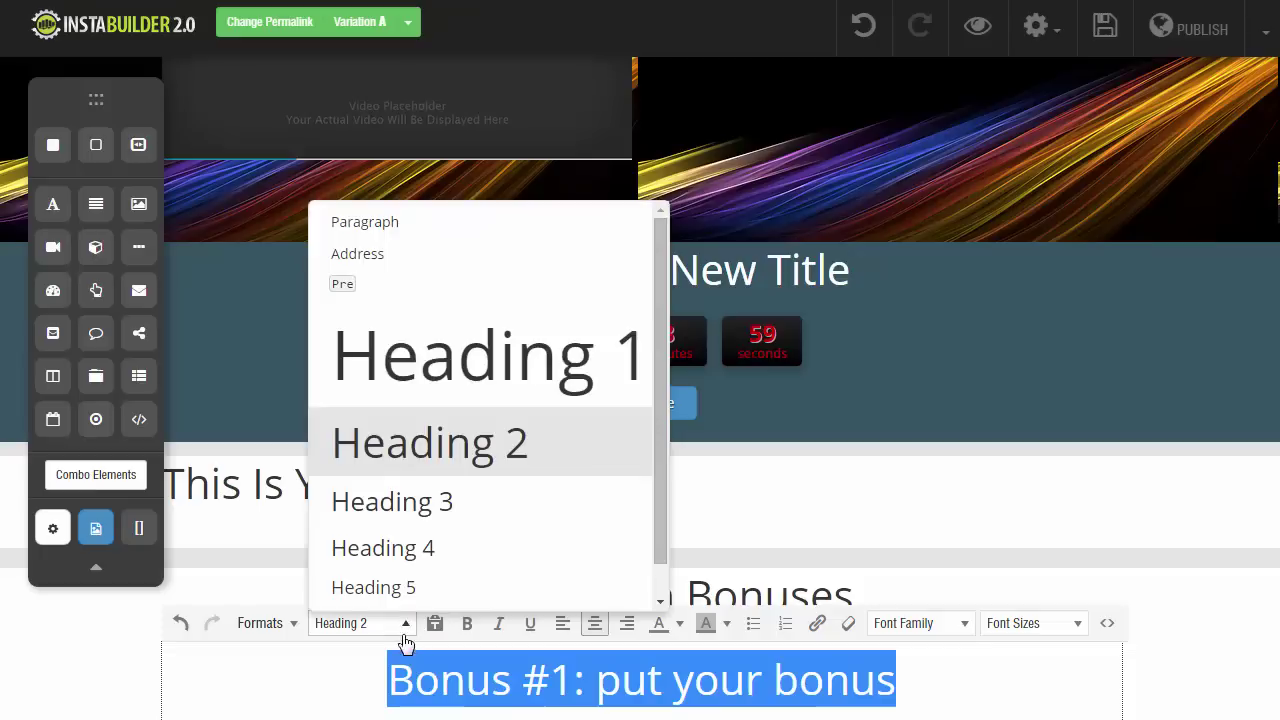
{"action": "left_click", "coordinate": [397, 587]}
{"action": "left_click", "coordinate": [129, 663]}
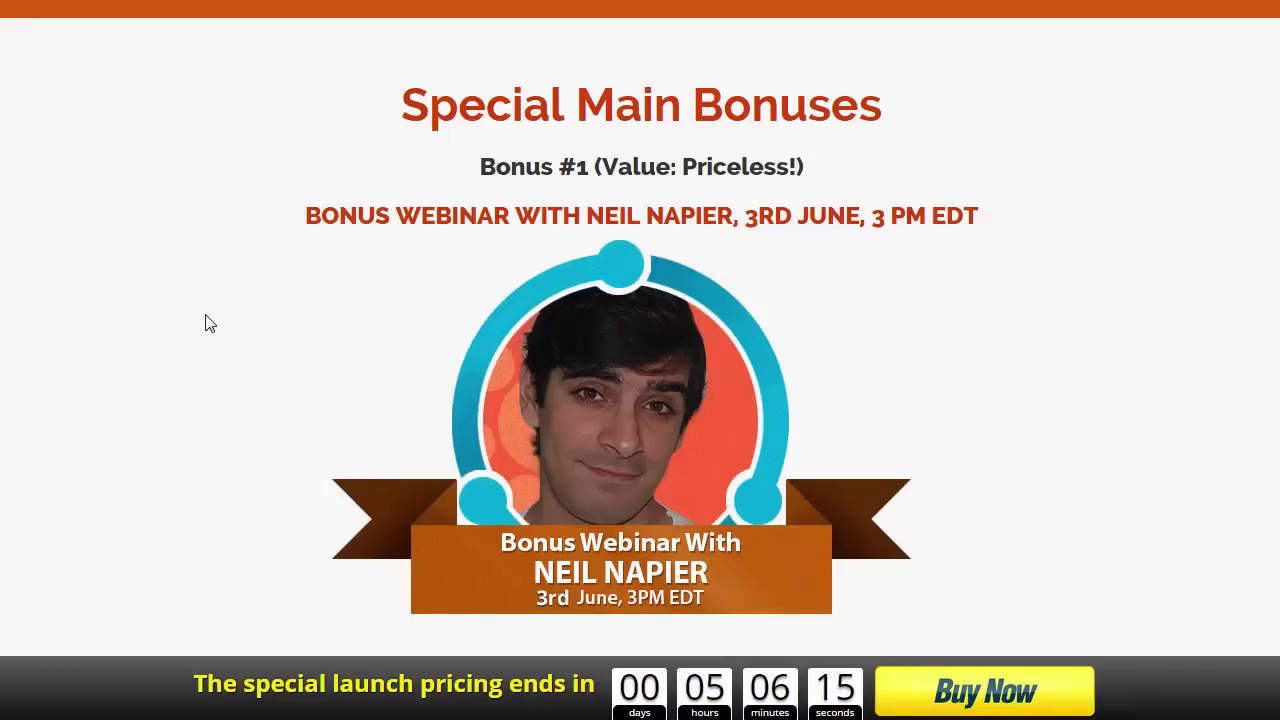
Step: Switch to the reference page and copy the image URL of the Bonus #1 webinar picture
{"action": "scroll", "coordinate": [210, 323], "scroll_direction": "down", "scroll_amount": 1}
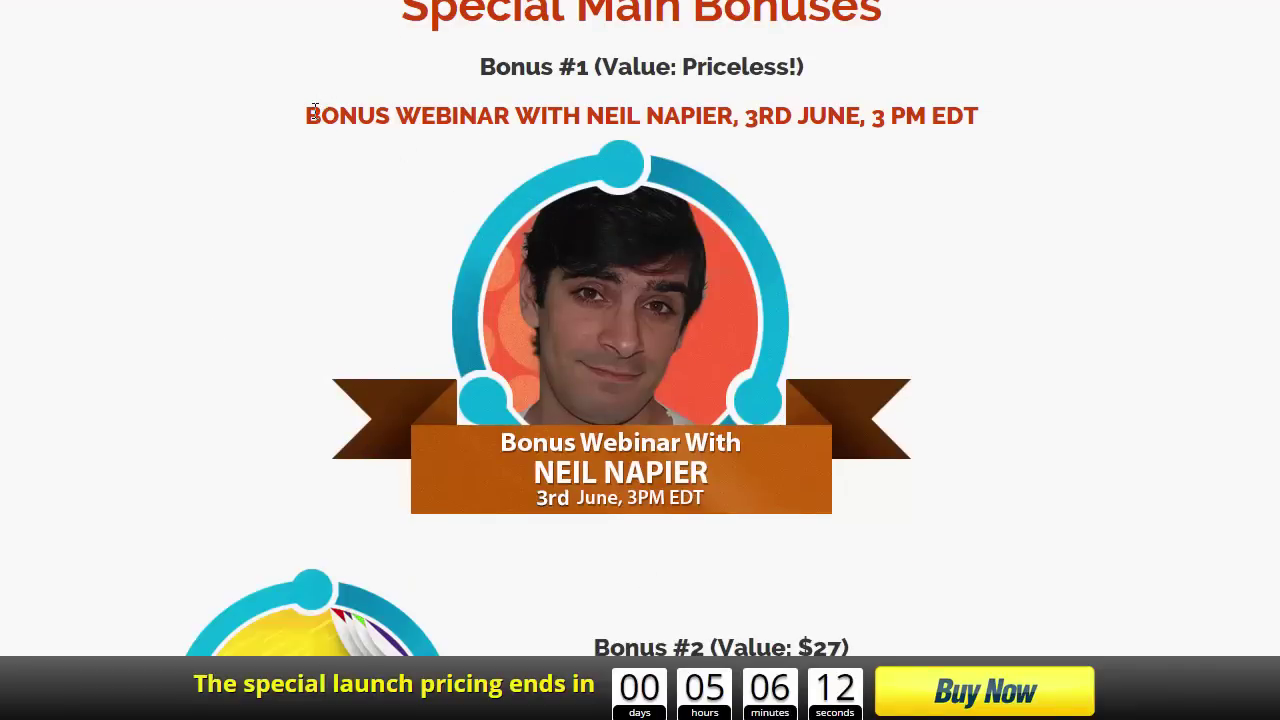
{"action": "left_click_drag", "start_coordinate": [339, 119], "coordinate": [733, 117]}
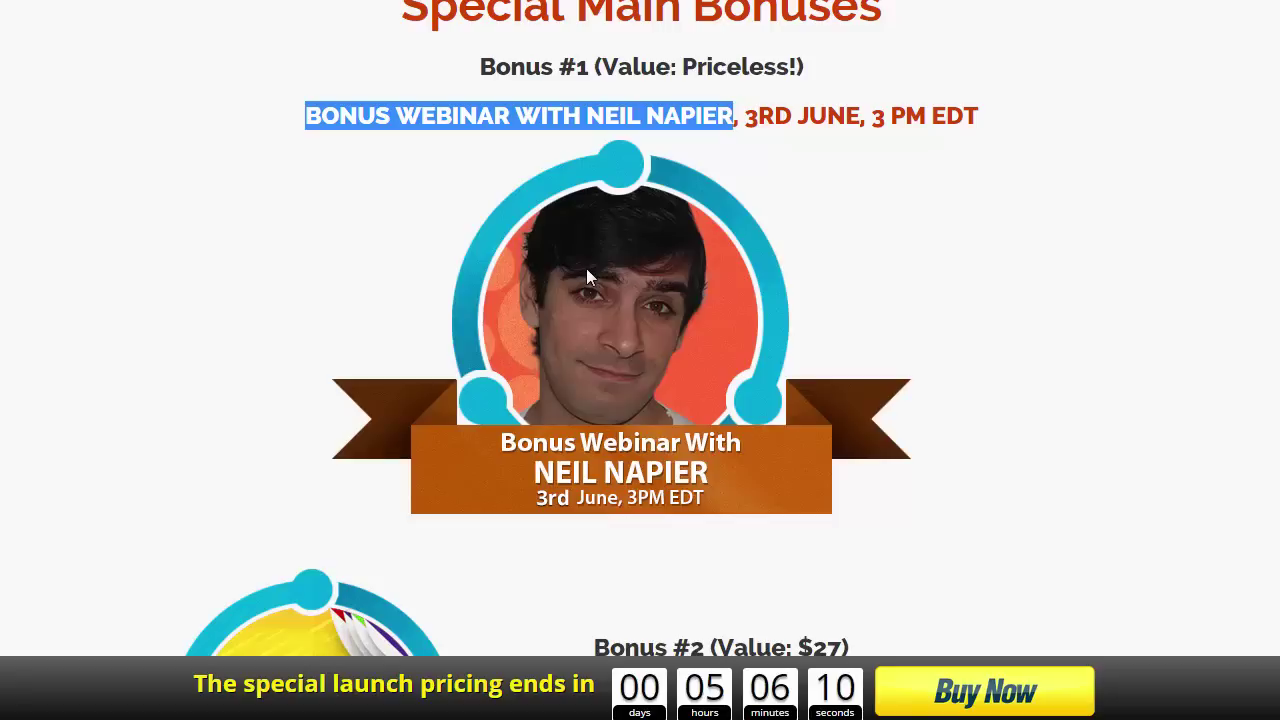
{"action": "right_click", "coordinate": [559, 323]}
{"action": "left_click", "coordinate": [640, 351]}
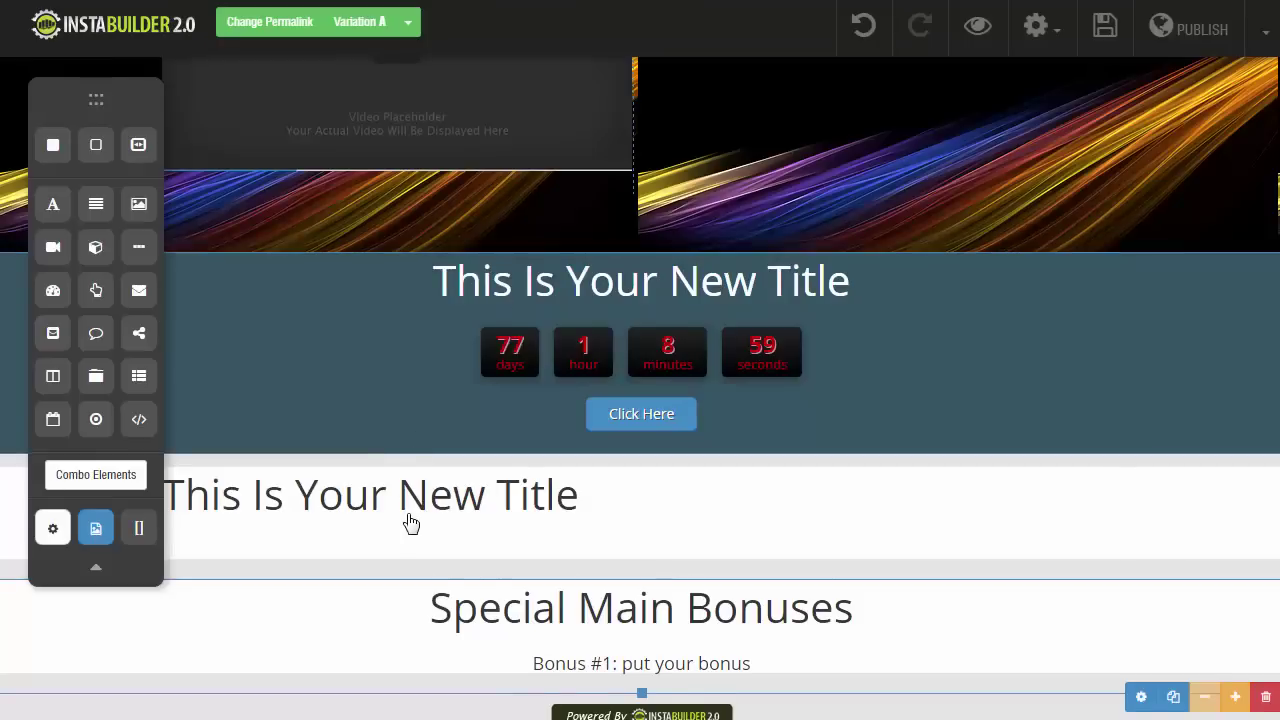
Step: Return to the InstaBuilder page and insert an image element below the Bonus #1 title
{"action": "scroll", "coordinate": [409, 523], "scroll_direction": "down", "scroll_amount": 1}
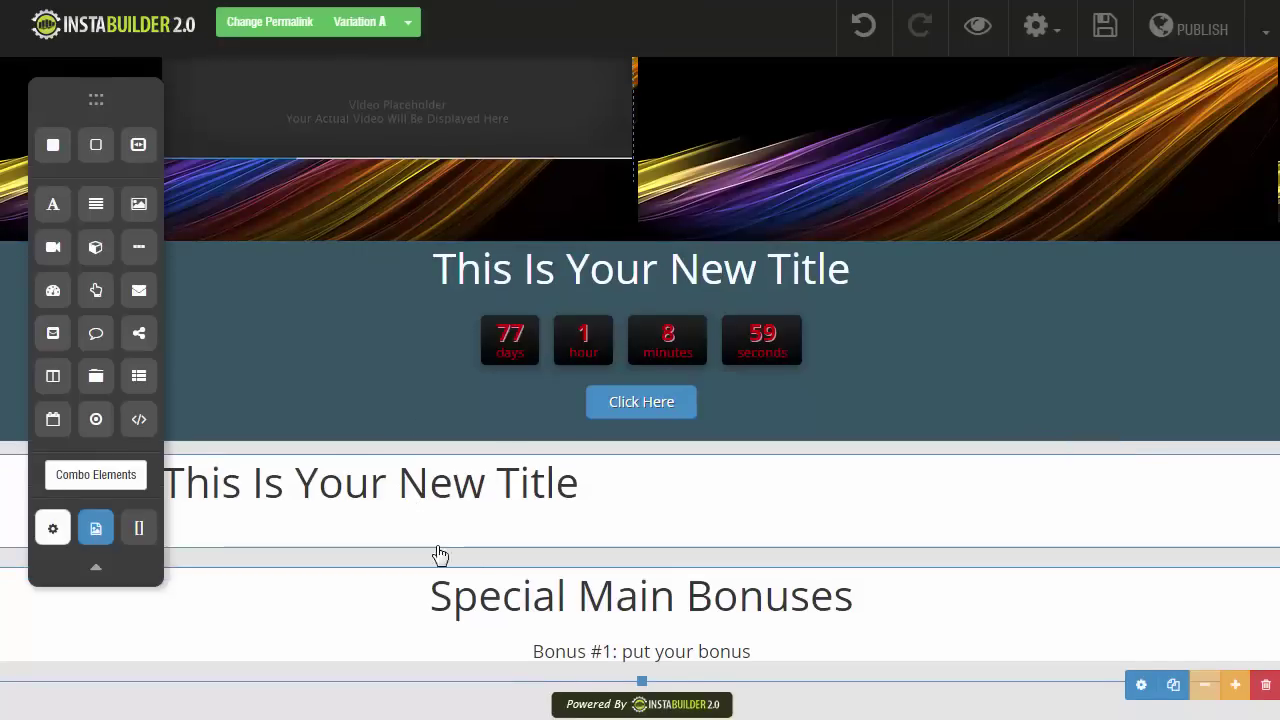
{"action": "left_click_drag", "start_coordinate": [139, 204], "coordinate": [531, 625]}
{"action": "scroll", "coordinate": [330, 566], "scroll_direction": "down", "scroll_amount": 2}
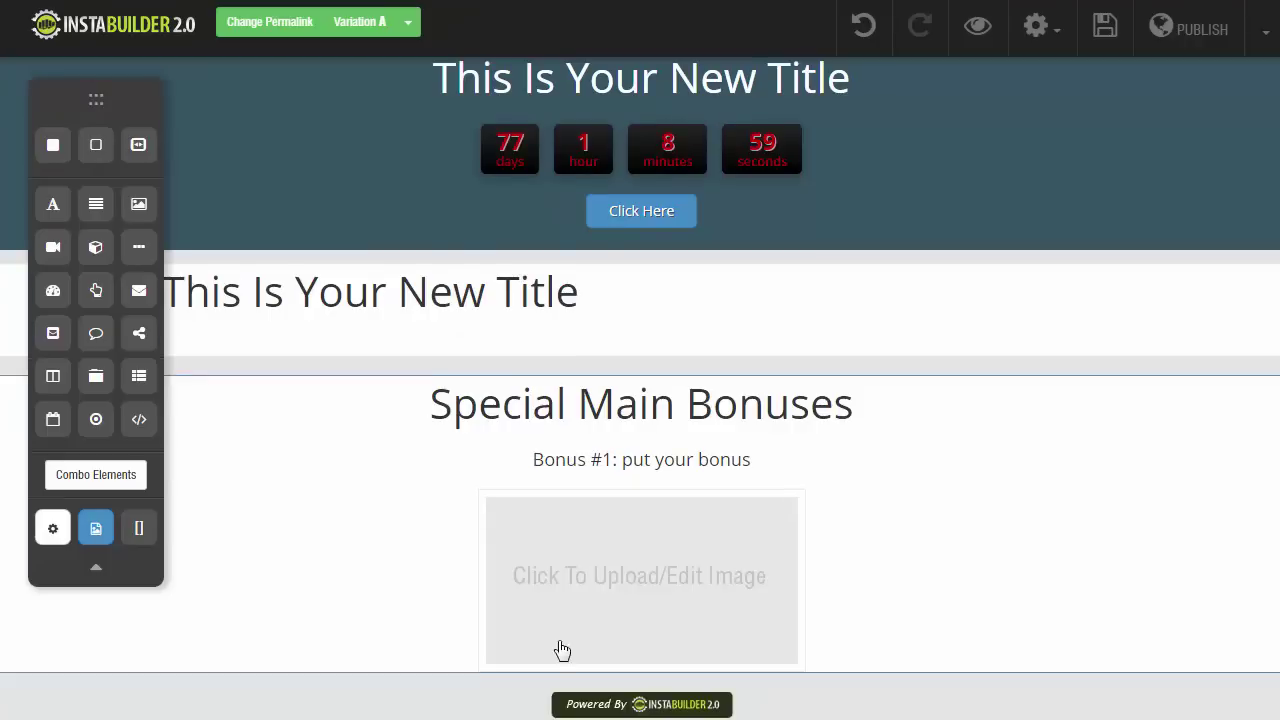
{"action": "left_click", "coordinate": [631, 582]}
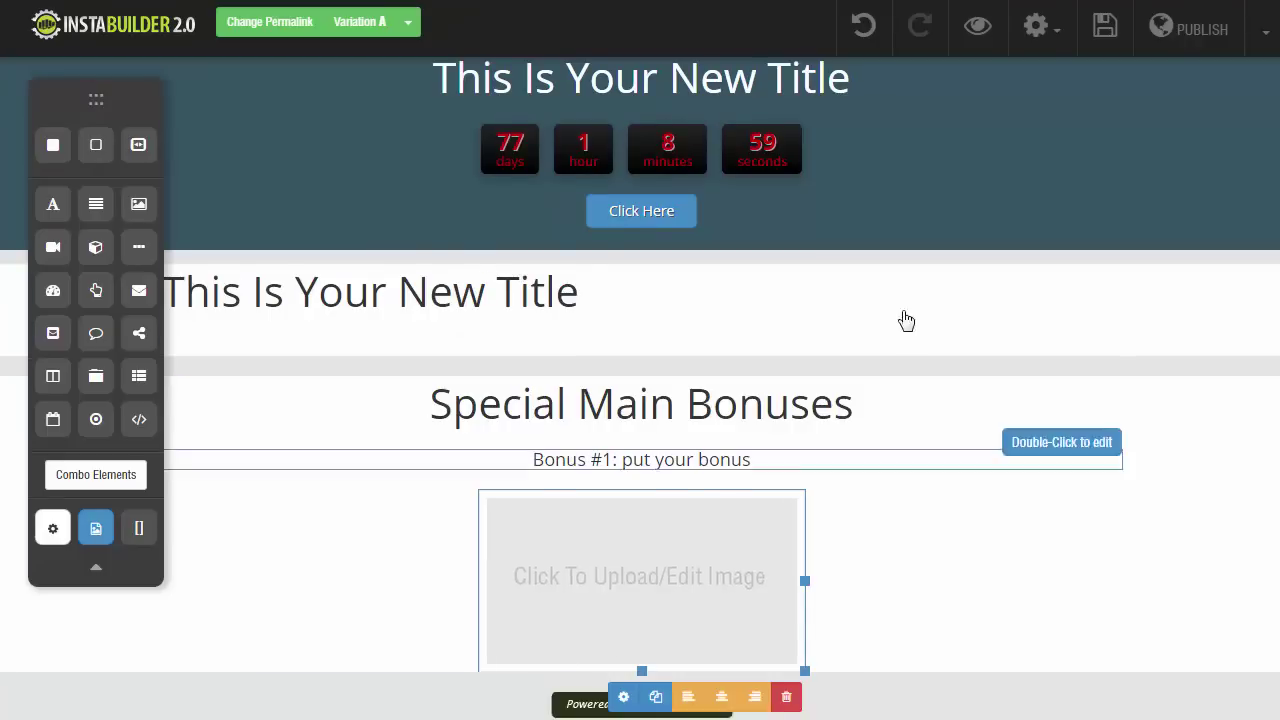
{"action": "left_click", "coordinate": [654, 694]}
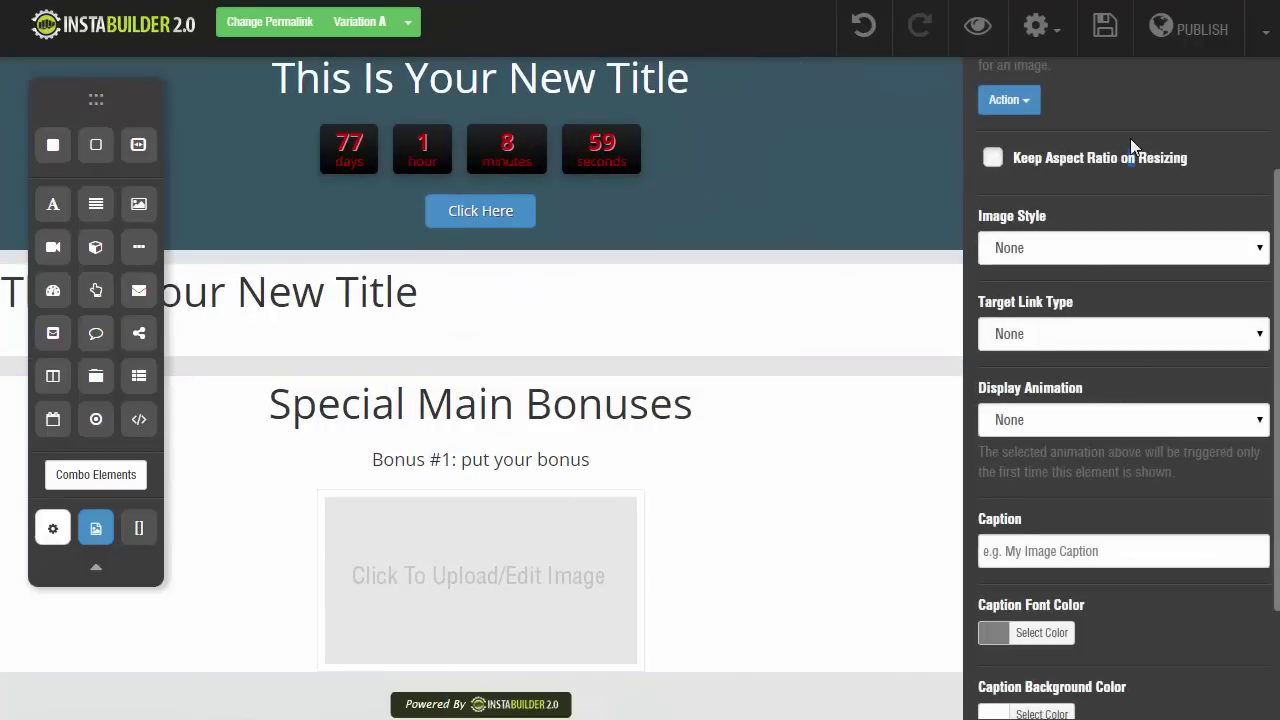
{"action": "left_click_drag", "start_coordinate": [1127, 157], "coordinate": [1133, 157]}
{"action": "scroll", "coordinate": [1063, 180], "scroll_direction": "up", "scroll_amount": 2}
{"action": "left_click", "coordinate": [1049, 163]}
{"action": "type", "text": "http://socialcontest.io/bonus_main/images/neil_bonus.png"}
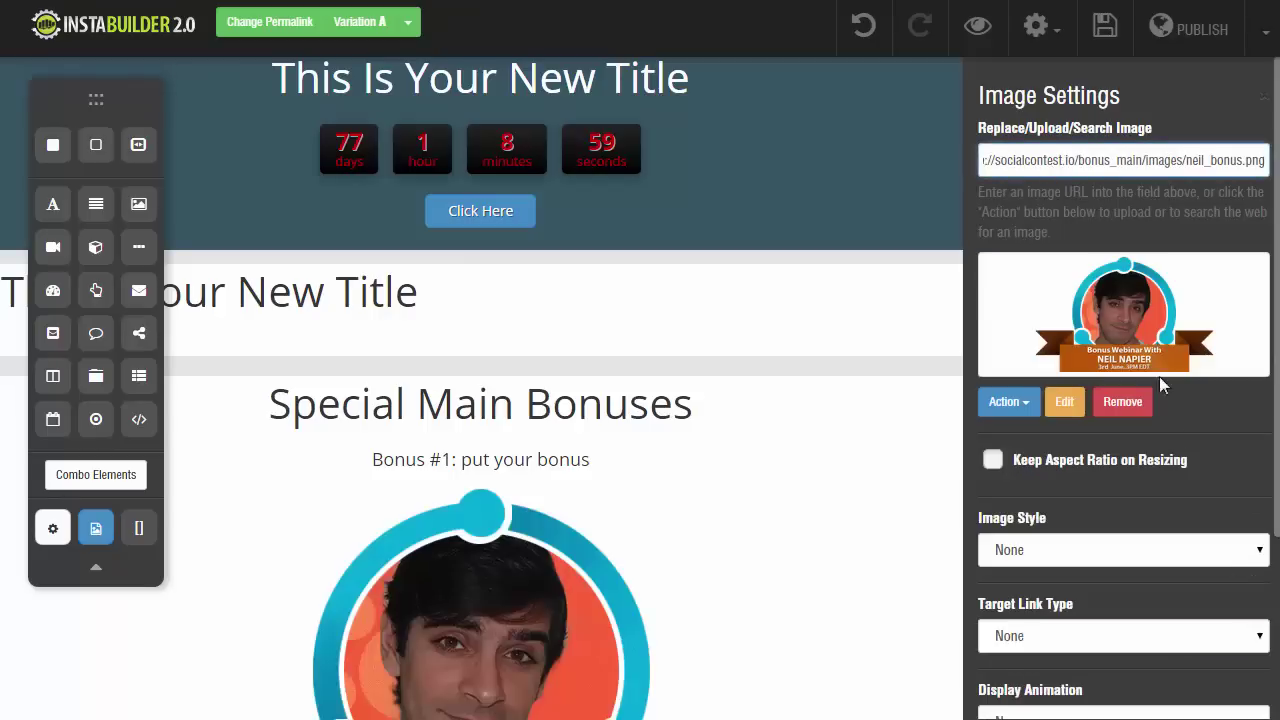
{"action": "scroll", "coordinate": [1120, 450], "scroll_direction": "down", "scroll_amount": 5}
{"action": "left_click", "coordinate": [1034, 677]}
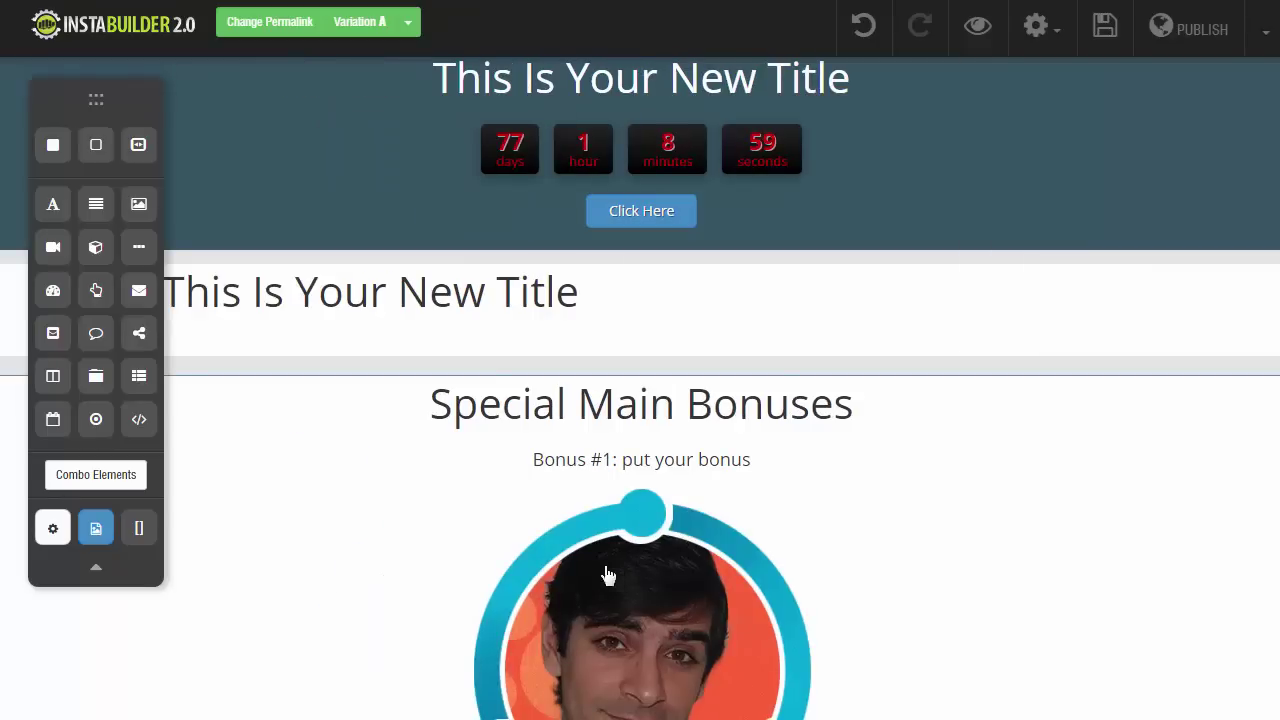
Step: Check the layout of Bonuses #2 to #4 on the reference page and insert a two-column element below the Bonus #1 image
{"action": "scroll", "coordinate": [500, 400], "scroll_direction": "down", "scroll_amount": 2}
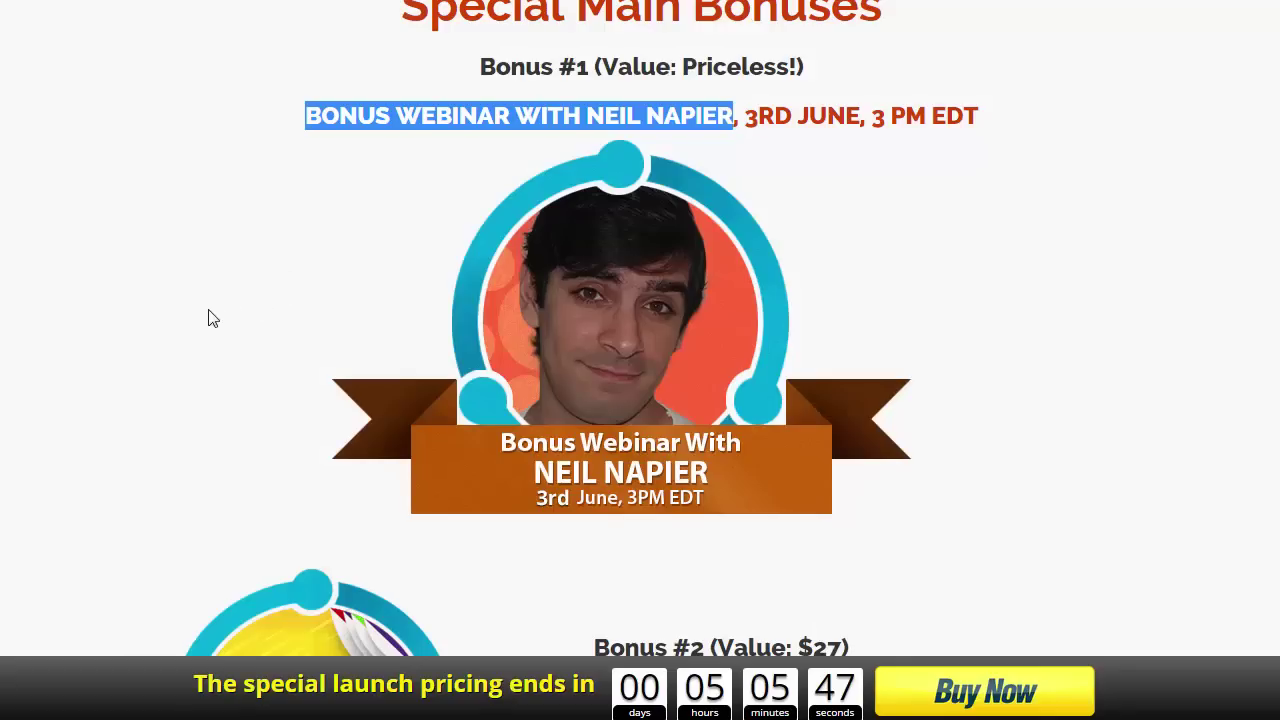
{"action": "scroll", "coordinate": [208, 318], "scroll_direction": "down", "scroll_amount": 5}
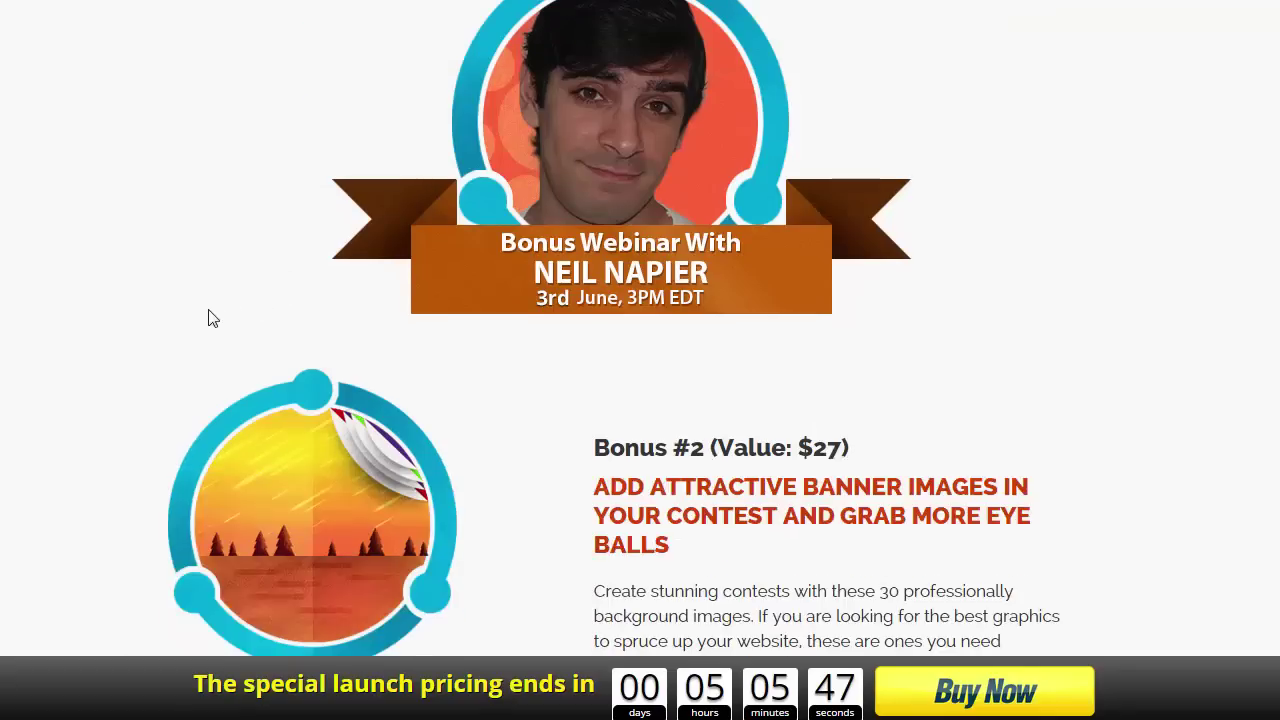
{"action": "scroll", "coordinate": [400, 243], "scroll_direction": "down", "scroll_amount": 1}
{"action": "scroll", "coordinate": [400, 243], "scroll_direction": "down", "scroll_amount": 7}
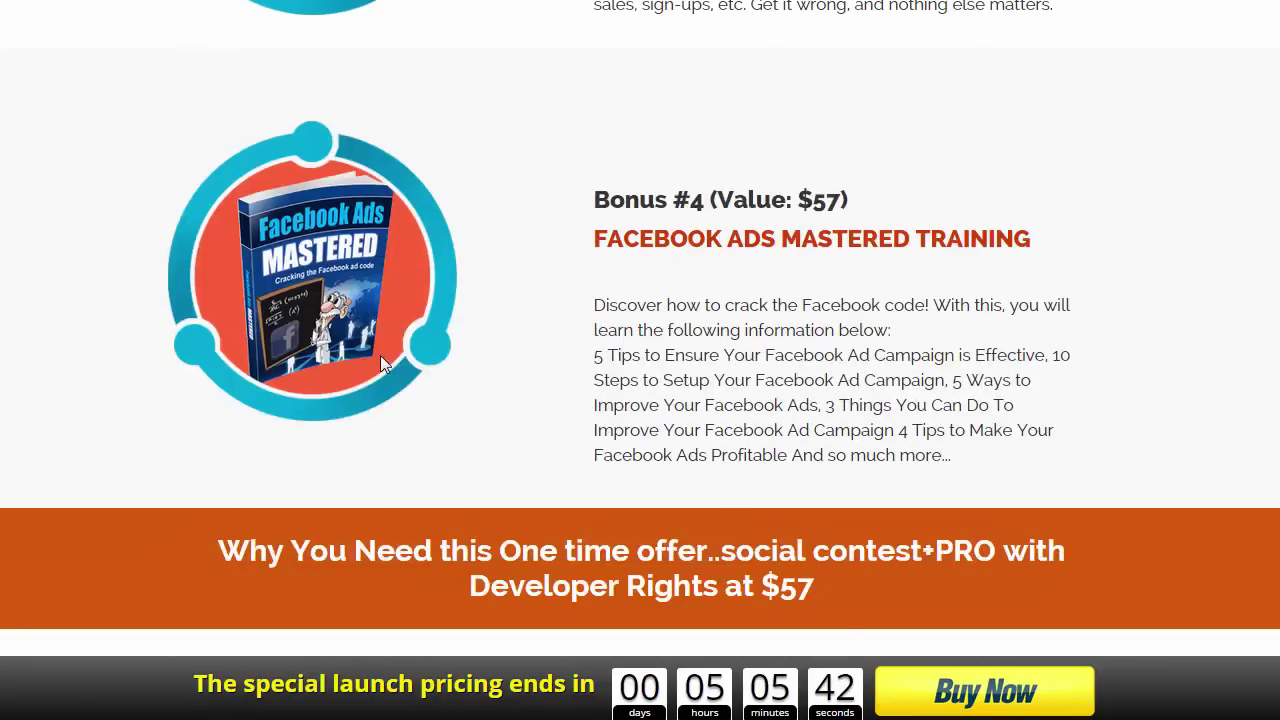
{"action": "scroll", "coordinate": [377, 351], "scroll_direction": "up", "scroll_amount": 1}
{"action": "scroll", "coordinate": [380, 348], "scroll_direction": "up", "scroll_amount": 3}
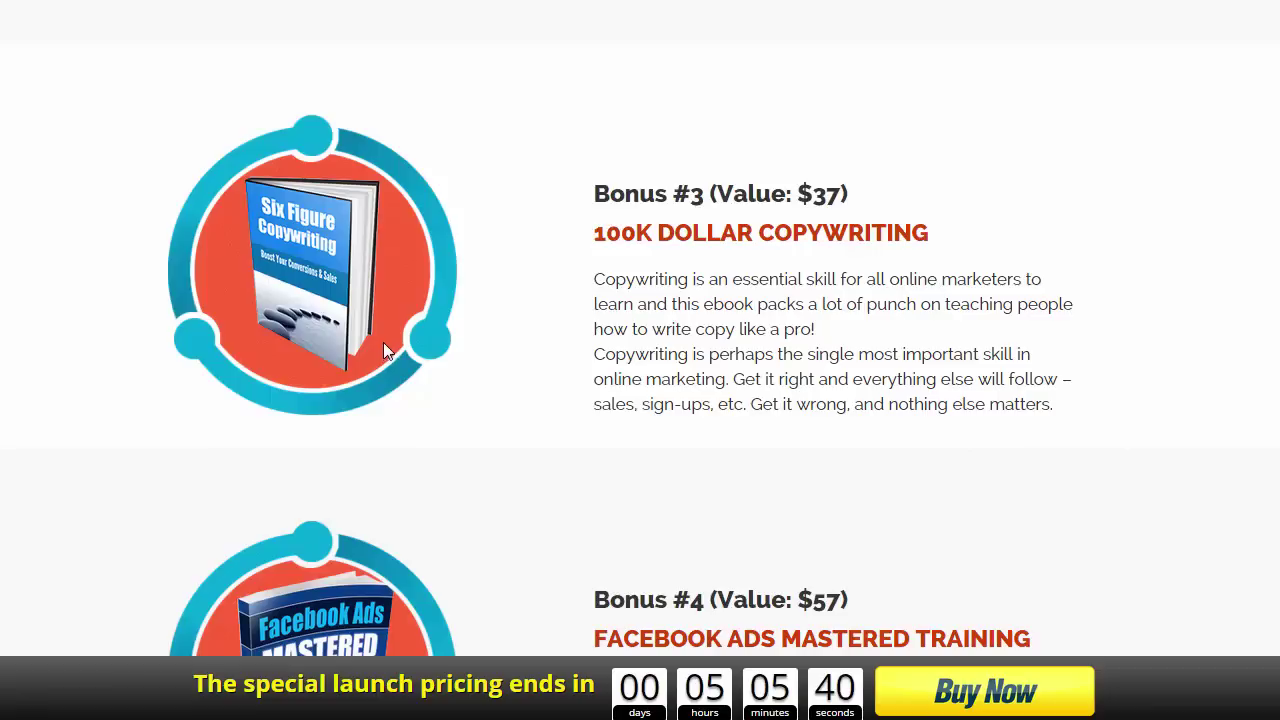
{"action": "scroll", "coordinate": [387, 350], "scroll_direction": "up", "scroll_amount": 4}
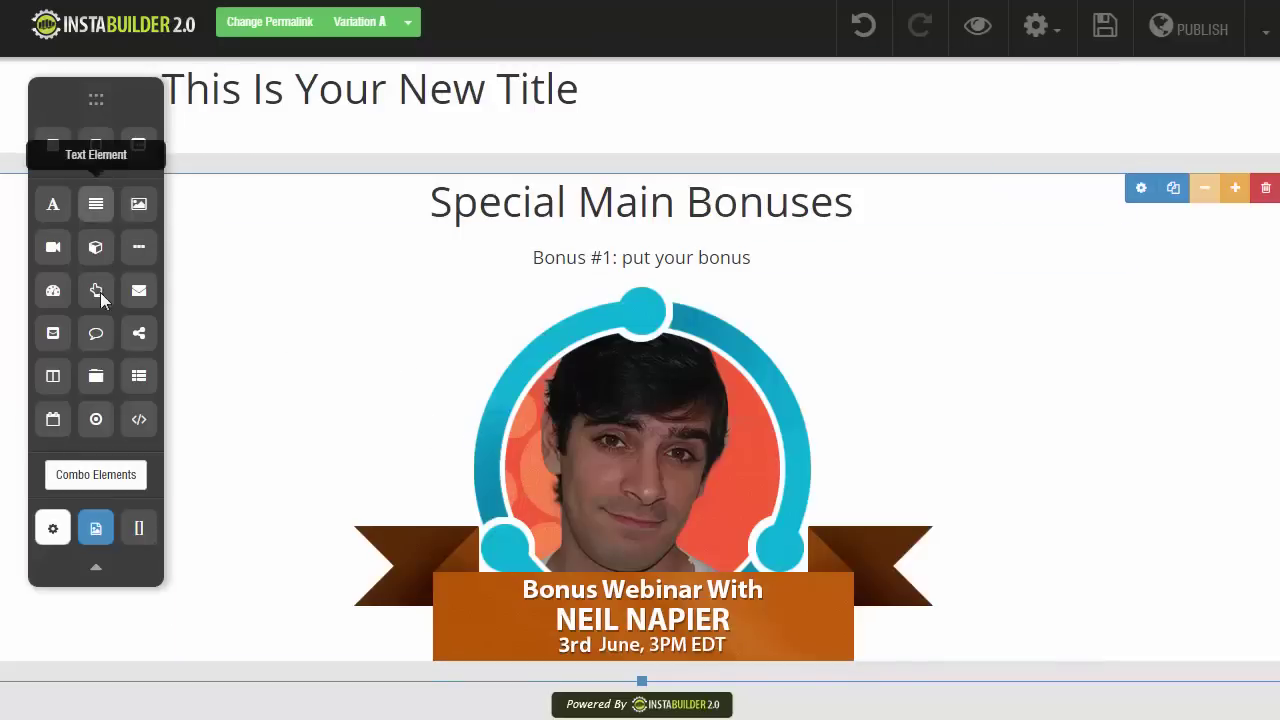
{"action": "left_click_drag", "start_coordinate": [55, 386], "coordinate": [567, 622]}
{"action": "scroll", "coordinate": [282, 552], "scroll_direction": "down", "scroll_amount": 1}
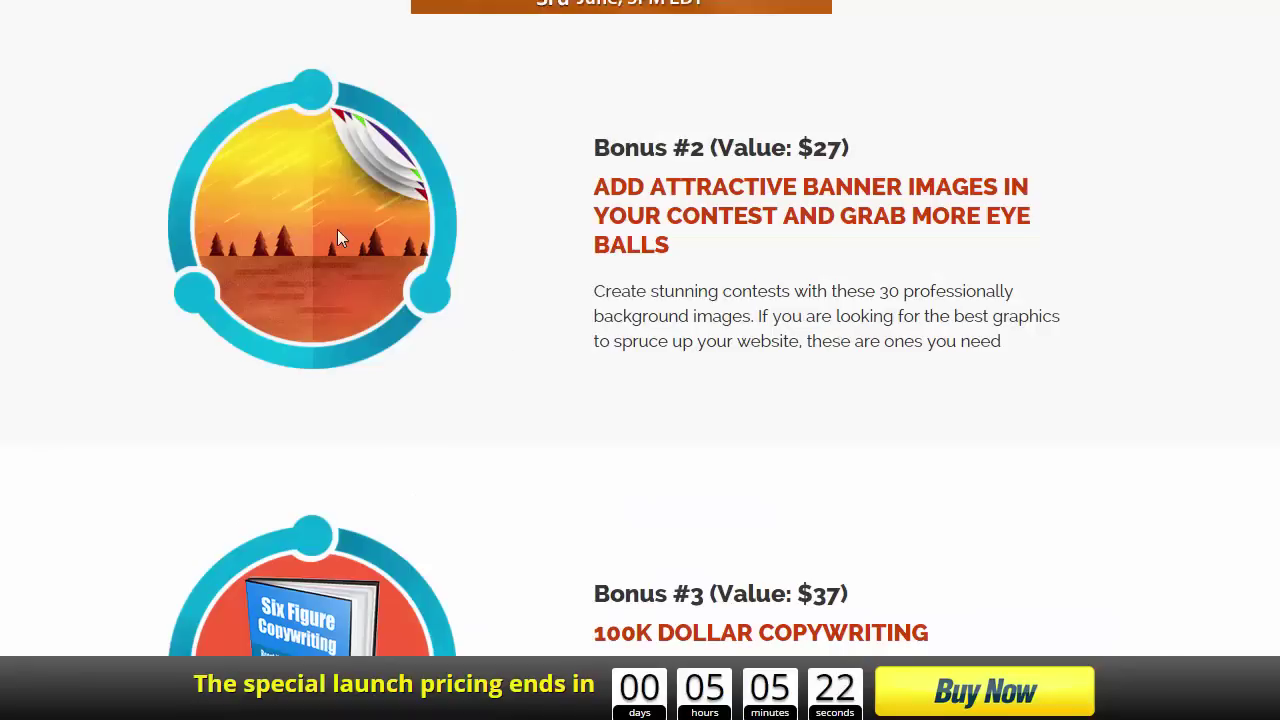
Step: Copy the Bonus #2 picture's URL from the reference page and insert an image element in the first column
{"action": "right_click", "coordinate": [295, 204]}
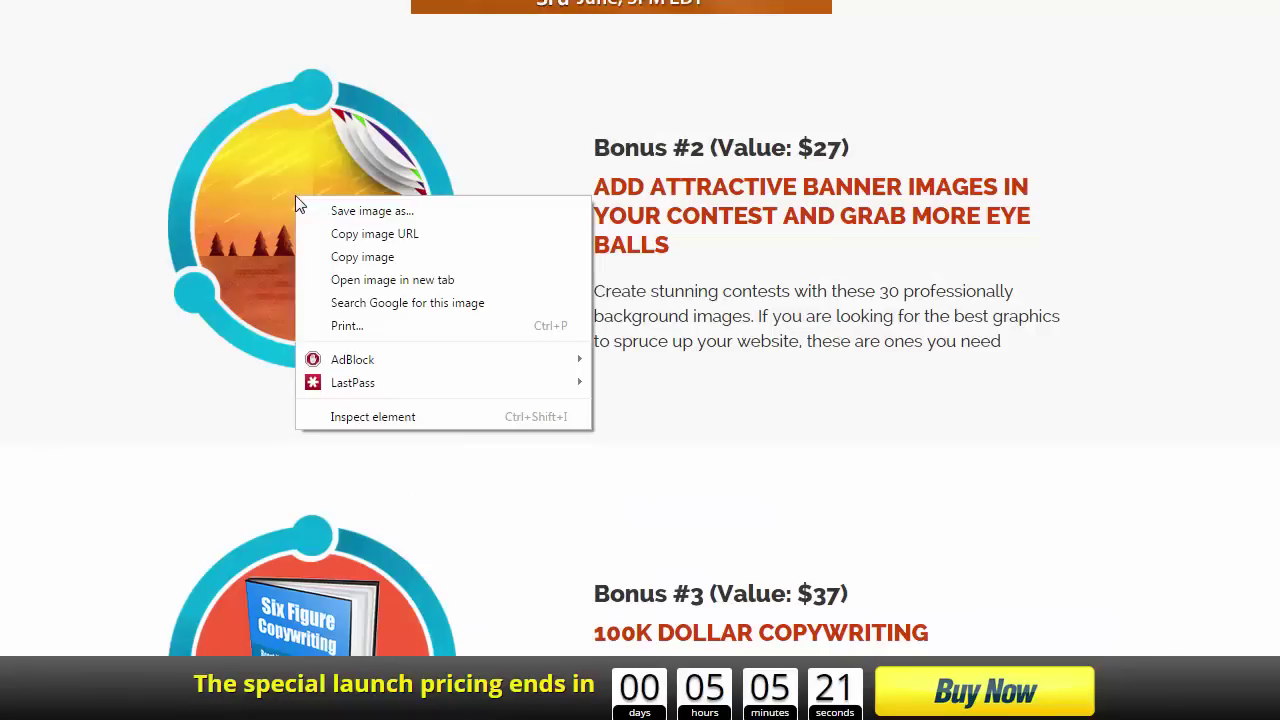
{"action": "left_click", "coordinate": [330, 232]}
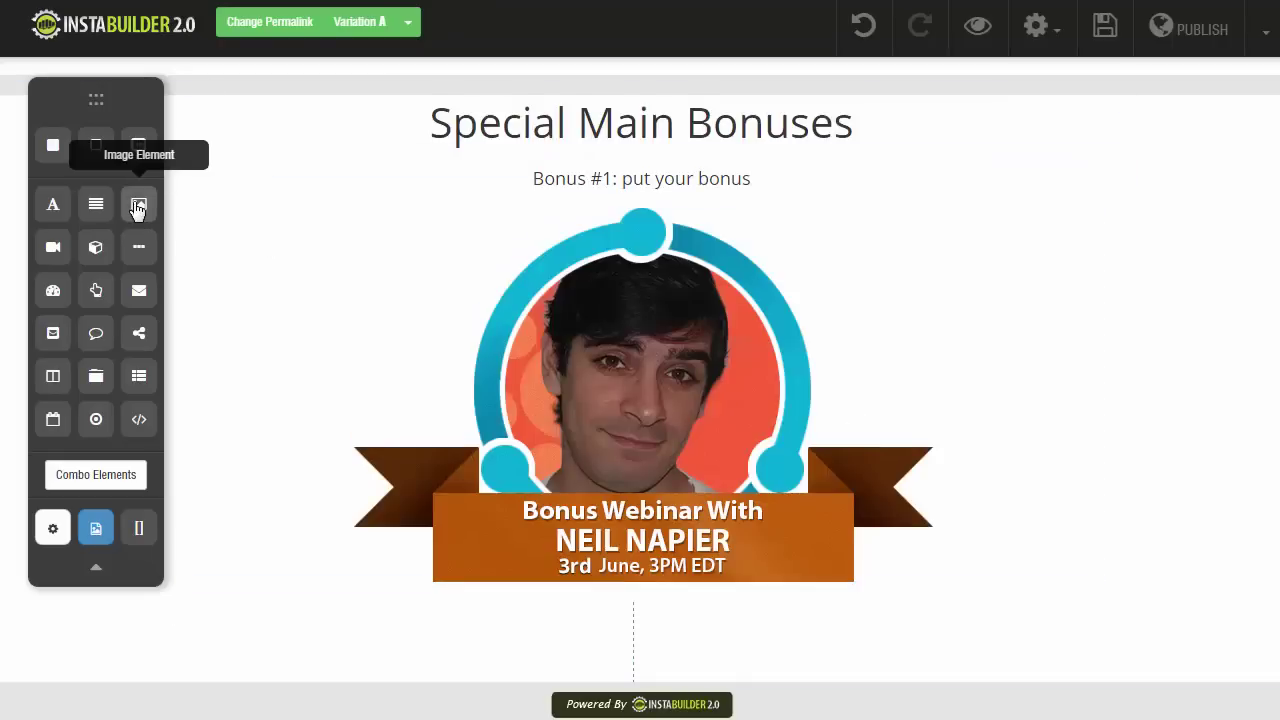
{"action": "left_click_drag", "start_coordinate": [138, 206], "coordinate": [460, 663]}
{"action": "scroll", "coordinate": [395, 670], "scroll_direction": "down", "scroll_amount": 2}
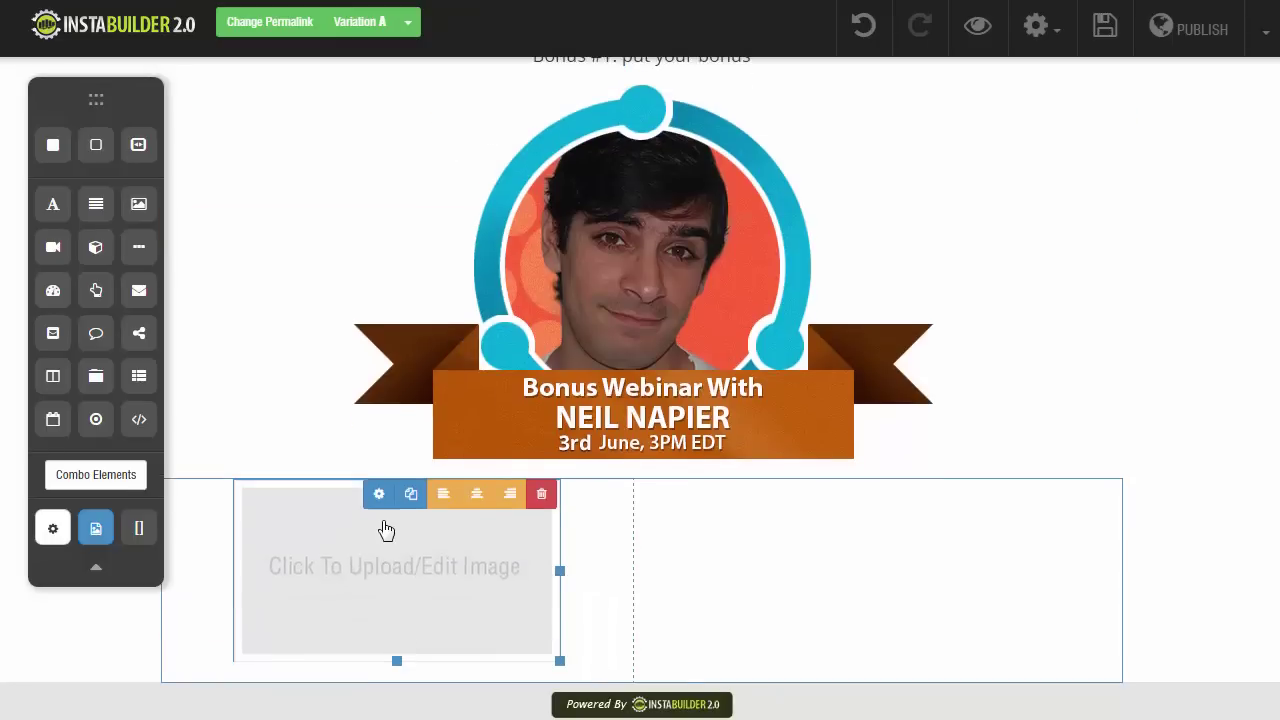
Step: Set the first column's image source to the copied Bonus #2 picture URL and close the image settings
{"action": "left_click", "coordinate": [381, 505]}
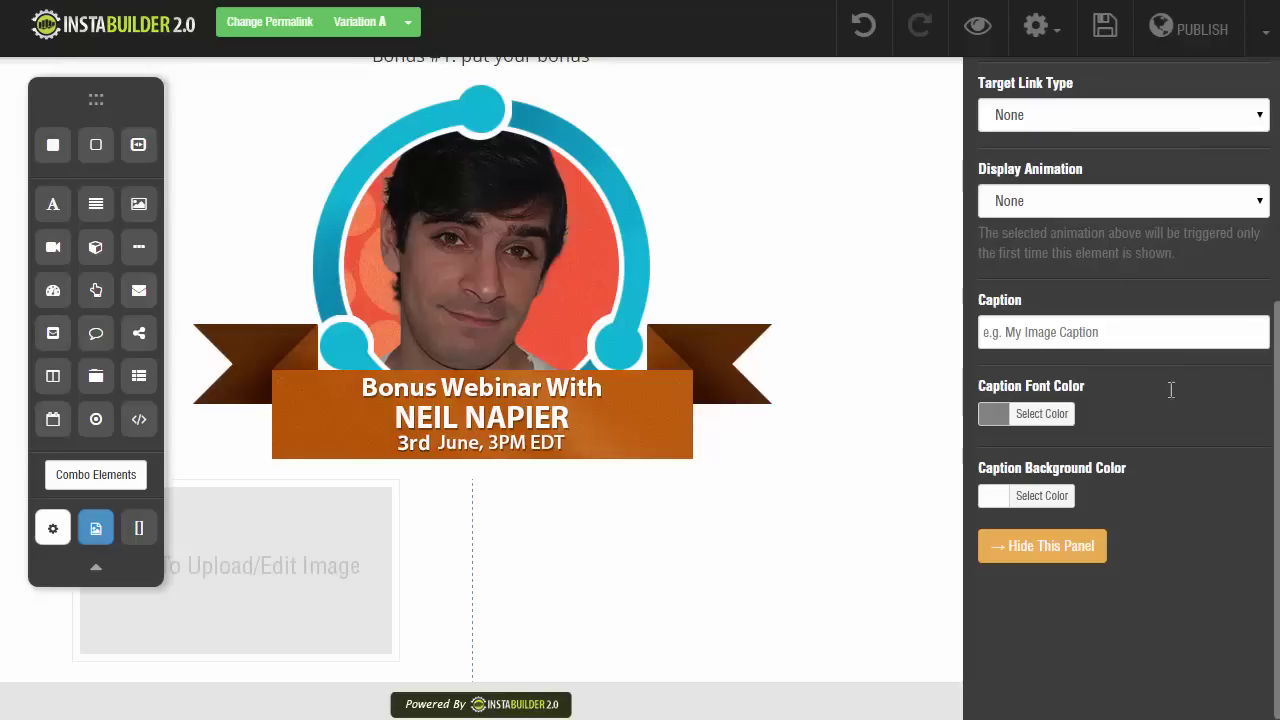
{"action": "scroll", "coordinate": [1037, 191], "scroll_direction": "up", "scroll_amount": 4}
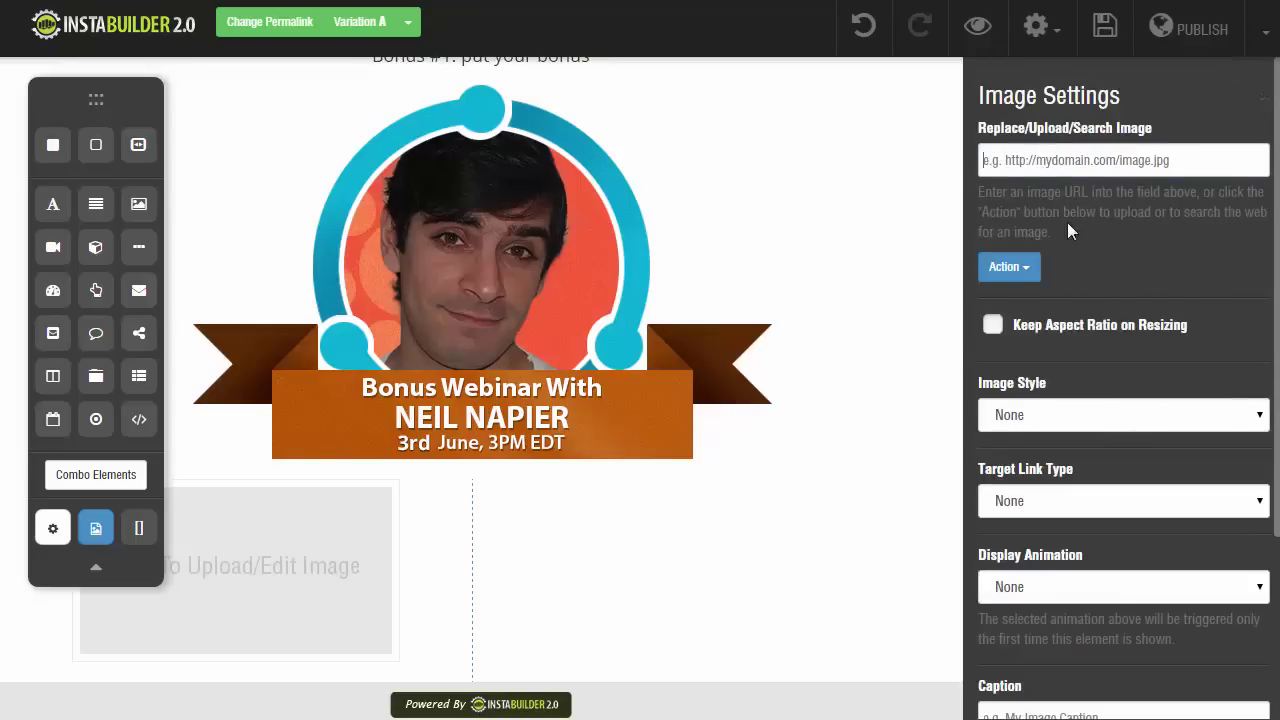
{"action": "key", "text": "ctrl+v"}
{"action": "scroll", "coordinate": [1058, 404], "scroll_direction": "down", "scroll_amount": 6}
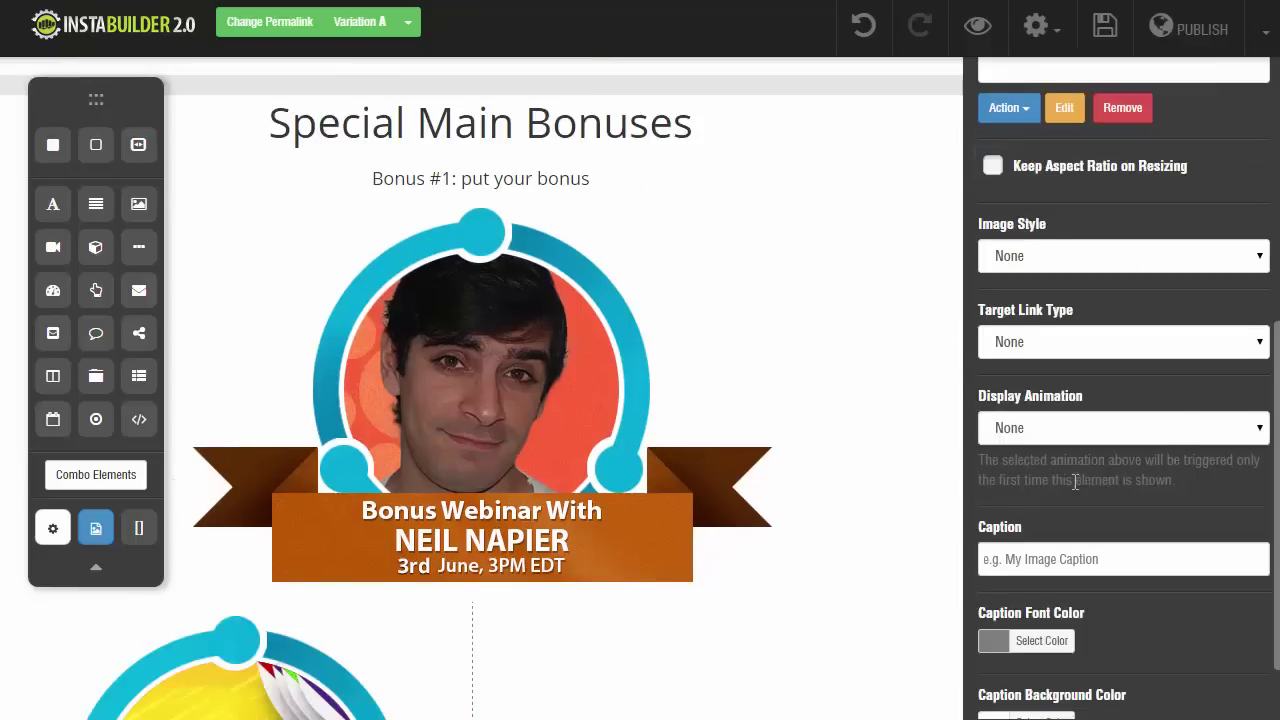
{"action": "left_click", "coordinate": [1048, 680]}
{"action": "scroll", "coordinate": [1048, 680], "scroll_direction": "down", "scroll_amount": 3}
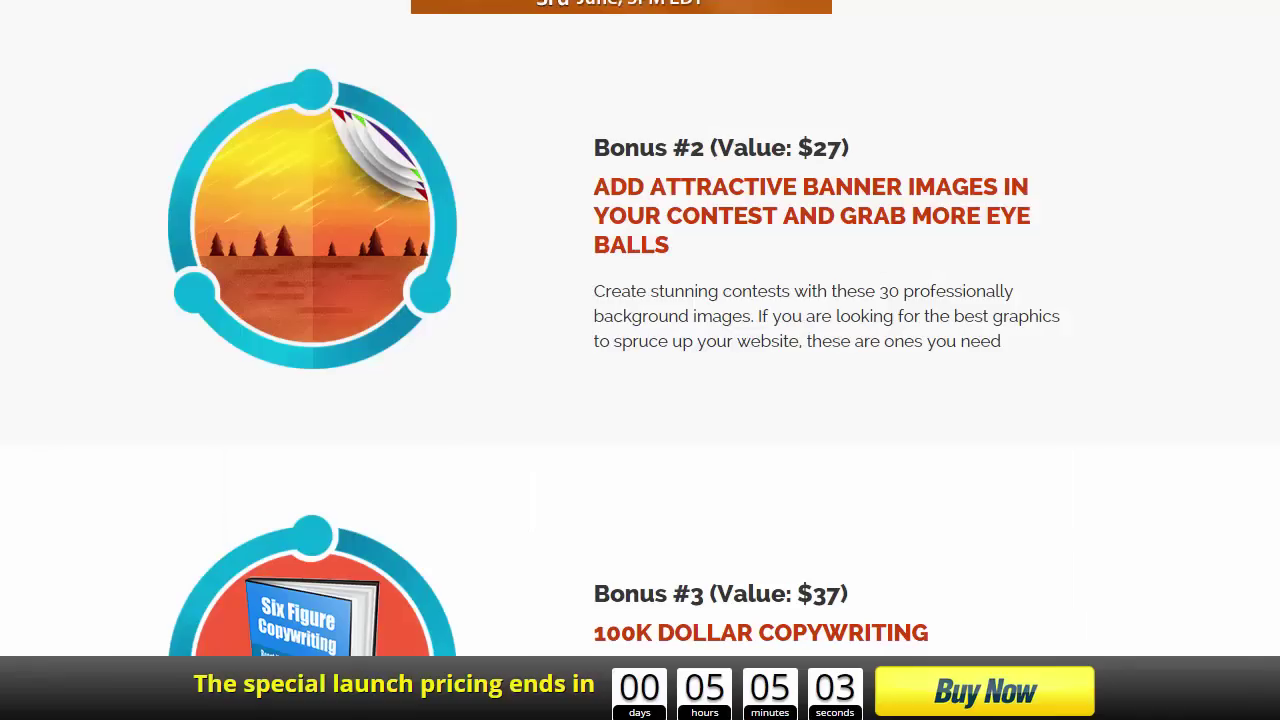
Step: Examine the Bonus #2 heading and its red subheading on the reference page
{"action": "left_click_drag", "start_coordinate": [597, 147], "coordinate": [779, 157]}
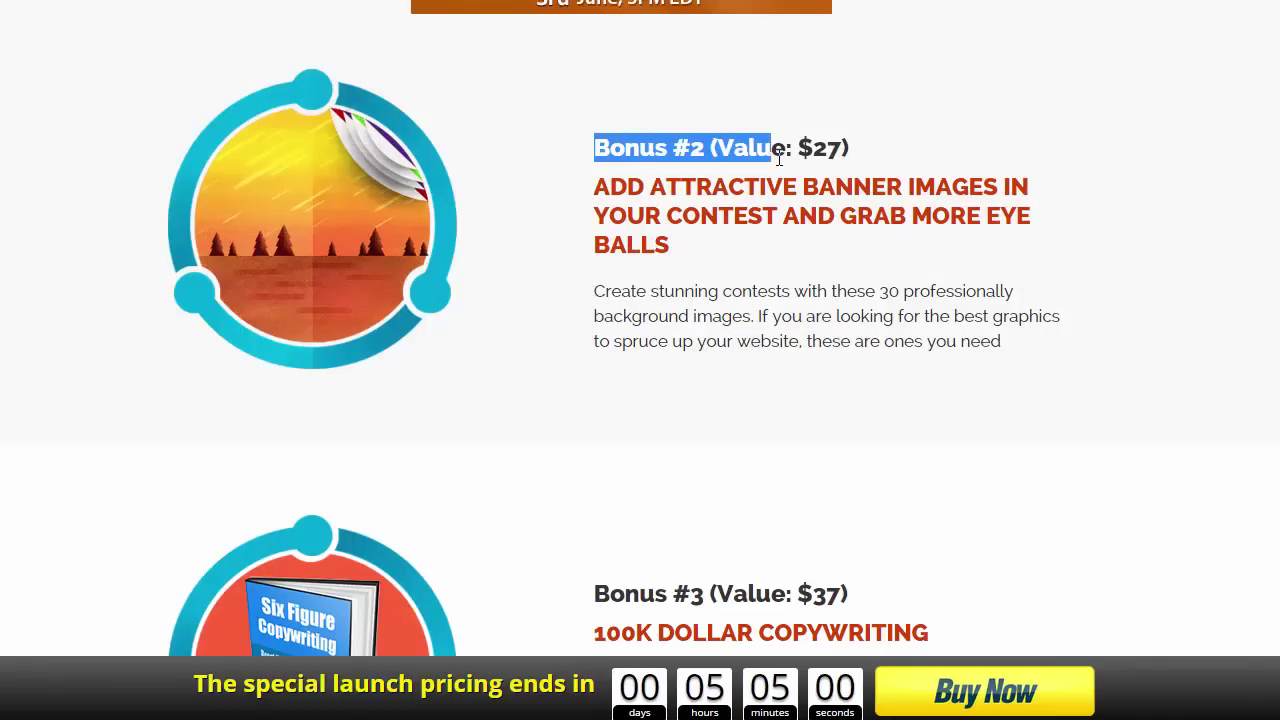
{"action": "left_click_drag", "start_coordinate": [597, 186], "coordinate": [690, 238]}
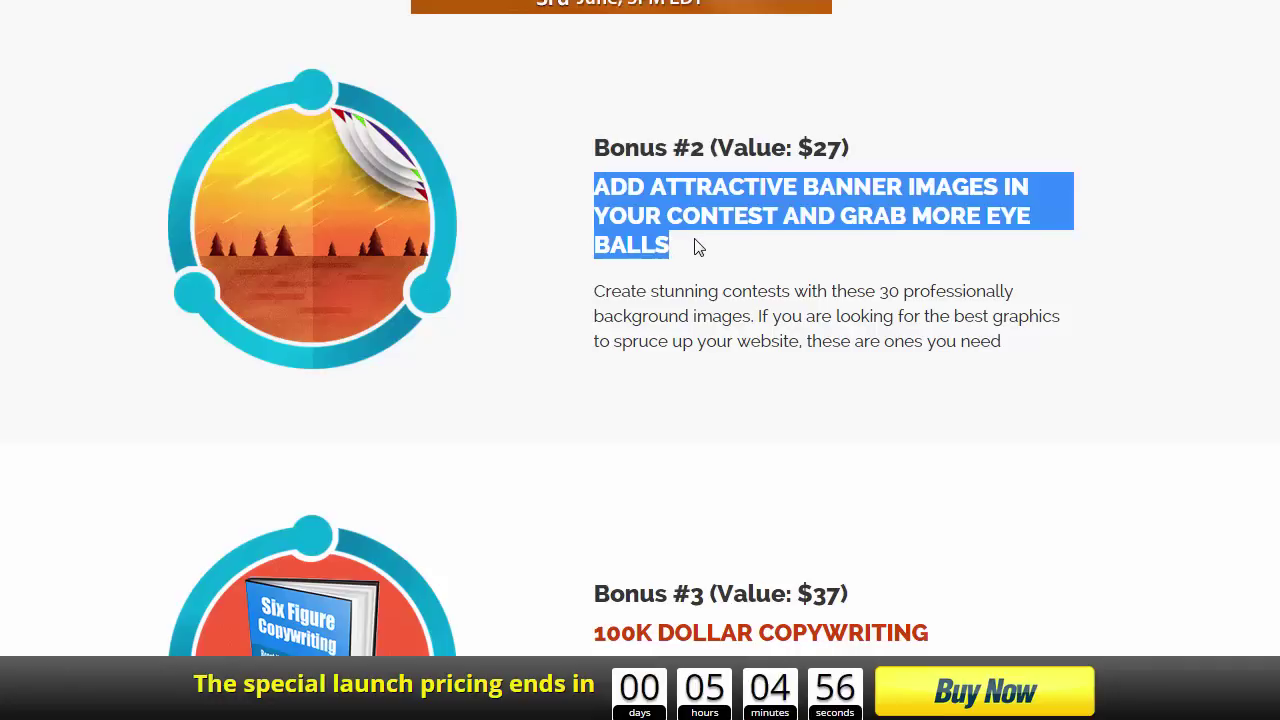
Step: Check the Bonus #2 description on the reference page and add a title reading "Bonus #2 (Value: $27)" in the second column
{"action": "left_click", "coordinate": [718, 276]}
{"action": "left_click_drag", "start_coordinate": [627, 300], "coordinate": [700, 318]}
{"action": "left_click", "coordinate": [700, 318]}
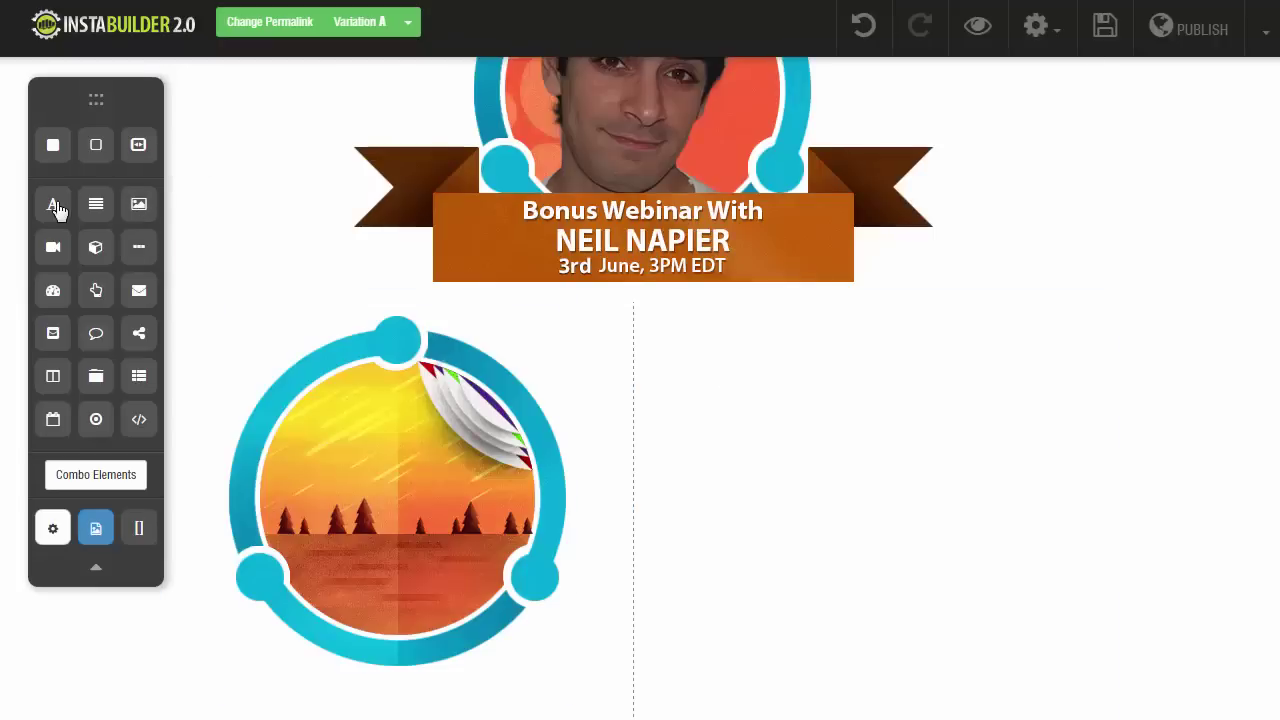
{"action": "left_click_drag", "start_coordinate": [53, 205], "coordinate": [761, 371]}
{"action": "double_click", "coordinate": [753, 348]}
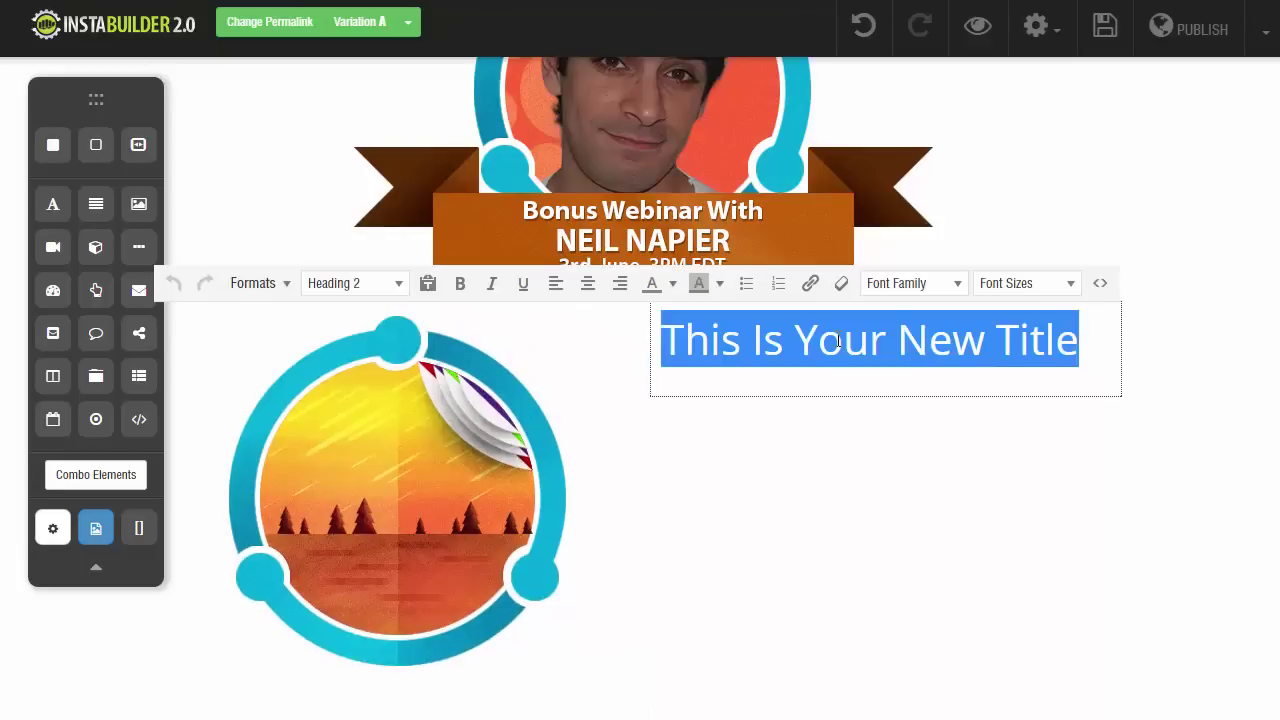
{"action": "type", "text": "Bo"}
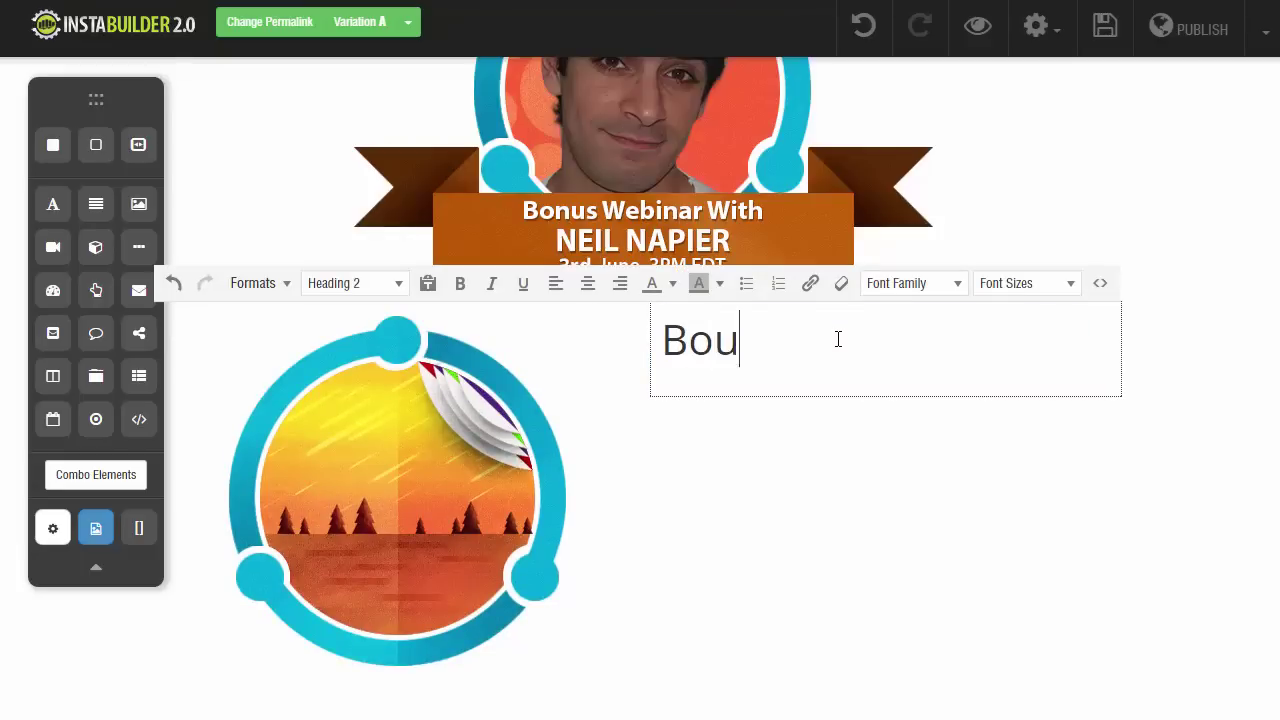
{"action": "type", "text": "nus #2"}
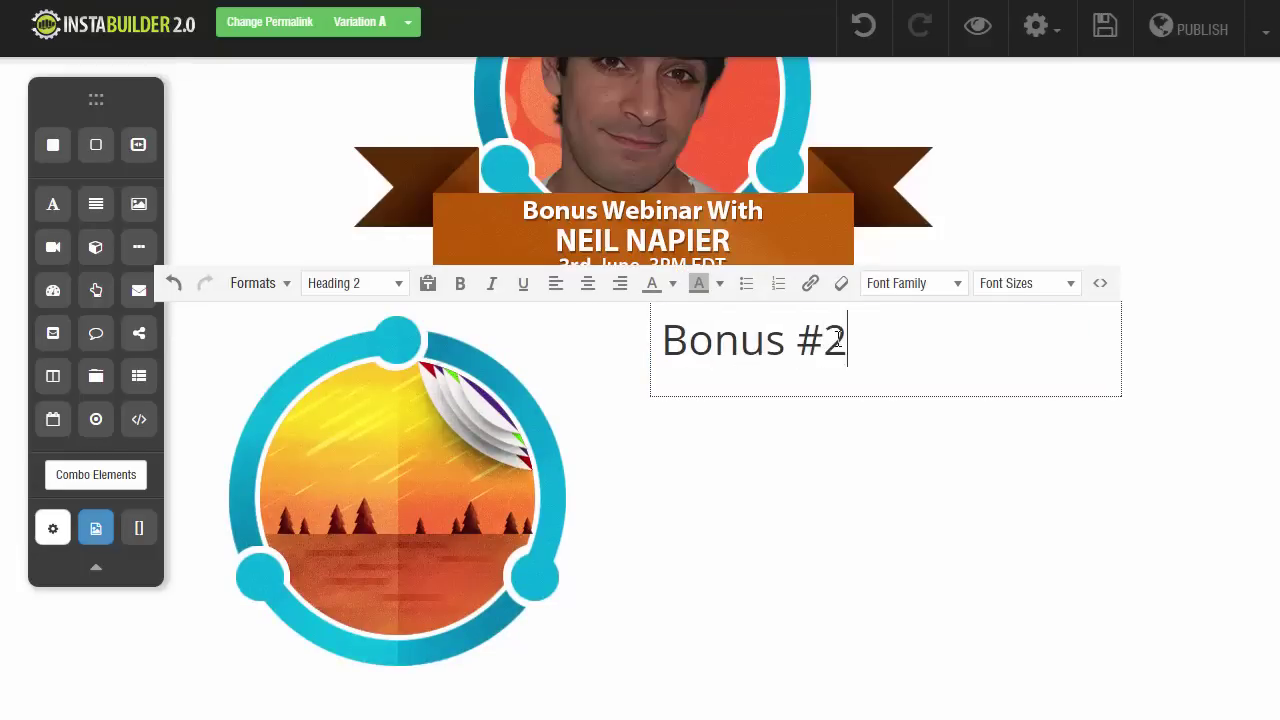
{"action": "type", "text": " (Value: $27"}
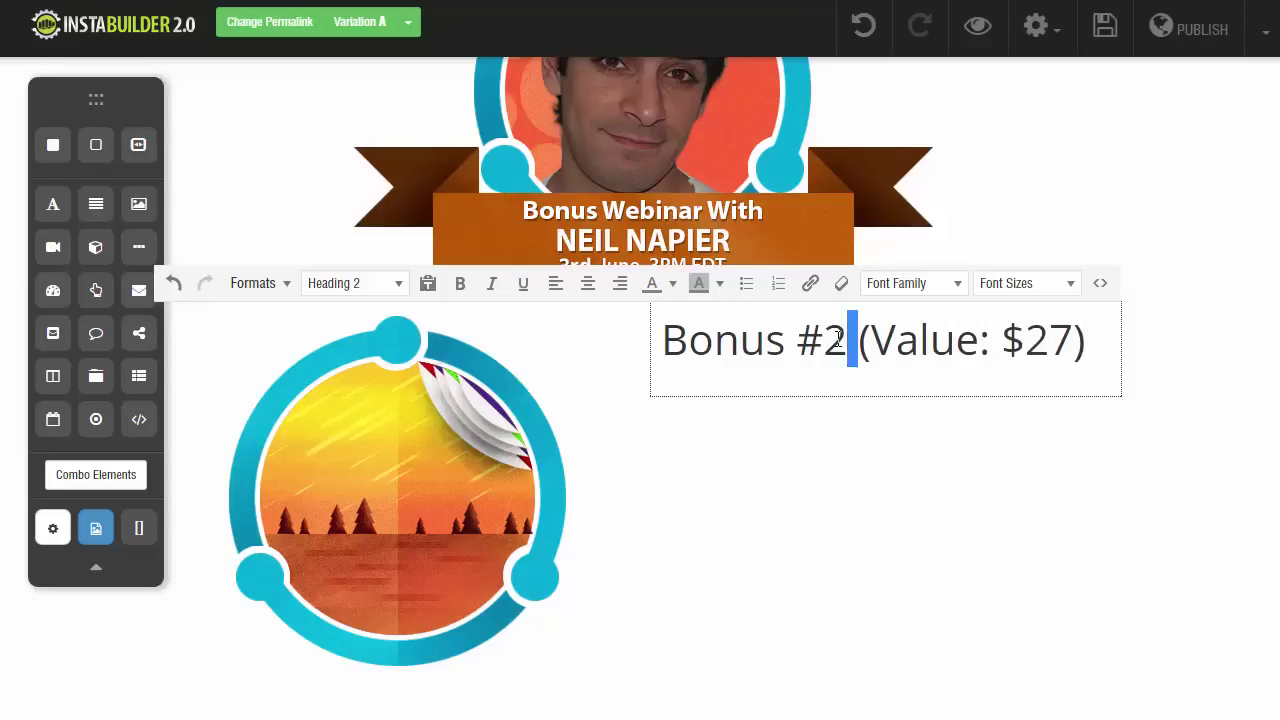
Step: Format the "Bonus #2 (Value: $27)" title as Heading 3
{"action": "triple_click", "coordinate": [846, 340]}
{"action": "left_click", "coordinate": [366, 290]}
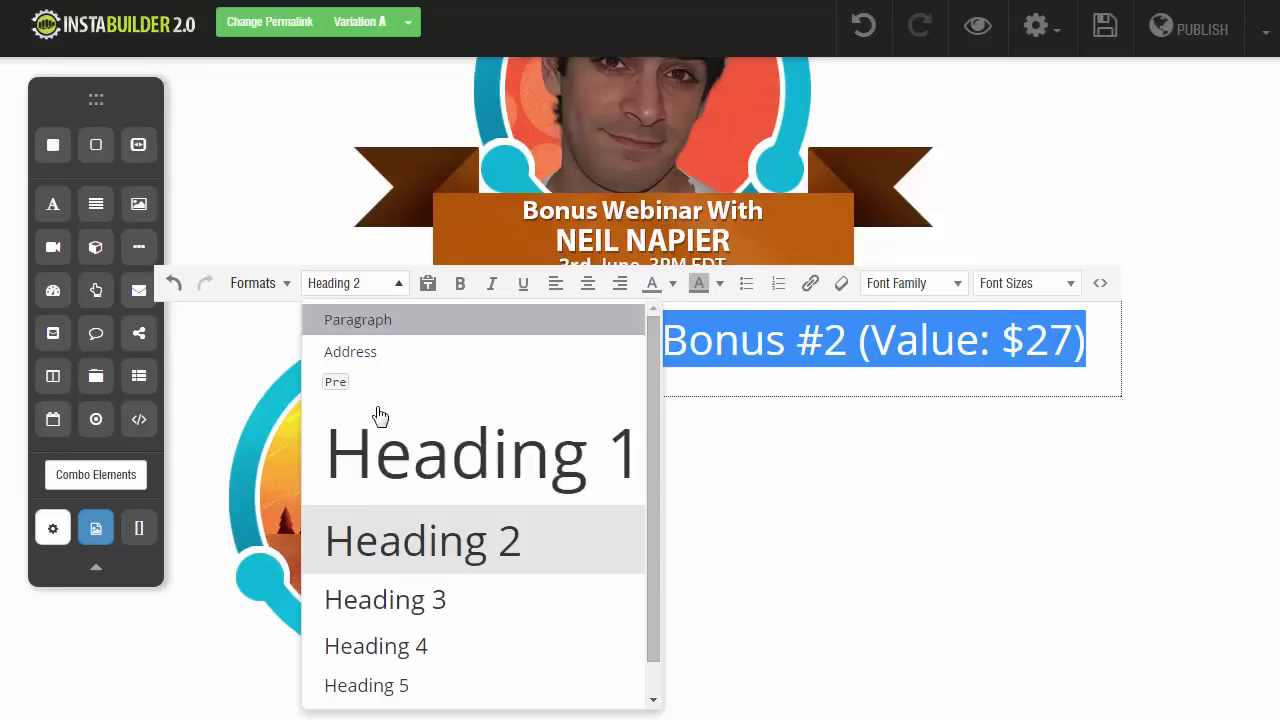
{"action": "left_click", "coordinate": [406, 603]}
{"action": "left_click", "coordinate": [677, 442]}
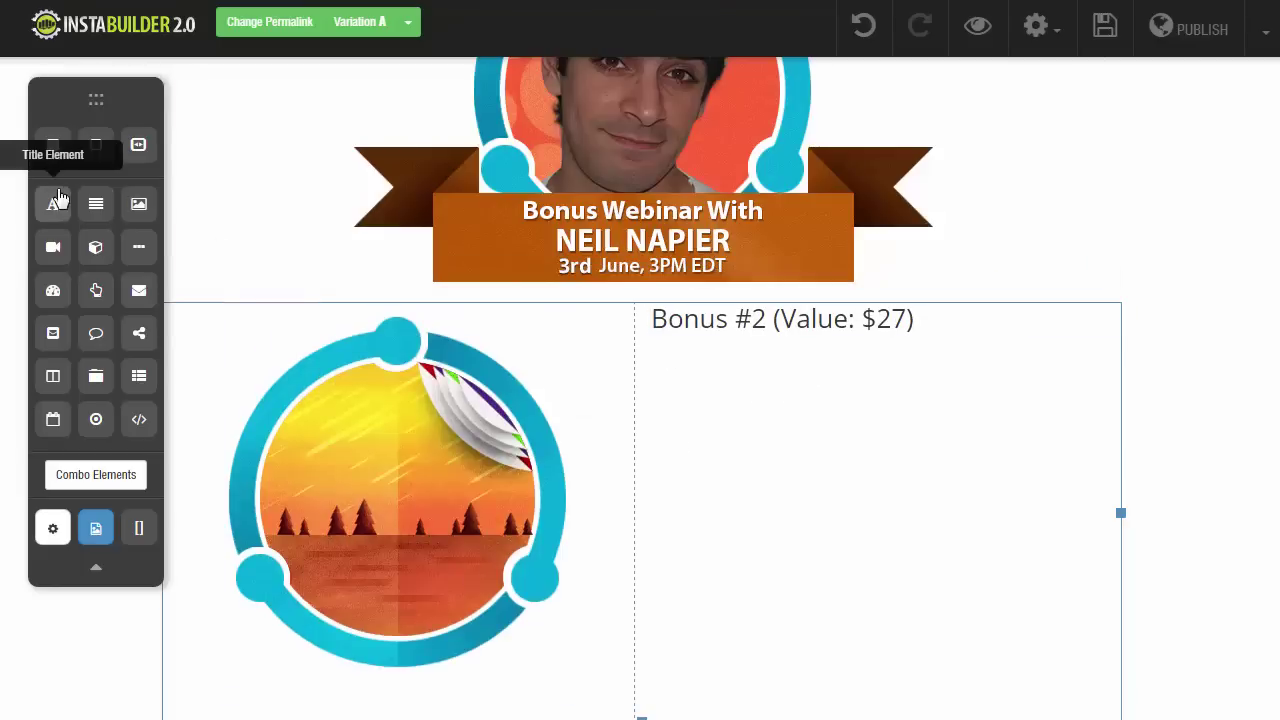
Step: Add a title below it reading "ADD ATTRACTIVE BANNER IMAGES IN YOUR CONTEST AND GRAB MORE EYE BALLS" and format it as Heading 5
{"action": "left_click_drag", "start_coordinate": [55, 205], "coordinate": [727, 387]}
{"action": "double_click", "coordinate": [727, 387]}
{"action": "key", "text": "ctrl+a"}
{"action": "key", "text": "ctrl+v"}
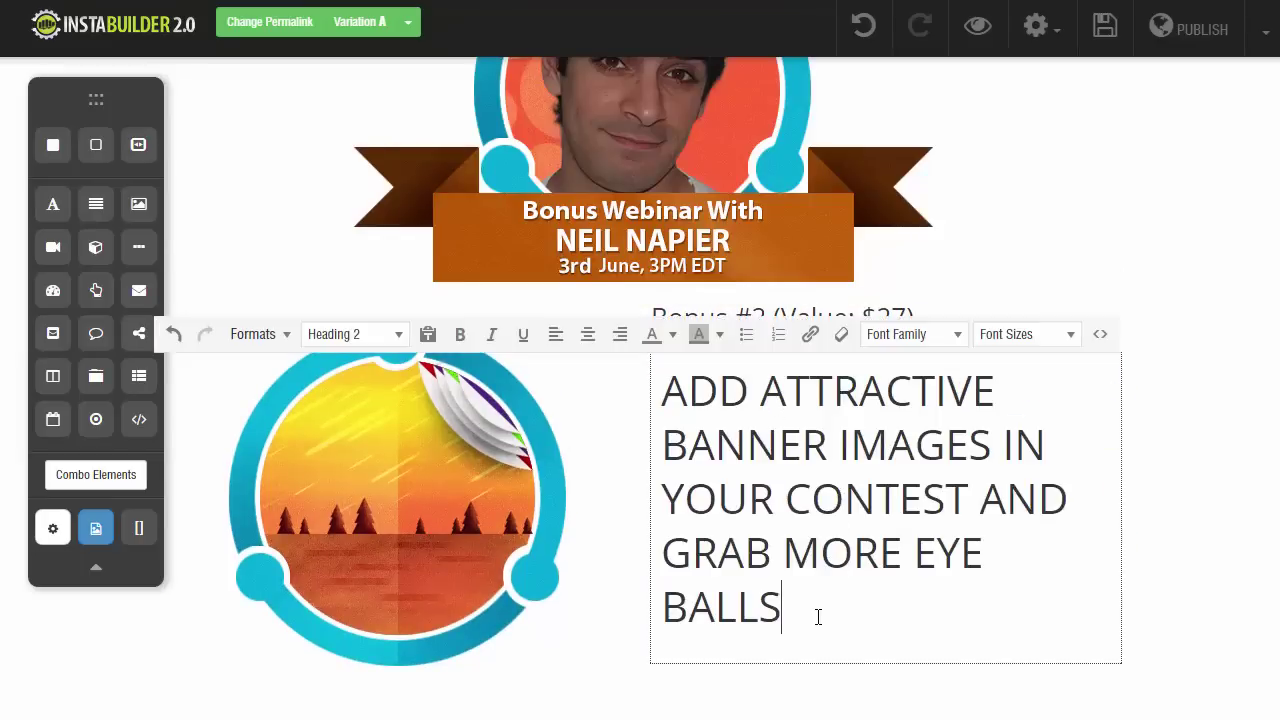
{"action": "left_click_drag", "start_coordinate": [818, 617], "coordinate": [523, 357]}
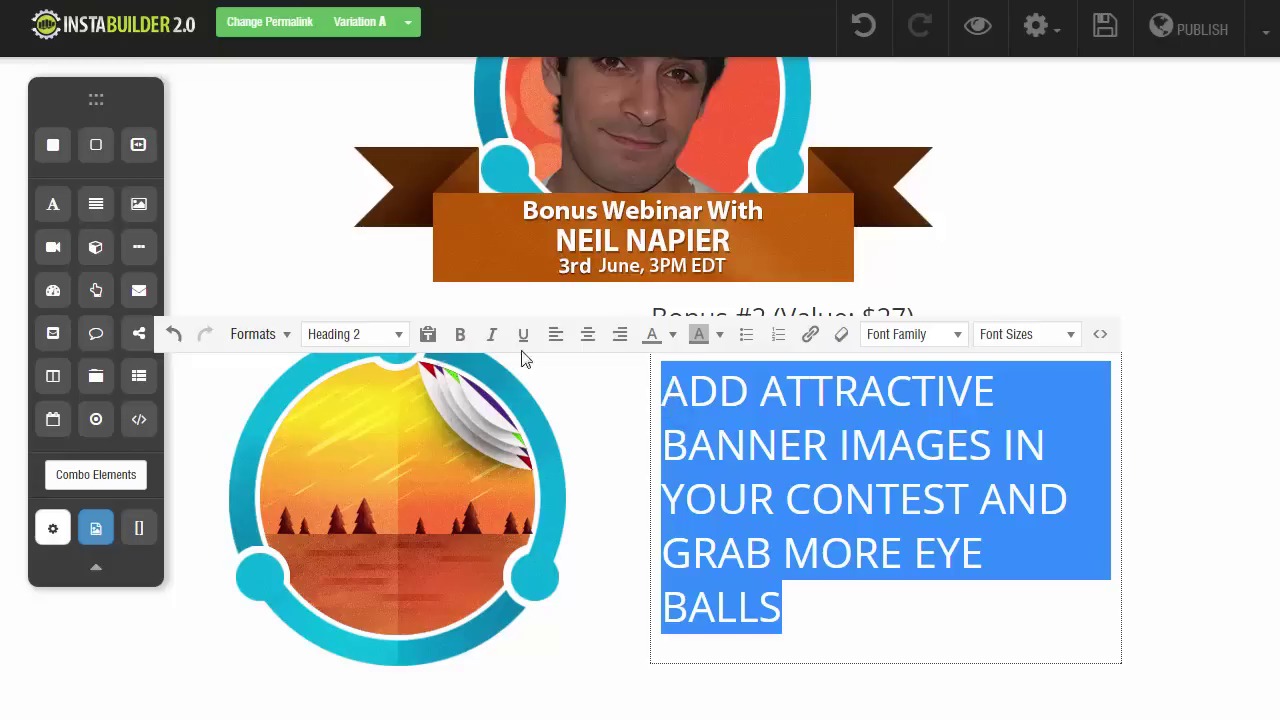
{"action": "left_click", "coordinate": [399, 334]}
{"action": "left_click", "coordinate": [375, 707]}
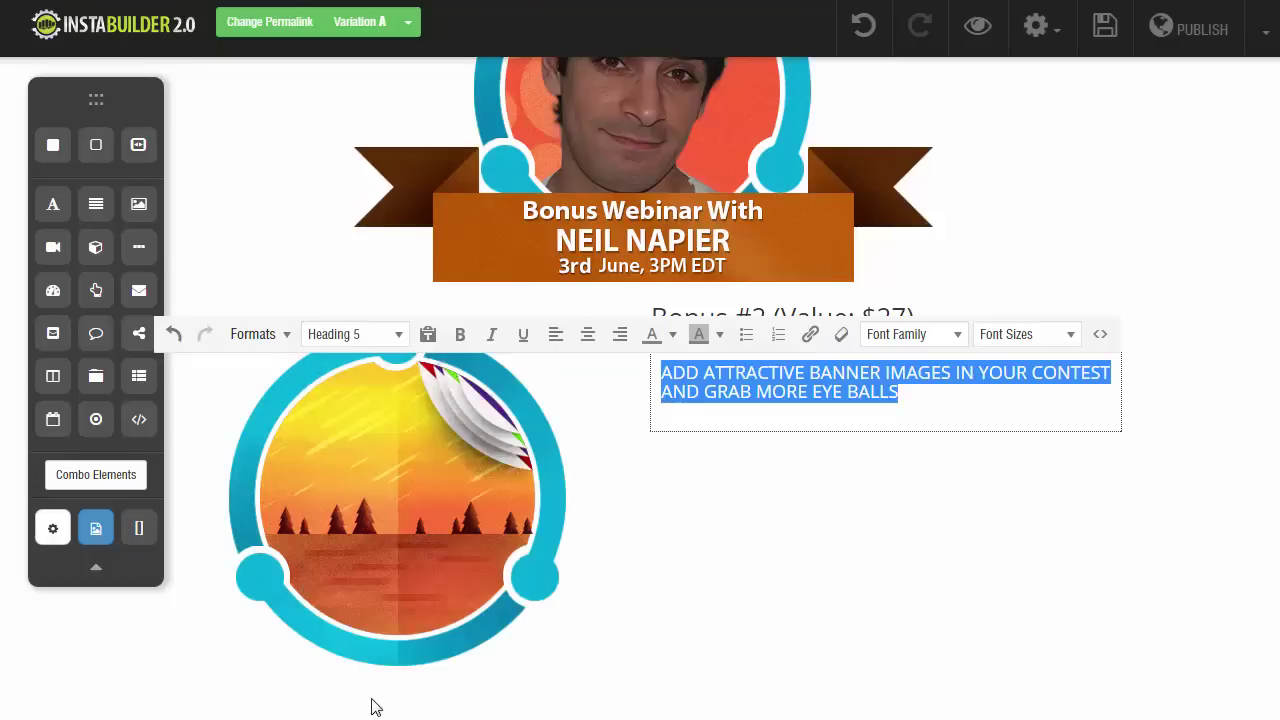
{"action": "left_click", "coordinate": [798, 490]}
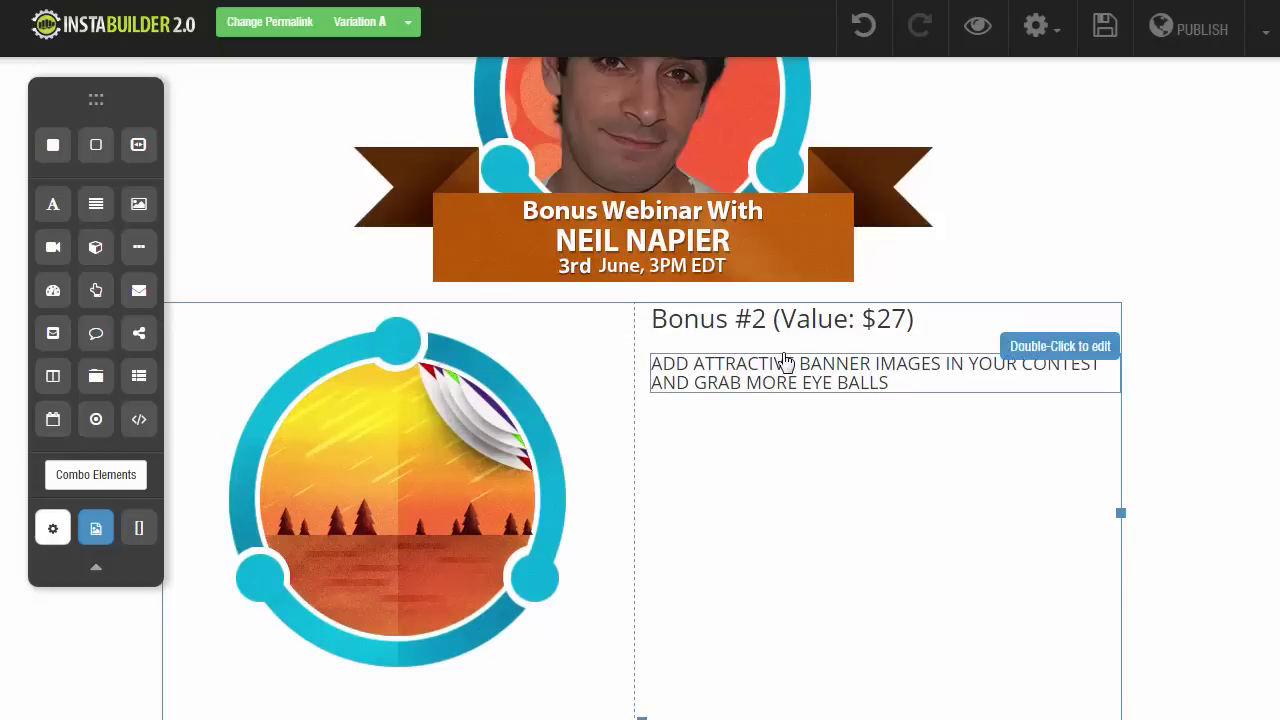
Step: Add another title element below the subheading containing the copied Bonus #2 description and format it as Paragraph
{"action": "left_click_drag", "start_coordinate": [53, 204], "coordinate": [742, 445]}
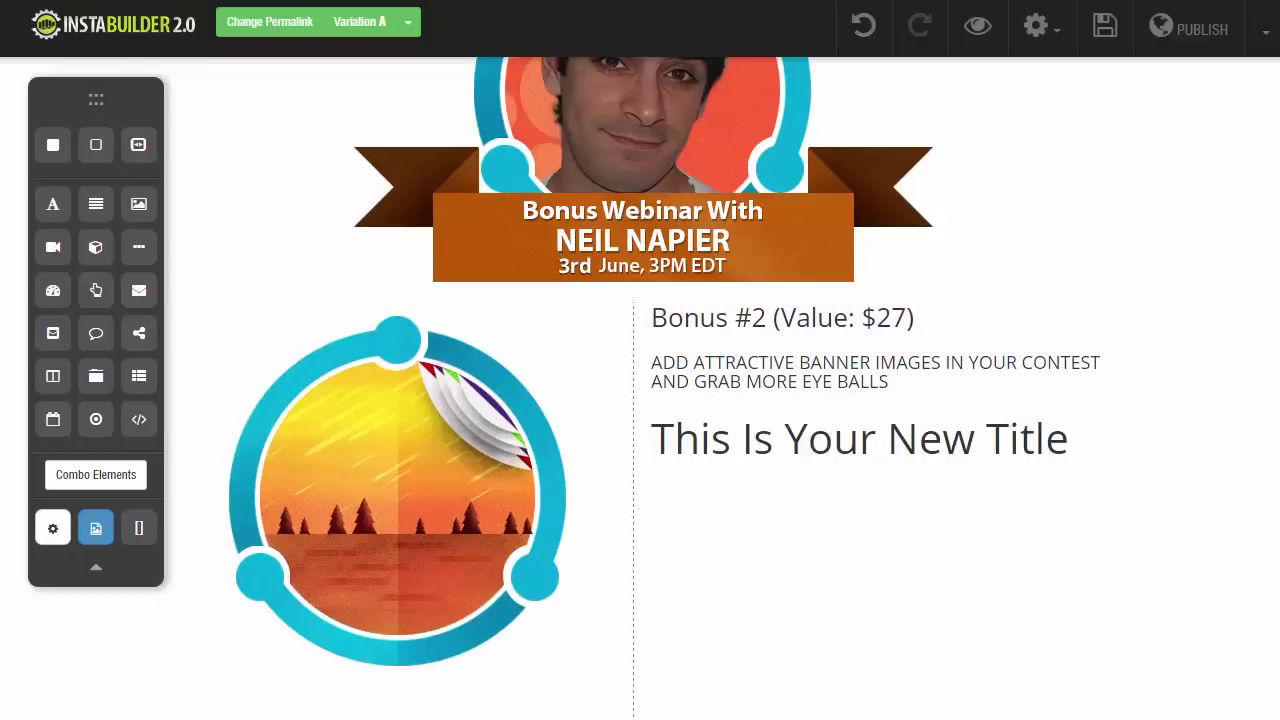
{"action": "left_click", "coordinate": [807, 445]}
{"action": "key", "text": "ctrl+a"}
{"action": "key", "text": "ctrl+v"}
{"action": "key", "text": "ctrl+a"}
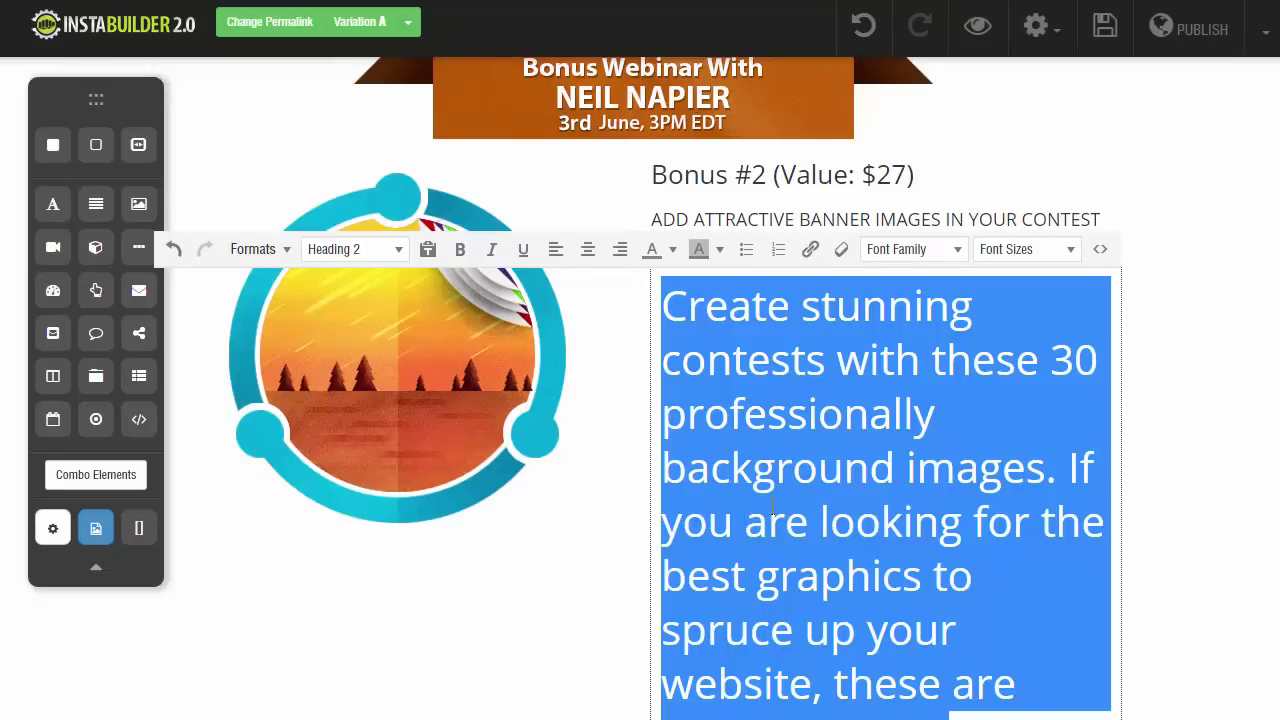
{"action": "left_click", "coordinate": [355, 249]}
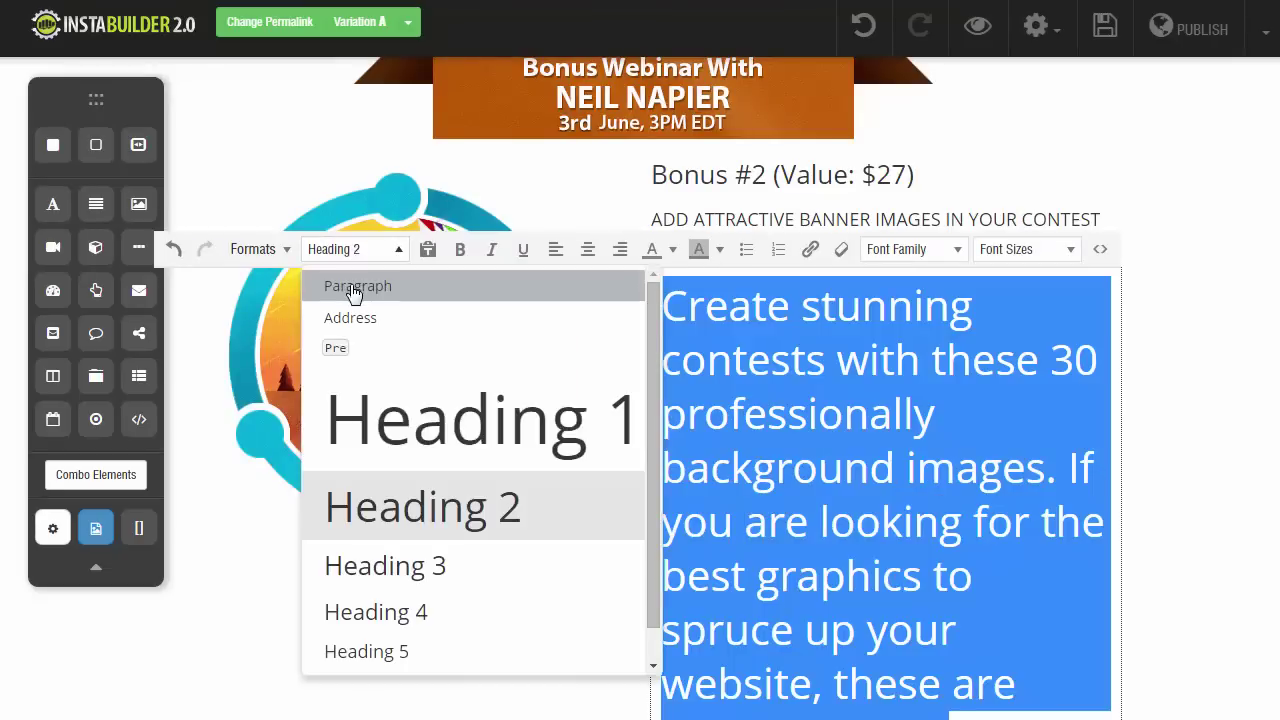
{"action": "left_click", "coordinate": [350, 285]}
{"action": "left_click", "coordinate": [929, 531]}
Step: Review the new Bonus #2 block, and check the "Why You Need this One time offer" headline below the bonuses on the reference page
{"action": "scroll", "coordinate": [549, 434], "scroll_direction": "up", "scroll_amount": 3}
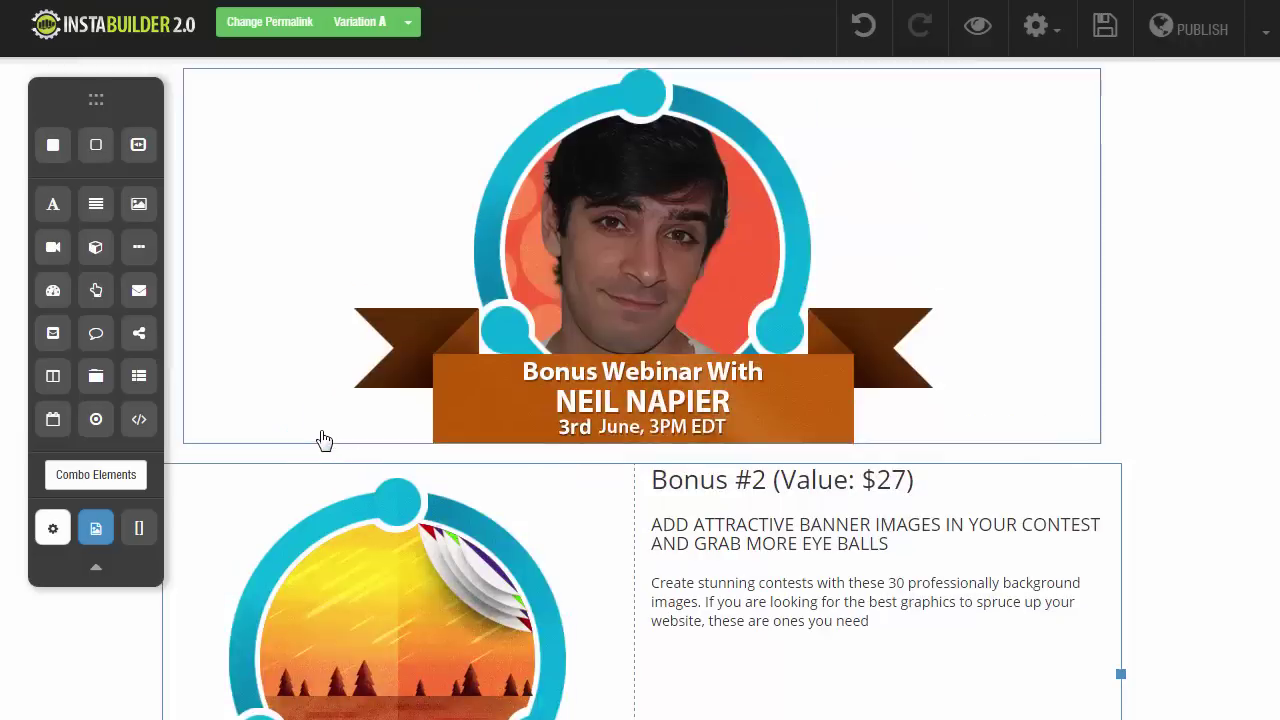
{"action": "scroll", "coordinate": [951, 523], "scroll_direction": "down", "scroll_amount": 1}
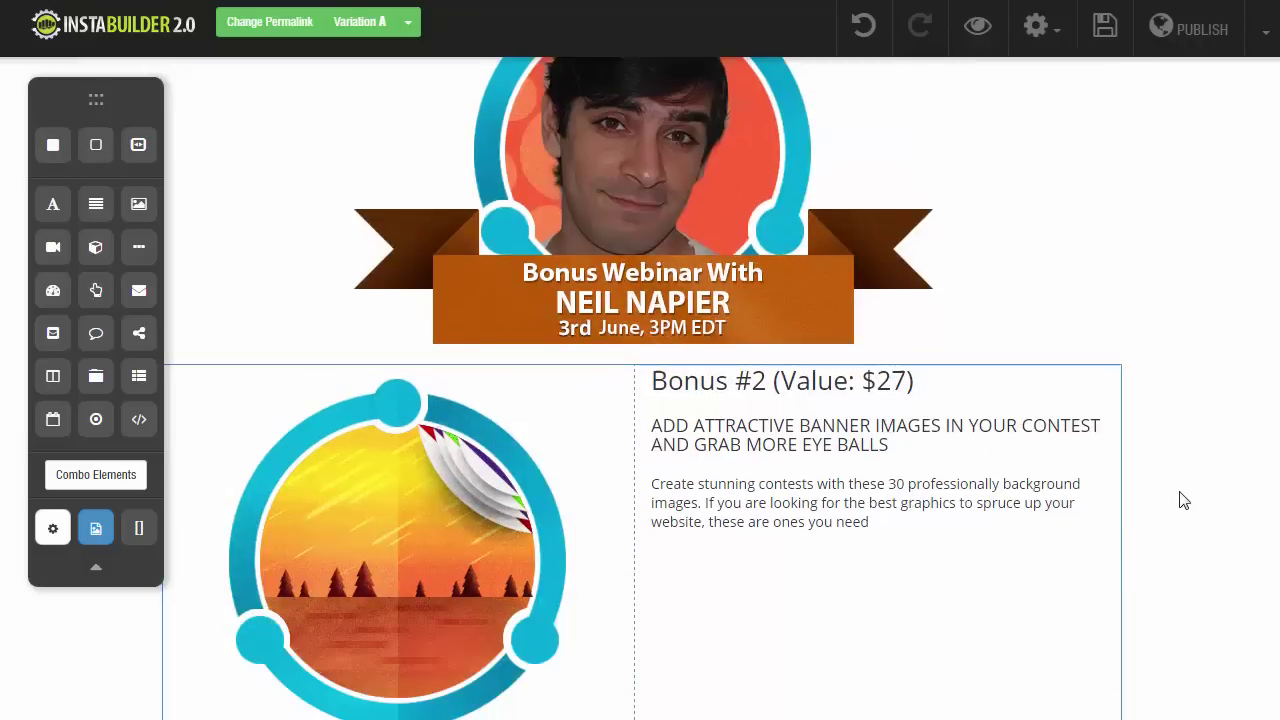
{"action": "scroll", "coordinate": [670, 485], "scroll_direction": "down", "scroll_amount": 1}
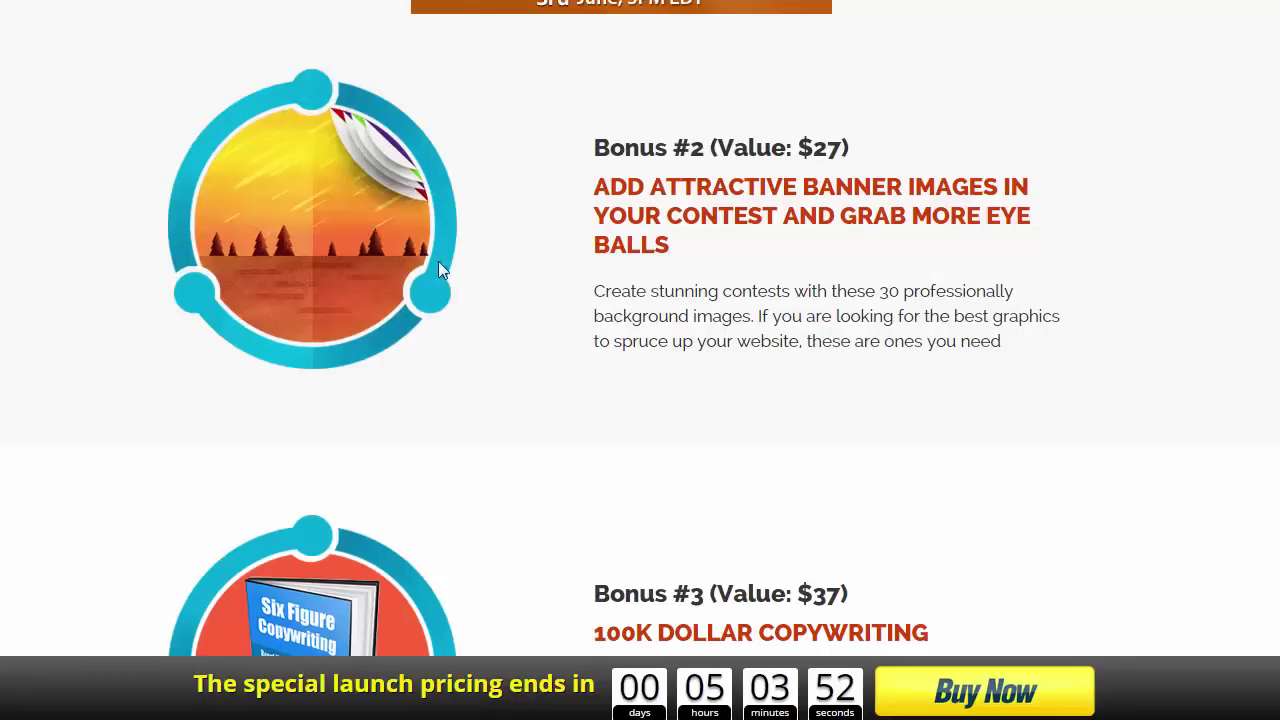
{"action": "scroll", "coordinate": [445, 265], "scroll_direction": "down", "scroll_amount": 8}
{"action": "scroll", "coordinate": [457, 177], "scroll_direction": "down", "scroll_amount": 1}
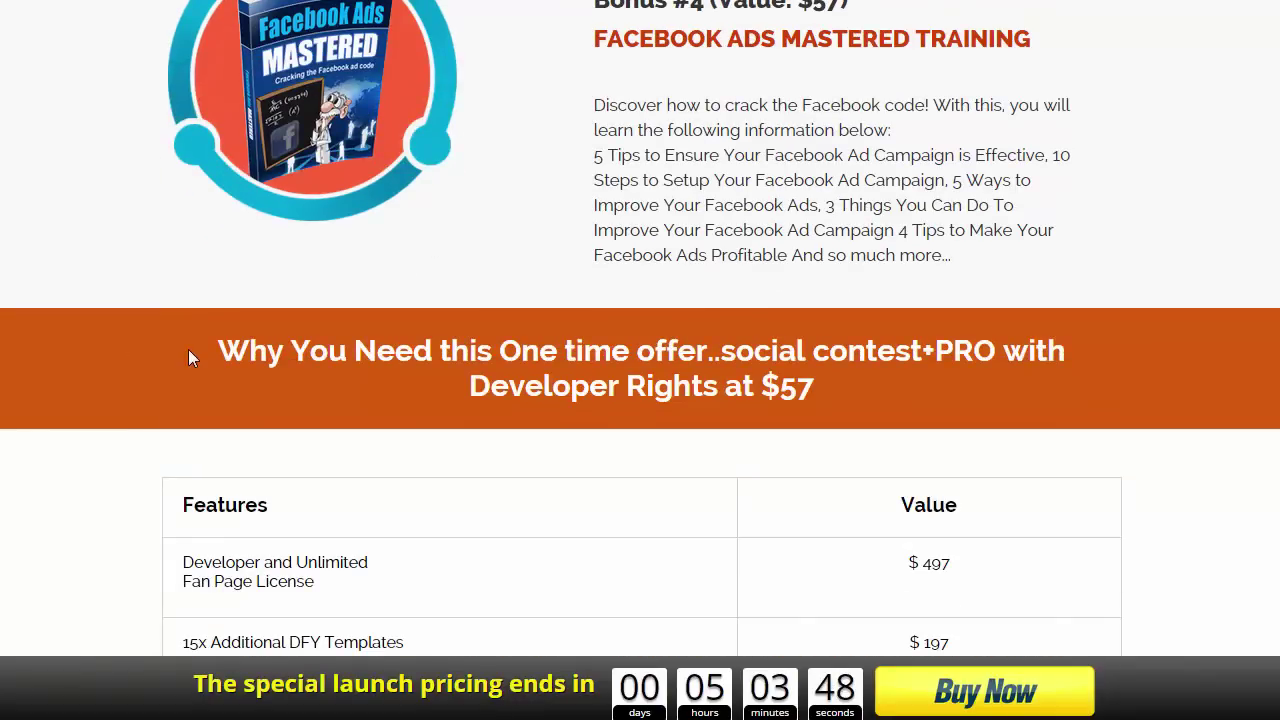
{"action": "left_click_drag", "start_coordinate": [188, 350], "coordinate": [900, 388]}
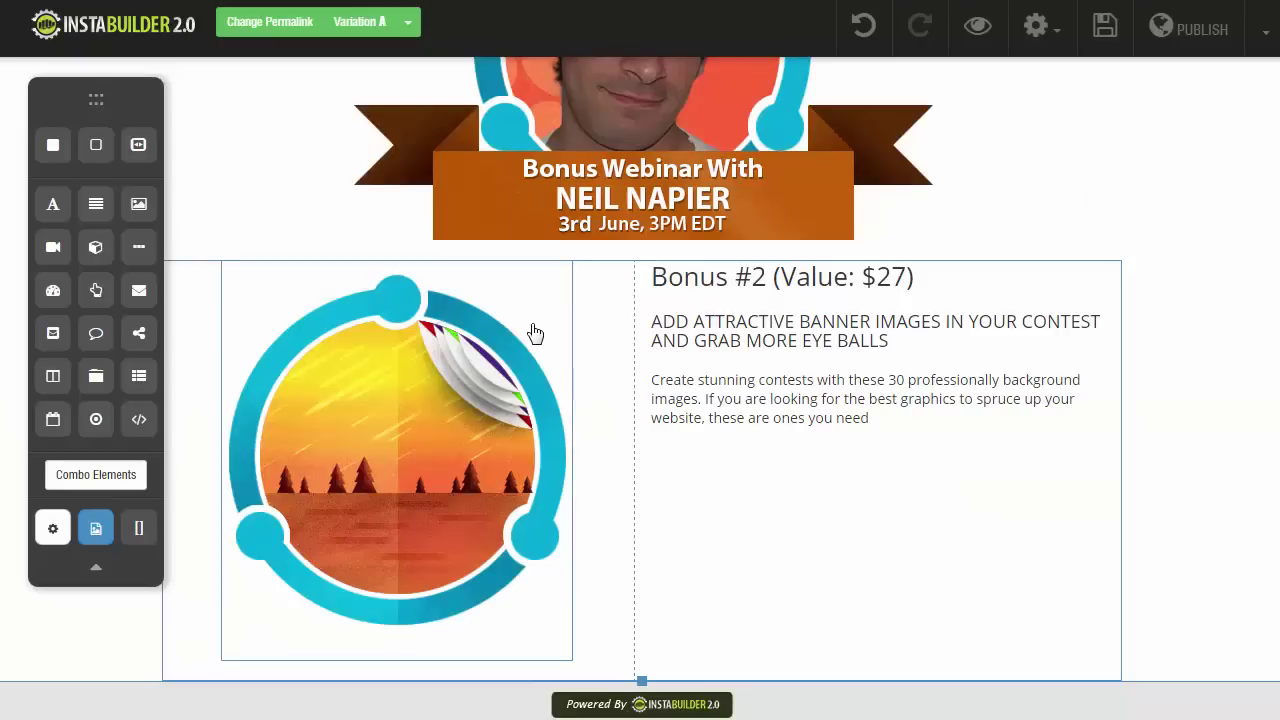
Step: Try to insert a new section below the Bonus #2 columns
{"action": "scroll", "coordinate": [530, 331], "scroll_direction": "up", "scroll_amount": 5}
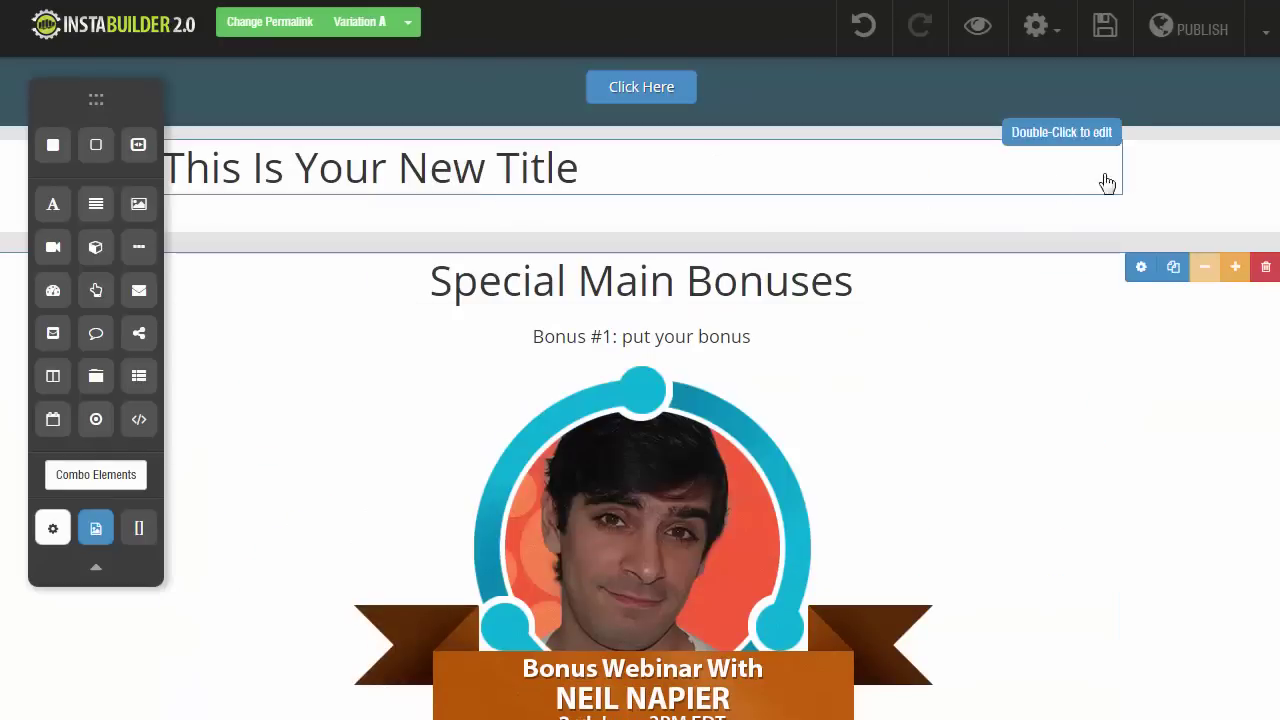
{"action": "scroll", "coordinate": [583, 406], "scroll_direction": "down", "scroll_amount": 5}
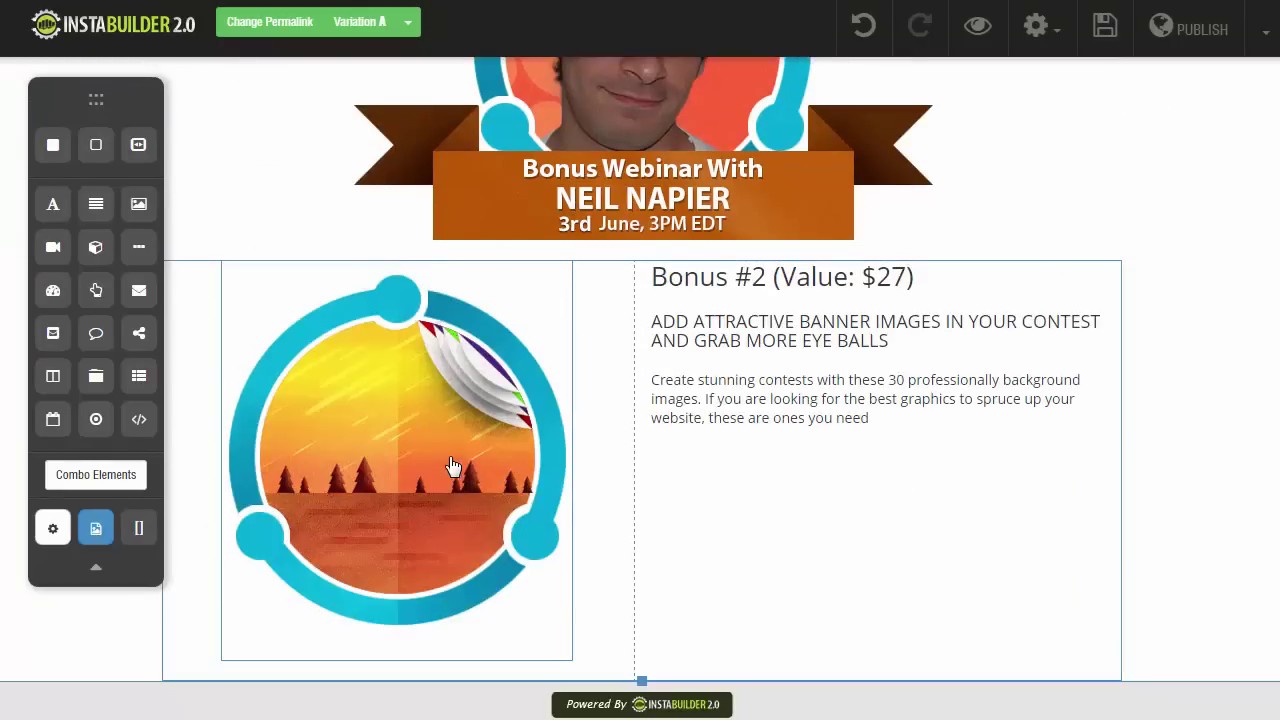
{"action": "left_click_drag", "start_coordinate": [96, 150], "coordinate": [604, 708]}
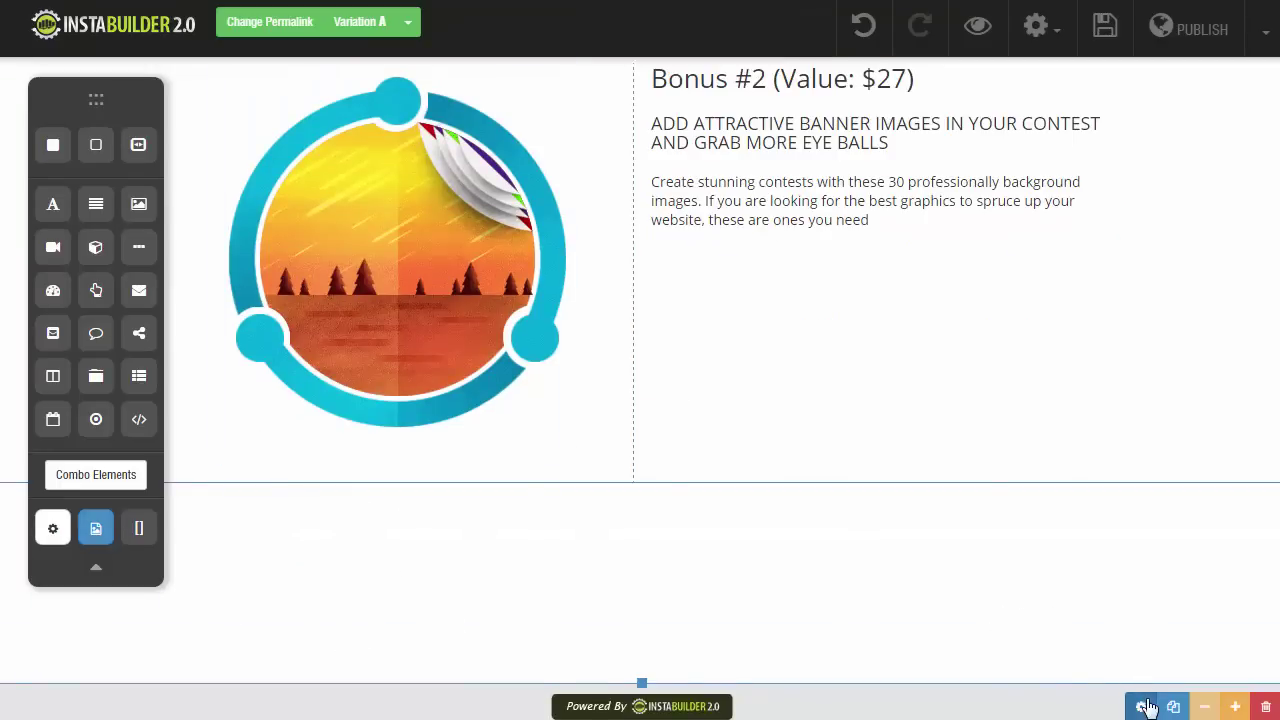
{"action": "scroll", "coordinate": [638, 668], "scroll_direction": "up", "scroll_amount": 2}
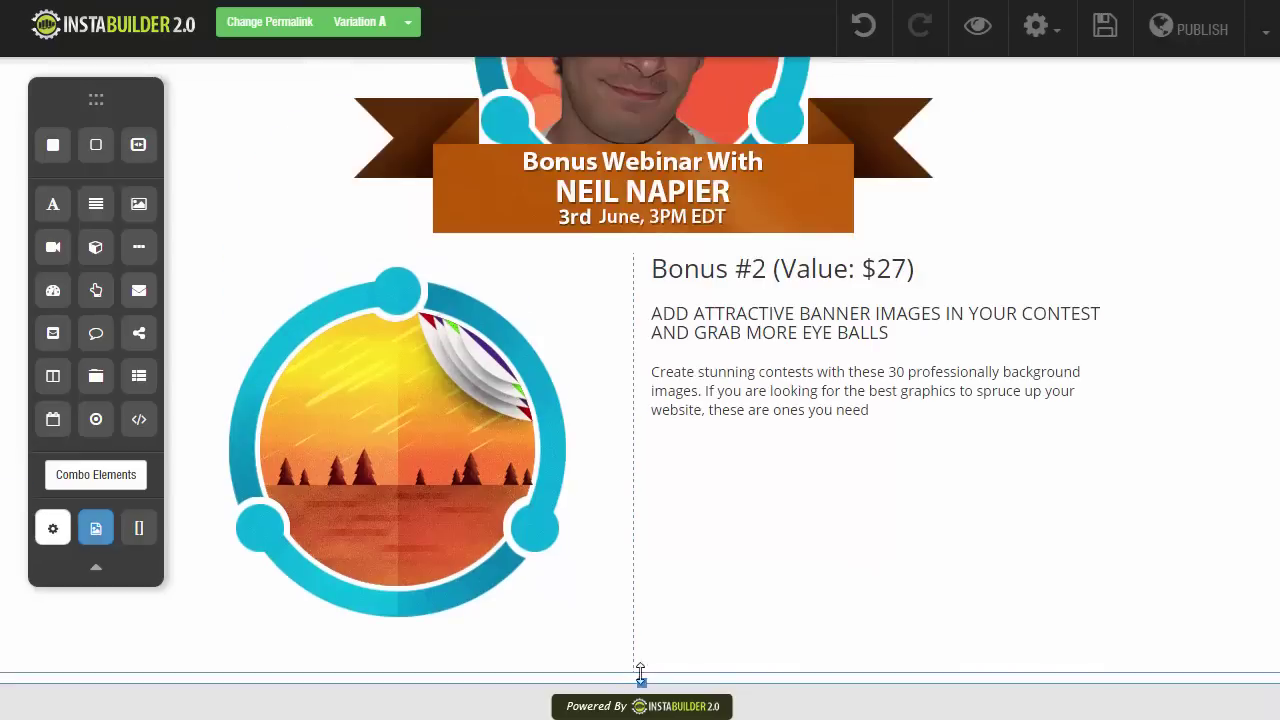
Step: Extend the section's height and insert a centred placeholder title element below the Bonus #2 columns
{"action": "scroll", "coordinate": [646, 576], "scroll_direction": "down", "scroll_amount": 1}
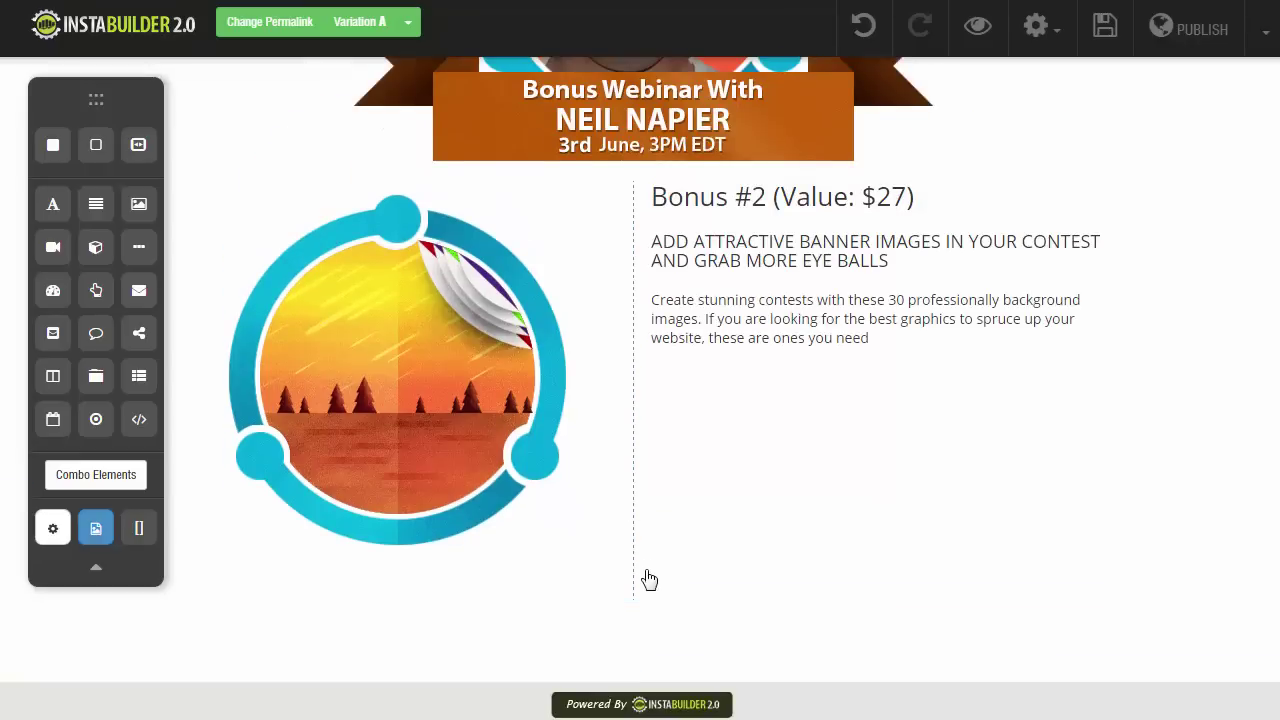
{"action": "left_click_drag", "start_coordinate": [55, 215], "coordinate": [660, 640]}
{"action": "double_click", "coordinate": [491, 663]}
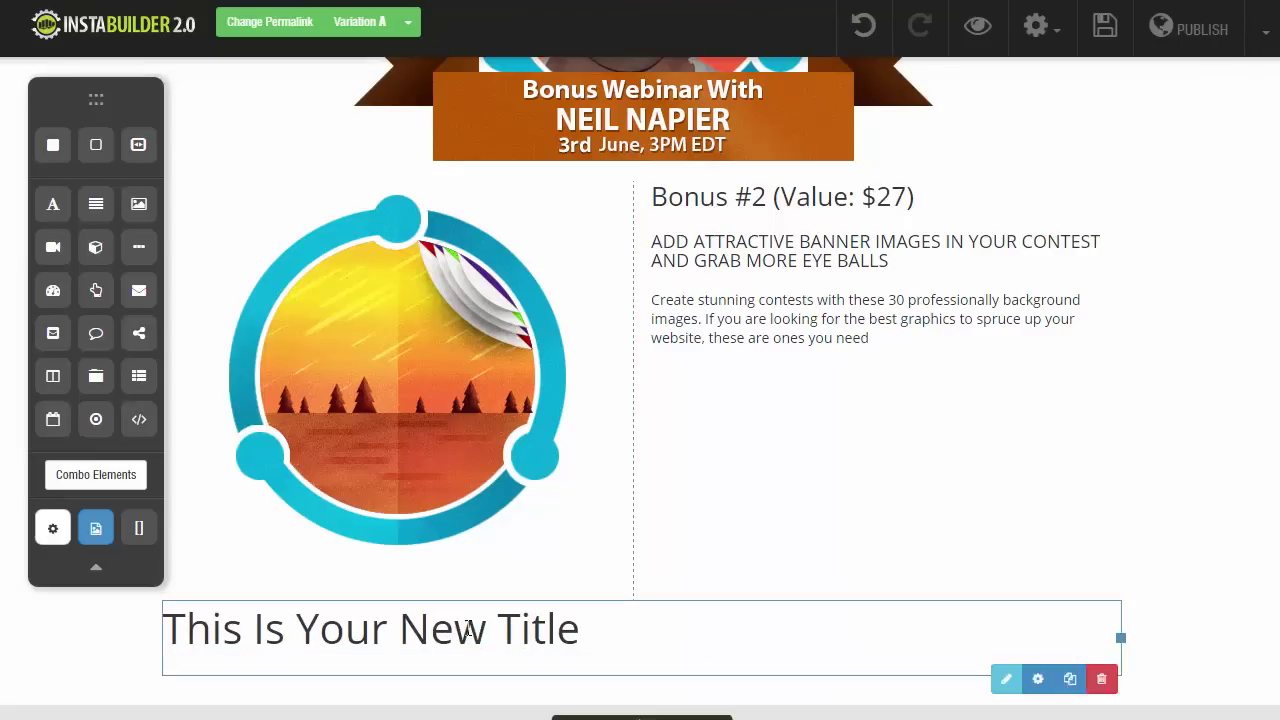
{"action": "left_click", "coordinate": [595, 581]}
{"action": "left_click", "coordinate": [120, 657]}
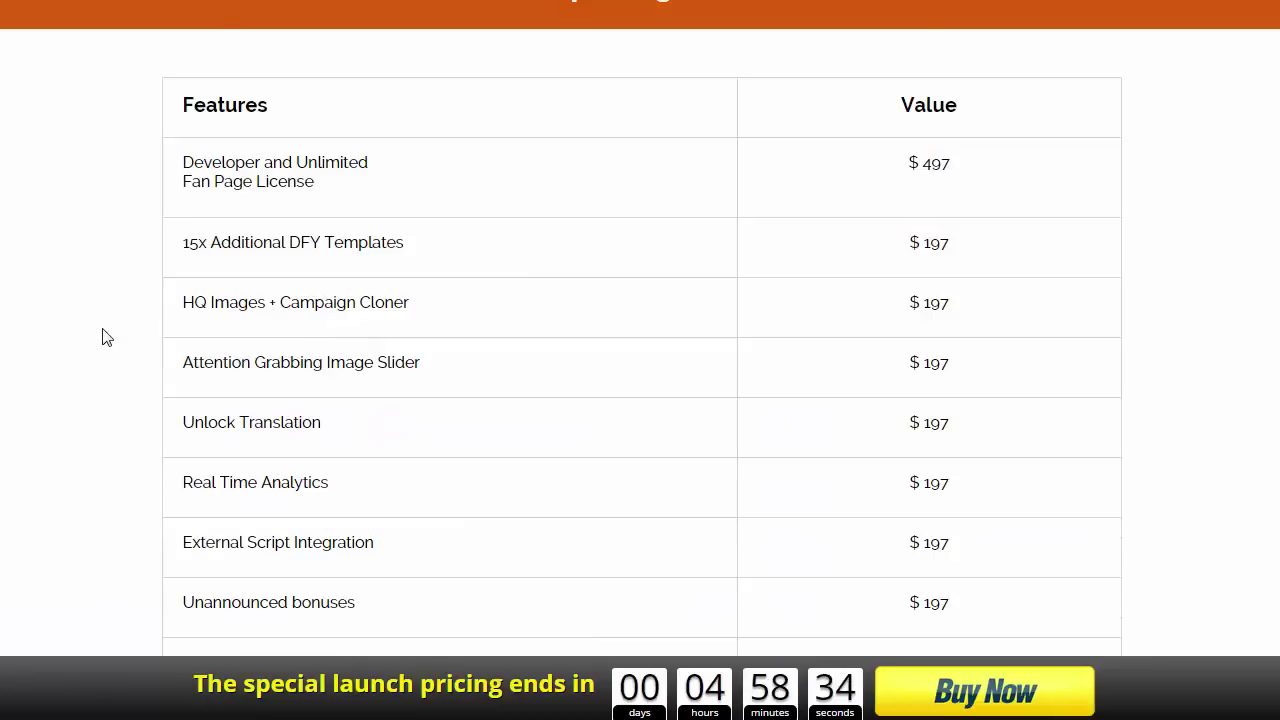
Step: Examine the Features and Value table on the reference page from its header down to the Total row
{"action": "scroll", "coordinate": [112, 332], "scroll_direction": "down", "scroll_amount": 3}
{"action": "scroll", "coordinate": [112, 328], "scroll_direction": "up", "scroll_amount": 3}
{"action": "scroll", "coordinate": [937, 392], "scroll_direction": "down", "scroll_amount": 2}
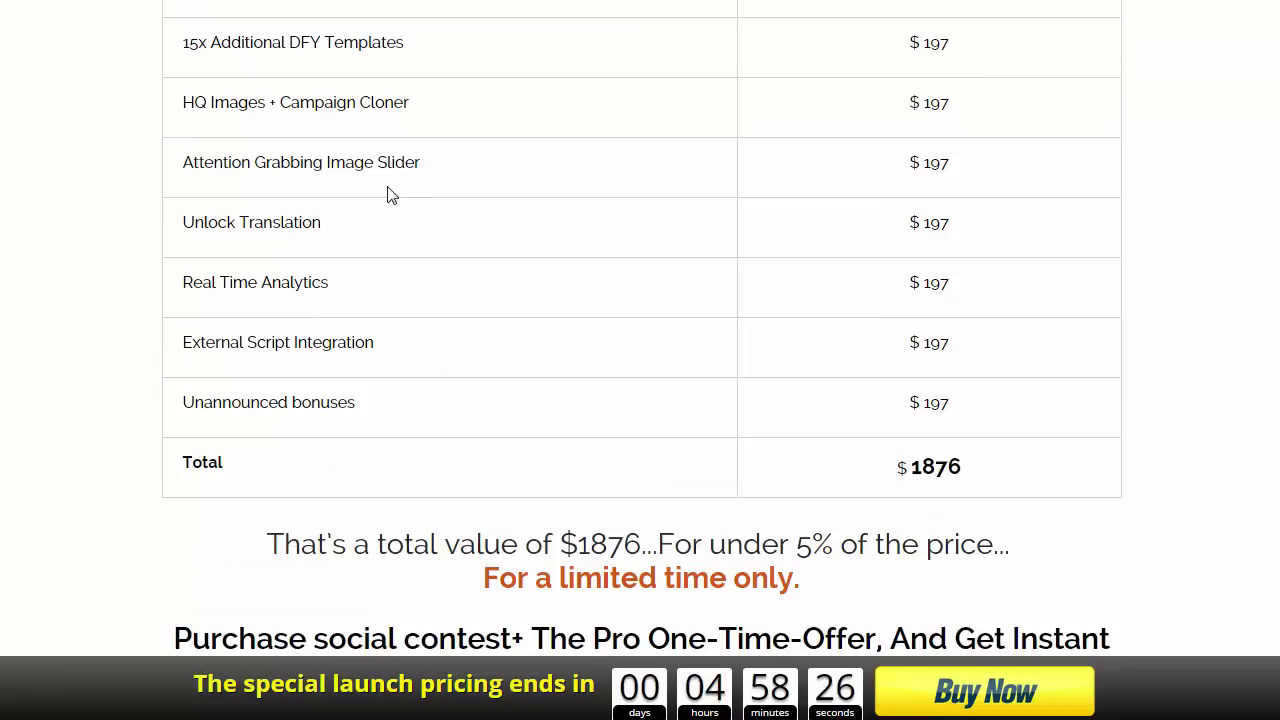
{"action": "scroll", "coordinate": [389, 194], "scroll_direction": "up", "scroll_amount": 3}
{"action": "scroll", "coordinate": [371, 157], "scroll_direction": "down", "scroll_amount": 4}
{"action": "scroll", "coordinate": [455, 361], "scroll_direction": "up", "scroll_amount": 3}
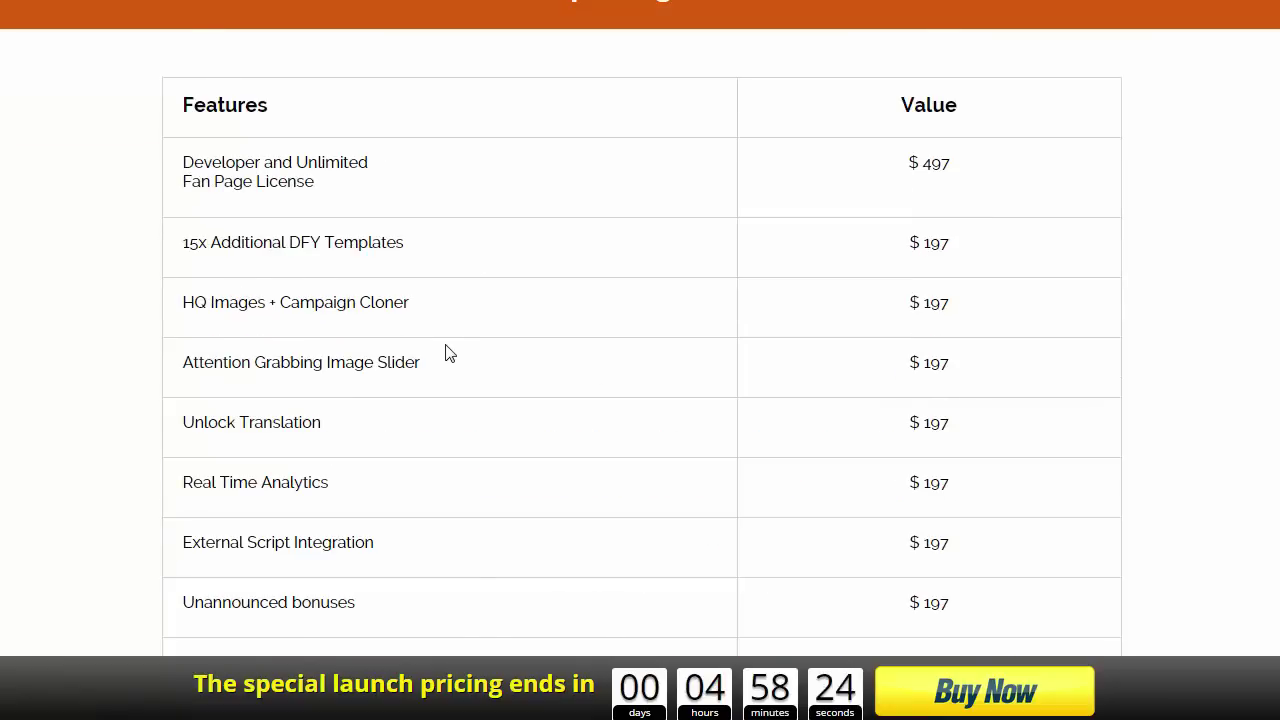
{"action": "scroll", "coordinate": [310, 108], "scroll_direction": "down", "scroll_amount": 1}
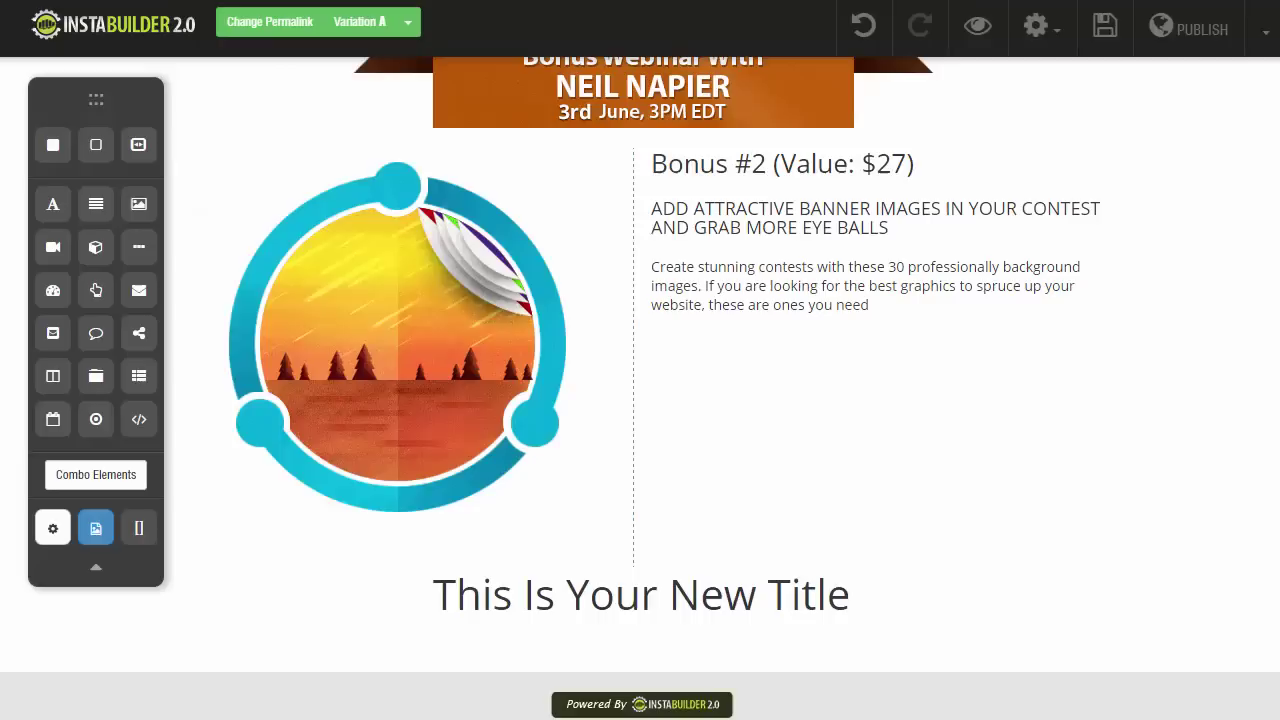
Step: Insert a new section below the placeholder title and place a two-column element in it
{"action": "left_click_drag", "start_coordinate": [98, 147], "coordinate": [622, 703]}
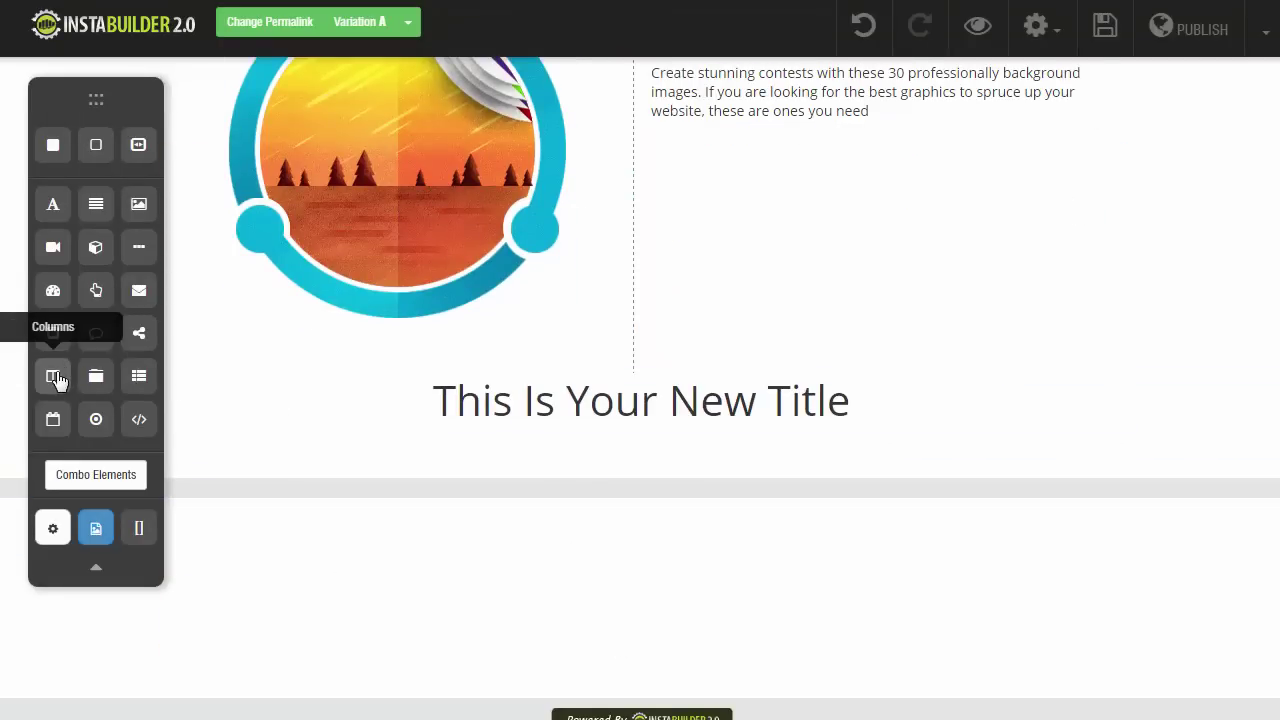
{"action": "left_click_drag", "start_coordinate": [53, 376], "coordinate": [609, 597]}
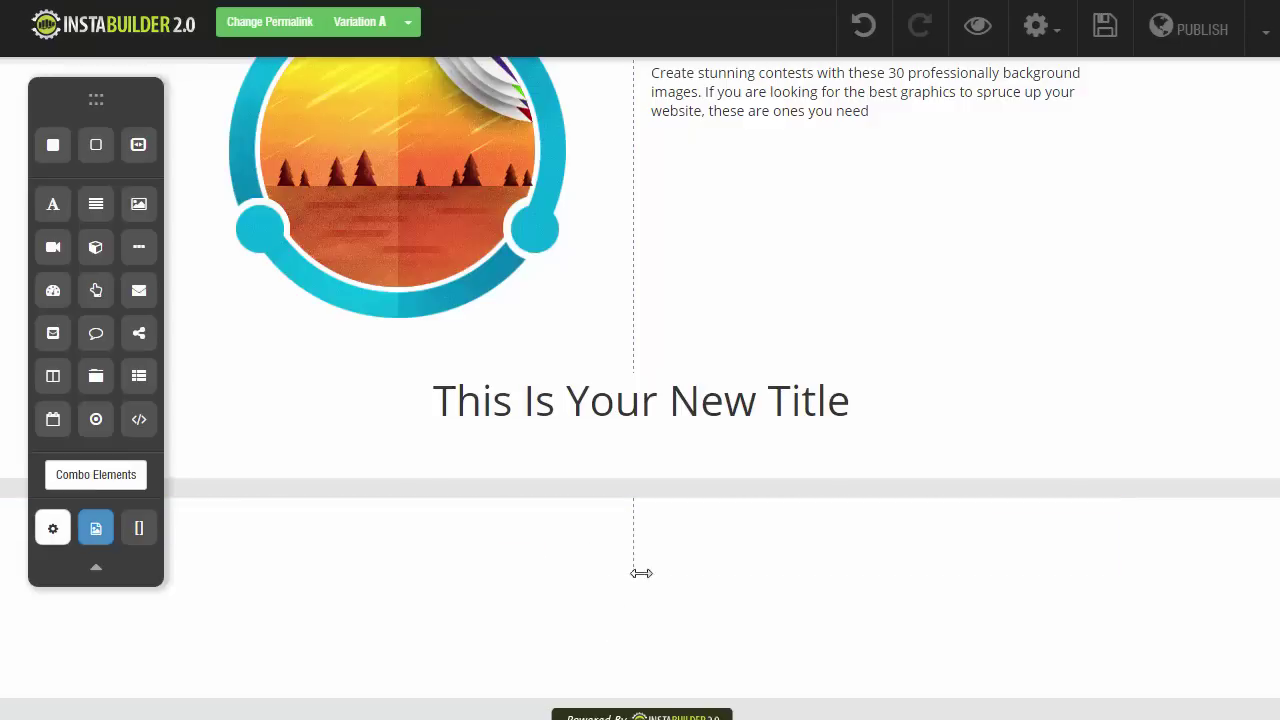
{"action": "left_click", "coordinate": [580, 550]}
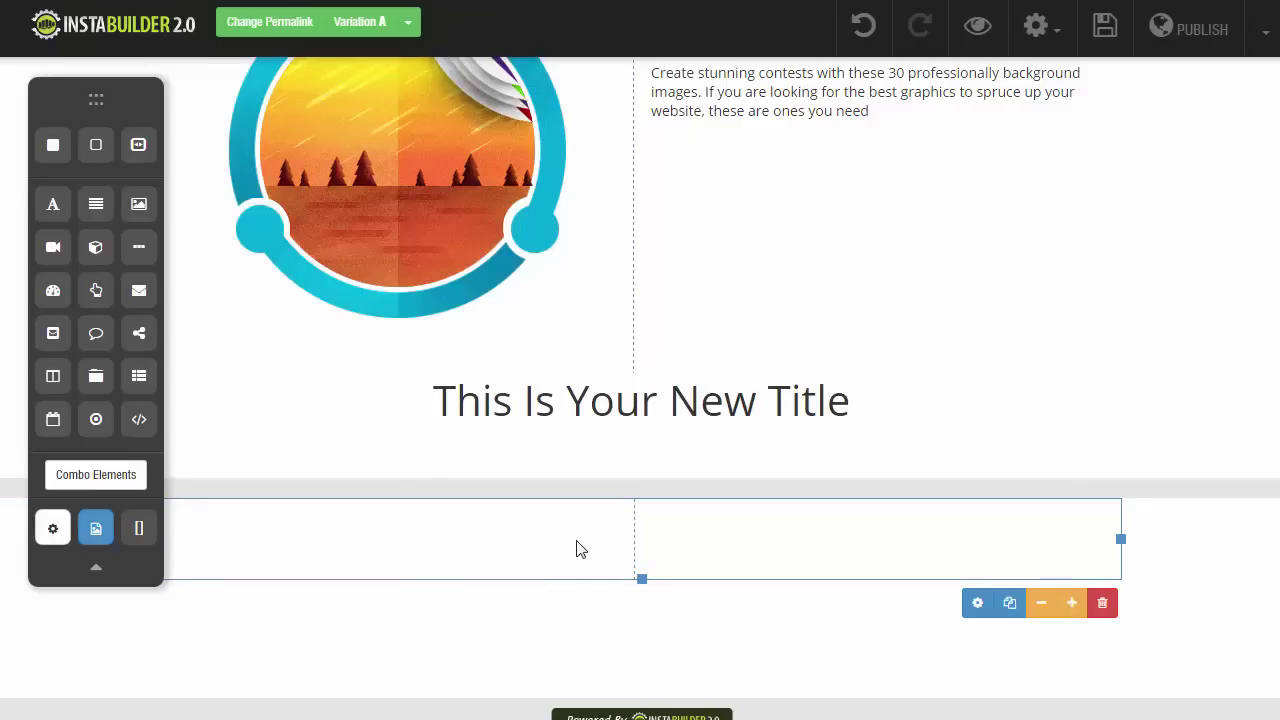
Step: Give the new two-column element a solid border with a thickness of 1 px
{"action": "left_click", "coordinate": [970, 606]}
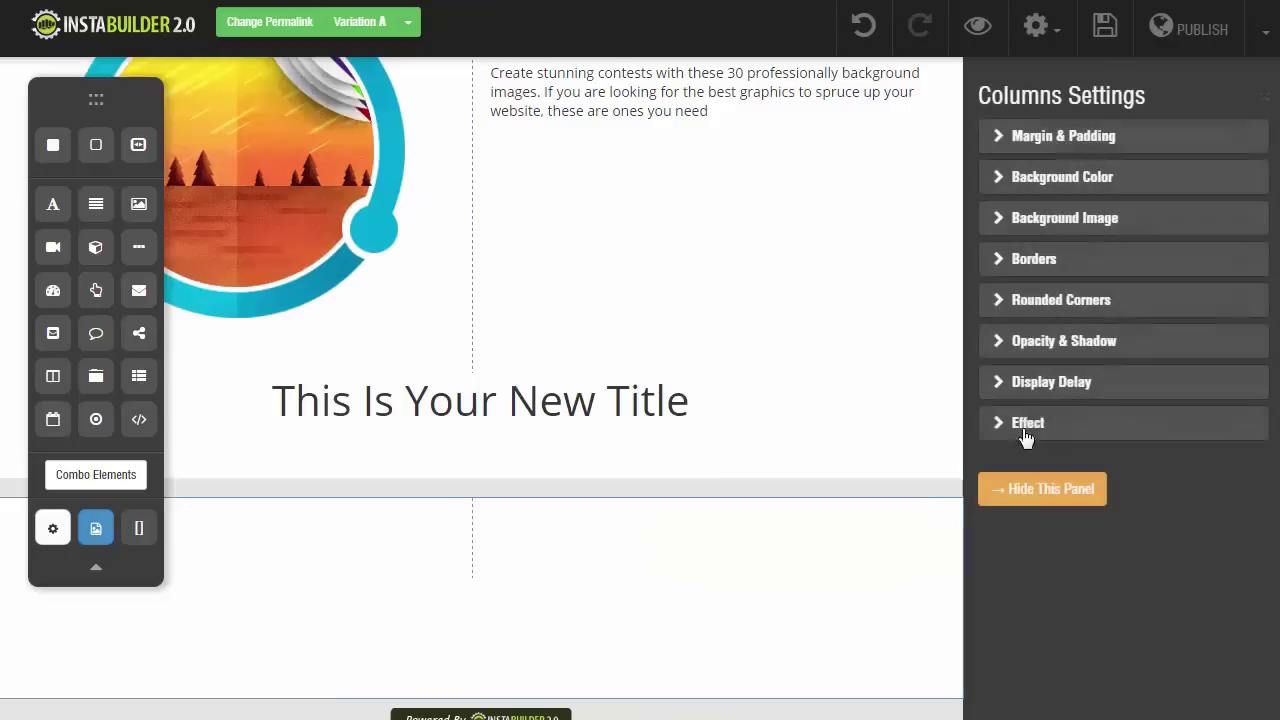
{"action": "left_click", "coordinate": [997, 268]}
{"action": "left_click", "coordinate": [1043, 285]}
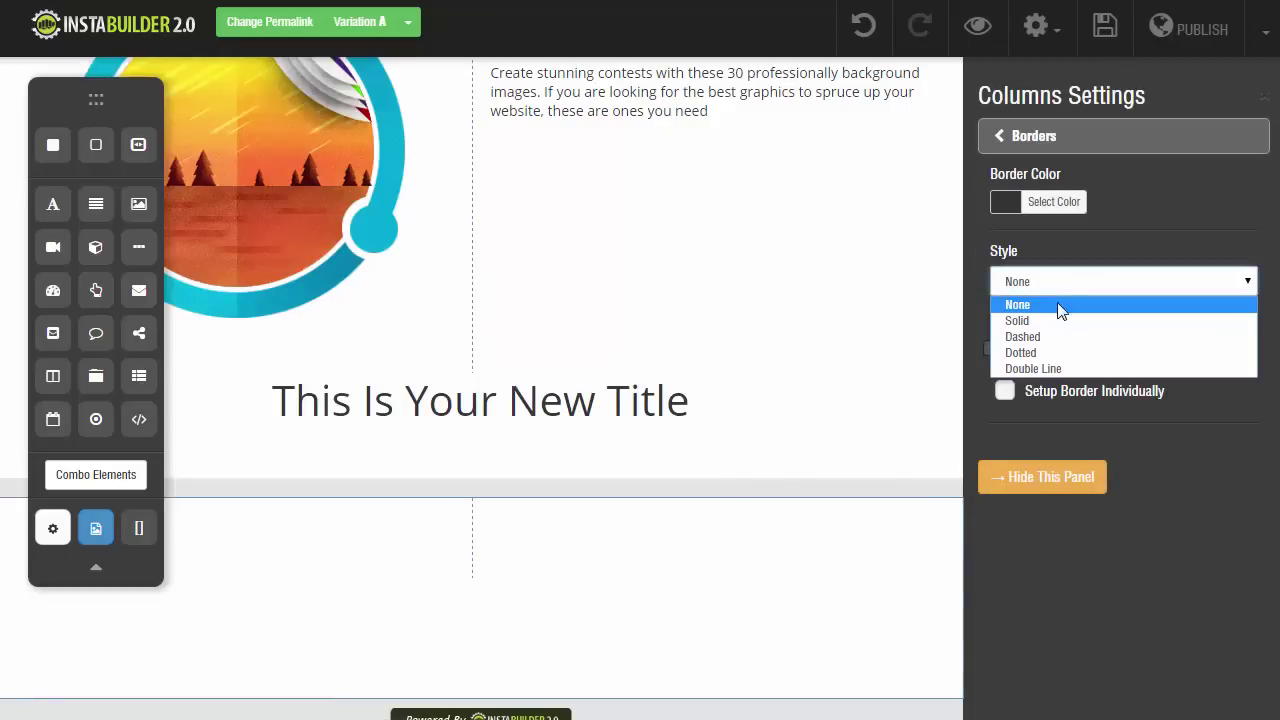
{"action": "left_click", "coordinate": [1060, 318]}
{"action": "double_click", "coordinate": [1195, 337]}
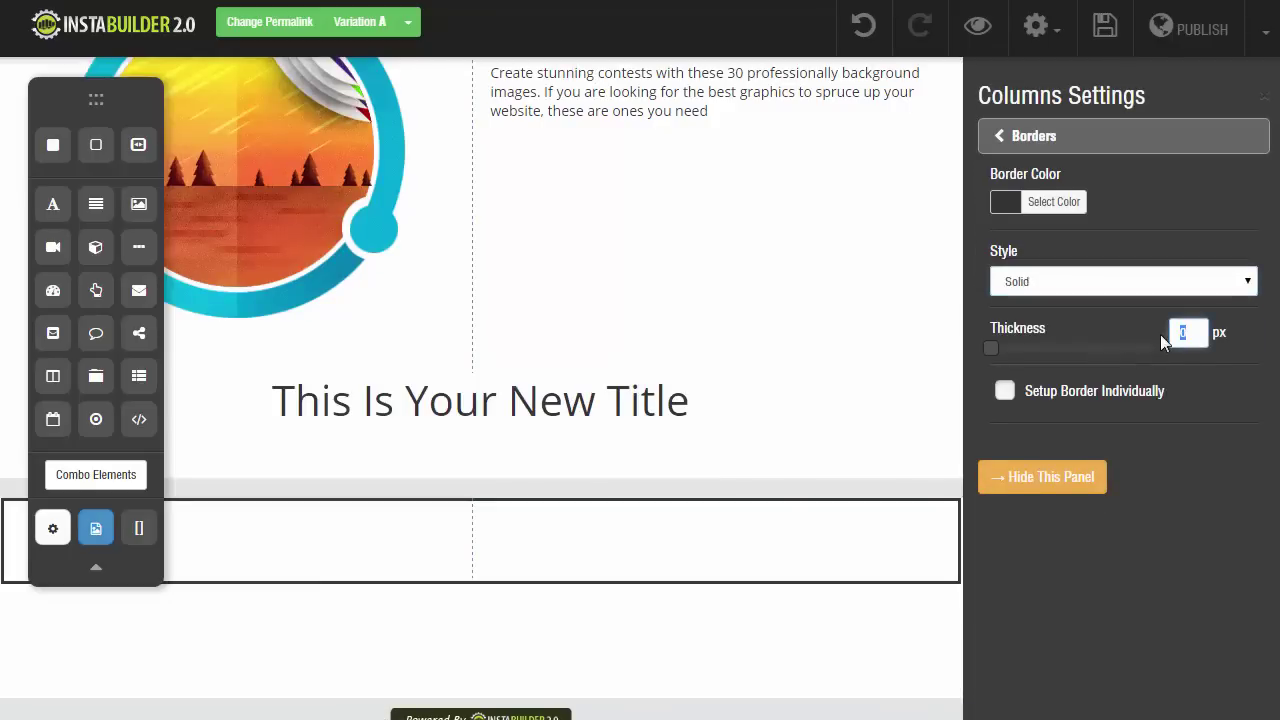
{"action": "type", "text": "1"}
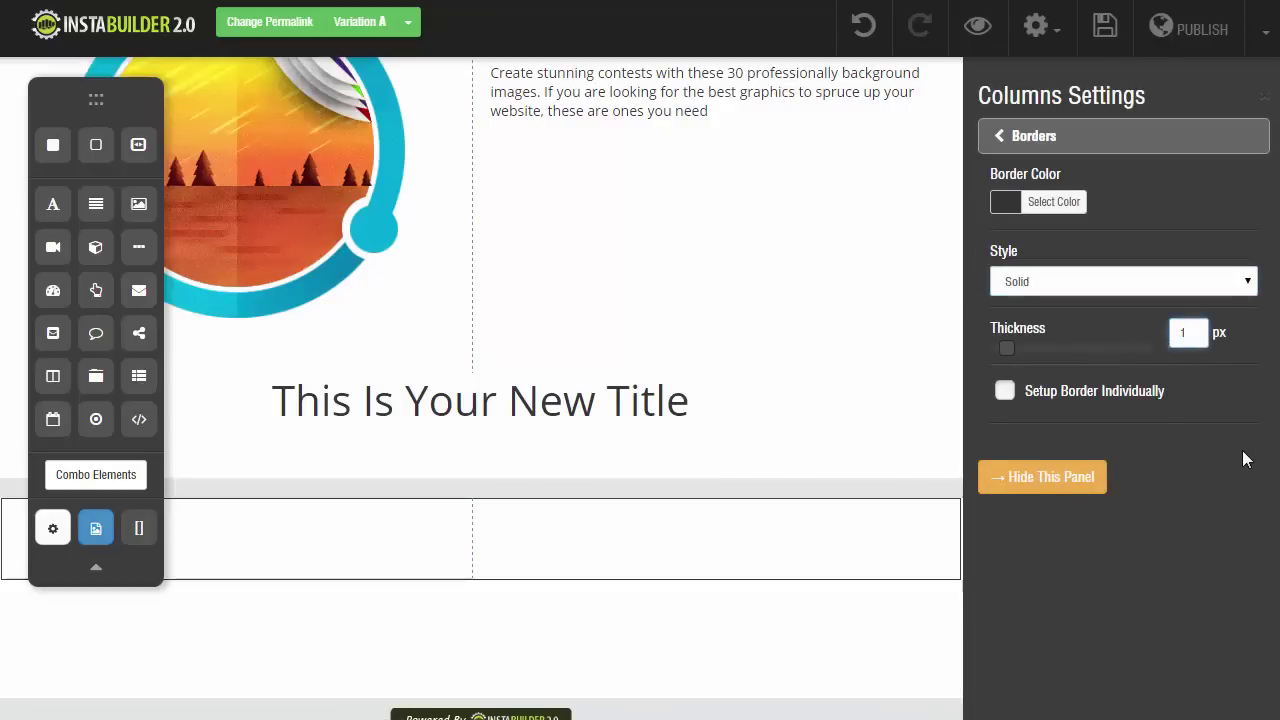
{"action": "left_click", "coordinate": [1069, 480]}
Step: Add a title element reading "Features" to the first column of the bordered row and format it as Heading 3
{"action": "left_click", "coordinate": [379, 550]}
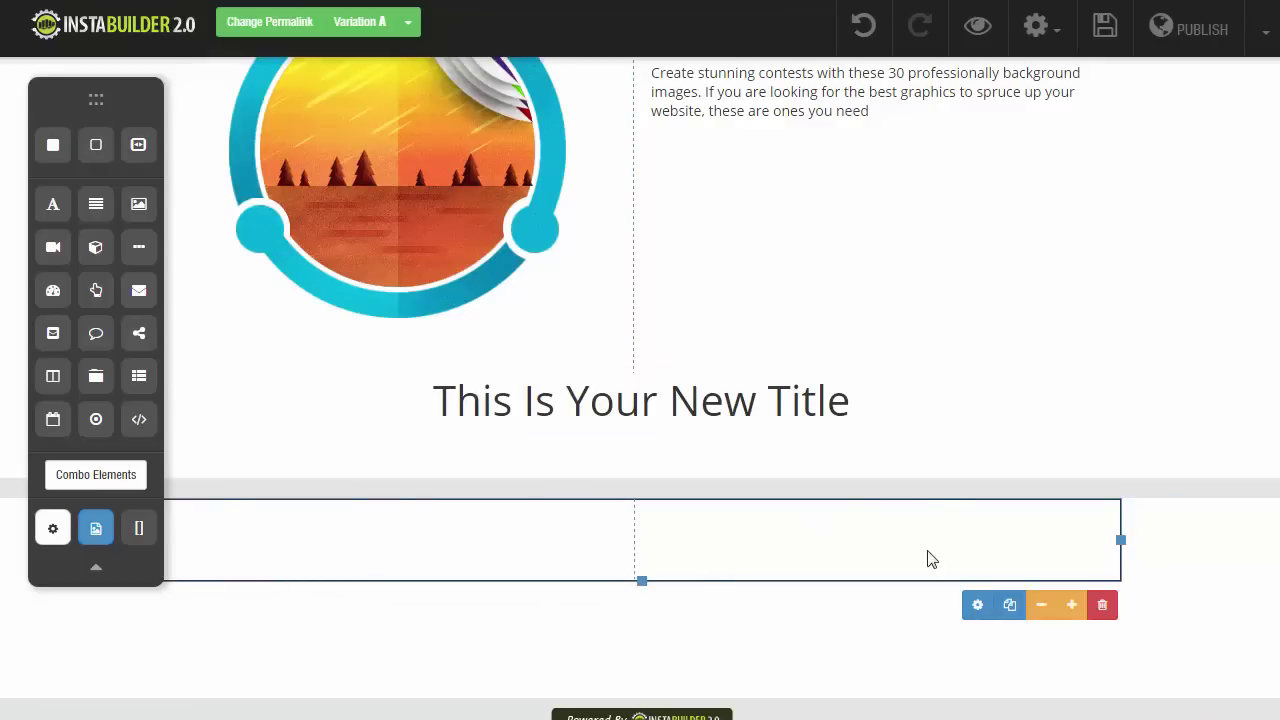
{"action": "left_click_drag", "start_coordinate": [48, 206], "coordinate": [268, 550]}
{"action": "double_click", "coordinate": [400, 535]}
{"action": "type", "text": "Fe"}
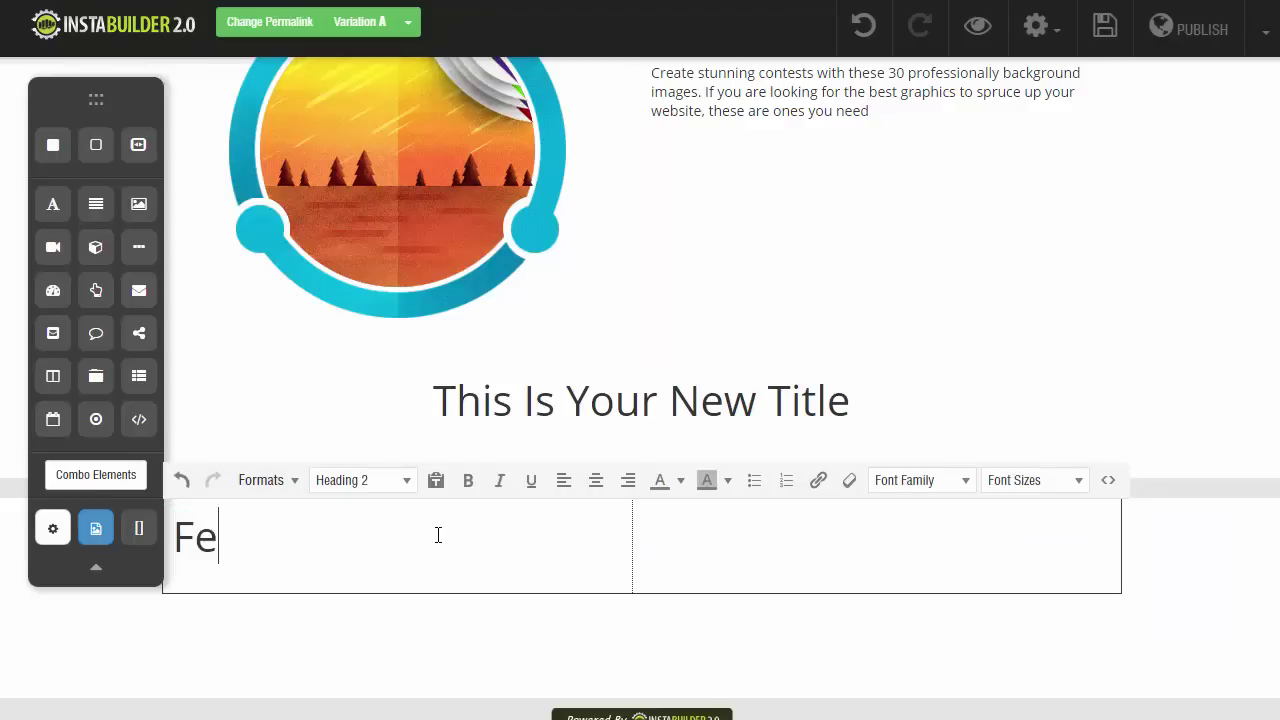
{"action": "type", "text": "atures"}
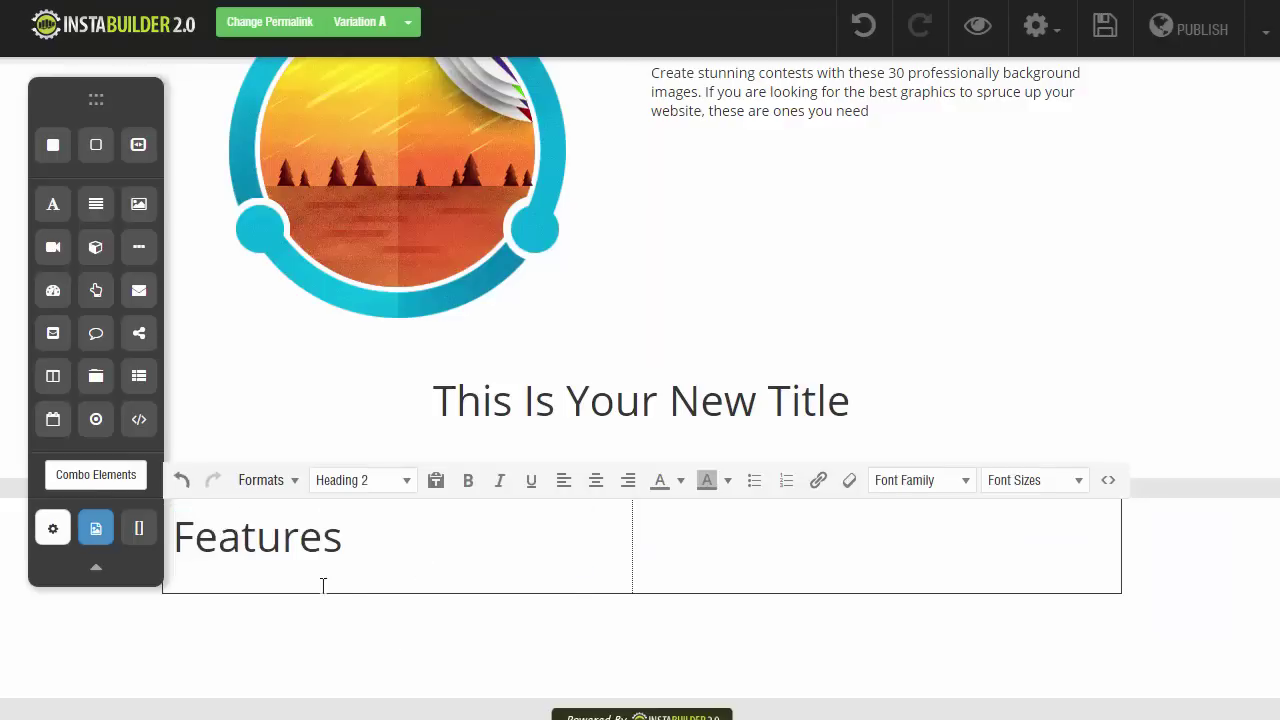
{"action": "double_click", "coordinate": [271, 540]}
{"action": "left_click", "coordinate": [372, 486]}
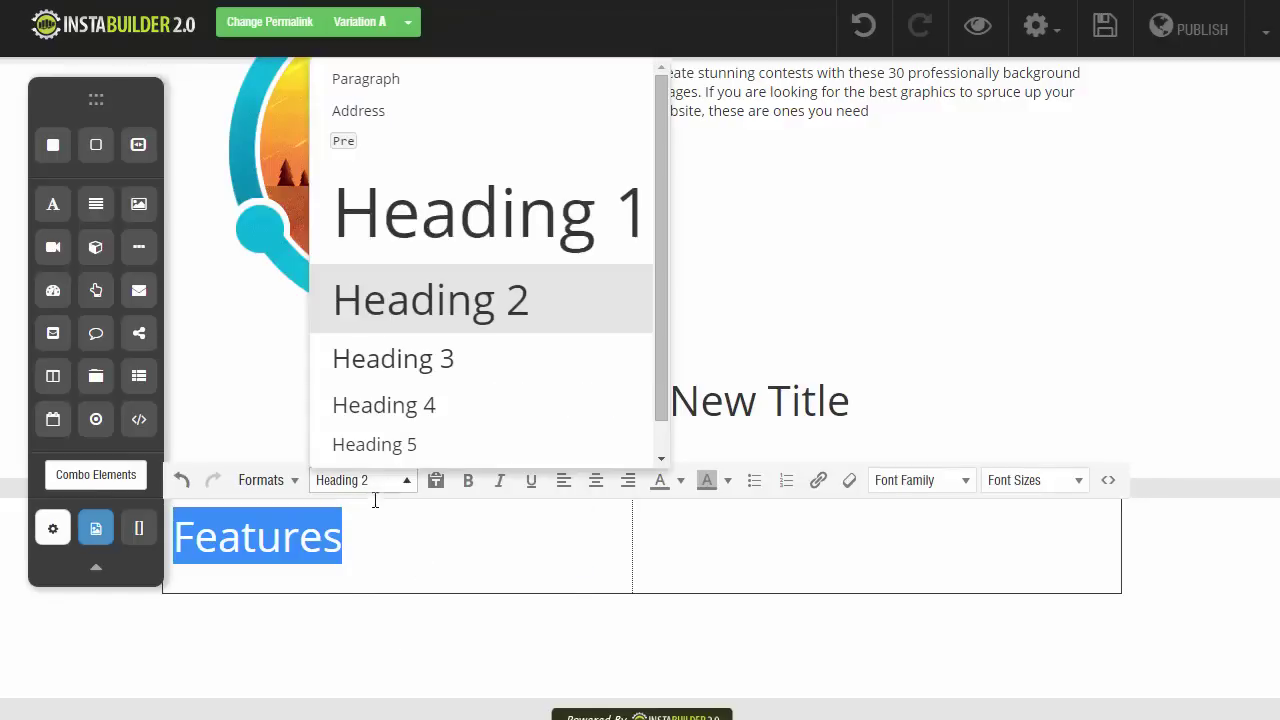
{"action": "left_click", "coordinate": [427, 390]}
{"action": "left_click", "coordinate": [280, 600]}
Step: Add a title element reading "Value" to the second column, format it as Heading 3 and centre it
{"action": "left_click_drag", "start_coordinate": [52, 210], "coordinate": [789, 554]}
{"action": "left_click", "coordinate": [789, 545]}
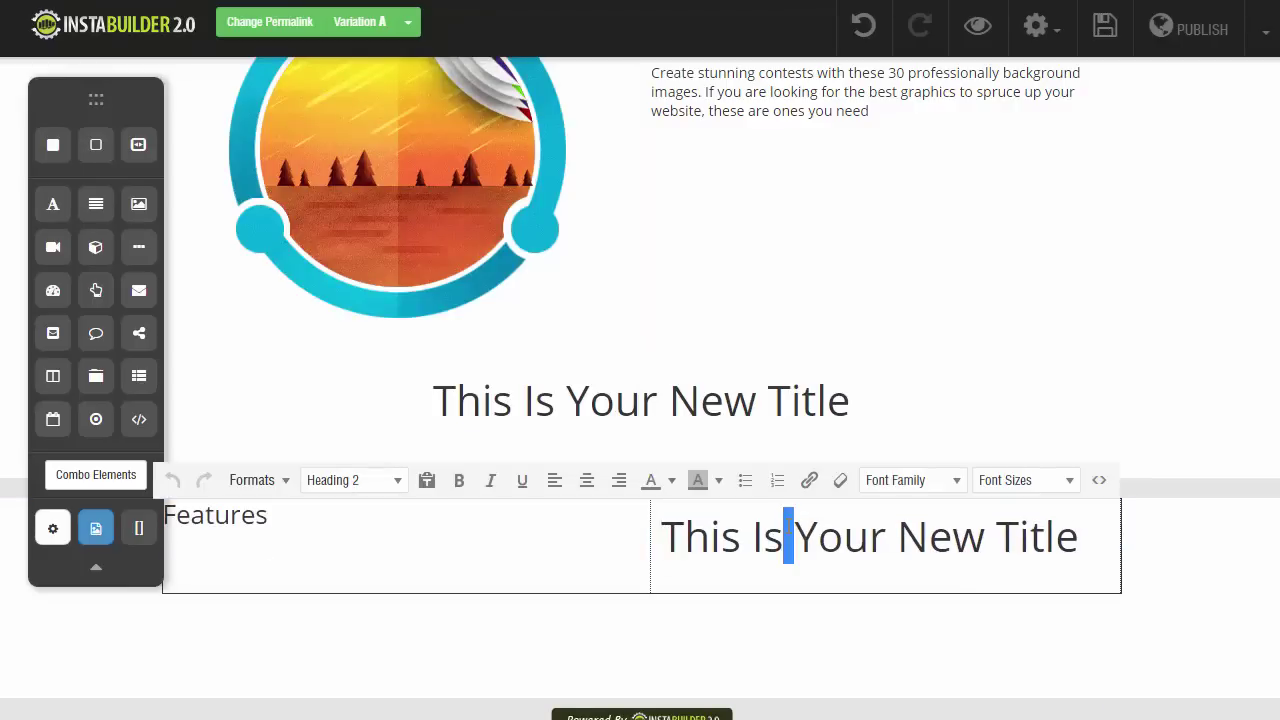
{"action": "triple_click", "coordinate": [789, 540]}
{"action": "type", "text": "Value"}
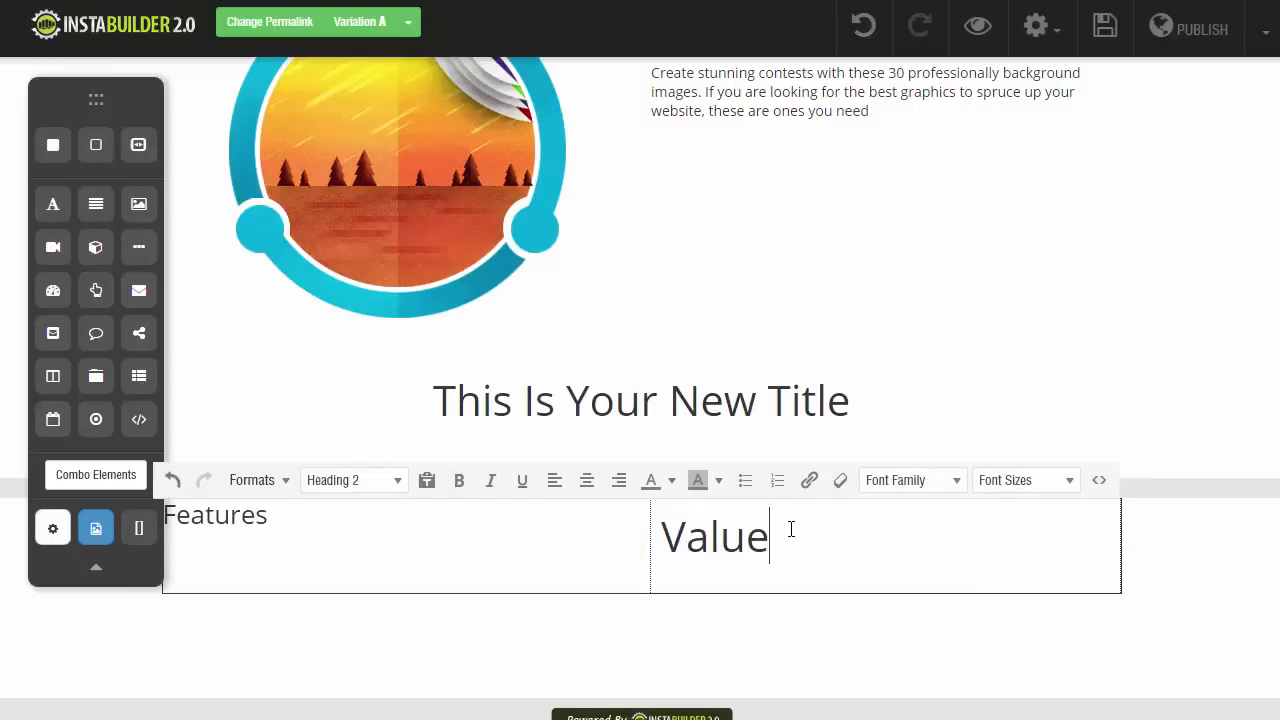
{"action": "double_click", "coordinate": [760, 540]}
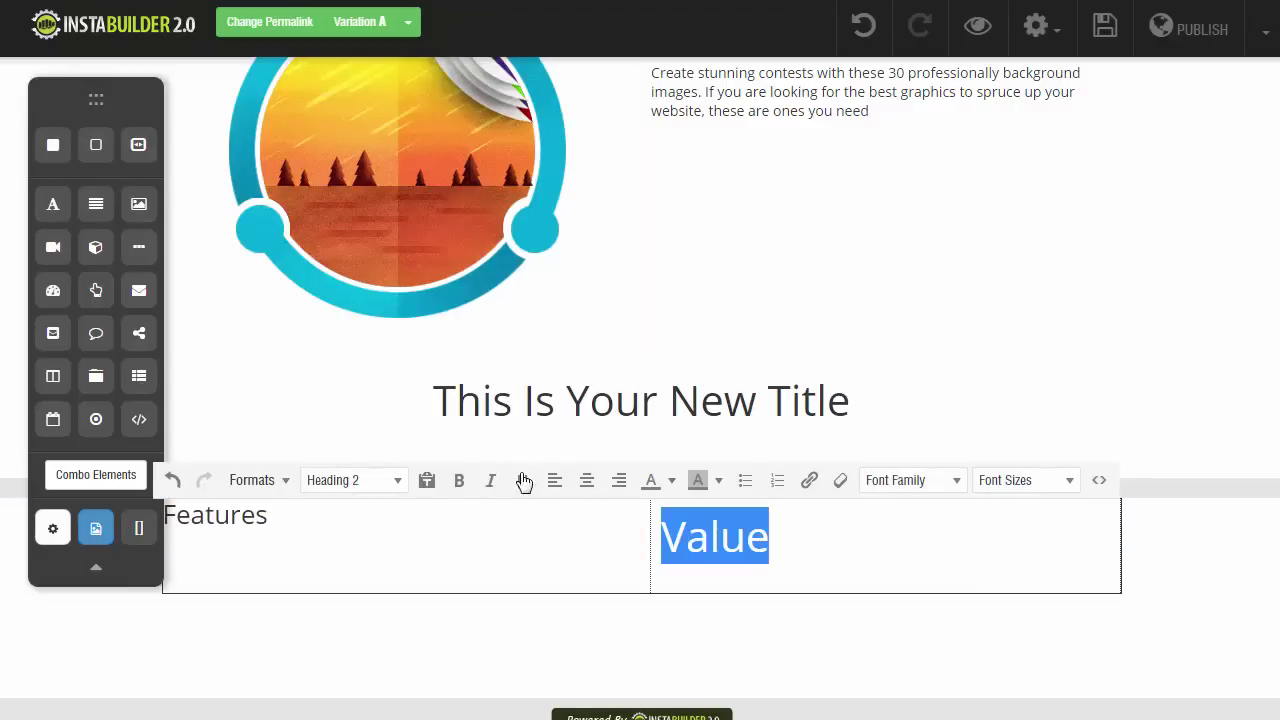
{"action": "left_click", "coordinate": [389, 482]}
{"action": "left_click", "coordinate": [416, 366]}
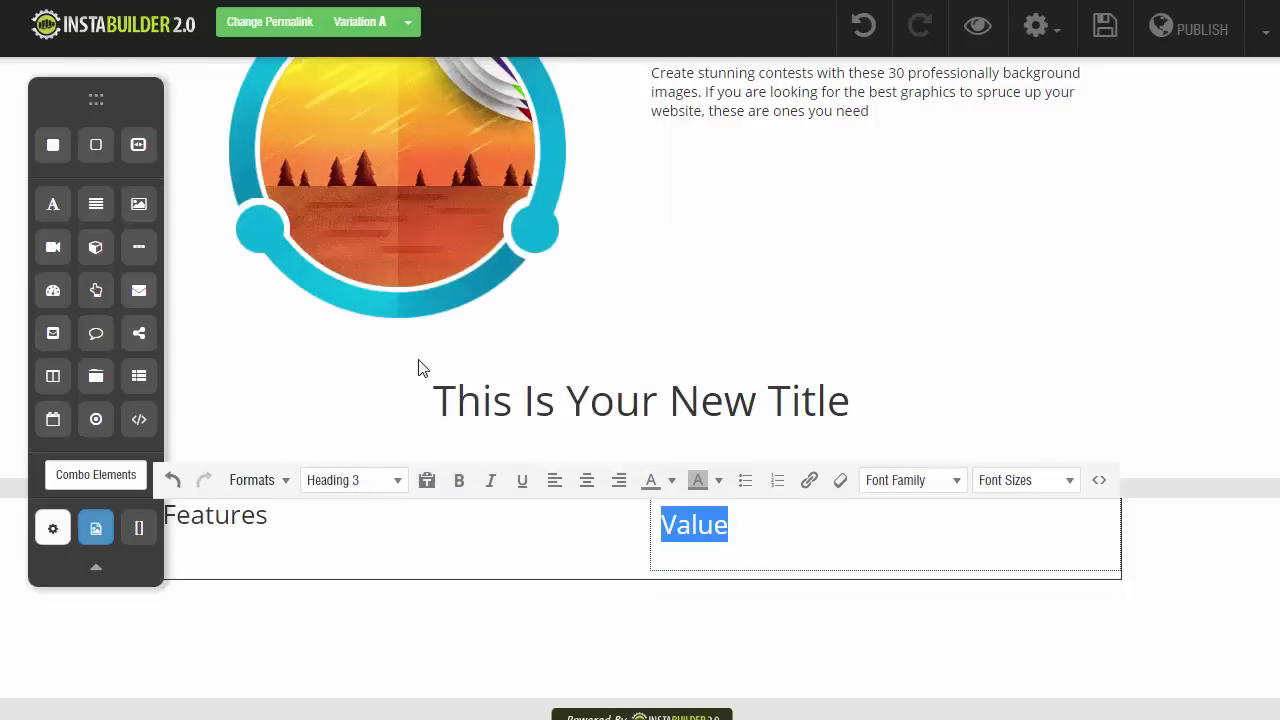
{"action": "left_click", "coordinate": [587, 480]}
{"action": "left_click", "coordinate": [630, 565]}
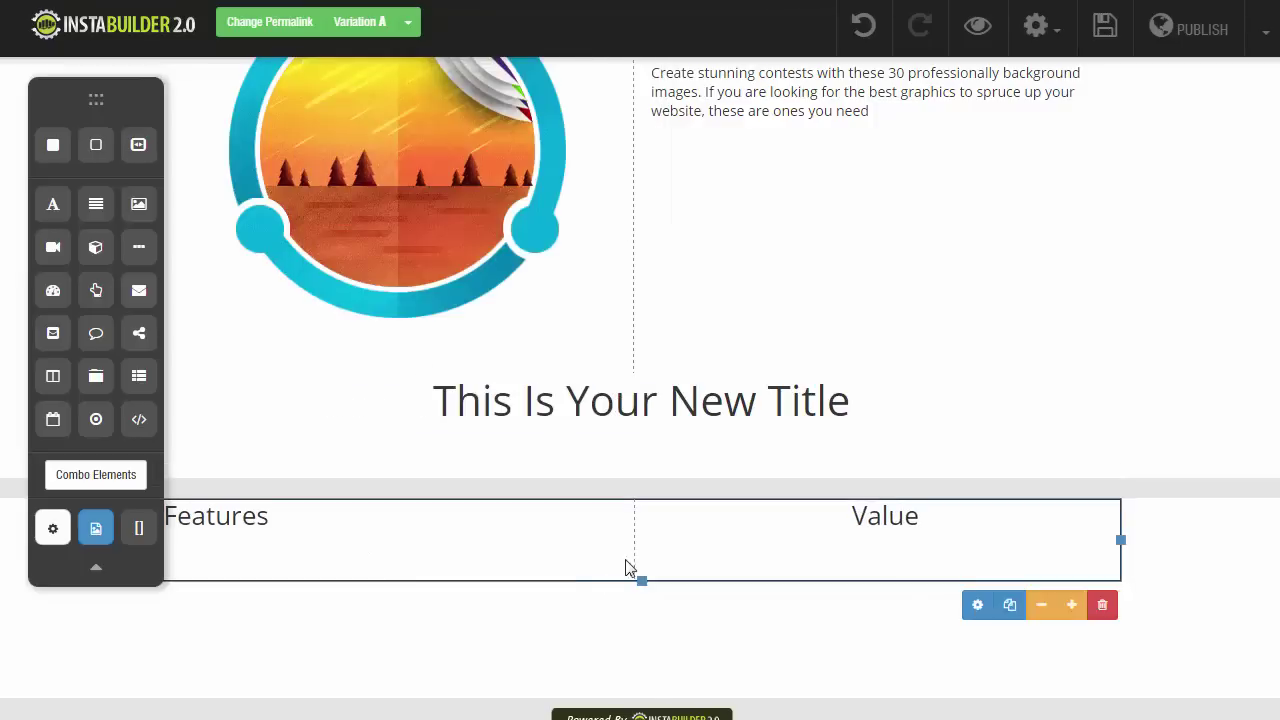
Step: Widen the Features column to about two thirds of the row and duplicate the header row below it
{"action": "left_click_drag", "start_coordinate": [776, 539], "coordinate": [784, 537]}
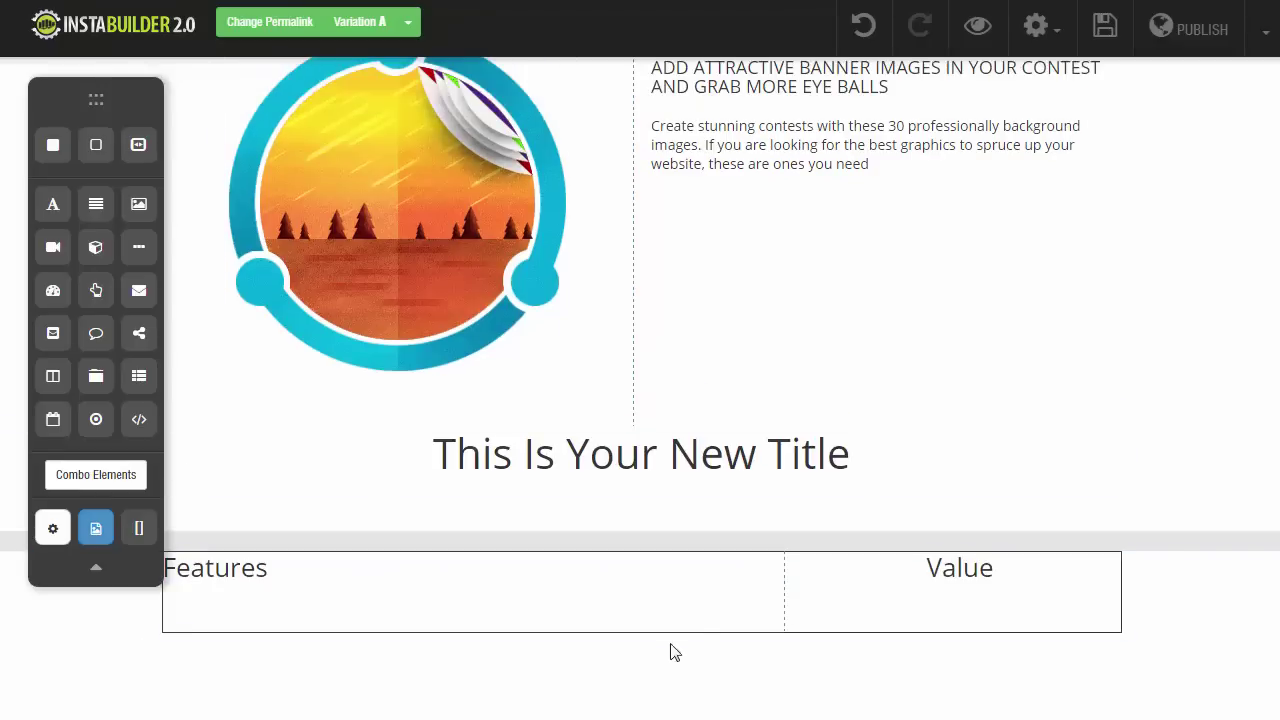
{"action": "mouse_move", "coordinate": [743, 631]}
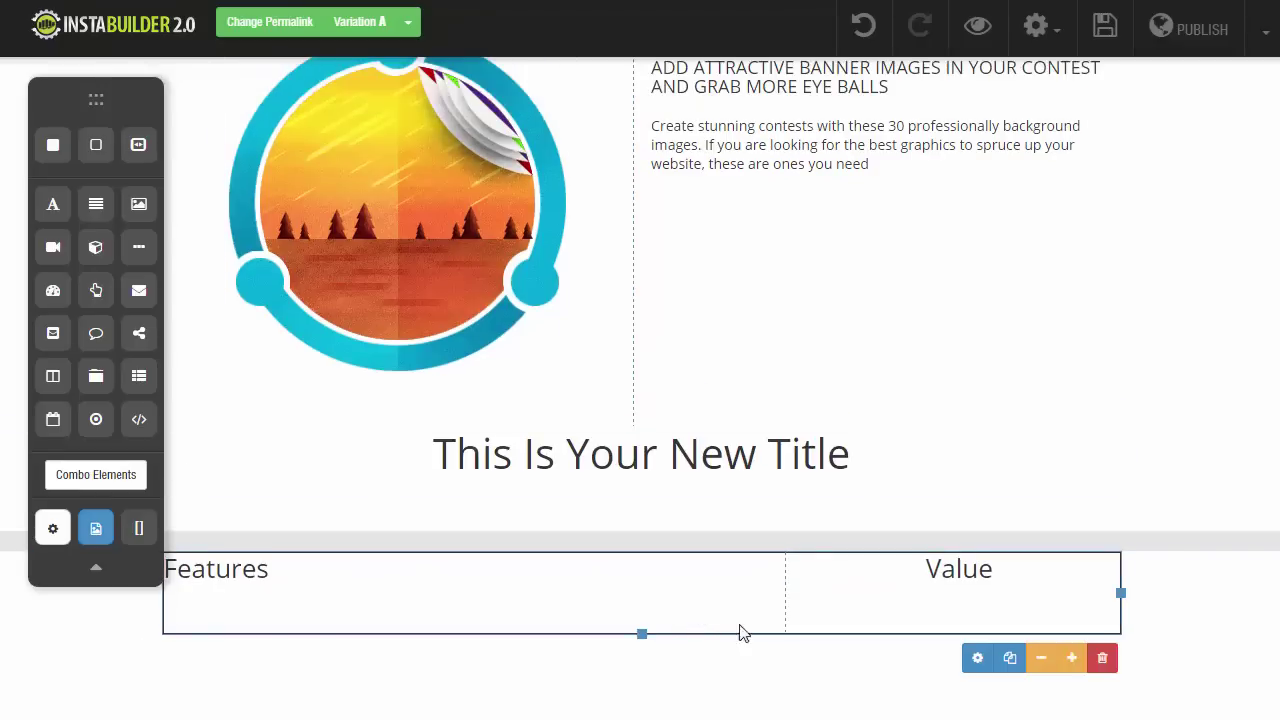
{"action": "left_click", "coordinate": [1009, 658]}
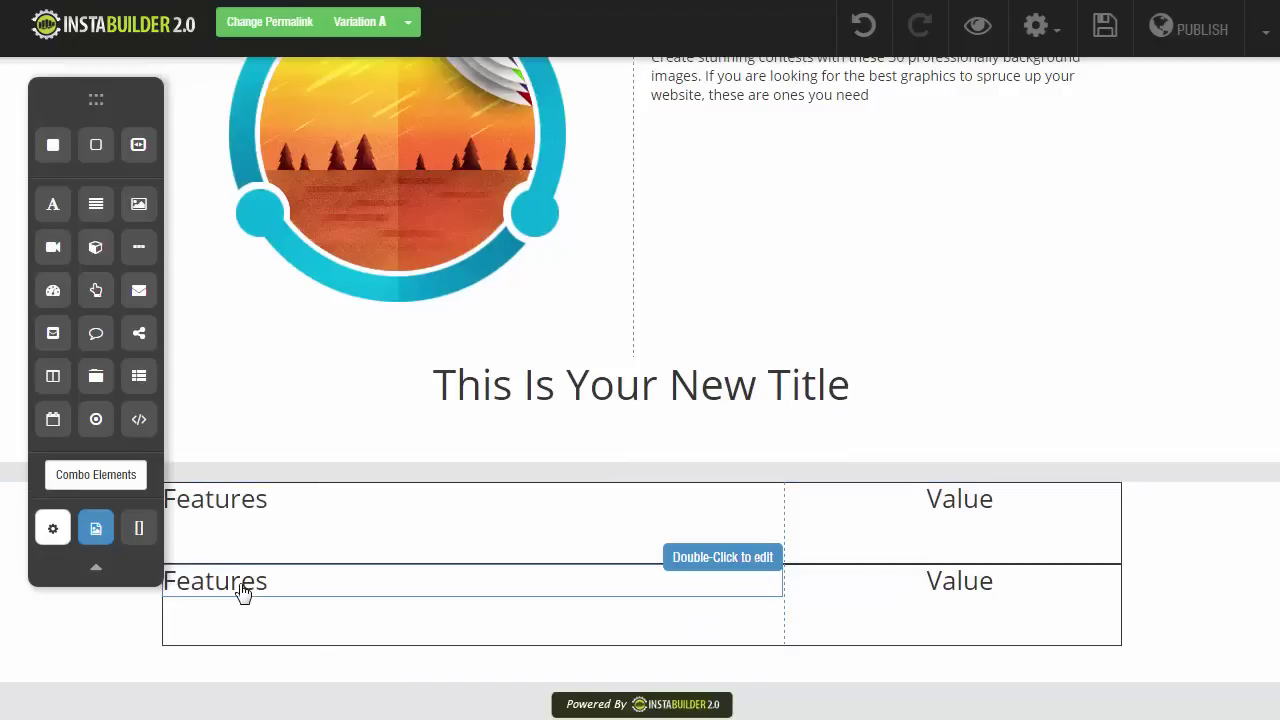
Step: Replace "Features" in the duplicated row with "Developer and Unlimited License" and format it as Heading 5
{"action": "double_click", "coordinate": [243, 592]}
{"action": "double_click", "coordinate": [241, 590]}
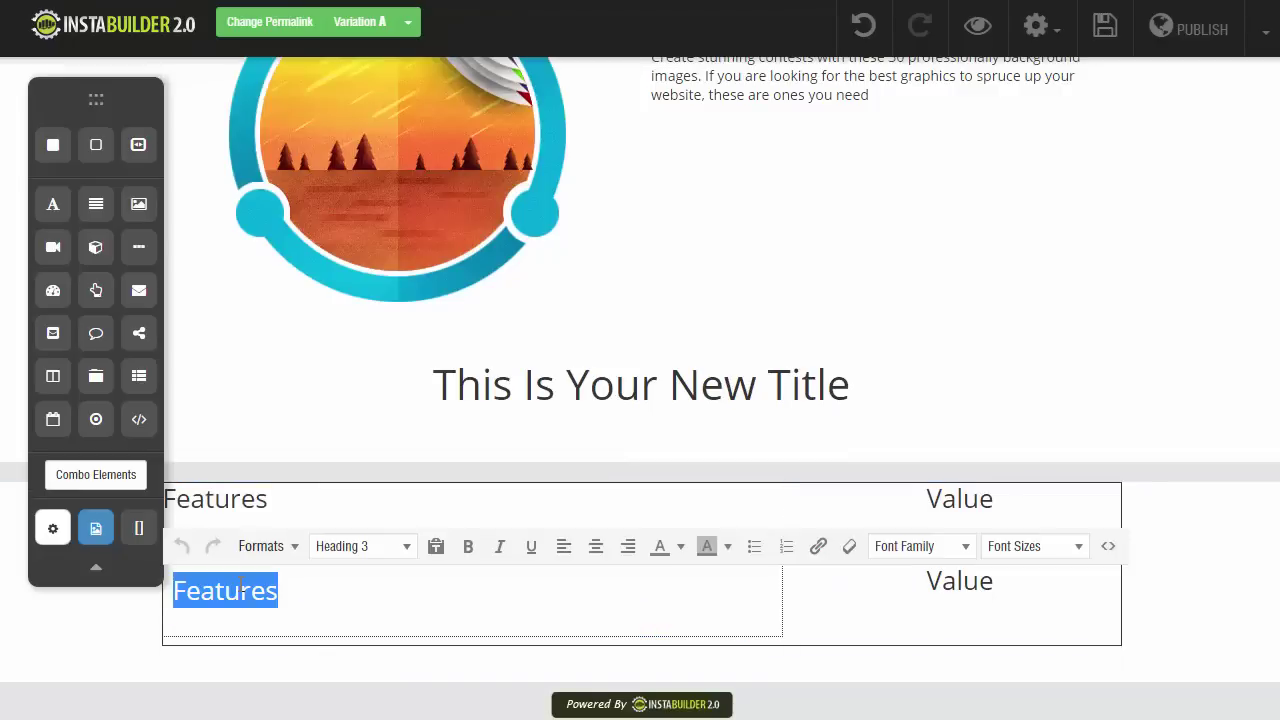
{"action": "type", "text": "Developer and U"}
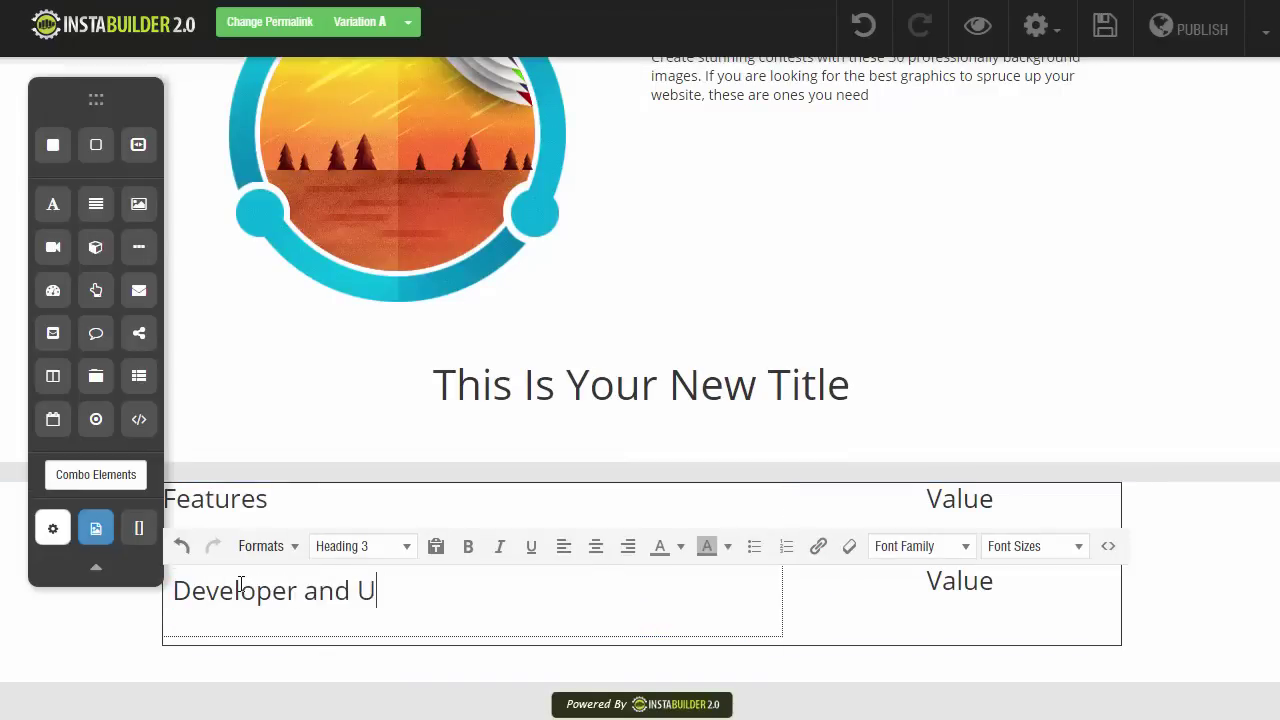
{"action": "type", "text": "nlimited License"}
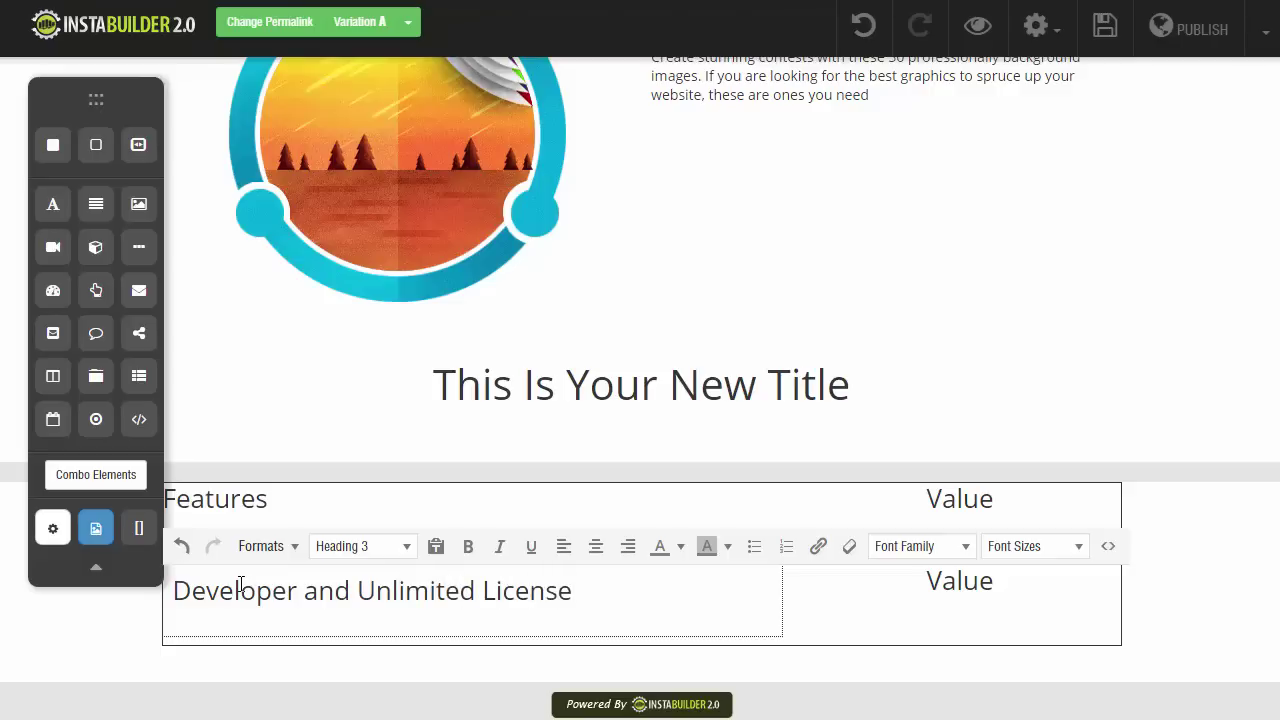
{"action": "triple_click", "coordinate": [240, 585]}
{"action": "left_click", "coordinate": [357, 547]}
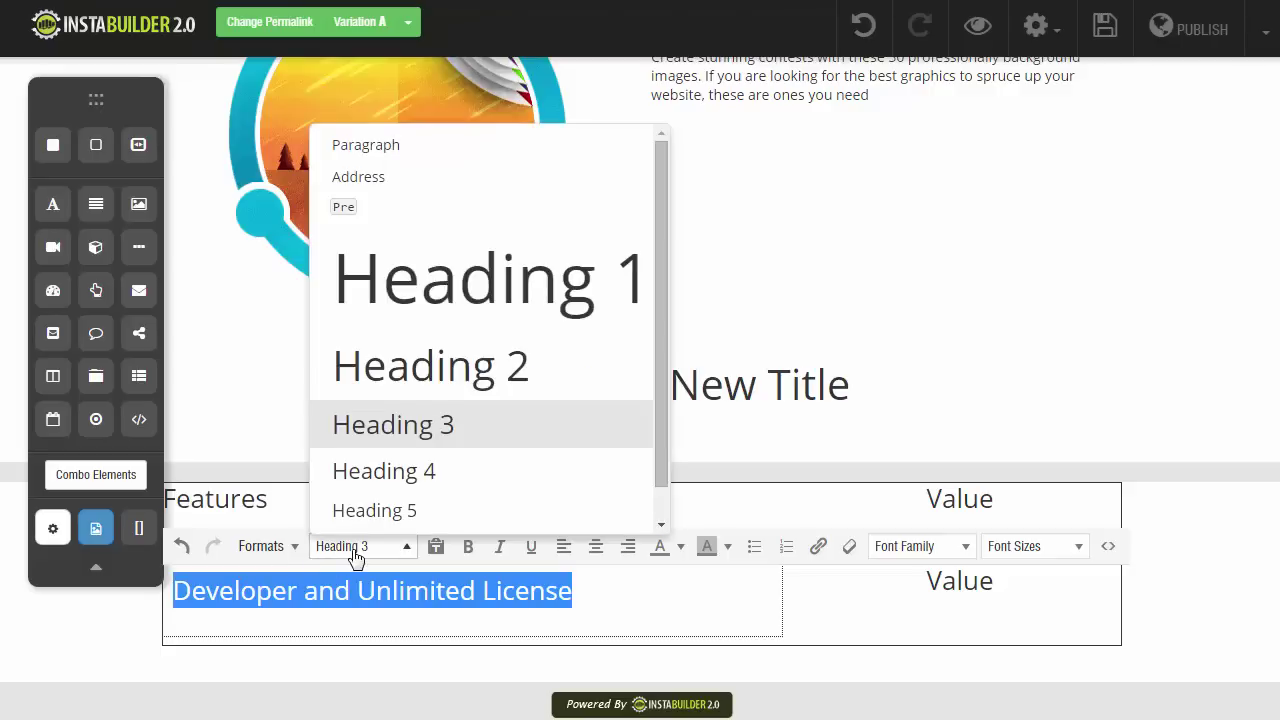
{"action": "left_click", "coordinate": [400, 486]}
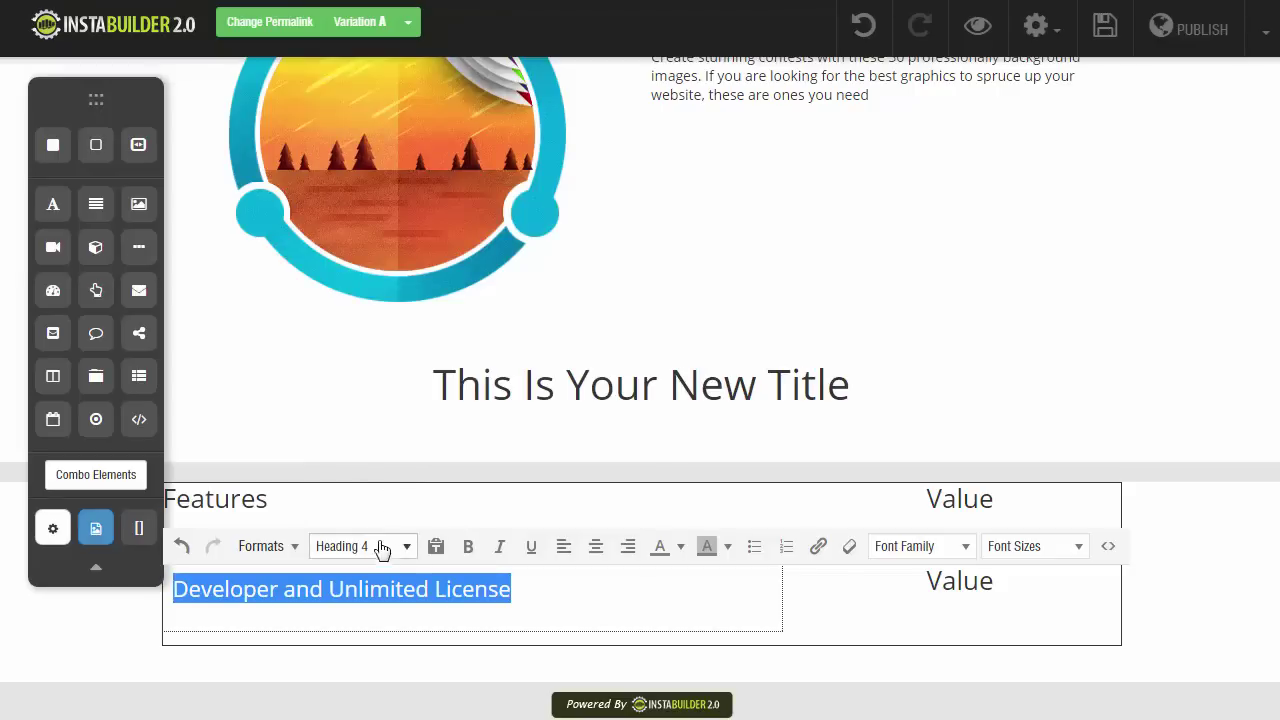
{"action": "left_click", "coordinate": [380, 547]}
{"action": "left_click", "coordinate": [372, 509]}
Step: Replace "Value" in the second row with "$497" in Heading 5, and try to duplicate that row
{"action": "double_click", "coordinate": [975, 584]}
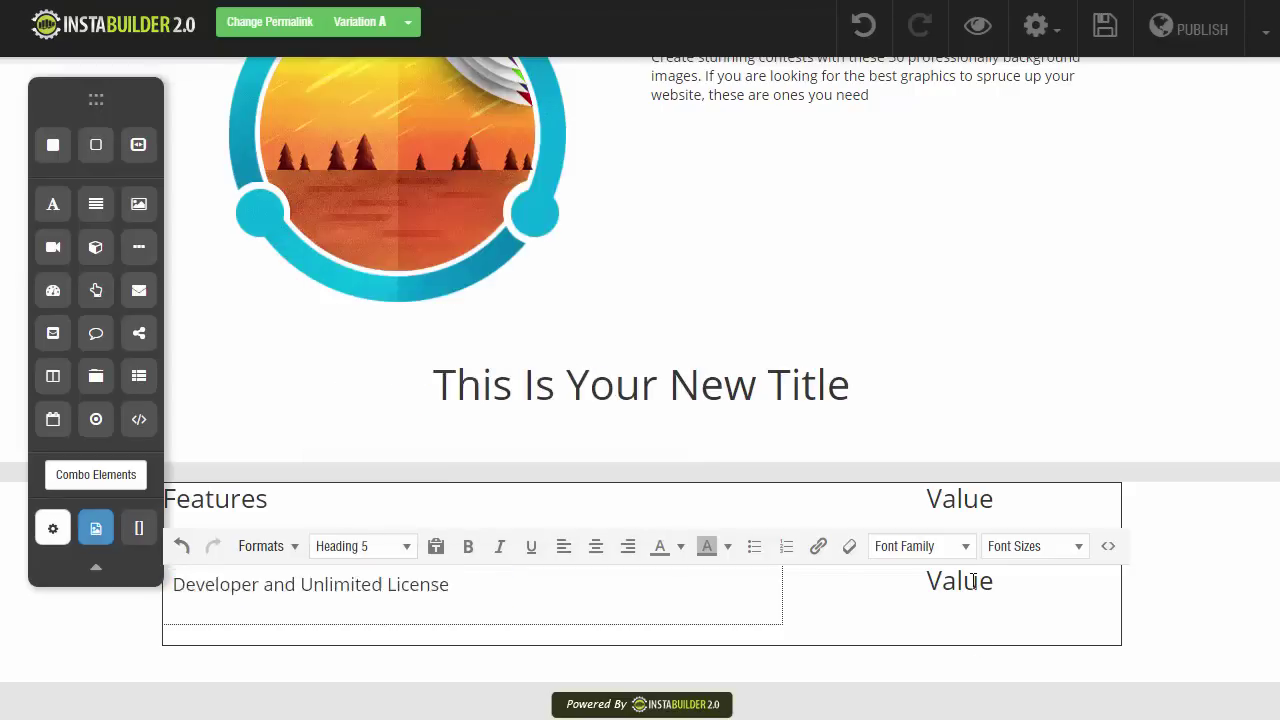
{"action": "type", "text": "$497"}
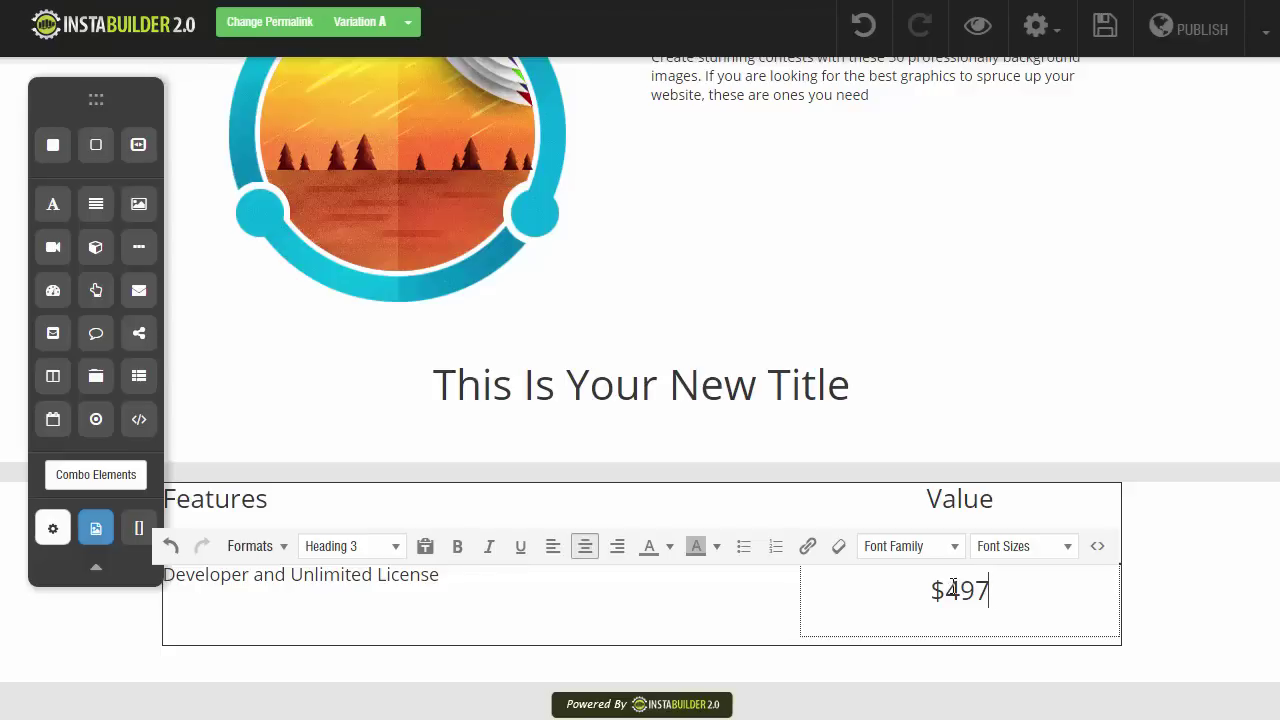
{"action": "key", "text": "ctrl+a"}
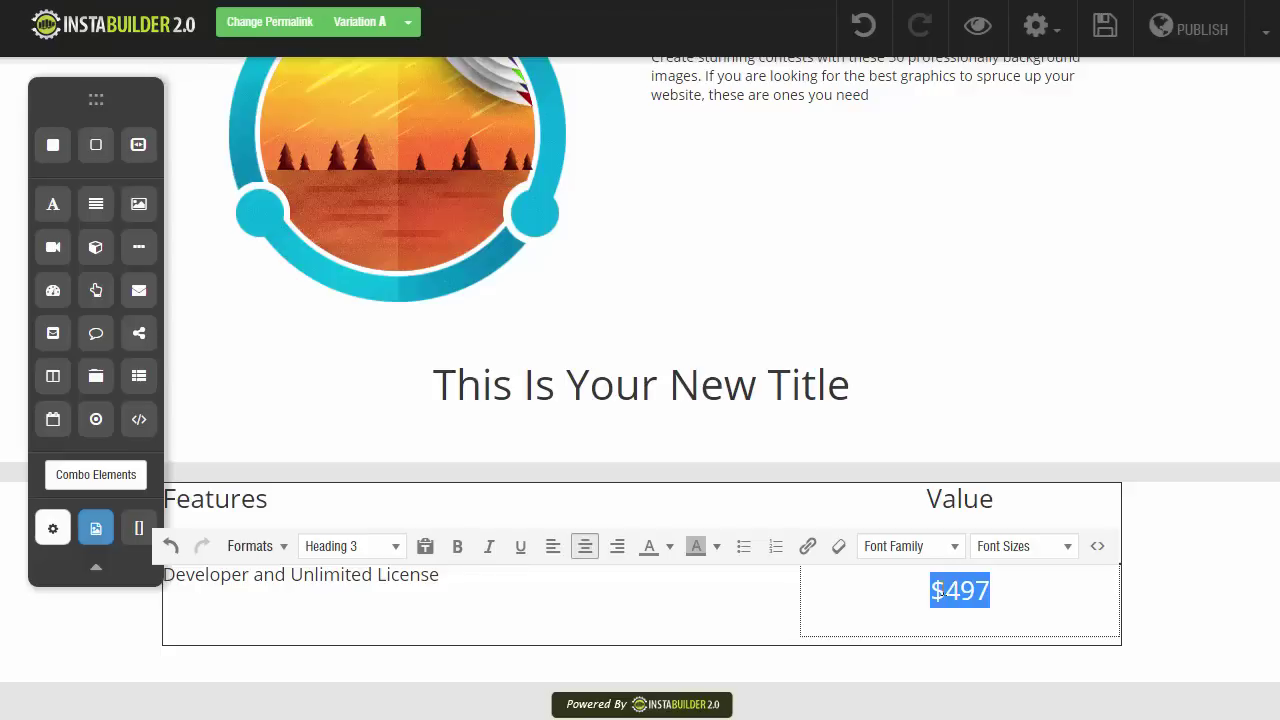
{"action": "left_click", "coordinate": [380, 546]}
{"action": "left_click", "coordinate": [370, 521]}
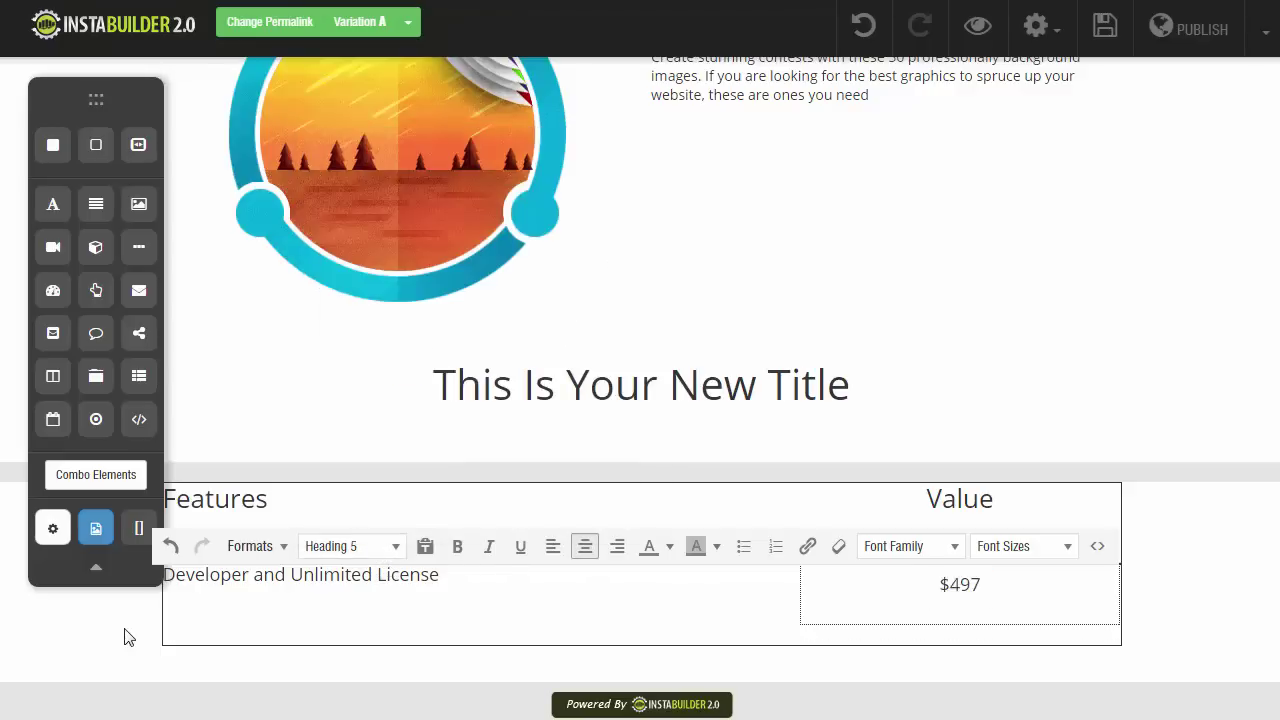
{"action": "left_click", "coordinate": [126, 634]}
{"action": "left_click", "coordinate": [1012, 671]}
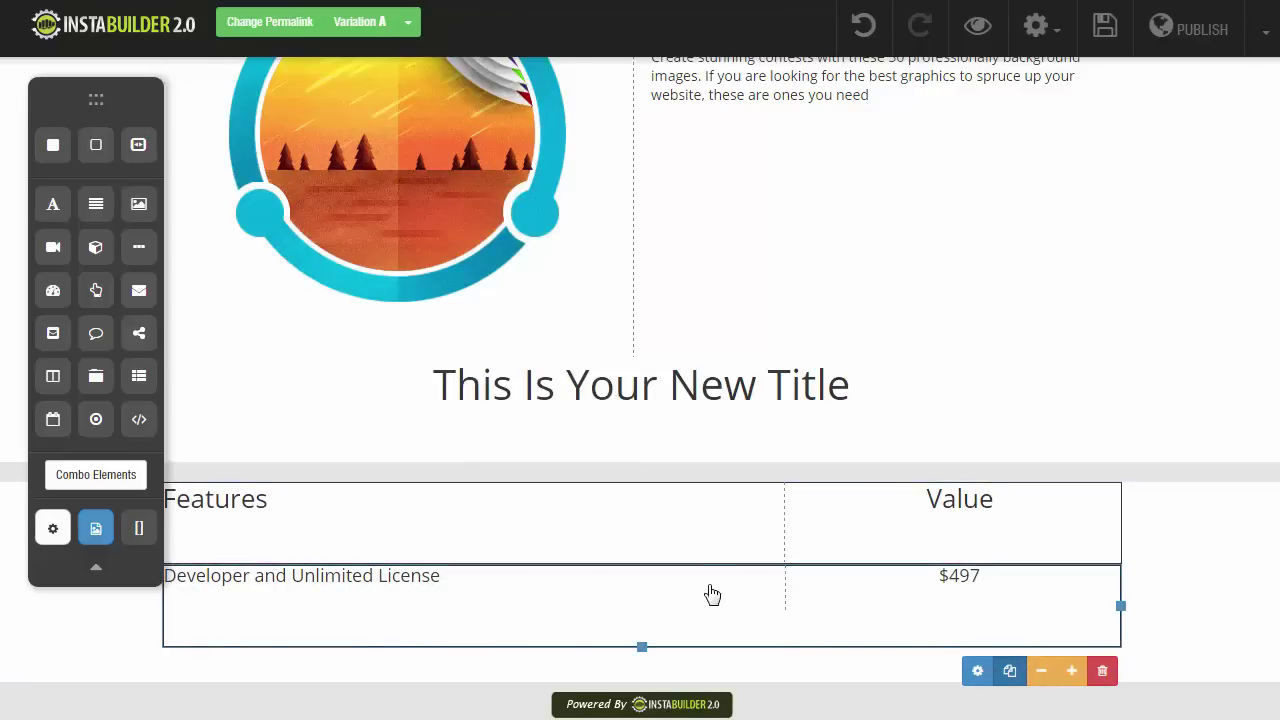
{"action": "left_click", "coordinate": [870, 655]}
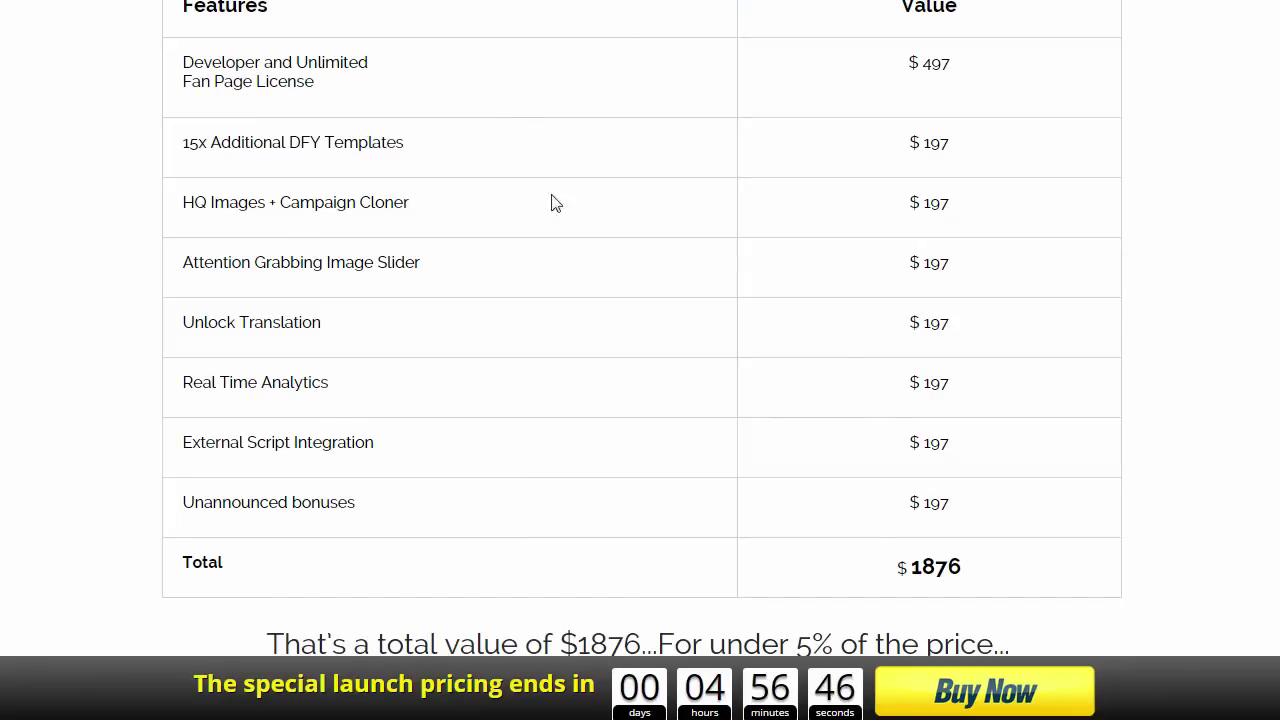
Step: Examine the reference page from the Features table's Total row down through the closing headlines to the PRO Bonus #1 and #2 sections
{"action": "scroll", "coordinate": [431, 197], "scroll_direction": "down", "scroll_amount": 4}
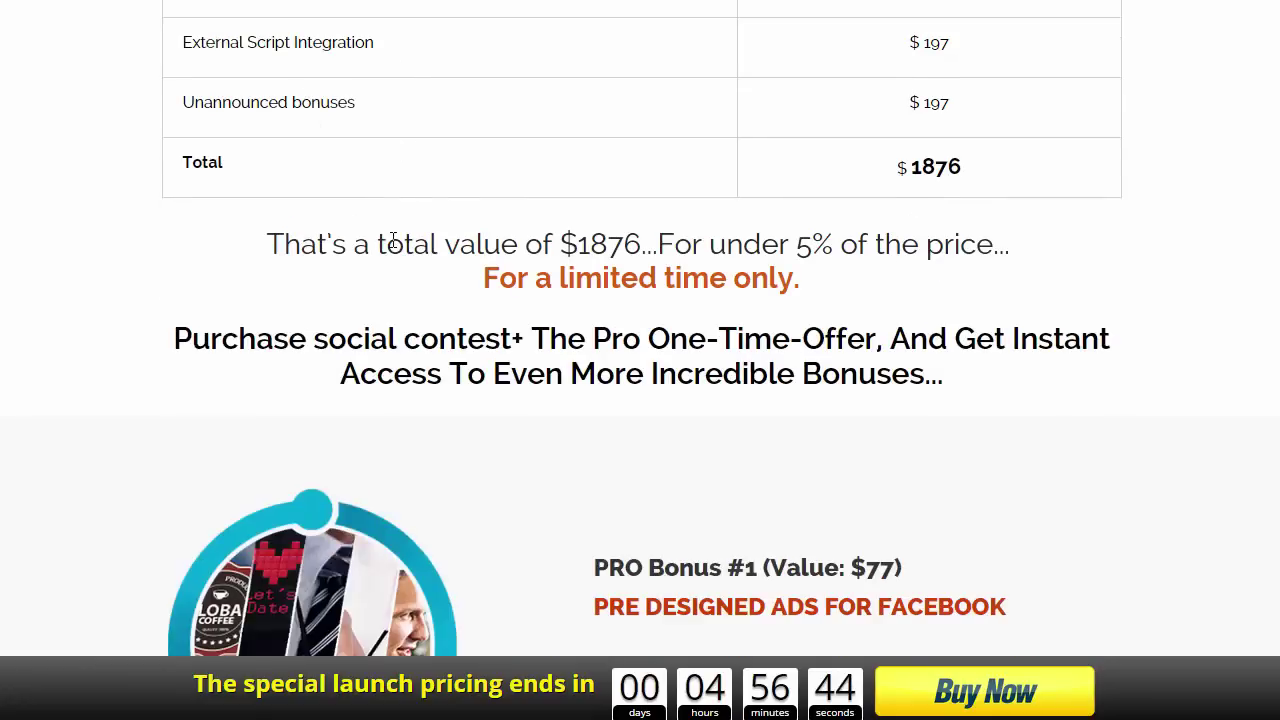
{"action": "scroll", "coordinate": [264, 263], "scroll_direction": "down", "scroll_amount": 1}
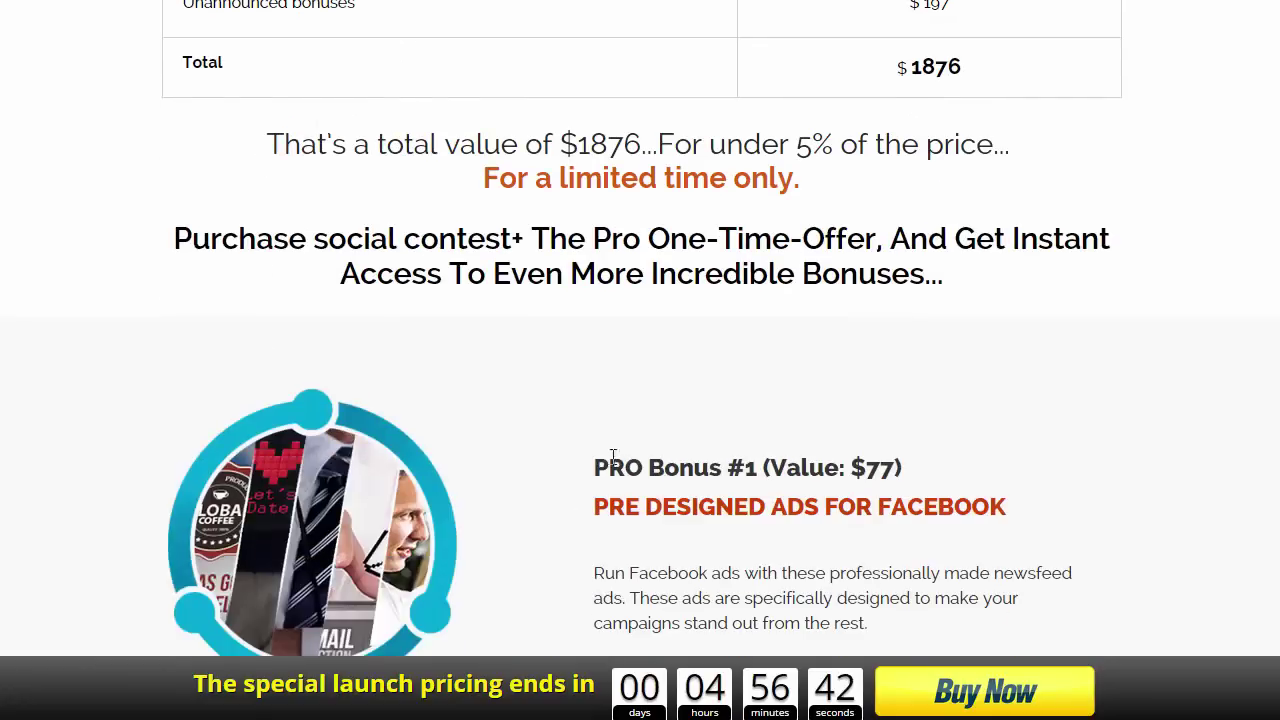
{"action": "scroll", "coordinate": [382, 222], "scroll_direction": "down", "scroll_amount": 1}
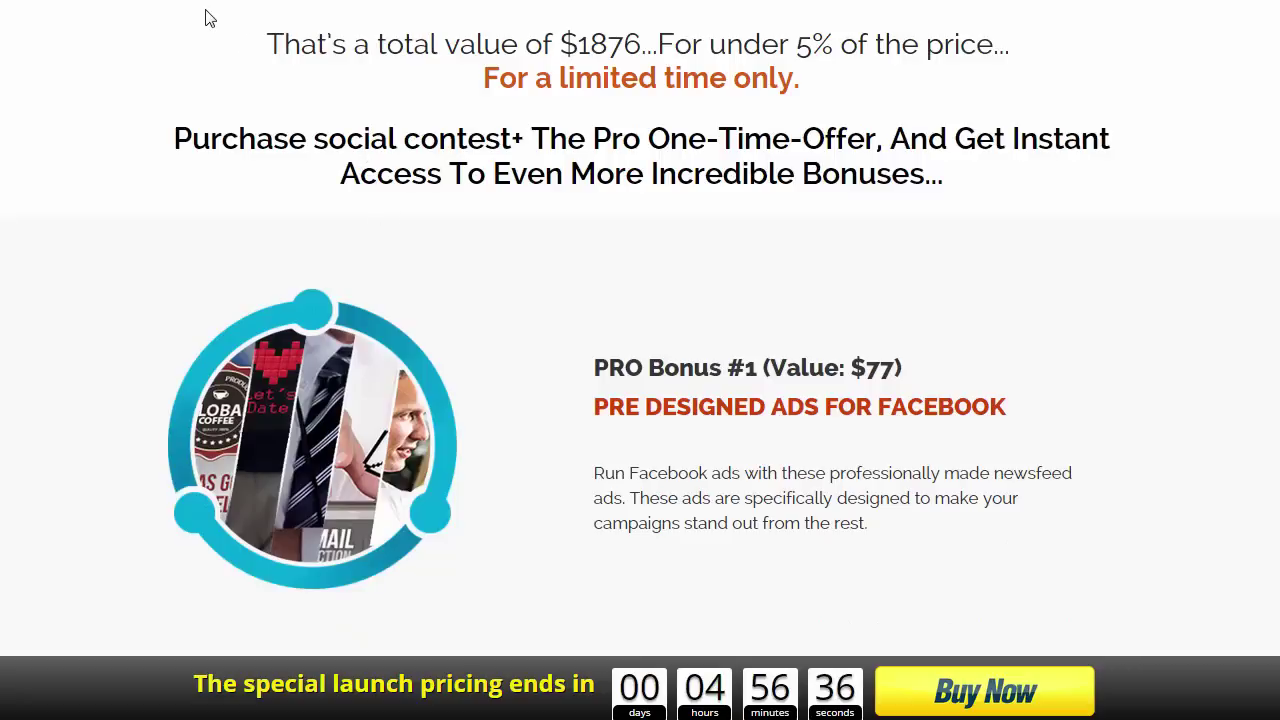
{"action": "scroll", "coordinate": [669, 152], "scroll_direction": "down", "scroll_amount": 2}
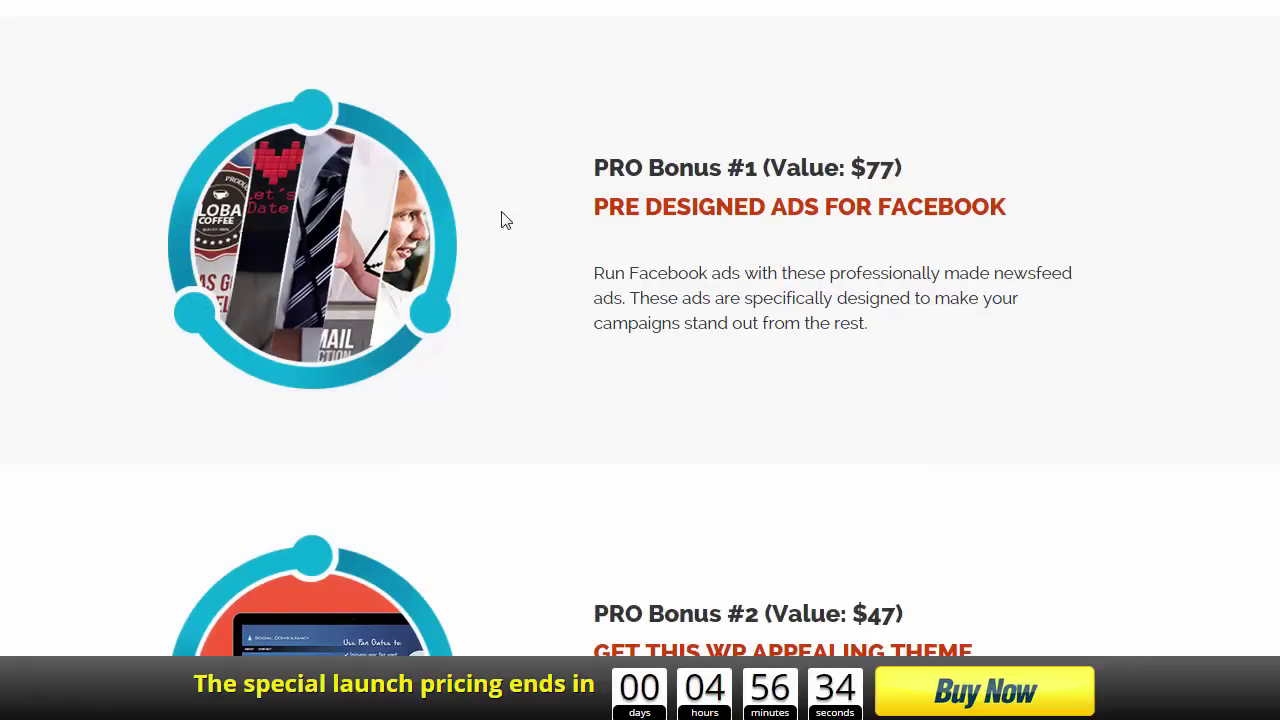
{"action": "scroll", "coordinate": [505, 220], "scroll_direction": "down", "scroll_amount": 1}
{"action": "scroll", "coordinate": [419, 351], "scroll_direction": "down", "scroll_amount": 1}
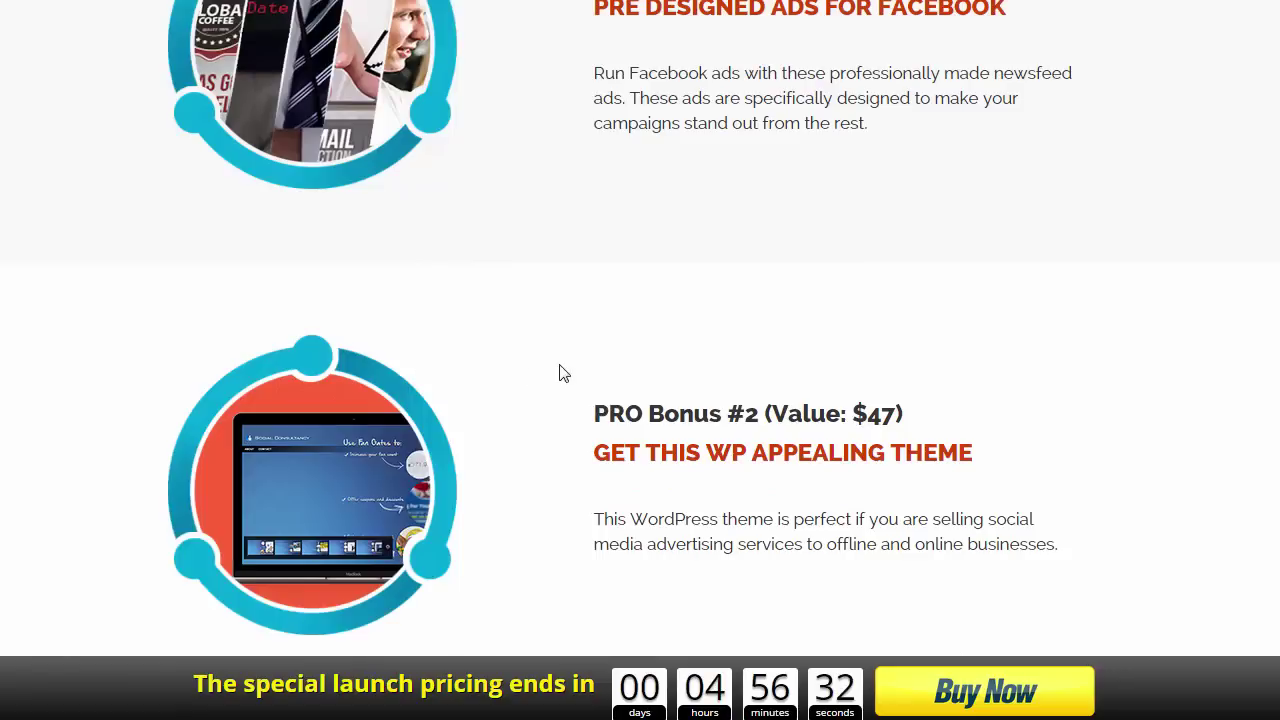
{"action": "scroll", "coordinate": [575, 420], "scroll_direction": "up", "scroll_amount": 2}
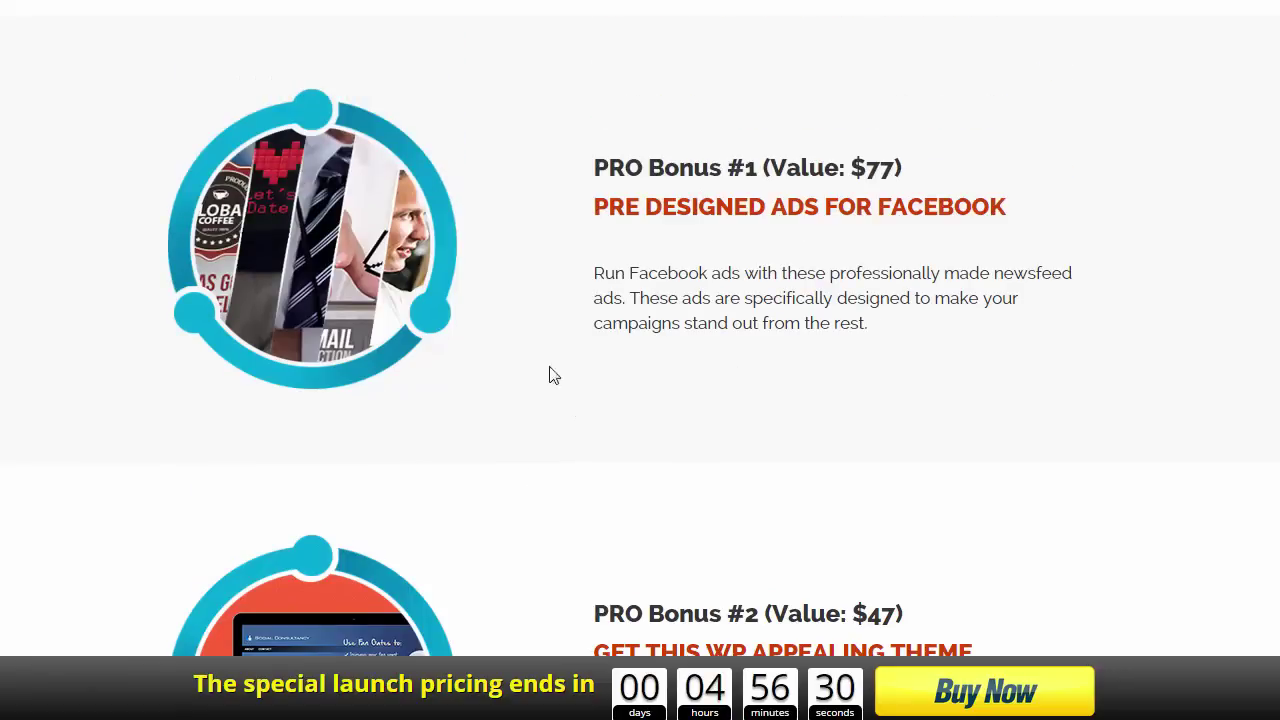
{"action": "scroll", "coordinate": [480, 337], "scroll_direction": "down", "scroll_amount": 1}
{"action": "scroll", "coordinate": [480, 337], "scroll_direction": "down", "scroll_amount": 1}
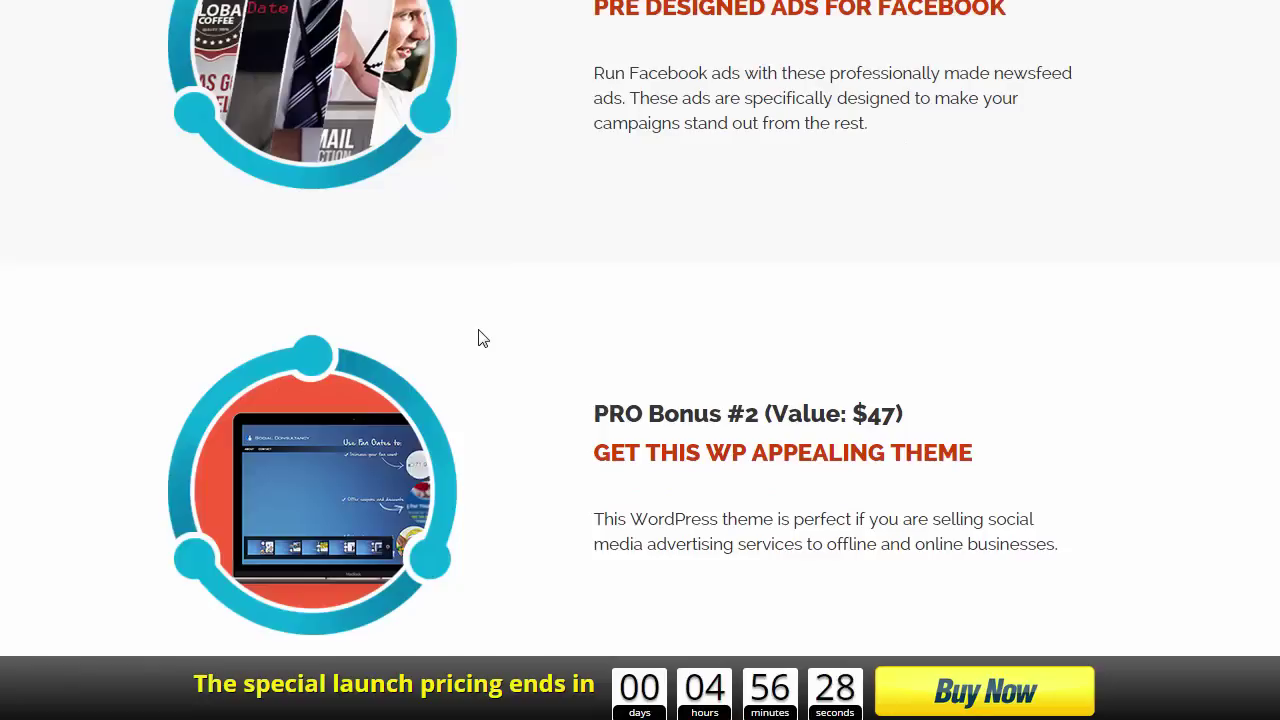
{"action": "scroll", "coordinate": [555, 431], "scroll_direction": "up", "scroll_amount": 1}
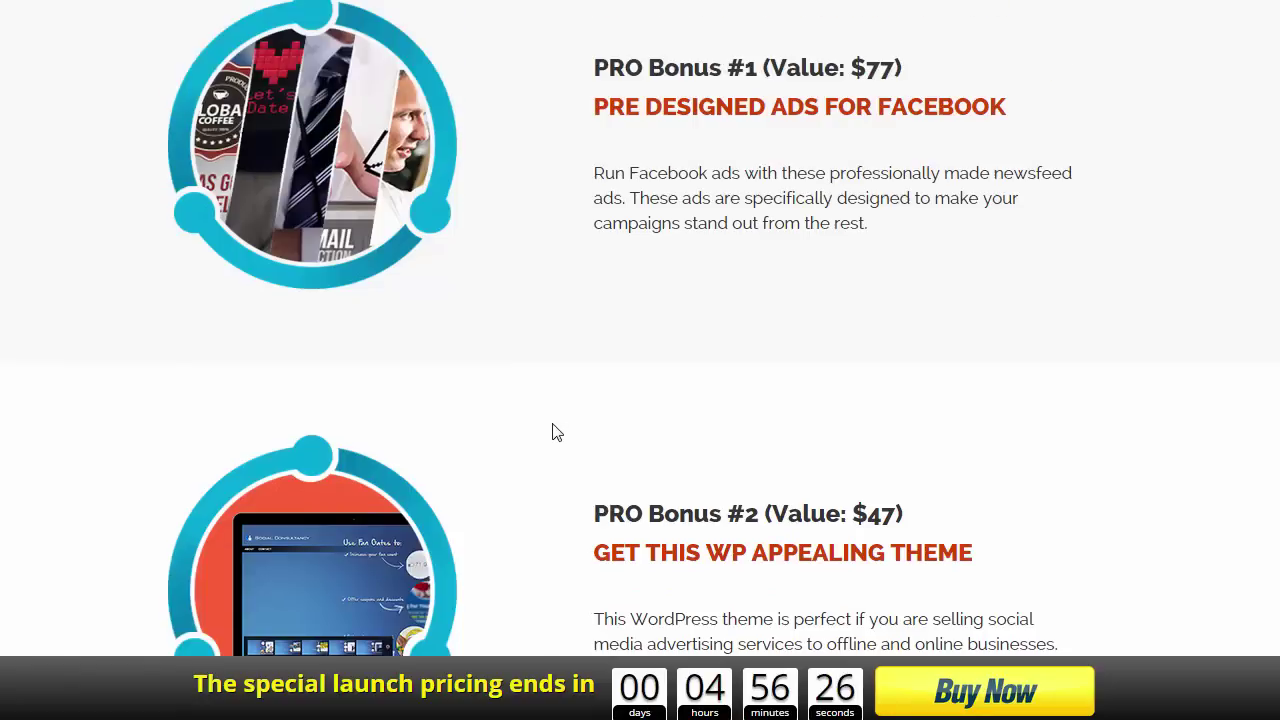
Step: Add a wide section below the Features and Value table and place a two-column element in it
{"action": "scroll", "coordinate": [600, 230], "scroll_direction": "up", "scroll_amount": 1}
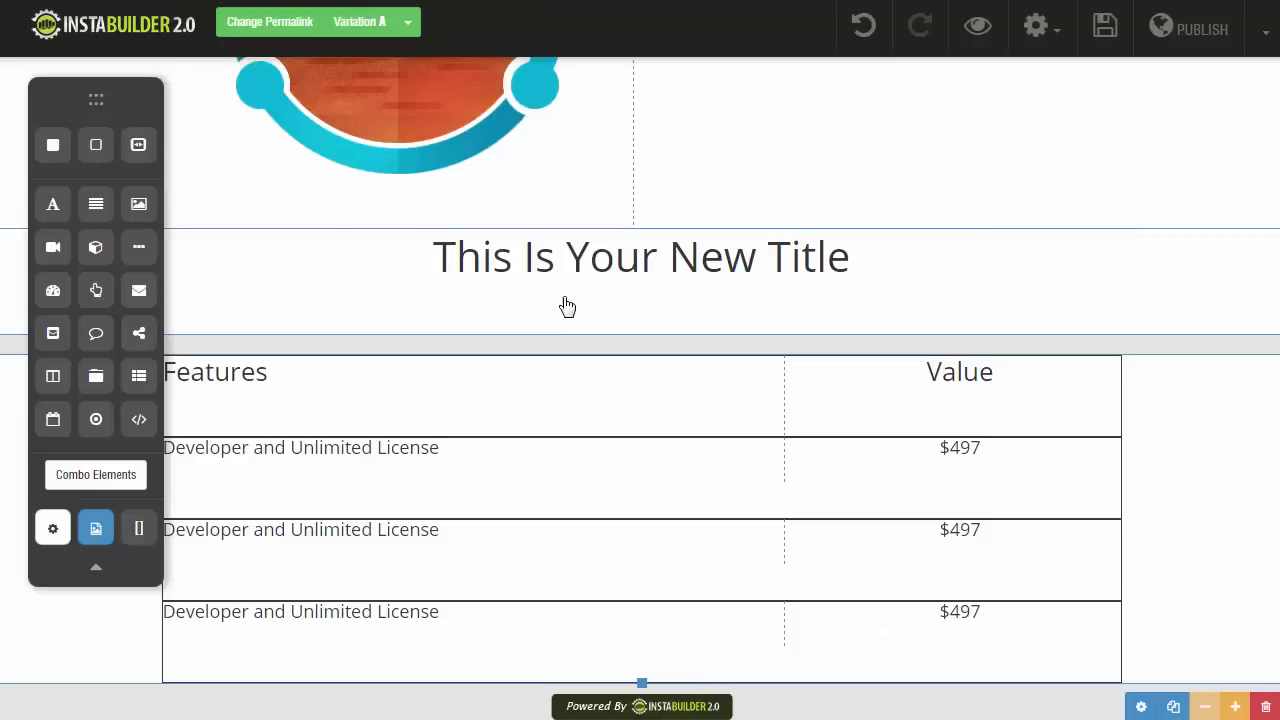
{"action": "scroll", "coordinate": [600, 310], "scroll_direction": "up", "scroll_amount": 4}
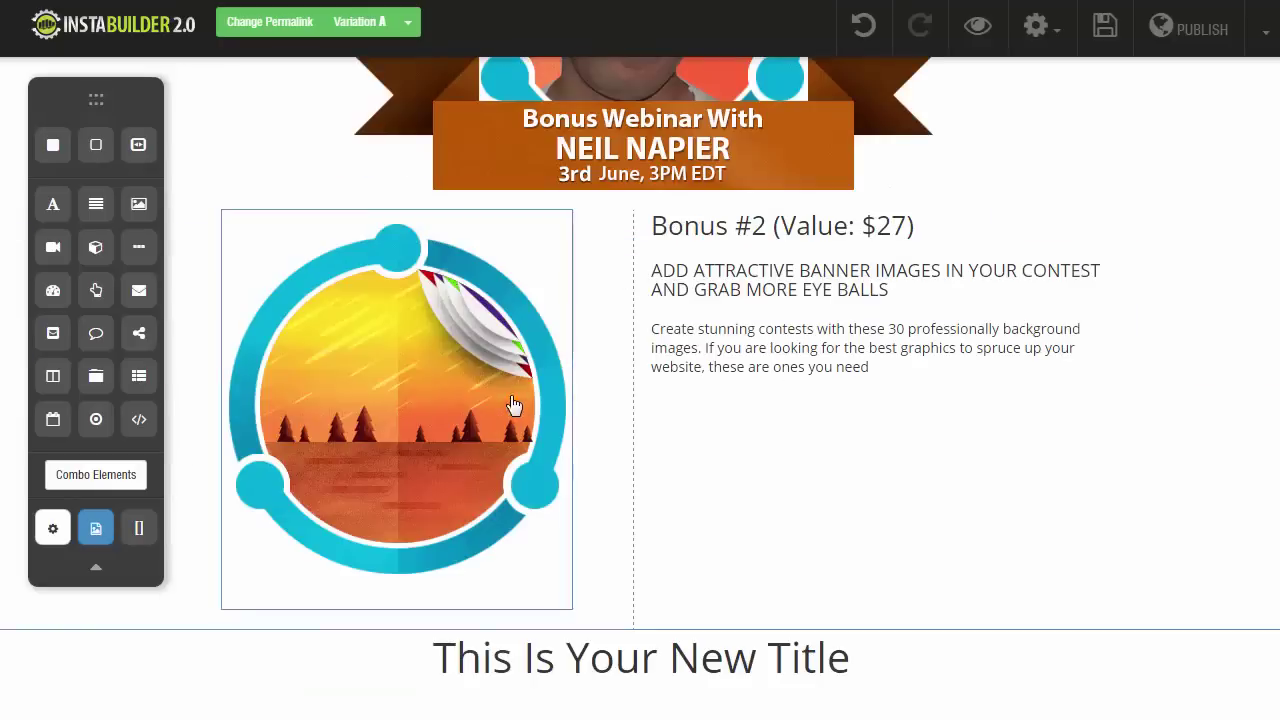
{"action": "scroll", "coordinate": [510, 410], "scroll_direction": "down", "scroll_amount": 4}
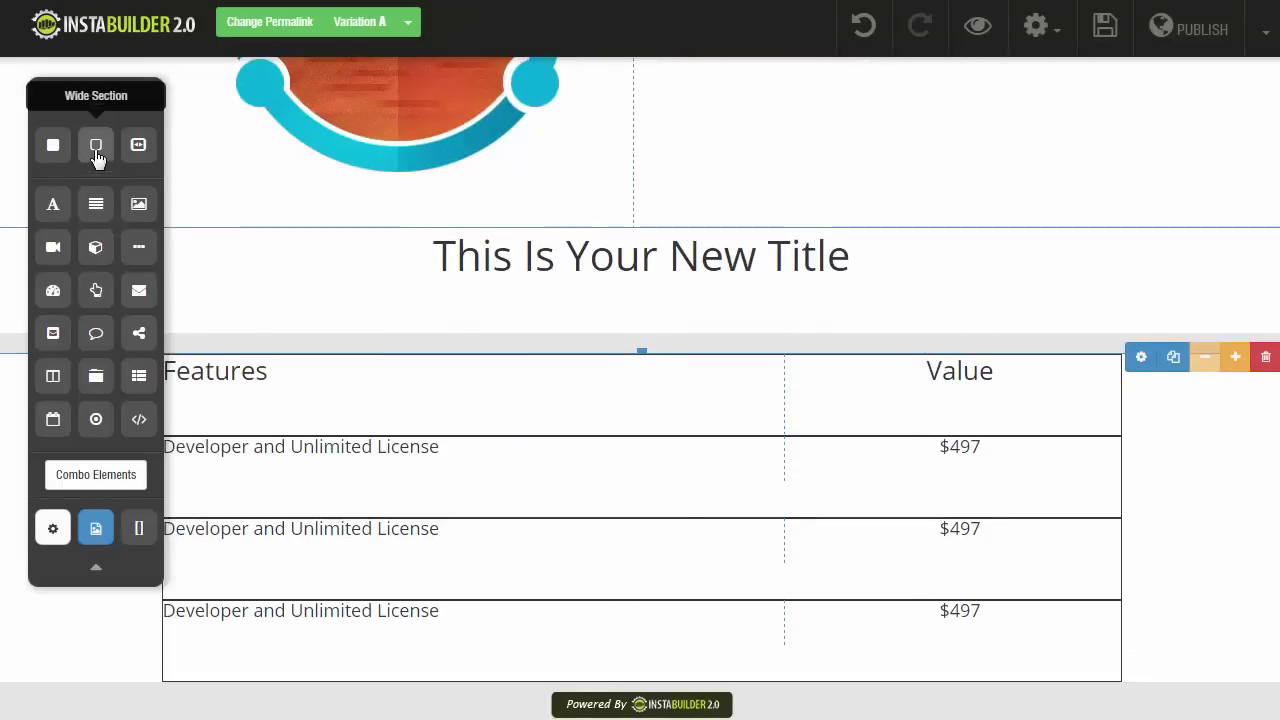
{"action": "left_click_drag", "start_coordinate": [96, 145], "coordinate": [491, 694]}
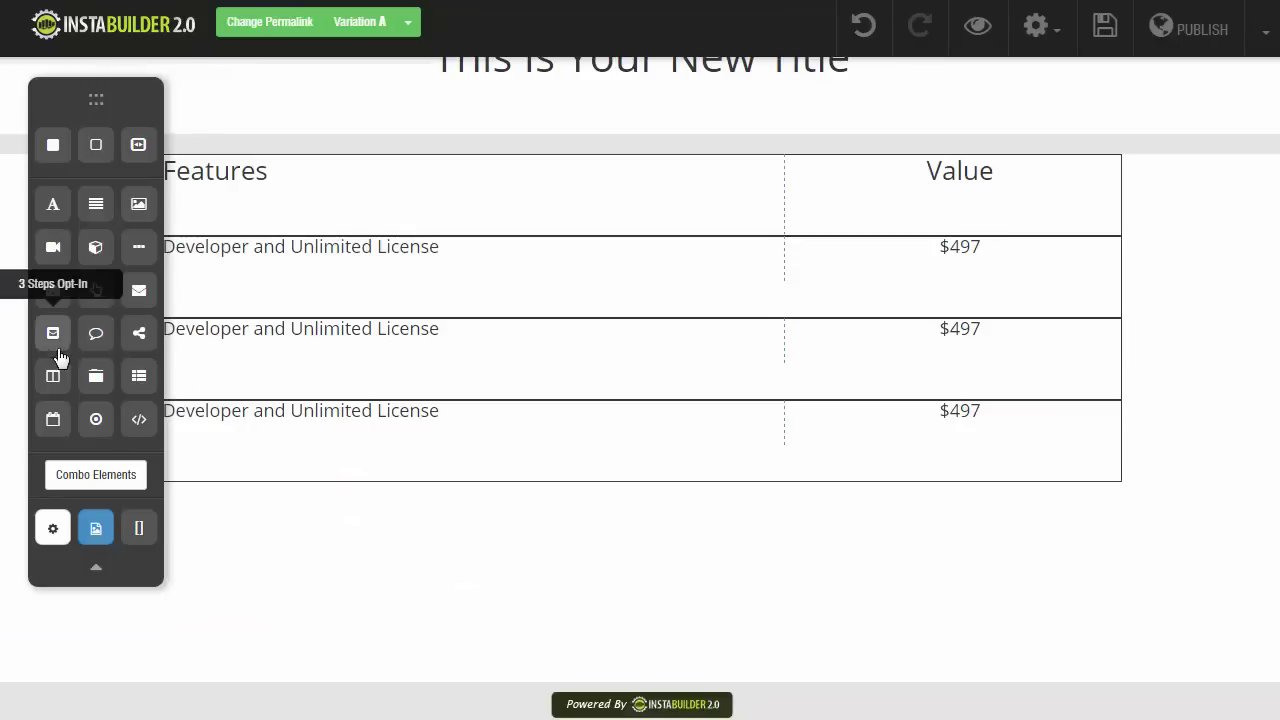
{"action": "left_click_drag", "start_coordinate": [53, 376], "coordinate": [576, 594]}
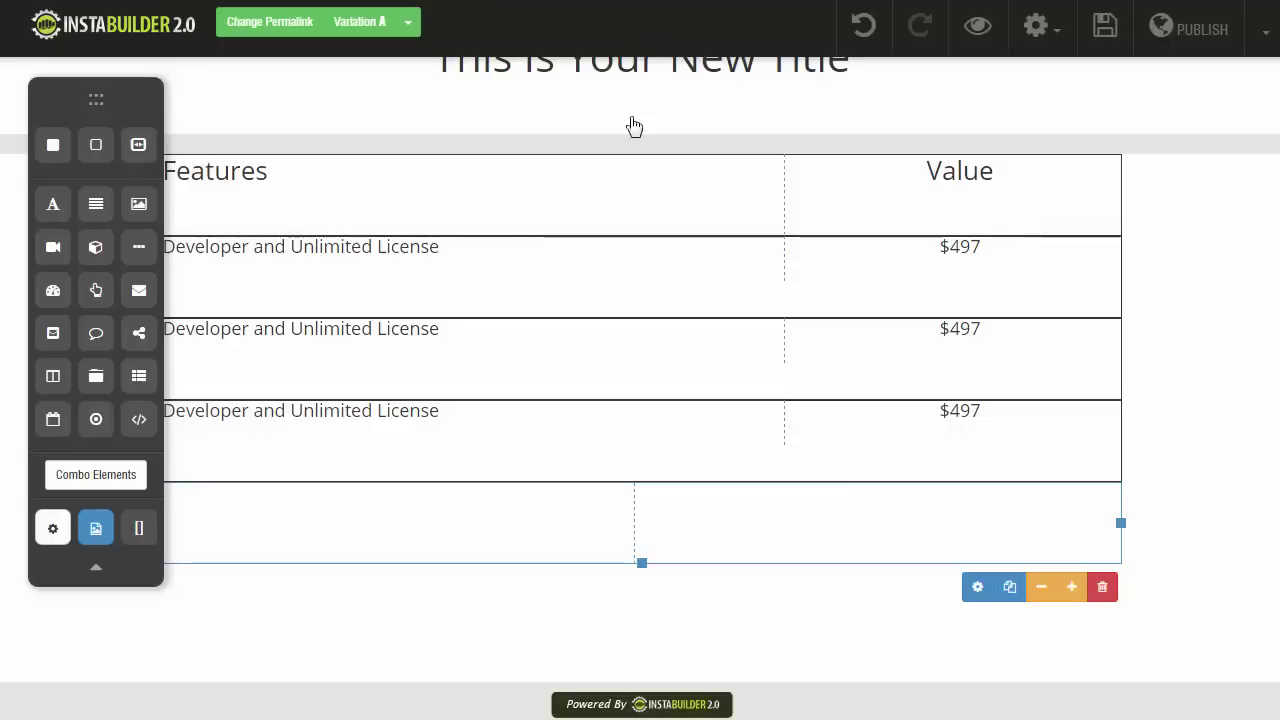
Step: Add another wide section at the end of the page and give it a dark grey background color
{"action": "left_click_drag", "start_coordinate": [97, 150], "coordinate": [499, 708]}
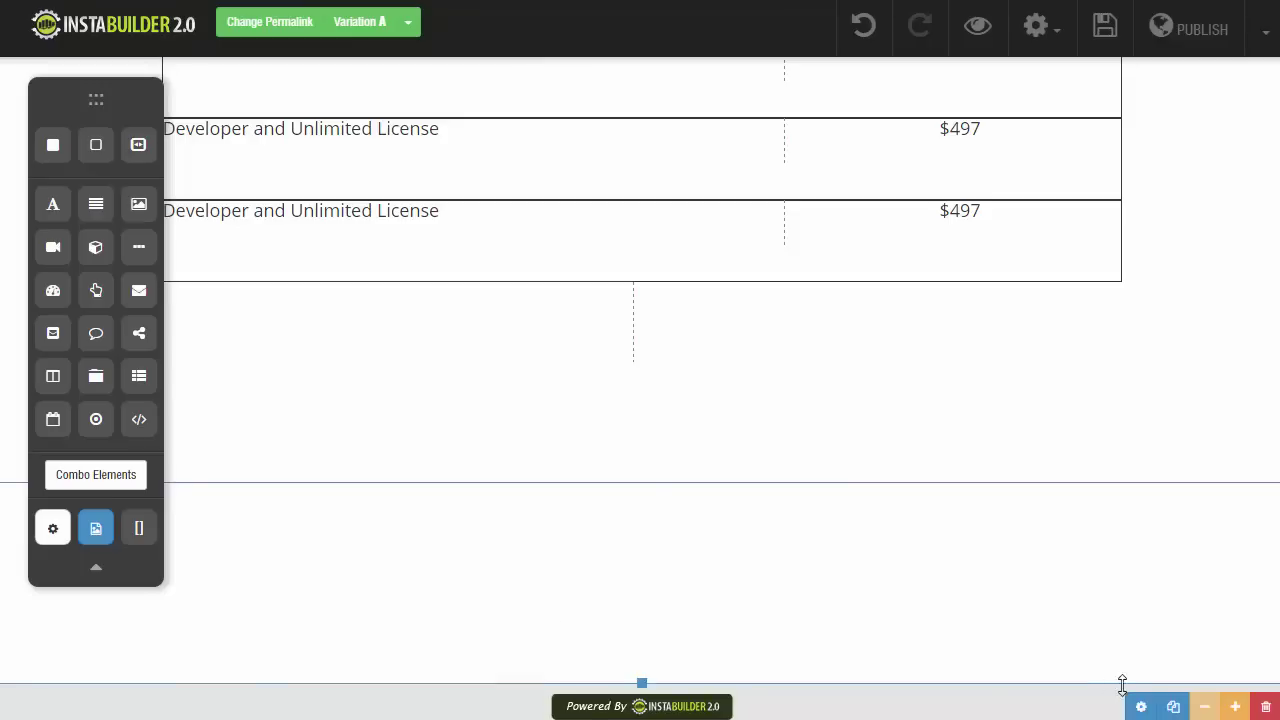
{"action": "left_click", "coordinate": [1140, 703]}
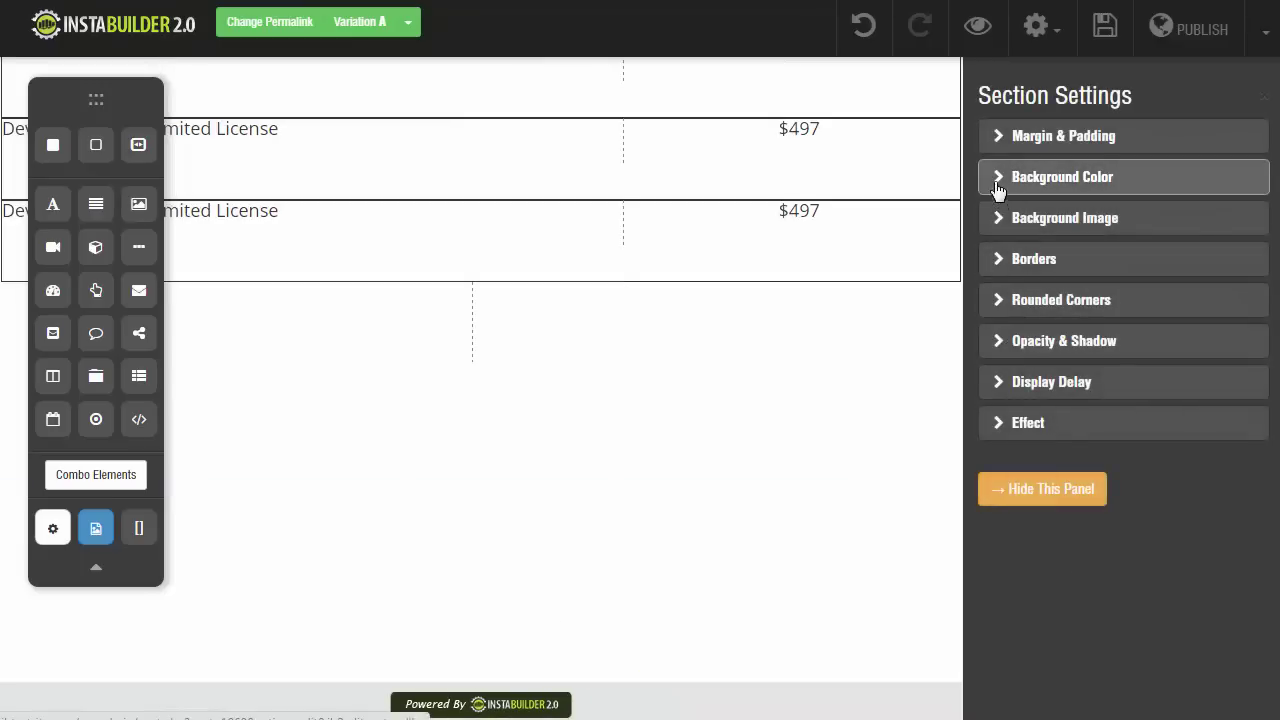
{"action": "left_click", "coordinate": [997, 178]}
{"action": "left_click", "coordinate": [1014, 268]}
{"action": "mouse_move", "coordinate": [1063, 367]}
{"action": "left_mouse_down"}
{"action": "mouse_move", "coordinate": [1014, 374]}
{"action": "mouse_move", "coordinate": [1000, 403]}
{"action": "left_mouse_up"}
{"action": "left_click", "coordinate": [1030, 598]}
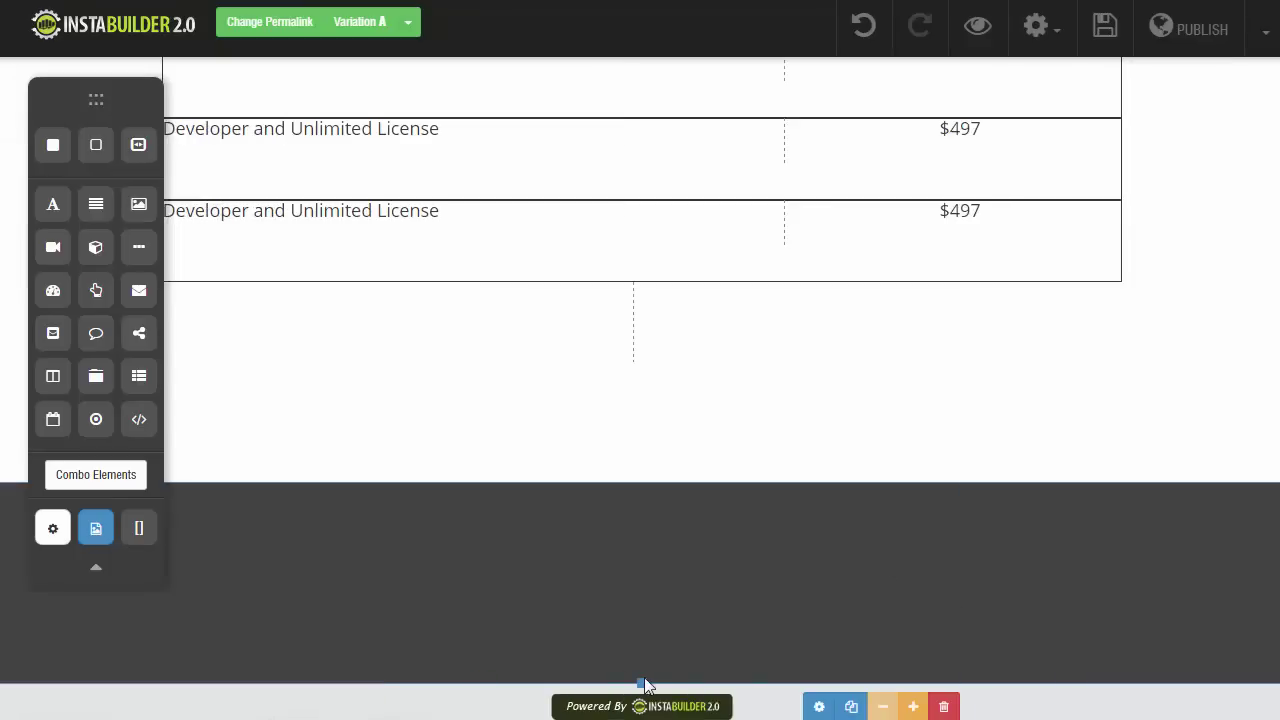
Step: Place a button element in the dark grey section at the end of the page
{"action": "scroll", "coordinate": [641, 678], "scroll_direction": "up", "scroll_amount": 2}
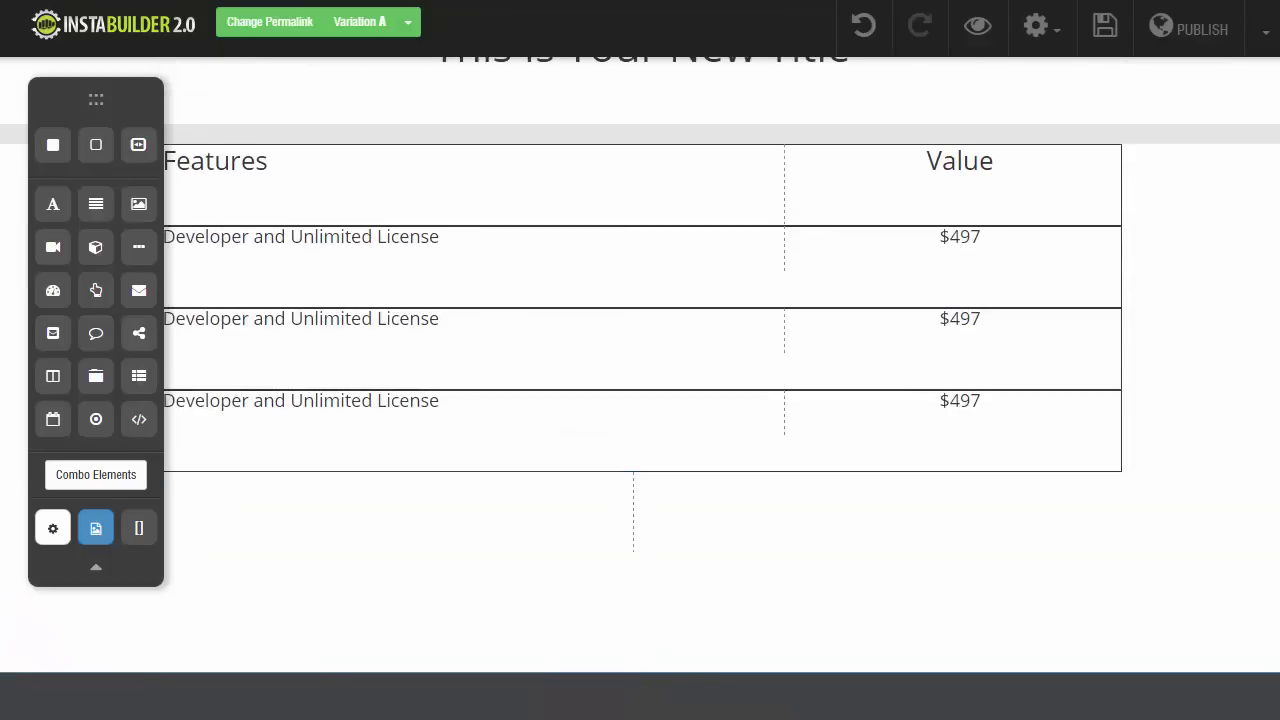
{"action": "scroll", "coordinate": [643, 651], "scroll_direction": "down", "scroll_amount": 1}
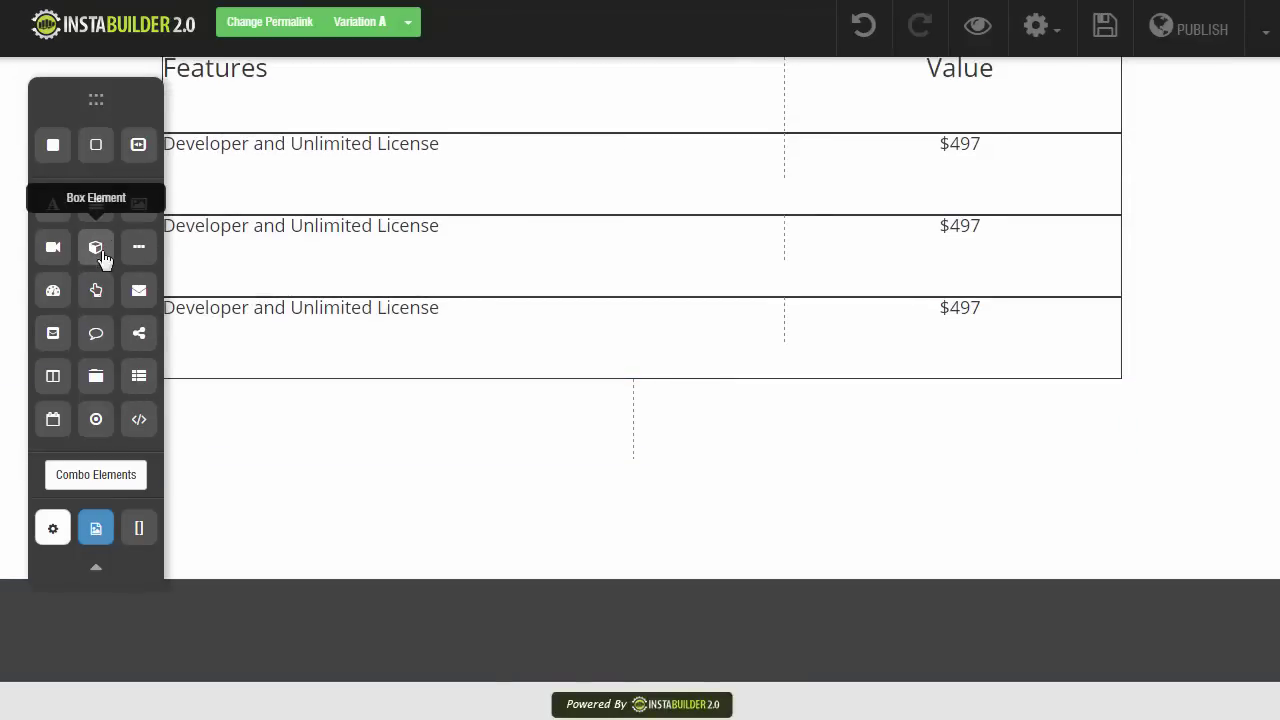
{"action": "left_click_drag", "start_coordinate": [96, 300], "coordinate": [640, 643]}
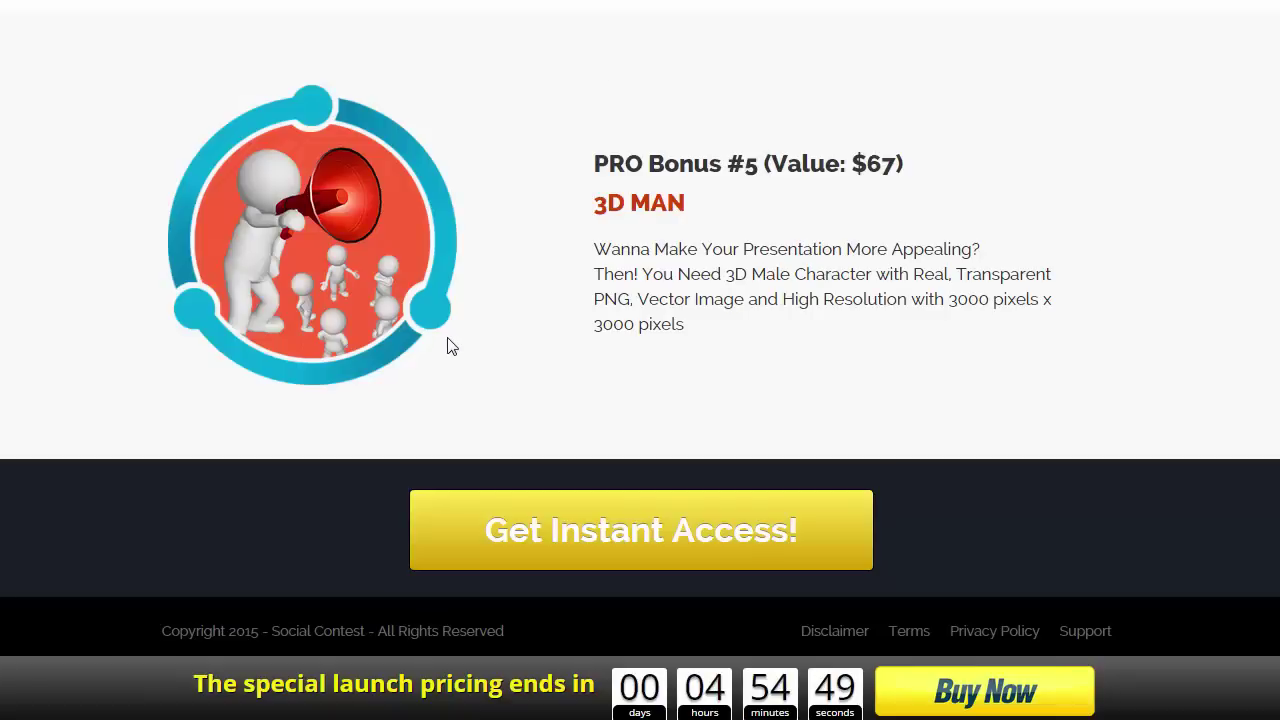
Step: Examine the reference page's PRO Bonus #3 to #5 sections, its Get Instant Access footer and the fixed countdown bar
{"action": "scroll", "coordinate": [326, 580], "scroll_direction": "up", "scroll_amount": 5}
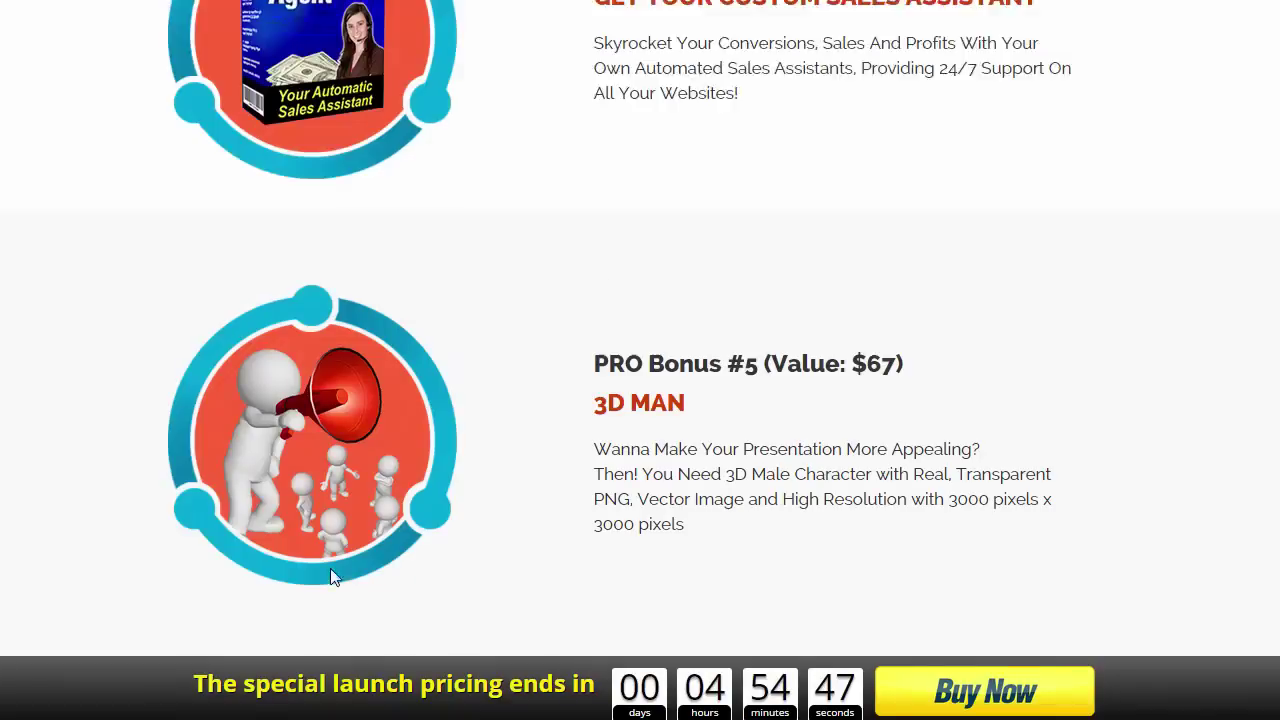
{"action": "scroll", "coordinate": [396, 670], "scroll_direction": "up", "scroll_amount": 2}
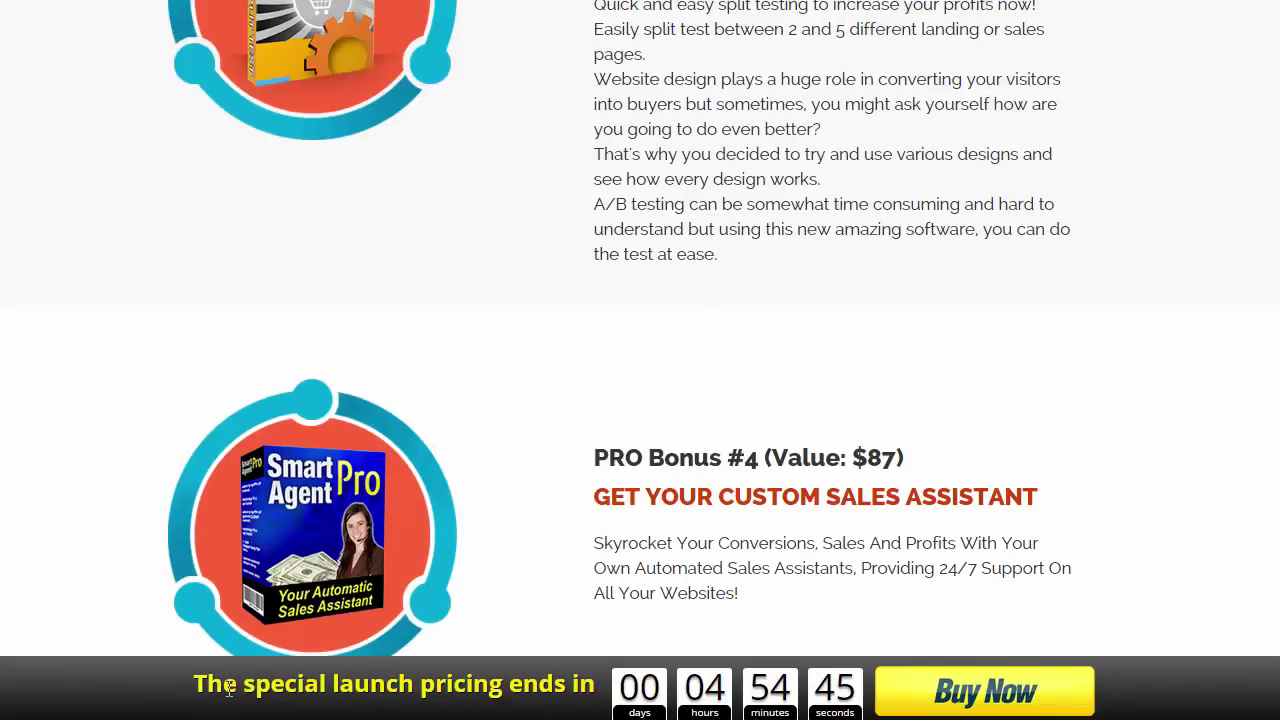
{"action": "scroll", "coordinate": [252, 672], "scroll_direction": "up", "scroll_amount": 3}
{"action": "scroll", "coordinate": [258, 675], "scroll_direction": "down", "scroll_amount": 10}
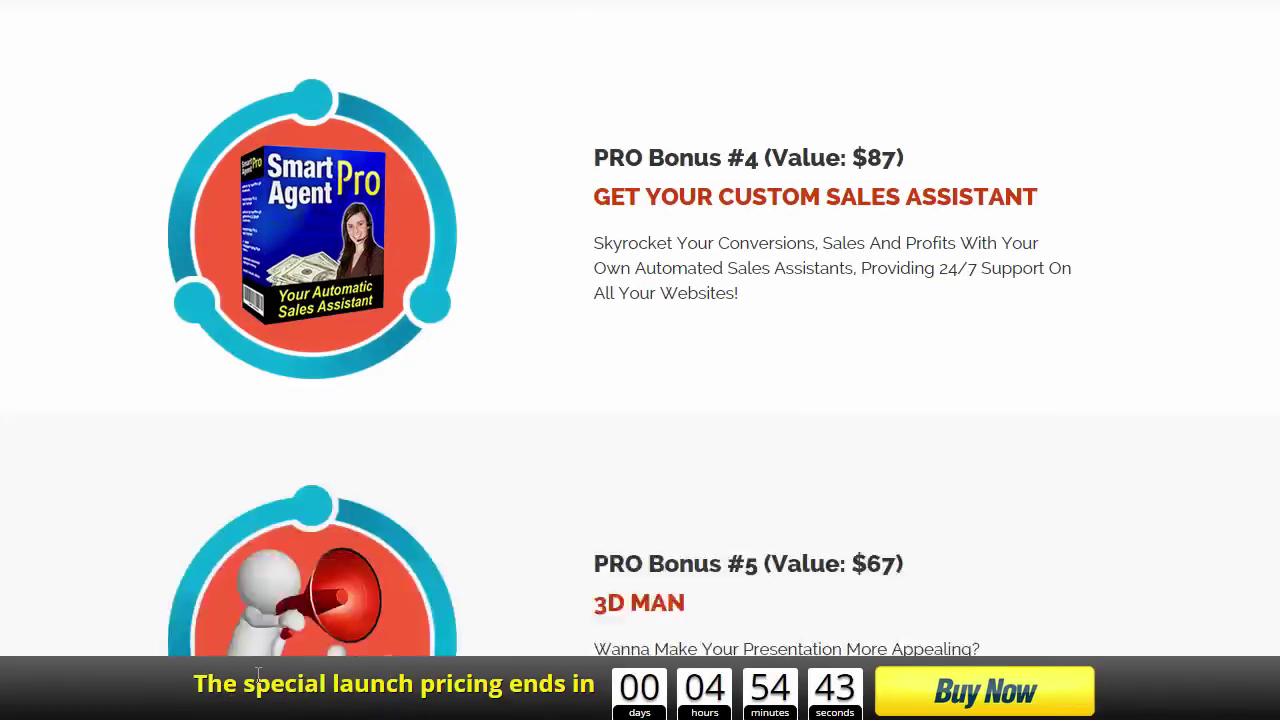
{"action": "scroll", "coordinate": [258, 675], "scroll_direction": "down", "scroll_amount": 1}
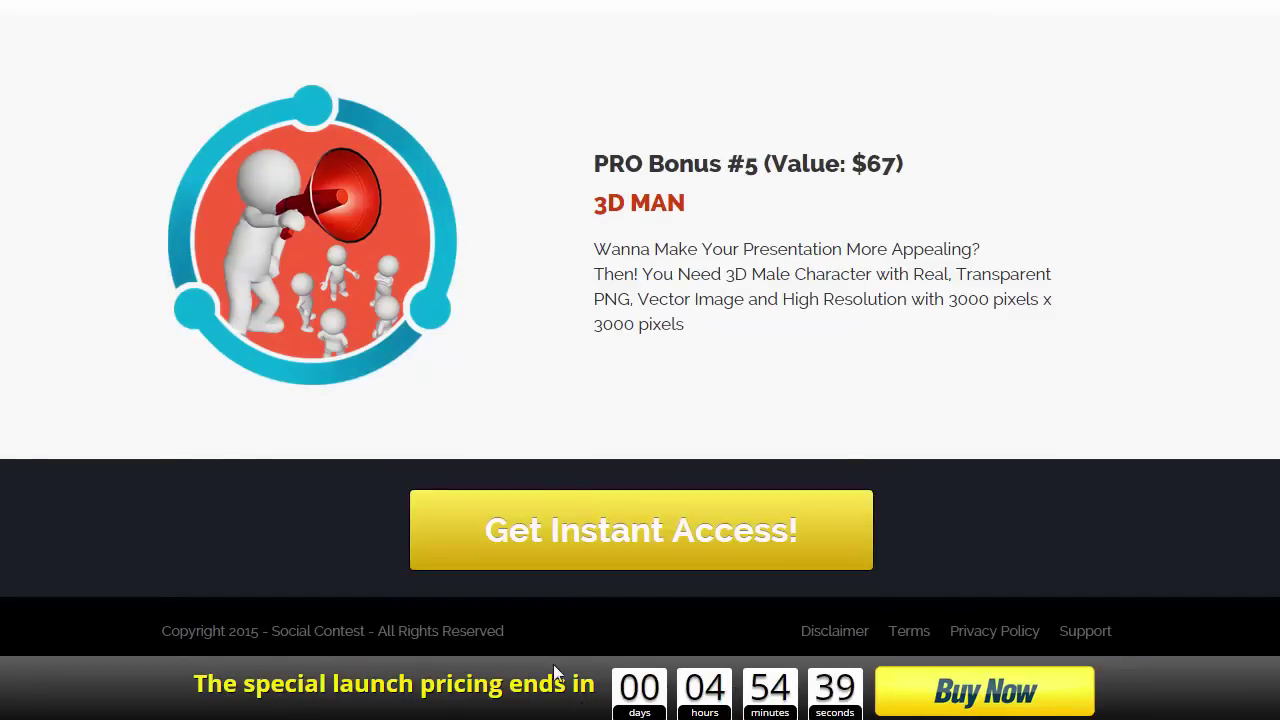
{"action": "scroll", "coordinate": [505, 560], "scroll_direction": "up", "scroll_amount": 1}
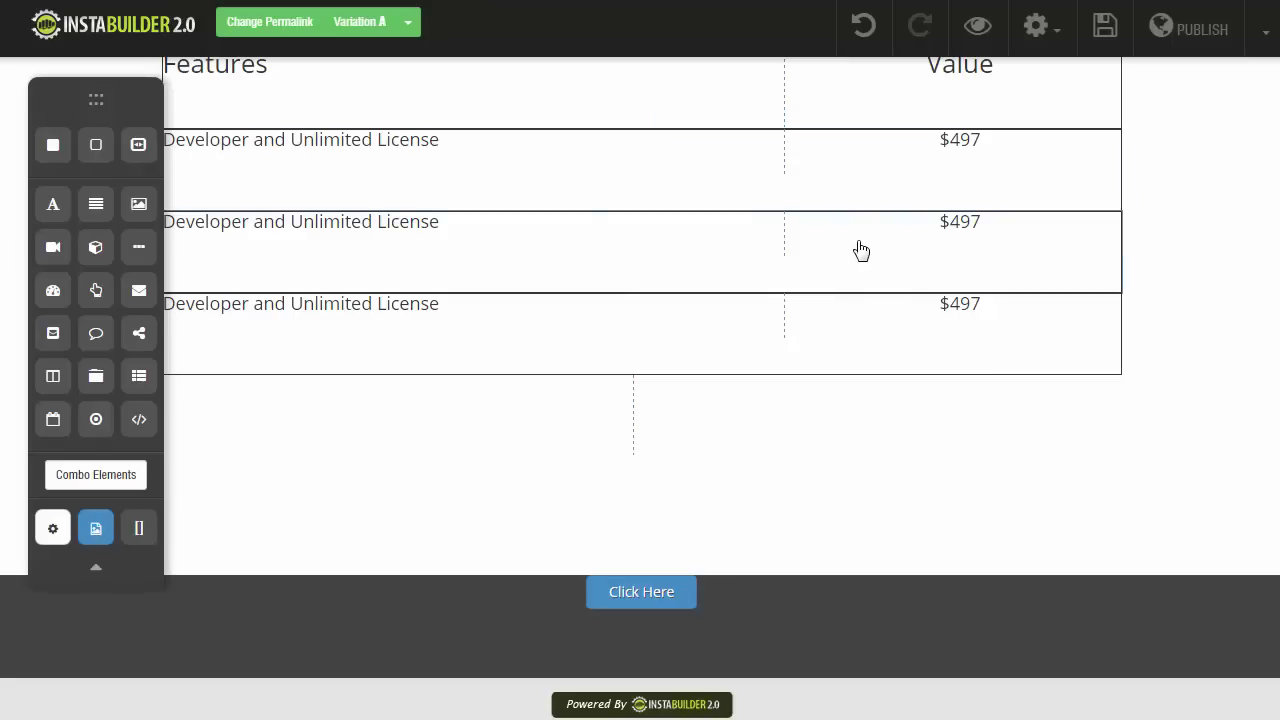
Step: Open the list of page-wide settings for the bonus page
{"action": "left_click", "coordinate": [1055, 38]}
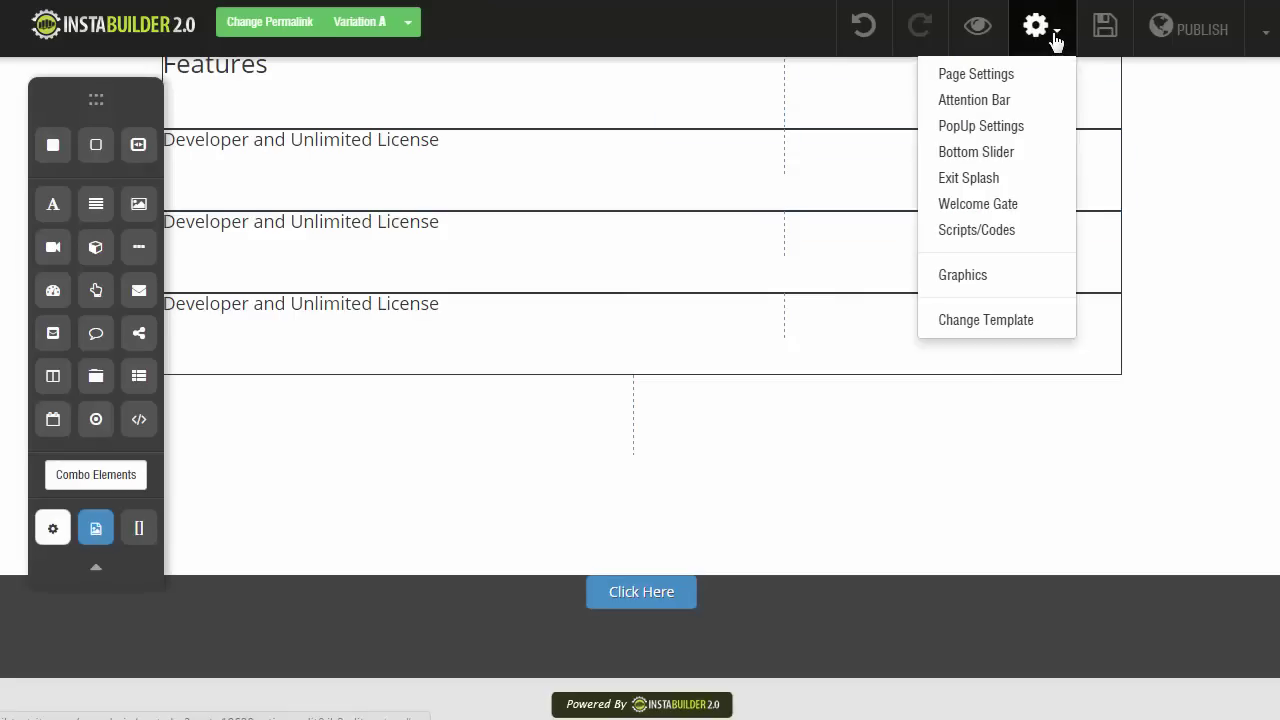
Step: Enable the bottom slider for the page and keep it loading every time the page is loaded
{"action": "left_click", "coordinate": [996, 153]}
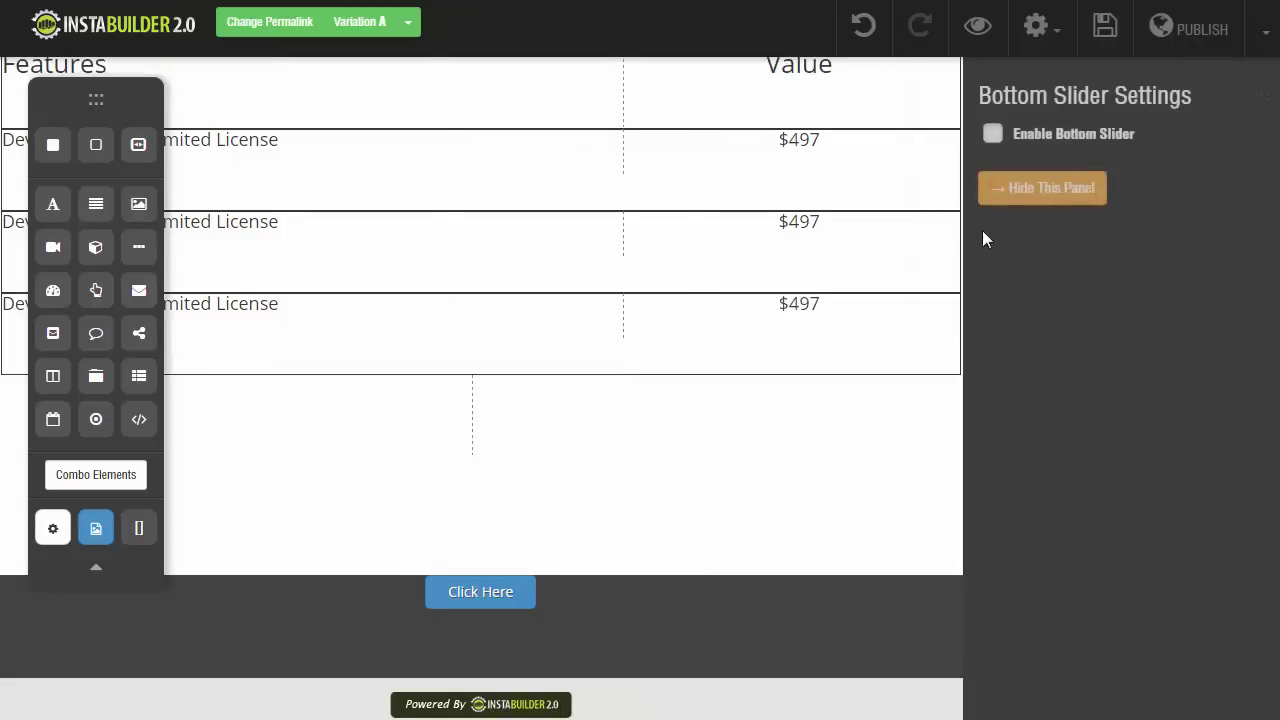
{"action": "left_click", "coordinate": [993, 134]}
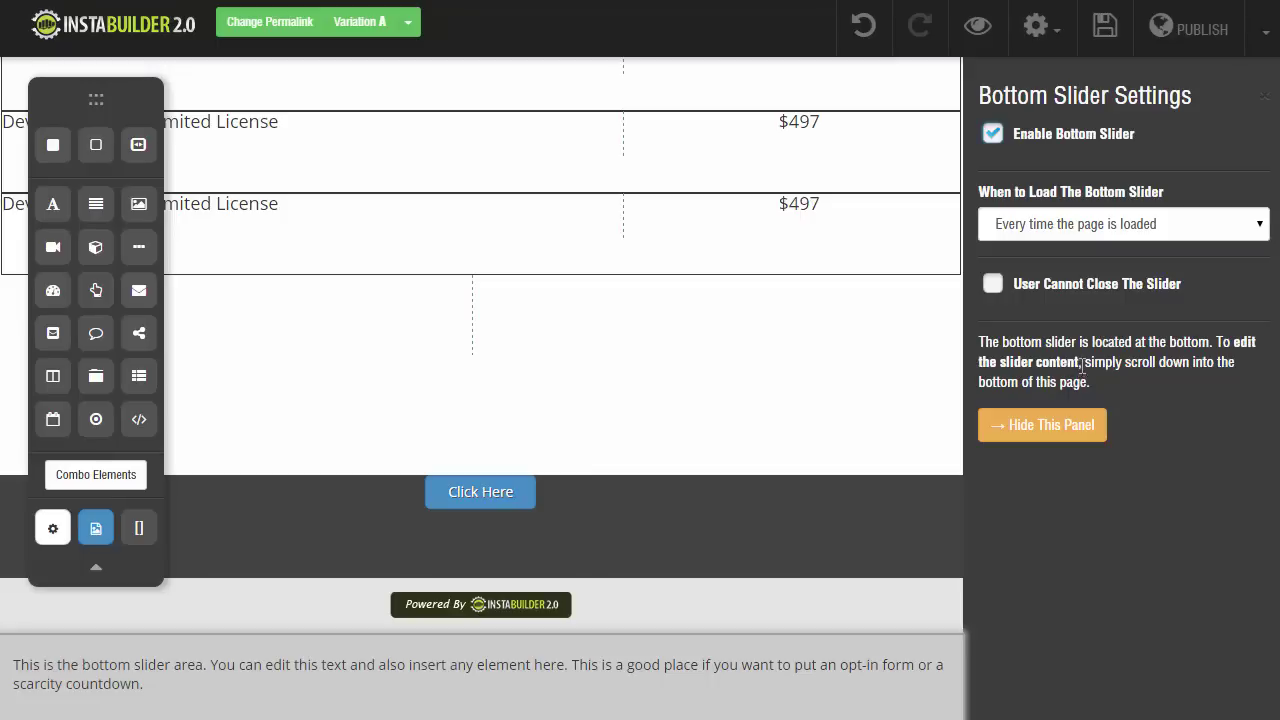
{"action": "left_click", "coordinate": [1164, 229]}
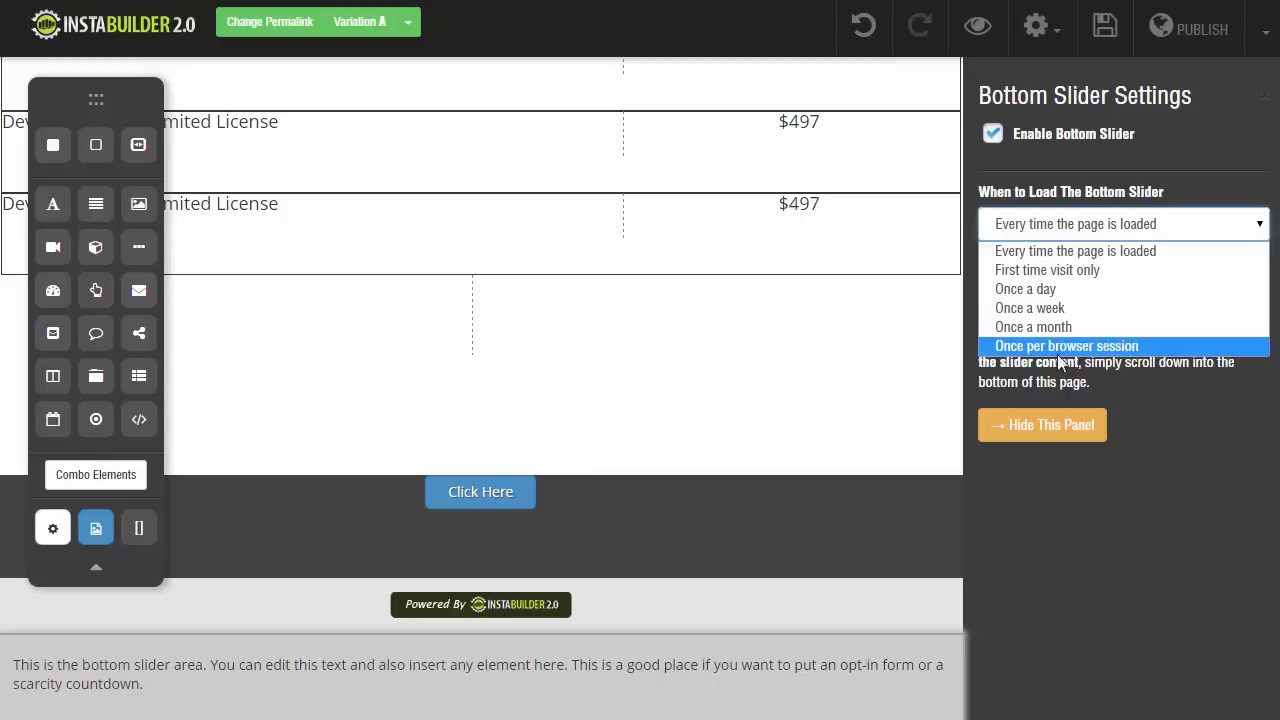
{"action": "left_click", "coordinate": [1180, 224]}
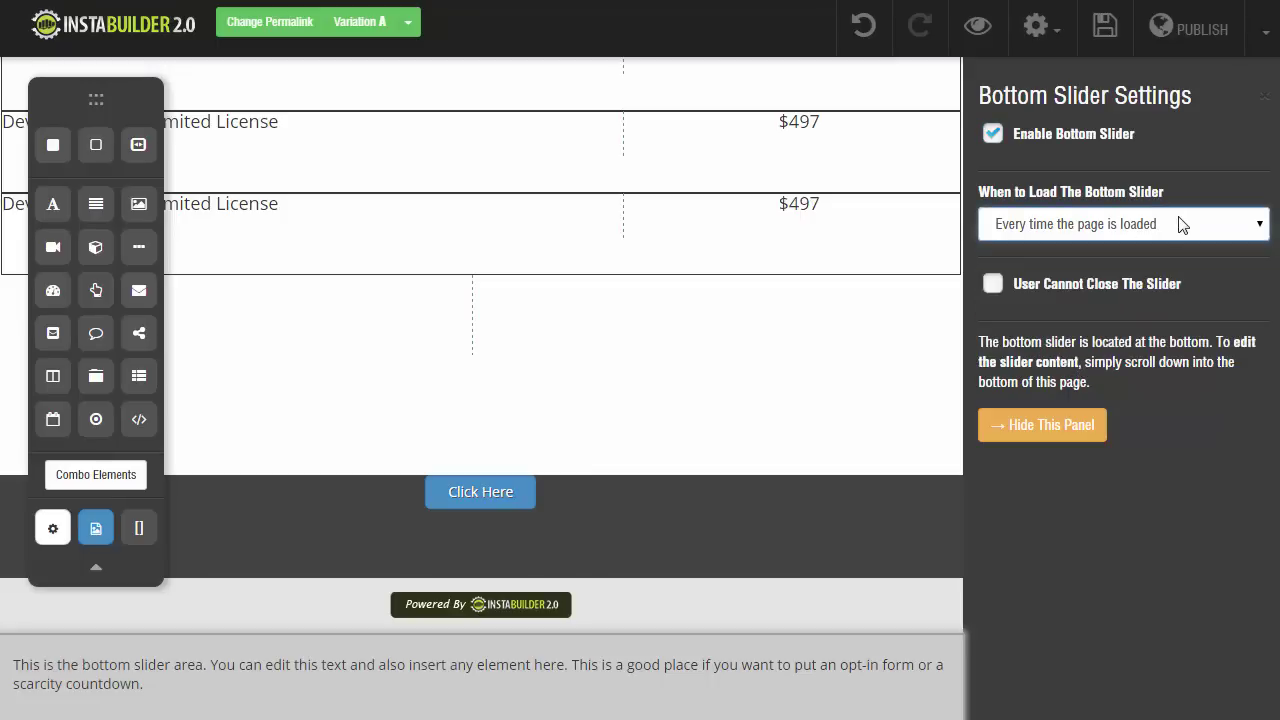
{"action": "left_click", "coordinate": [1044, 427]}
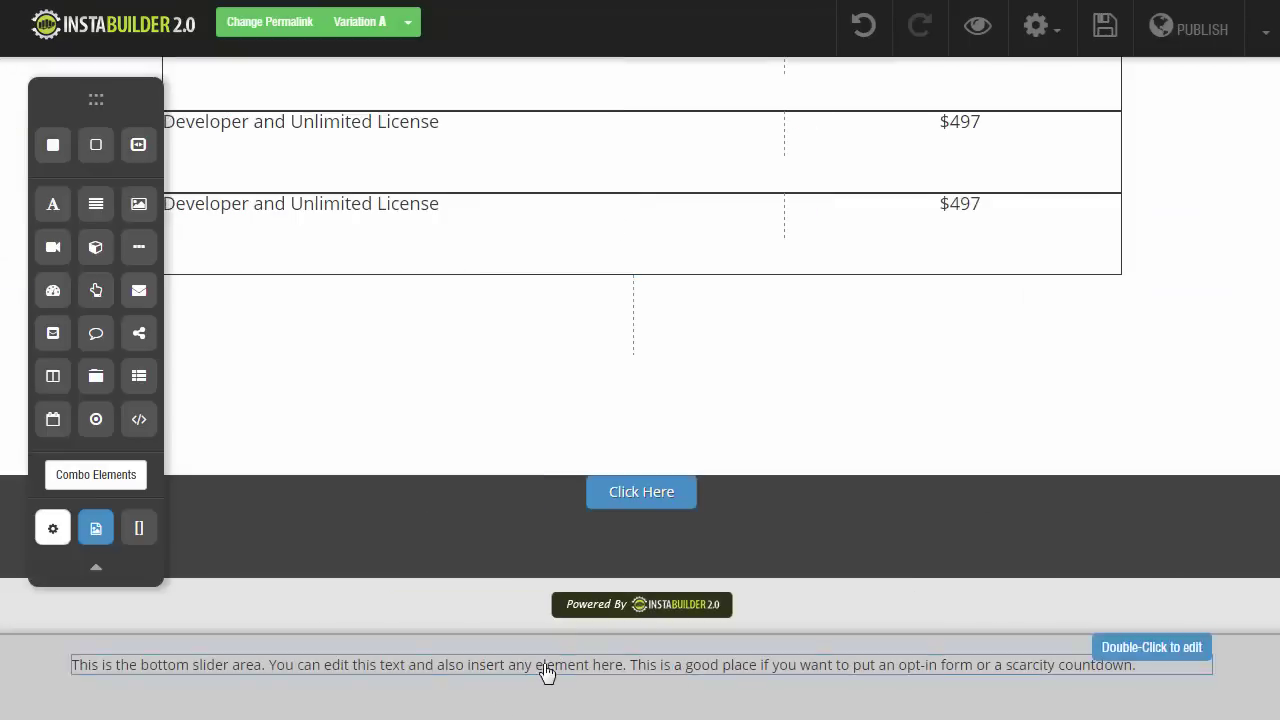
Step: Delete the placeholder text element from the bottom slider area
{"action": "mouse_move", "coordinate": [1117, 680]}
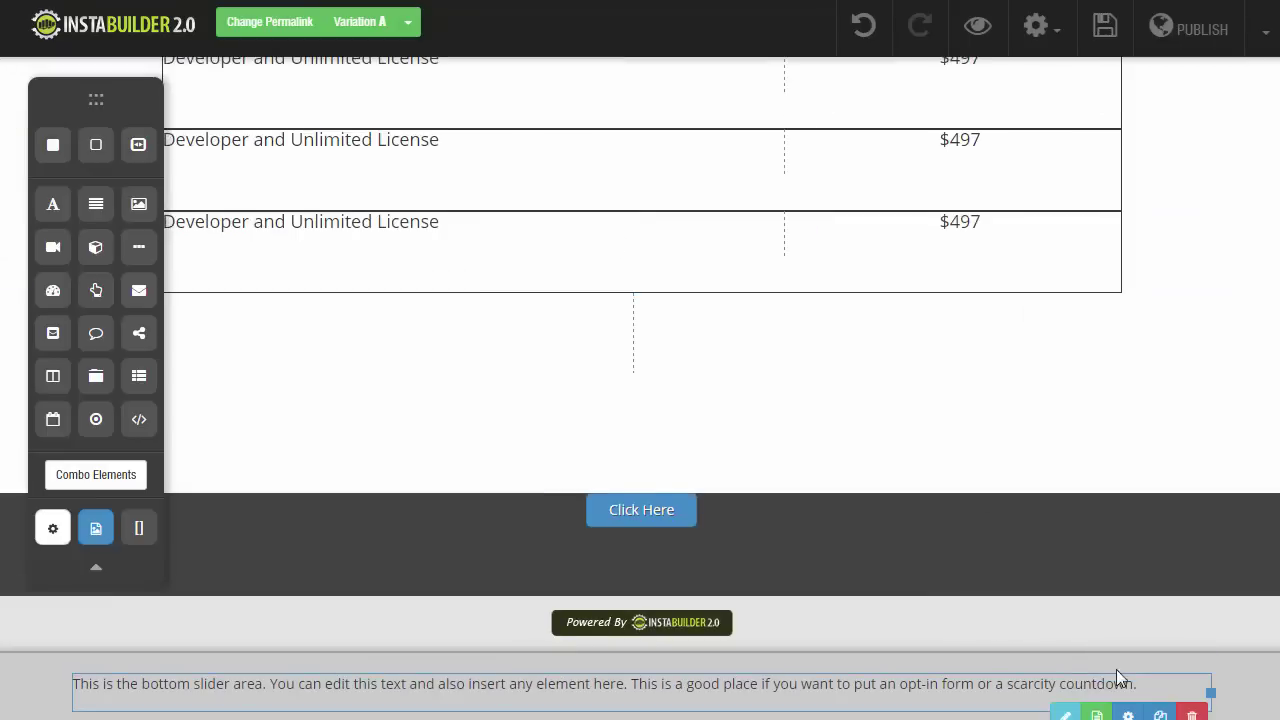
{"action": "left_click", "coordinate": [1195, 714]}
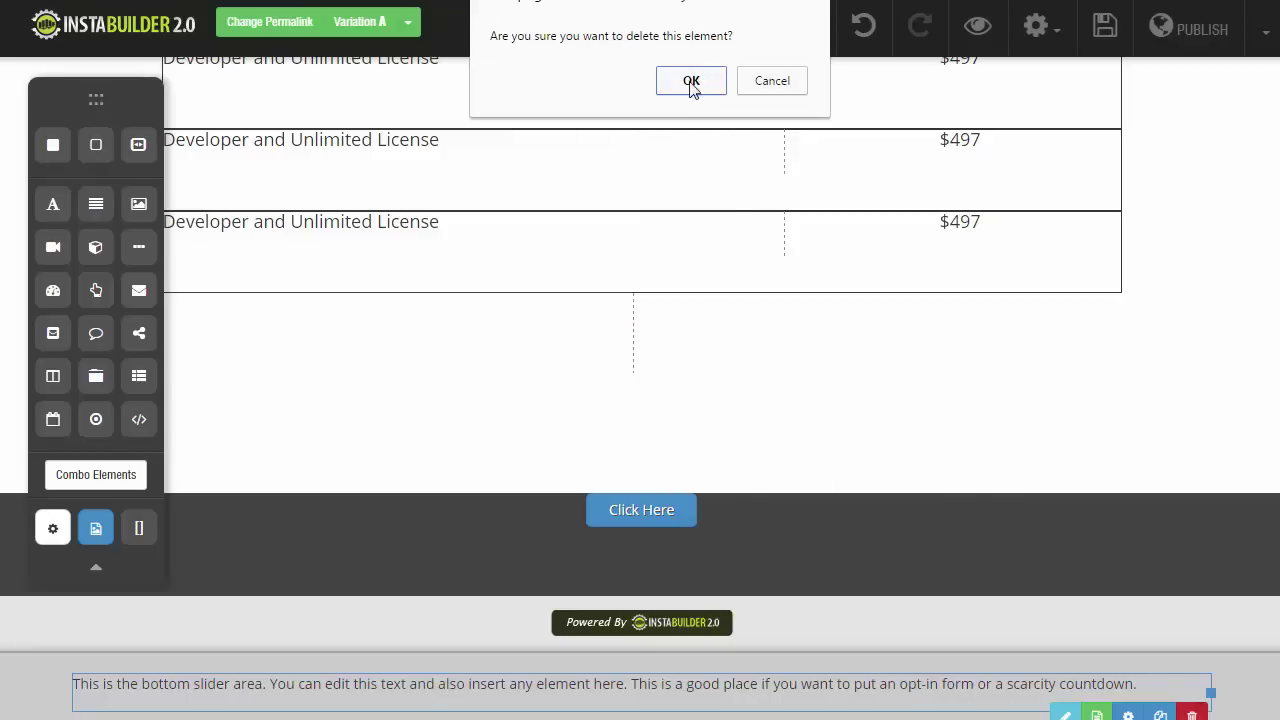
{"action": "left_click", "coordinate": [691, 84]}
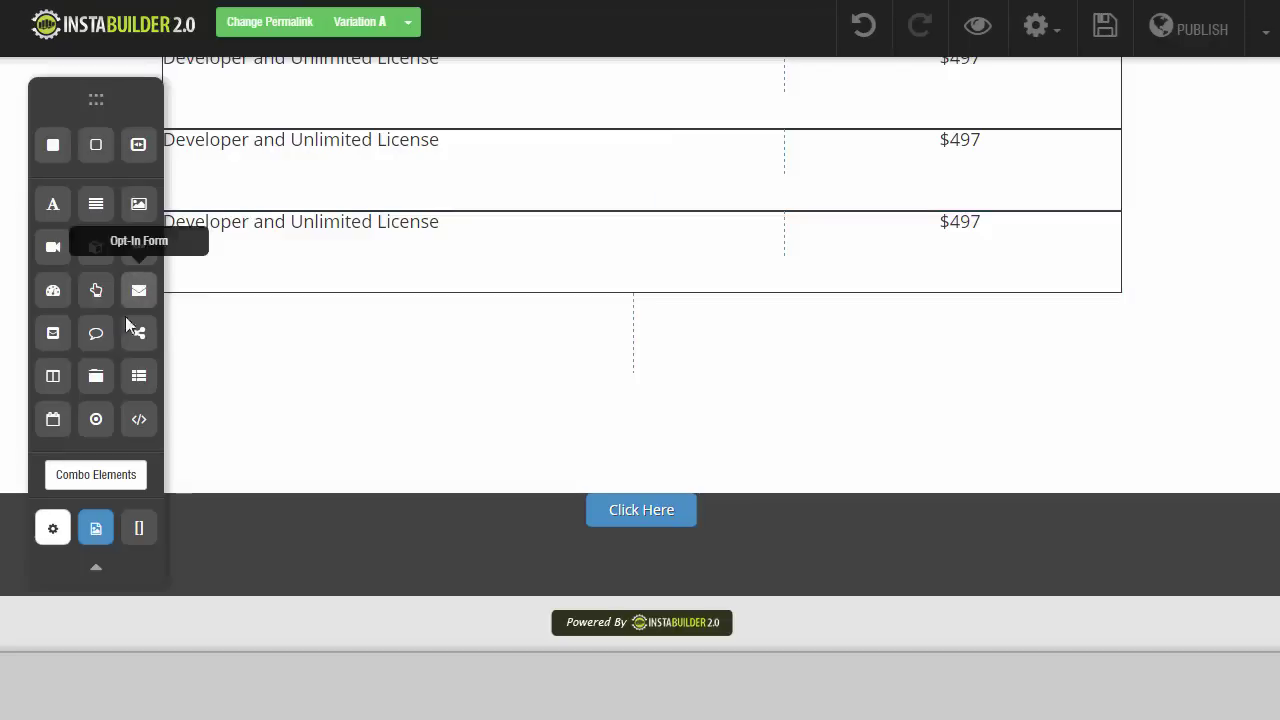
Step: Insert a two-column element into the empty bottom slider and give it a transparent background
{"action": "left_click_drag", "start_coordinate": [45, 382], "coordinate": [540, 700]}
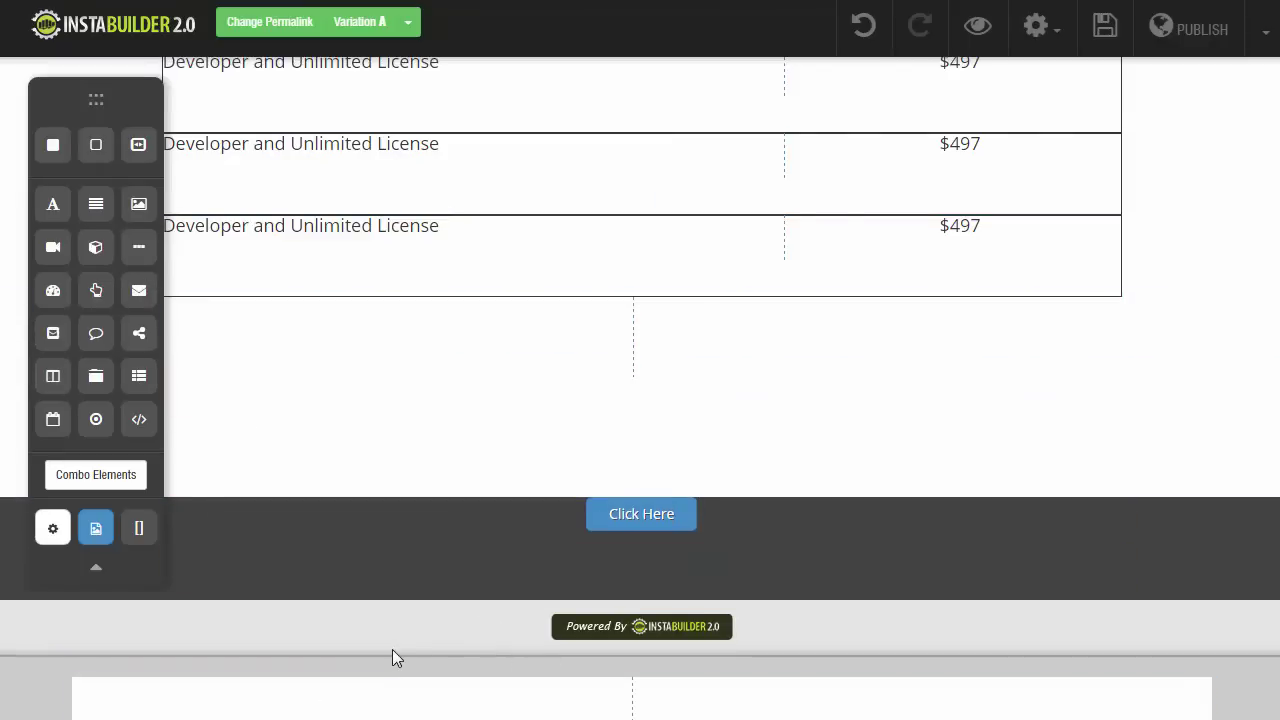
{"action": "scroll", "coordinate": [392, 649], "scroll_direction": "down", "scroll_amount": 1}
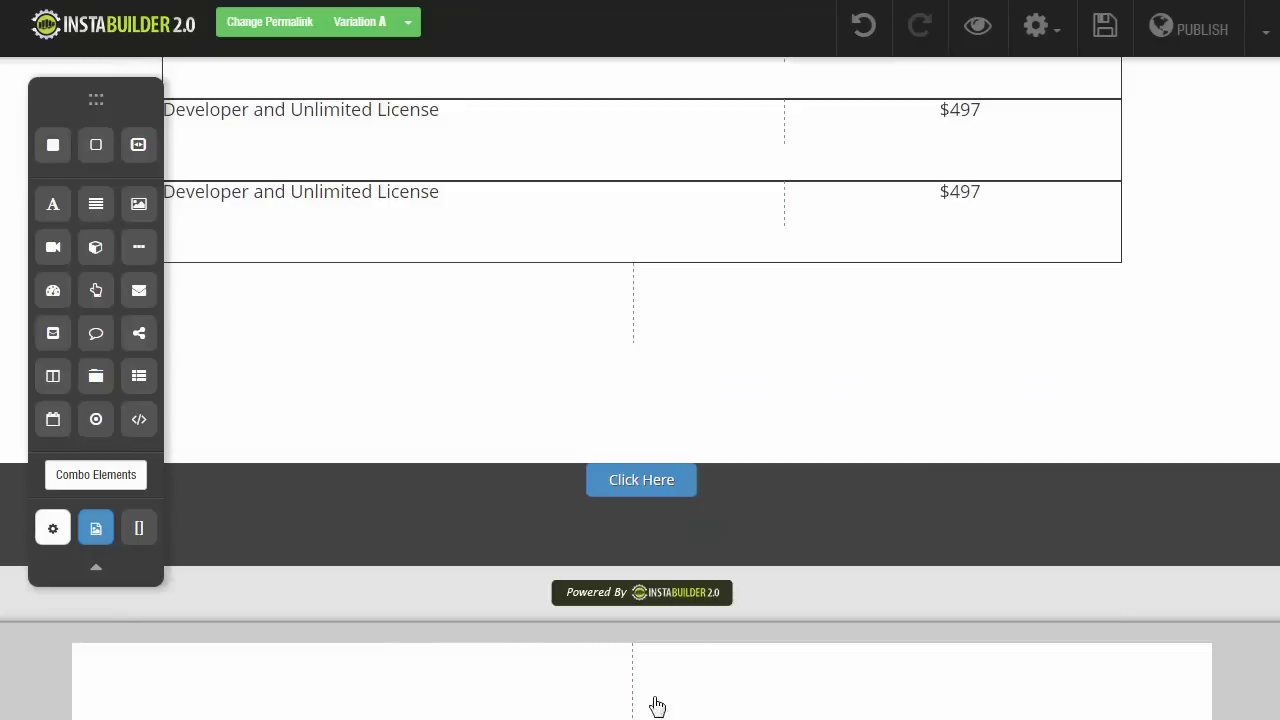
{"action": "left_click", "coordinate": [1063, 705]}
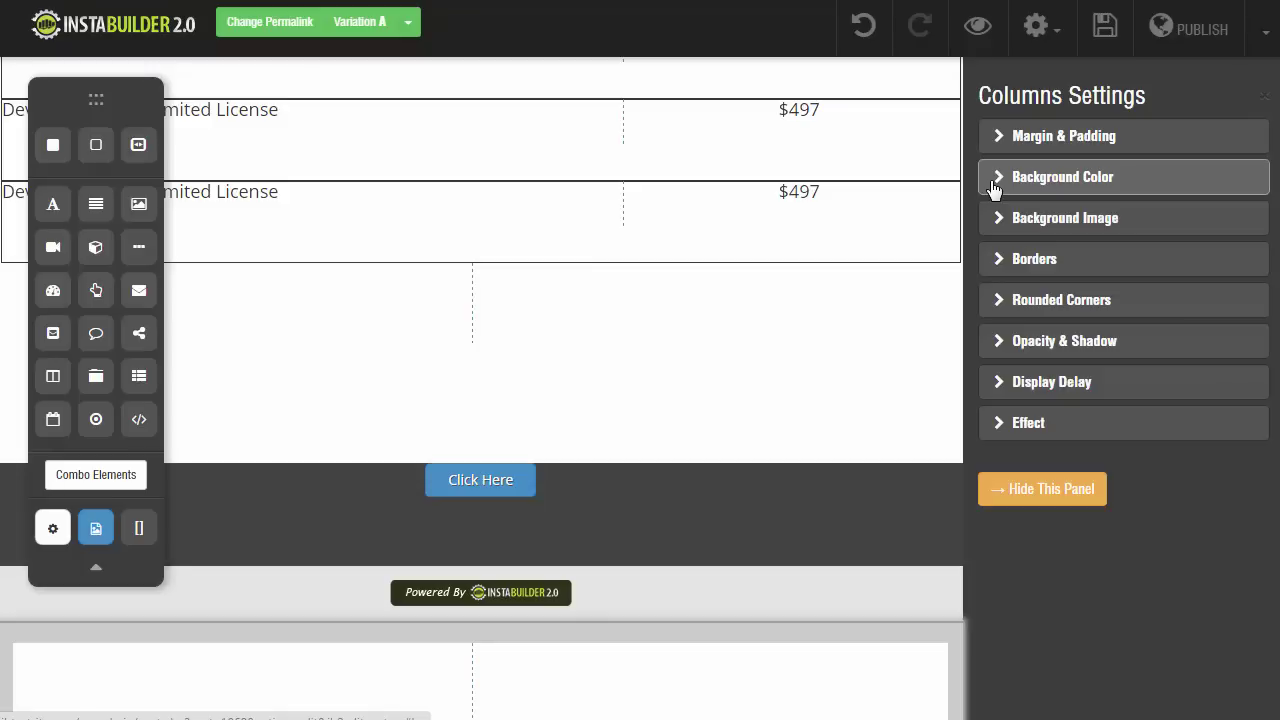
{"action": "left_click", "coordinate": [995, 188]}
{"action": "left_click", "coordinate": [1008, 183]}
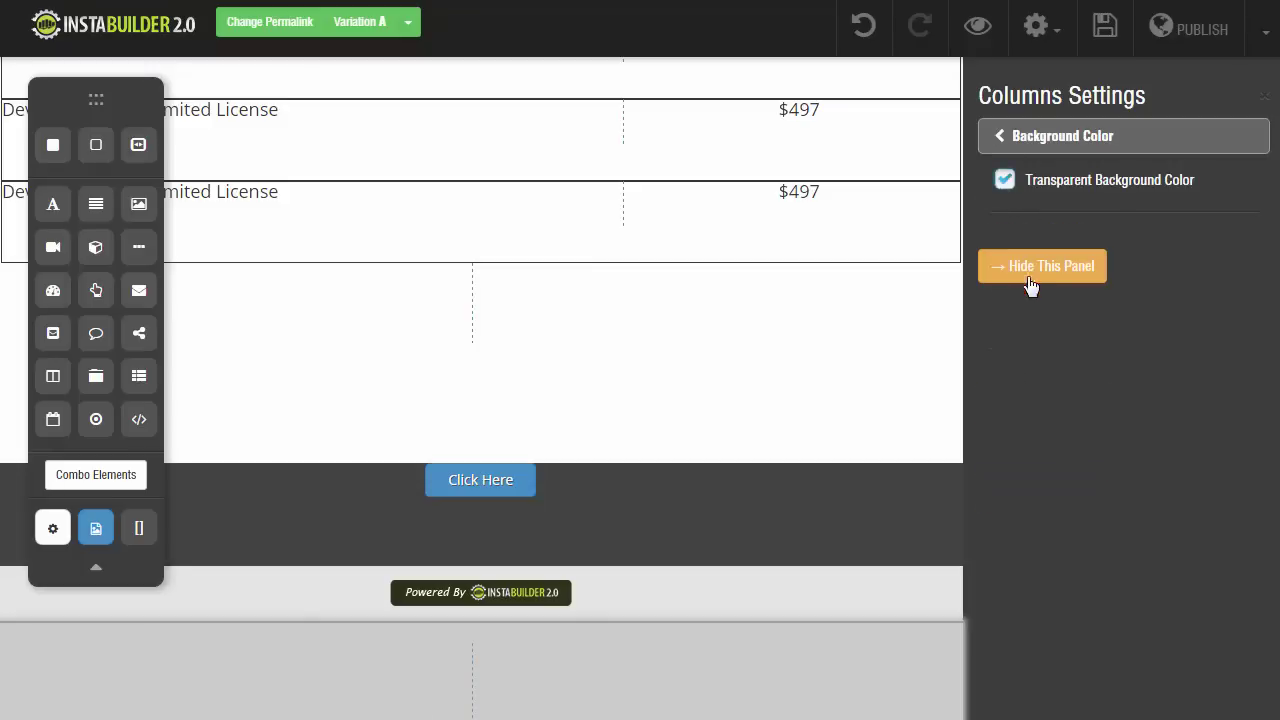
{"action": "left_click", "coordinate": [1029, 277]}
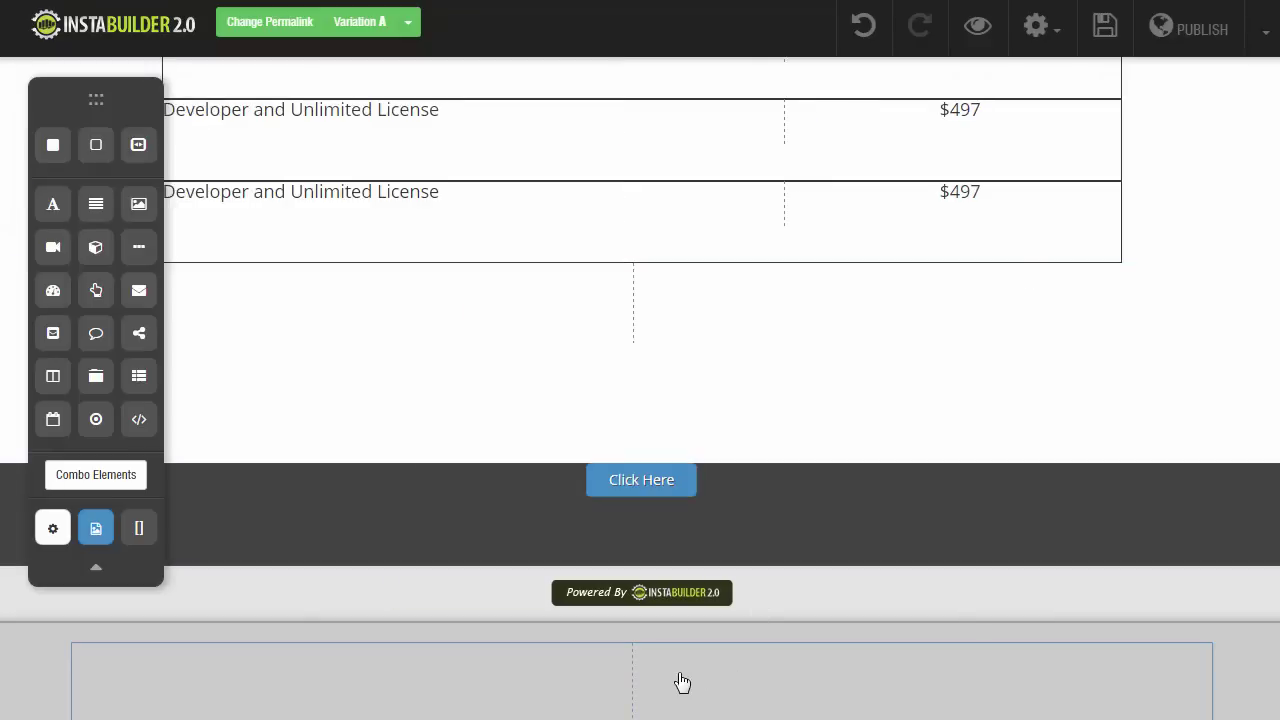
Step: Add a third column to the slider's columns element and fill the columns, in order, with a title, a countdown timer and a button
{"action": "scroll", "coordinate": [937, 671], "scroll_direction": "down", "scroll_amount": 1}
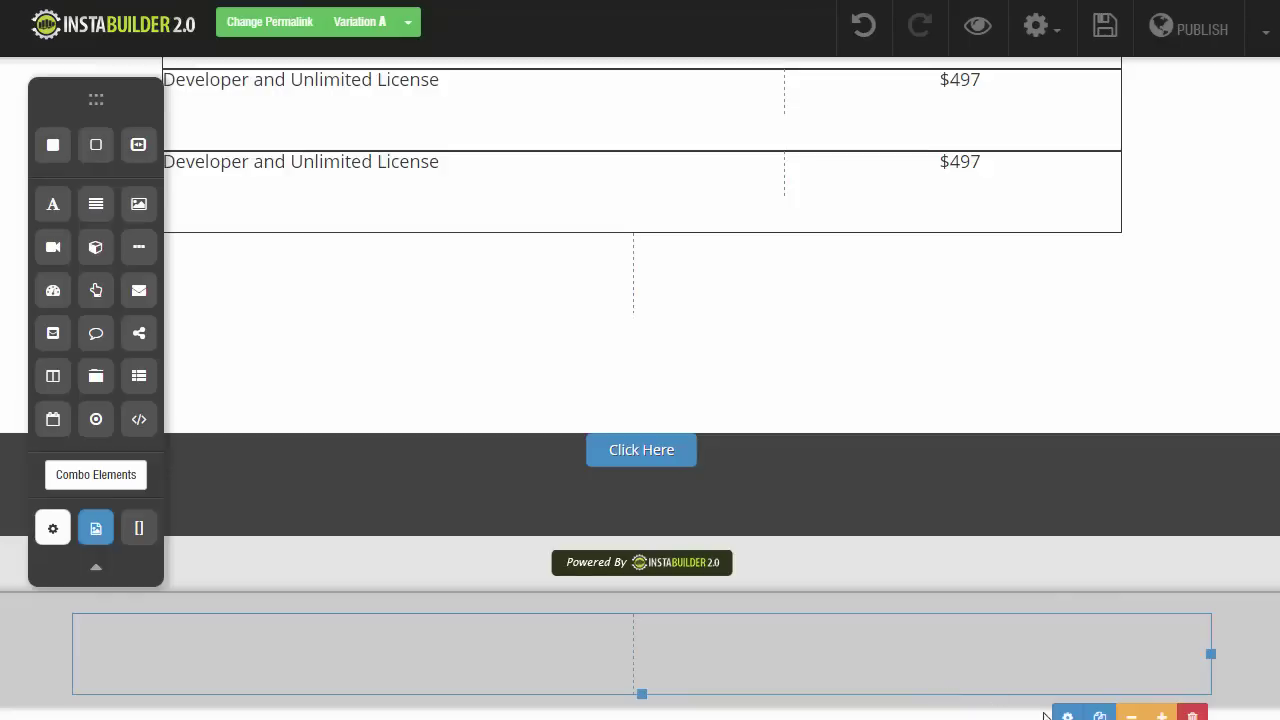
{"action": "left_click", "coordinate": [1162, 715]}
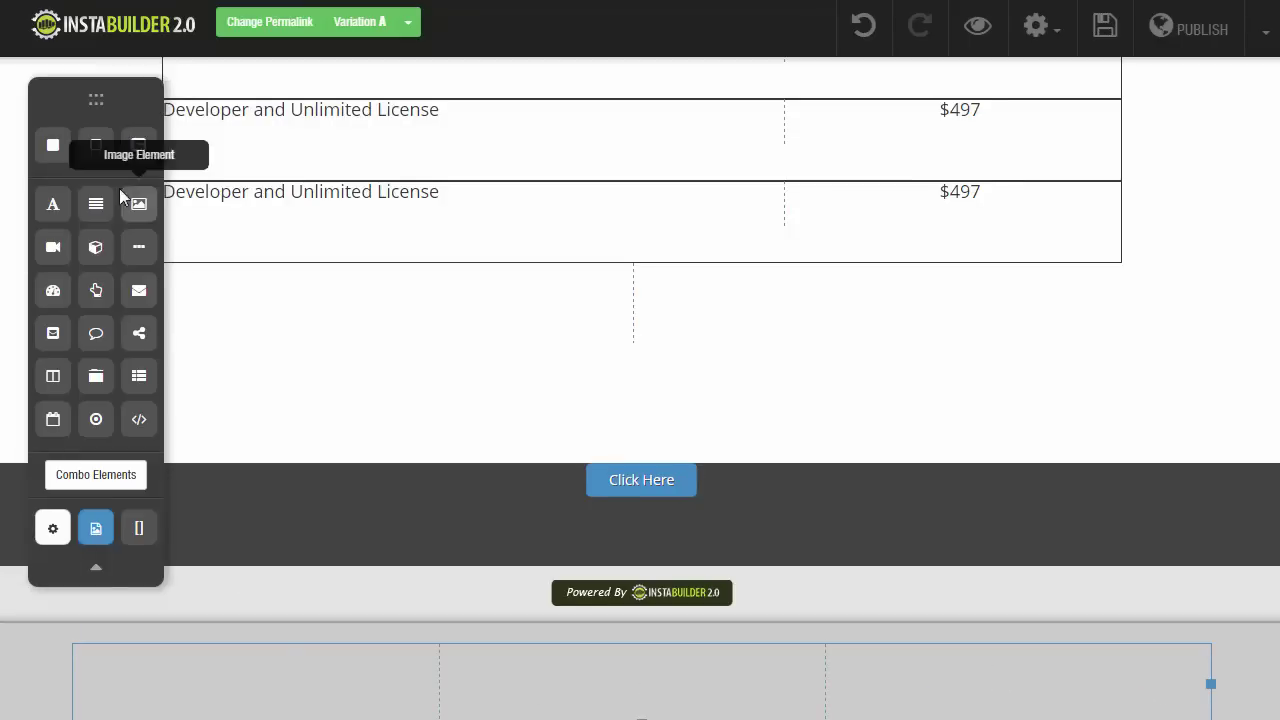
{"action": "left_click_drag", "start_coordinate": [53, 204], "coordinate": [206, 675]}
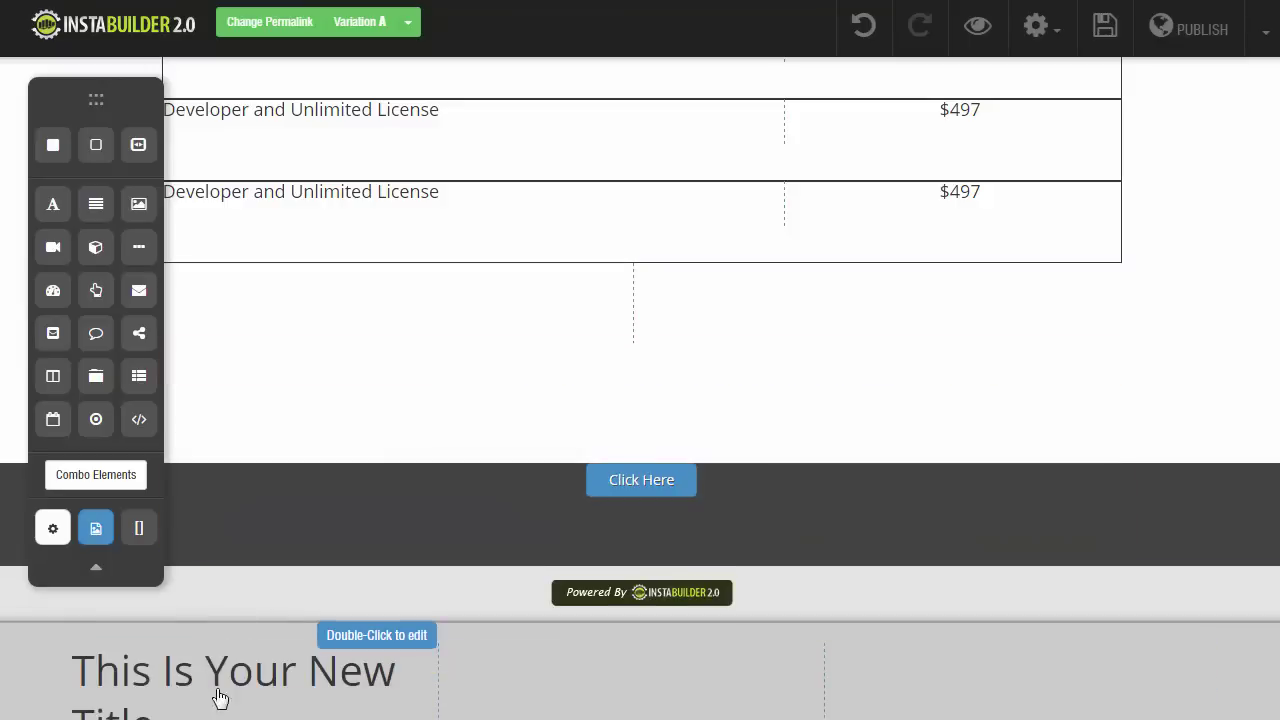
{"action": "left_click_drag", "start_coordinate": [86, 395], "coordinate": [544, 636]}
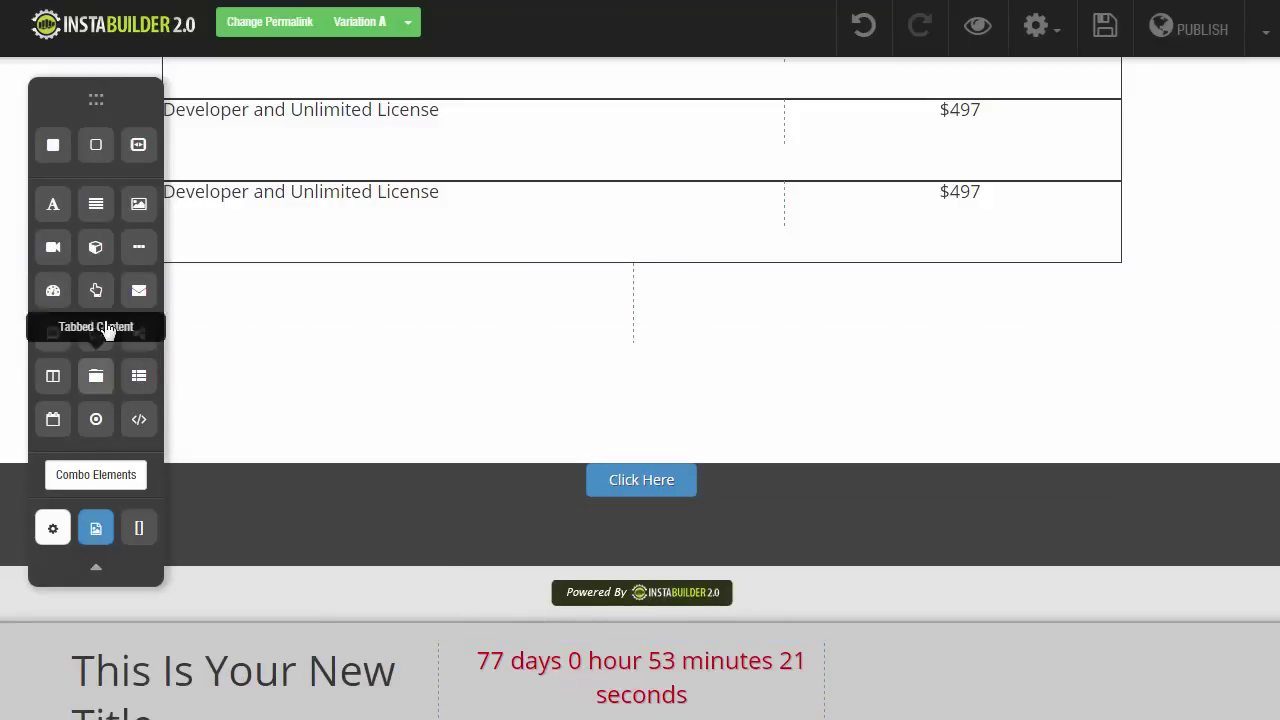
{"action": "left_click_drag", "start_coordinate": [96, 290], "coordinate": [906, 657]}
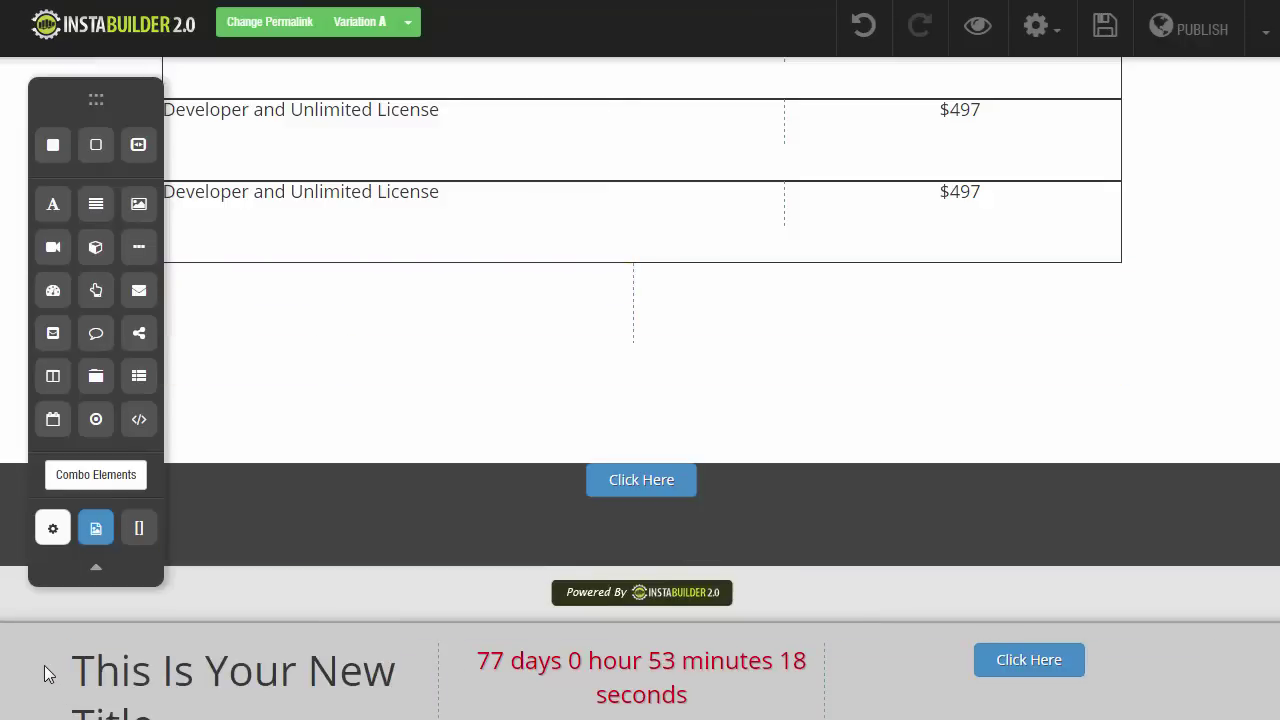
Step: Set the bottom slider section's background color to near-black
{"action": "mouse_move", "coordinate": [43, 663]}
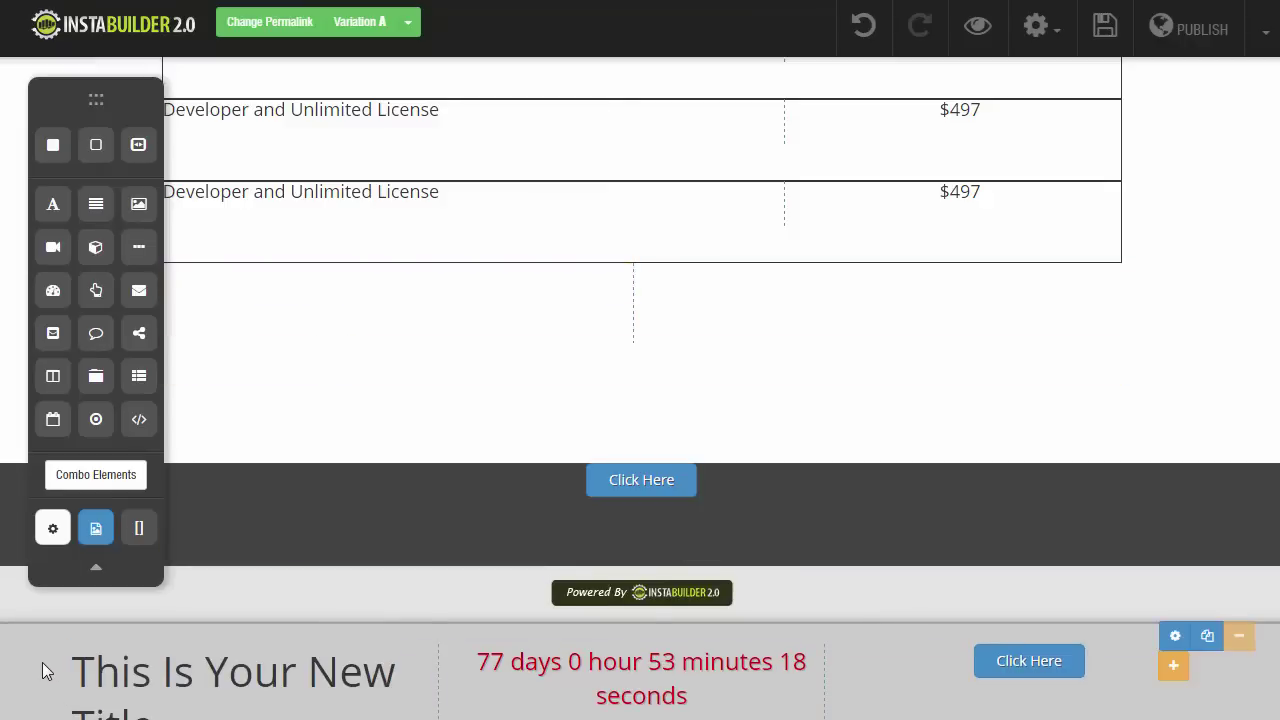
{"action": "left_click", "coordinate": [1174, 636]}
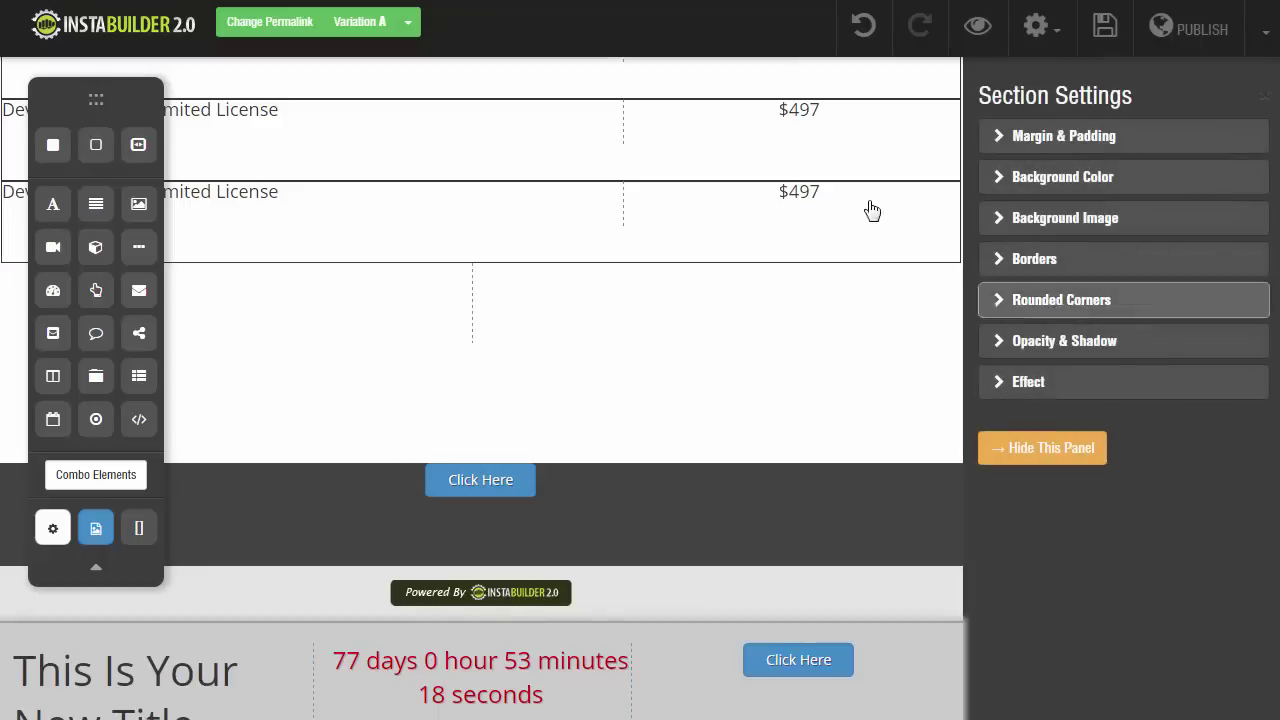
{"action": "left_click", "coordinate": [1050, 180]}
{"action": "left_click", "coordinate": [1006, 264]}
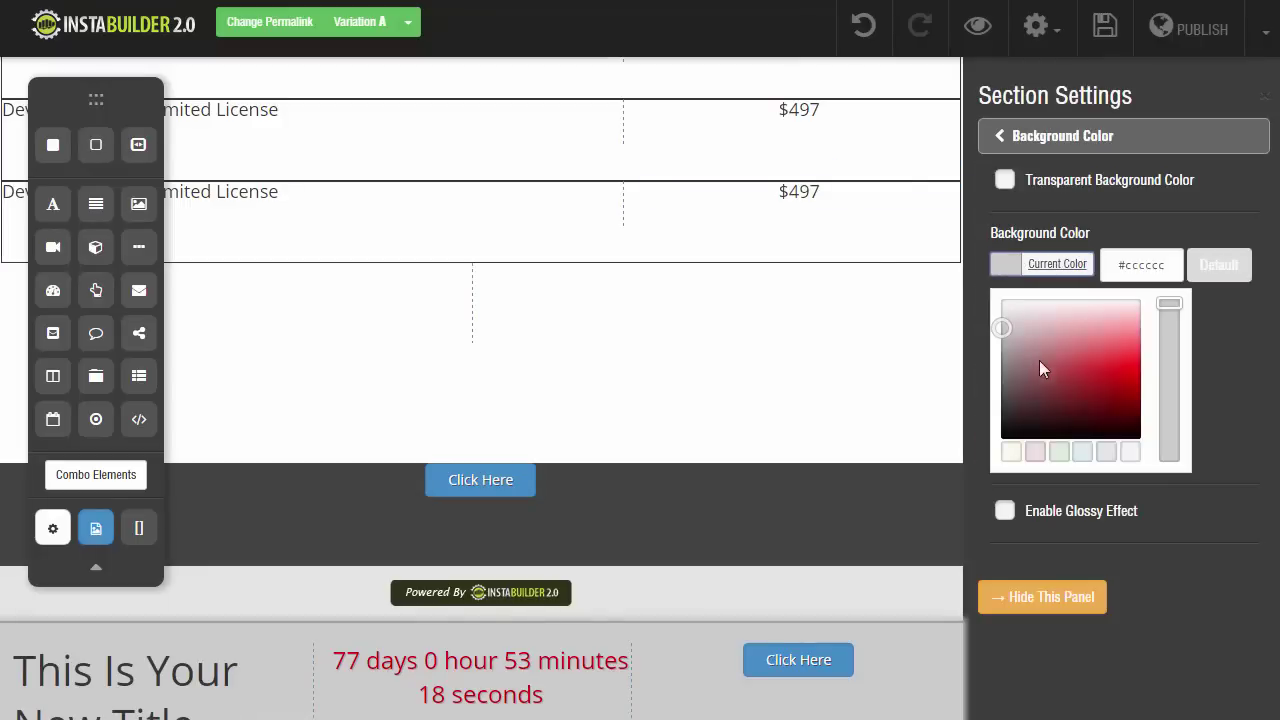
{"action": "left_click_drag", "start_coordinate": [1039, 370], "coordinate": [991, 457]}
{"action": "left_click", "coordinate": [1013, 499]}
{"action": "left_click", "coordinate": [1032, 410]}
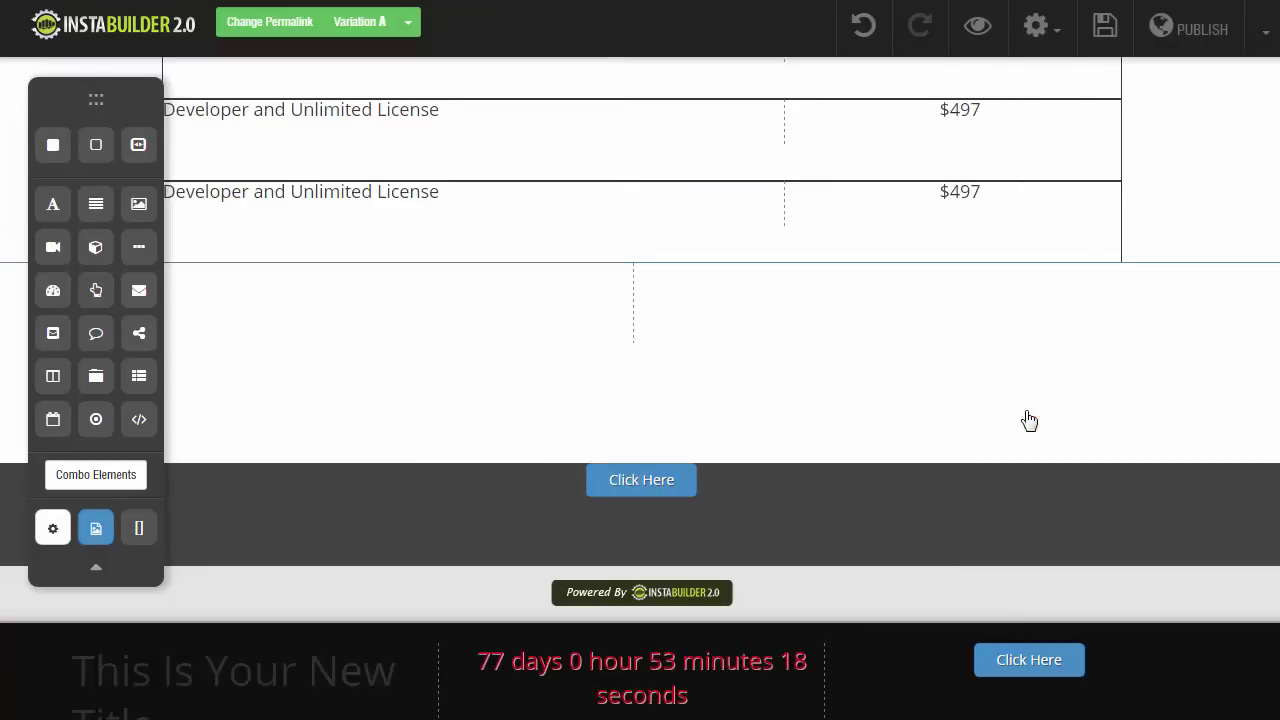
{"action": "scroll", "coordinate": [674, 530], "scroll_direction": "up", "scroll_amount": 3}
{"action": "scroll", "coordinate": [674, 530], "scroll_direction": "down", "scroll_amount": 4}
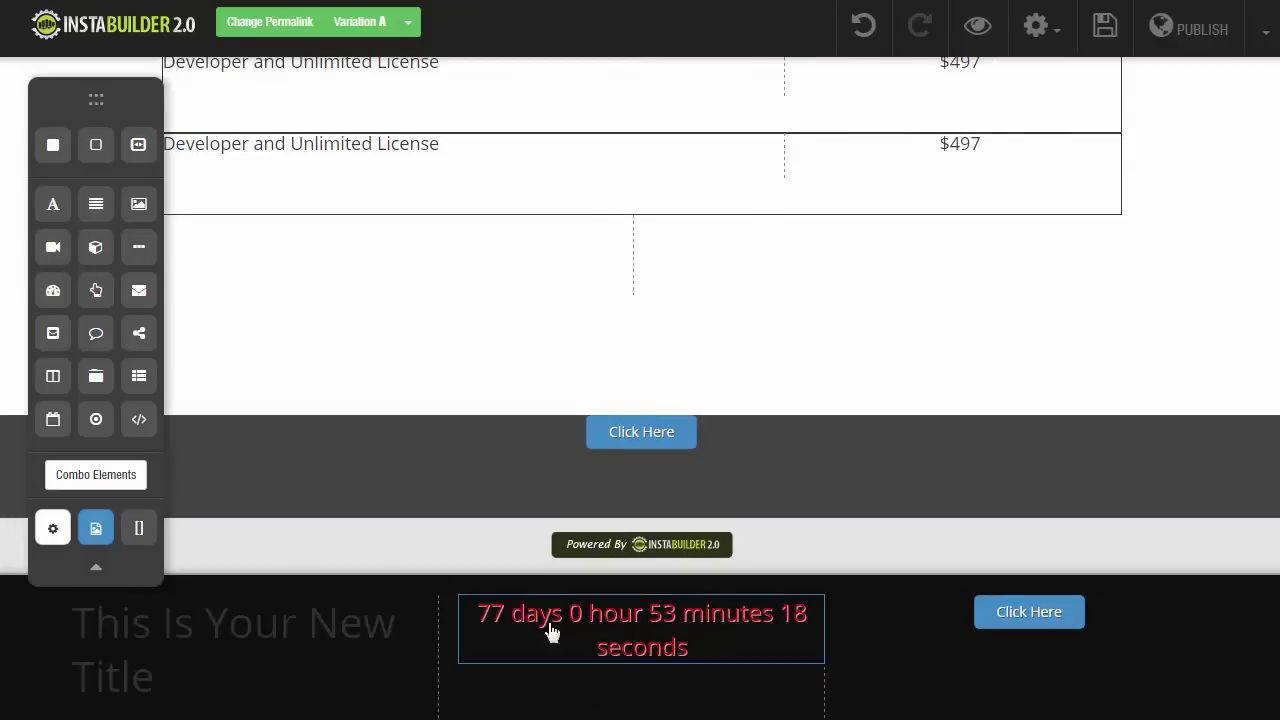
Step: Compare the page built so far with the finished Social Contest bonus page, from its footer and bottom slider up to the header
{"action": "scroll", "coordinate": [565, 452], "scroll_direction": "down", "scroll_amount": 2}
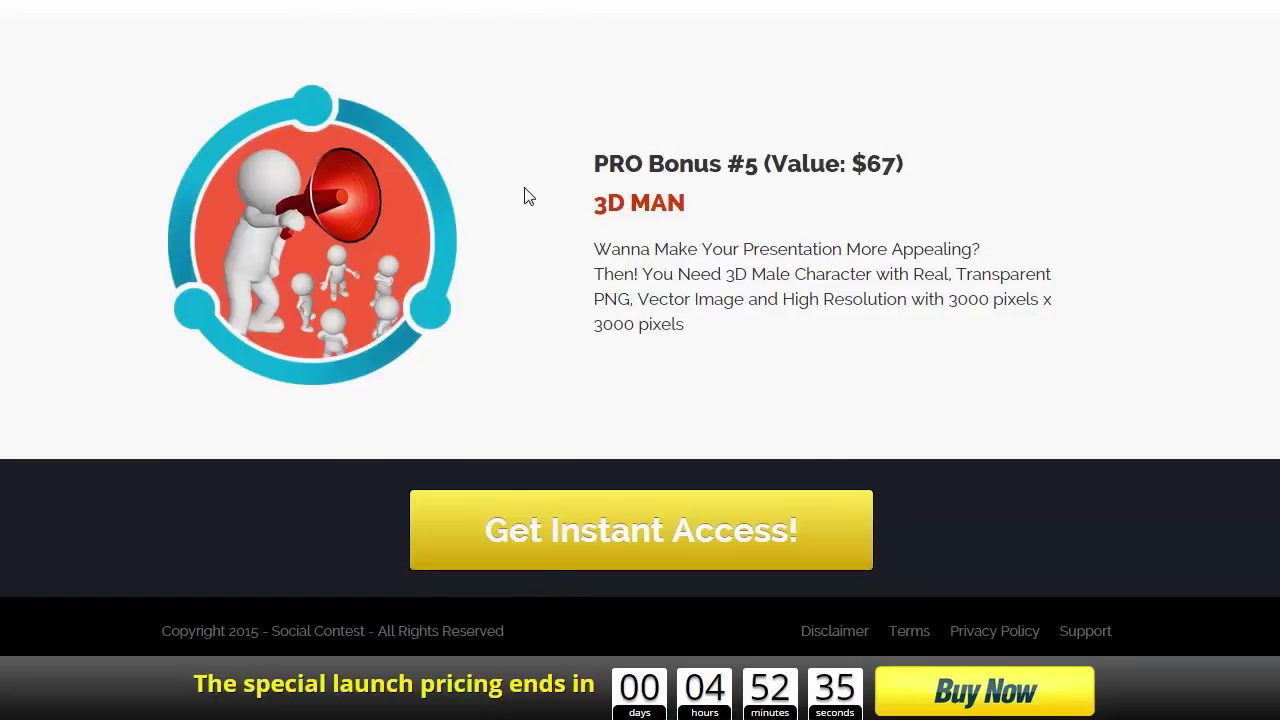
{"action": "scroll", "coordinate": [528, 196], "scroll_direction": "up", "scroll_amount": 12}
{"action": "scroll", "coordinate": [528, 196], "scroll_direction": "up", "scroll_amount": 20}
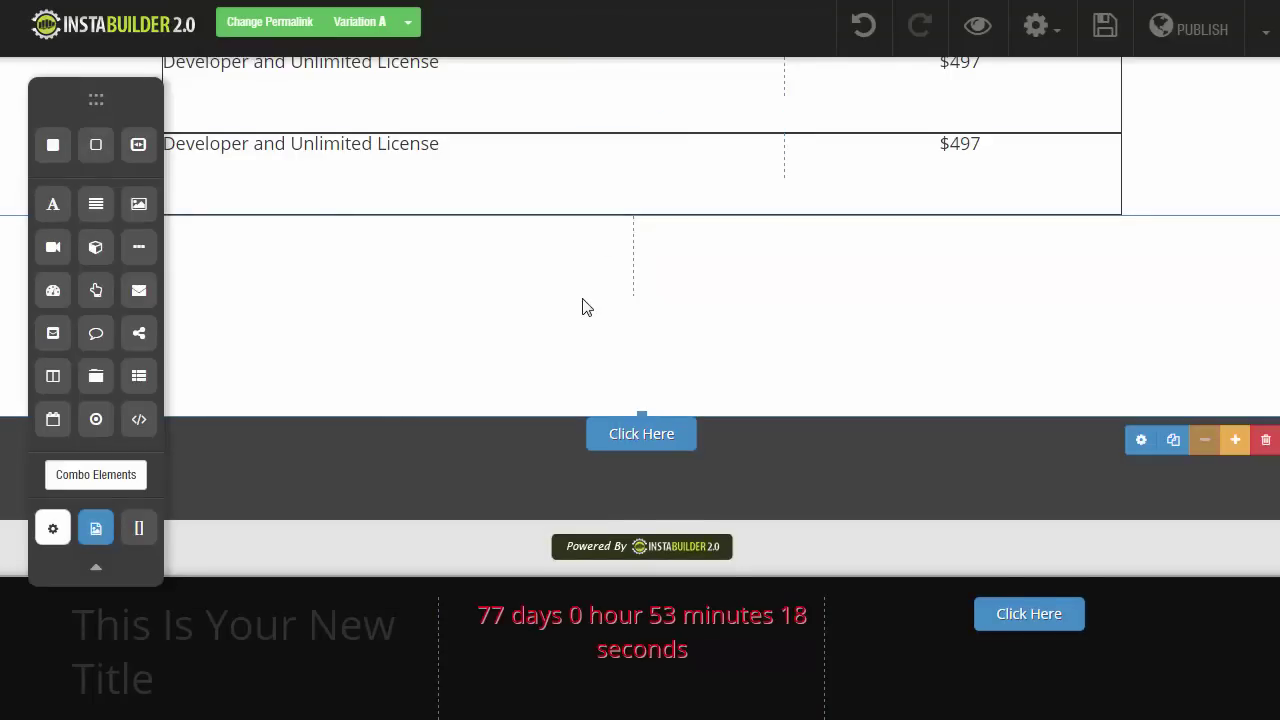
{"action": "scroll", "coordinate": [550, 354], "scroll_direction": "up", "scroll_amount": 2}
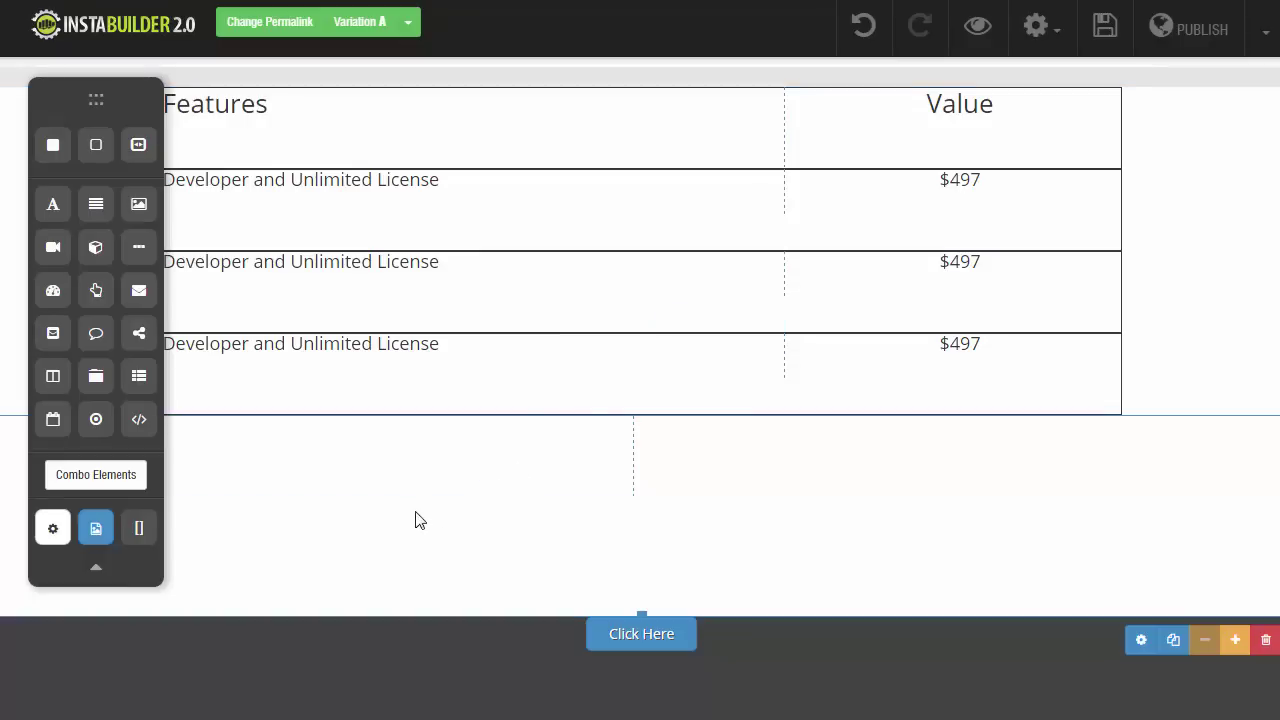
{"action": "scroll", "coordinate": [434, 489], "scroll_direction": "up", "scroll_amount": 5}
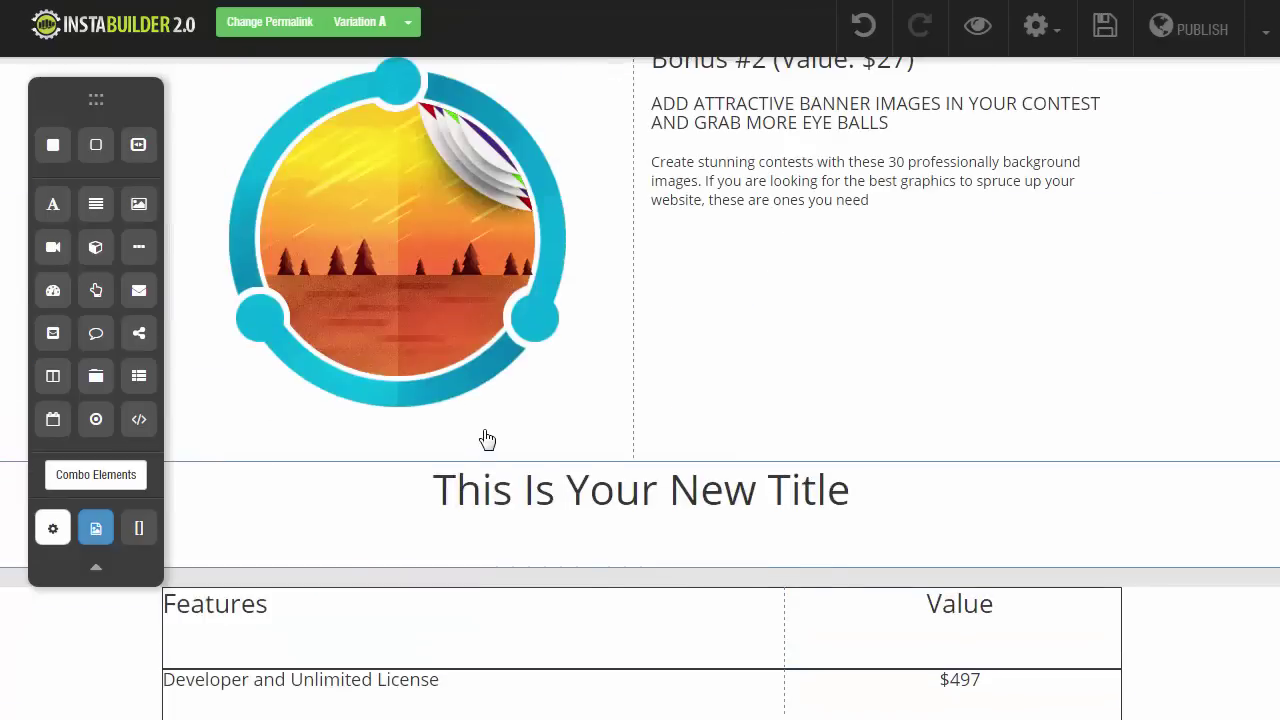
{"action": "scroll", "coordinate": [490, 450], "scroll_direction": "up", "scroll_amount": 2}
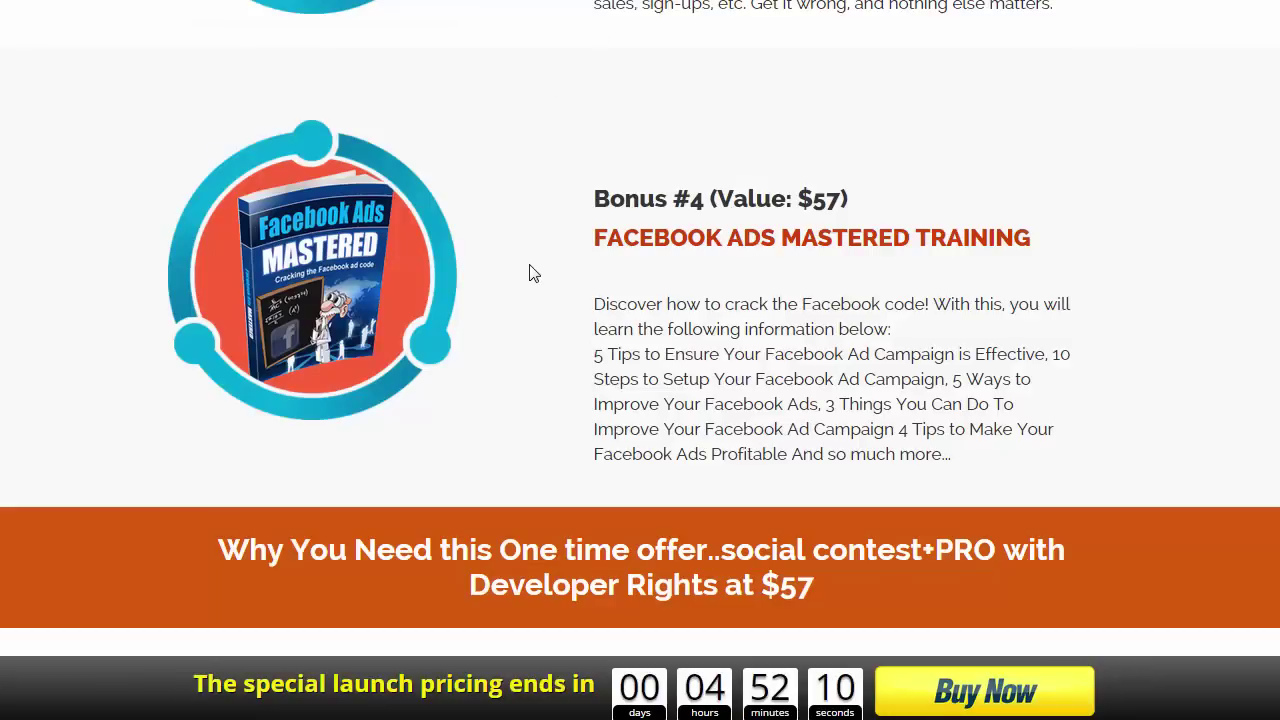
{"action": "scroll", "coordinate": [480, 360], "scroll_direction": "up", "scroll_amount": 14}
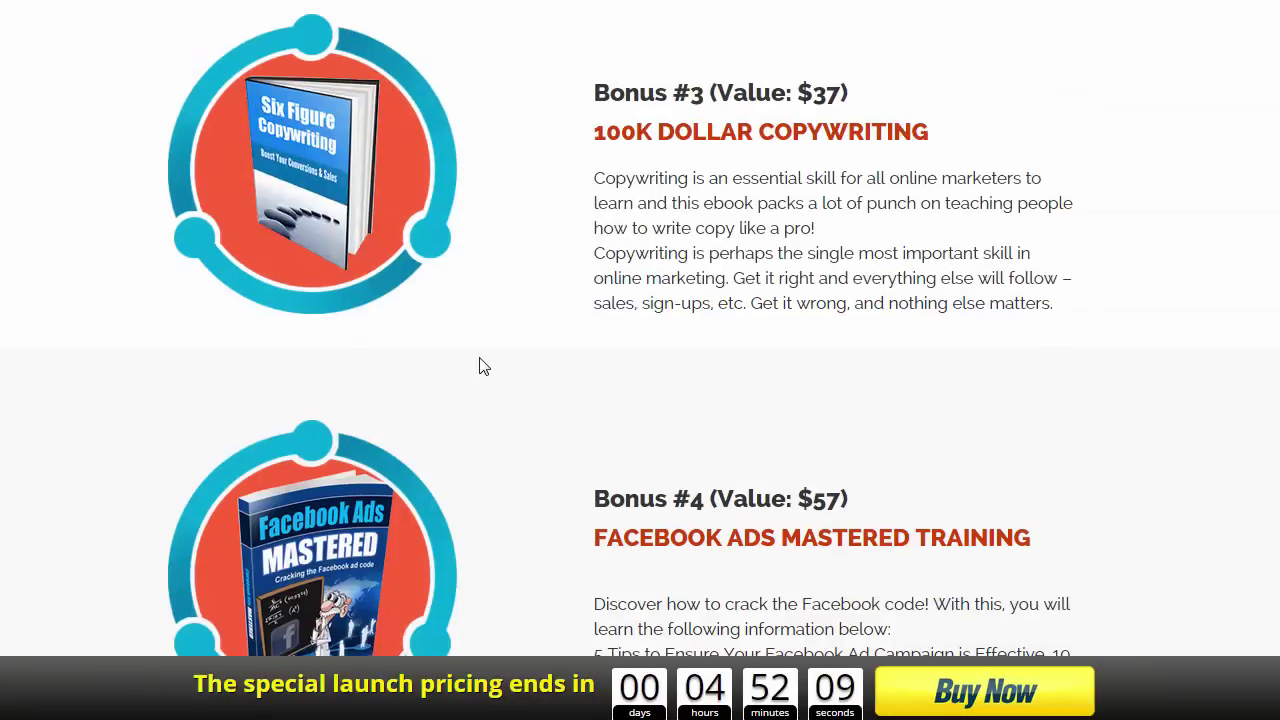
{"action": "scroll", "coordinate": [481, 359], "scroll_direction": "up", "scroll_amount": 5}
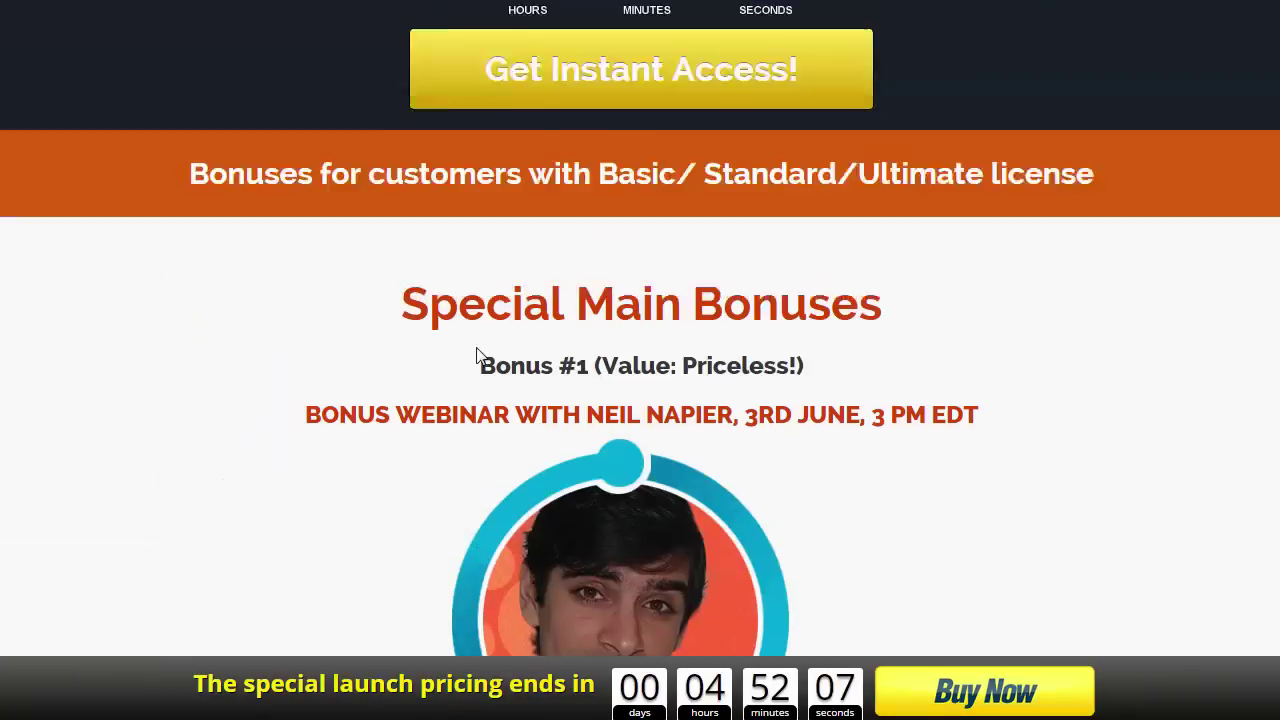
{"action": "scroll", "coordinate": [287, 350], "scroll_direction": "up", "scroll_amount": 8}
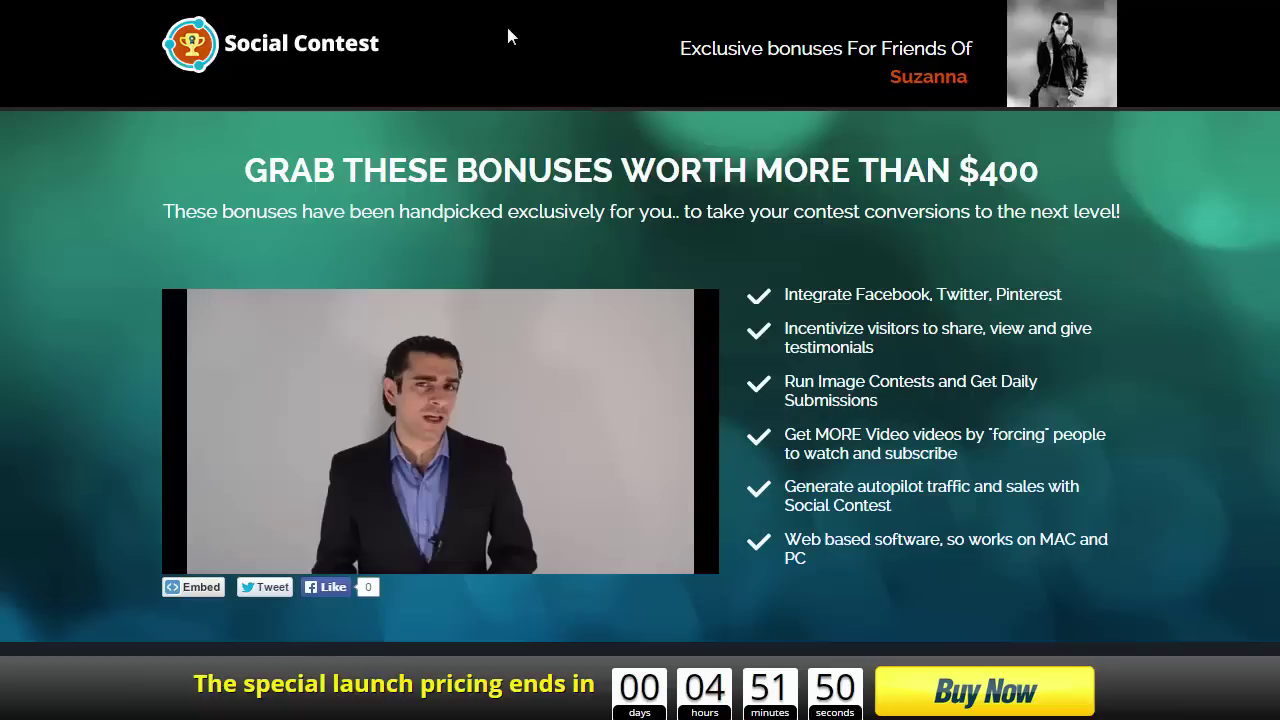
{"action": "mouse_move", "coordinate": [447, 370]}
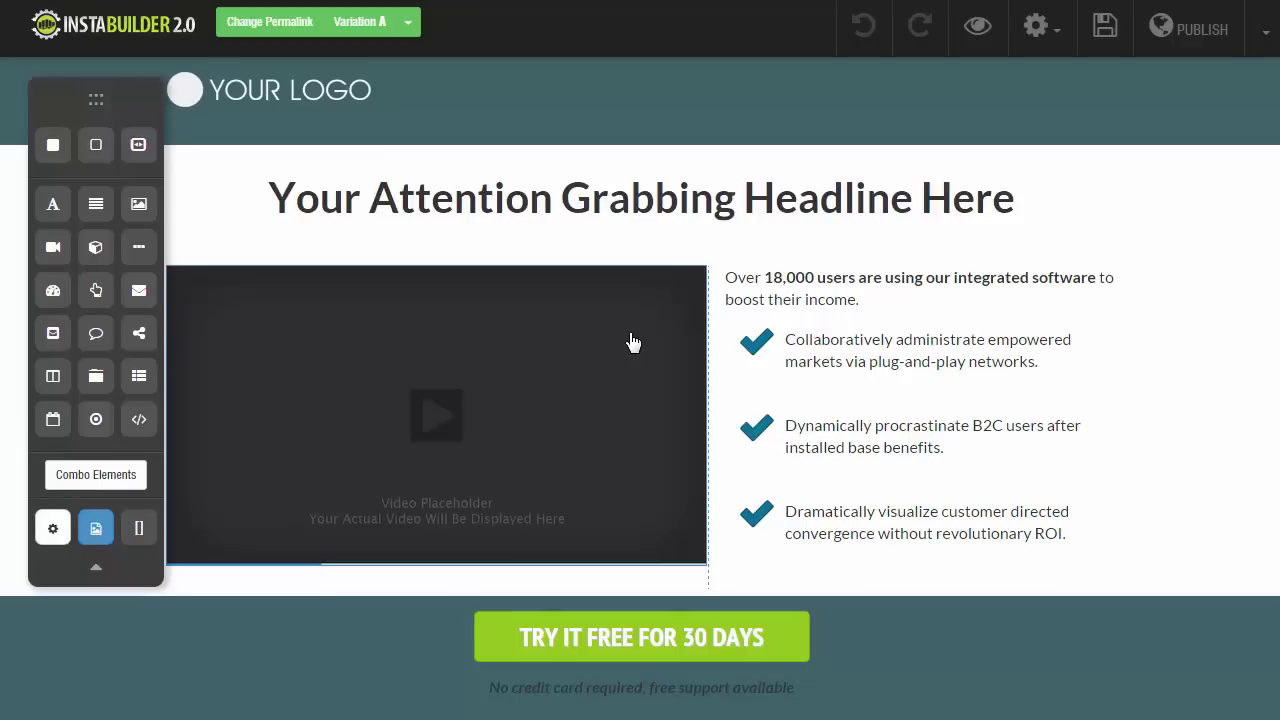
{"action": "scroll", "coordinate": [651, 366], "scroll_direction": "down", "scroll_amount": 4}
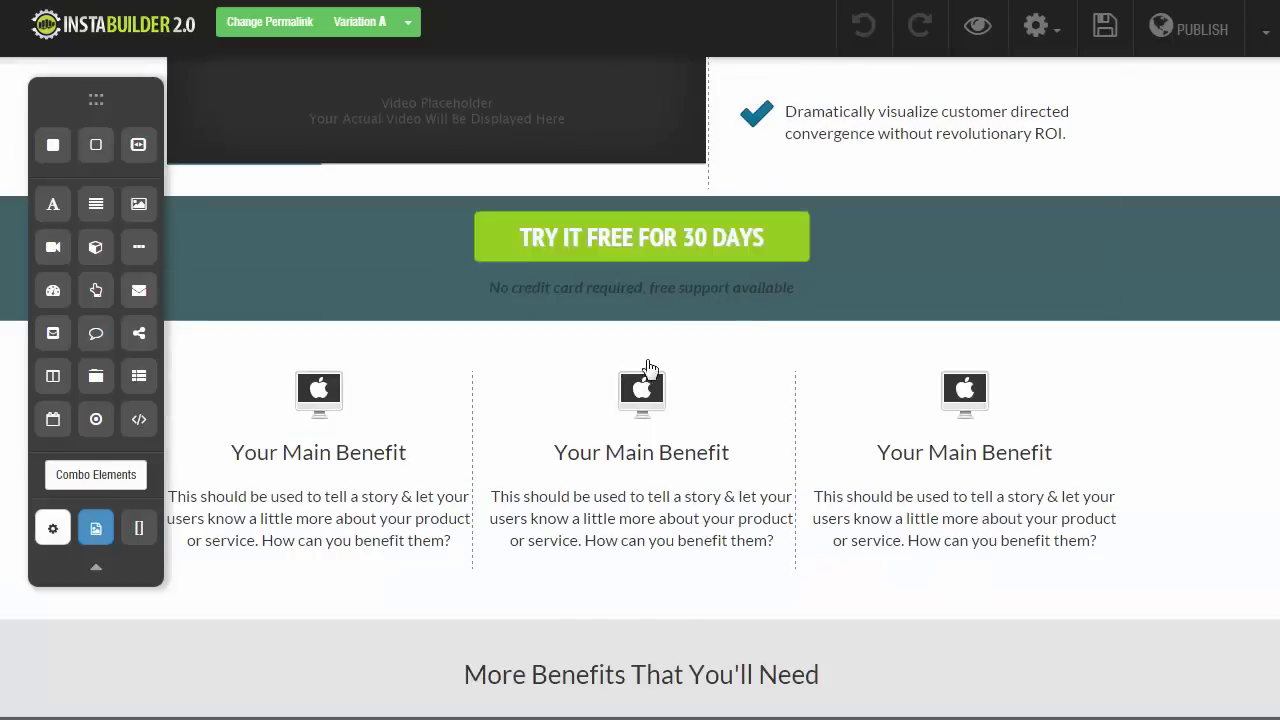
{"action": "scroll", "coordinate": [543, 280], "scroll_direction": "up", "scroll_amount": 4}
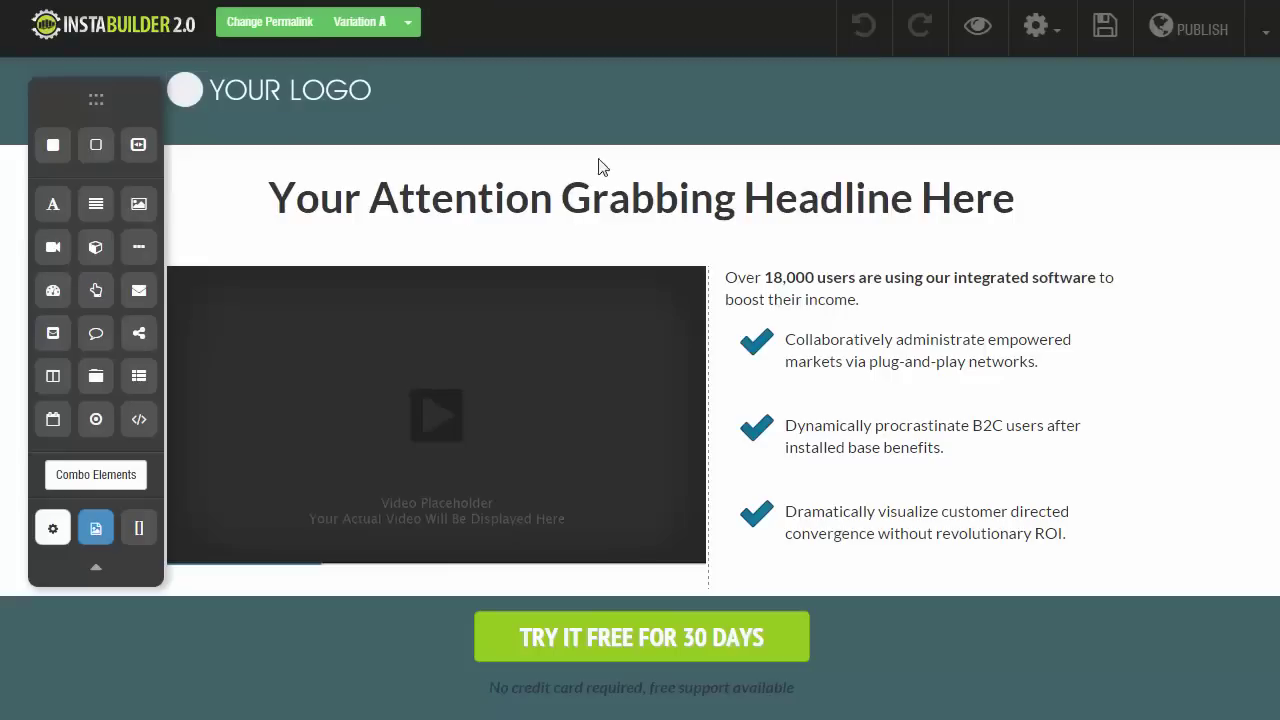
{"action": "mouse_move", "coordinate": [503, 263]}
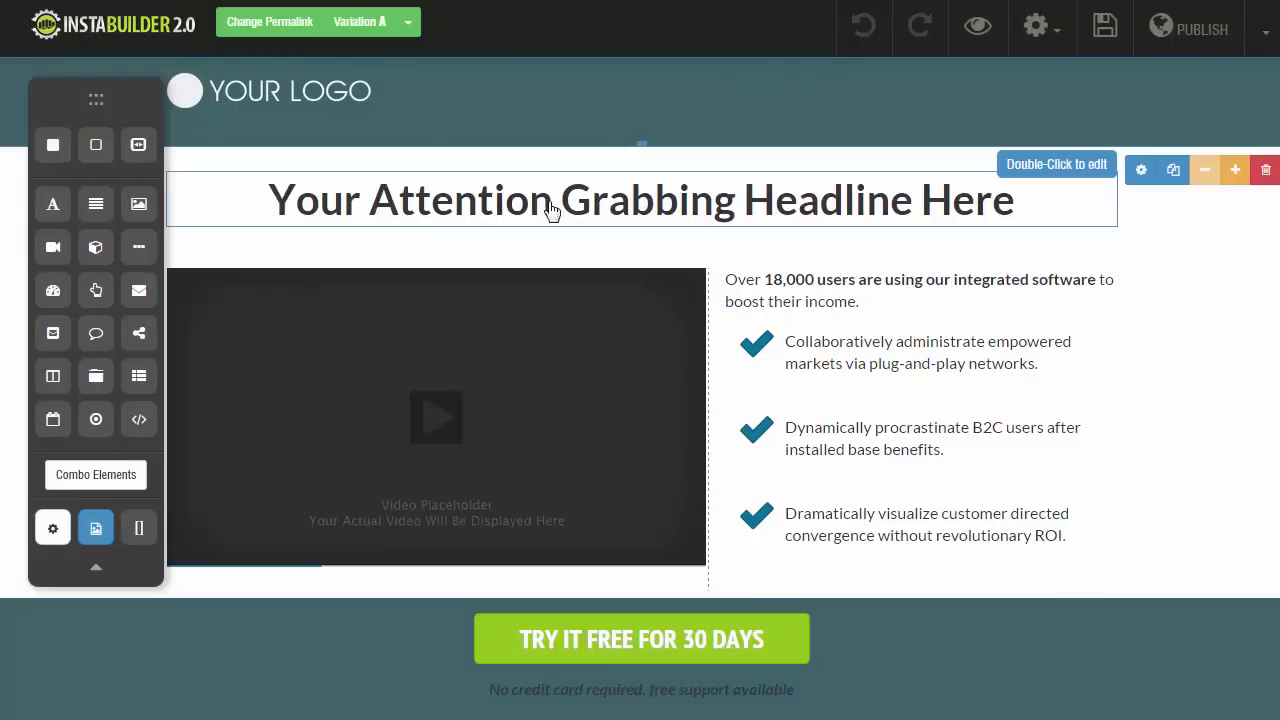
Step: Insert a title element above the "Try it free for 30 days" button in the teal section and center its text
{"action": "left_click", "coordinate": [824, 196]}
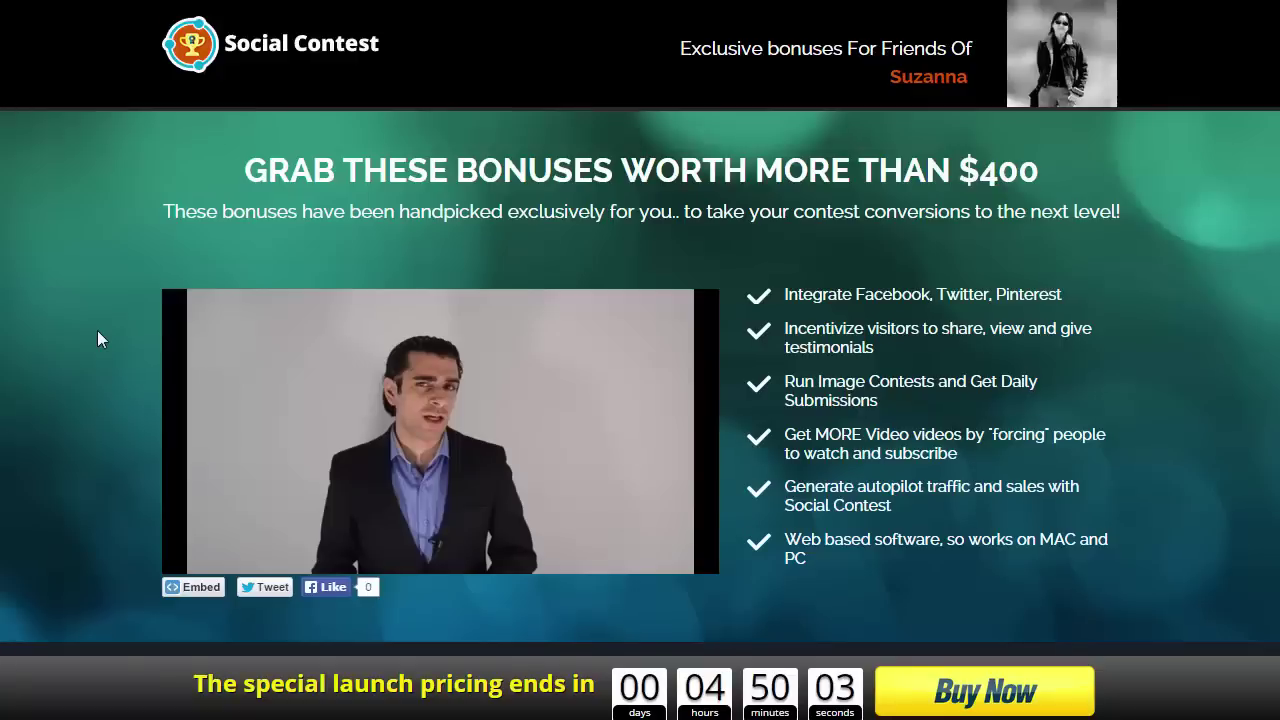
{"action": "scroll", "coordinate": [97, 340], "scroll_direction": "down", "scroll_amount": 5}
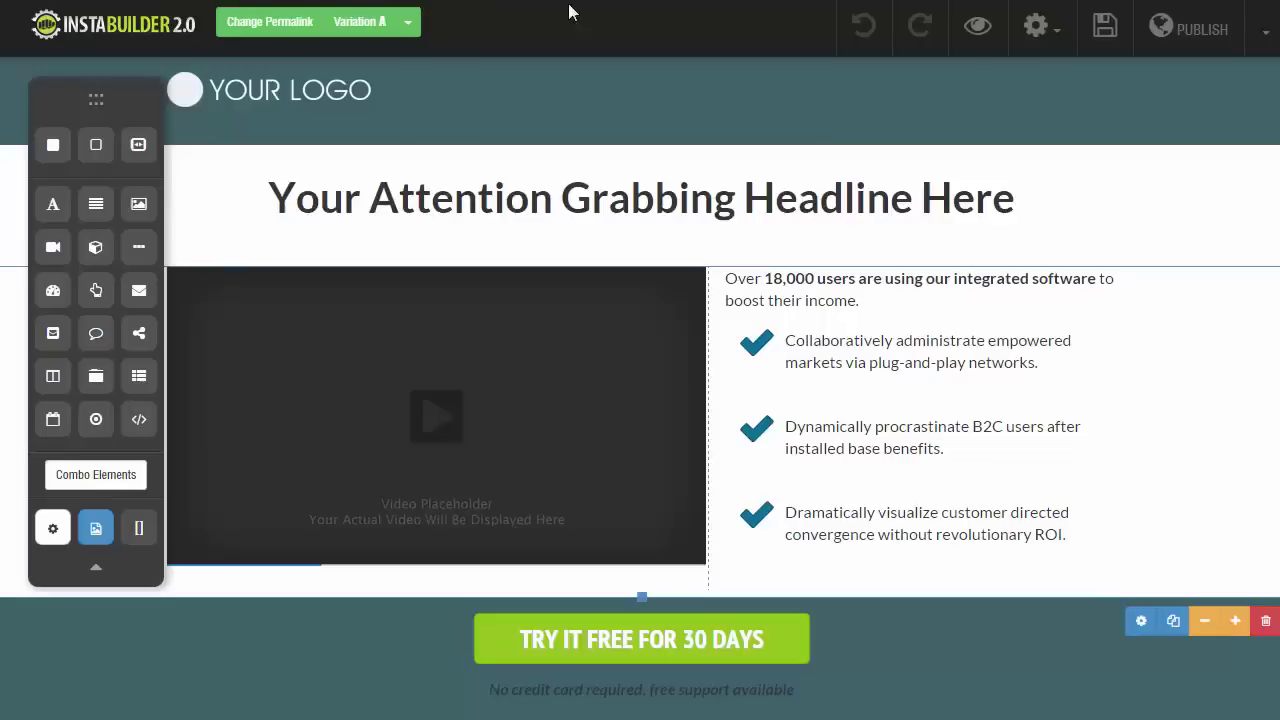
{"action": "scroll", "coordinate": [280, 418], "scroll_direction": "down", "scroll_amount": 3}
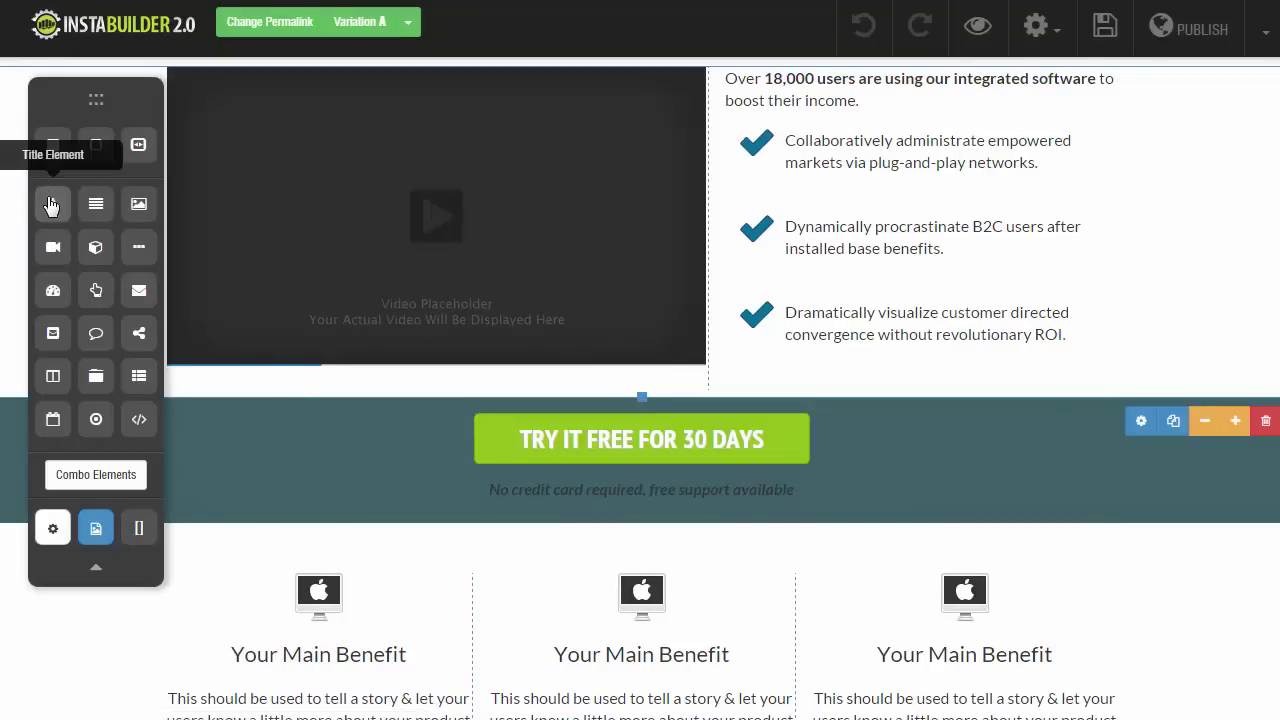
{"action": "left_click_drag", "start_coordinate": [53, 204], "coordinate": [580, 435]}
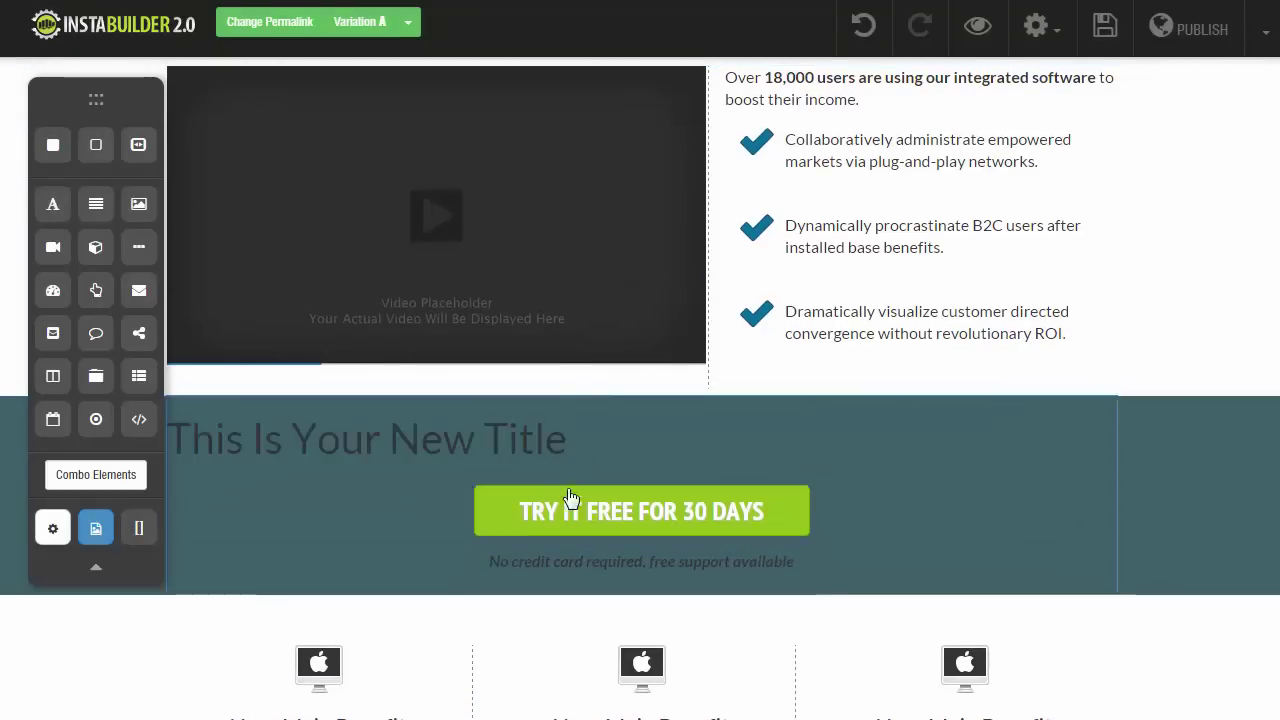
{"action": "double_click", "coordinate": [507, 447]}
{"action": "left_click", "coordinate": [600, 395]}
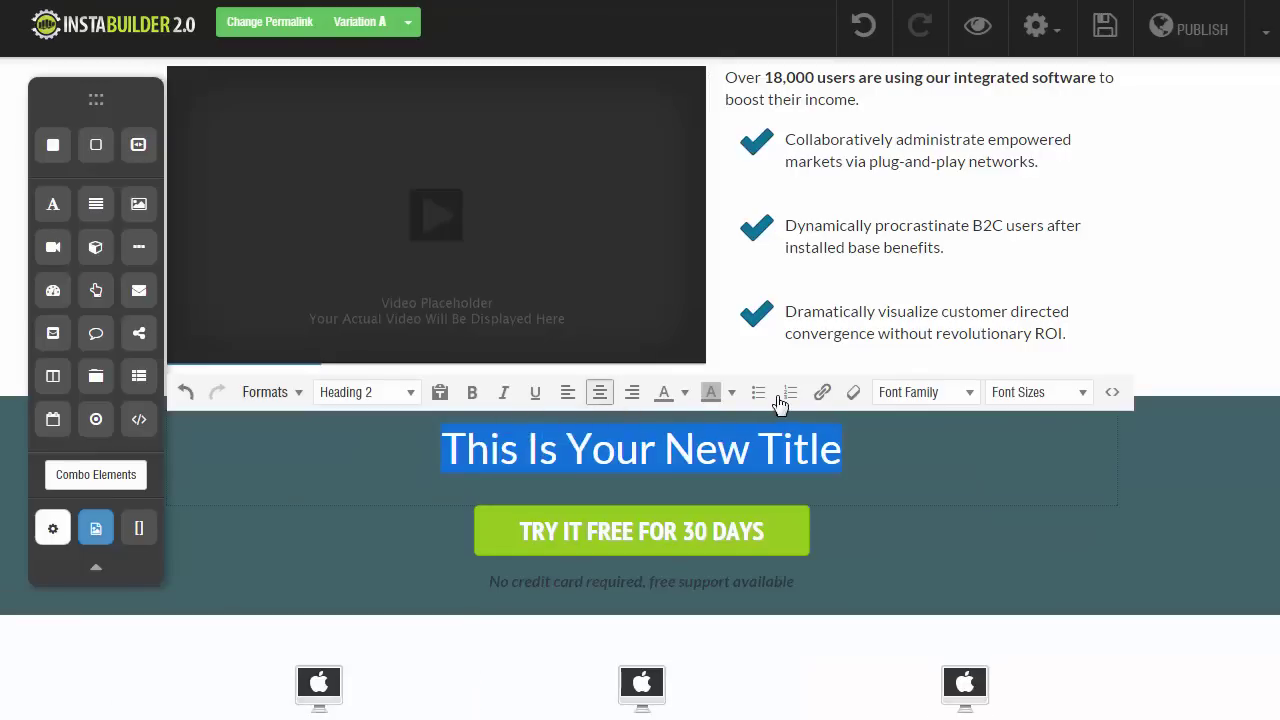
Step: Color the new title white and insert a countdown timer between it and the green button
{"action": "left_click", "coordinate": [684, 392]}
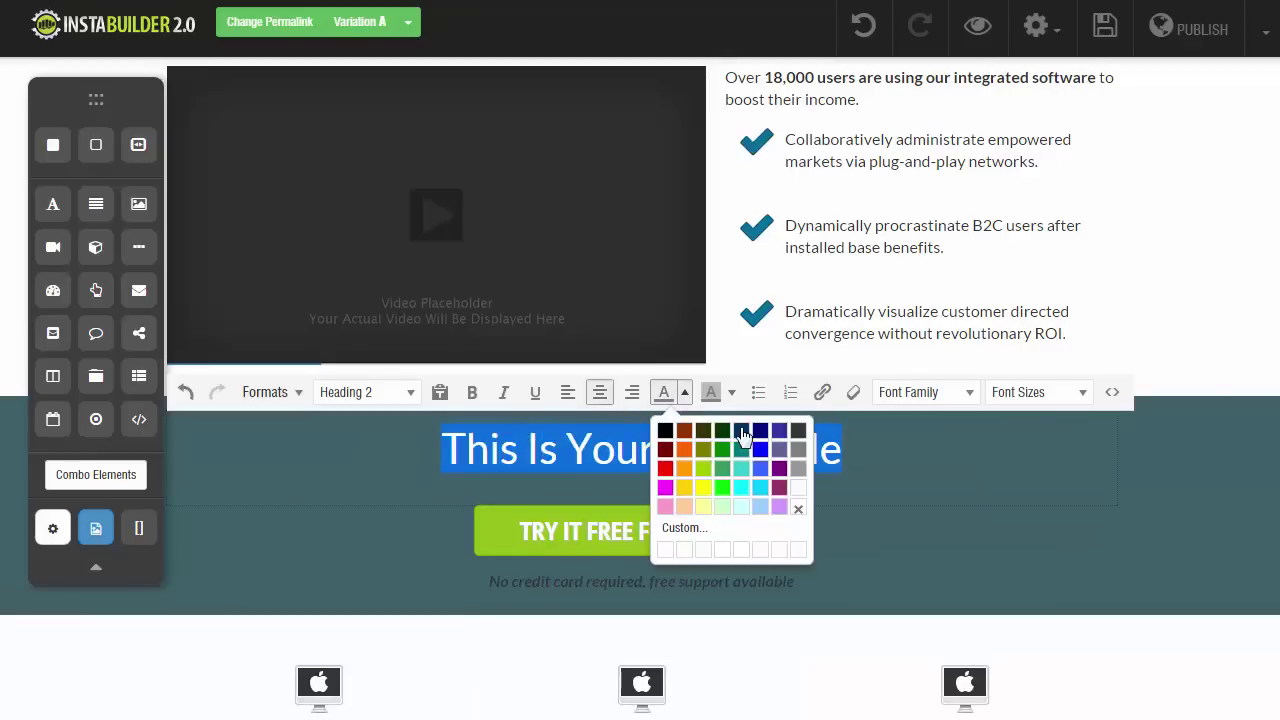
{"action": "left_click", "coordinate": [799, 500]}
{"action": "left_click", "coordinate": [425, 526]}
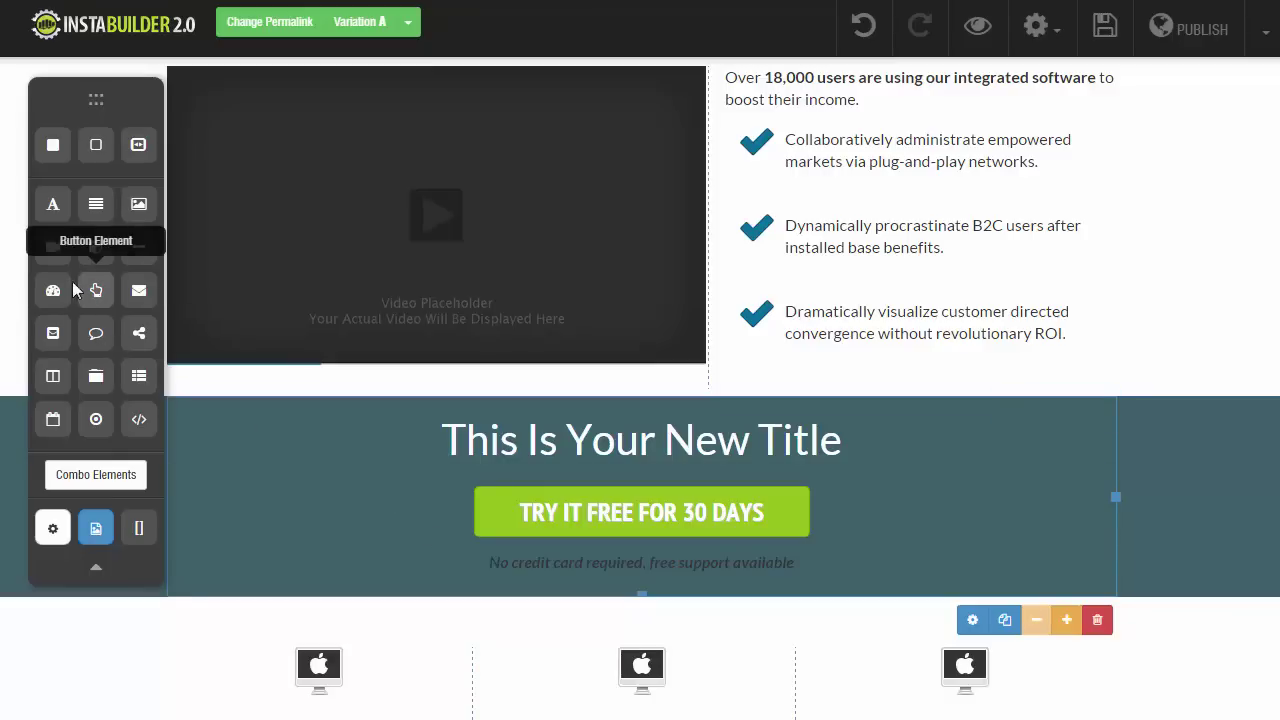
{"action": "left_click_drag", "start_coordinate": [57, 295], "coordinate": [474, 531]}
Step: Following the orange band of the finished example, insert a wide section between the teal section and the three "Your Main Benefit" columns
{"action": "scroll", "coordinate": [476, 507], "scroll_direction": "down", "scroll_amount": 1}
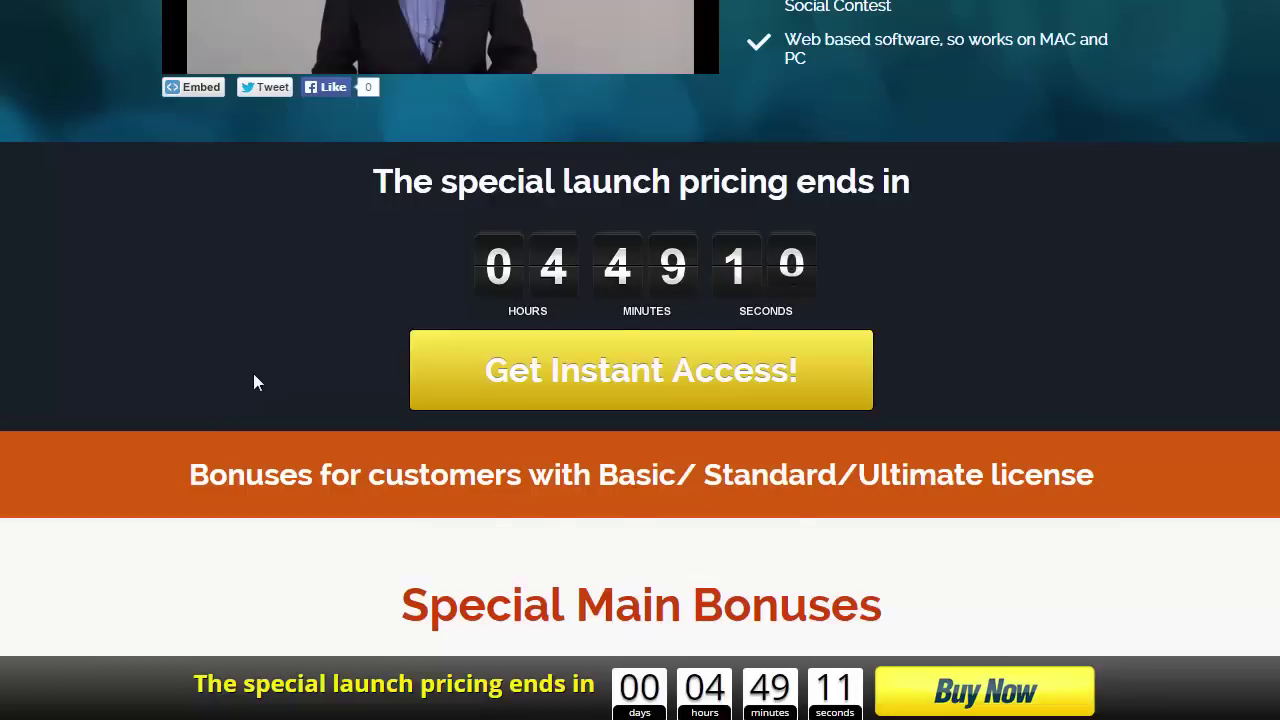
{"action": "scroll", "coordinate": [253, 380], "scroll_direction": "down", "scroll_amount": 2}
{"action": "left_click_drag", "start_coordinate": [157, 277], "coordinate": [395, 278]}
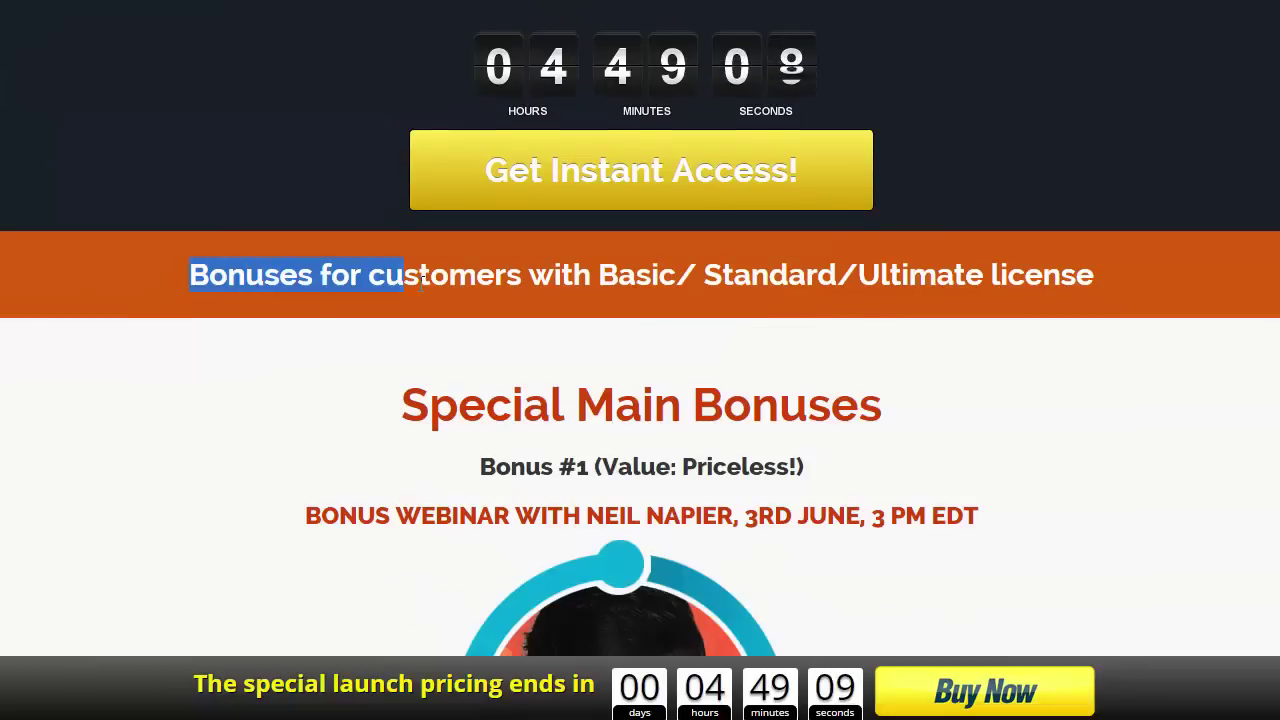
{"action": "left_click", "coordinate": [360, 349]}
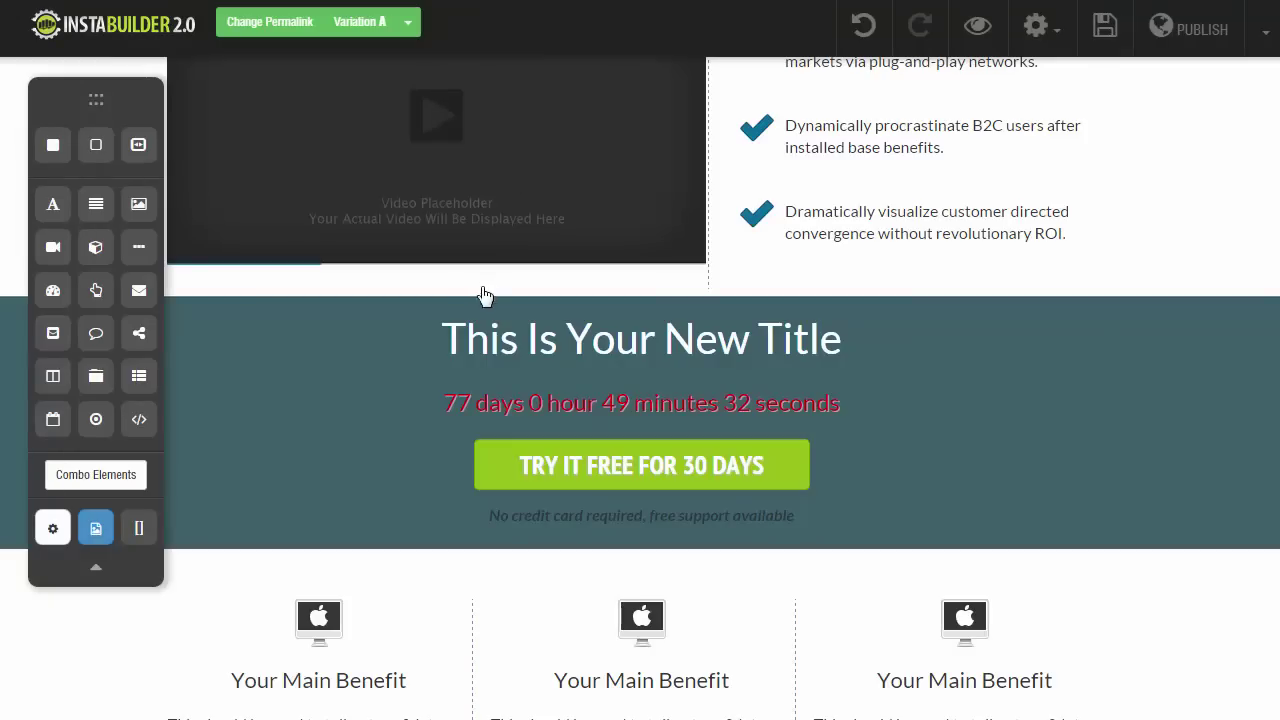
{"action": "scroll", "coordinate": [309, 423], "scroll_direction": "down", "scroll_amount": 2}
{"action": "scroll", "coordinate": [310, 443], "scroll_direction": "down", "scroll_amount": 1}
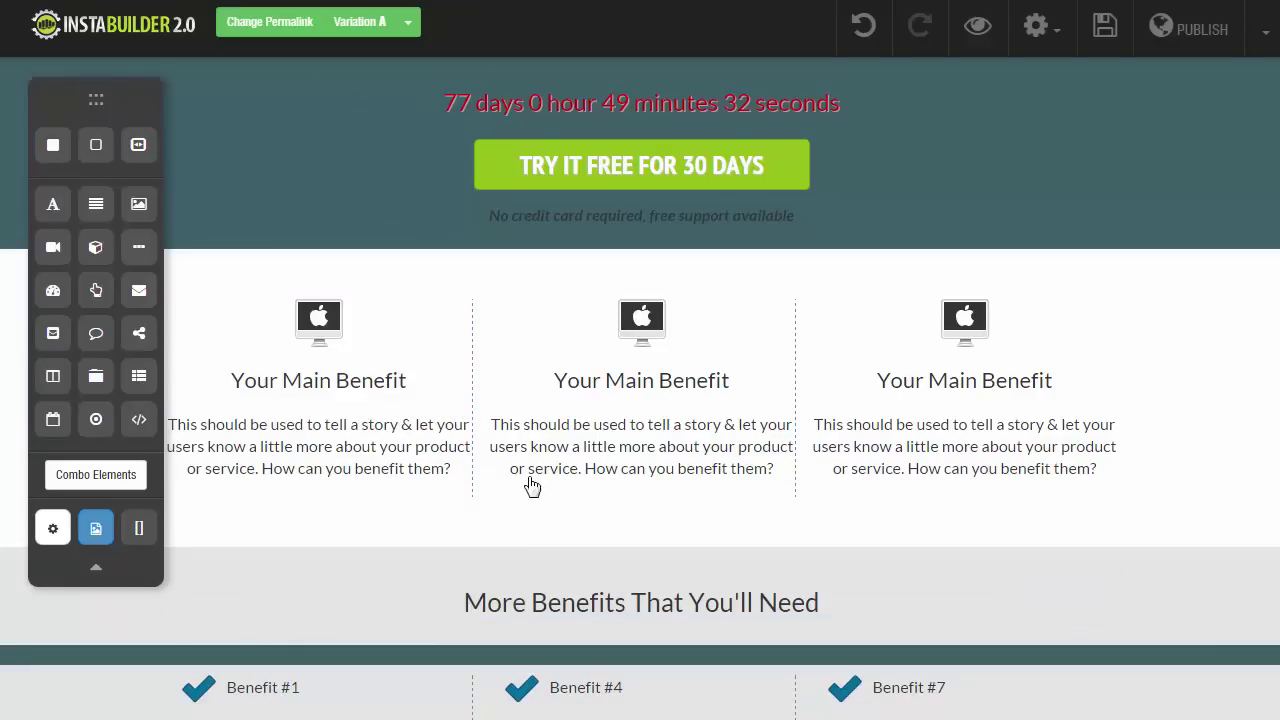
{"action": "scroll", "coordinate": [391, 451], "scroll_direction": "up", "scroll_amount": 1}
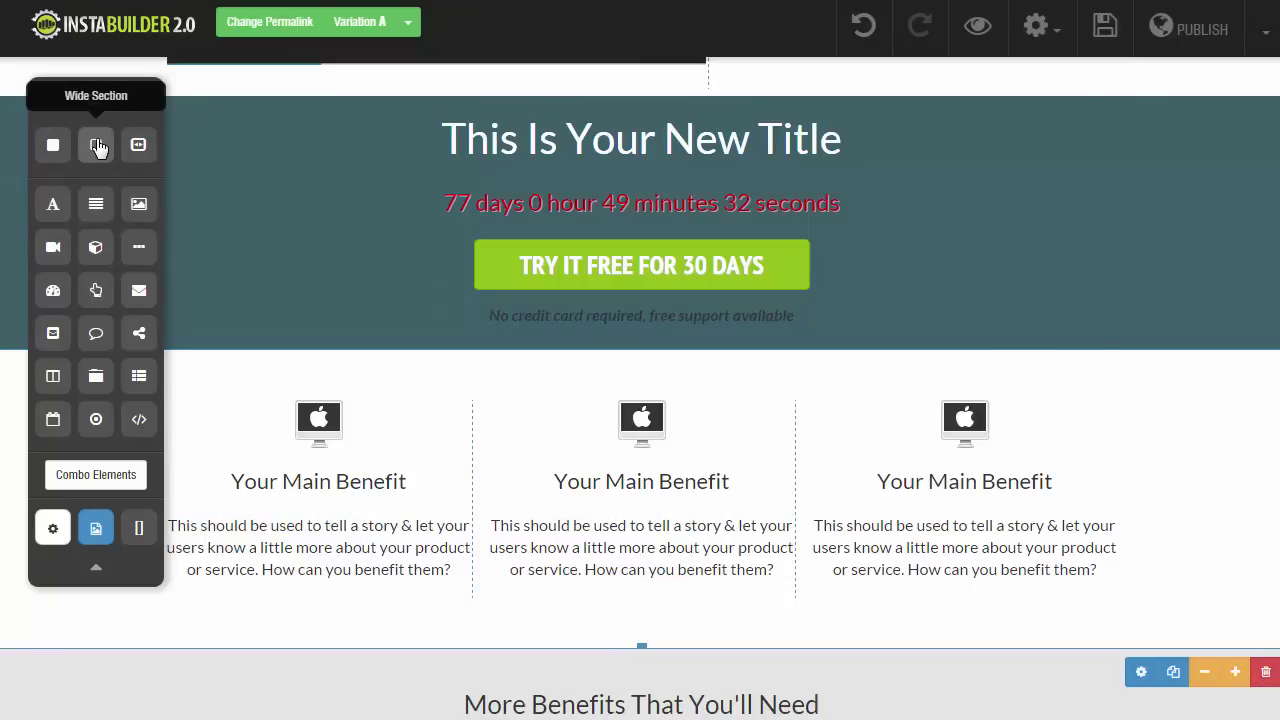
{"action": "left_click_drag", "start_coordinate": [97, 147], "coordinate": [585, 401]}
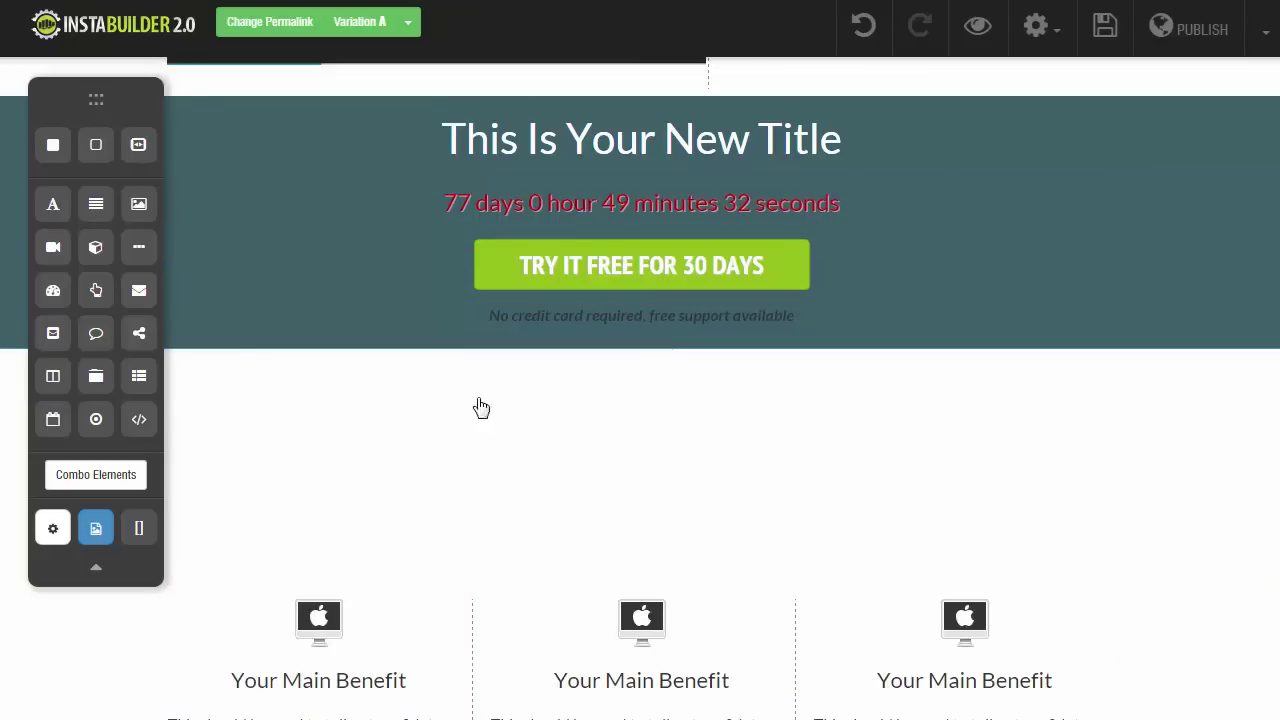
Step: Set the new wide section's background color to golden yellow, #f2b307
{"action": "left_click", "coordinate": [1138, 578]}
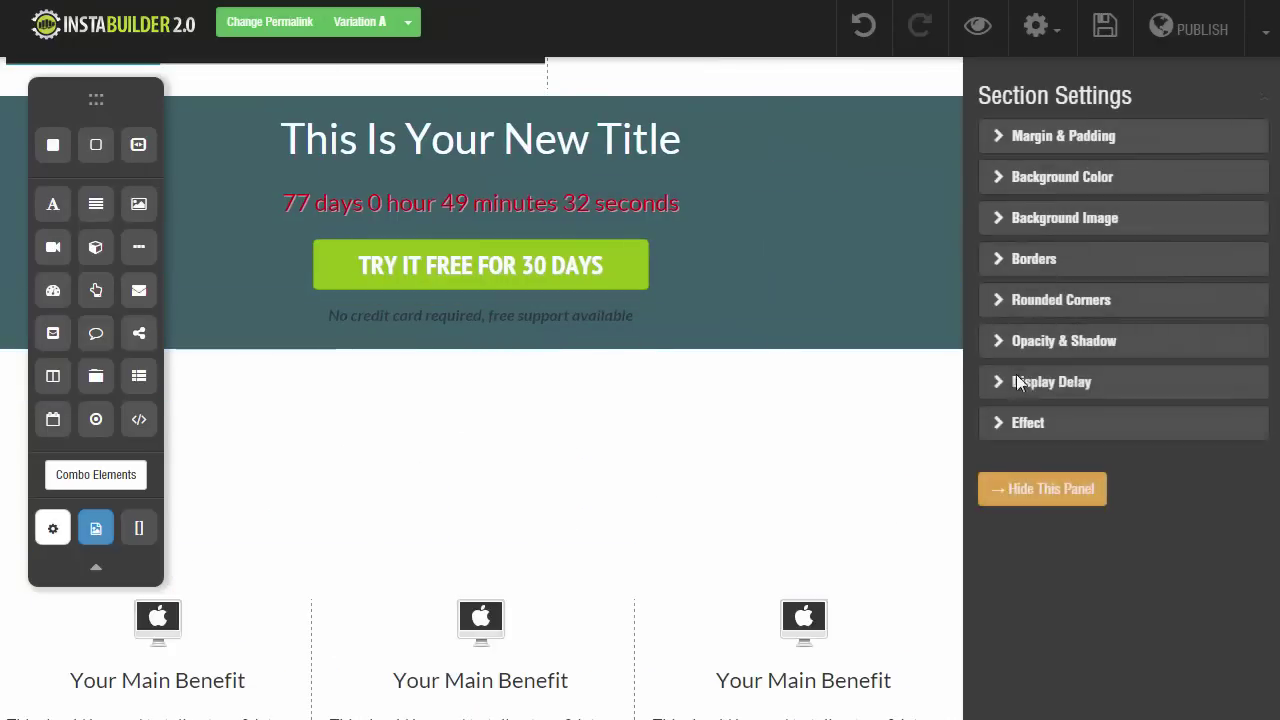
{"action": "left_click", "coordinate": [1032, 179]}
{"action": "left_click", "coordinate": [1016, 260]}
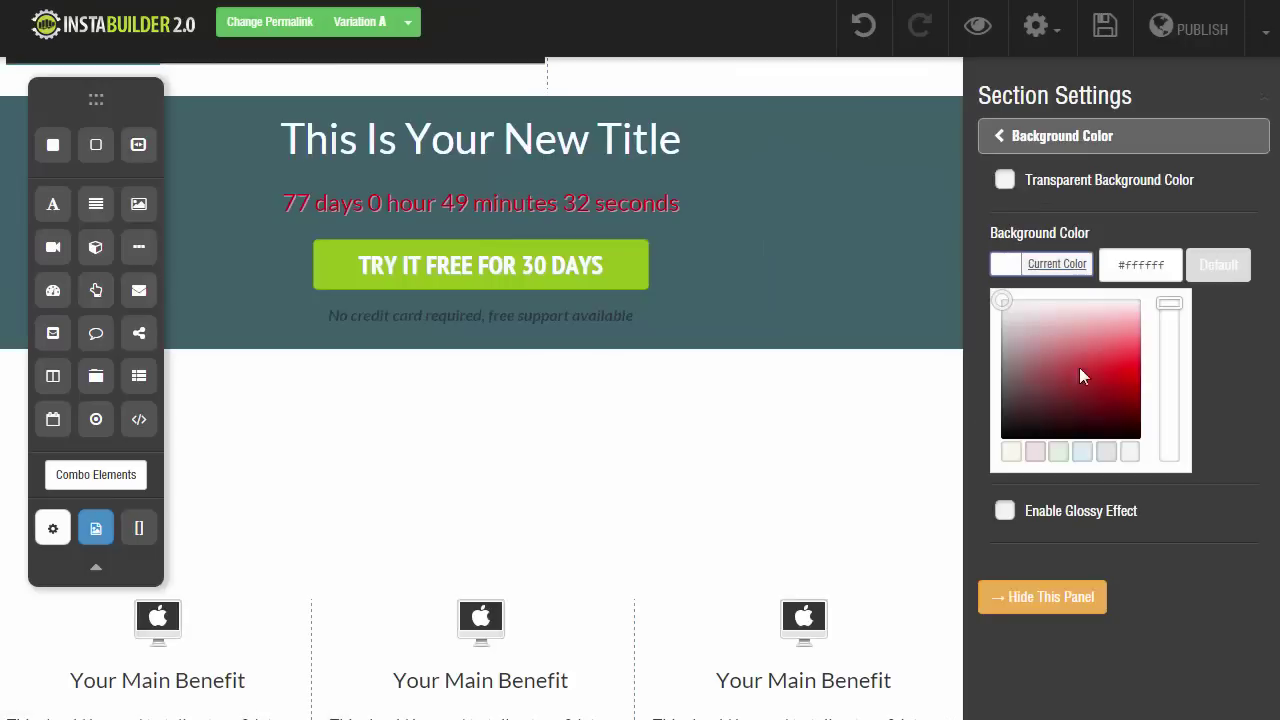
{"action": "left_click_drag", "start_coordinate": [1169, 358], "coordinate": [1169, 322]}
{"action": "left_click", "coordinate": [1133, 372]}
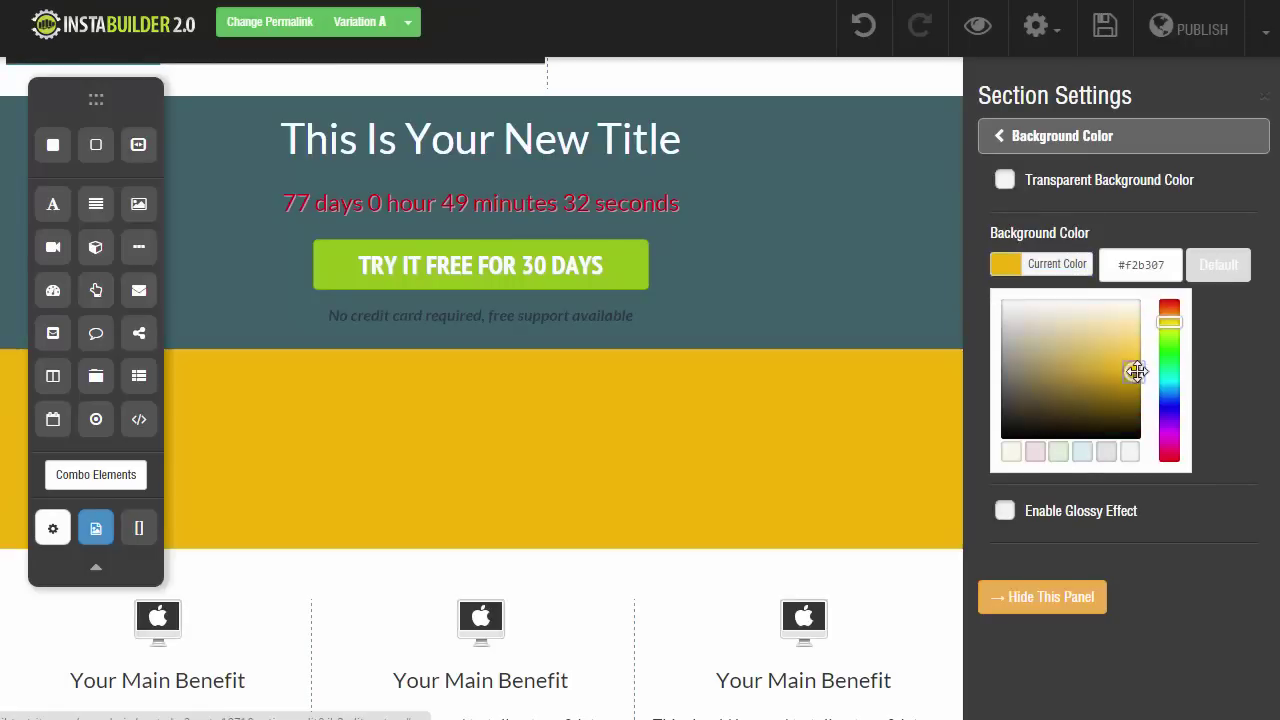
{"action": "left_click", "coordinate": [1020, 597]}
Step: Add a title element to the yellow section and shorten the section to a narrow band around it
{"action": "left_click_drag", "start_coordinate": [53, 204], "coordinate": [557, 469]}
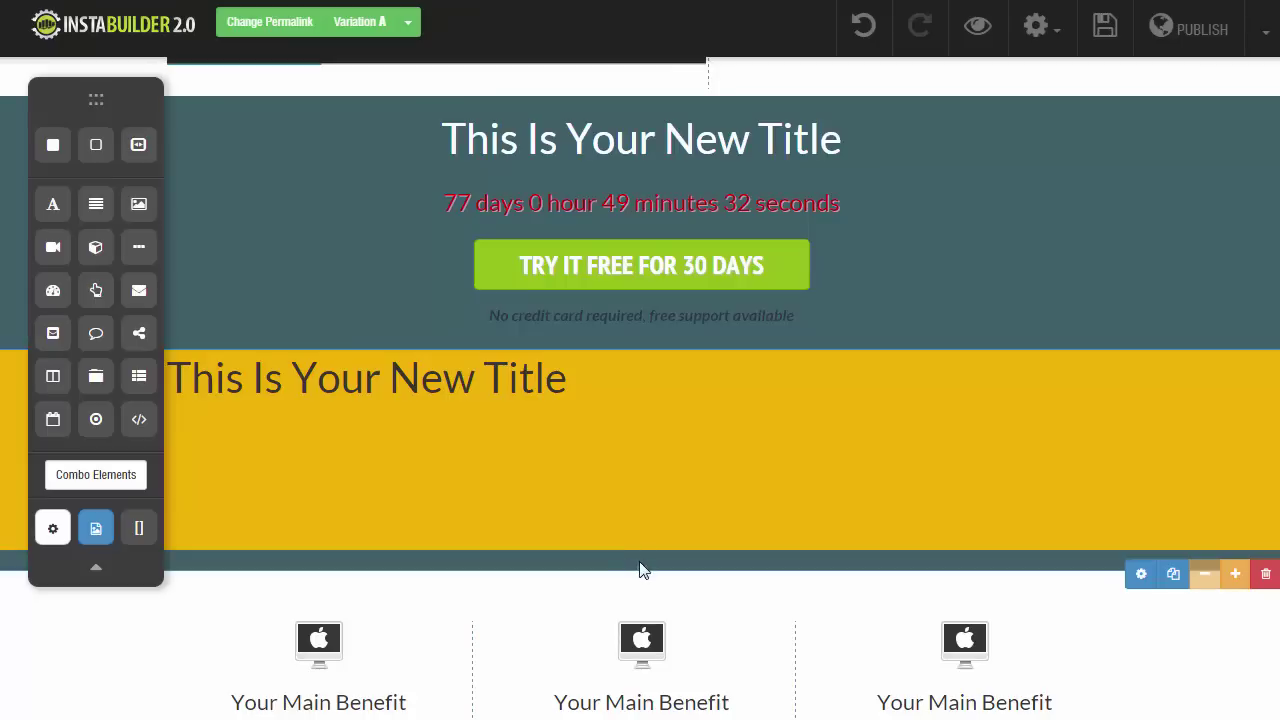
{"action": "left_click_drag", "start_coordinate": [645, 572], "coordinate": [647, 477]}
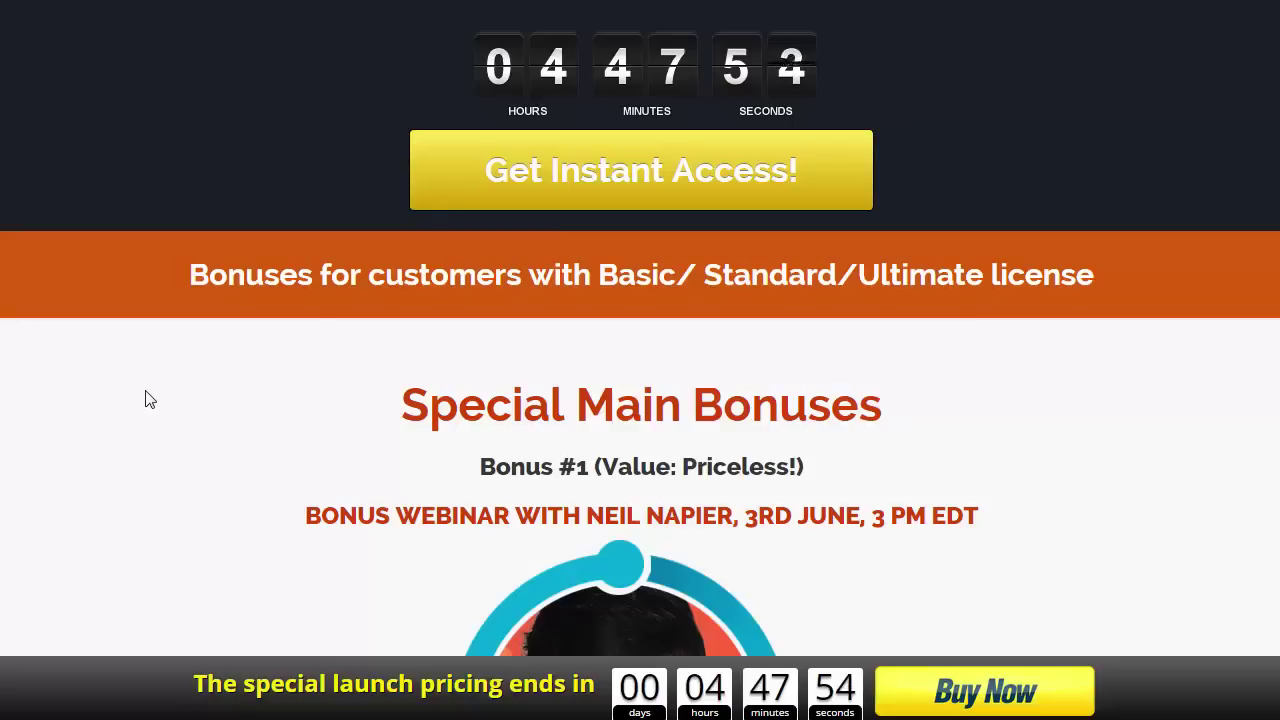
Step: Review the bonus blocks on the finished example, and delete the three-column "Your Main Benefit" element from the page being built
{"action": "scroll", "coordinate": [152, 408], "scroll_direction": "down", "scroll_amount": 3}
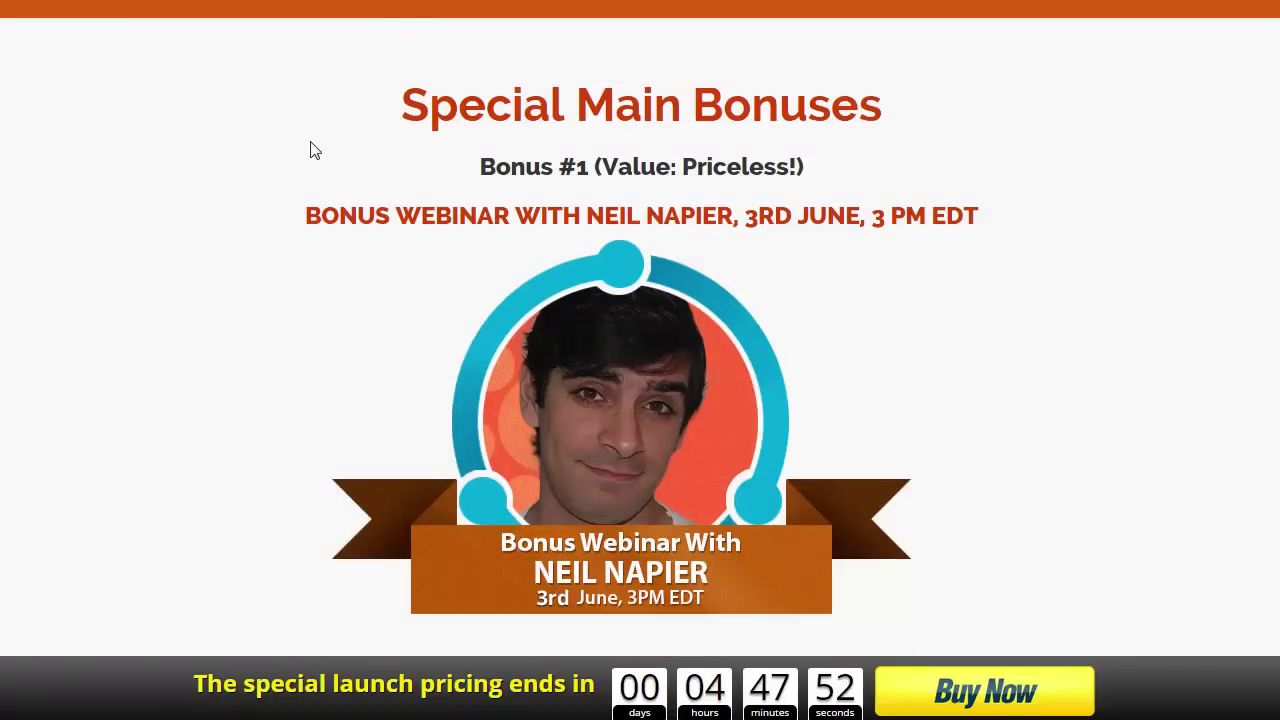
{"action": "scroll", "coordinate": [566, 310], "scroll_direction": "down", "scroll_amount": 2}
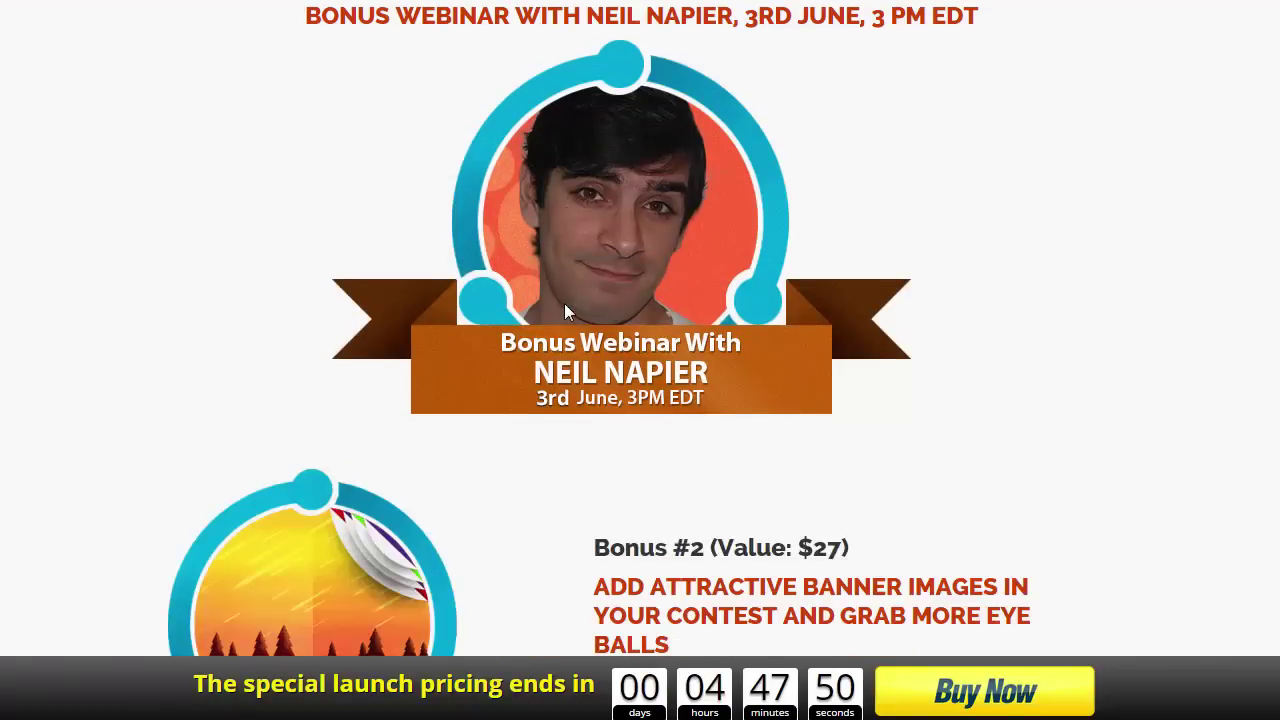
{"action": "scroll", "coordinate": [566, 289], "scroll_direction": "down", "scroll_amount": 3}
{"action": "scroll", "coordinate": [269, 357], "scroll_direction": "down", "scroll_amount": 3}
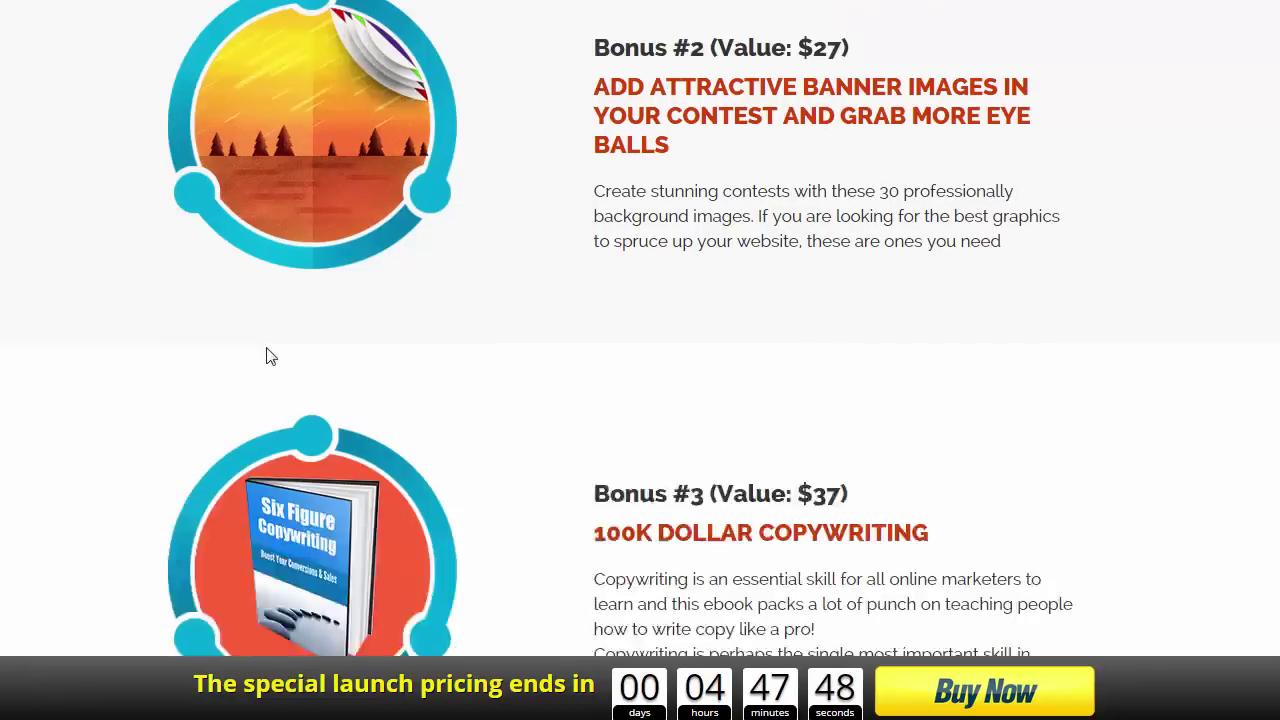
{"action": "scroll", "coordinate": [494, 380], "scroll_direction": "down", "scroll_amount": 5}
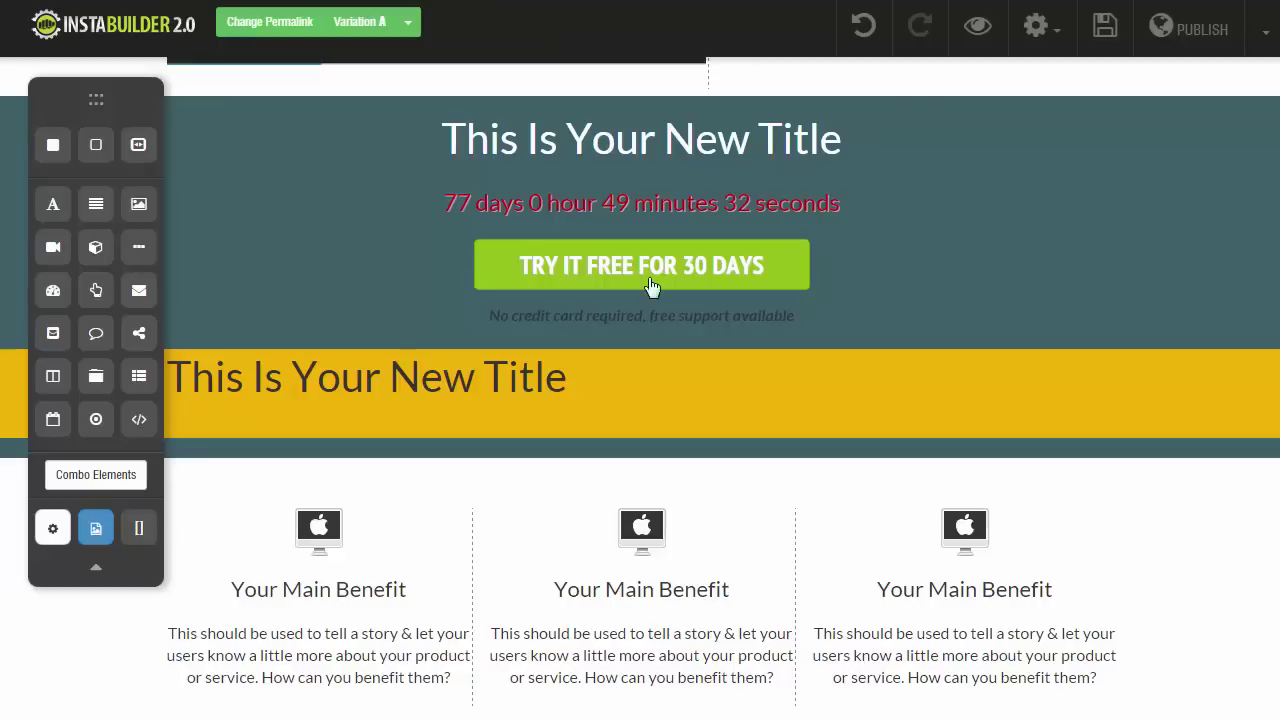
{"action": "scroll", "coordinate": [711, 469], "scroll_direction": "down", "scroll_amount": 4}
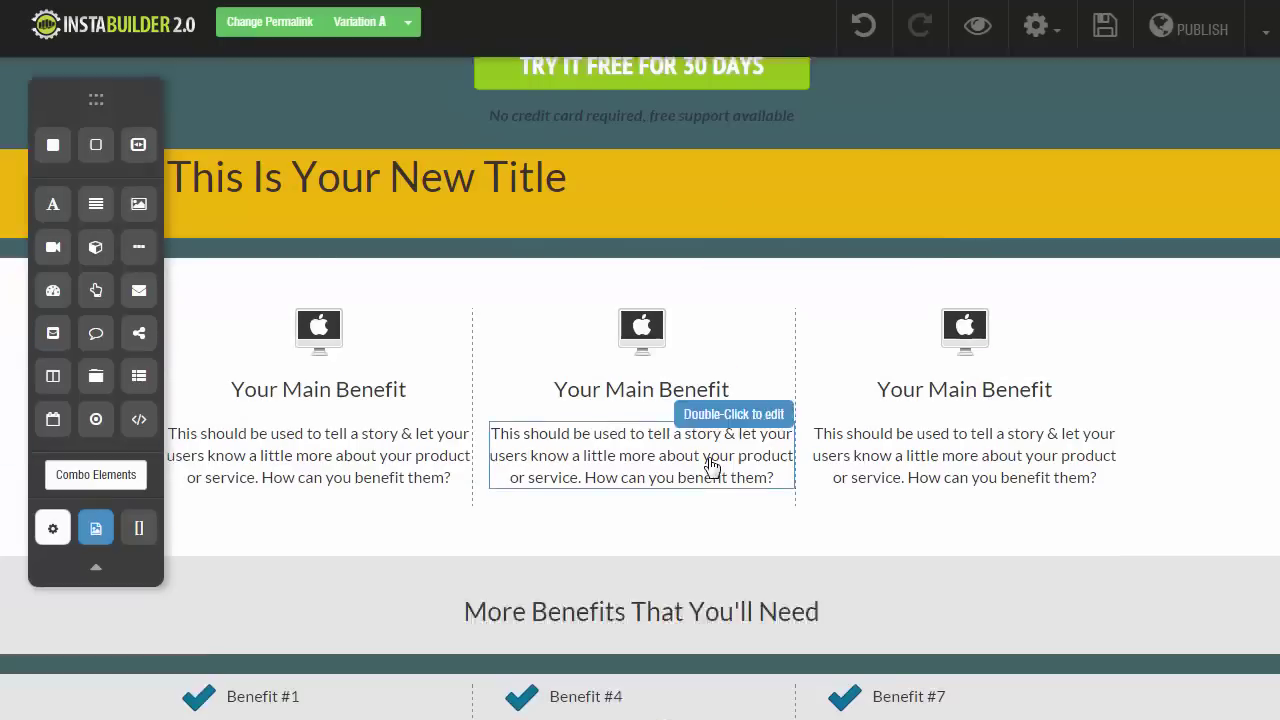
{"action": "mouse_move", "coordinate": [1257, 304]}
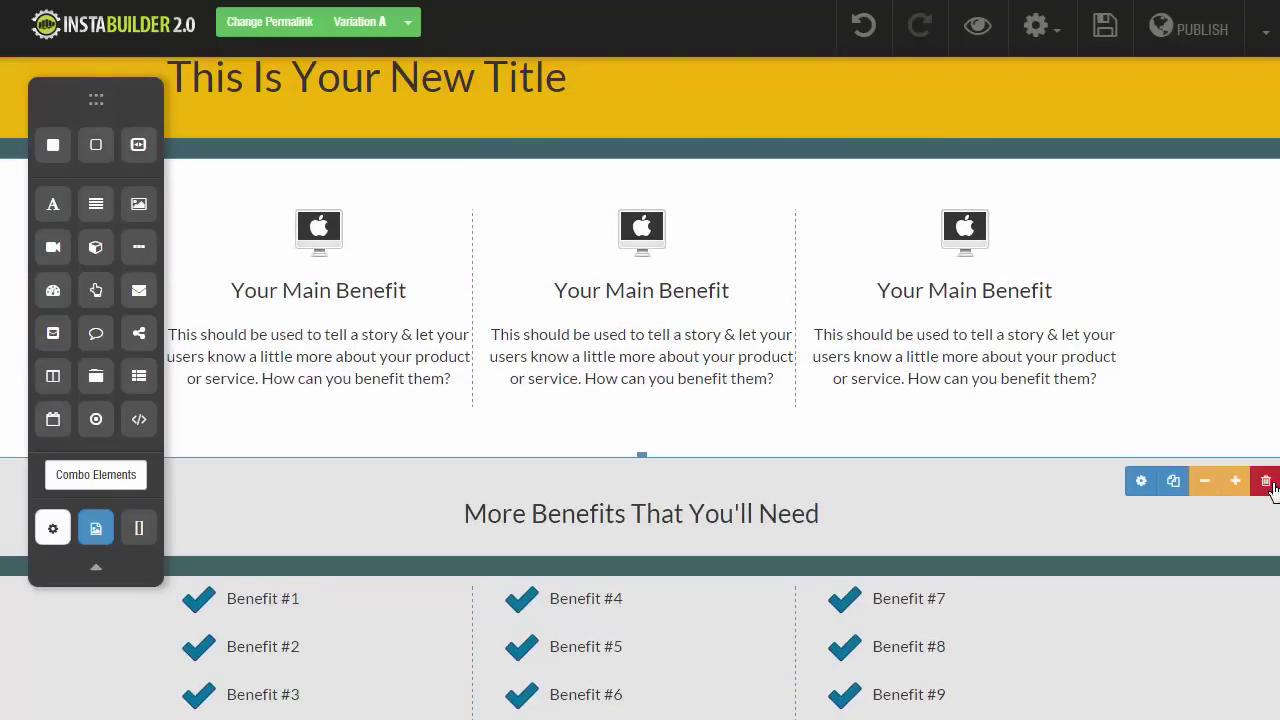
{"action": "left_click", "coordinate": [697, 81]}
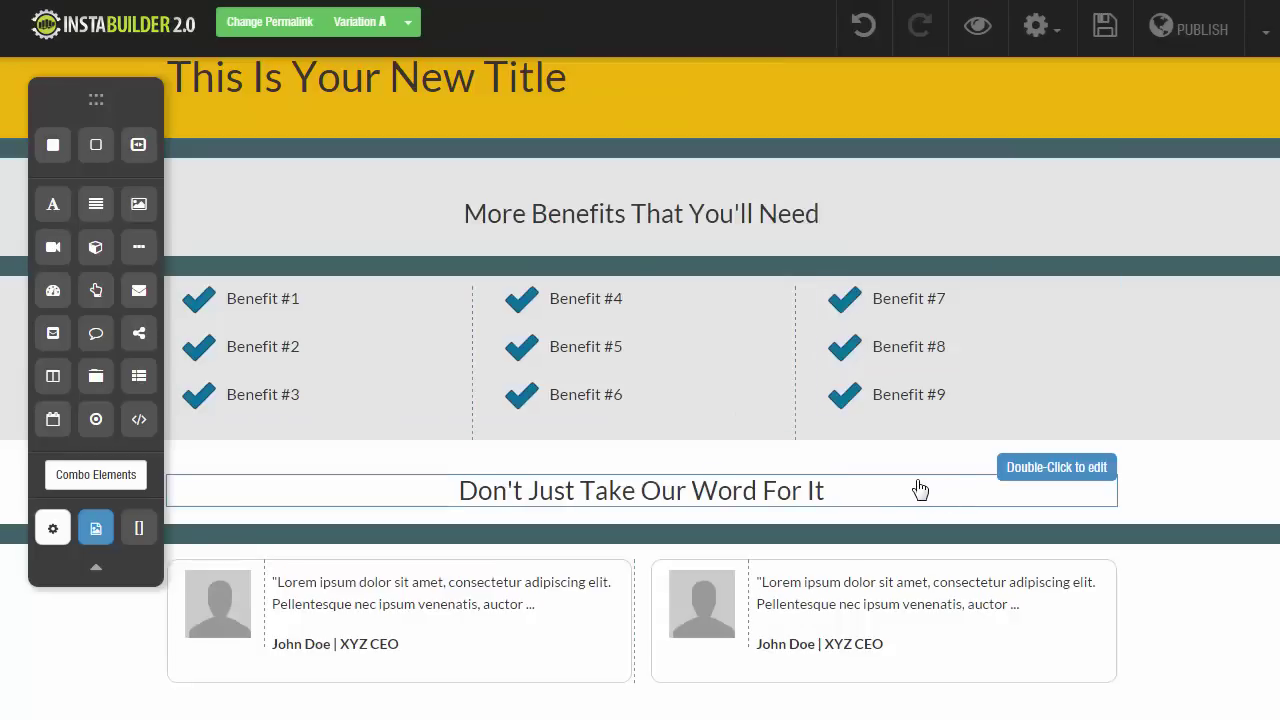
Step: Following the example's first bonus, insert an image element below the "More Benefits That You'll Need" heading
{"action": "left_click", "coordinate": [548, 214]}
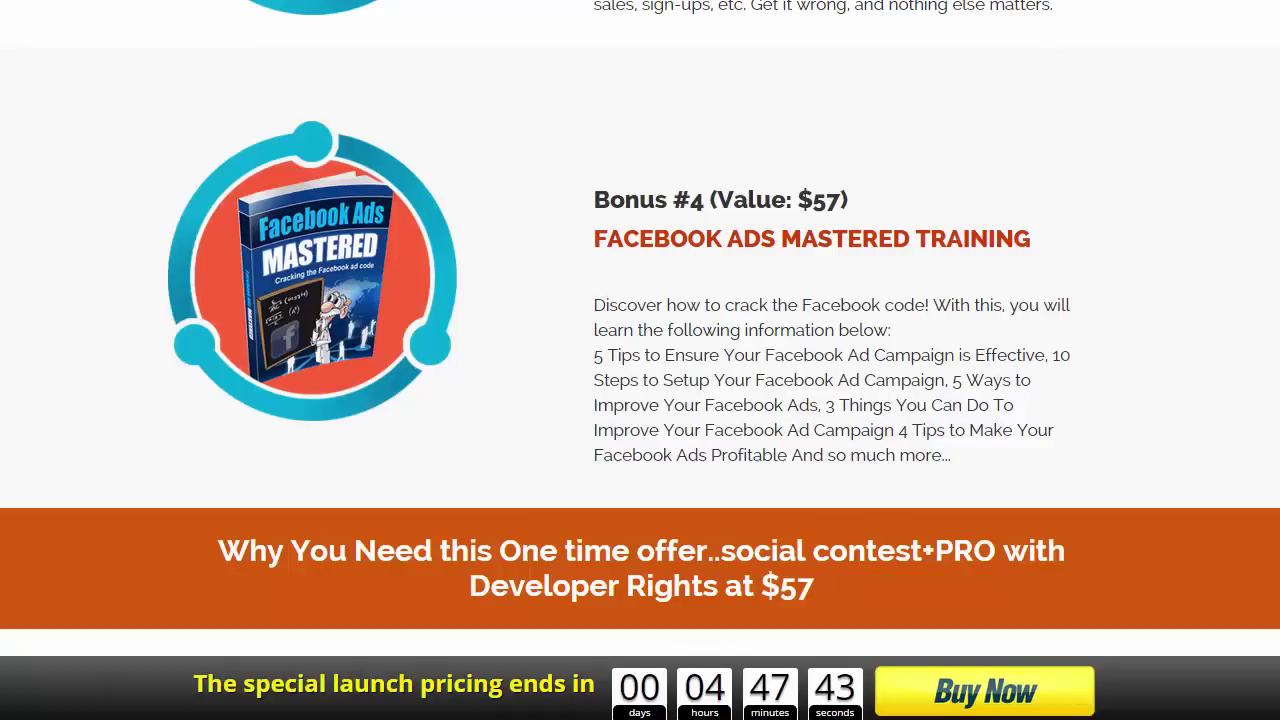
{"action": "scroll", "coordinate": [474, 194], "scroll_direction": "up", "scroll_amount": 10}
{"action": "scroll", "coordinate": [492, 165], "scroll_direction": "up", "scroll_amount": 3}
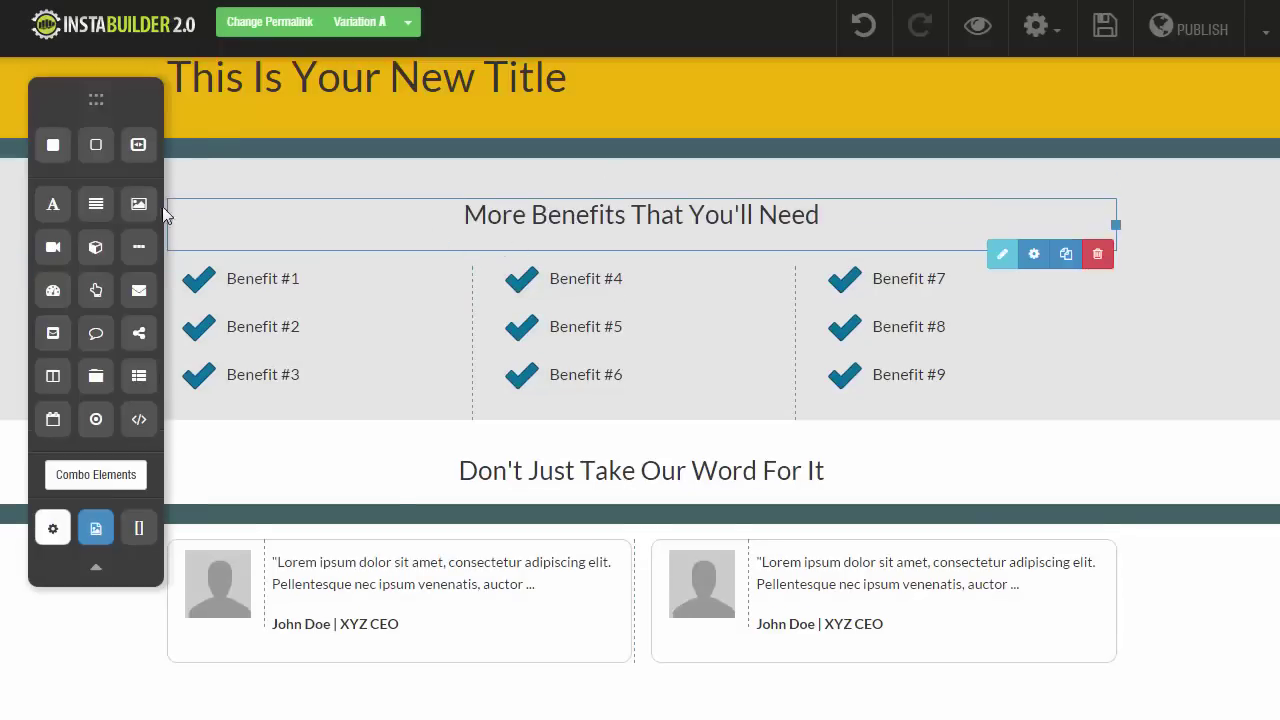
{"action": "left_click_drag", "start_coordinate": [162, 206], "coordinate": [580, 265]}
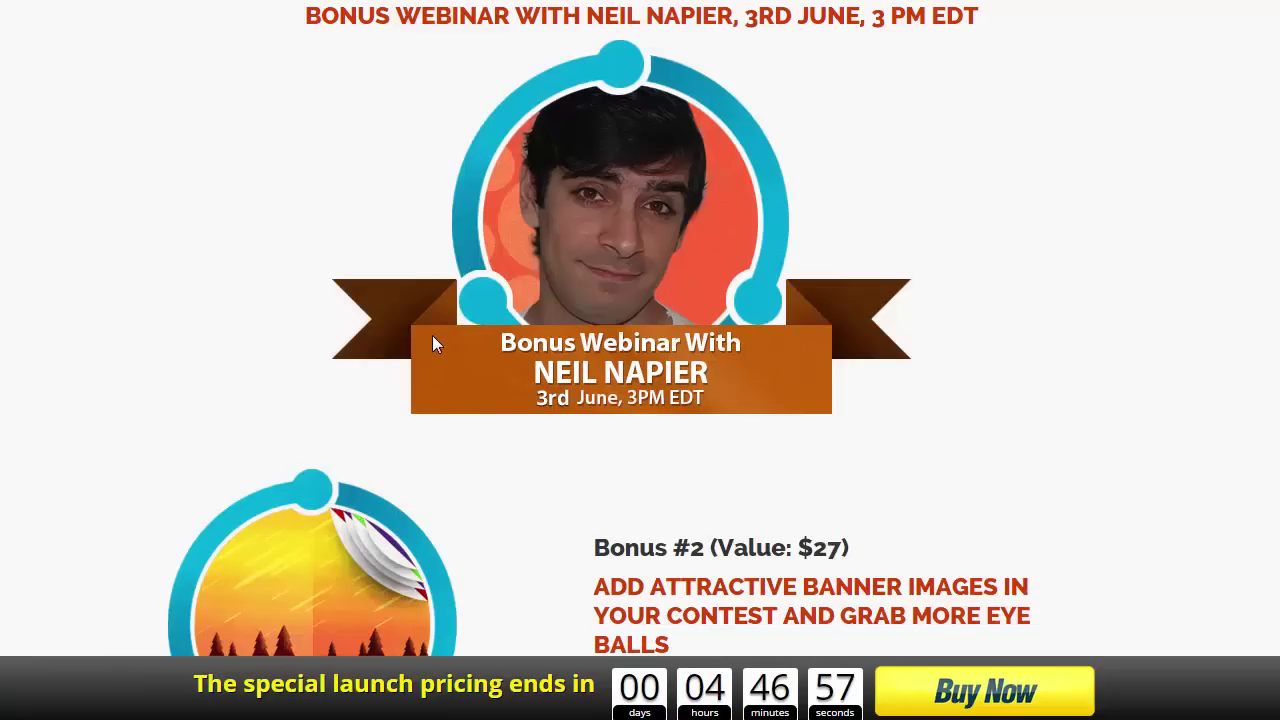
Step: Remove the third column, with Benefits #7 to #9, from the benefits columns element
{"action": "scroll", "coordinate": [433, 337], "scroll_direction": "down", "scroll_amount": 4}
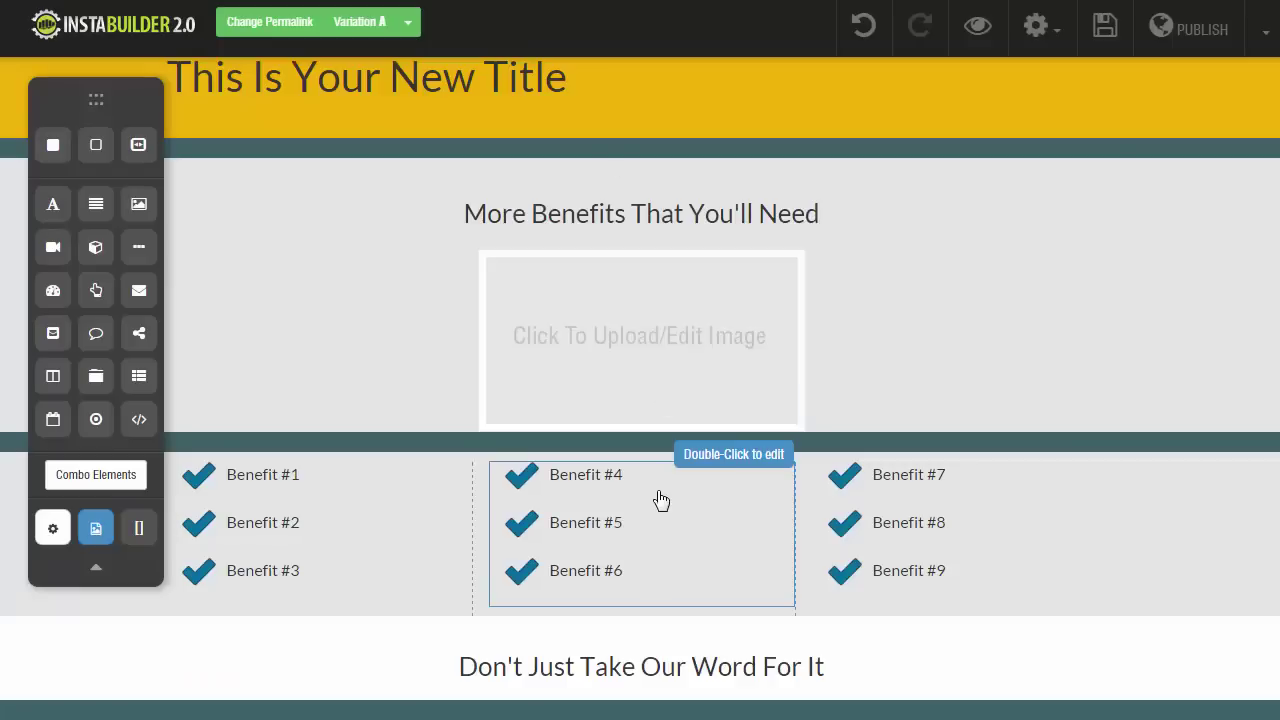
{"action": "scroll", "coordinate": [660, 500], "scroll_direction": "down", "scroll_amount": 1}
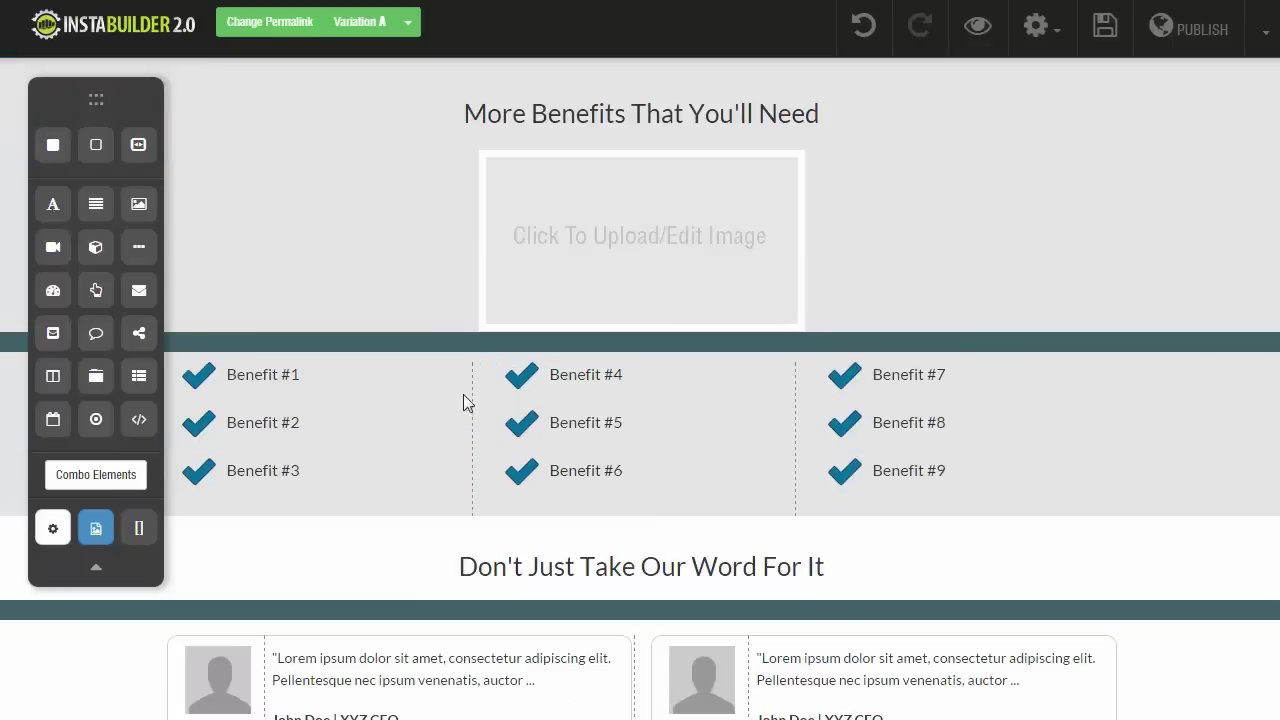
{"action": "mouse_move", "coordinate": [1126, 436]}
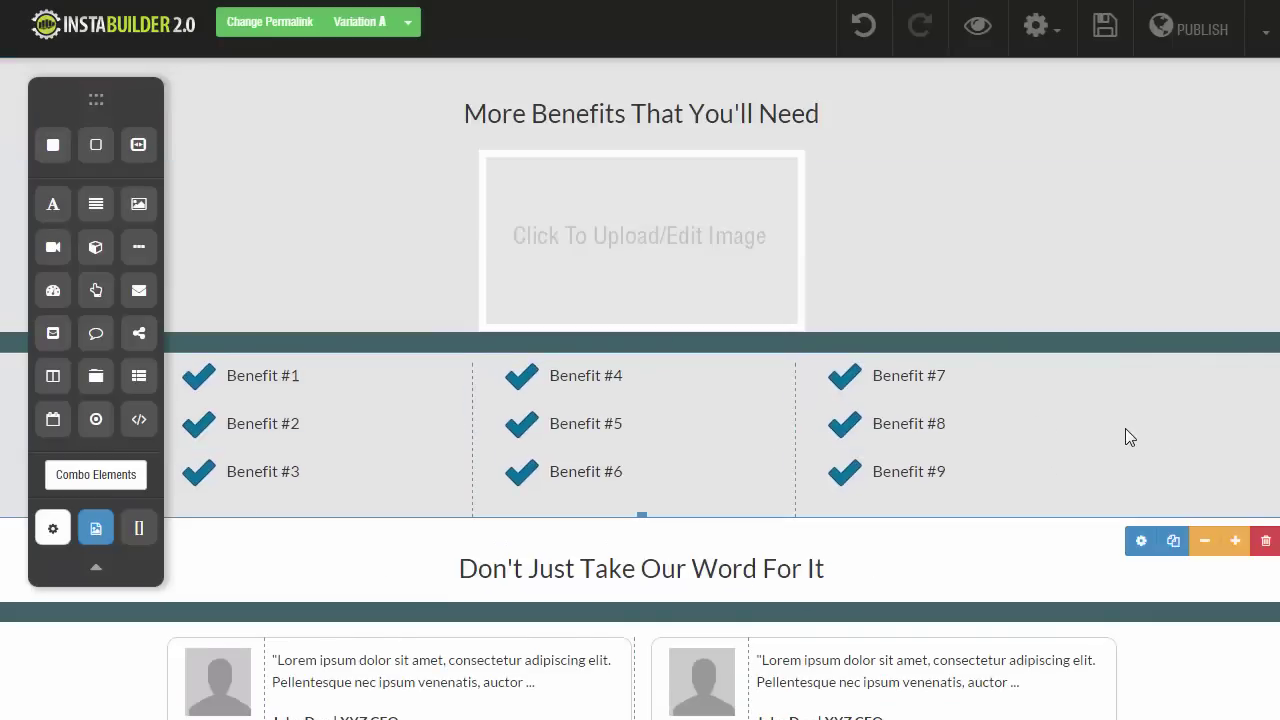
{"action": "left_click", "coordinate": [1205, 544]}
{"action": "left_click", "coordinate": [683, 101]}
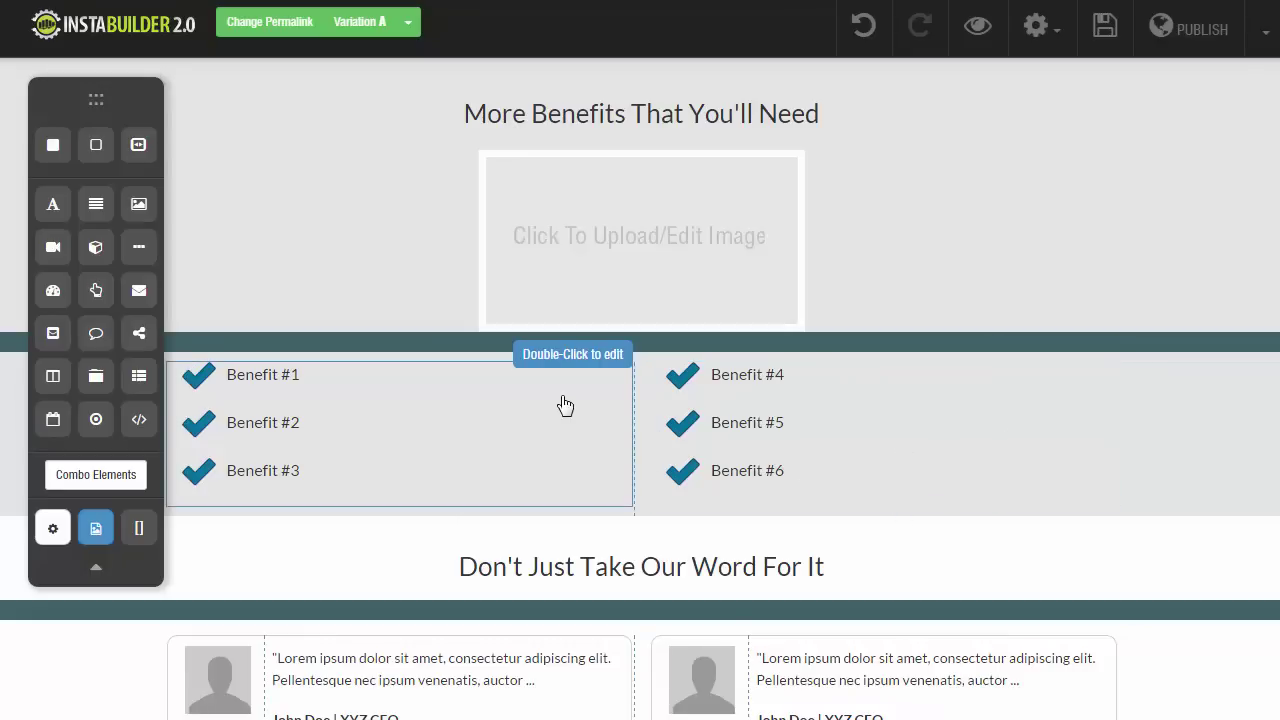
Step: Replace the Benefit #1 to #3 list in the first column with an image element
{"action": "left_click", "coordinate": [586, 496]}
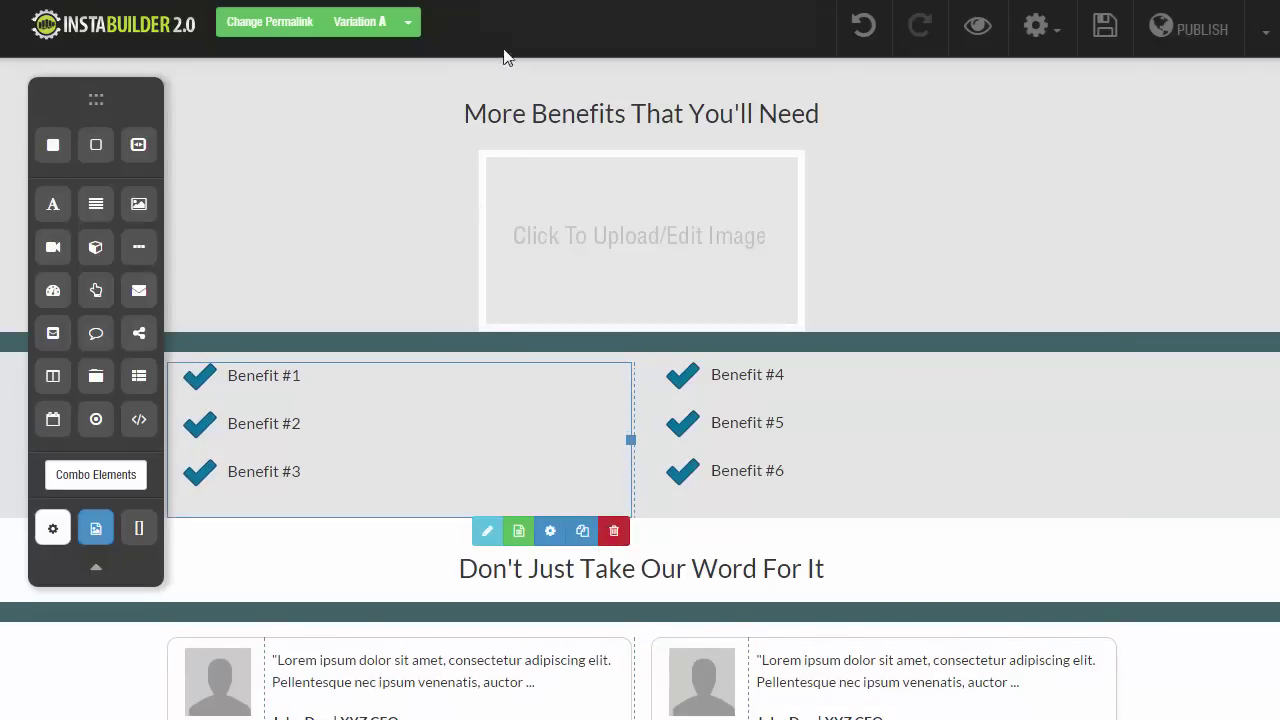
{"action": "left_click", "coordinate": [770, 80]}
{"action": "left_click_drag", "start_coordinate": [139, 204], "coordinate": [386, 438]}
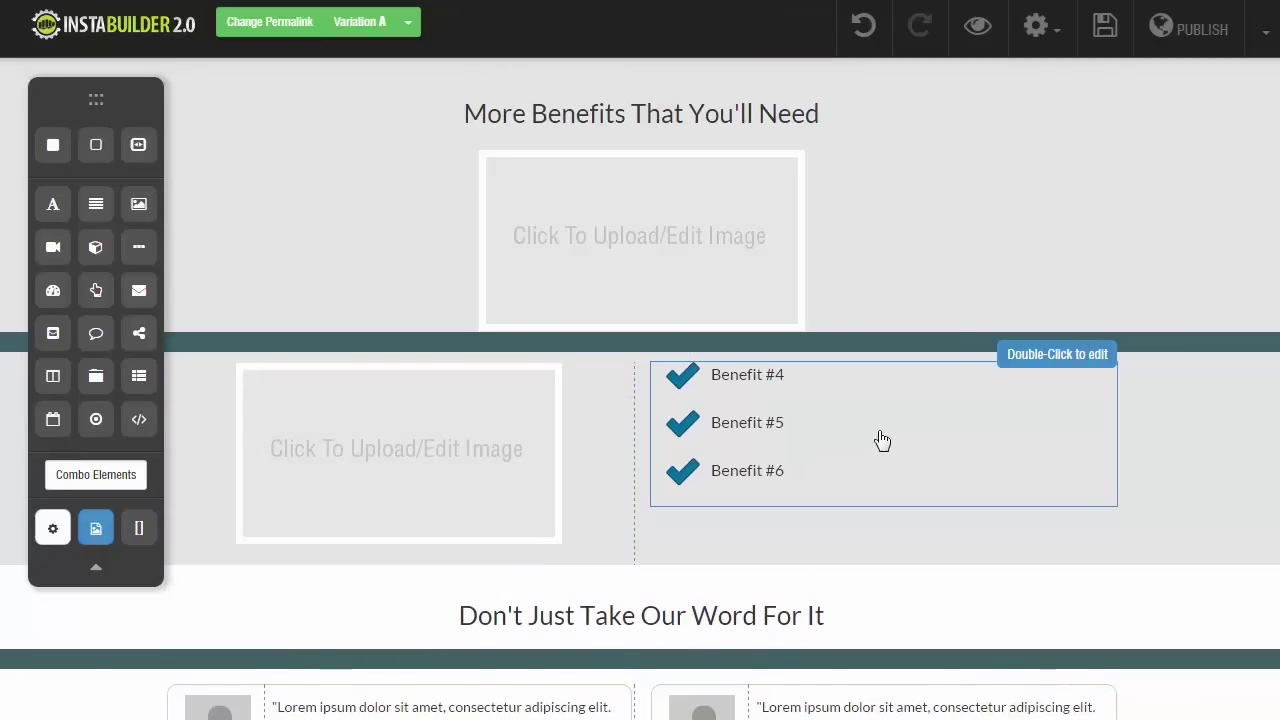
Step: Replace the Benefit #4 to #6 list in the second column with a title element
{"action": "left_click", "coordinate": [1061, 483]}
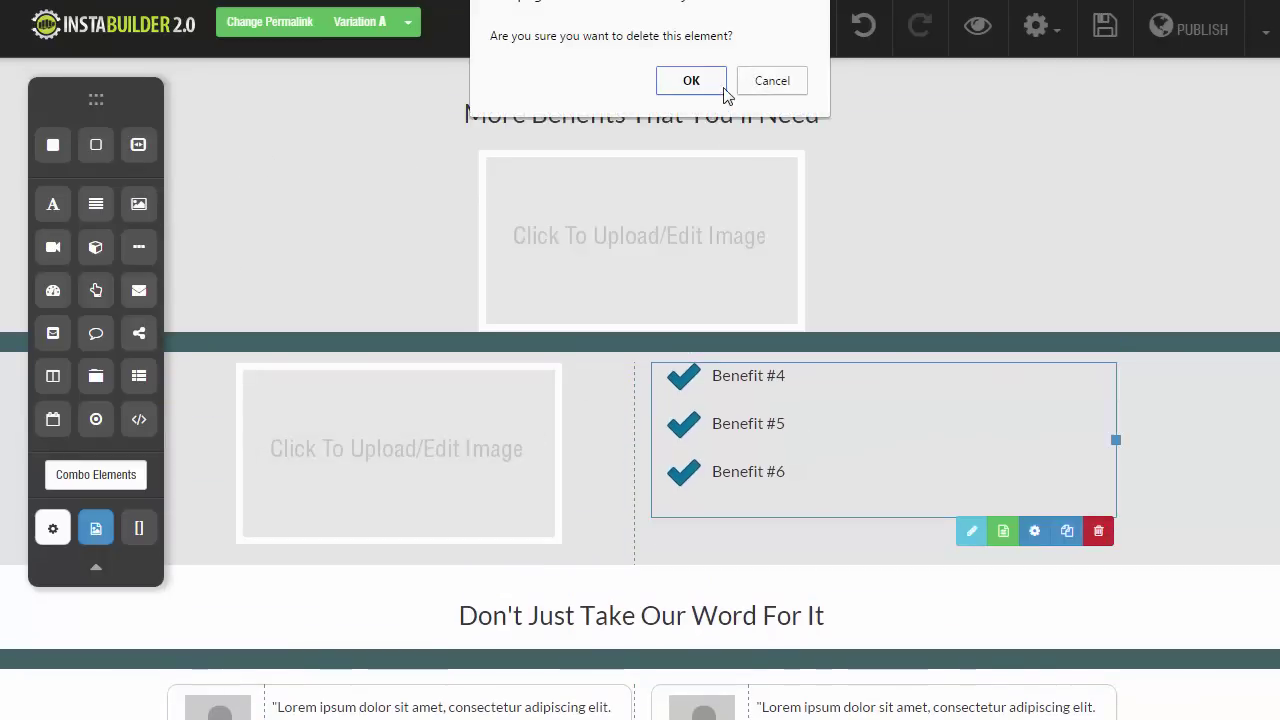
{"action": "left_click", "coordinate": [686, 82]}
{"action": "left_click_drag", "start_coordinate": [53, 204], "coordinate": [760, 435]}
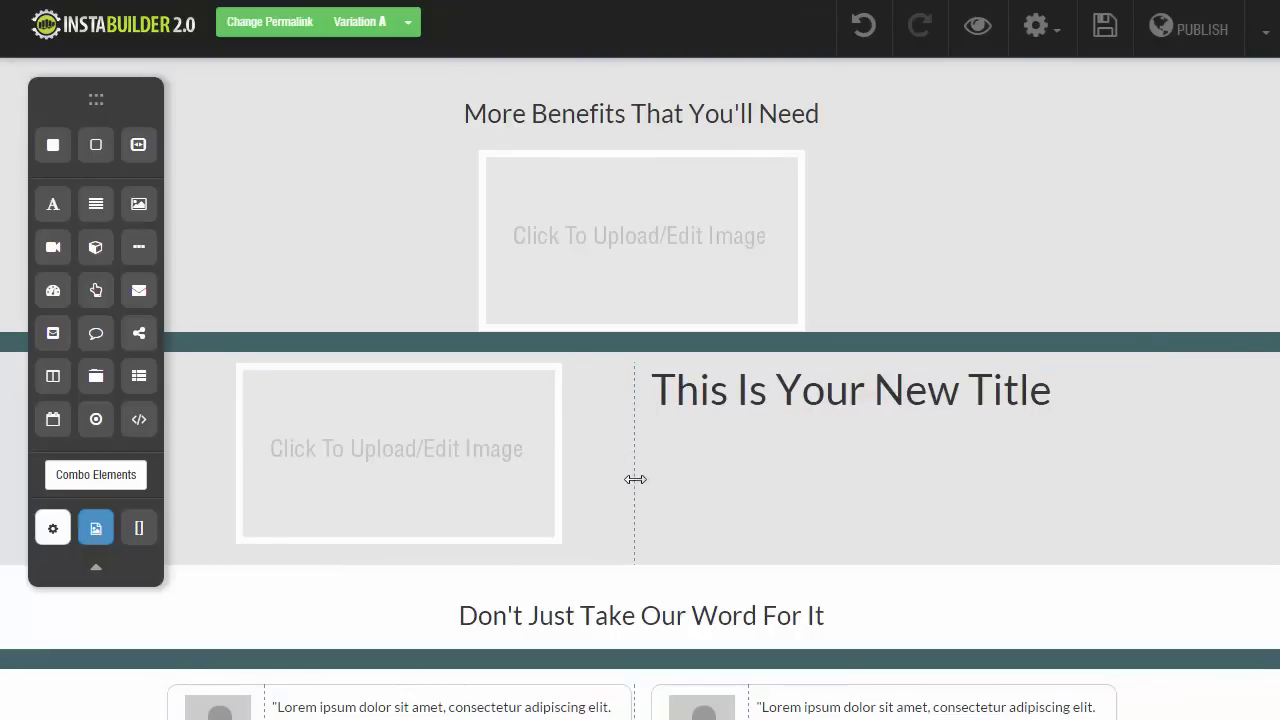
Step: Delete the two-column testimonials element under "Don't Just Take Our Word For It", and insert a wide section below the free-trial button section
{"action": "scroll", "coordinate": [449, 397], "scroll_direction": "down", "scroll_amount": 2}
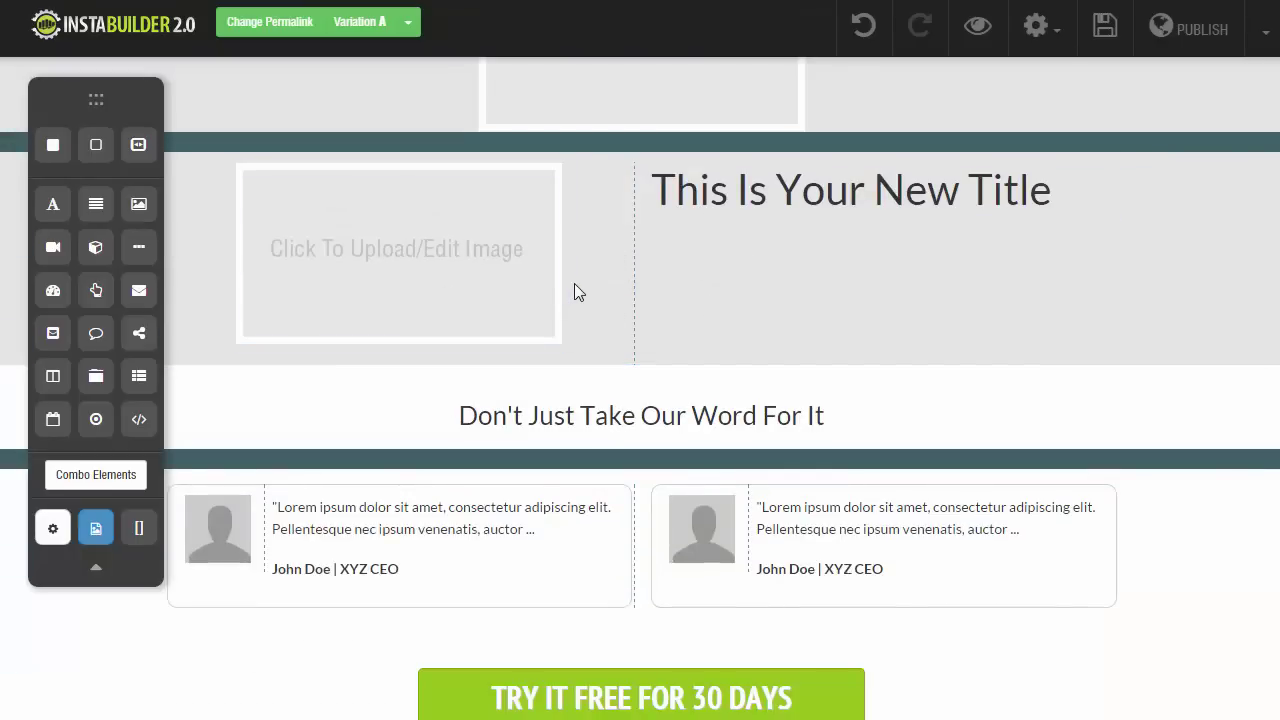
{"action": "scroll", "coordinate": [577, 289], "scroll_direction": "down", "scroll_amount": 2}
{"action": "scroll", "coordinate": [708, 590], "scroll_direction": "up", "scroll_amount": 1}
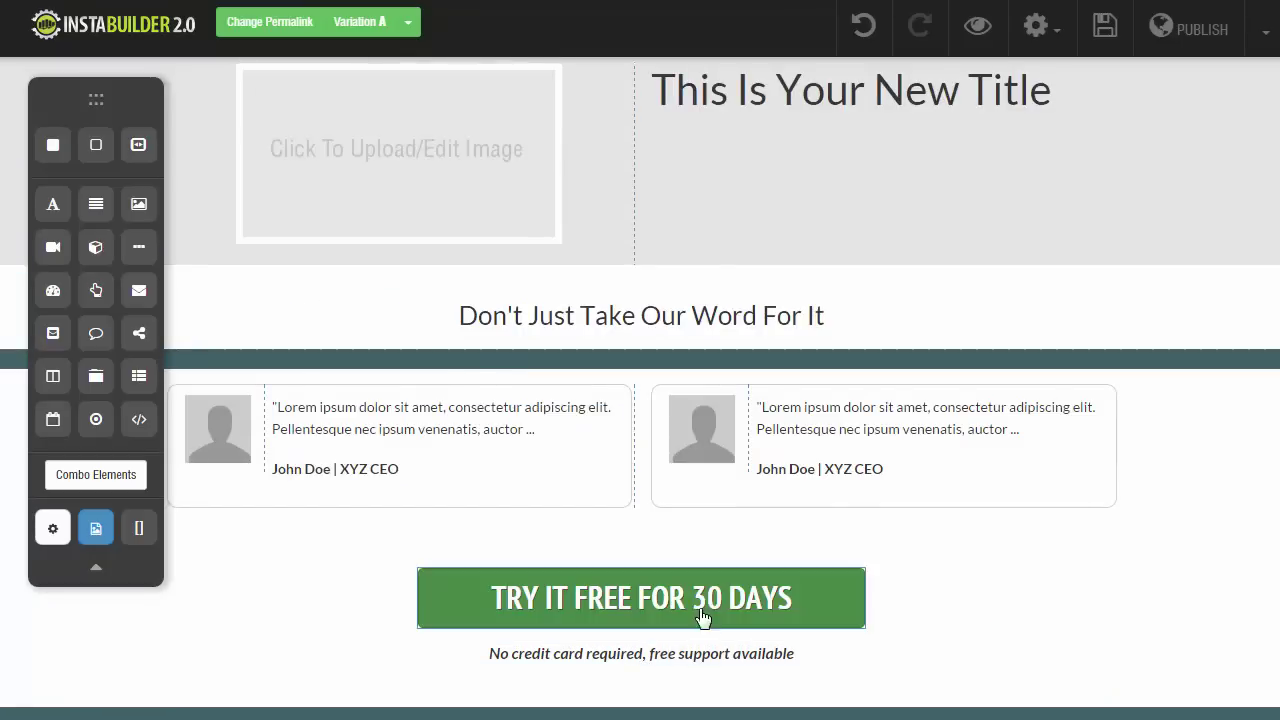
{"action": "mouse_move", "coordinate": [1268, 562]}
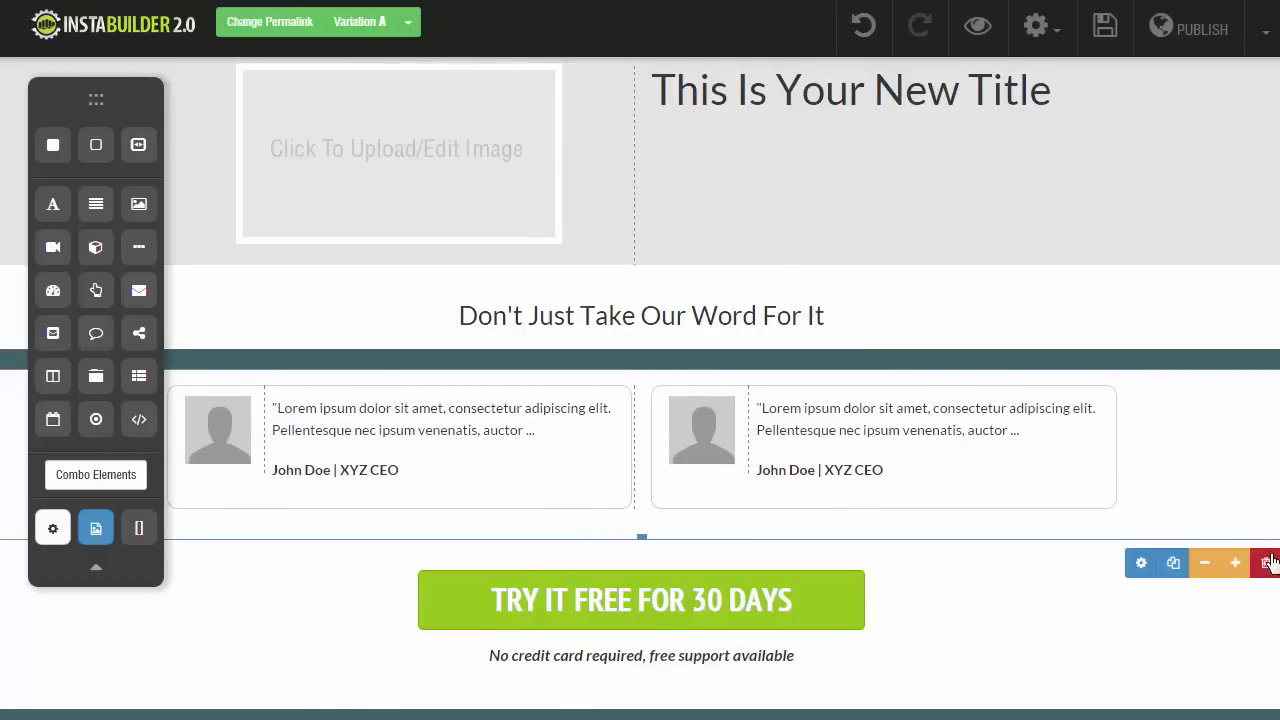
{"action": "left_click", "coordinate": [724, 82]}
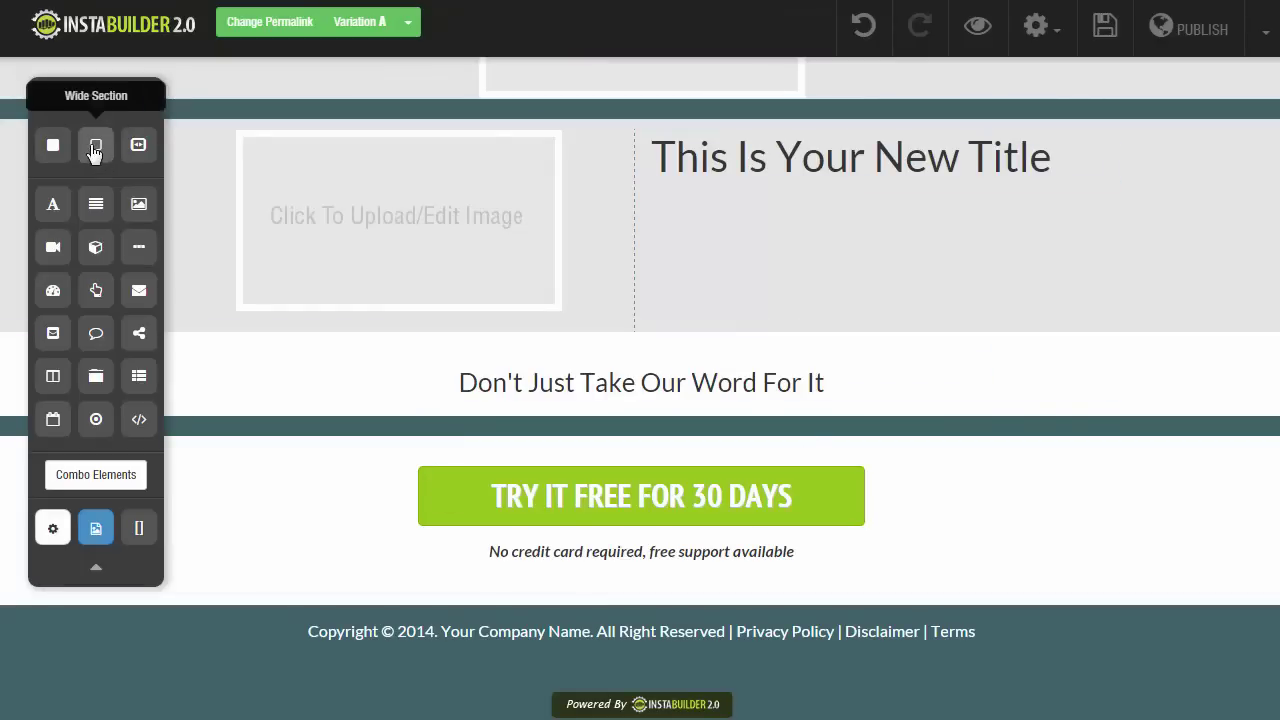
{"action": "left_click_drag", "start_coordinate": [95, 150], "coordinate": [623, 630]}
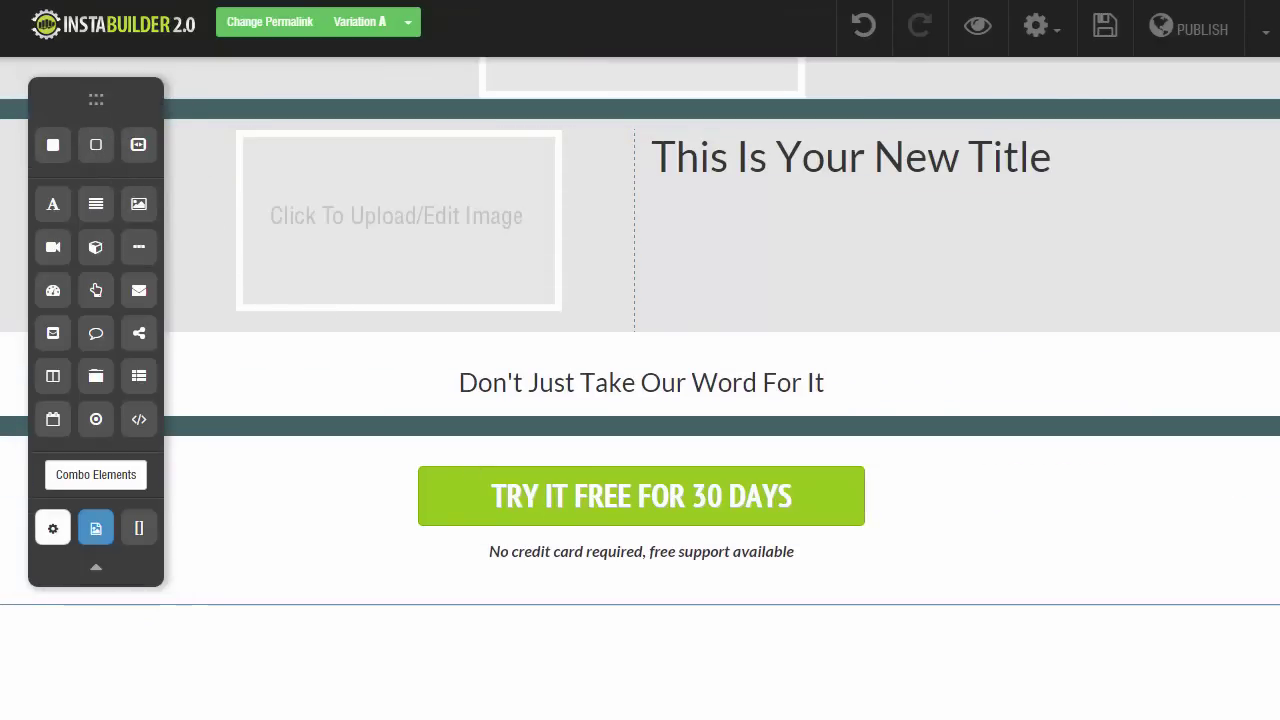
{"action": "scroll", "coordinate": [452, 660], "scroll_direction": "down", "scroll_amount": 2}
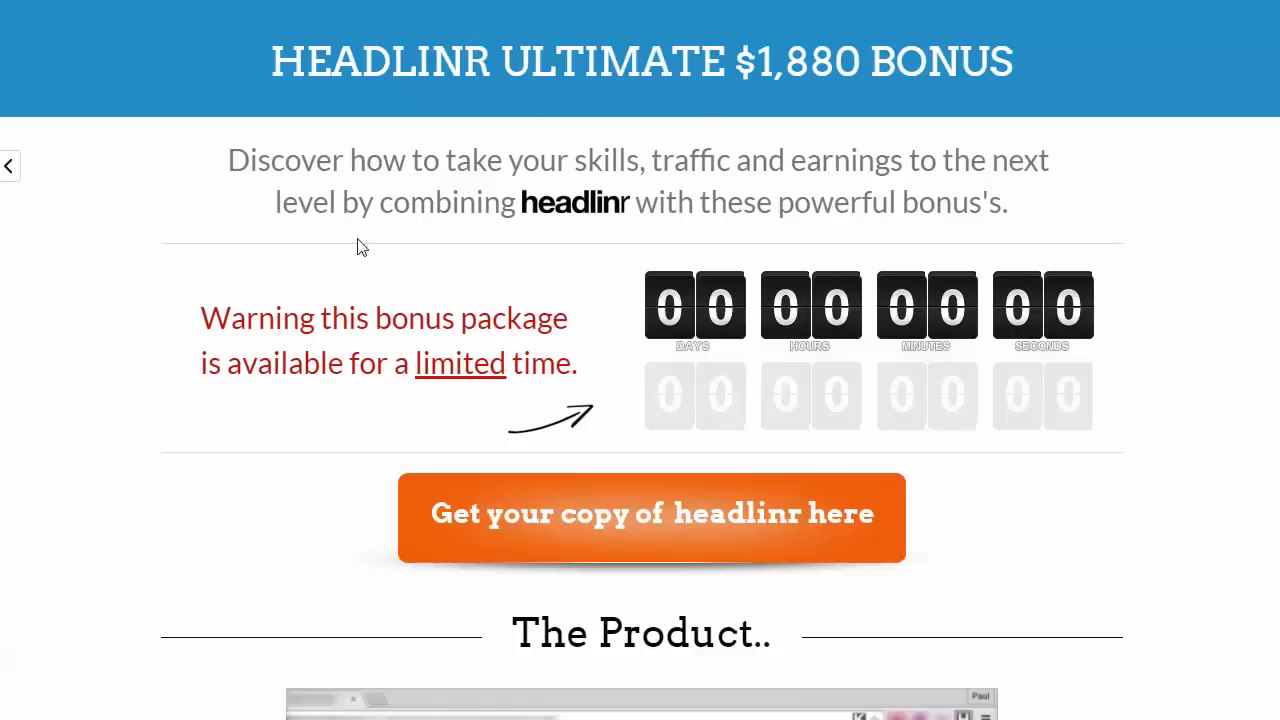
Step: Review the layout of the Headlinr bonus example, including the product image and the "Works with" section, and the blocks on the other bonus example
{"action": "scroll", "coordinate": [166, 308], "scroll_direction": "down", "scroll_amount": 6}
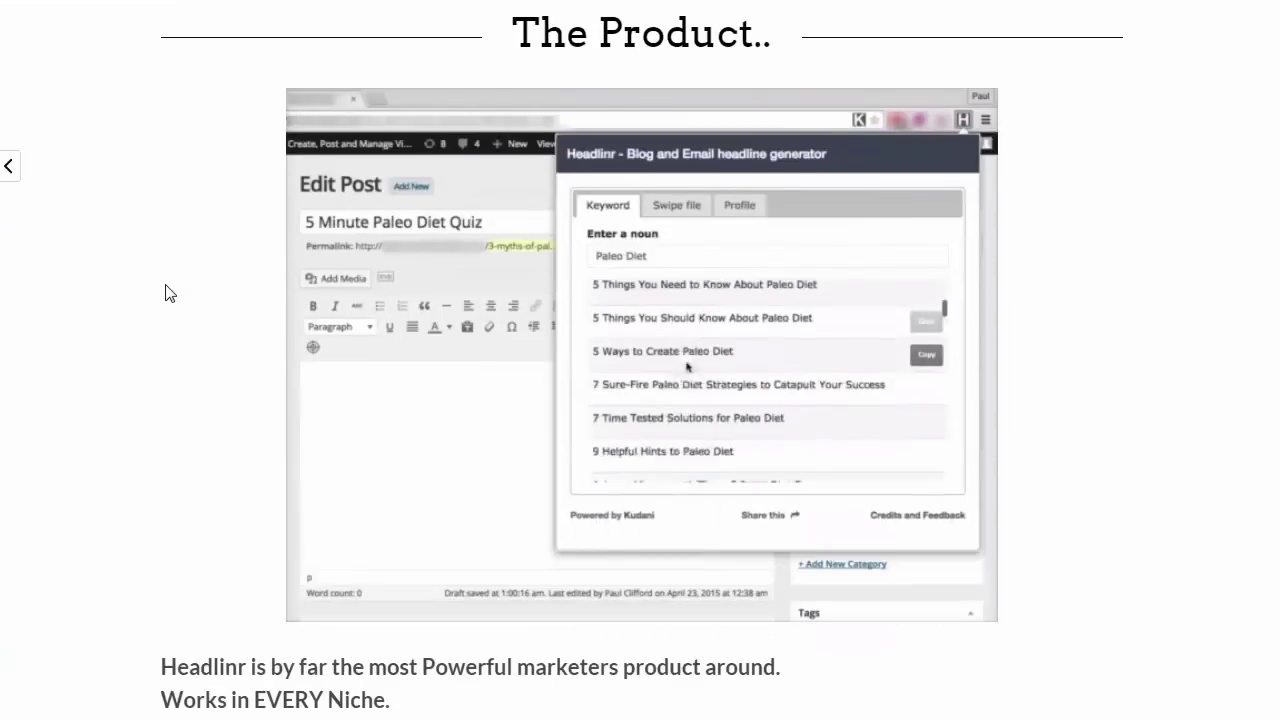
{"action": "scroll", "coordinate": [166, 293], "scroll_direction": "down", "scroll_amount": 2}
{"action": "scroll", "coordinate": [165, 287], "scroll_direction": "down", "scroll_amount": 5}
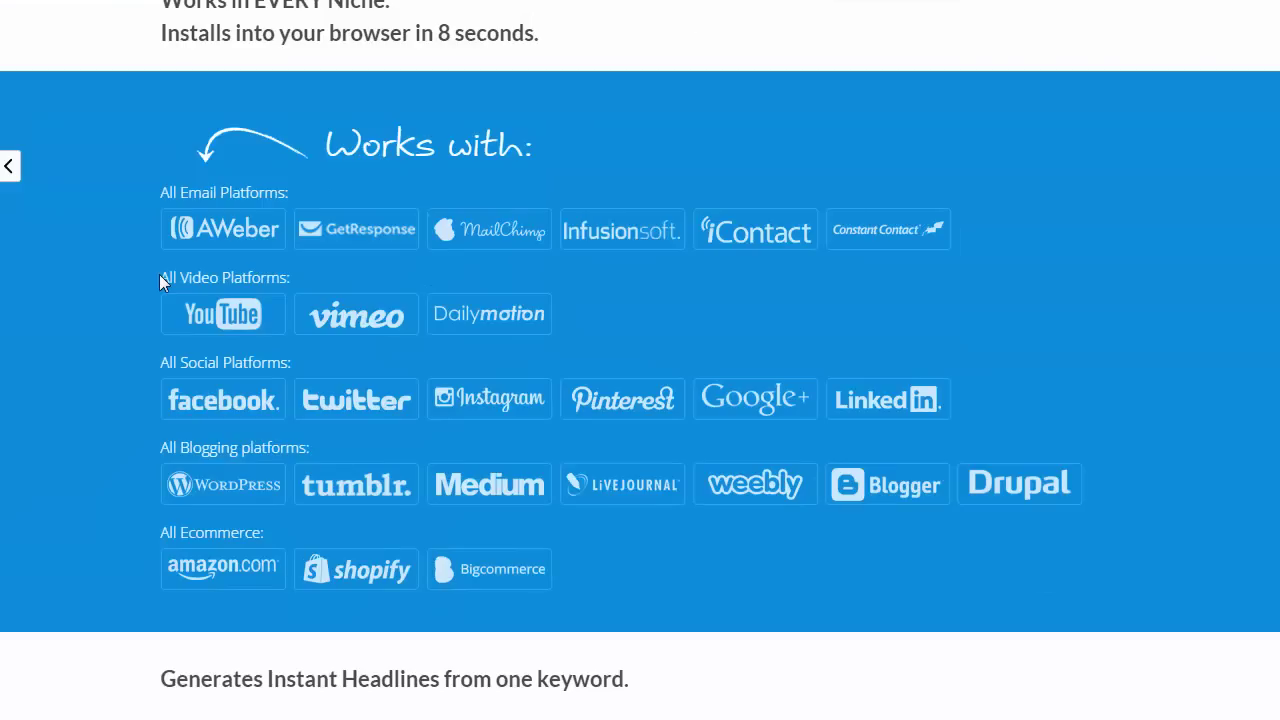
{"action": "scroll", "coordinate": [160, 283], "scroll_direction": "up", "scroll_amount": 13}
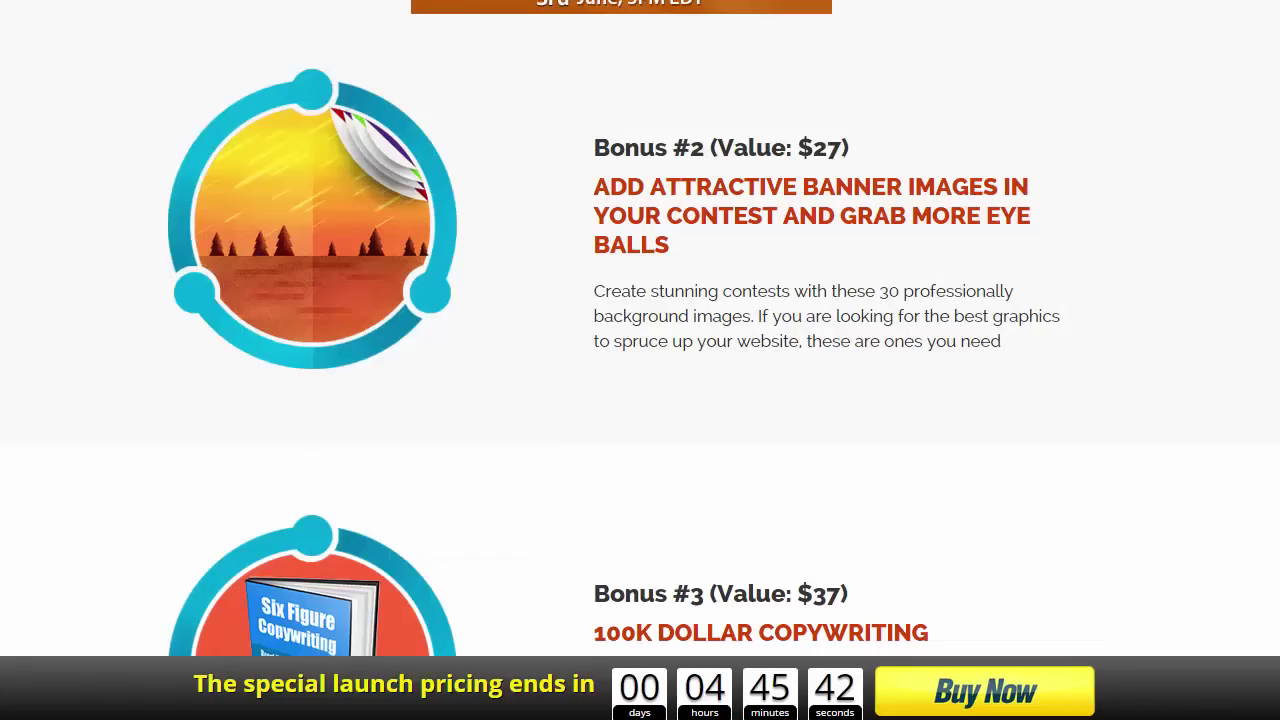
{"action": "scroll", "coordinate": [673, 184], "scroll_direction": "up", "scroll_amount": 10}
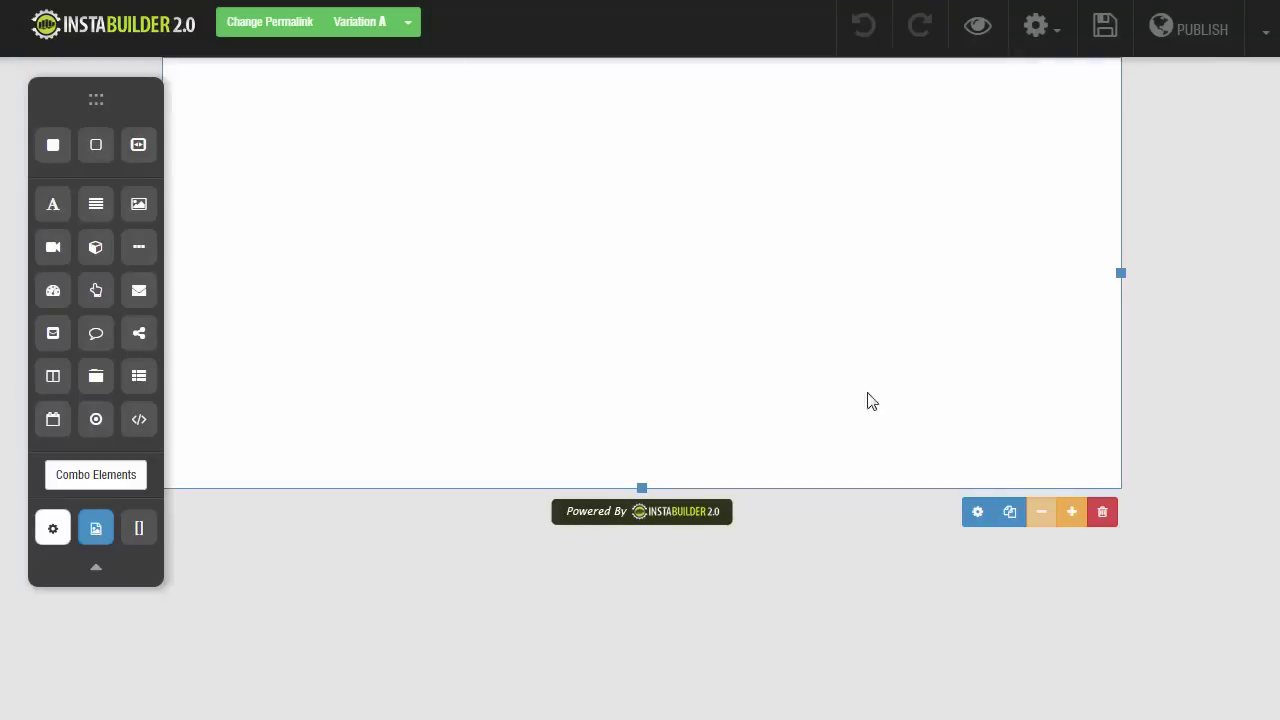
Step: Replace the blank page's default section with a wide section, shortened to a narrow band across the page
{"action": "left_click", "coordinate": [1102, 512]}
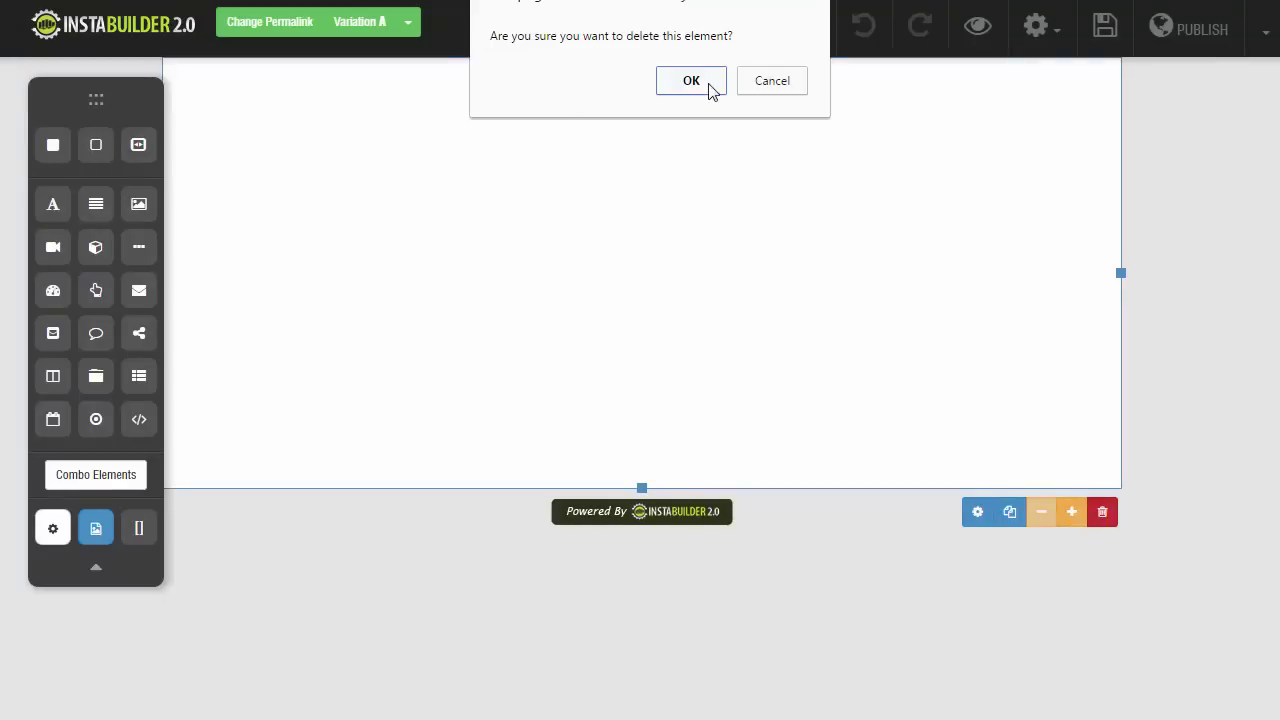
{"action": "left_click", "coordinate": [706, 85]}
{"action": "left_click_drag", "start_coordinate": [100, 152], "coordinate": [578, 100]}
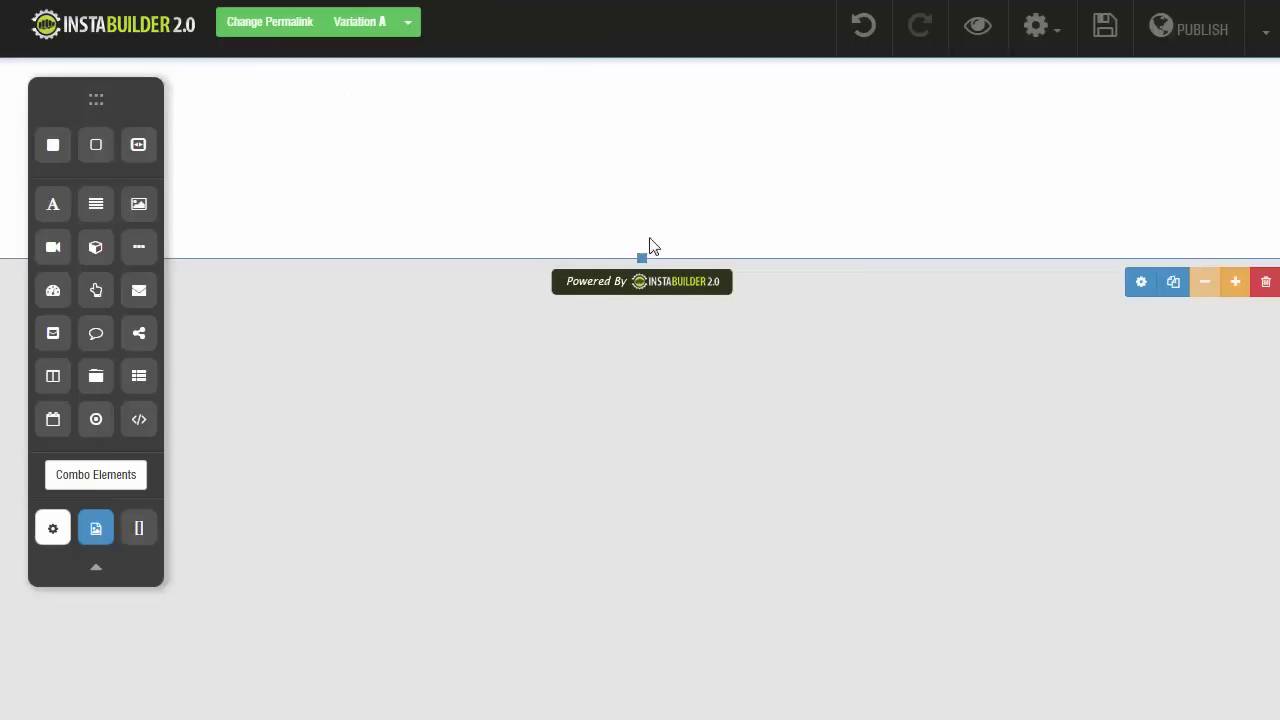
{"action": "left_click_drag", "start_coordinate": [650, 246], "coordinate": [643, 156]}
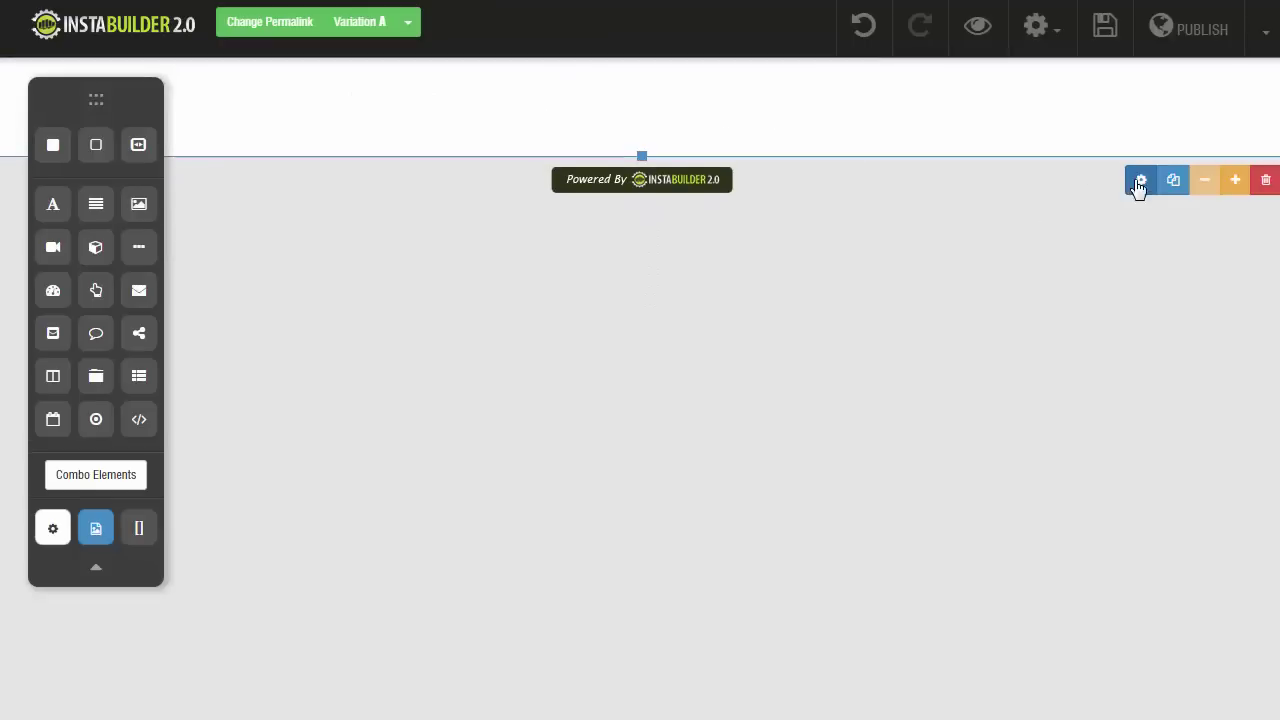
Step: Set the wide section's background color to light blue #57b0f8
{"action": "left_click", "coordinate": [1140, 181]}
{"action": "left_click", "coordinate": [1012, 176]}
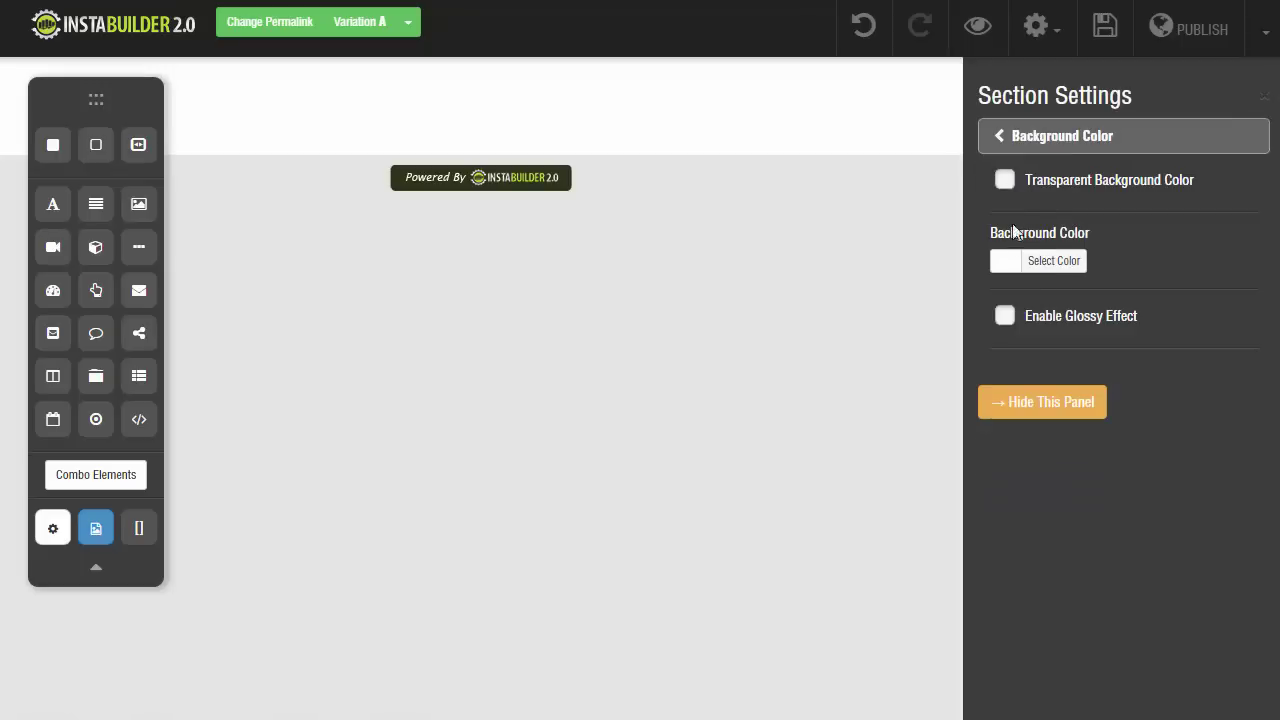
{"action": "left_click", "coordinate": [1040, 260]}
{"action": "left_click_drag", "start_coordinate": [1175, 333], "coordinate": [1172, 391]}
{"action": "left_click", "coordinate": [1135, 347]}
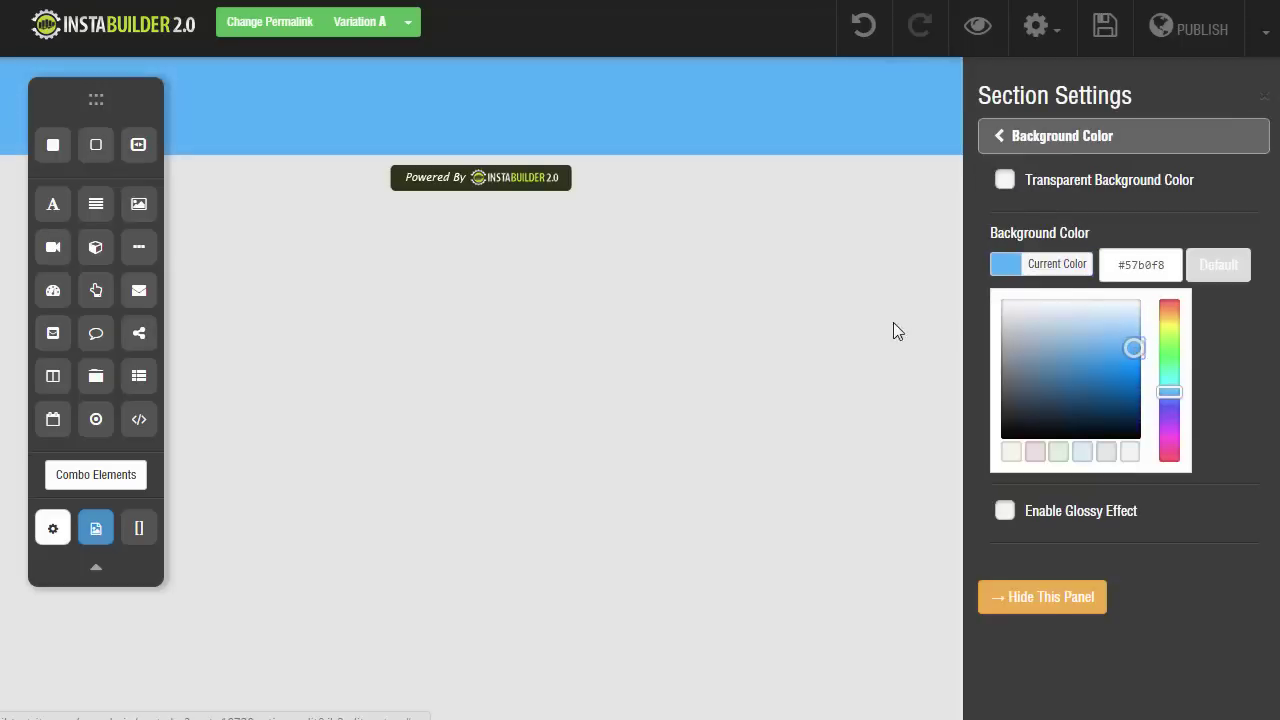
{"action": "left_click", "coordinate": [1045, 600]}
Step: Place a title element in the blue band and, following the Headlinr example's subheadline, insert a wide section below it
{"action": "left_click_drag", "start_coordinate": [133, 206], "coordinate": [480, 100]}
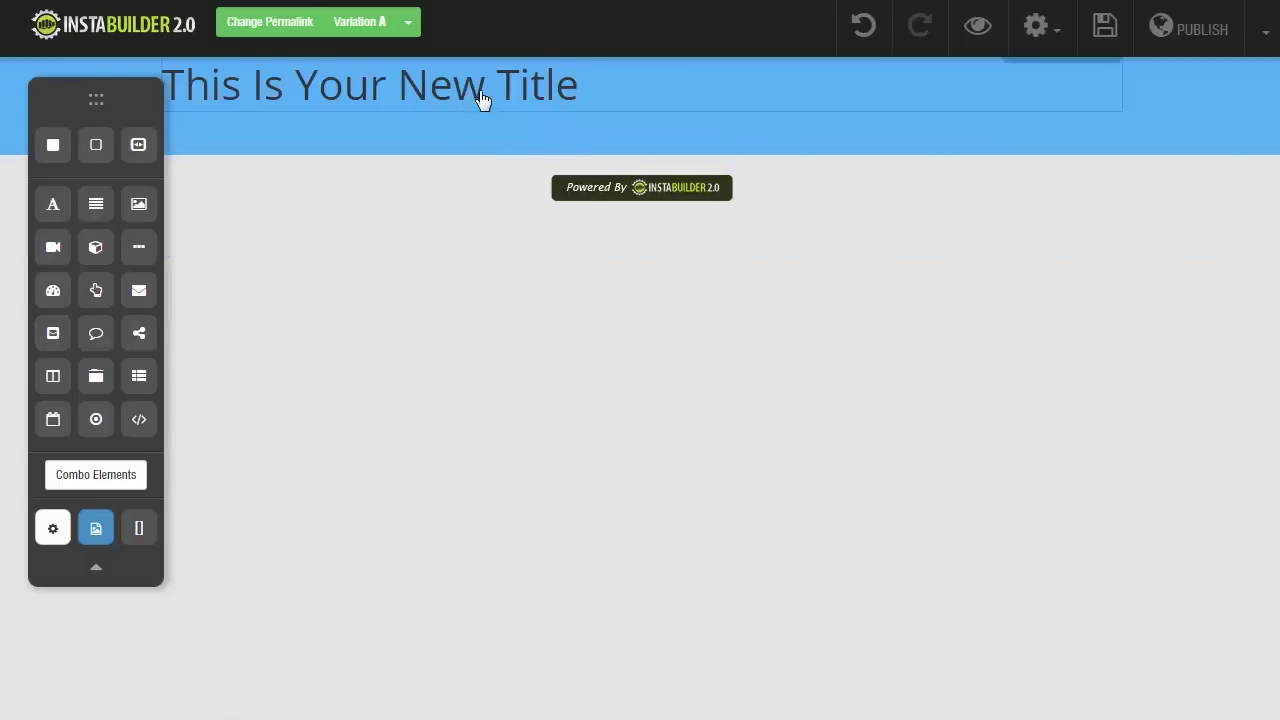
{"action": "left_click", "coordinate": [546, 182]}
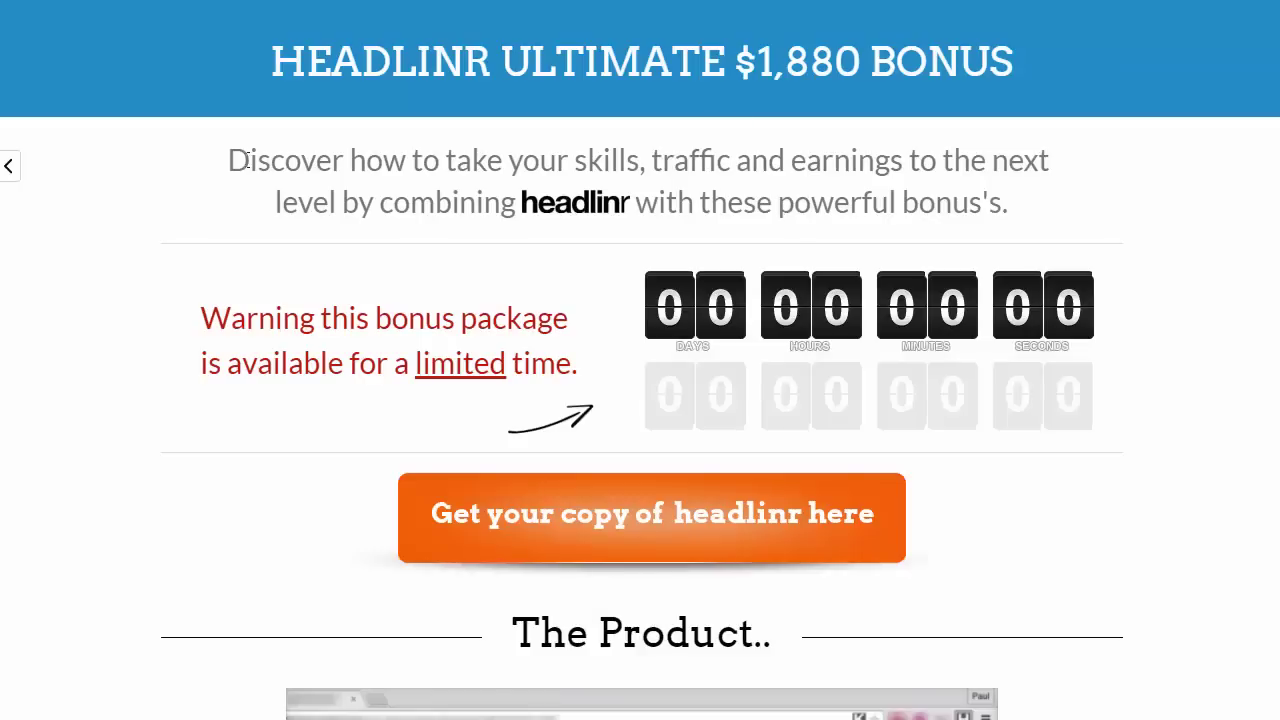
{"action": "left_click_drag", "start_coordinate": [243, 160], "coordinate": [918, 202]}
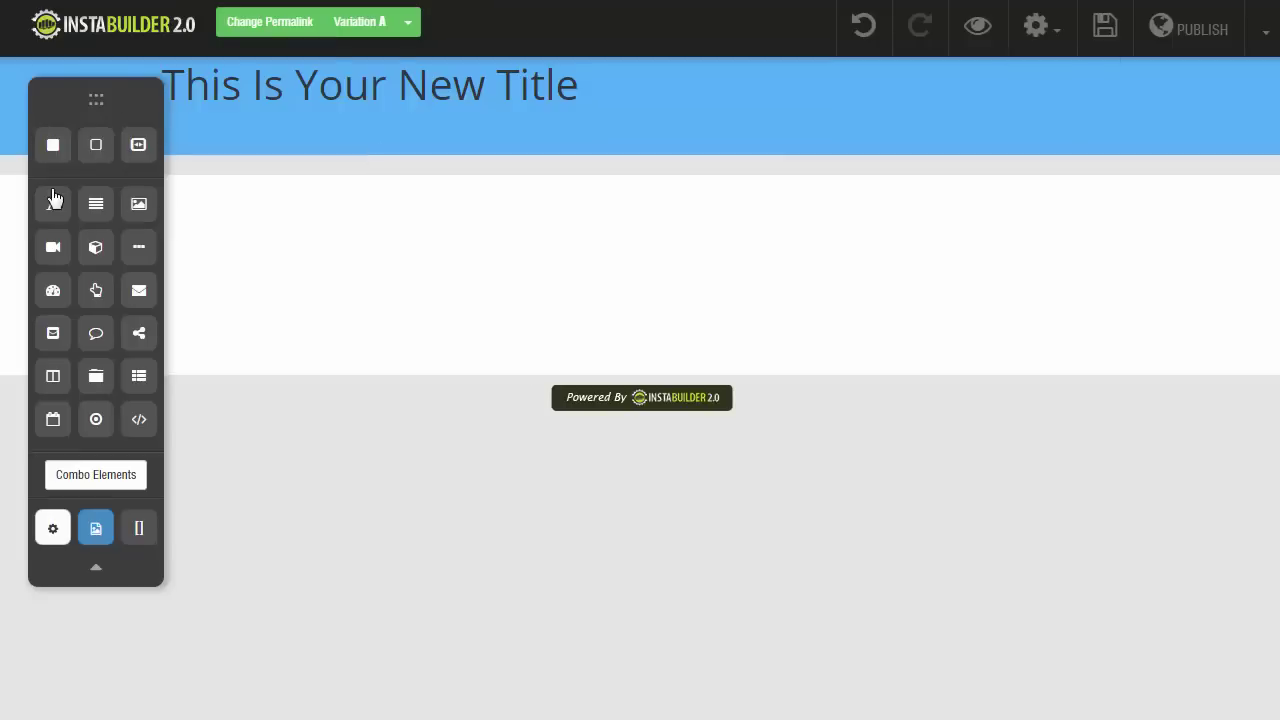
Step: Add a centered title element to the white section and insert a line element below it
{"action": "left_click_drag", "start_coordinate": [55, 199], "coordinate": [566, 257]}
{"action": "double_click", "coordinate": [590, 212]}
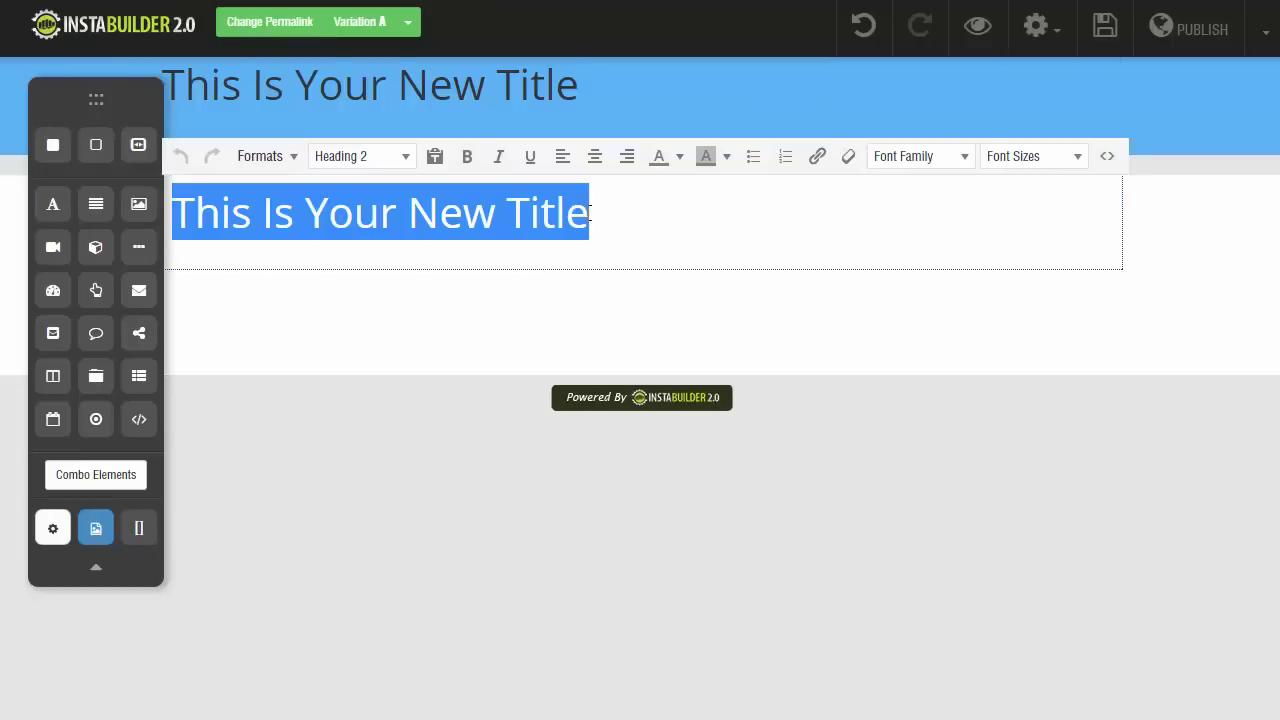
{"action": "left_click", "coordinate": [595, 158]}
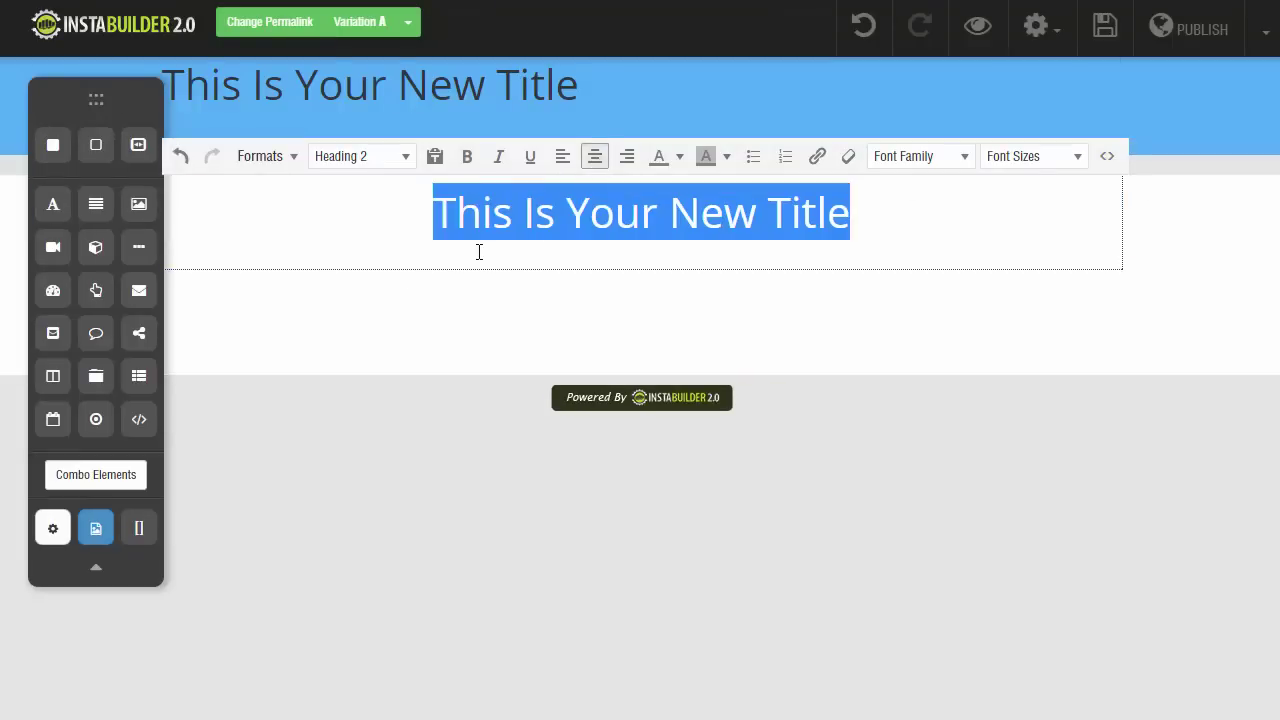
{"action": "left_click", "coordinate": [419, 330]}
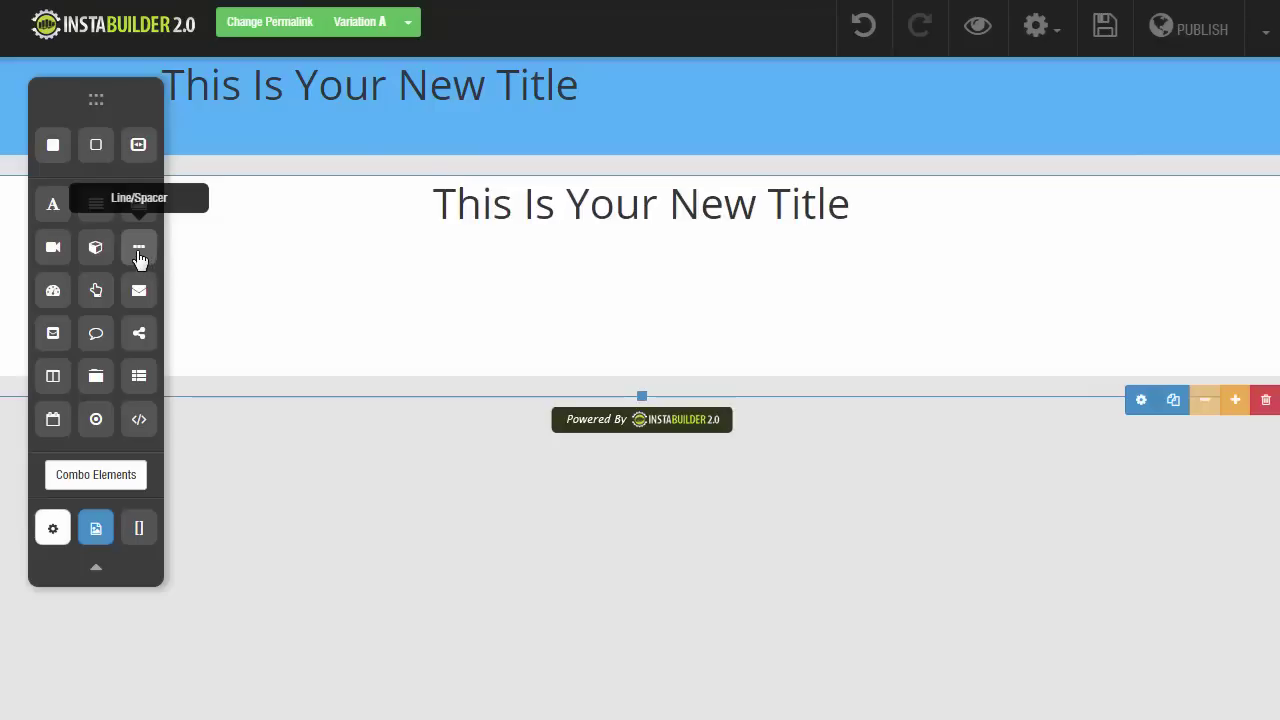
{"action": "left_click_drag", "start_coordinate": [138, 258], "coordinate": [552, 300]}
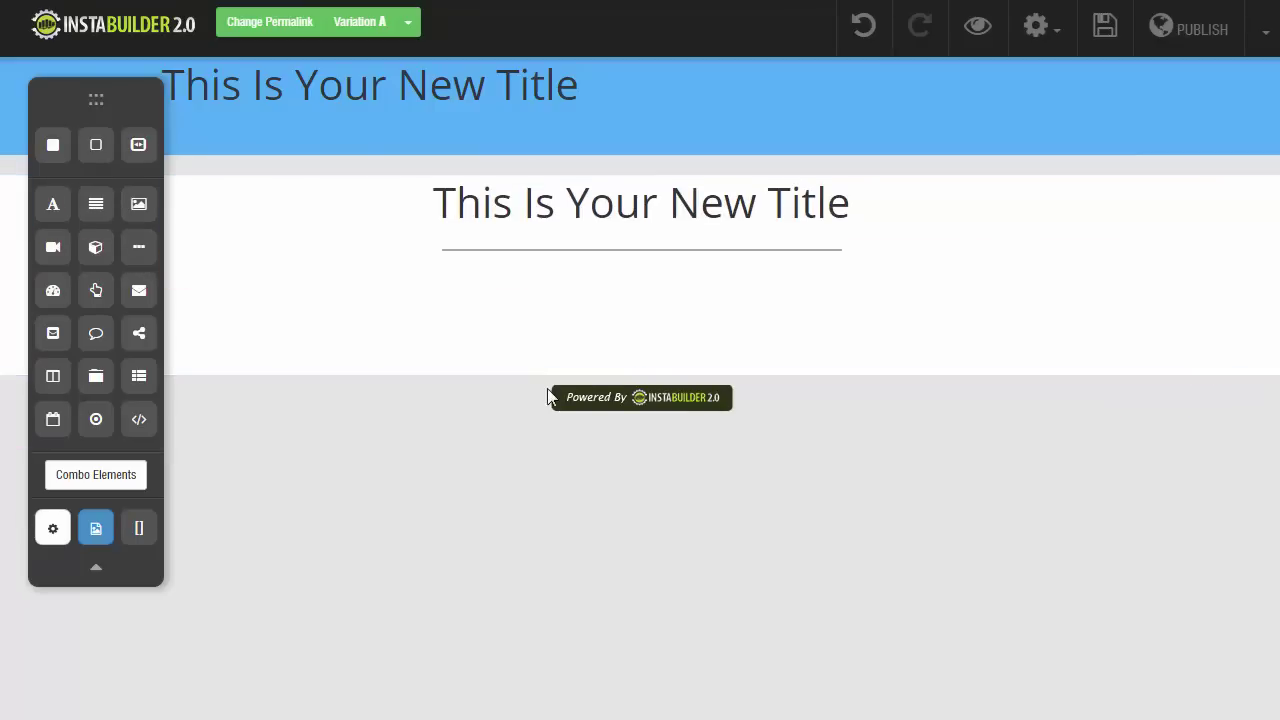
Step: Try the Dashed line style on the line below the centered title, and set it back to Solid
{"action": "left_click", "coordinate": [759, 284]}
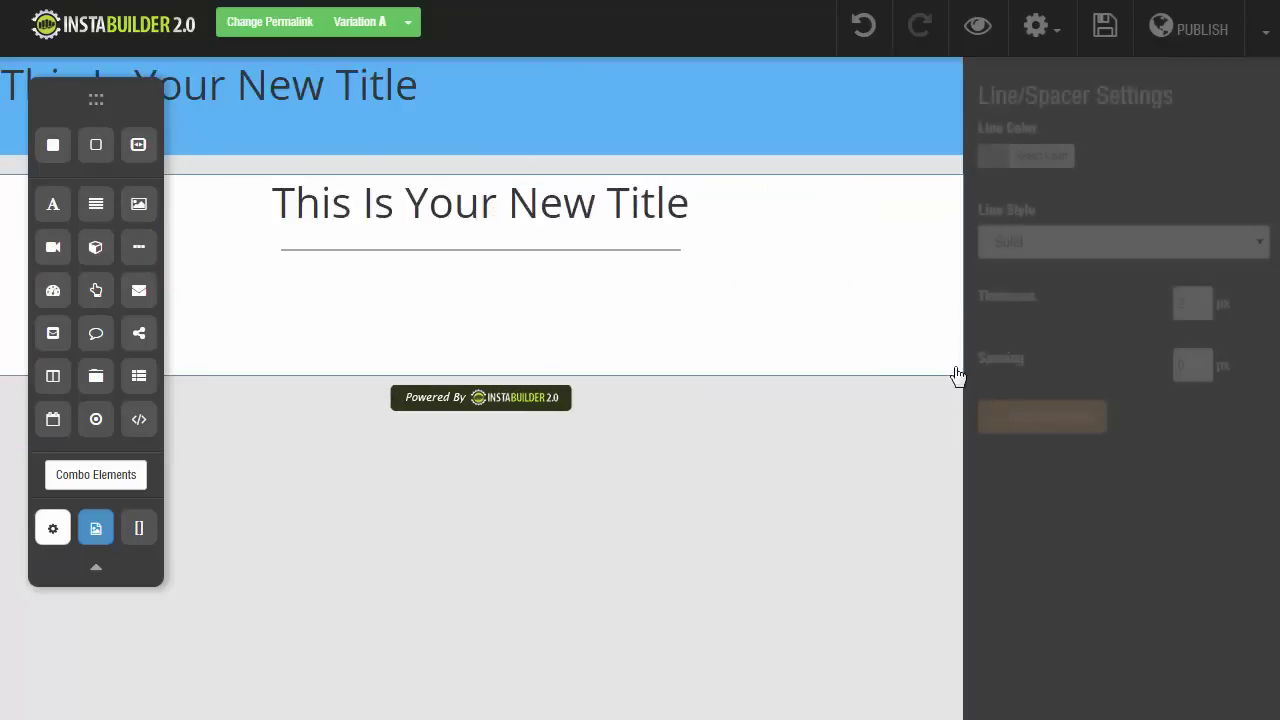
{"action": "left_click", "coordinate": [1075, 248]}
{"action": "left_click", "coordinate": [1046, 290]}
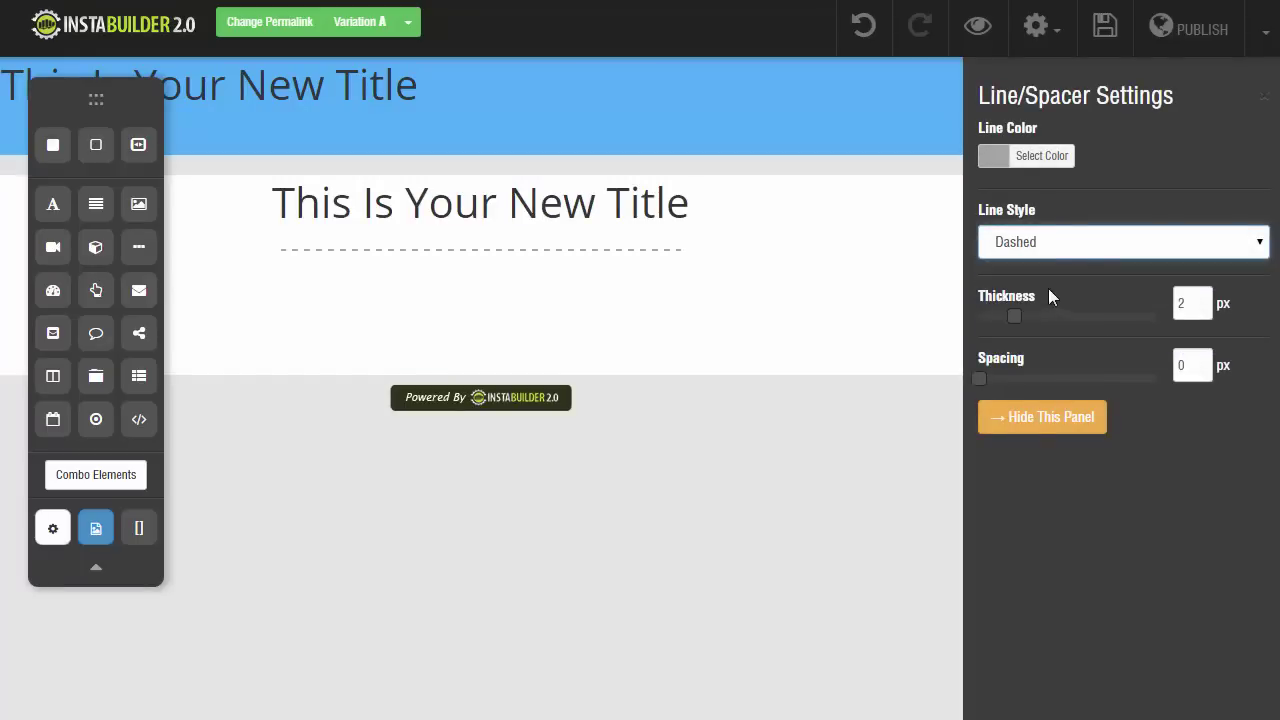
{"action": "left_click", "coordinate": [1090, 250]}
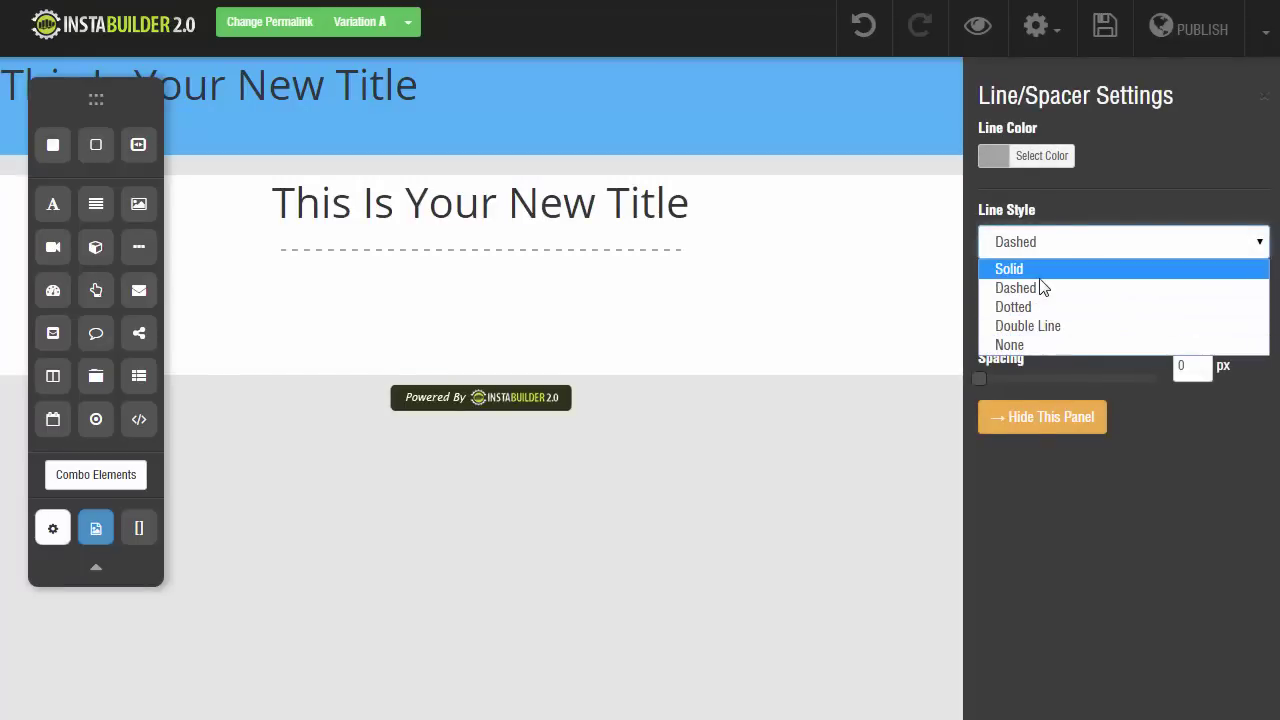
{"action": "left_click", "coordinate": [1040, 270]}
{"action": "left_click", "coordinate": [731, 428]}
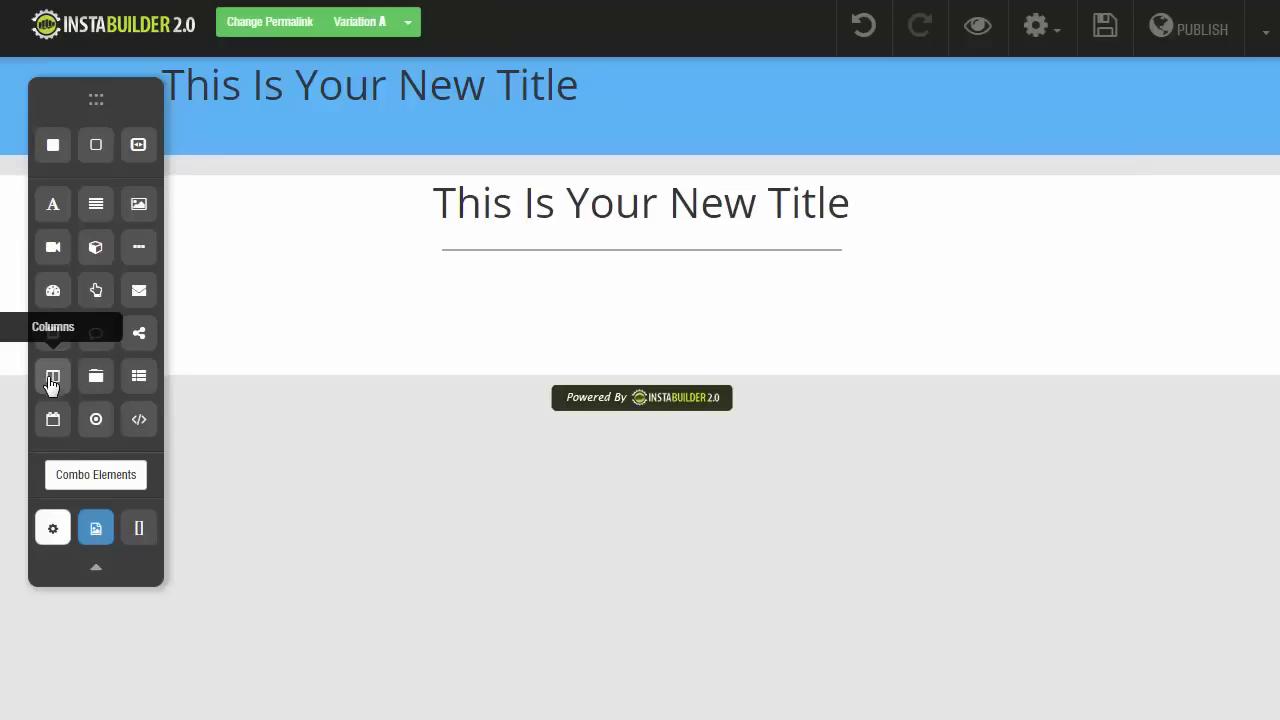
Step: Insert a two-column element below the line, with a title element in the first column and a countdown in the second
{"action": "left_click_drag", "start_coordinate": [48, 390], "coordinate": [555, 320]}
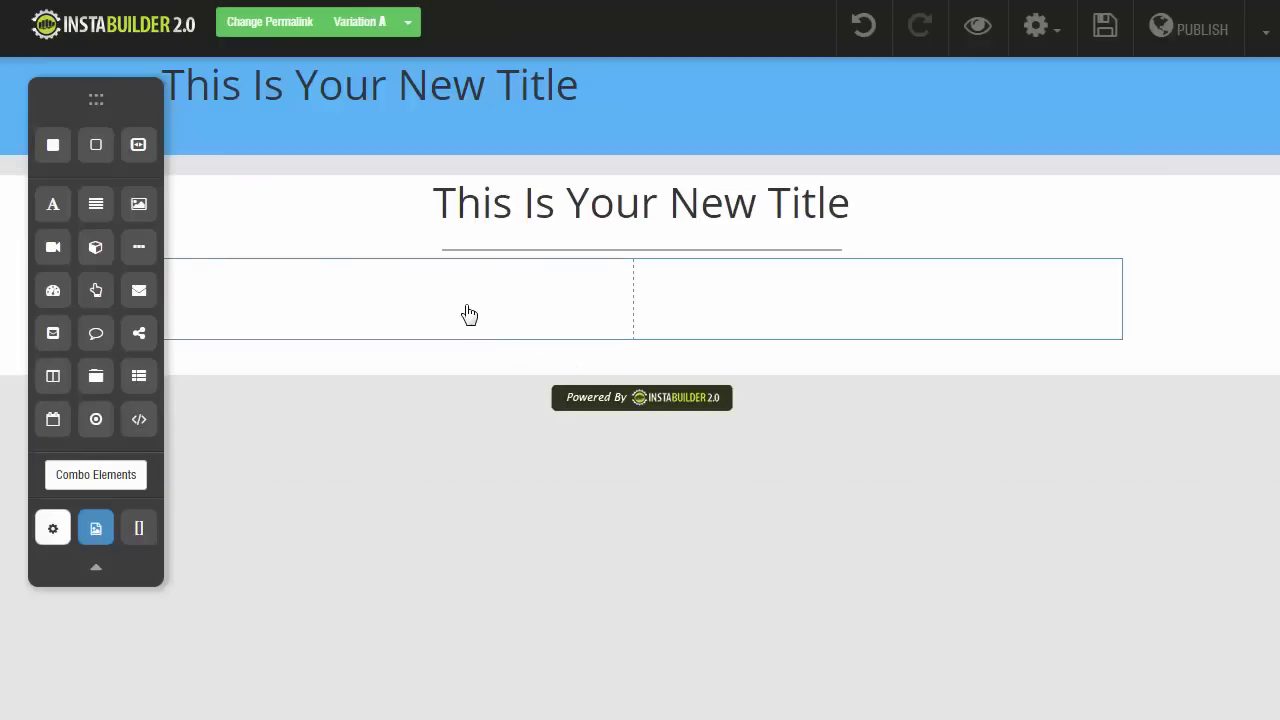
{"action": "left_click_drag", "start_coordinate": [55, 205], "coordinate": [410, 318]}
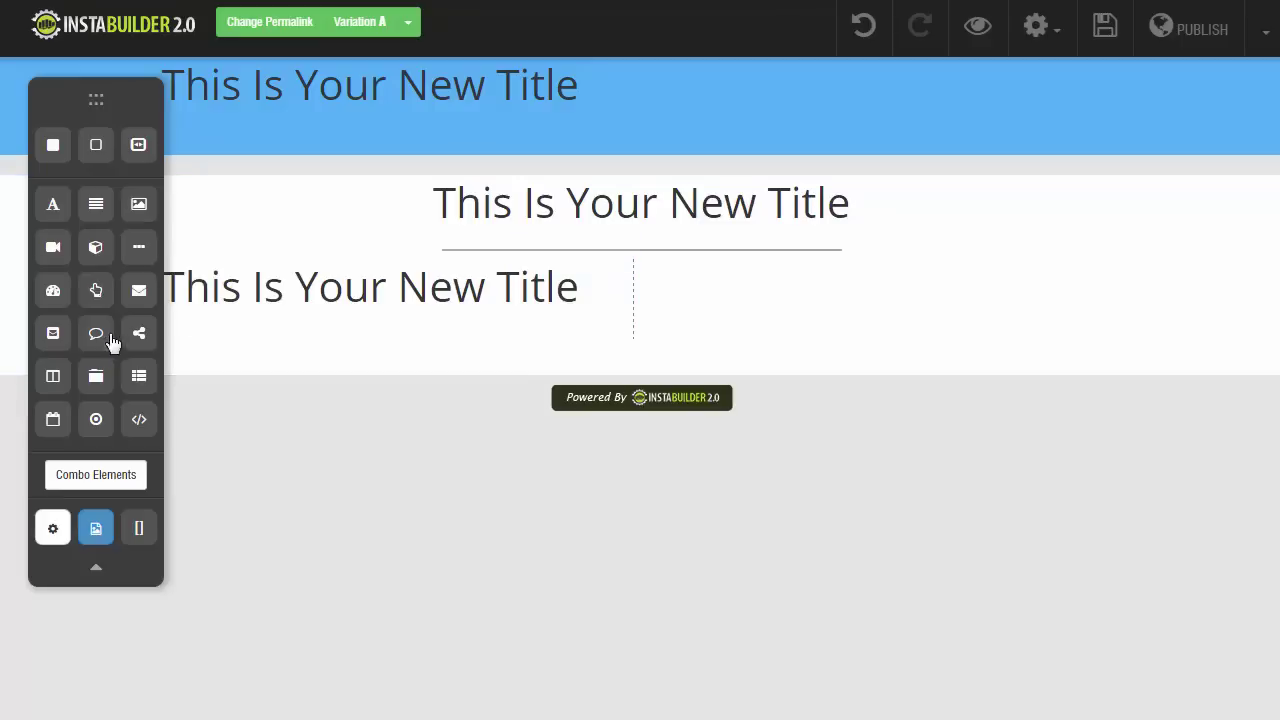
{"action": "left_click_drag", "start_coordinate": [53, 290], "coordinate": [726, 320]}
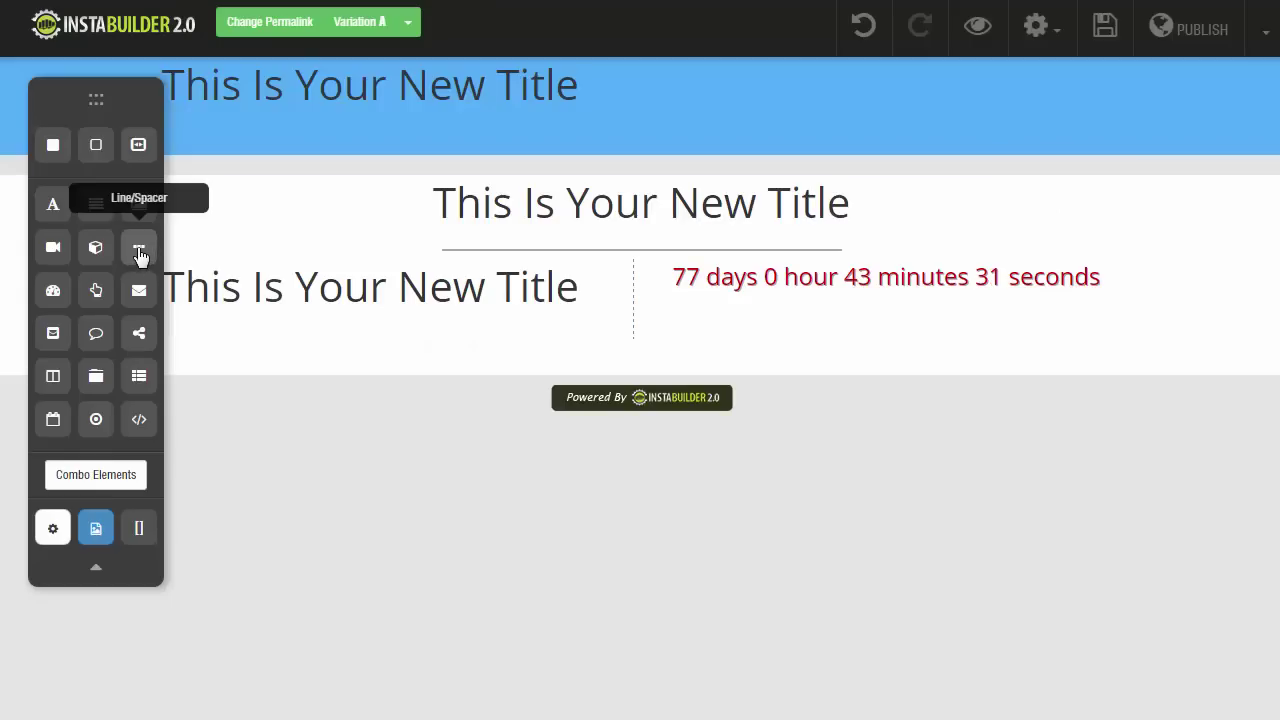
Step: Add another line element below the countdown columns and a button element beneath it
{"action": "left_click_drag", "start_coordinate": [141, 258], "coordinate": [649, 372]}
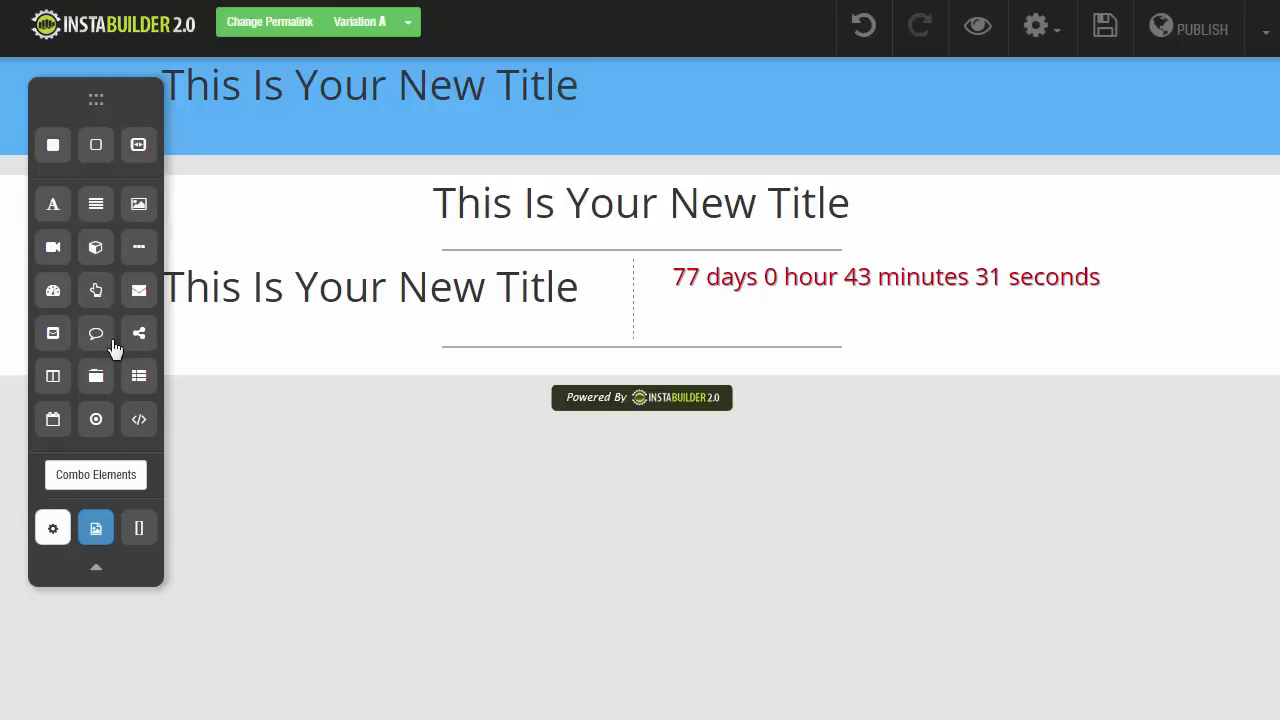
{"action": "left_click_drag", "start_coordinate": [96, 290], "coordinate": [620, 410]}
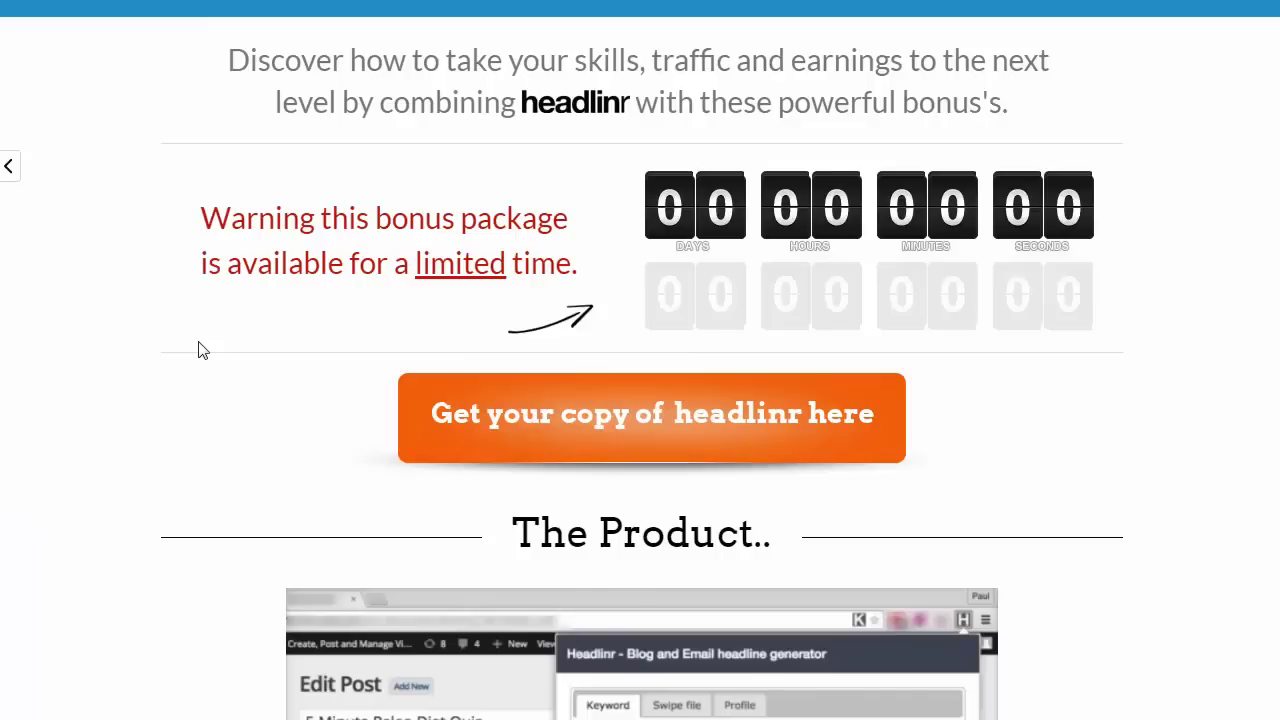
Step: Add a three-column row of line, title and line elements below the button, and a video element beneath it
{"action": "scroll", "coordinate": [197, 349], "scroll_direction": "down", "scroll_amount": 2}
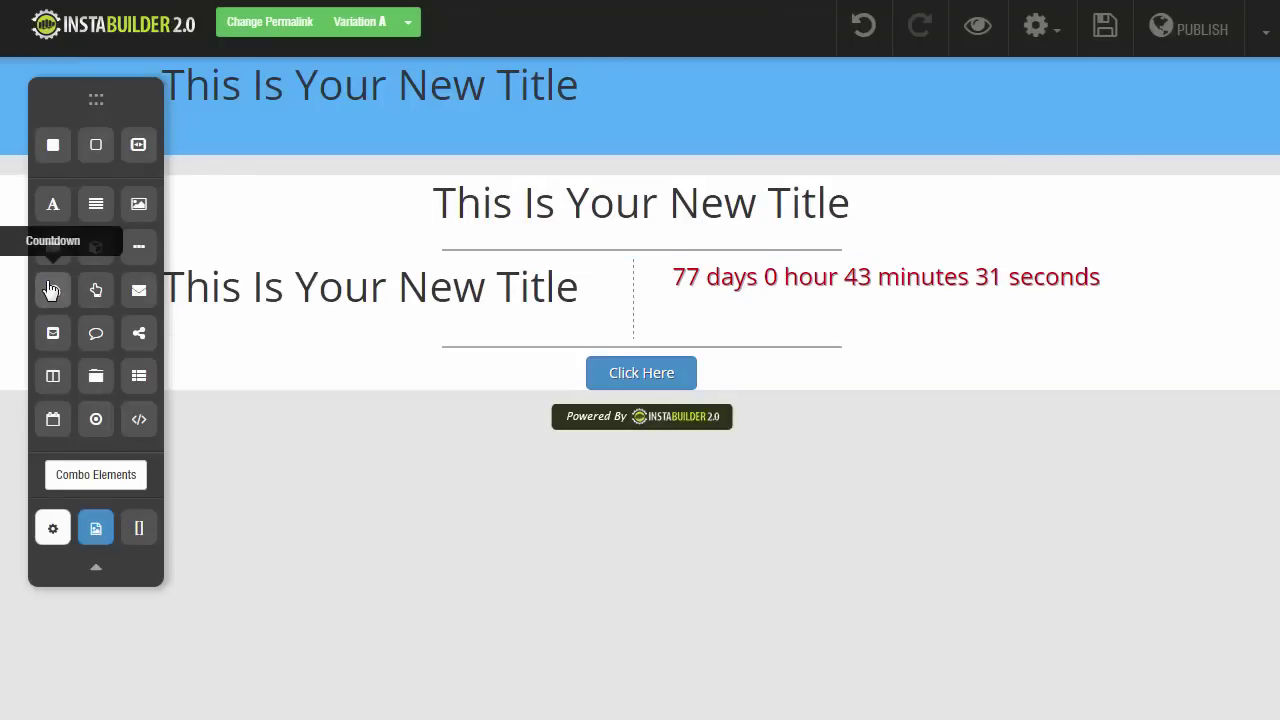
{"action": "left_click_drag", "start_coordinate": [53, 376], "coordinate": [665, 428]}
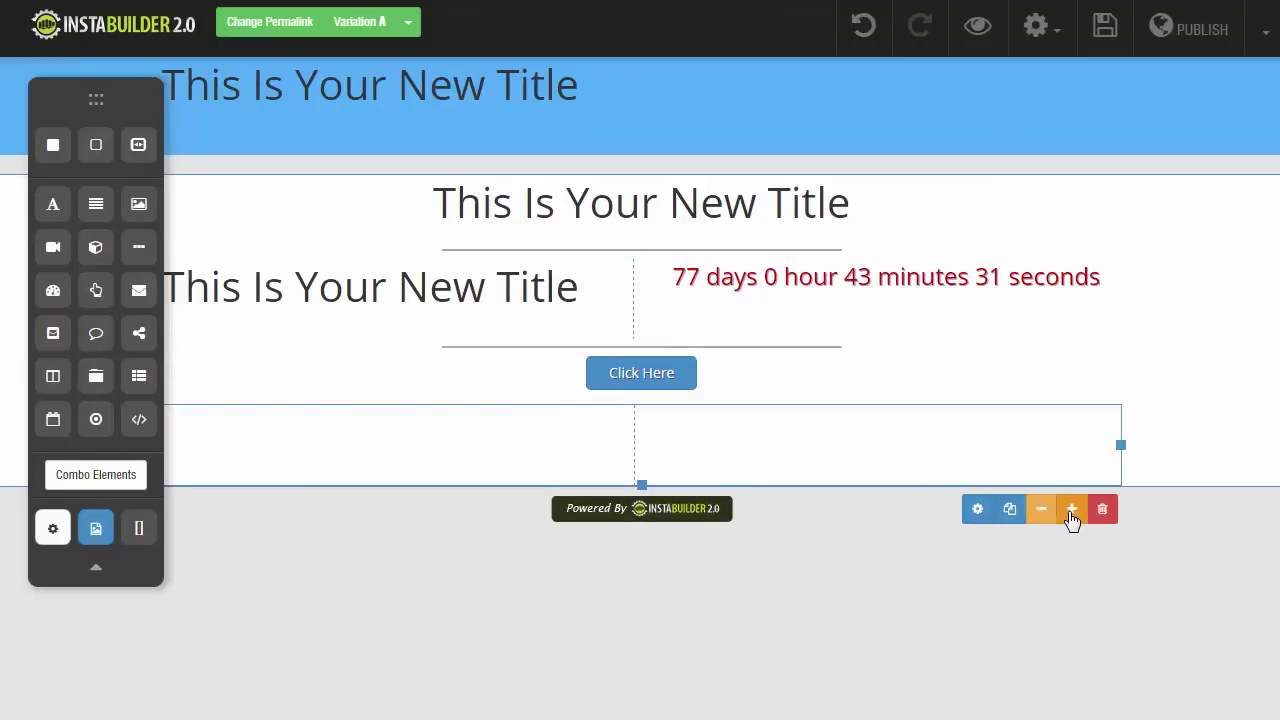
{"action": "left_click", "coordinate": [1071, 511]}
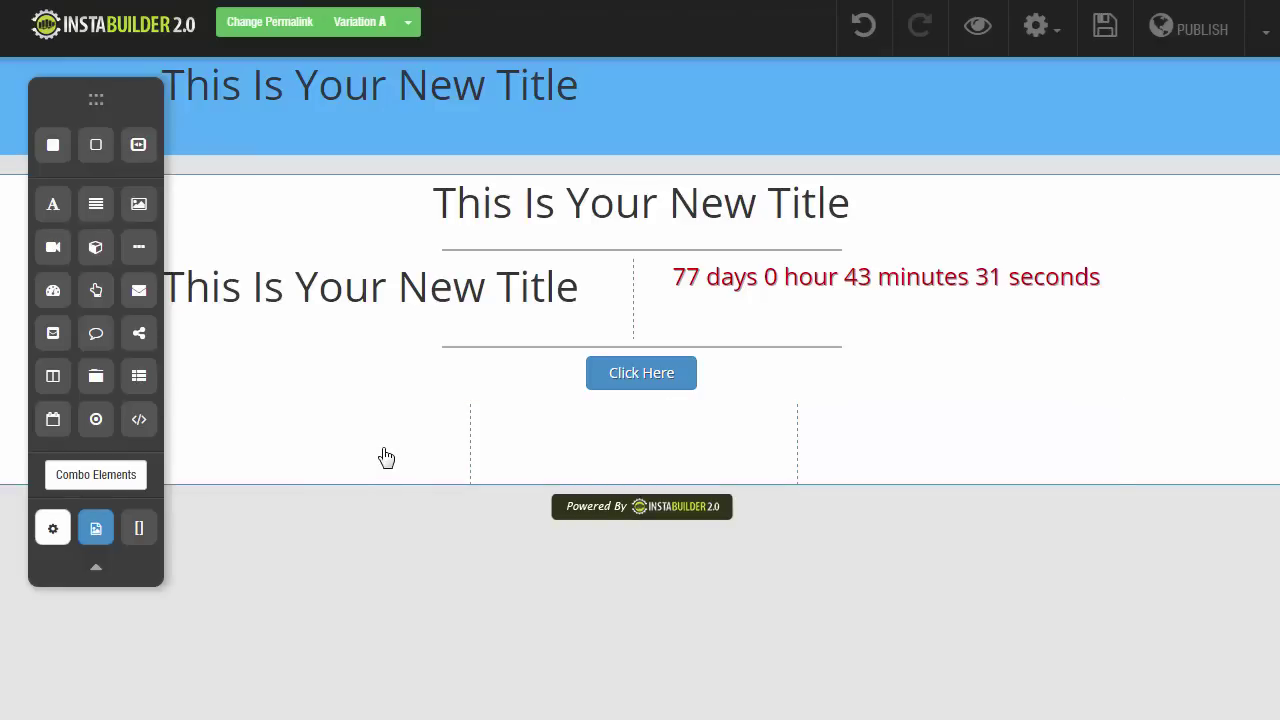
{"action": "left_click_drag", "start_coordinate": [139, 246], "coordinate": [316, 460]}
{"action": "left_click", "coordinate": [323, 421]}
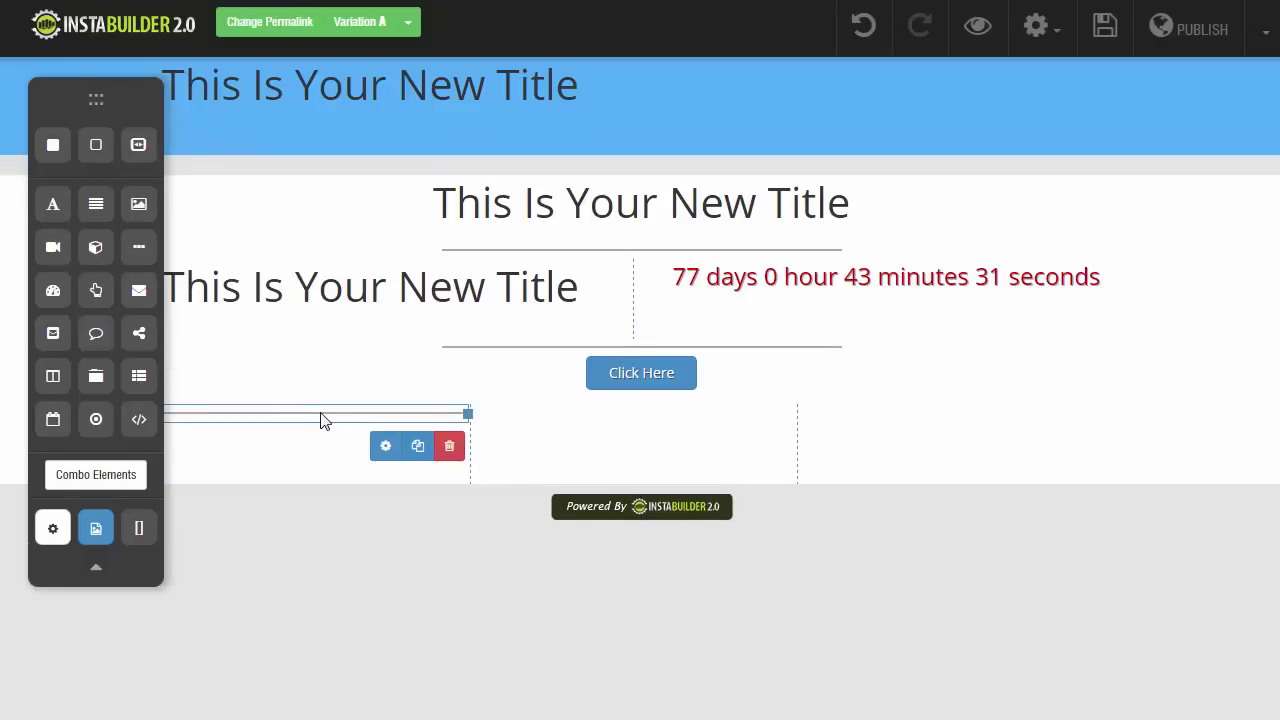
{"action": "left_click", "coordinate": [457, 429]}
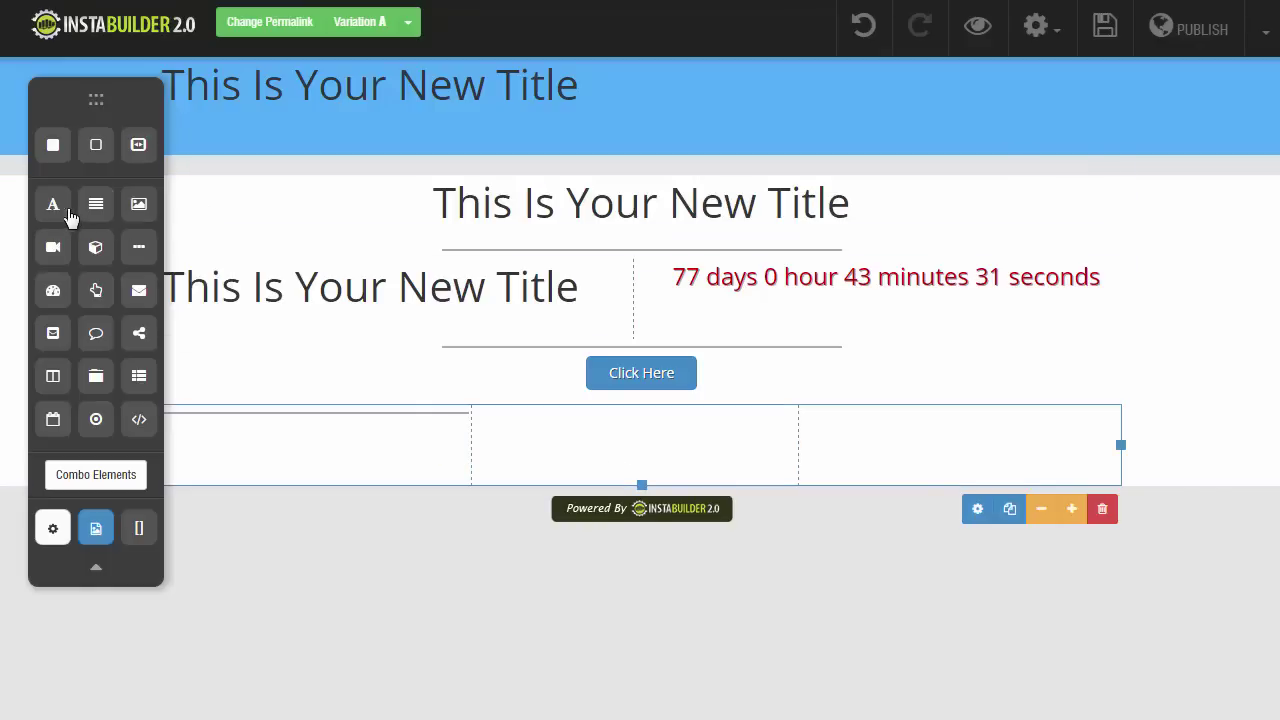
{"action": "left_click_drag", "start_coordinate": [60, 208], "coordinate": [571, 471]}
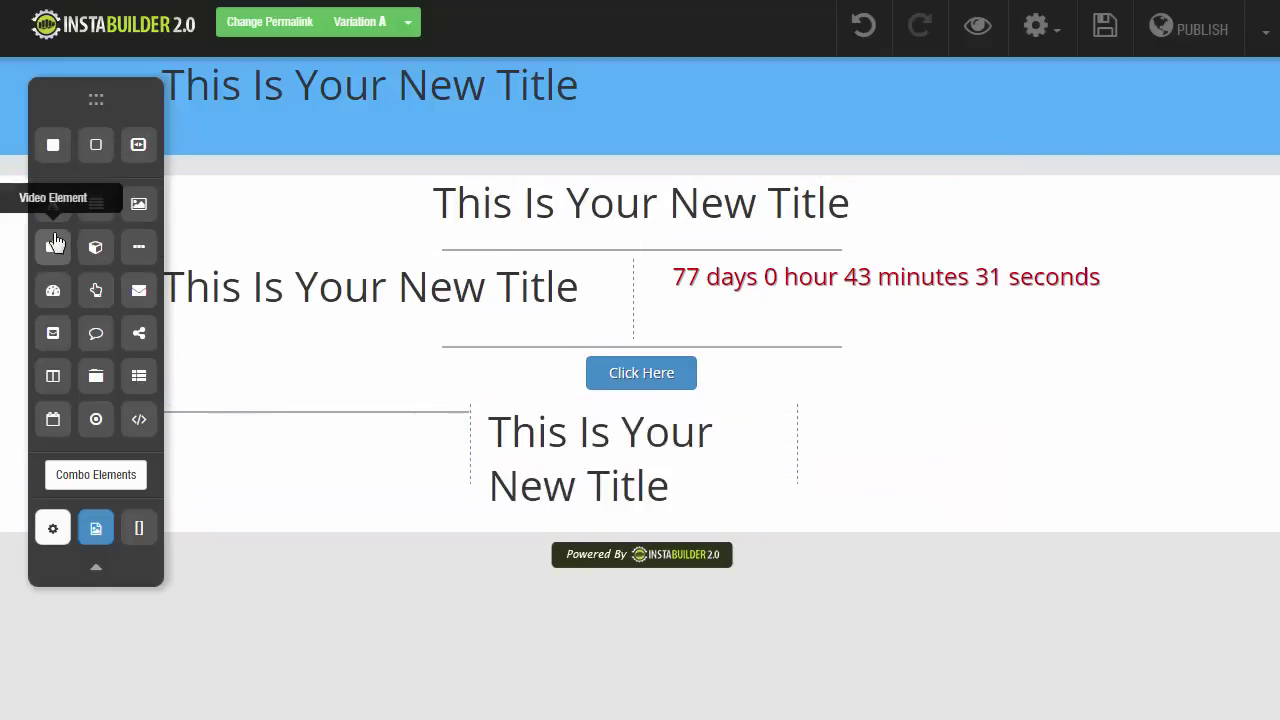
{"action": "left_click_drag", "start_coordinate": [139, 247], "coordinate": [889, 466]}
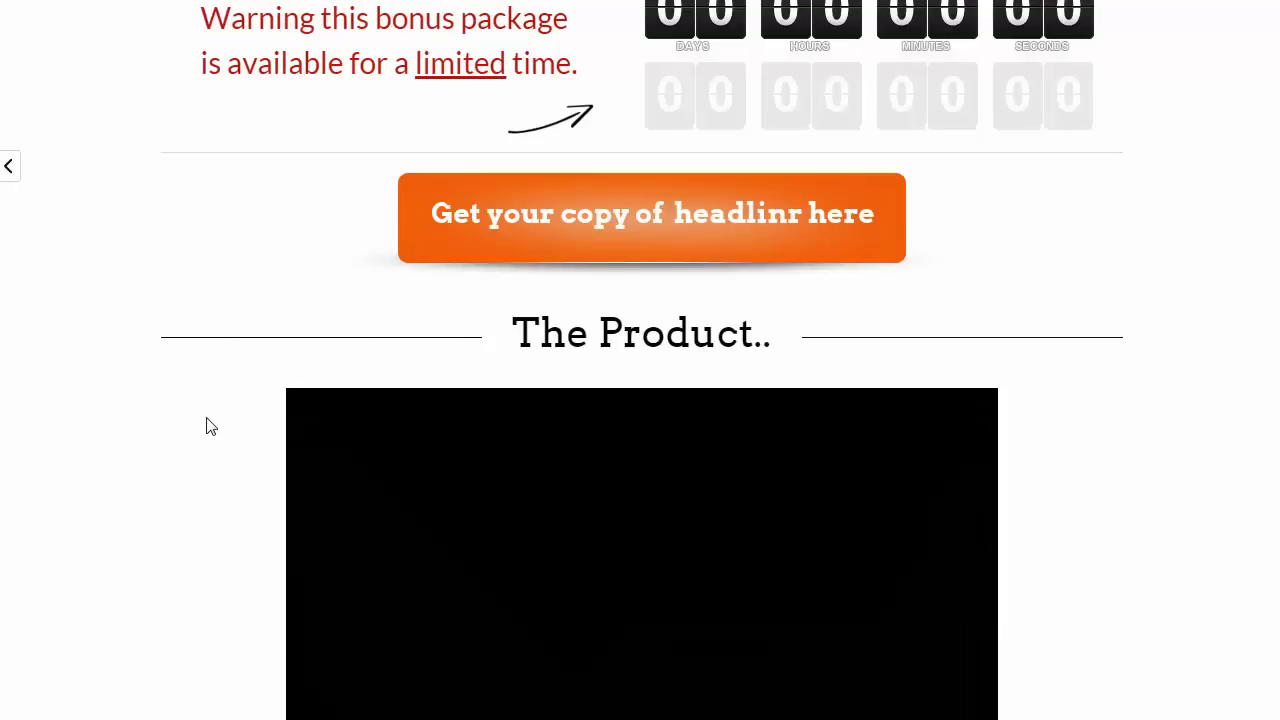
{"action": "scroll", "coordinate": [206, 423], "scroll_direction": "down", "scroll_amount": 3}
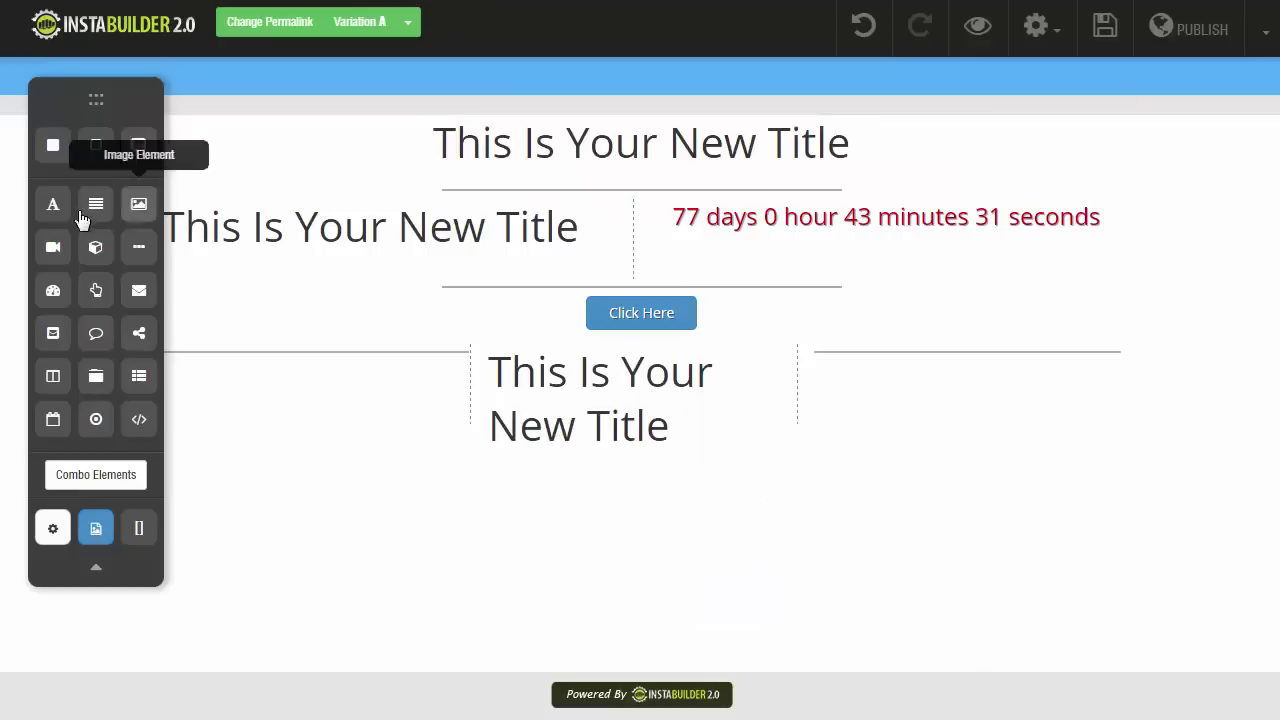
{"action": "left_click_drag", "start_coordinate": [50, 252], "coordinate": [566, 535]}
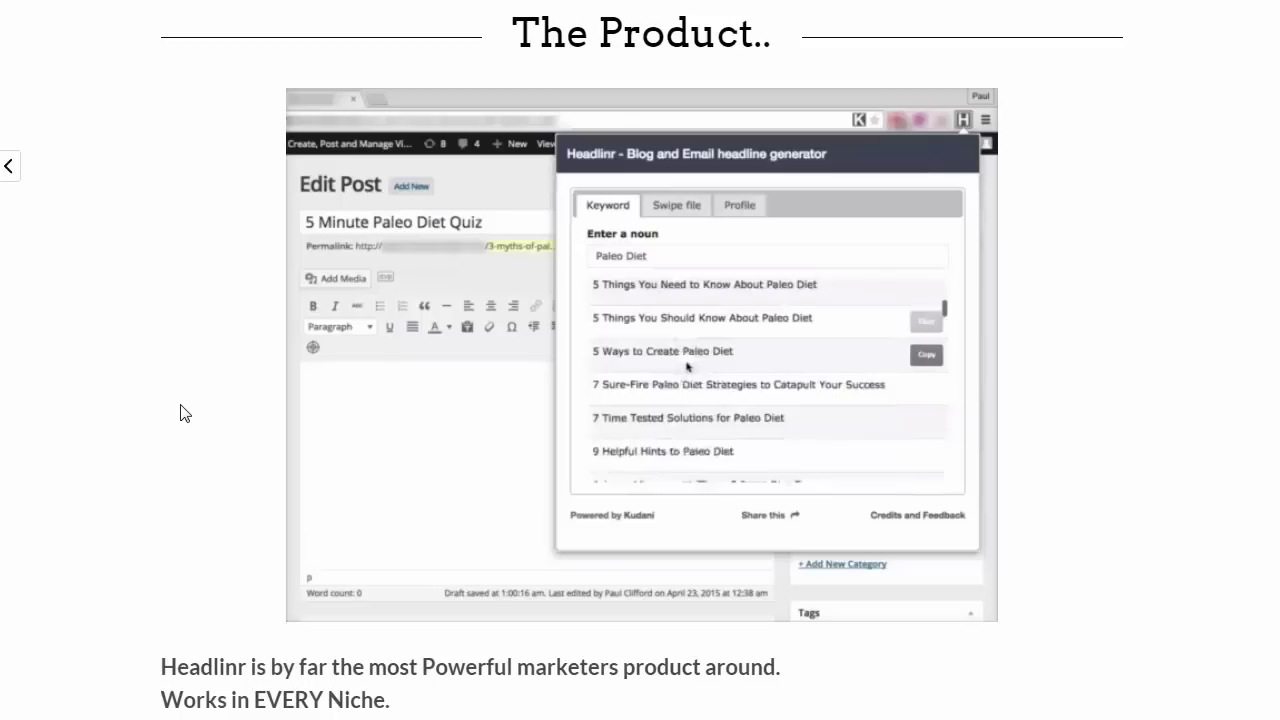
Step: Insert a two-column element in the blue section below the video, and look at its background image settings
{"action": "scroll", "coordinate": [190, 410], "scroll_direction": "down", "scroll_amount": 1}
{"action": "scroll", "coordinate": [190, 410], "scroll_direction": "down", "scroll_amount": 1}
{"action": "left_click_drag", "start_coordinate": [190, 463], "coordinate": [262, 493]}
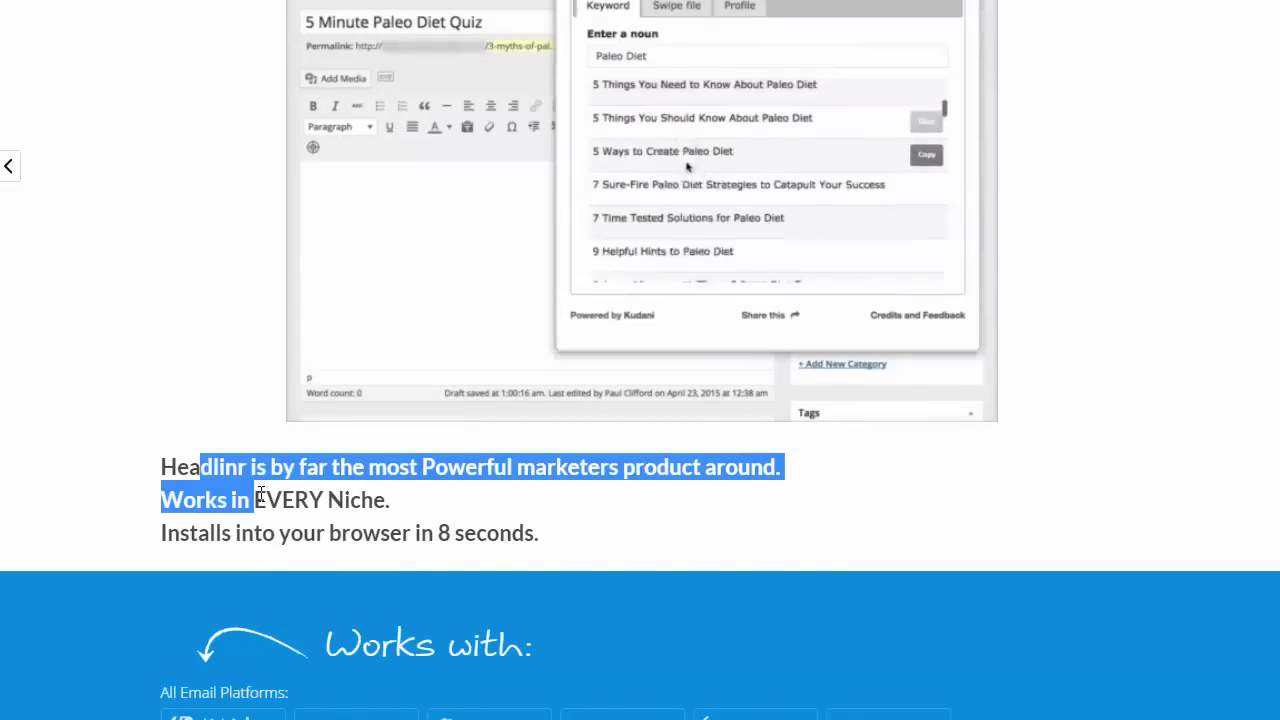
{"action": "left_click", "coordinate": [373, 490]}
{"action": "scroll", "coordinate": [360, 489], "scroll_direction": "down", "scroll_amount": 3}
{"action": "scroll", "coordinate": [158, 450], "scroll_direction": "down", "scroll_amount": 2}
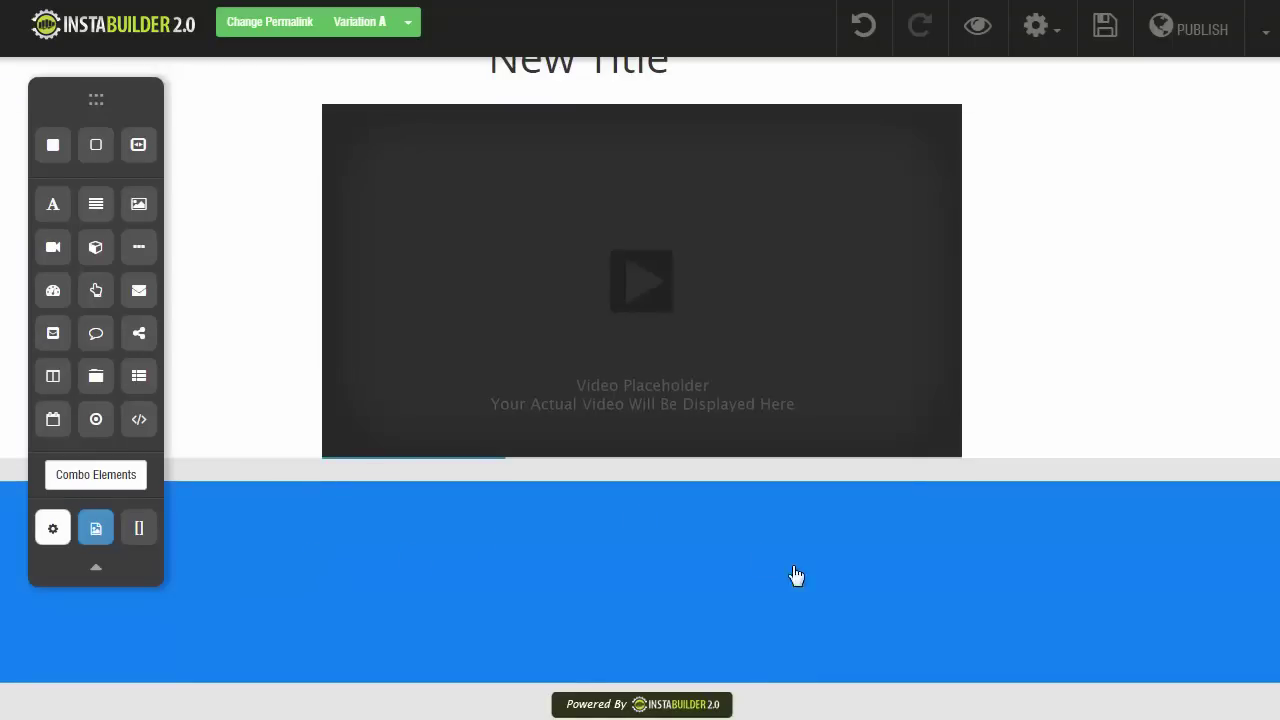
{"action": "left_click_drag", "start_coordinate": [53, 378], "coordinate": [468, 541]}
{"action": "left_click", "coordinate": [982, 586]}
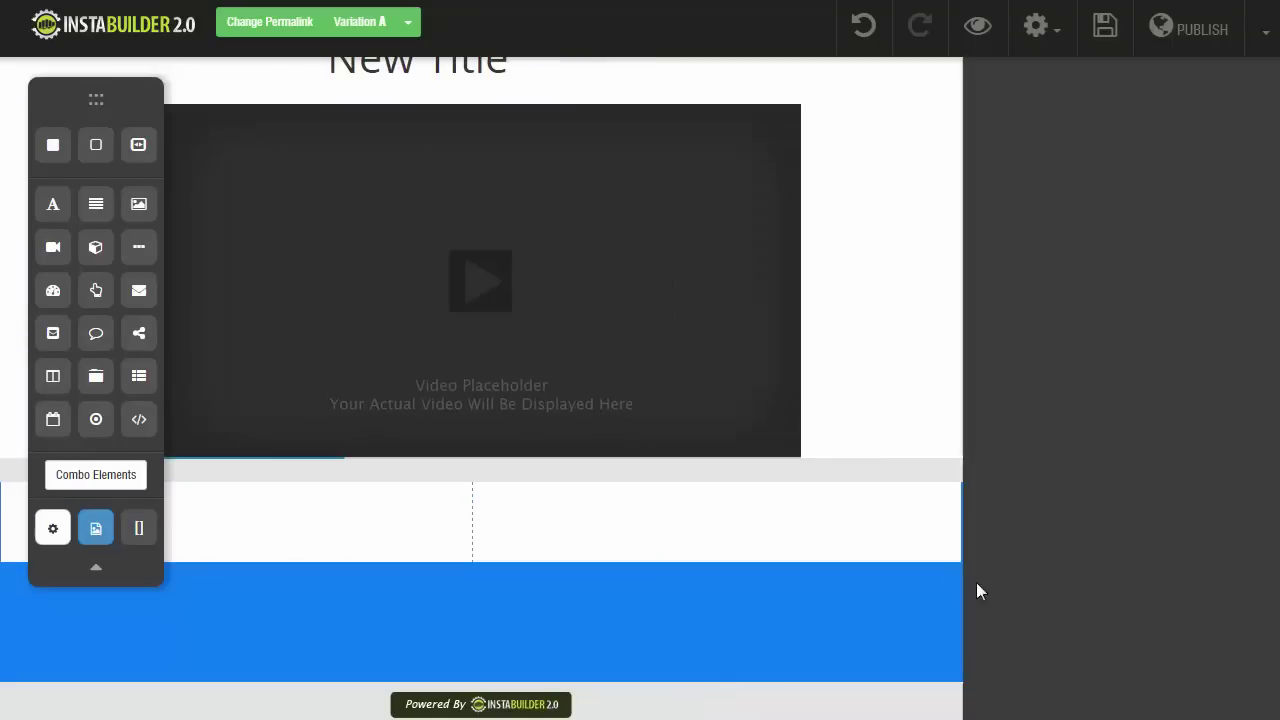
{"action": "left_click", "coordinate": [1005, 214]}
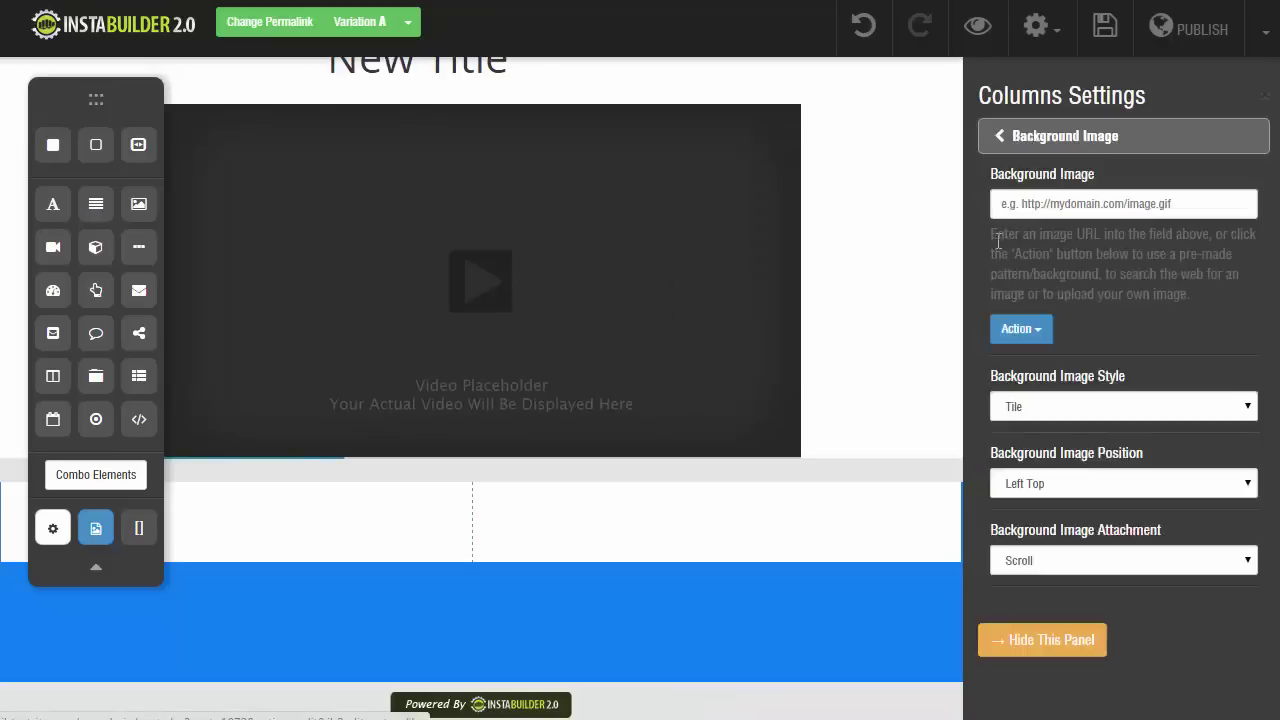
{"action": "left_click", "coordinate": [266, 557]}
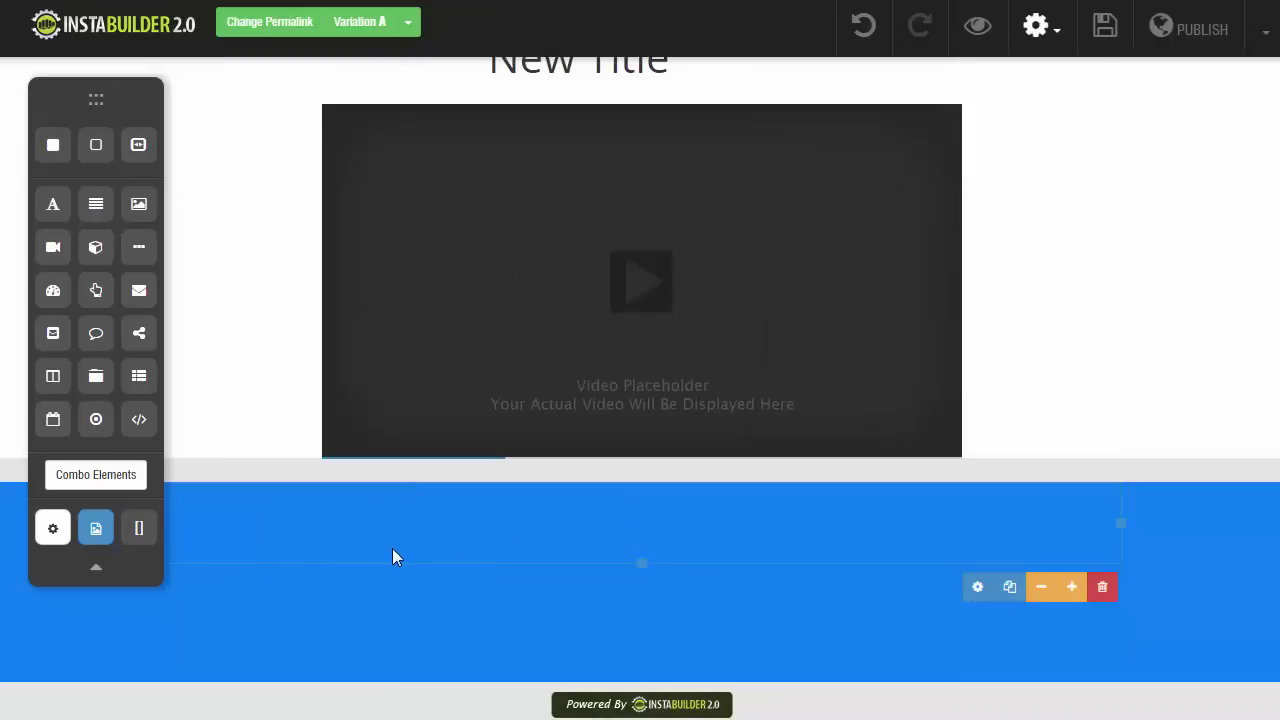
Step: Insert the thin curved red arrow from the Arrows graphics into the blue section's first column and shrink it
{"action": "left_click", "coordinate": [1040, 33]}
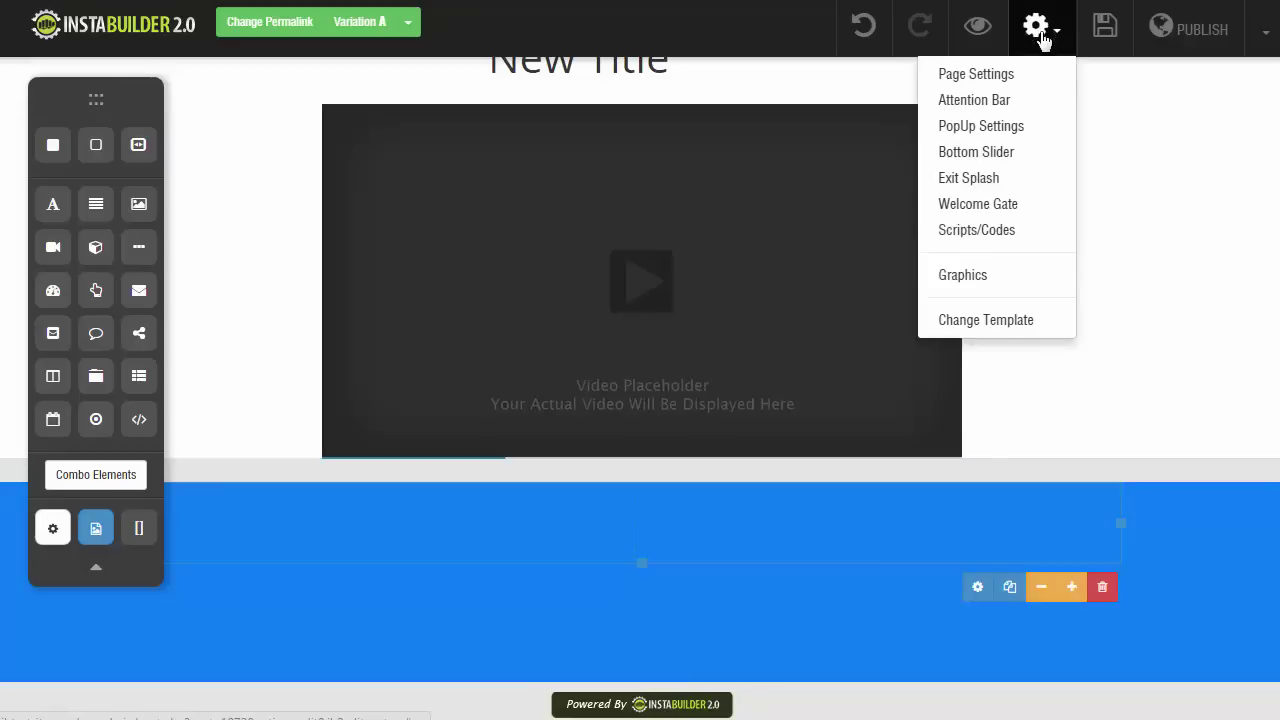
{"action": "left_click", "coordinate": [972, 276]}
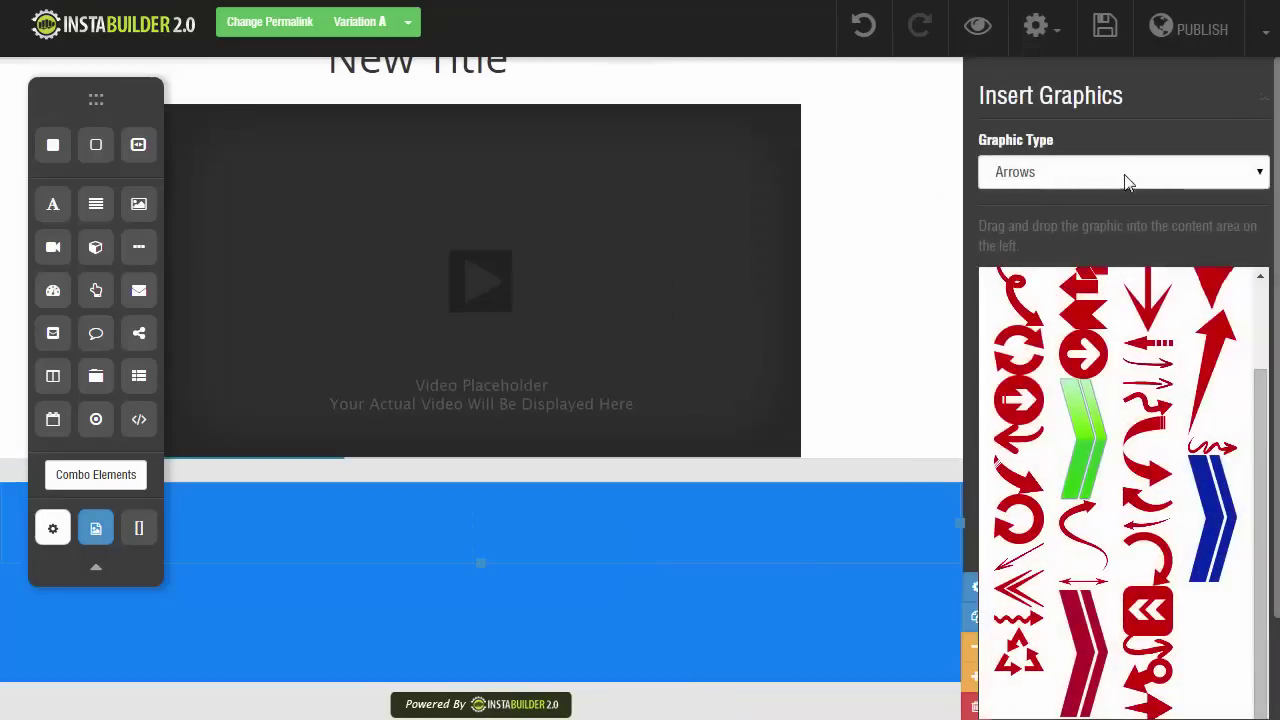
{"action": "left_click", "coordinate": [1127, 181]}
{"action": "left_click", "coordinate": [1025, 424]}
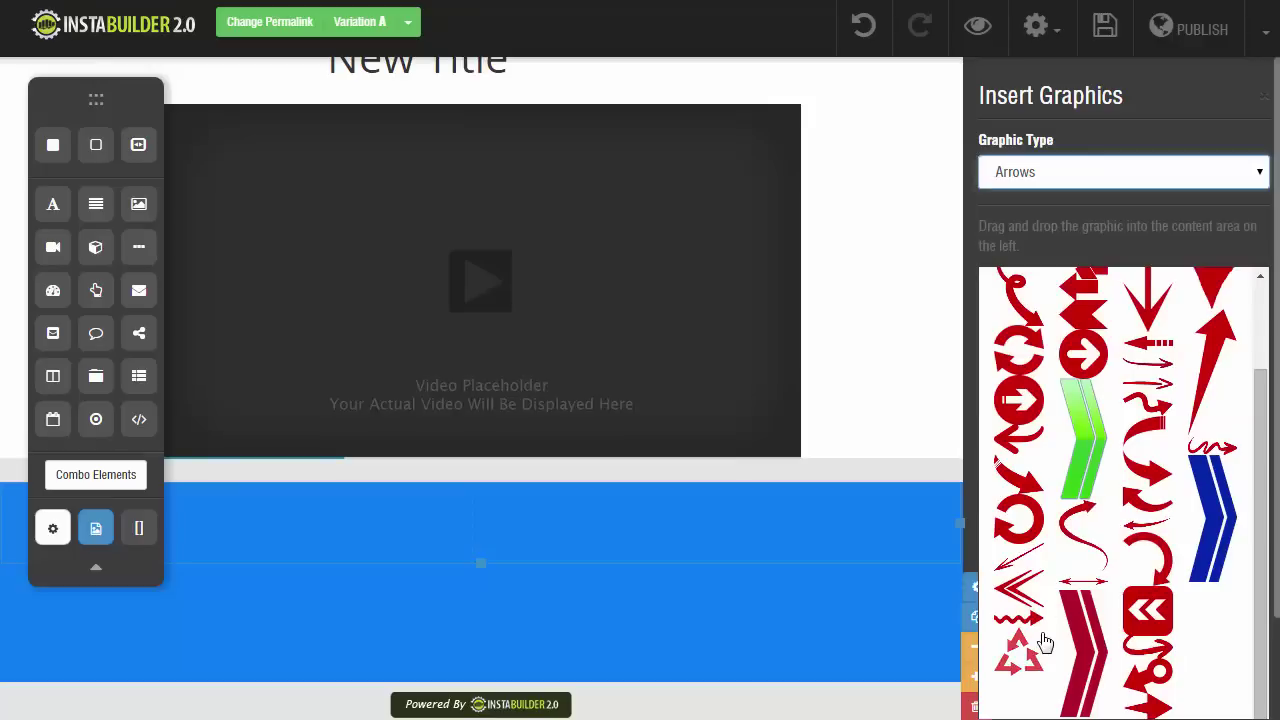
{"action": "scroll", "coordinate": [1260, 556], "scroll_direction": "up", "scroll_amount": 2}
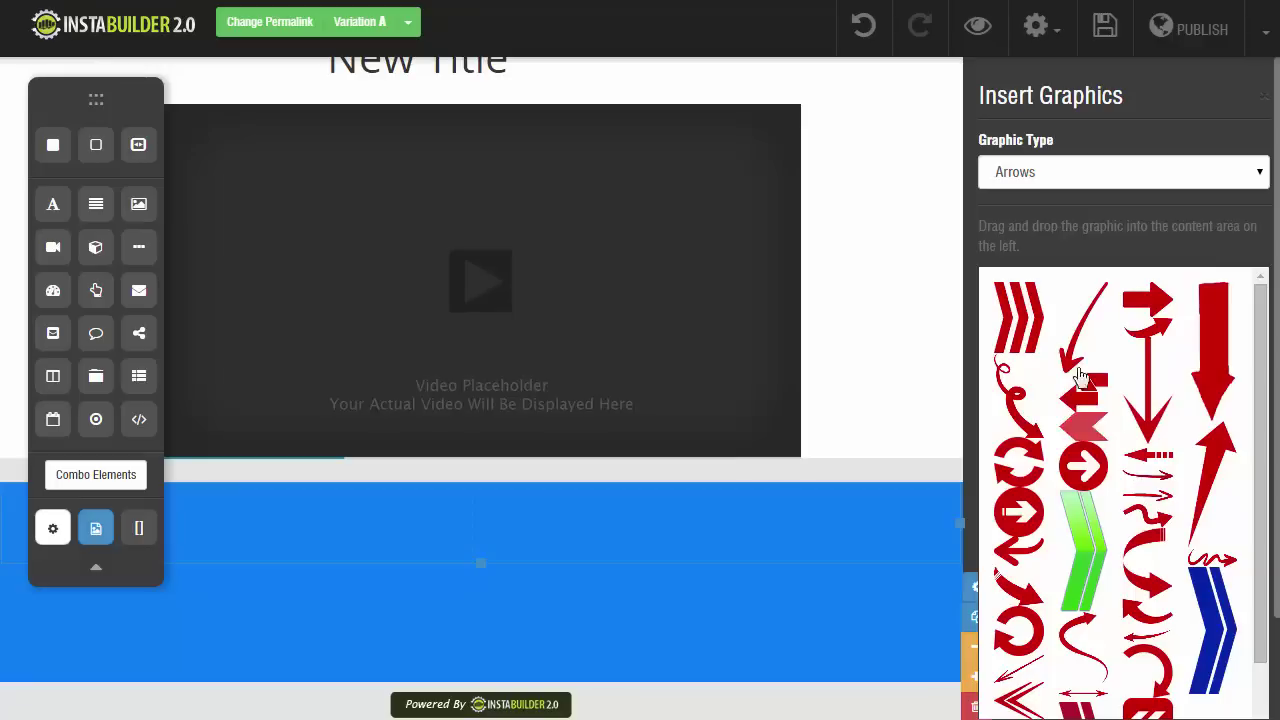
{"action": "left_click_drag", "start_coordinate": [1081, 337], "coordinate": [368, 538]}
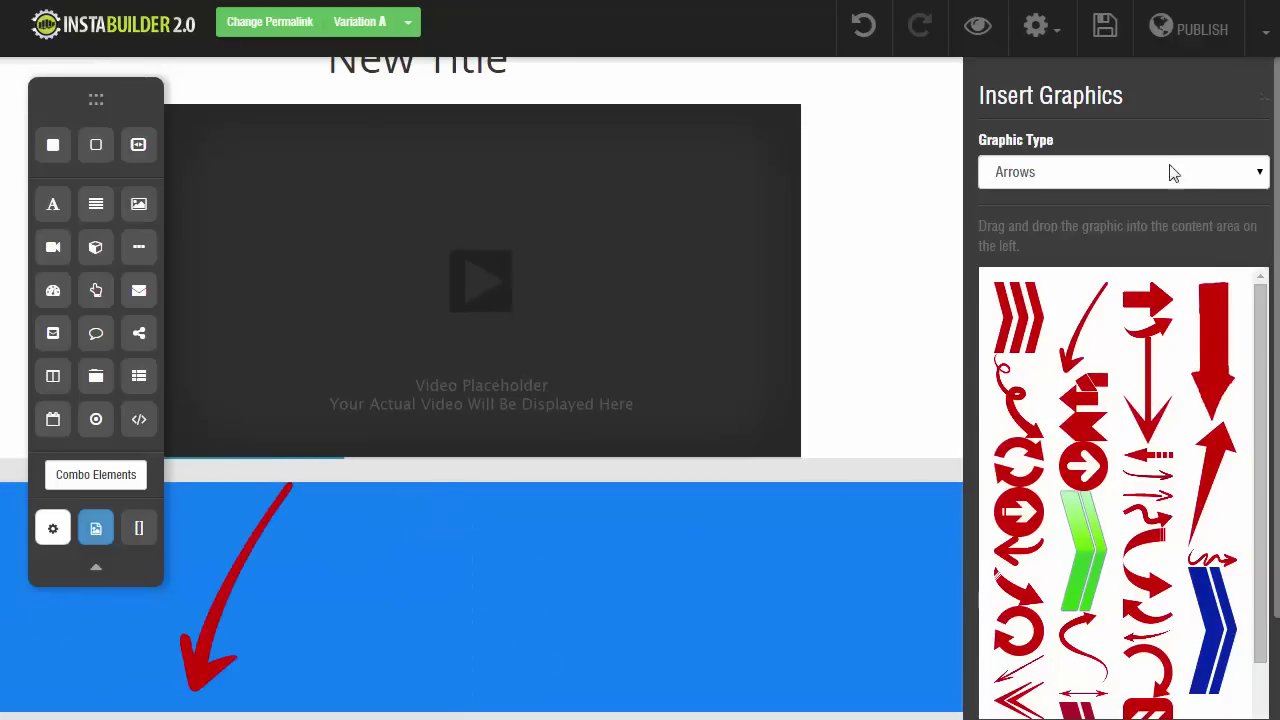
{"action": "left_click", "coordinate": [1264, 95]}
{"action": "left_click_drag", "start_coordinate": [395, 627], "coordinate": [389, 606]}
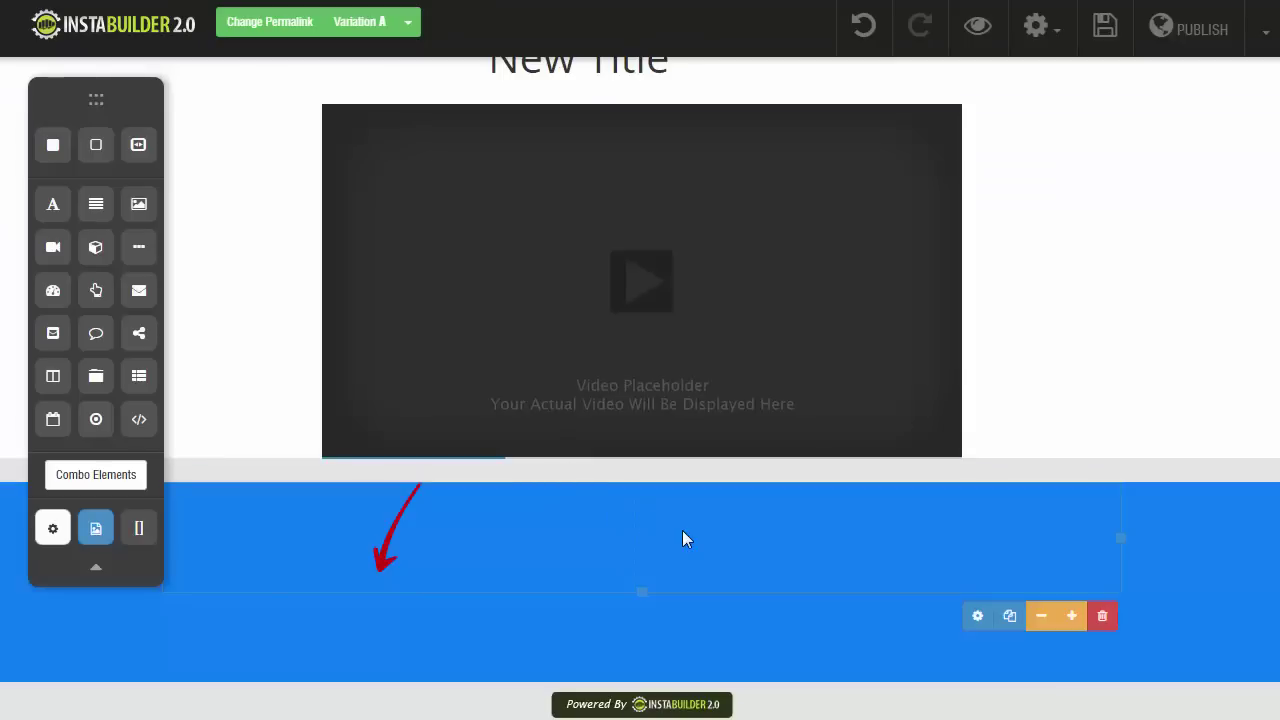
Step: Add a title element reading "Works With:" to the blue section's second column
{"action": "left_click_drag", "start_coordinate": [54, 205], "coordinate": [720, 558]}
{"action": "left_click", "coordinate": [728, 523]}
{"action": "double_click", "coordinate": [727, 520]}
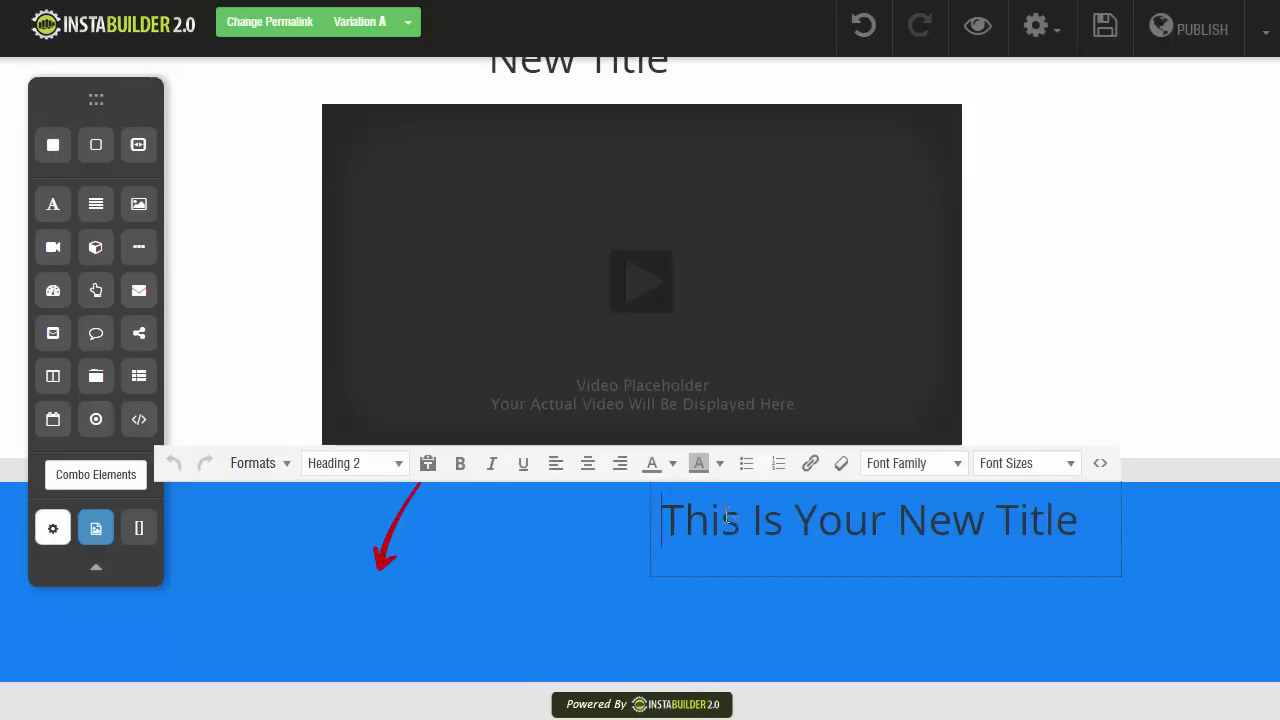
{"action": "type", "text": "Works With:"}
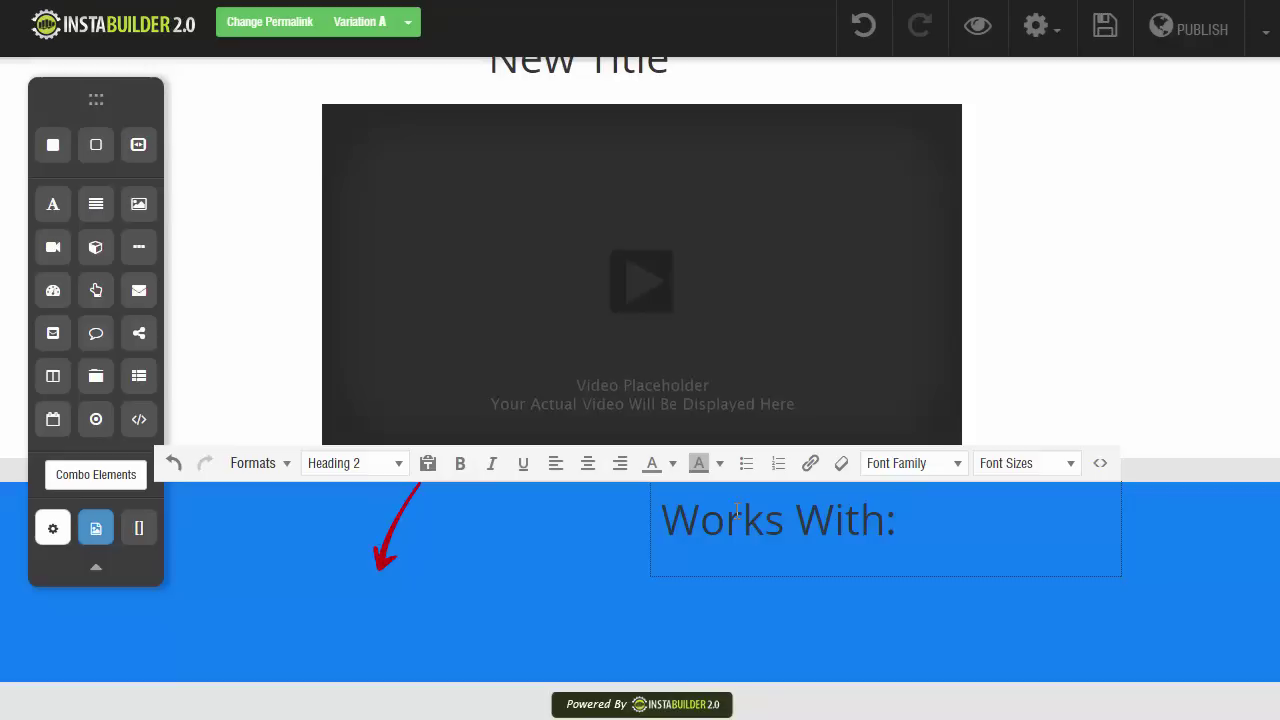
Step: Color the "Works With:" title white and set its font to Architects Daughter
{"action": "triple_click", "coordinate": [727, 519]}
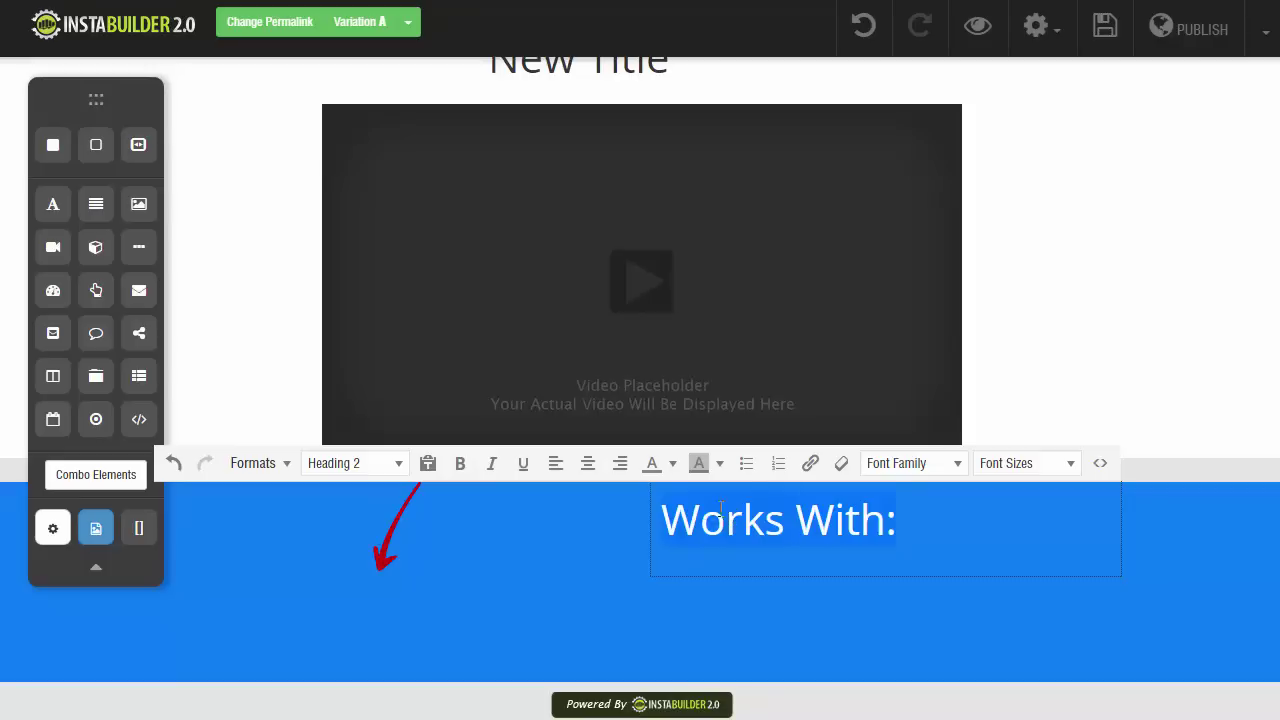
{"action": "left_click", "coordinate": [675, 464]}
{"action": "left_click", "coordinate": [786, 562]}
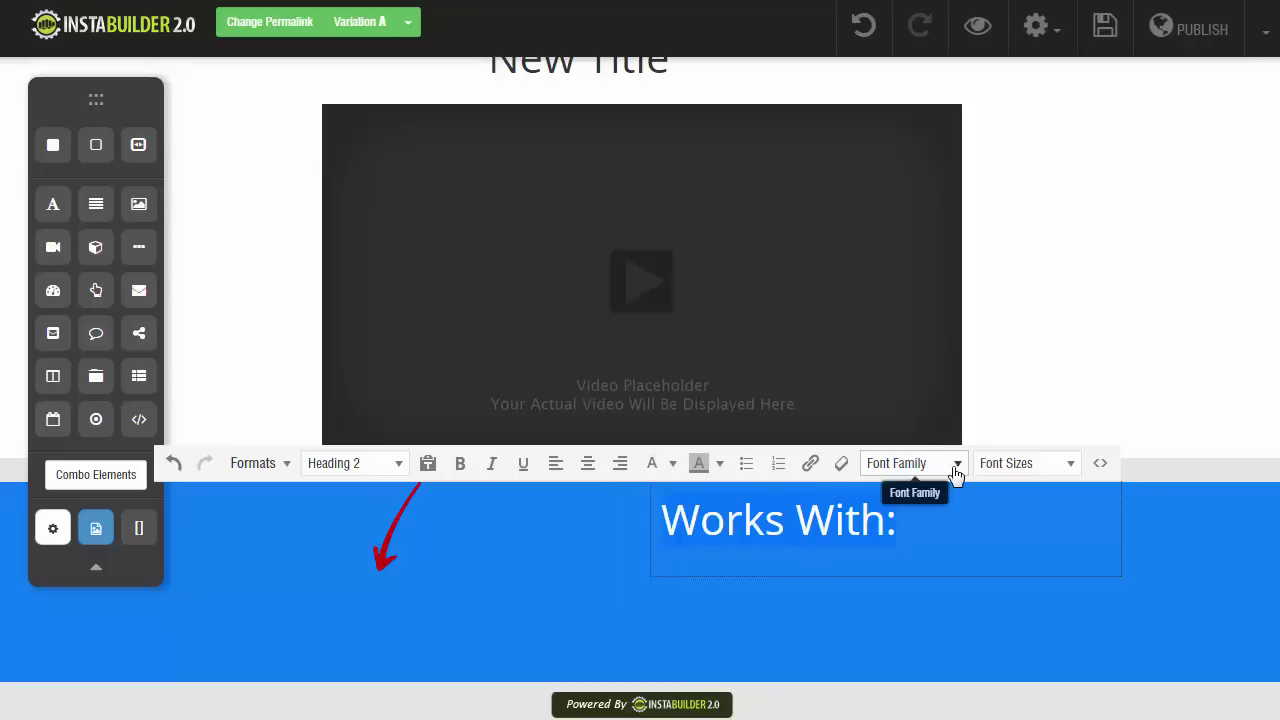
{"action": "left_click", "coordinate": [960, 471]}
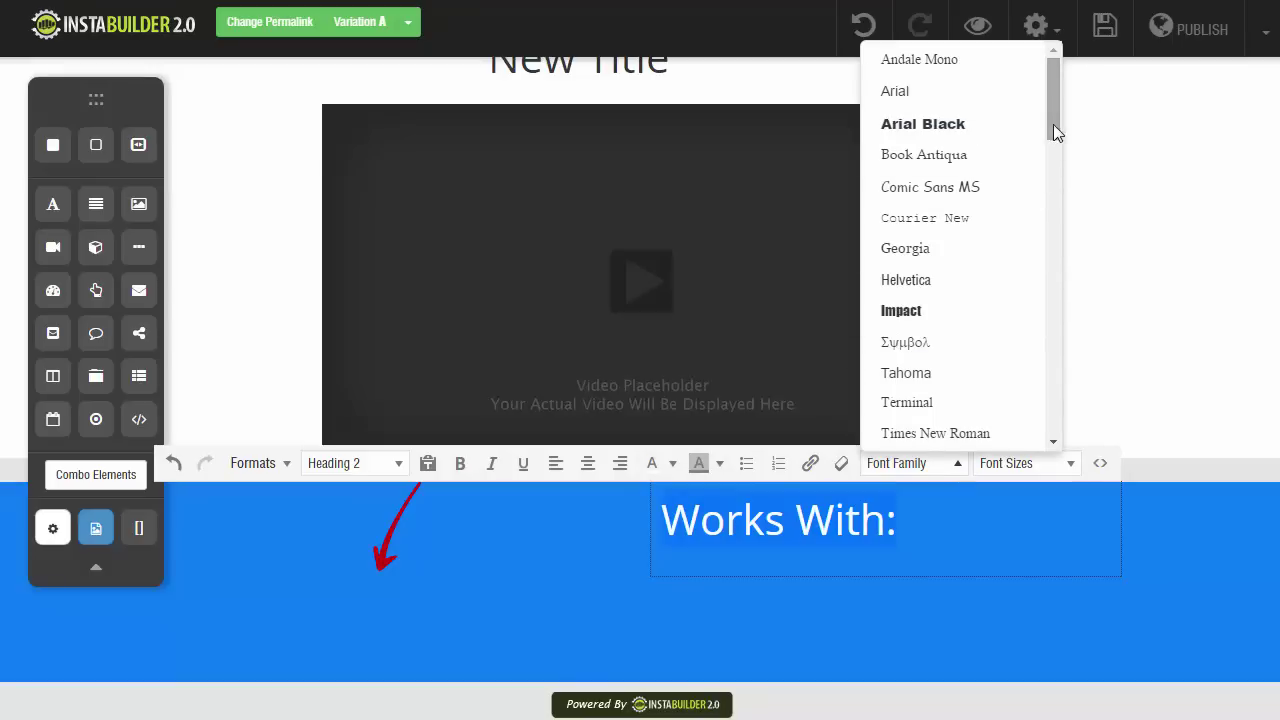
{"action": "left_click_drag", "start_coordinate": [1053, 124], "coordinate": [1066, 238]}
{"action": "left_click", "coordinate": [960, 106]}
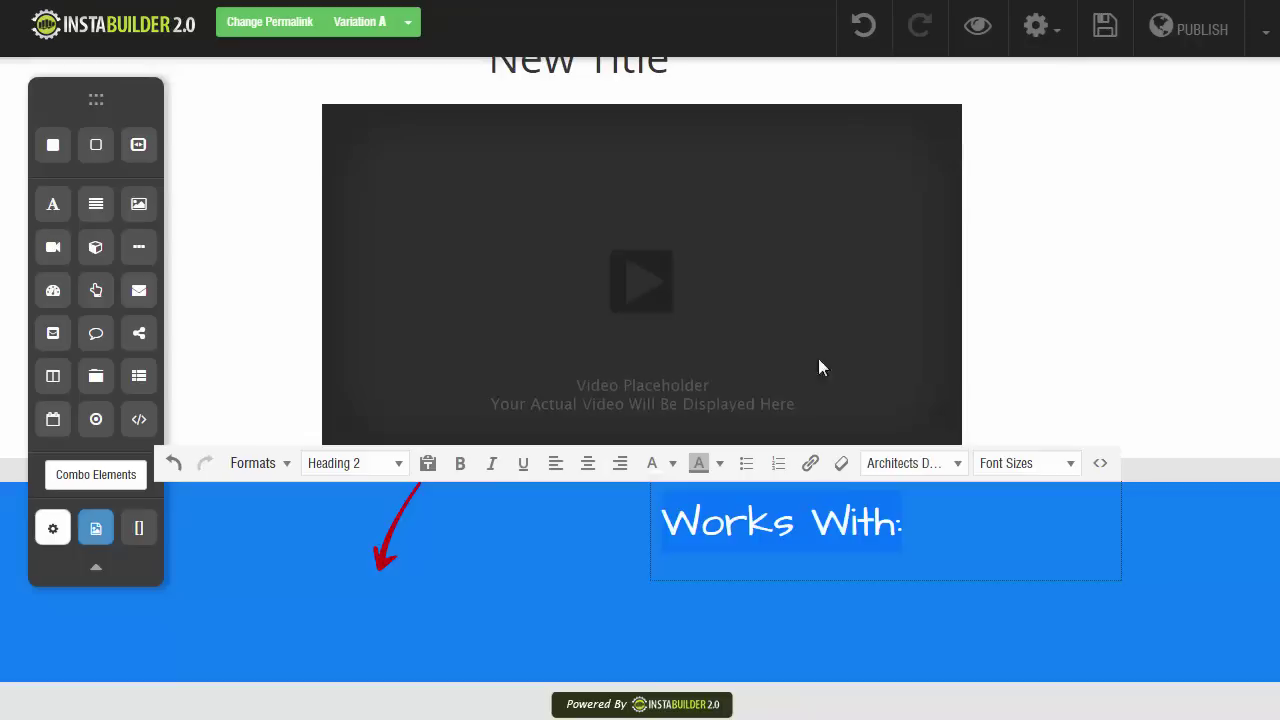
{"action": "left_click", "coordinate": [781, 539]}
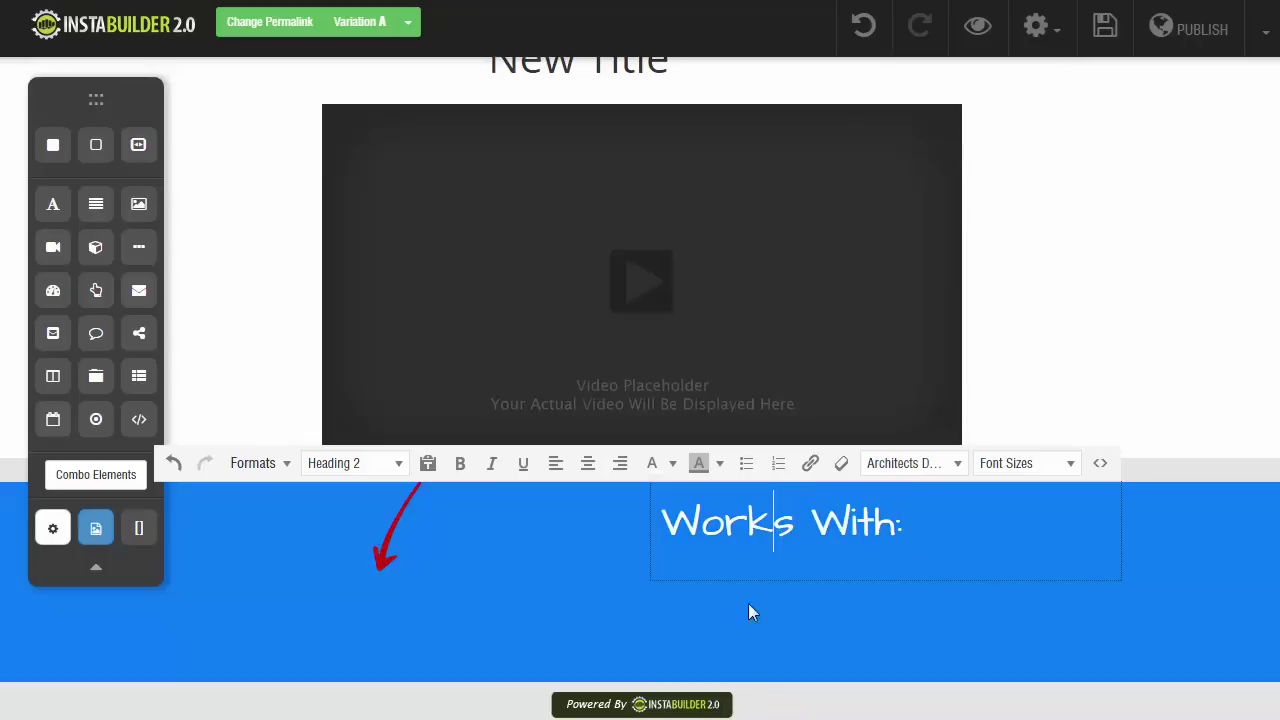
{"action": "left_click", "coordinate": [548, 610]}
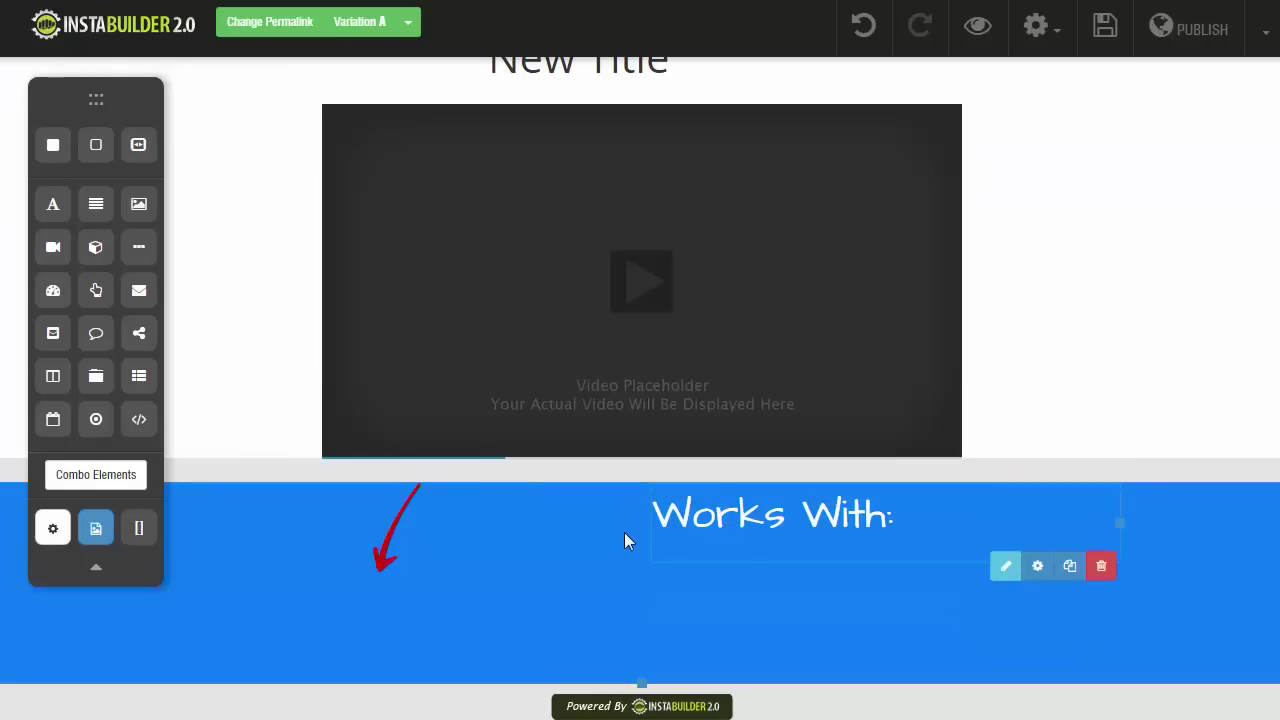
Step: Narrow the blue section's first column and align the arrow to the right of it, beside the "Works With:" title
{"action": "left_click_drag", "start_coordinate": [632, 541], "coordinate": [428, 548]}
{"action": "mouse_move", "coordinate": [285, 556]}
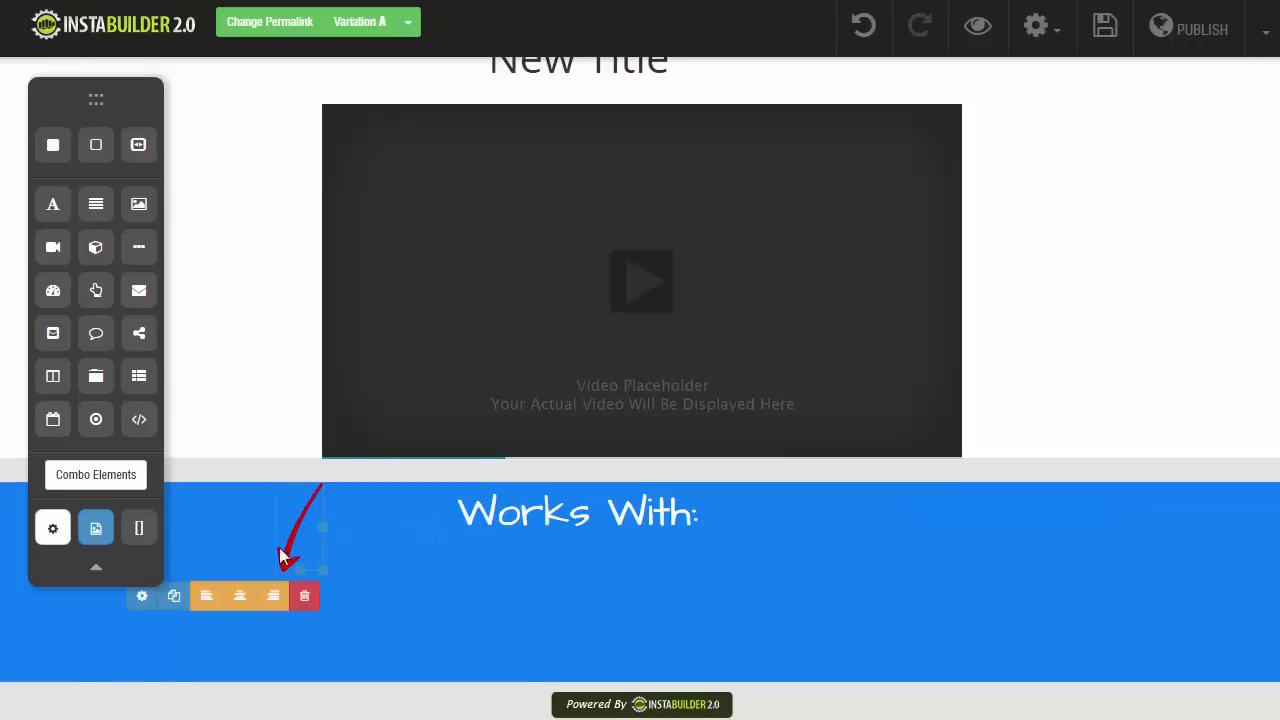
{"action": "left_click", "coordinate": [271, 597]}
{"action": "left_click_drag", "start_coordinate": [434, 538], "coordinate": [381, 540]}
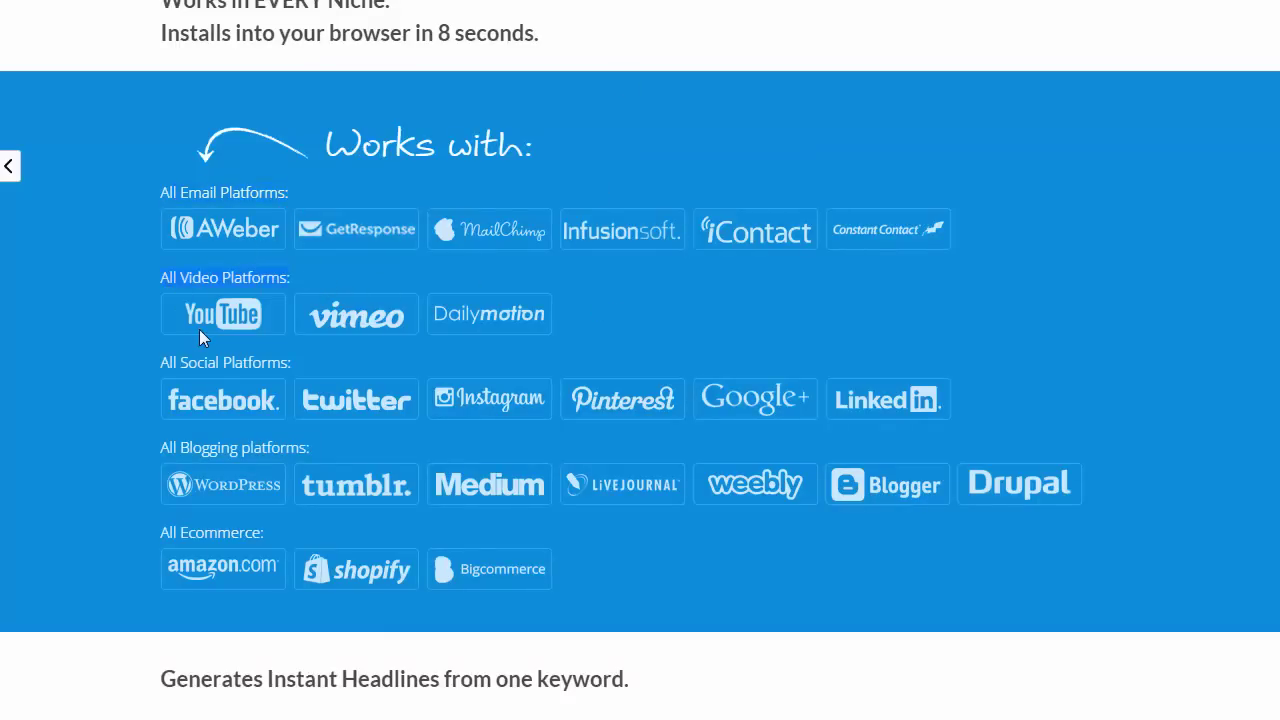
Step: Copy "All Email Platforms:" from the example page into a new title element below the arrow and "Works With:" row
{"action": "left_click_drag", "start_coordinate": [300, 193], "coordinate": [154, 197]}
{"action": "key", "text": "ctrl+c"}
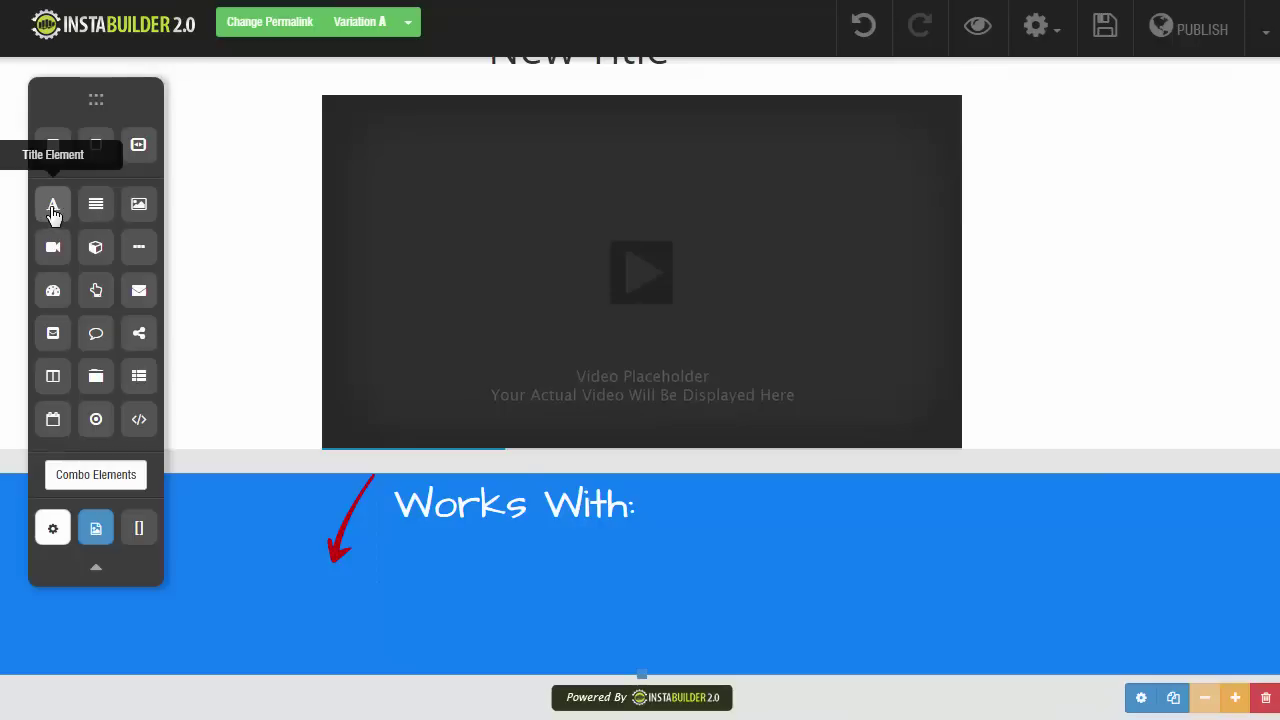
{"action": "left_click_drag", "start_coordinate": [53, 212], "coordinate": [385, 600]}
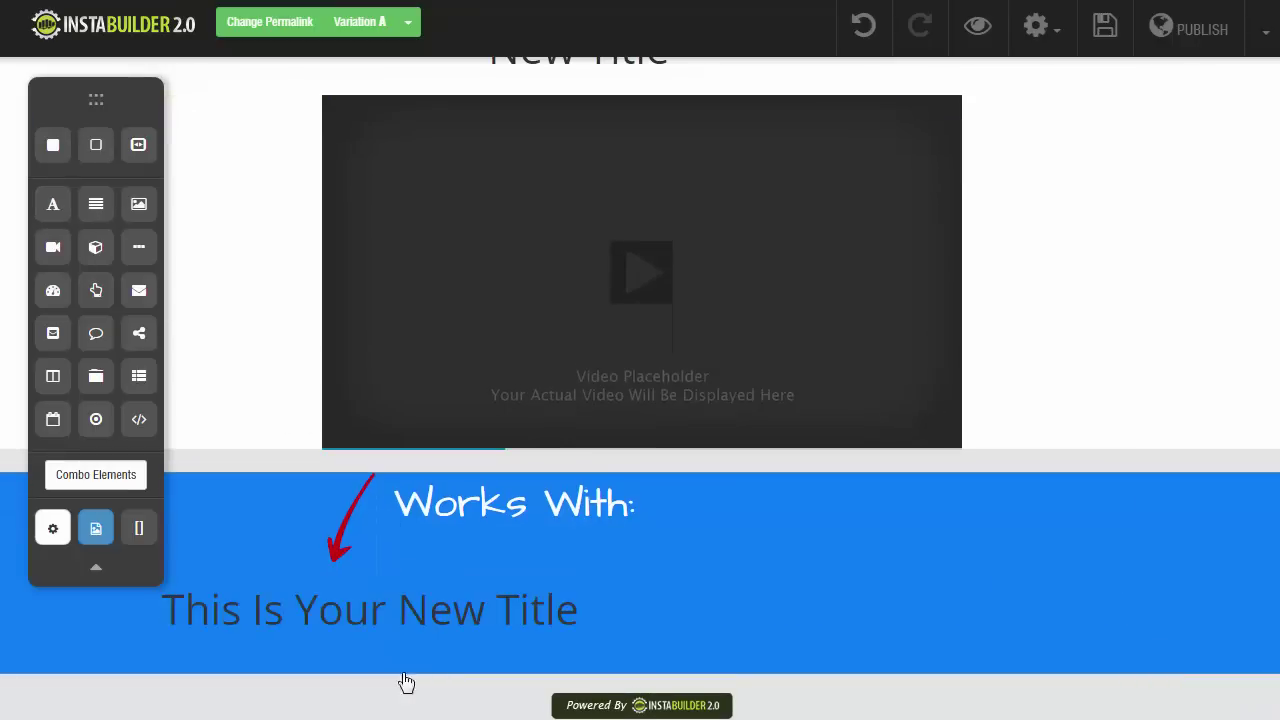
{"action": "left_click", "coordinate": [363, 618]}
{"action": "key", "text": "ctrl+v"}
{"action": "key", "text": "ctrl+a"}
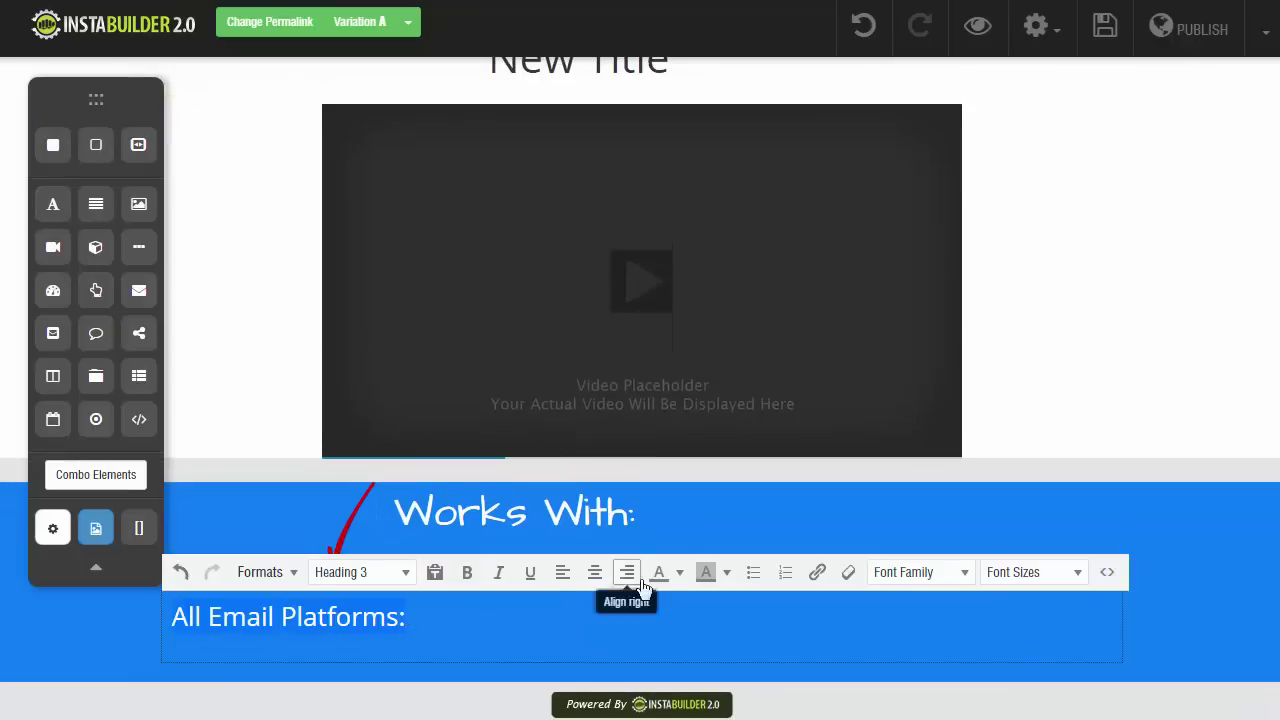
Step: Color the "All Email Platforms:" title white and set its format to Heading 5
{"action": "left_click", "coordinate": [680, 572]}
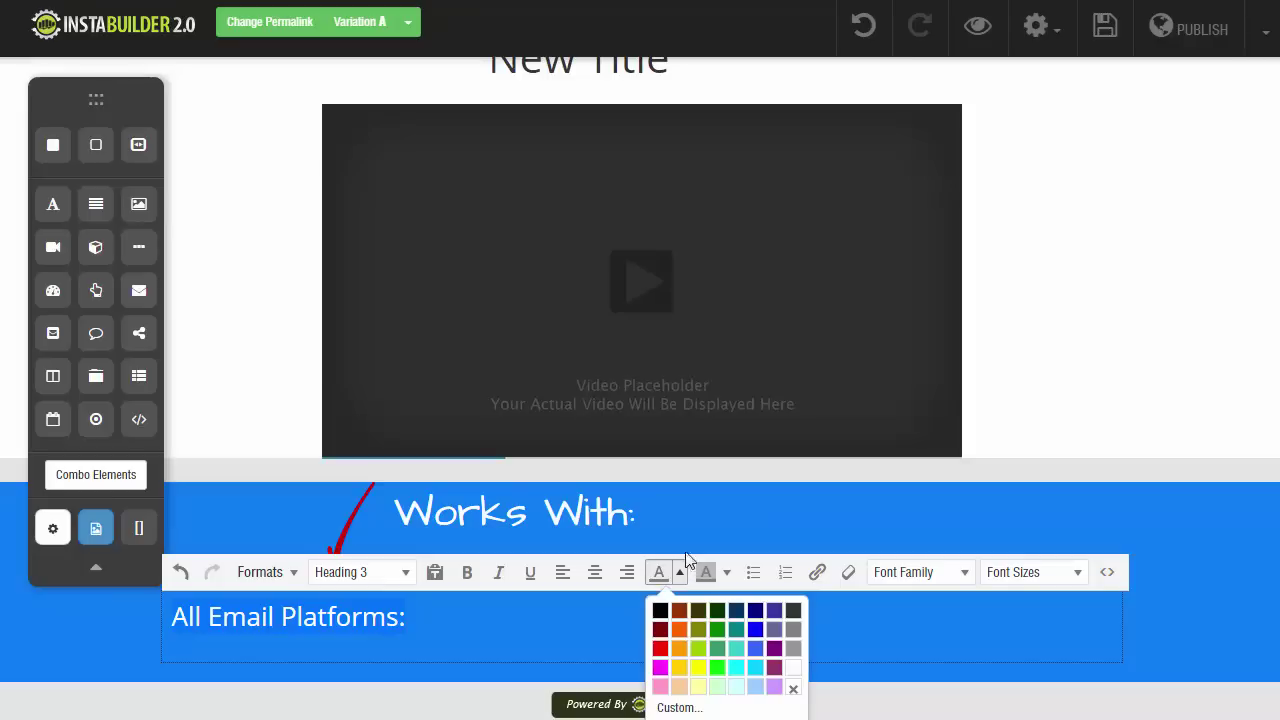
{"action": "left_click", "coordinate": [792, 674]}
{"action": "left_click", "coordinate": [360, 574]}
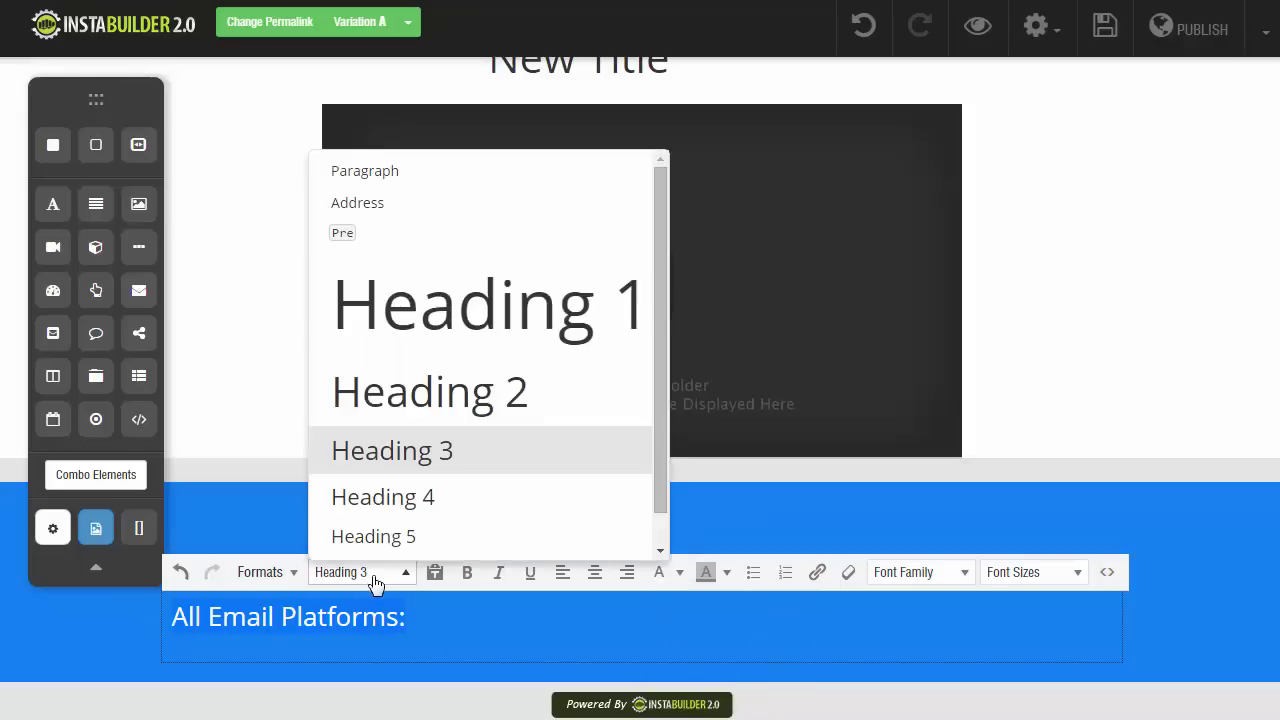
{"action": "left_click", "coordinate": [393, 513]}
{"action": "left_click", "coordinate": [394, 574]}
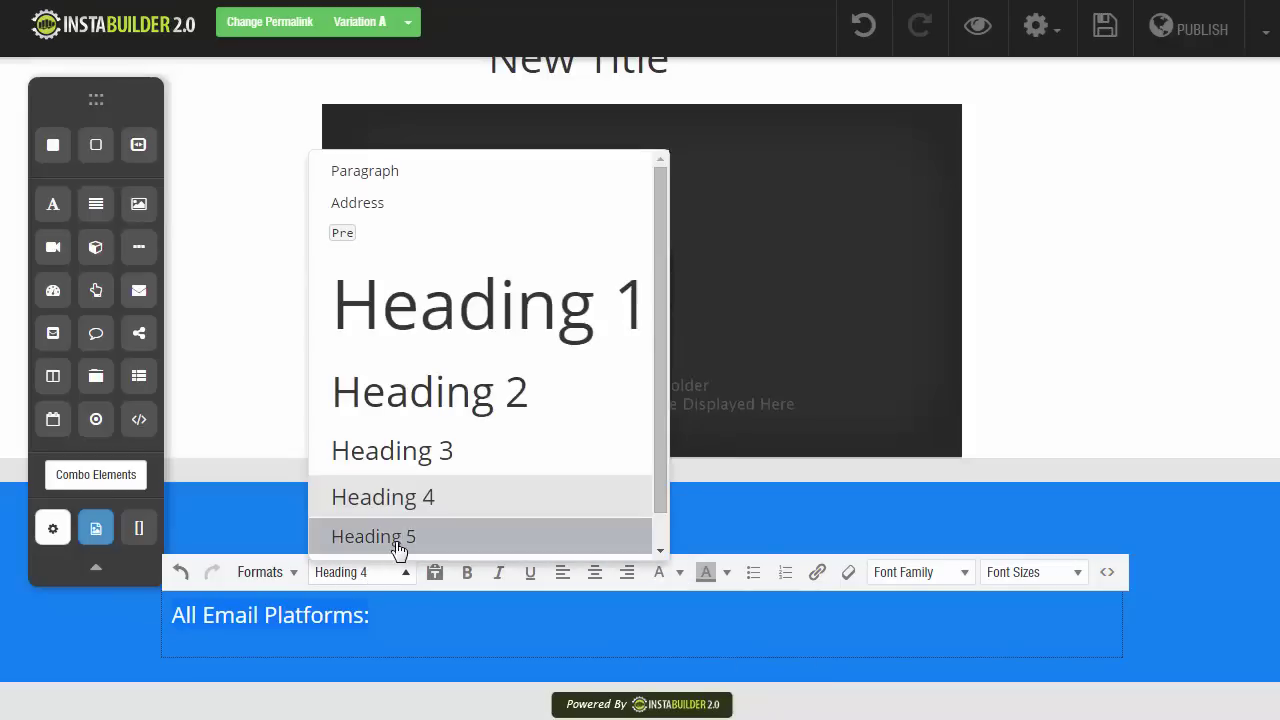
{"action": "left_click", "coordinate": [397, 545]}
{"action": "left_click", "coordinate": [222, 685]}
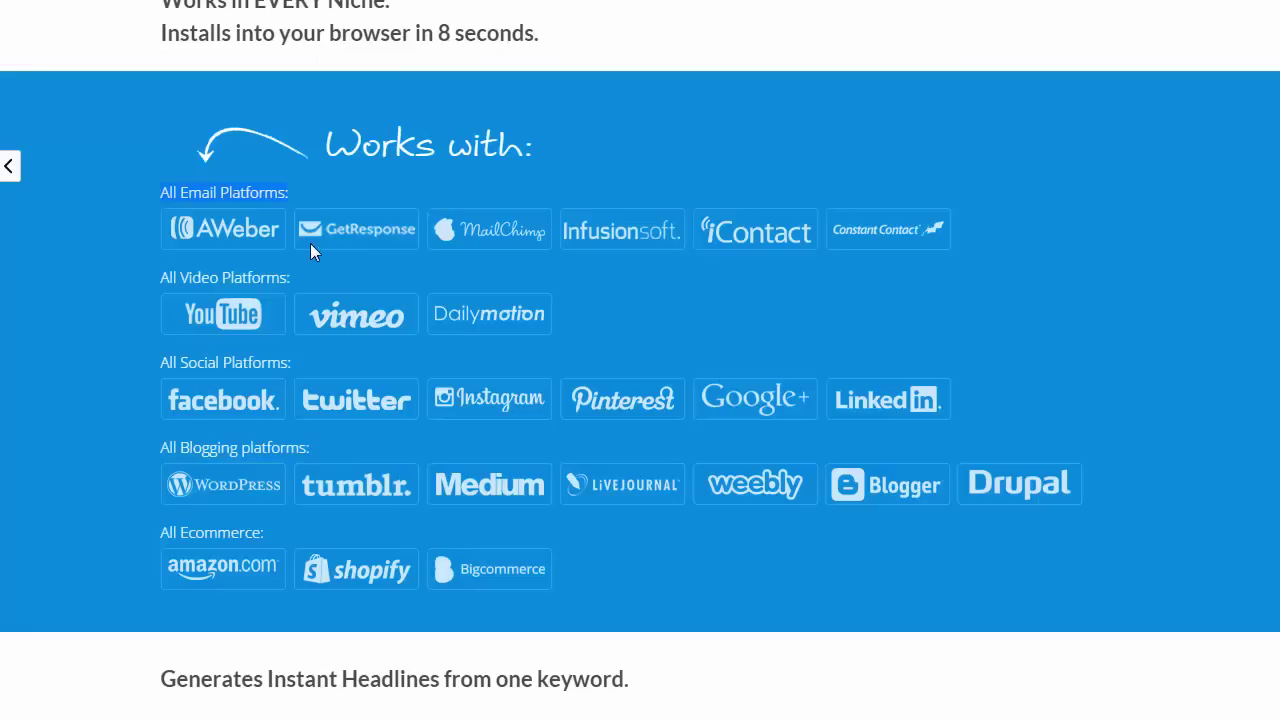
Step: Add an image element below "All Email Platforms:" using the URL of the example page's email logos image, and align it left
{"action": "right_click", "coordinate": [341, 226]}
{"action": "left_click", "coordinate": [402, 268]}
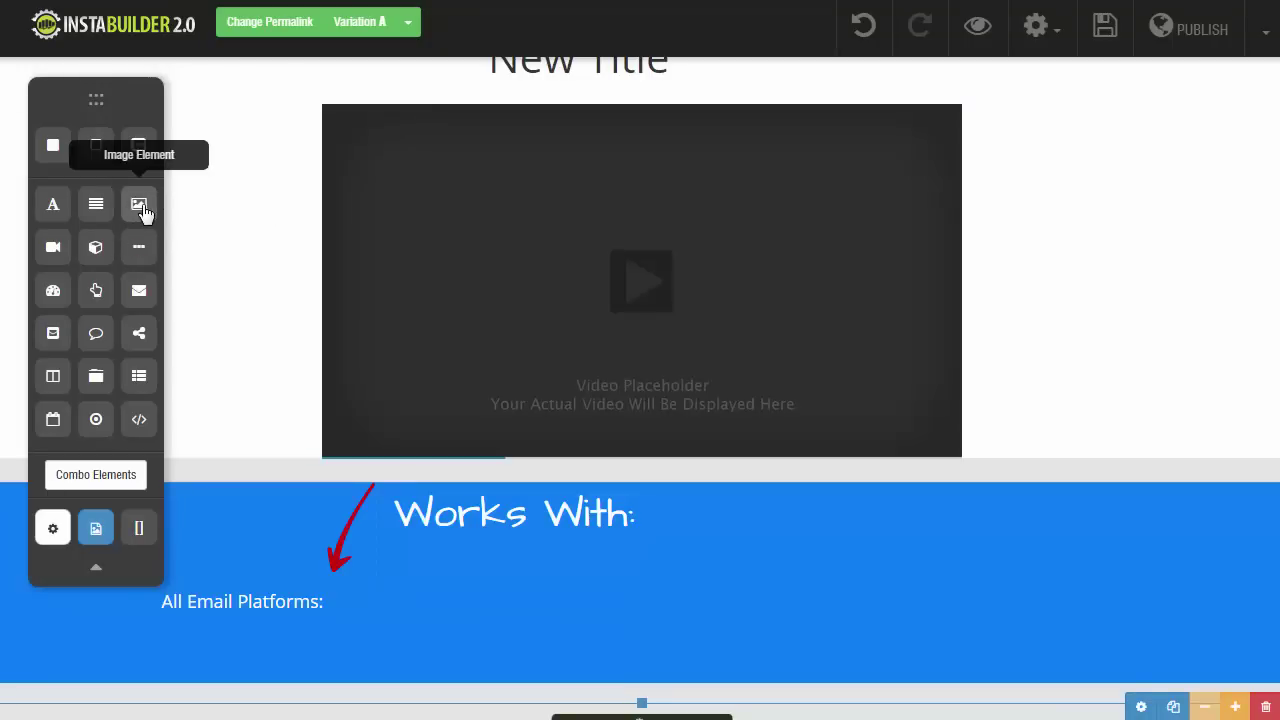
{"action": "left_click_drag", "start_coordinate": [139, 204], "coordinate": [300, 666]}
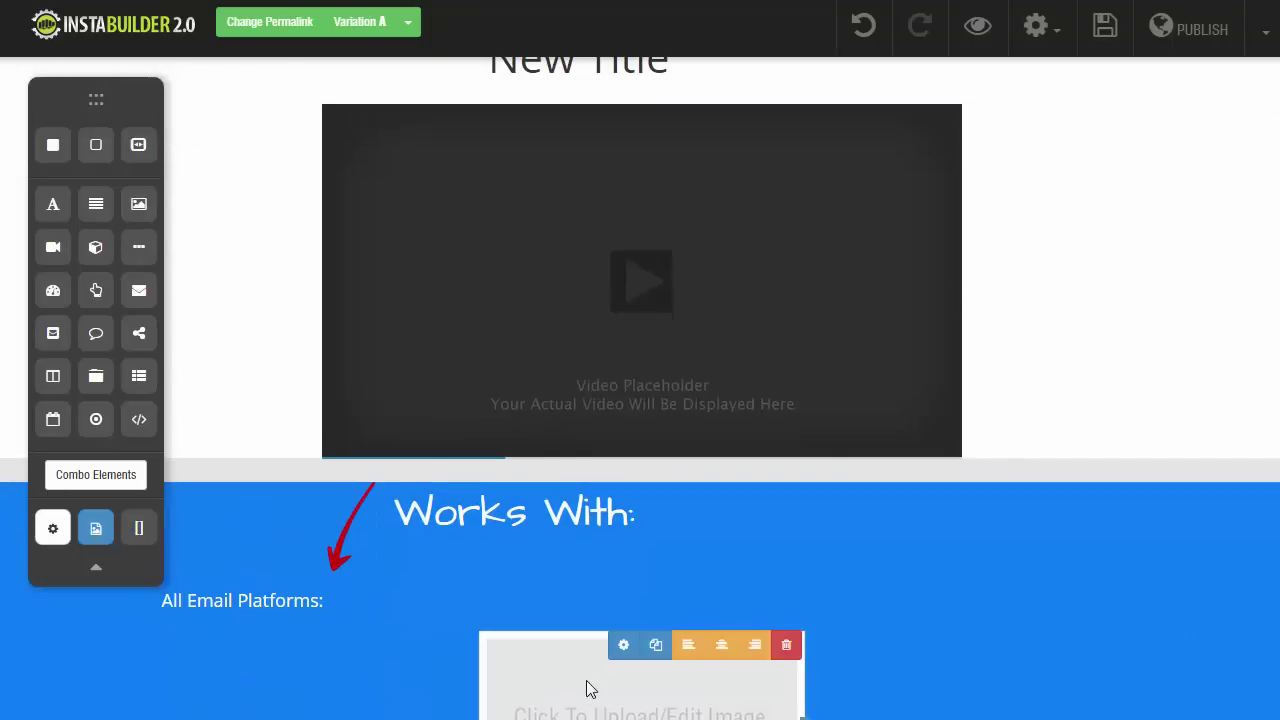
{"action": "left_click", "coordinate": [623, 644]}
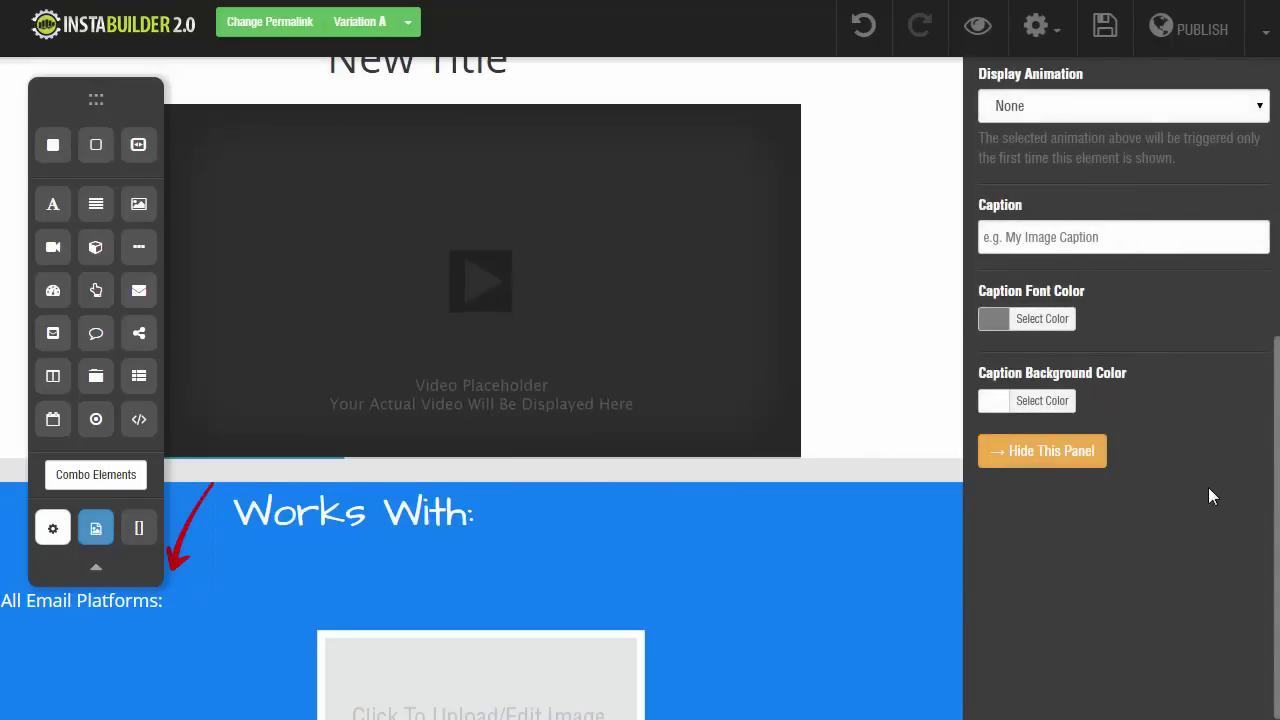
{"action": "scroll", "coordinate": [1209, 489], "scroll_direction": "up", "scroll_amount": 5}
{"action": "key", "text": "ctrl+v"}
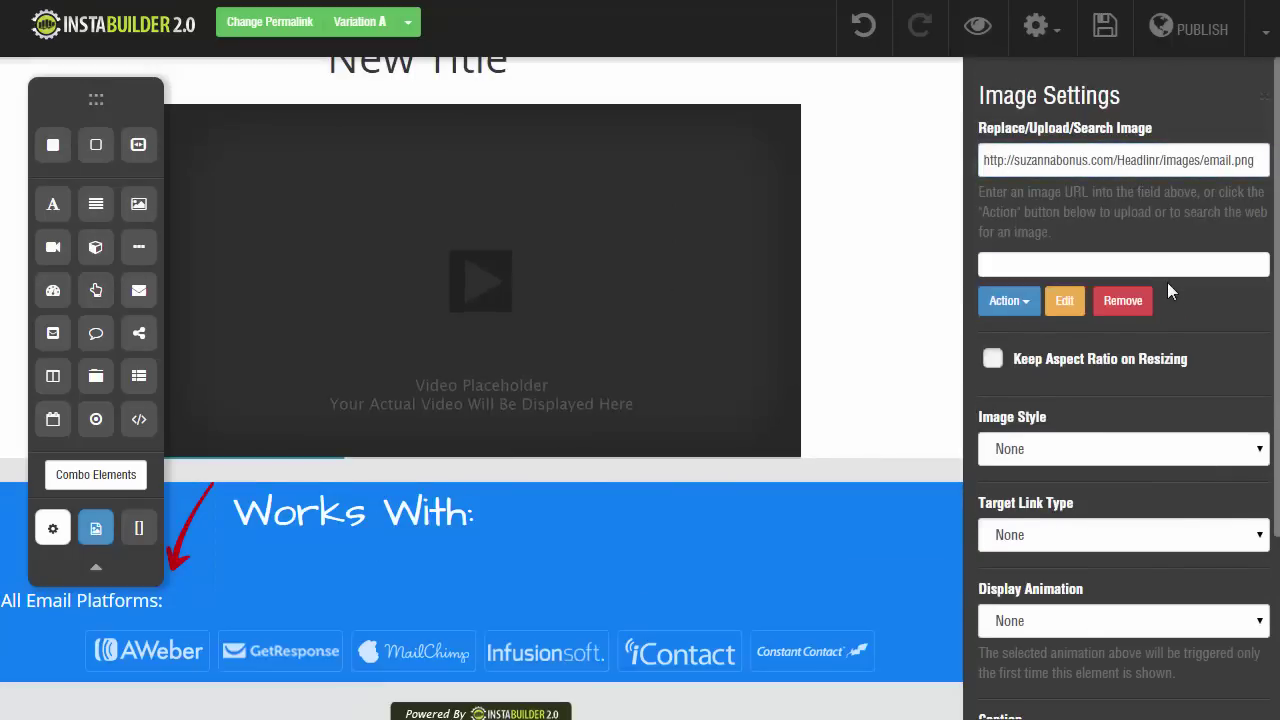
{"action": "scroll", "coordinate": [1152, 316], "scroll_direction": "down", "scroll_amount": 3}
{"action": "left_click", "coordinate": [1009, 686]}
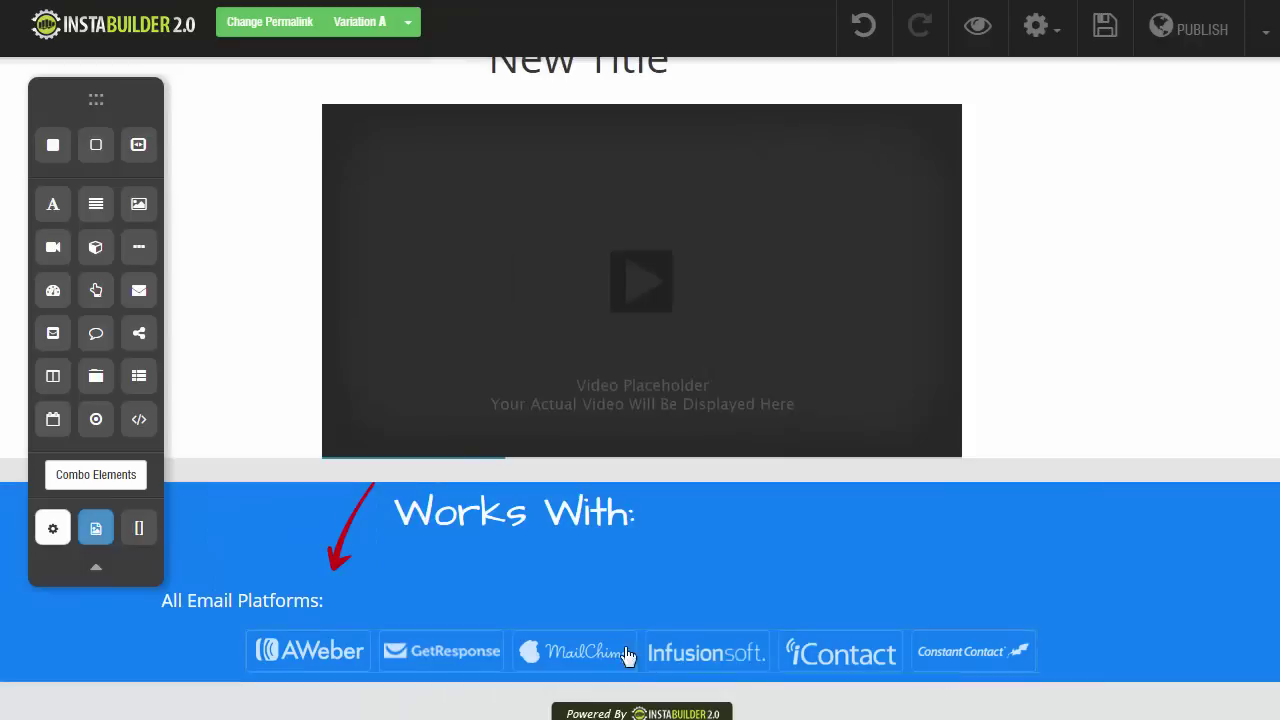
{"action": "mouse_move", "coordinate": [598, 639]}
{"action": "left_click", "coordinate": [925, 697]}
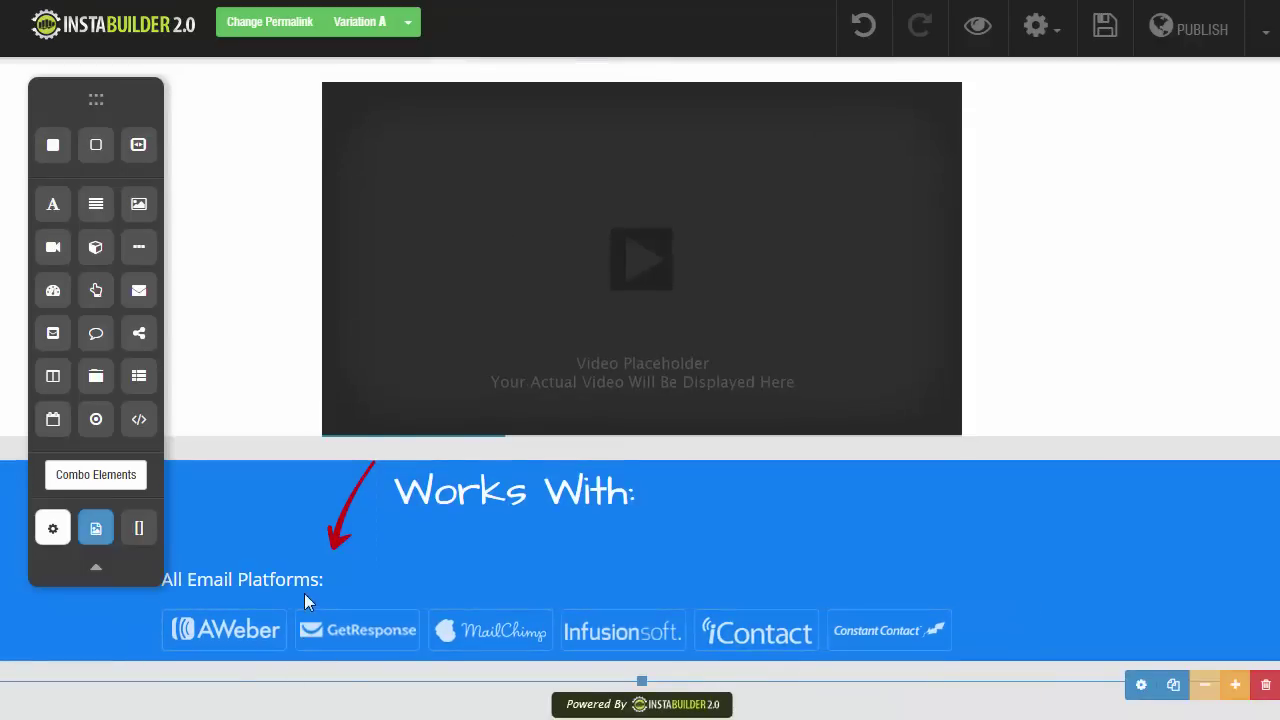
Step: Duplicate the "All Email Platforms:" title, move the copy below the email logos and open its text for editing
{"action": "mouse_move", "coordinate": [708, 610]}
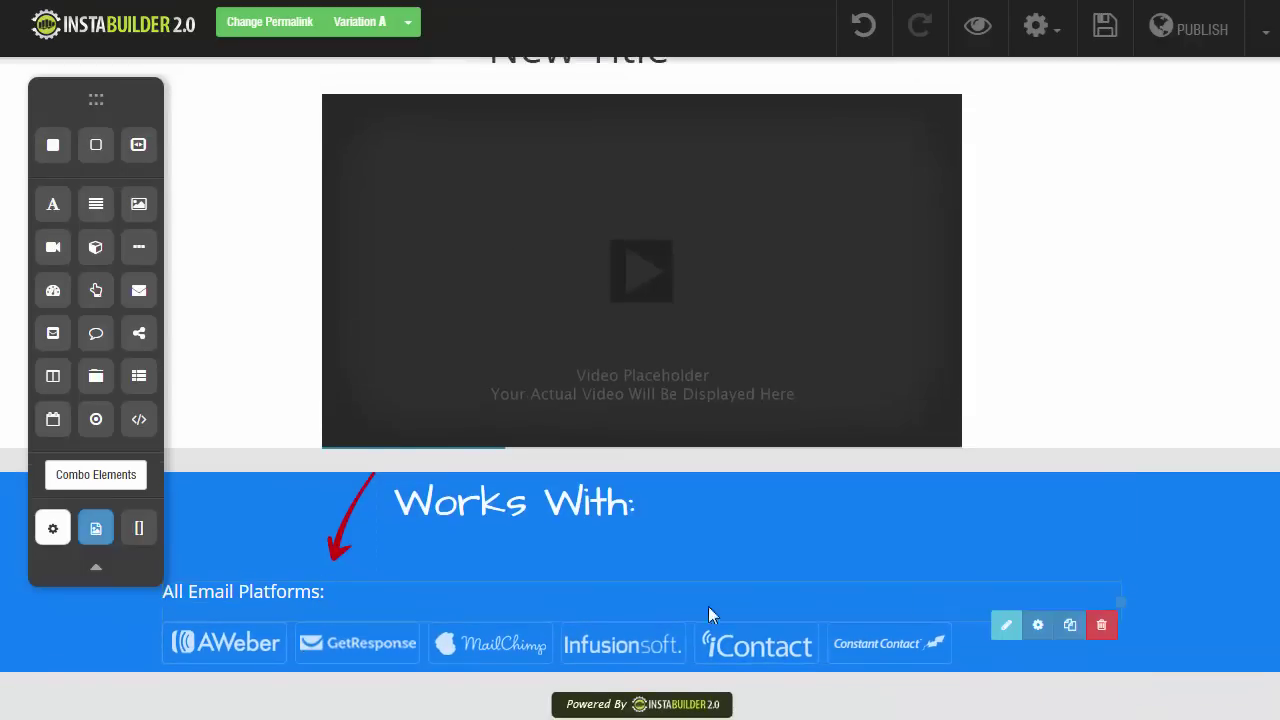
{"action": "left_click", "coordinate": [1070, 626]}
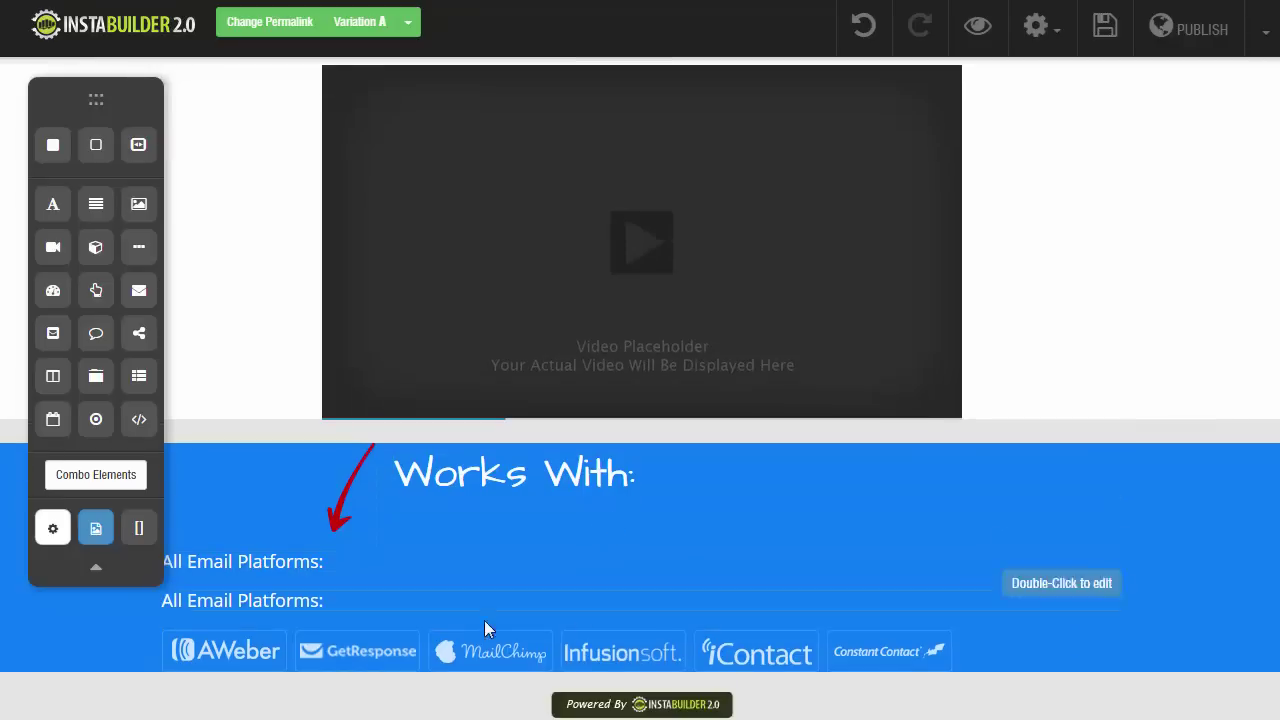
{"action": "left_click_drag", "start_coordinate": [400, 606], "coordinate": [386, 680]}
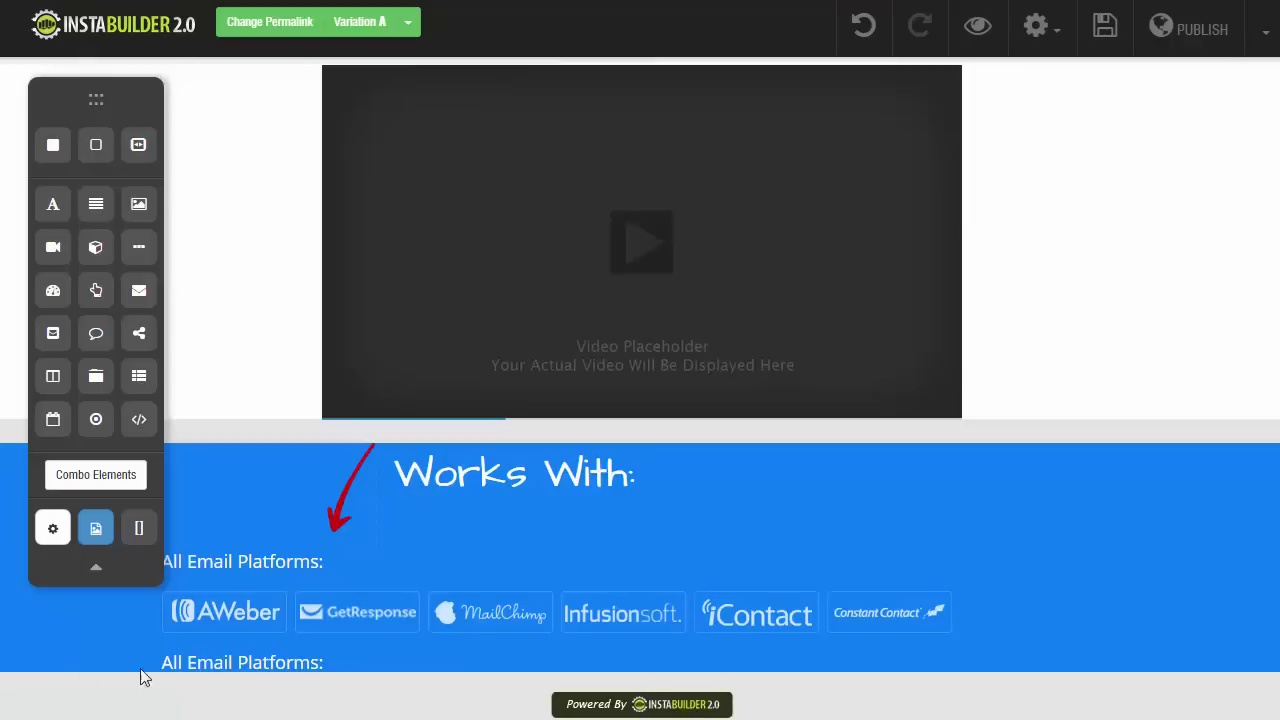
{"action": "double_click", "coordinate": [263, 663]}
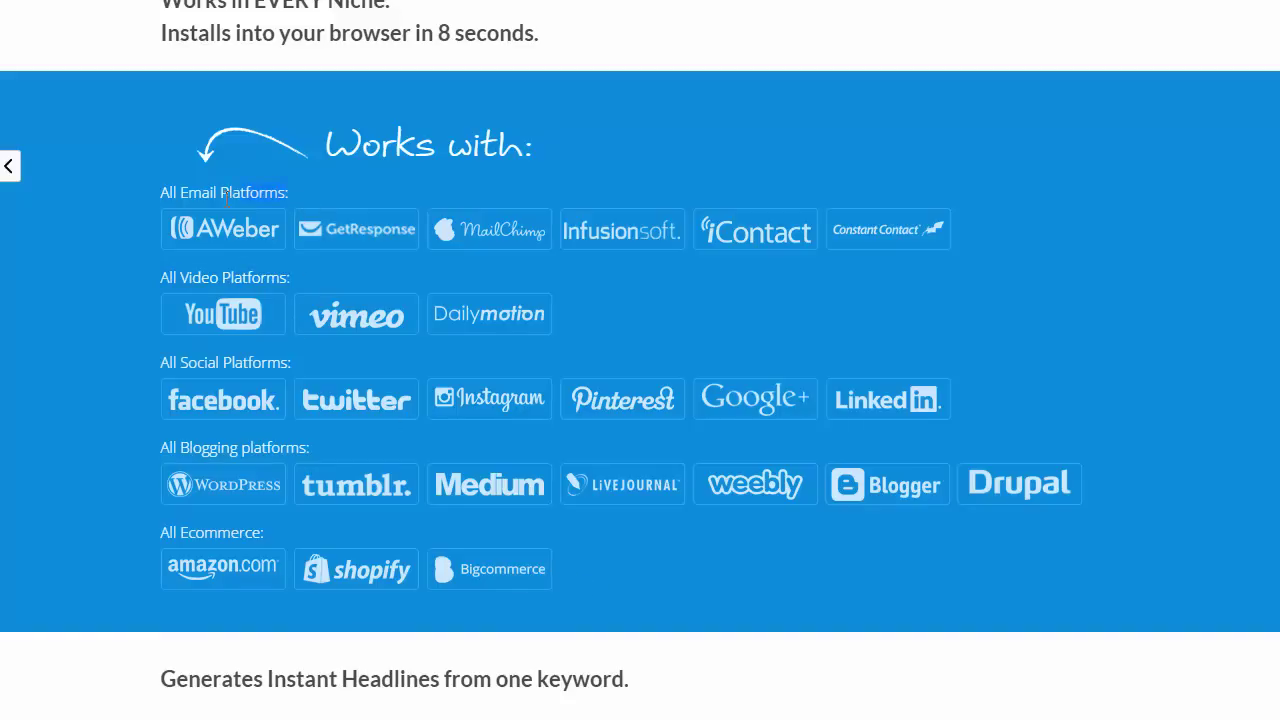
Step: Examine the example page's text and "Watch the video" section below the blue platforms block
{"action": "scroll", "coordinate": [130, 340], "scroll_direction": "down", "scroll_amount": 7}
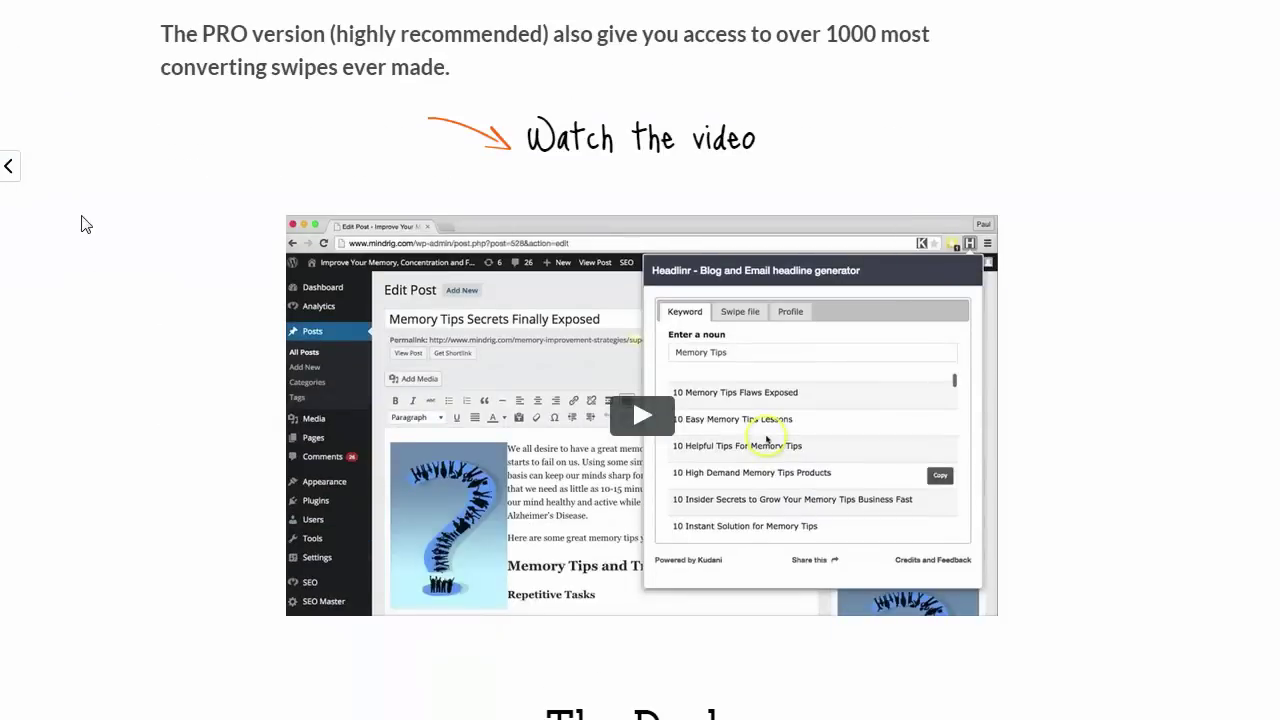
{"action": "scroll", "coordinate": [250, 285], "scroll_direction": "up", "scroll_amount": 1}
{"action": "left_click_drag", "start_coordinate": [208, 80], "coordinate": [330, 134]}
{"action": "left_click", "coordinate": [211, 271]}
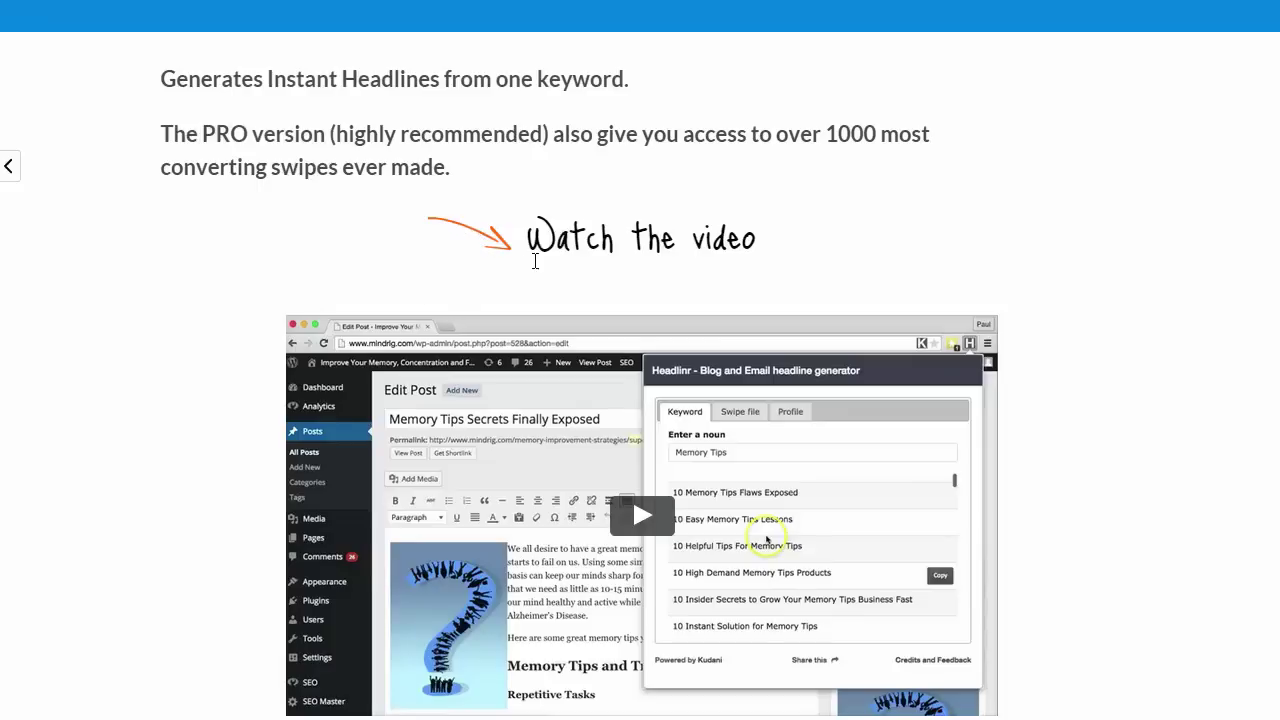
{"action": "left_click_drag", "start_coordinate": [532, 250], "coordinate": [580, 240]}
{"action": "left_click", "coordinate": [566, 240]}
{"action": "scroll", "coordinate": [570, 375], "scroll_direction": "down", "scroll_amount": 2}
{"action": "scroll", "coordinate": [511, 243], "scroll_direction": "down", "scroll_amount": 3}
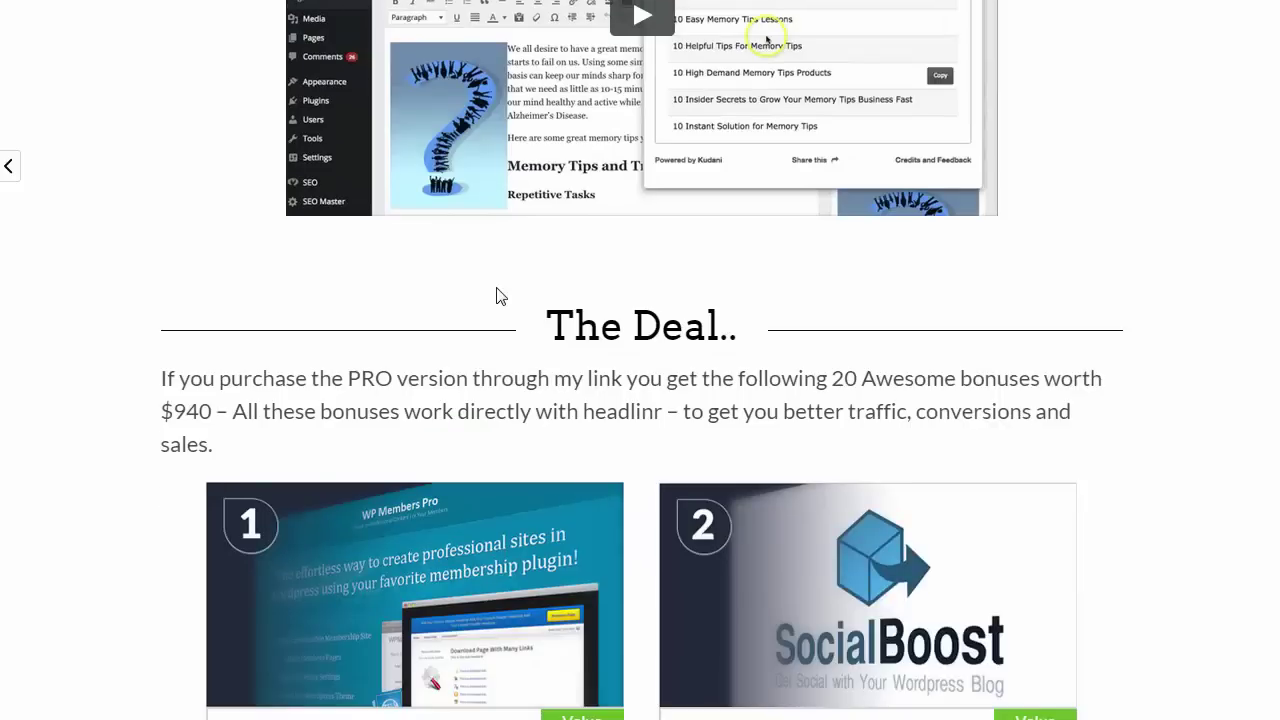
Step: Examine the layout of the example page's "The Deal.." section, including its heading, introductory paragraph and first bonus cards
{"action": "scroll", "coordinate": [476, 287], "scroll_direction": "down", "scroll_amount": 1}
{"action": "left_click_drag", "start_coordinate": [304, 323], "coordinate": [211, 228]}
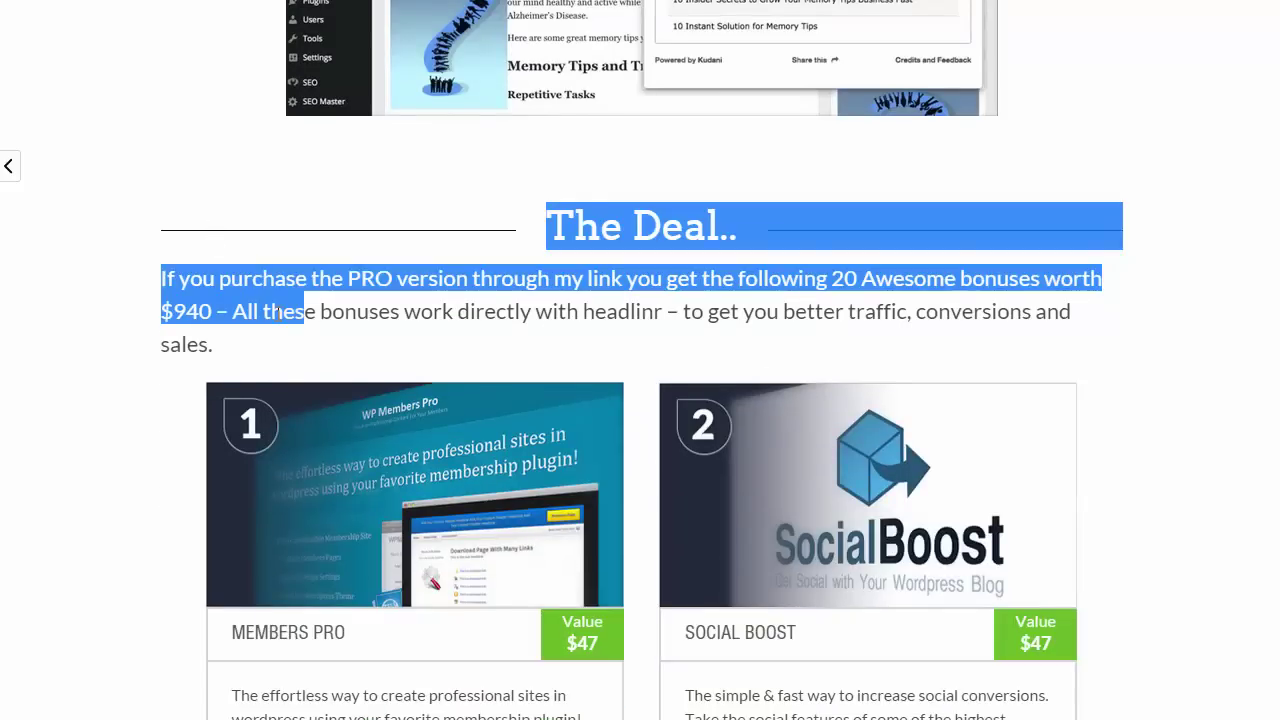
{"action": "left_click", "coordinate": [482, 242]}
{"action": "left_click_drag", "start_coordinate": [578, 220], "coordinate": [634, 226]}
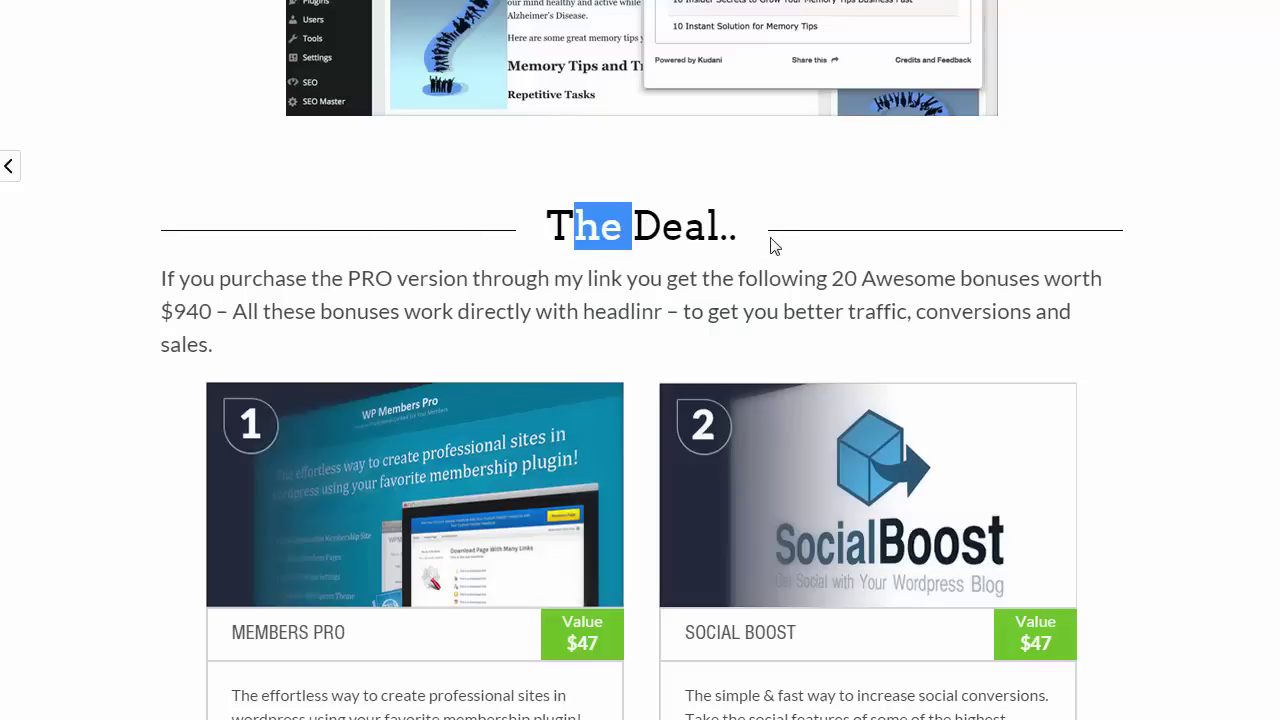
{"action": "left_click", "coordinate": [618, 296]}
{"action": "scroll", "coordinate": [401, 323], "scroll_direction": "down", "scroll_amount": 2}
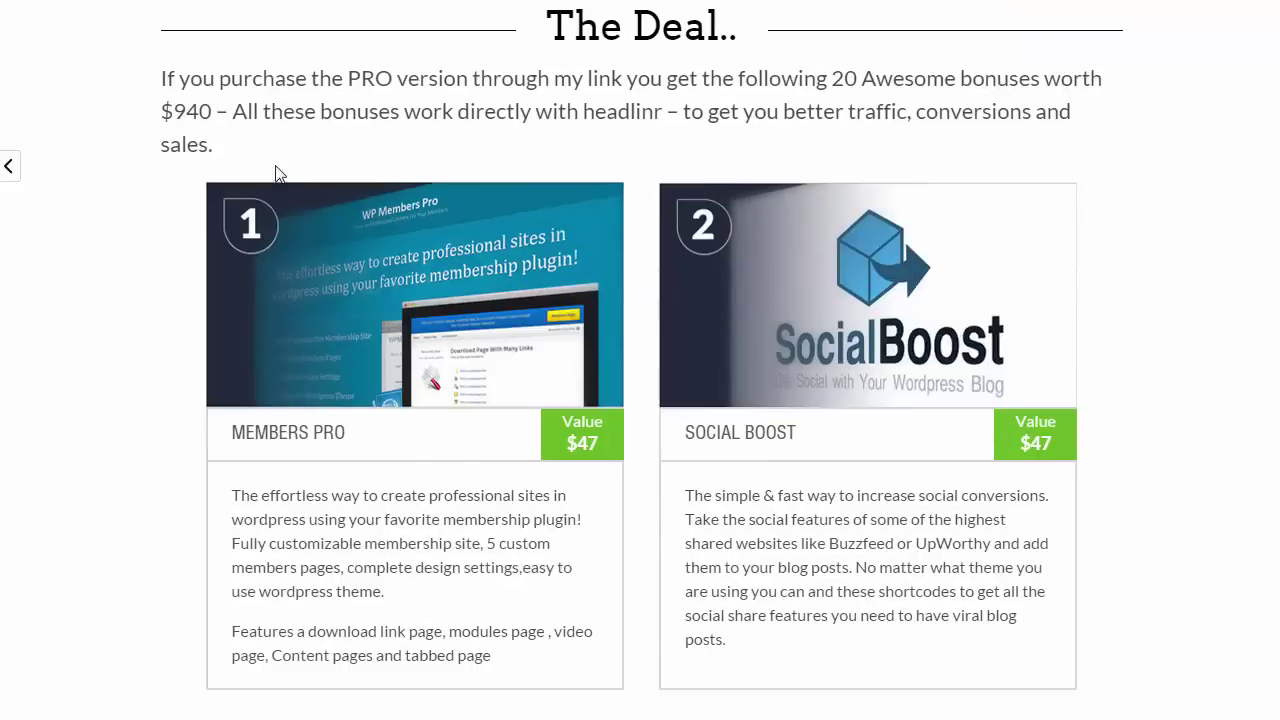
{"action": "left_click_drag", "start_coordinate": [270, 111], "coordinate": [321, 118]}
{"action": "scroll", "coordinate": [260, 320], "scroll_direction": "up", "scroll_amount": 1}
{"action": "left_click", "coordinate": [151, 408]}
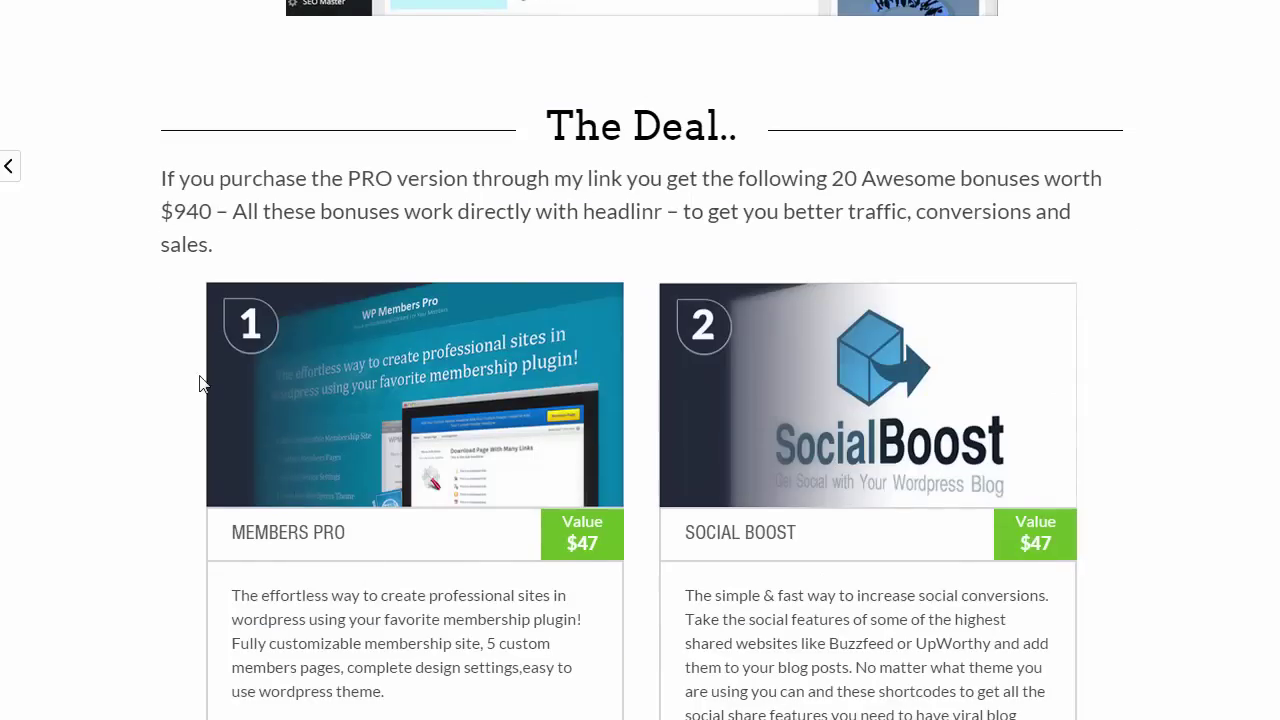
{"action": "scroll", "coordinate": [210, 360], "scroll_direction": "down", "scroll_amount": 1}
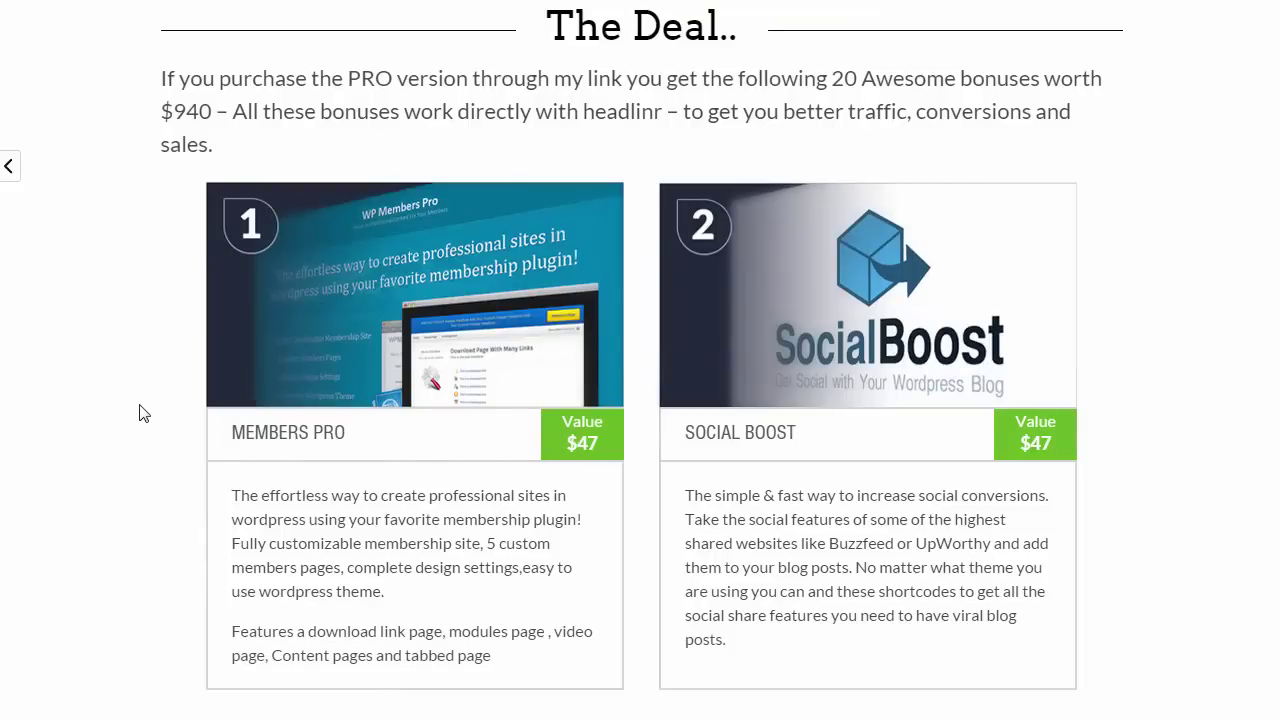
Step: Copy the first bonus image's URL from the example page and add a new section with two columns below the blue section
{"action": "right_click", "coordinate": [372, 270]}
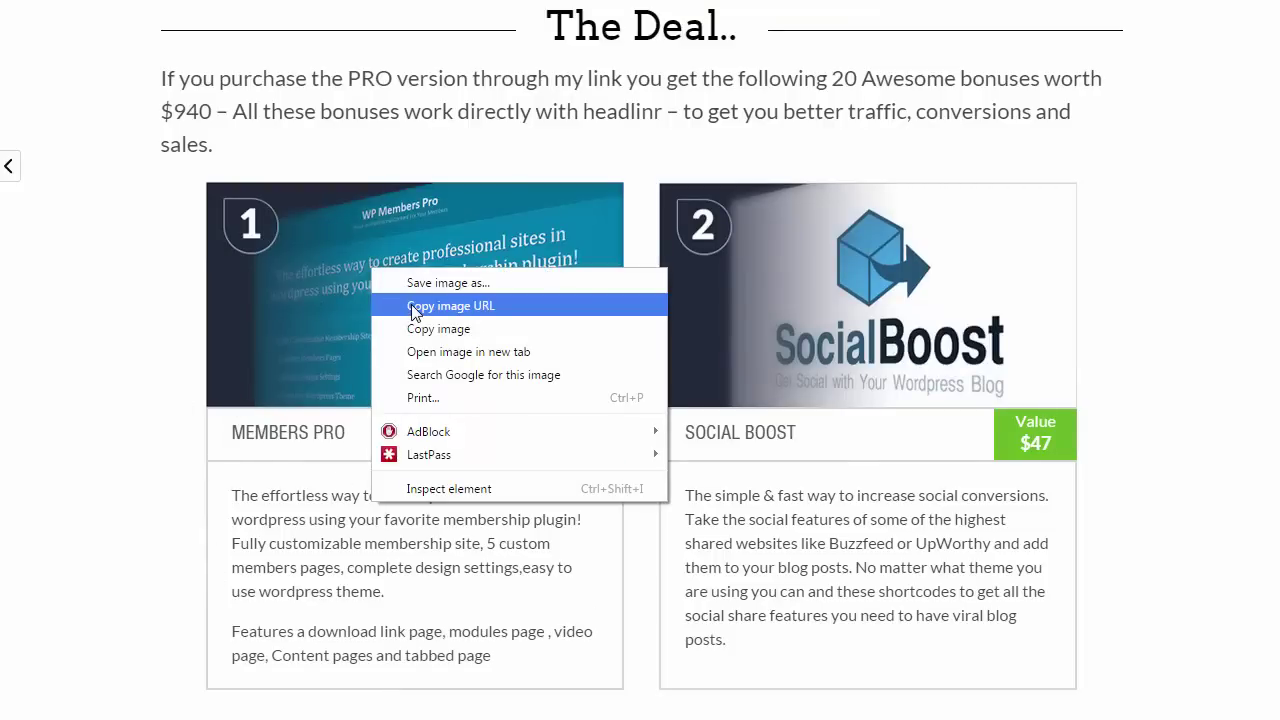
{"action": "left_click", "coordinate": [416, 306]}
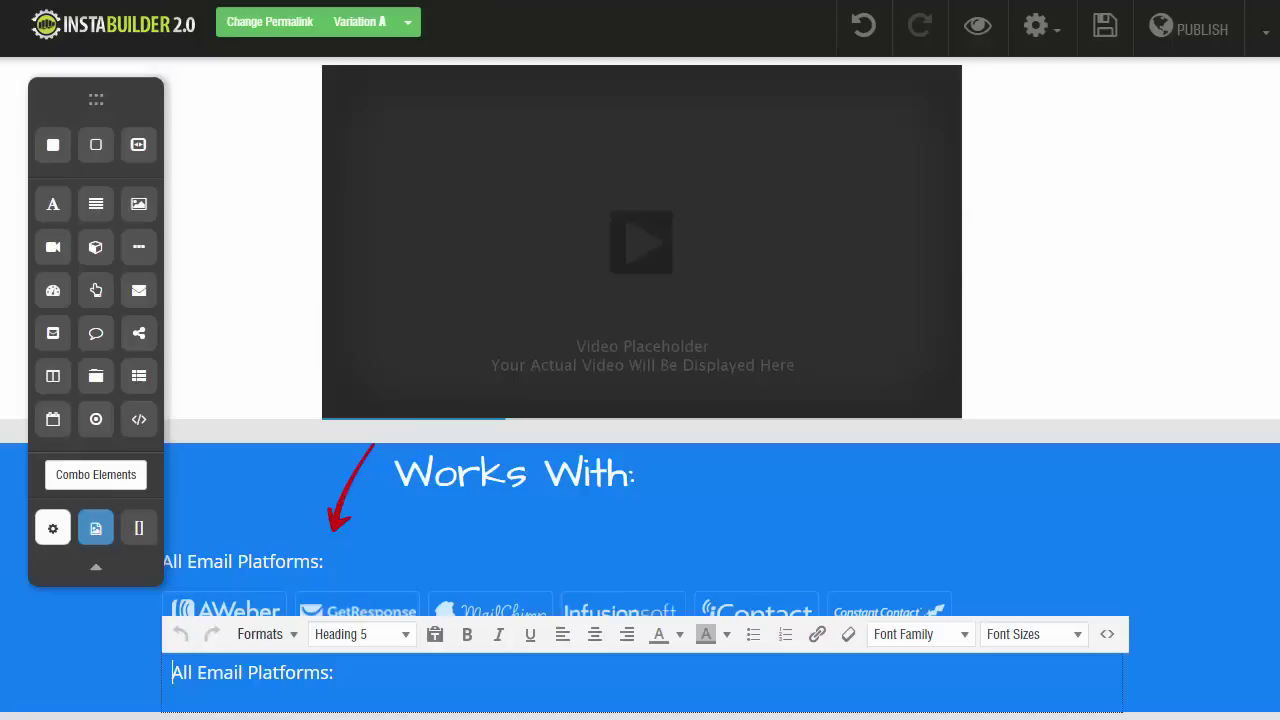
{"action": "left_click_drag", "start_coordinate": [96, 145], "coordinate": [560, 680]}
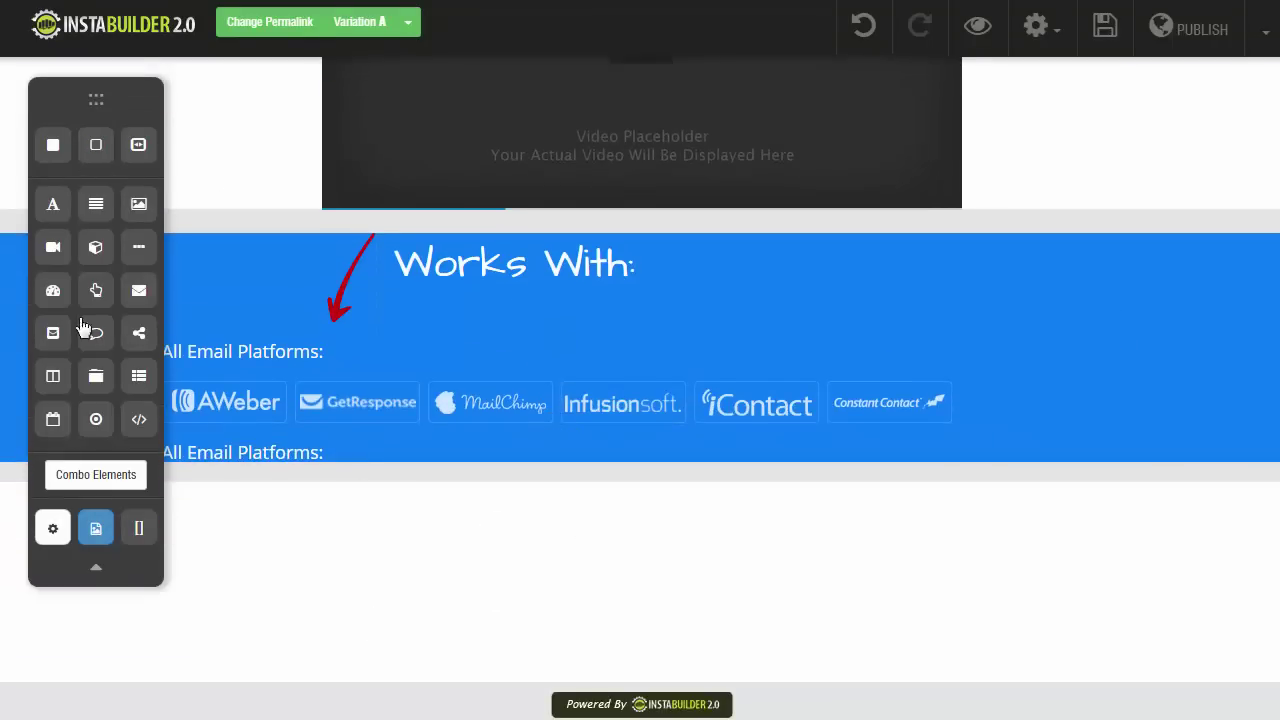
{"action": "left_click_drag", "start_coordinate": [53, 376], "coordinate": [643, 600]}
Step: Add an image element to the new section's first column and set its source to the copied deal-1.png URL
{"action": "left_click_drag", "start_coordinate": [138, 204], "coordinate": [423, 546]}
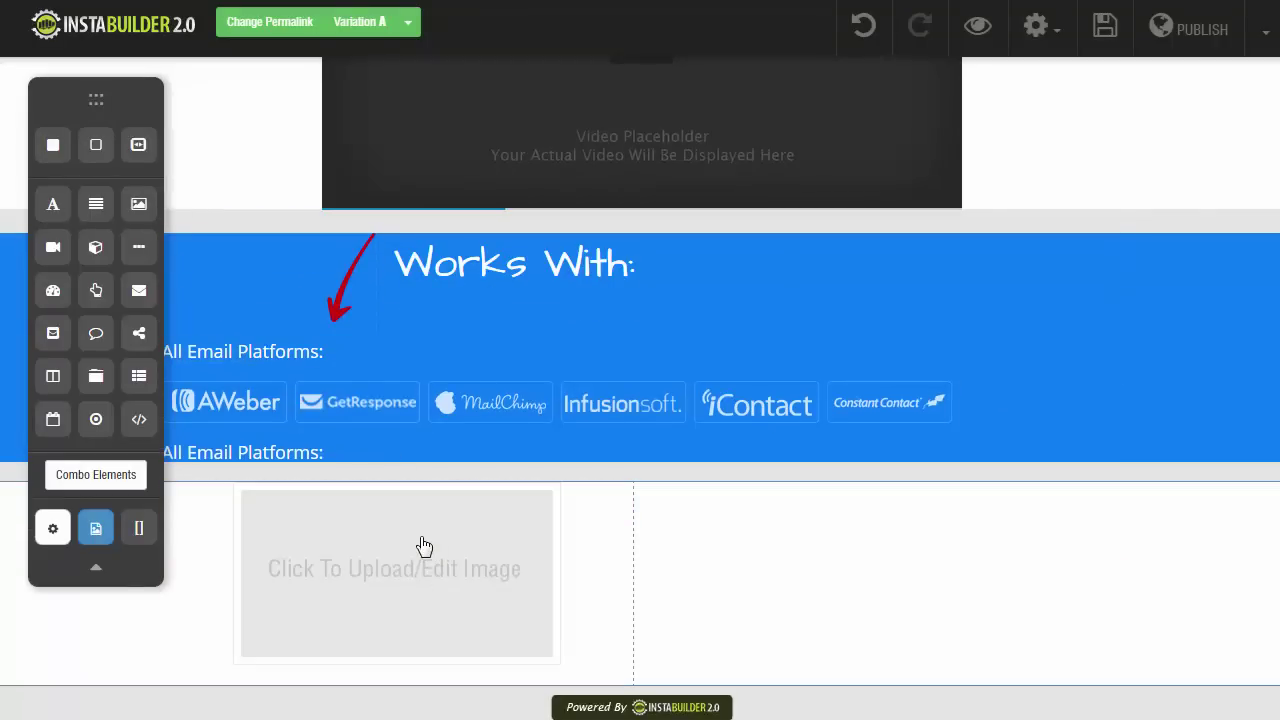
{"action": "left_click", "coordinate": [380, 692]}
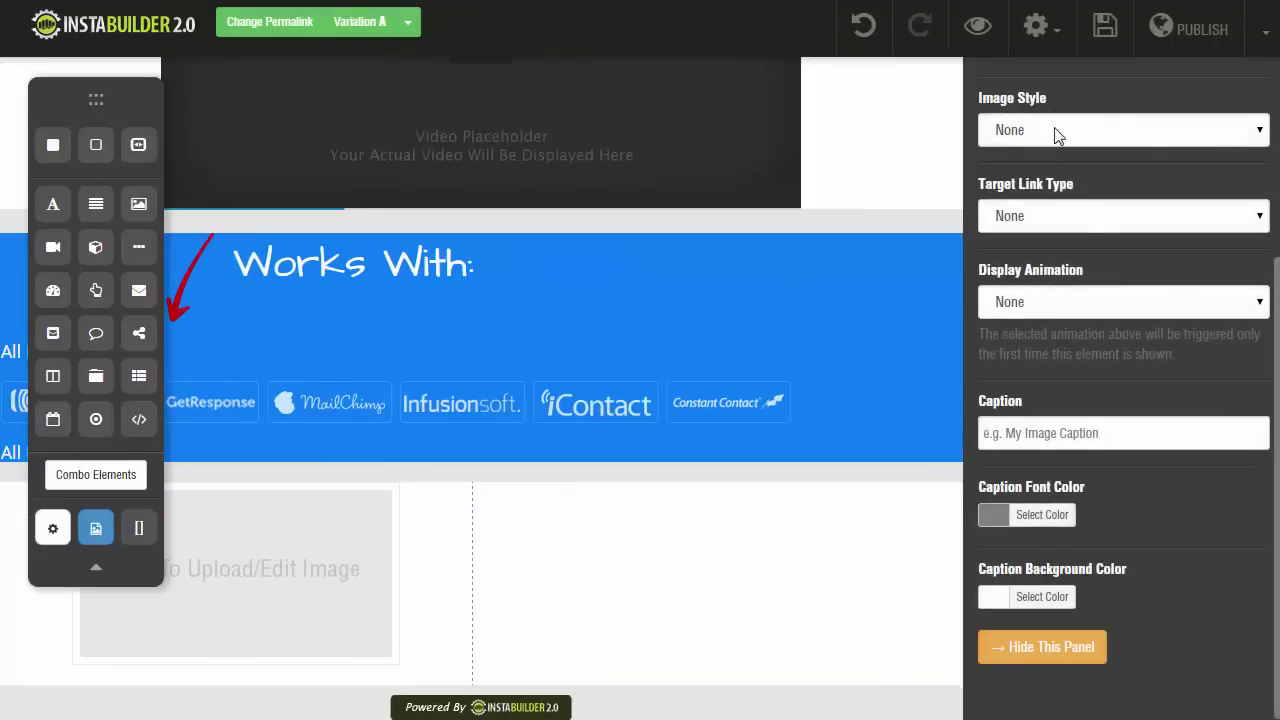
{"action": "left_click", "coordinate": [1124, 164]}
{"action": "key", "text": "ctrl+v"}
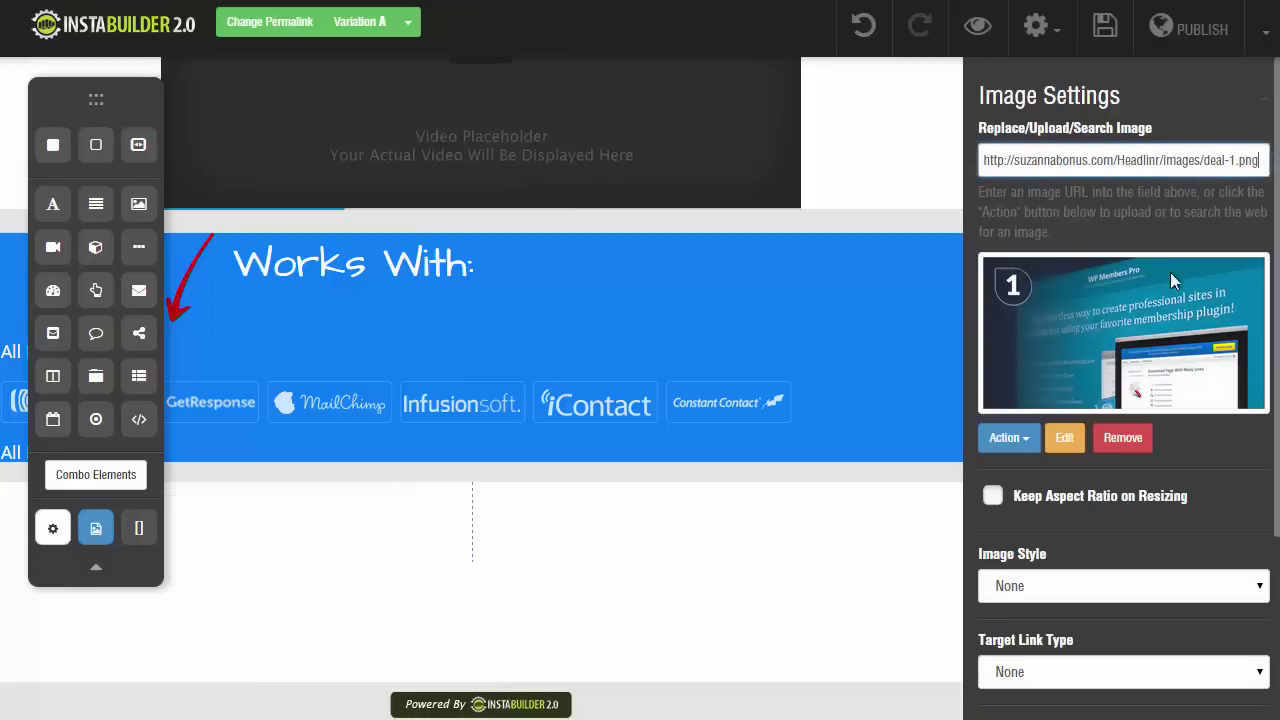
{"action": "scroll", "coordinate": [1170, 300], "scroll_direction": "down", "scroll_amount": 5}
{"action": "left_click", "coordinate": [998, 688]}
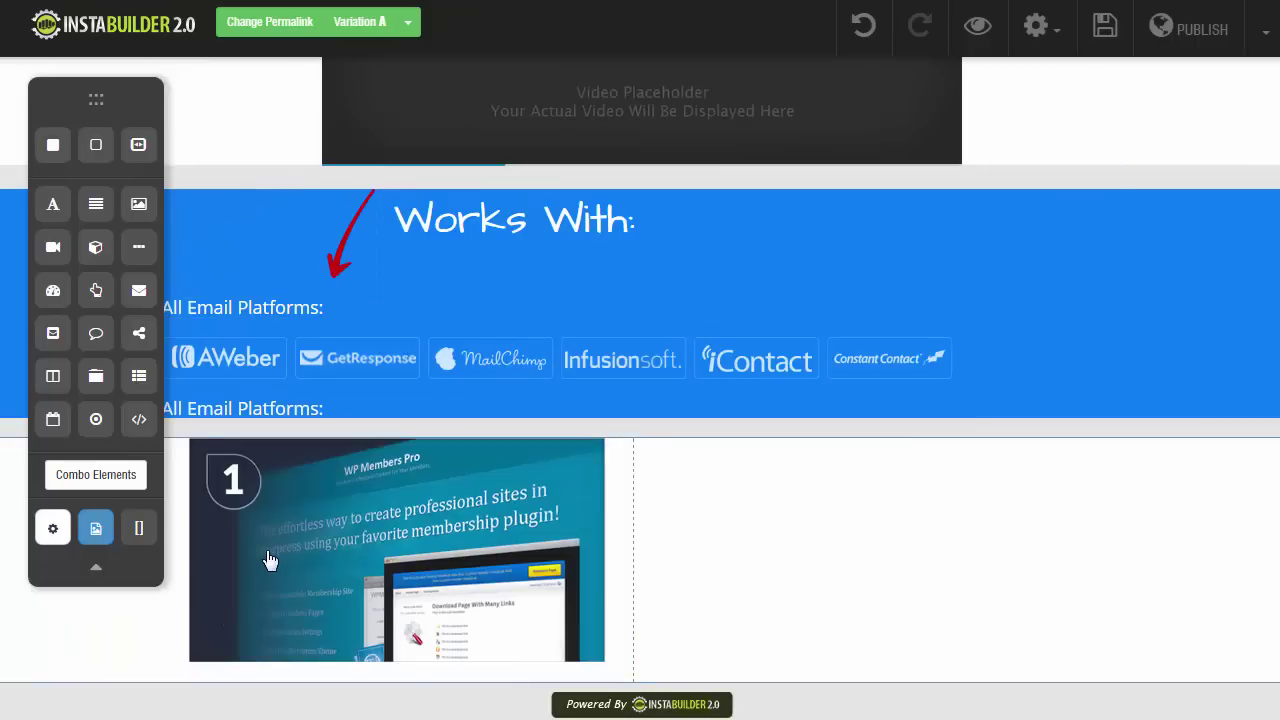
Step: Examine the first bonus card's title, value badge and description on the example page
{"action": "mouse_move", "coordinate": [270, 560]}
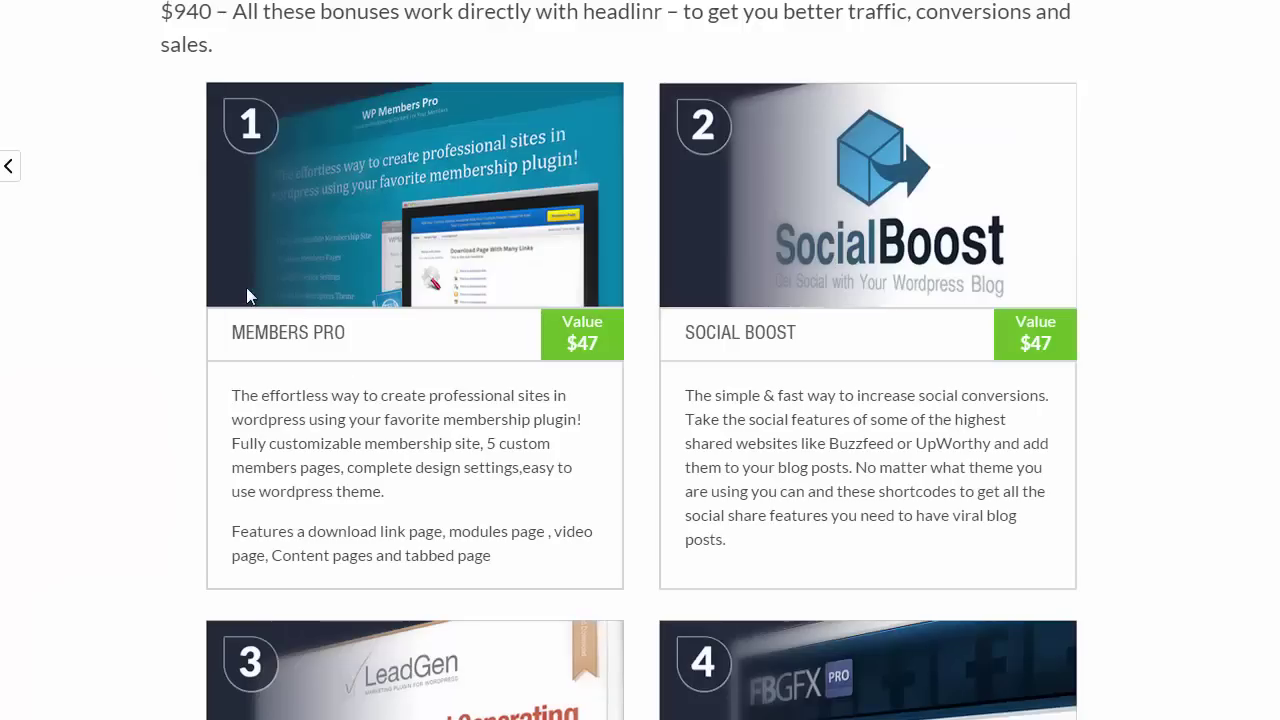
{"action": "left_click_drag", "start_coordinate": [358, 359], "coordinate": [303, 356]}
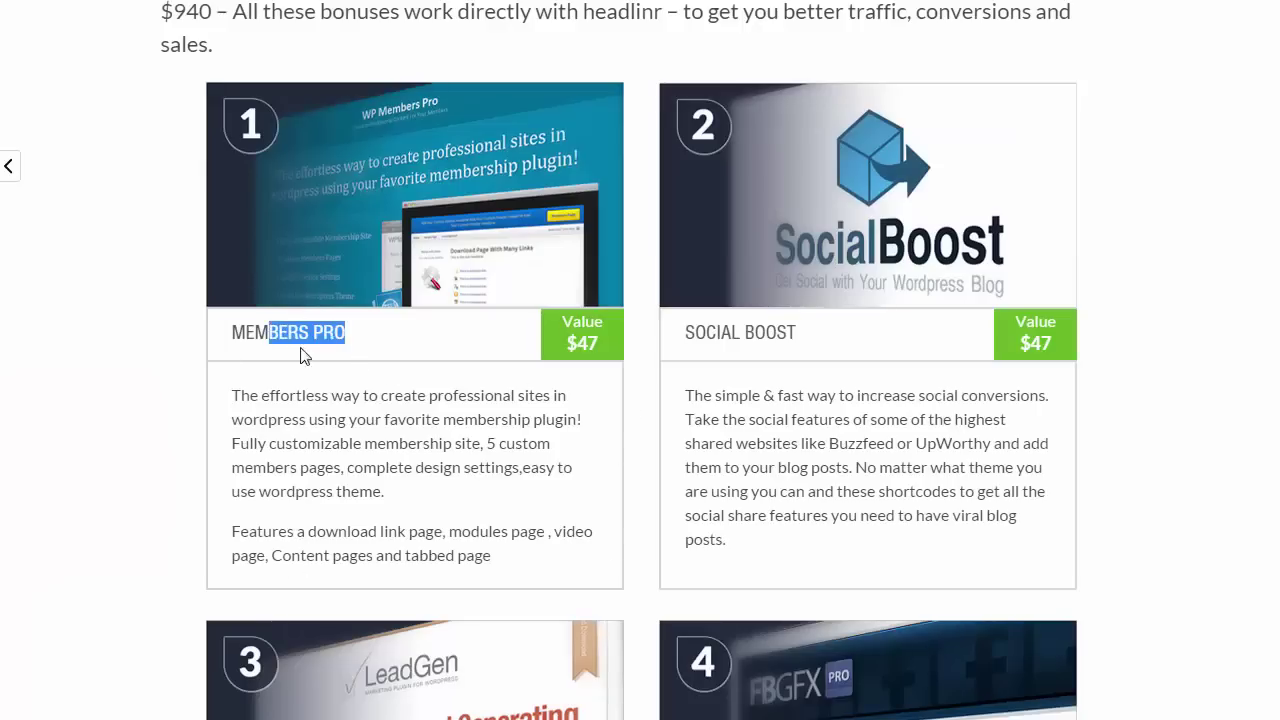
{"action": "left_click_drag", "start_coordinate": [620, 352], "coordinate": [564, 316]}
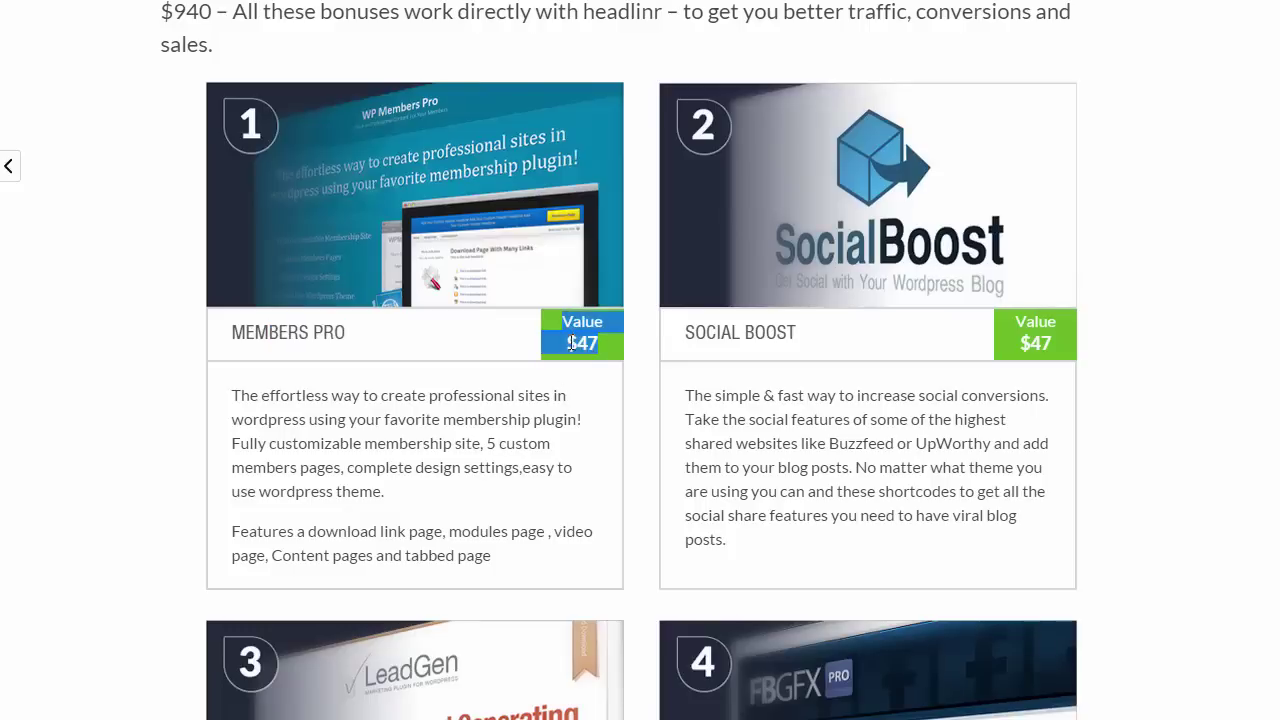
{"action": "left_click", "coordinate": [507, 461]}
{"action": "left_click_drag", "start_coordinate": [527, 562], "coordinate": [343, 437]}
{"action": "left_click", "coordinate": [343, 437]}
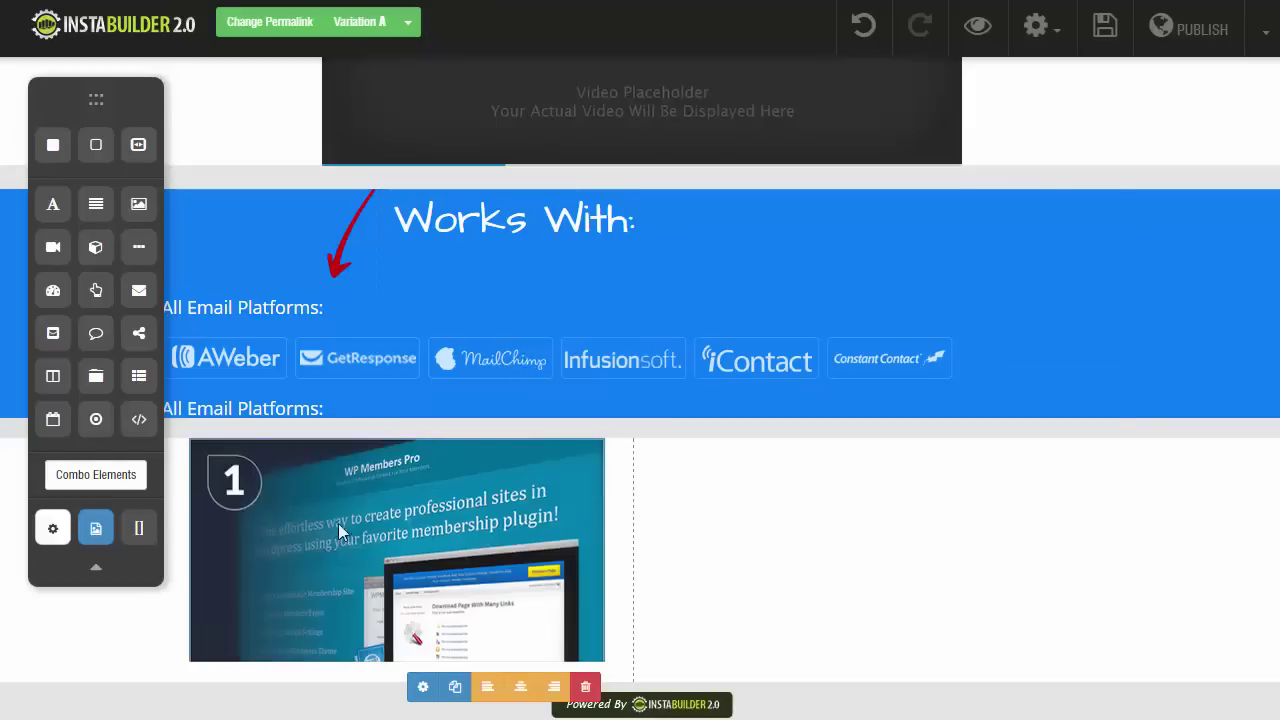
Step: Add a two-column row below the WP Members Pro image and give it a solid border 1 px thick
{"action": "left_click_drag", "start_coordinate": [53, 376], "coordinate": [359, 635]}
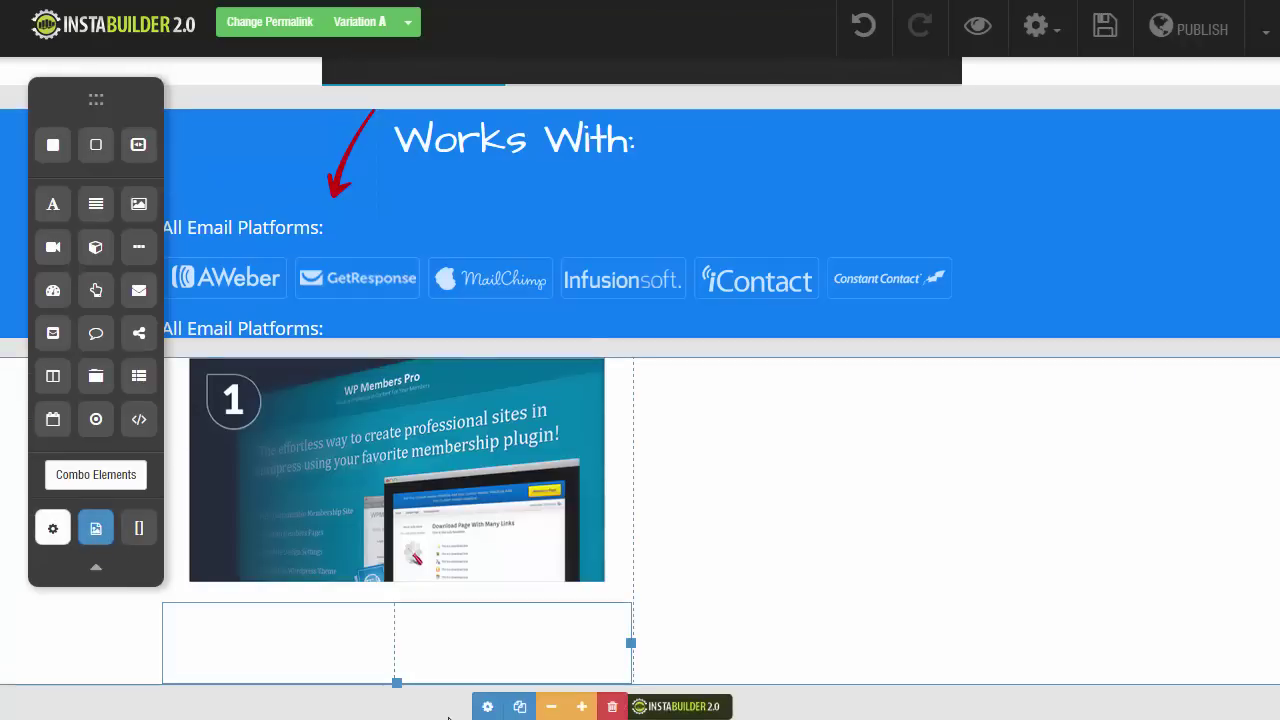
{"action": "left_click", "coordinate": [487, 706]}
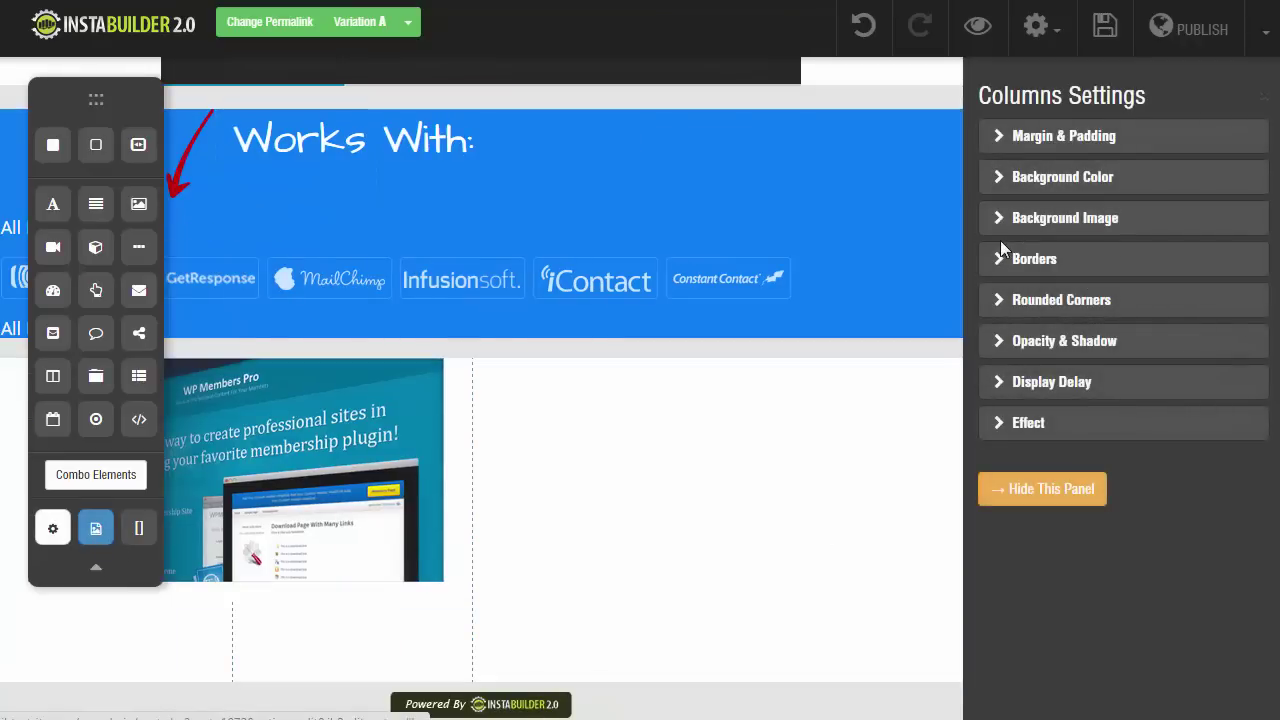
{"action": "left_click", "coordinate": [1001, 250]}
{"action": "left_click", "coordinate": [1070, 281]}
{"action": "left_click", "coordinate": [1073, 322]}
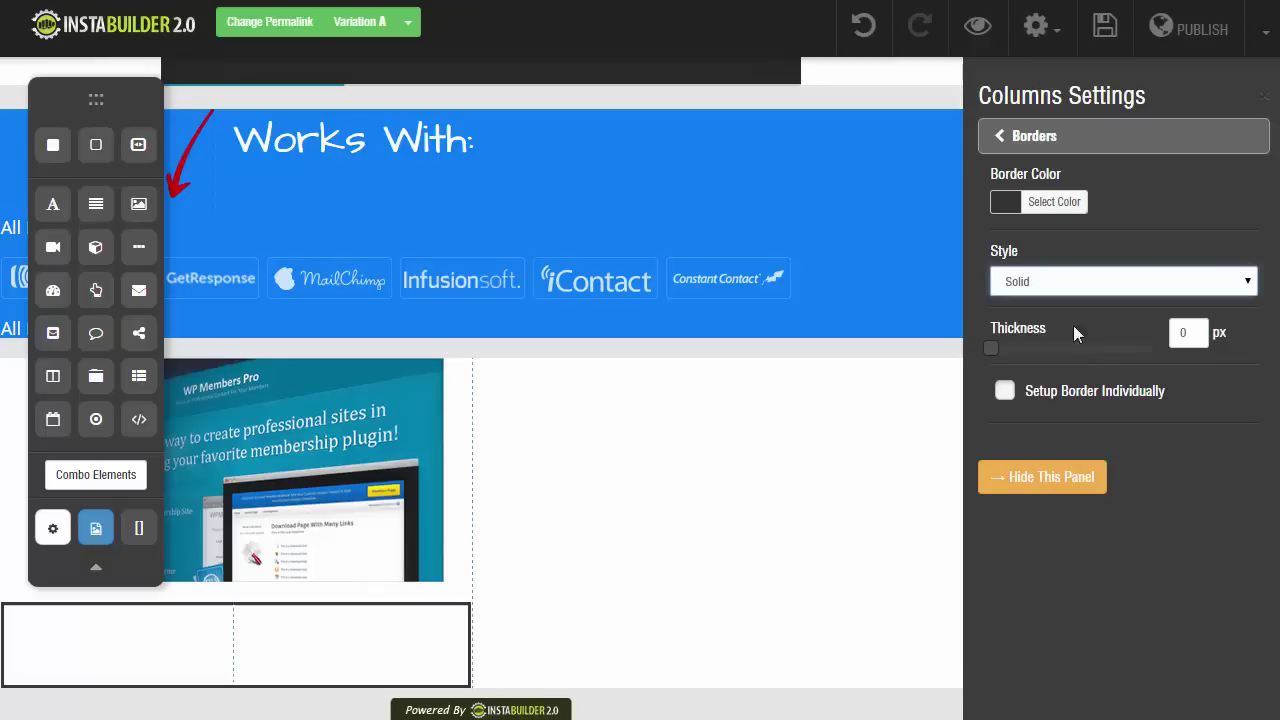
{"action": "double_click", "coordinate": [1178, 333]}
{"action": "type", "text": "1"}
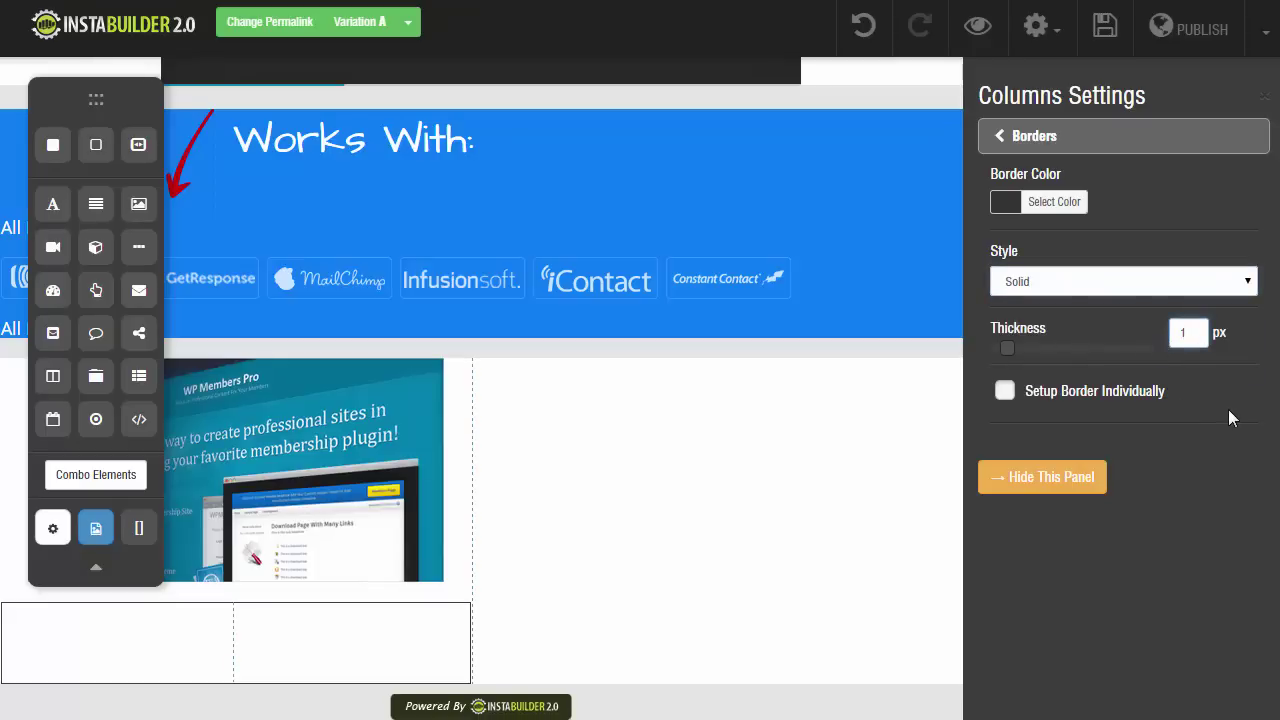
{"action": "left_click", "coordinate": [1070, 471]}
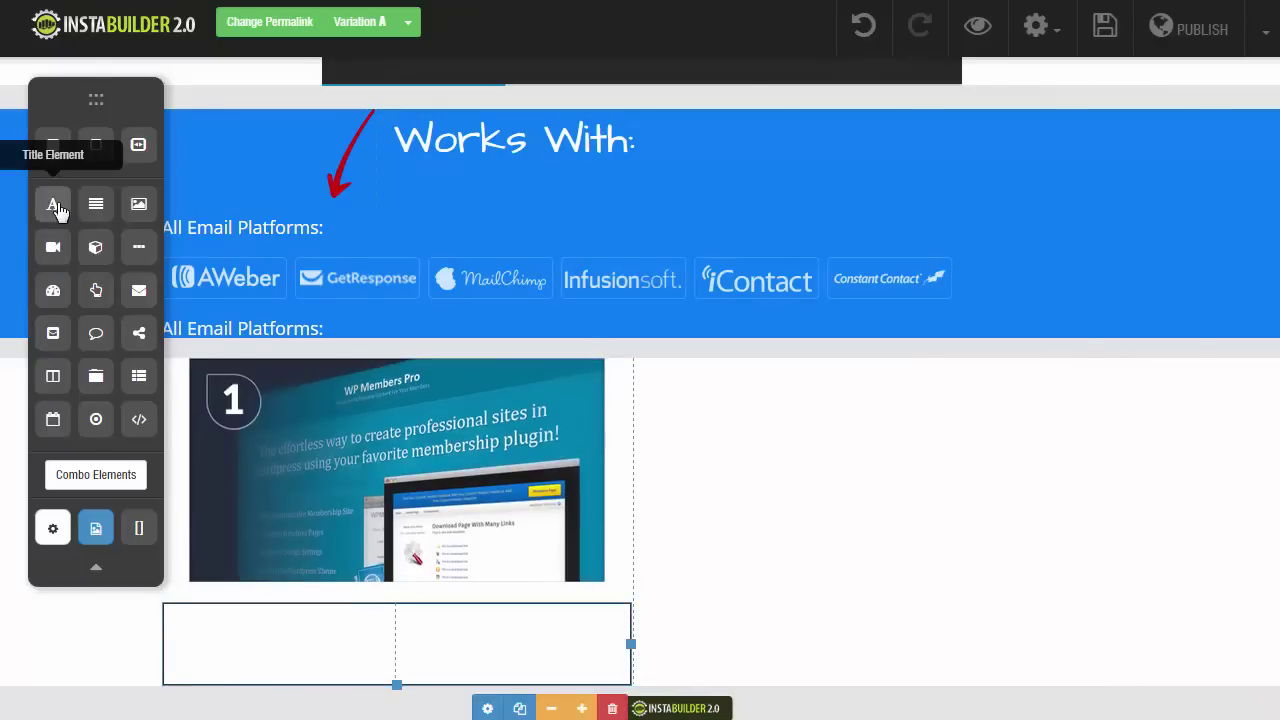
Step: Add a title element reading "Members Pro" in the bordered row's first column and format it as Heading 5
{"action": "left_click_drag", "start_coordinate": [53, 203], "coordinate": [246, 651]}
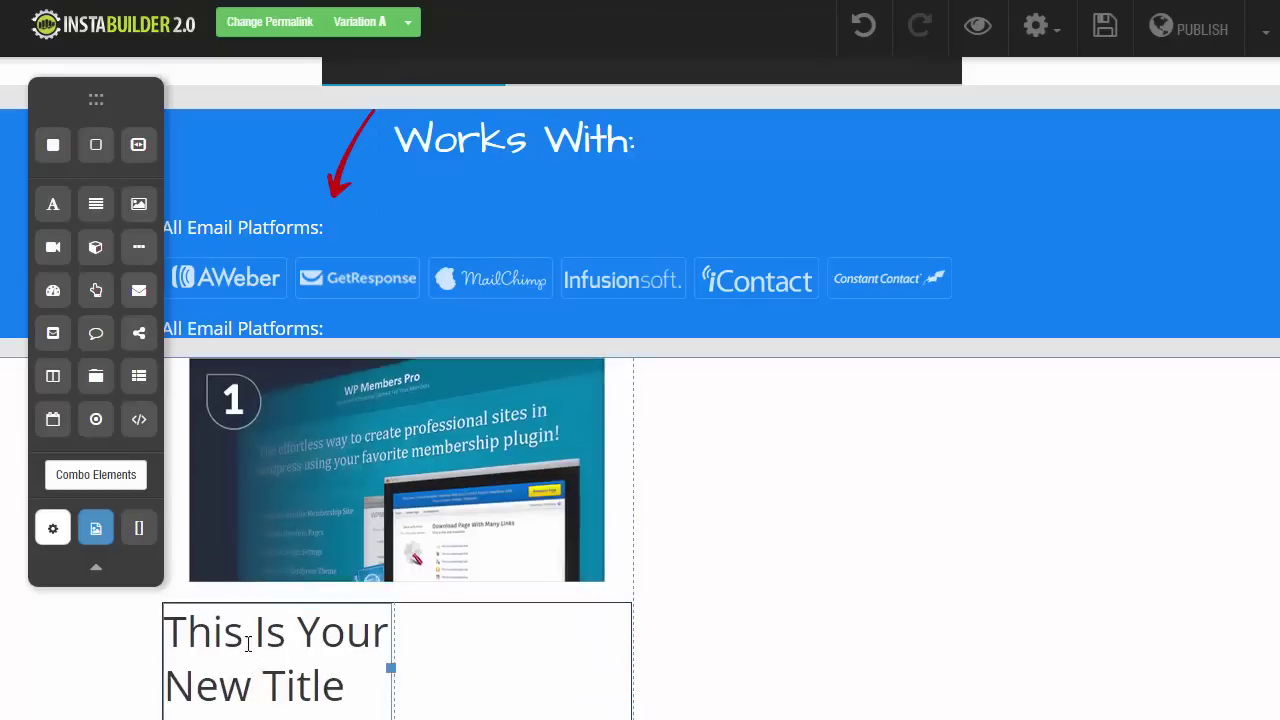
{"action": "double_click", "coordinate": [285, 632]}
{"action": "type", "text": "Member"}
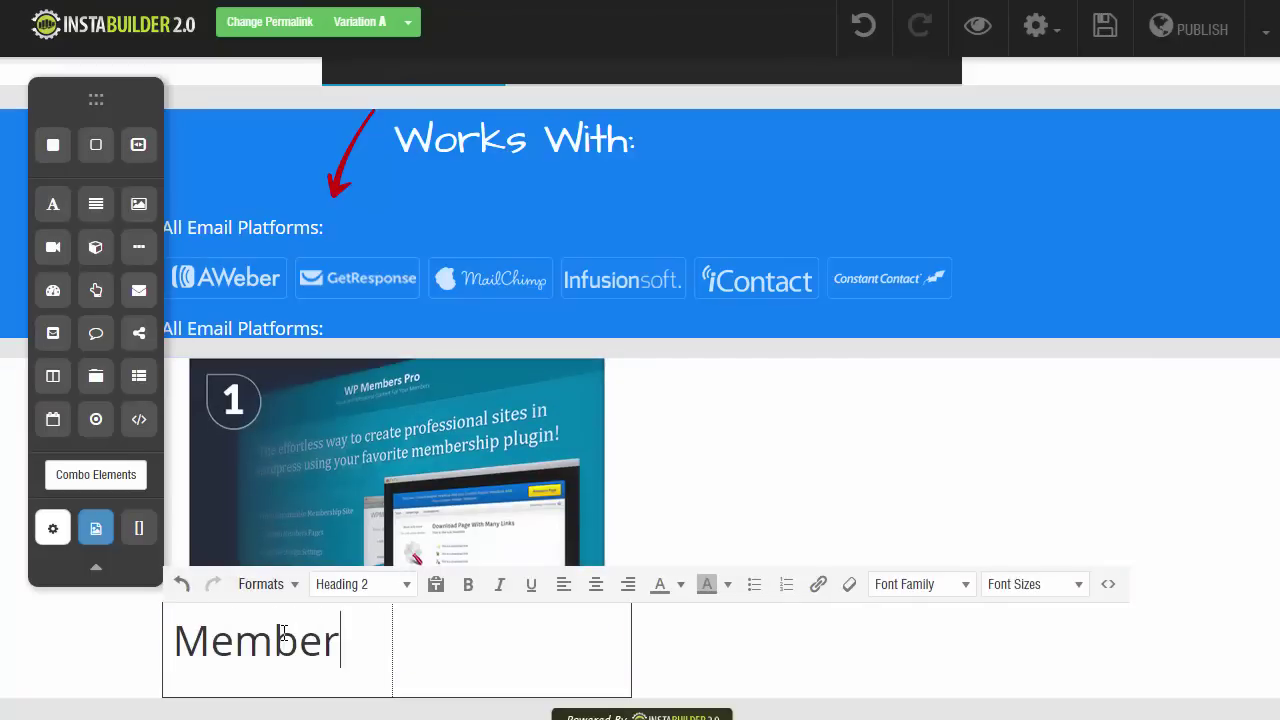
{"action": "type", "text": "s Proi"}
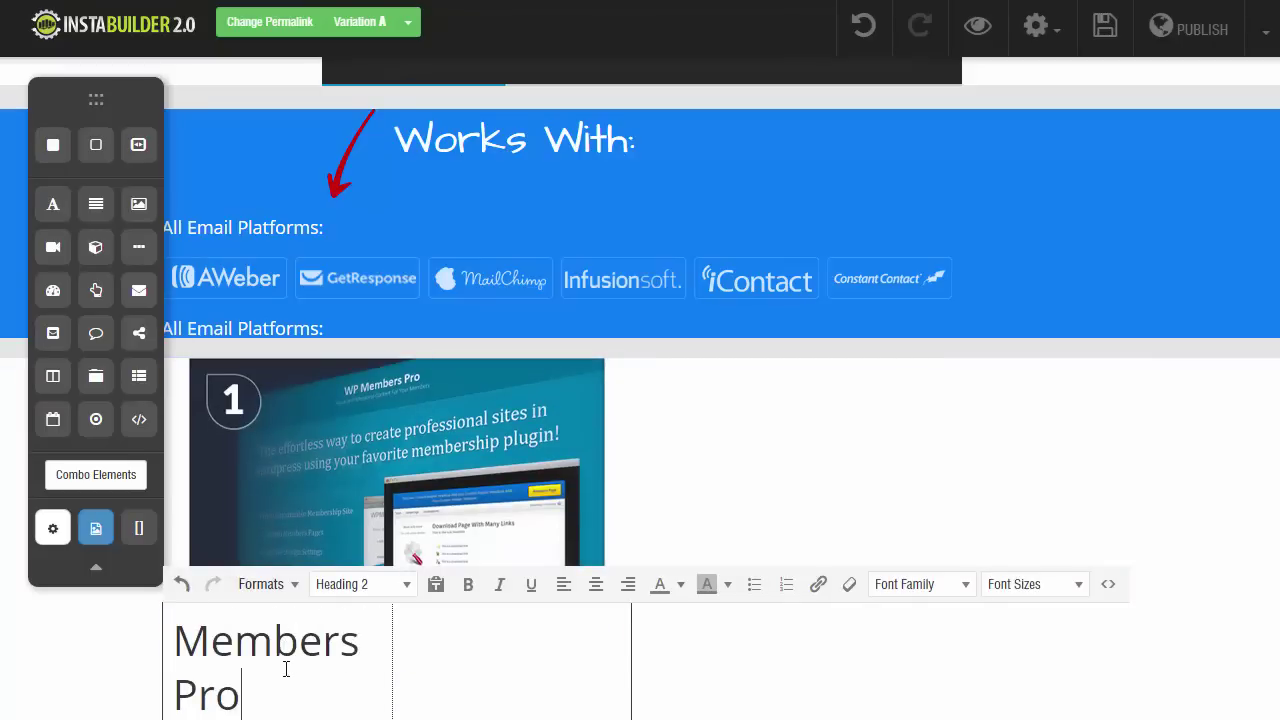
{"action": "key", "text": "ctrl+a"}
{"action": "left_click", "coordinate": [372, 590]}
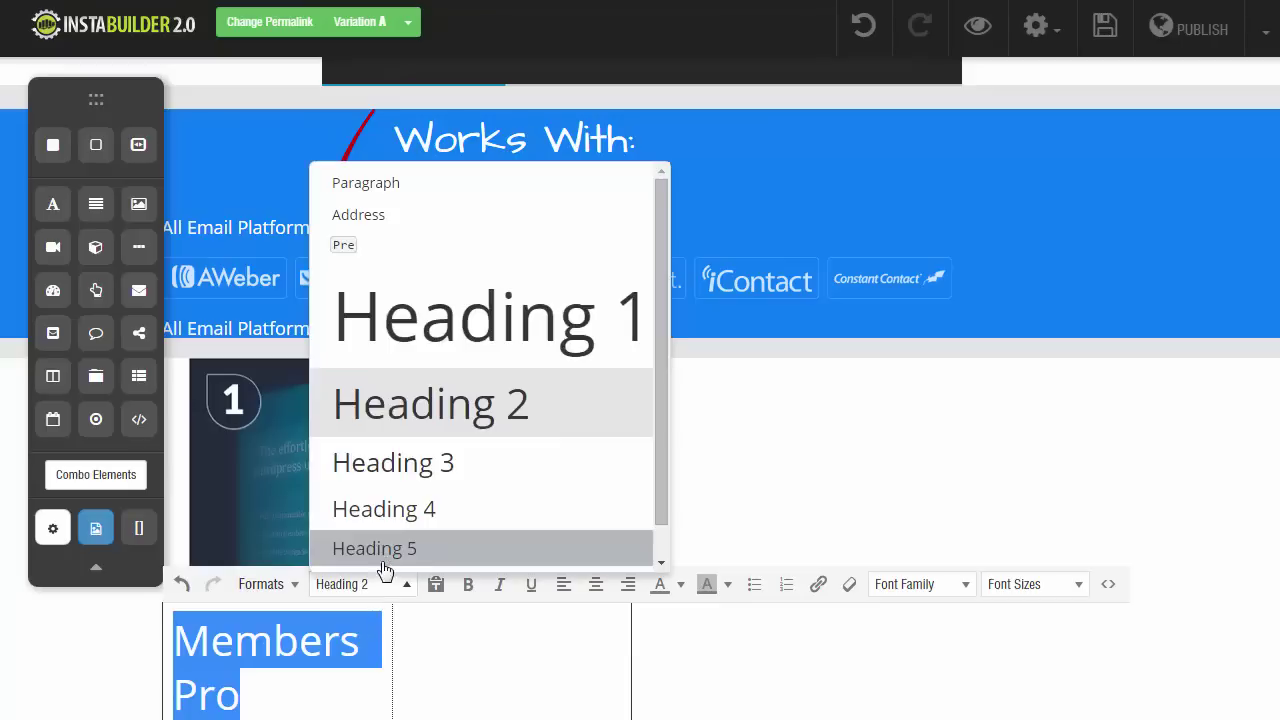
{"action": "left_click", "coordinate": [380, 550]}
{"action": "left_click", "coordinate": [138, 670]}
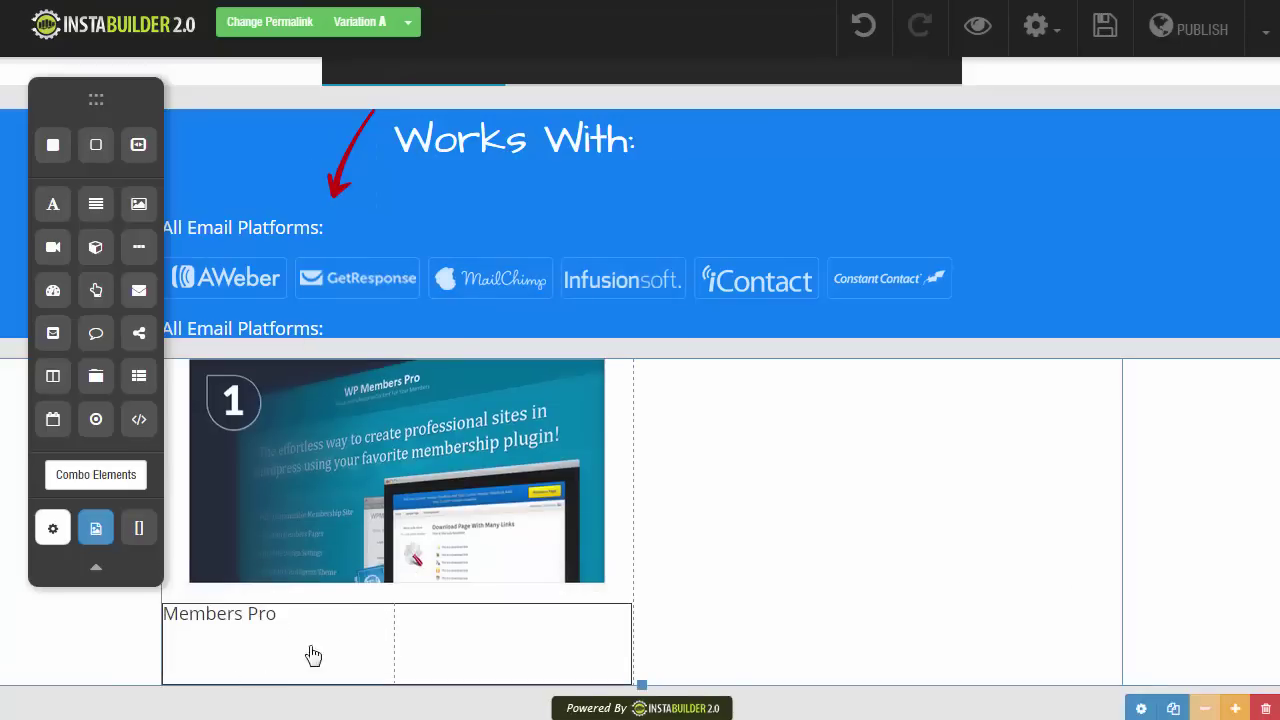
Step: Insert nested columns into the second column of the Members Pro row and give them a bright green background
{"action": "mouse_move", "coordinate": [512, 656]}
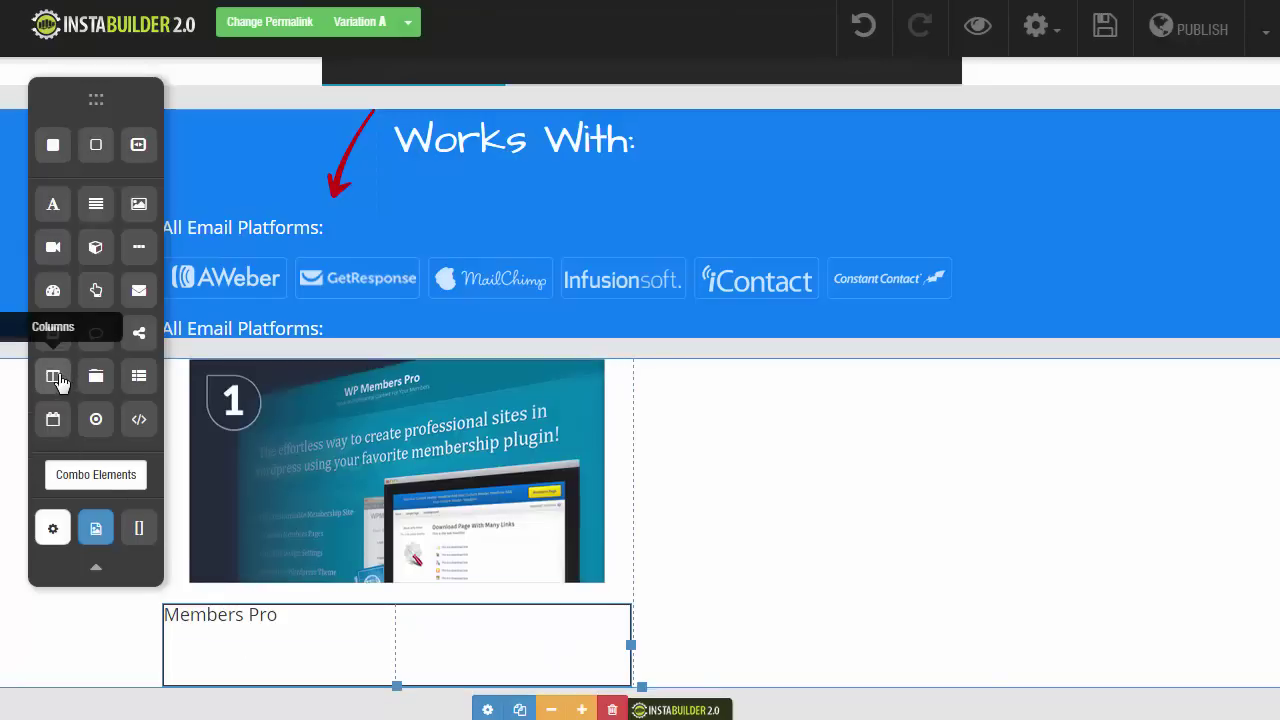
{"action": "left_click_drag", "start_coordinate": [53, 378], "coordinate": [555, 646]}
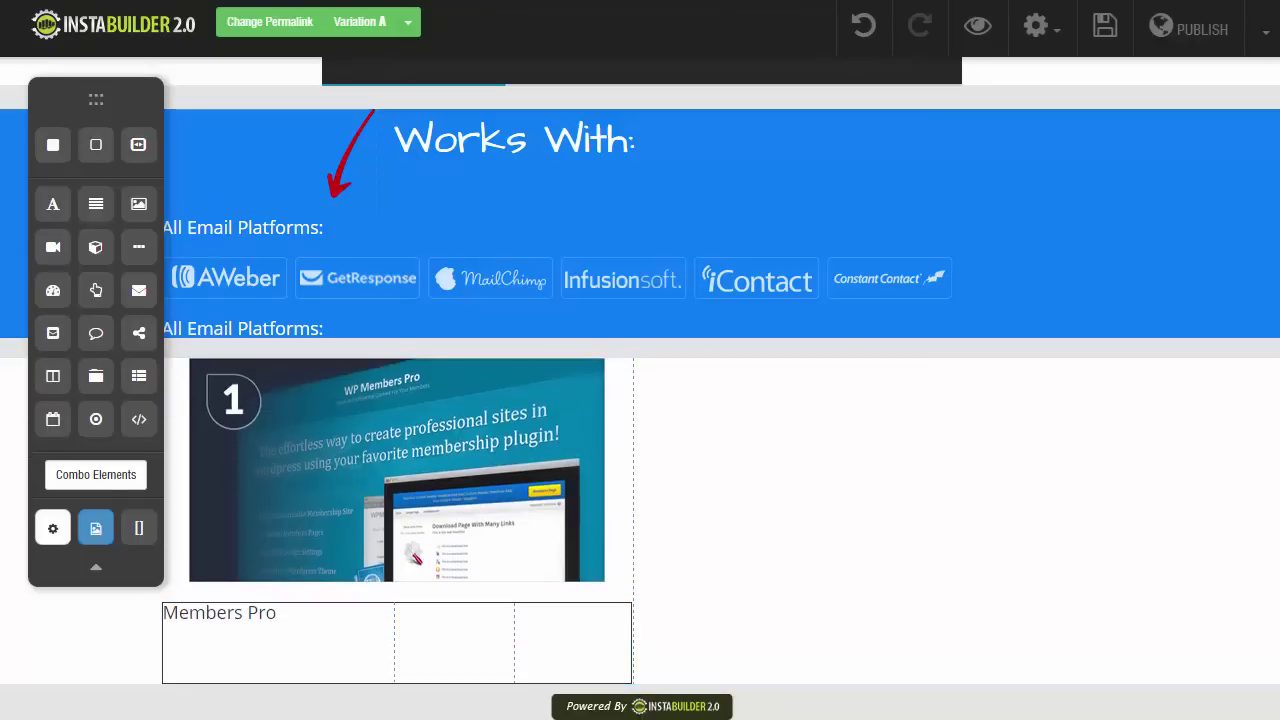
{"action": "left_click", "coordinate": [490, 708]}
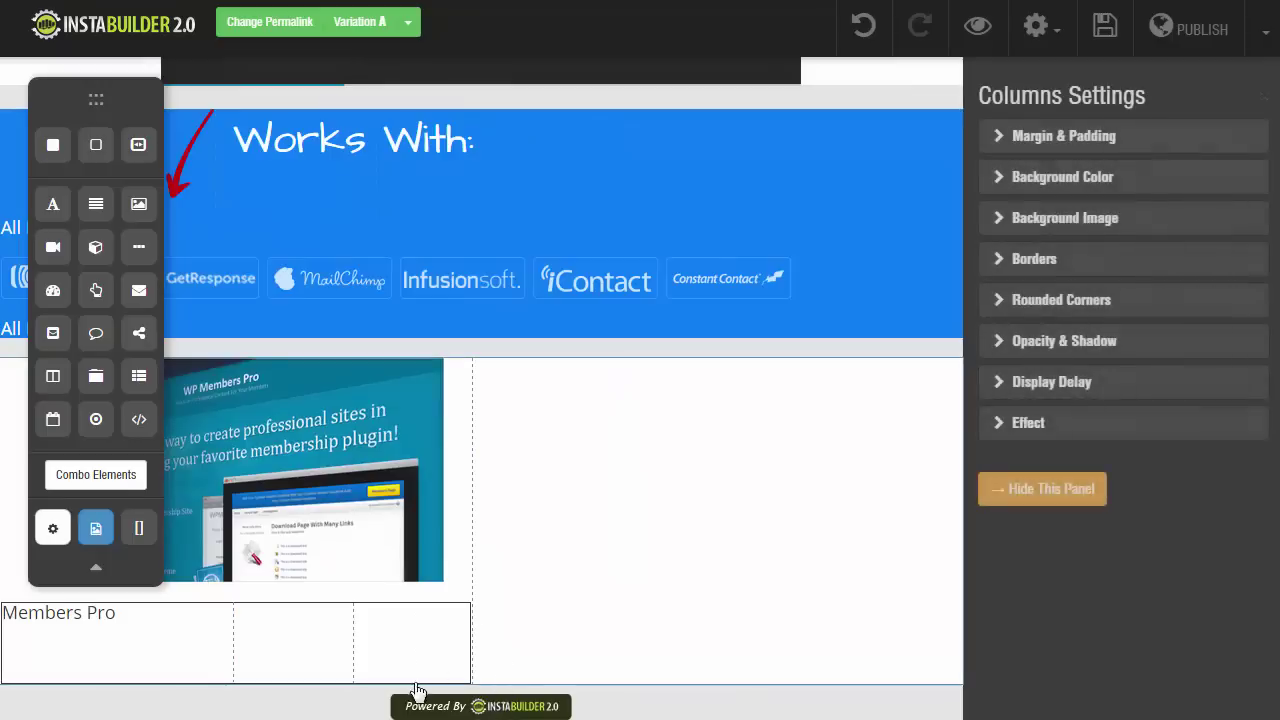
{"action": "left_click", "coordinate": [998, 178]}
{"action": "left_click", "coordinate": [1052, 264]}
{"action": "left_click_drag", "start_coordinate": [1178, 329], "coordinate": [1135, 377]}
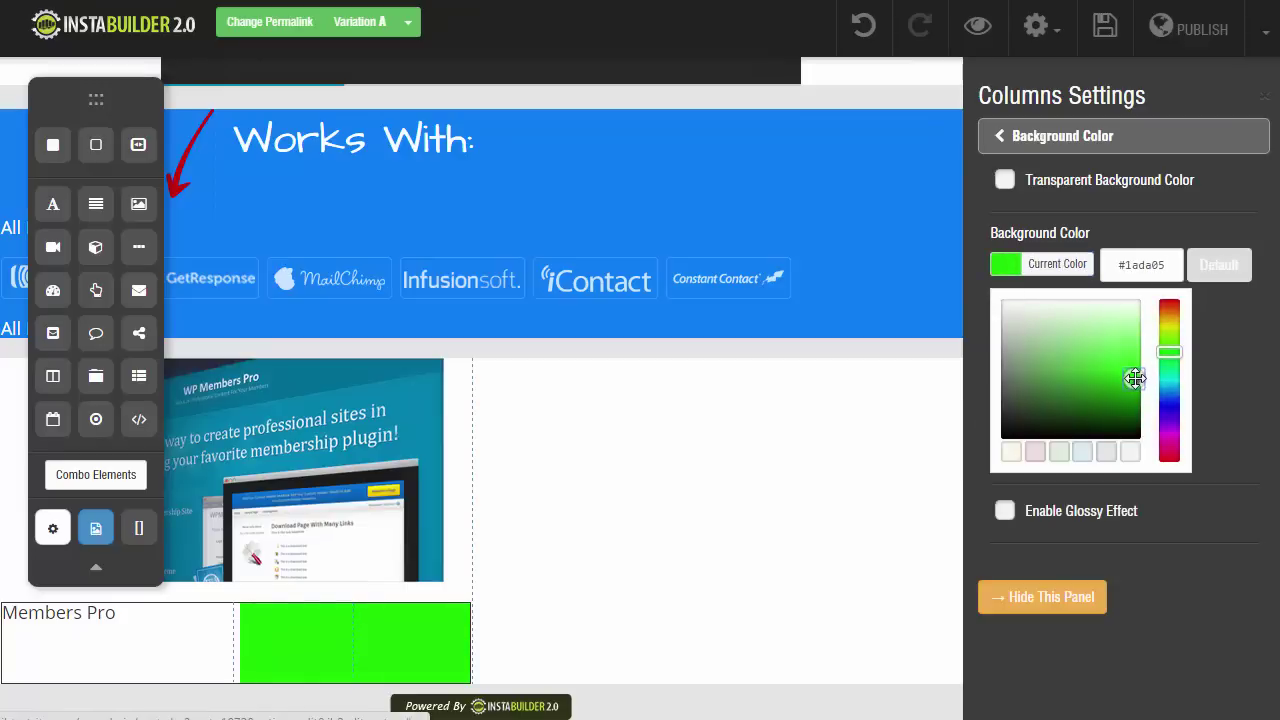
{"action": "left_click", "coordinate": [1058, 600]}
Step: Narrow the green block to badge size and add a "$47" title in it as Heading 4, checking the example's value badge
{"action": "left_click", "coordinate": [558, 648]}
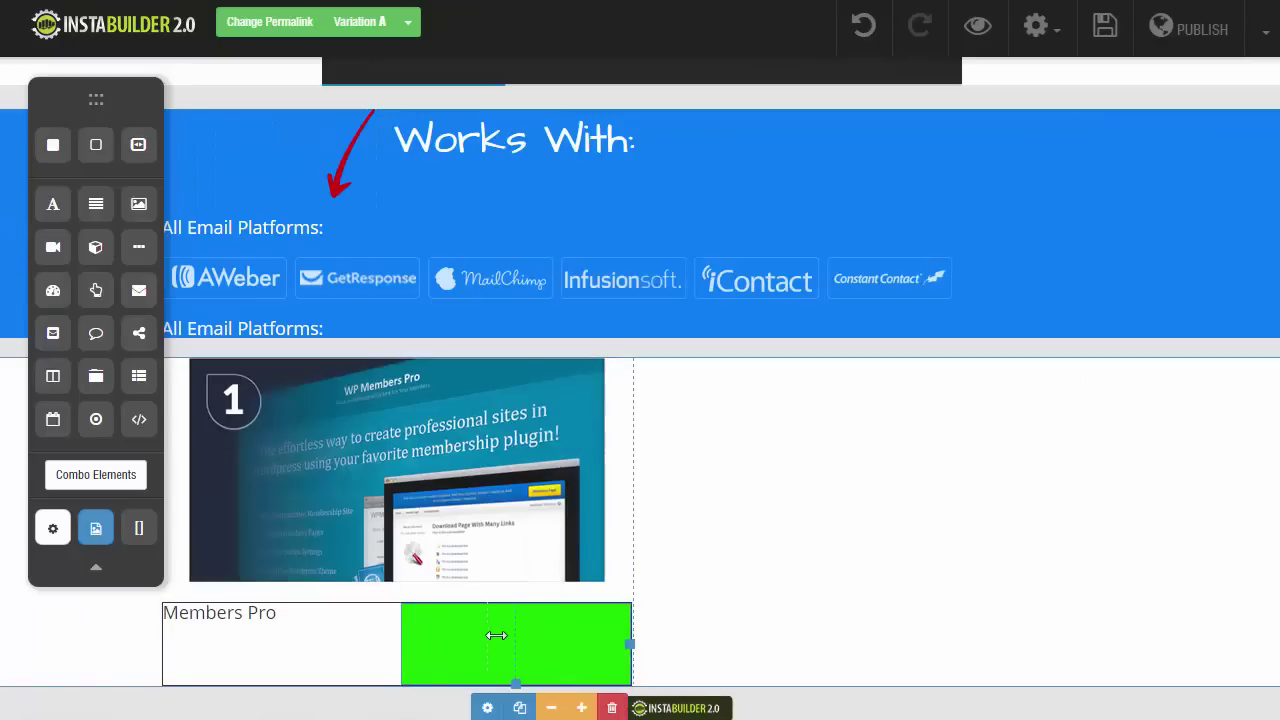
{"action": "left_click_drag", "start_coordinate": [496, 635], "coordinate": [530, 640]}
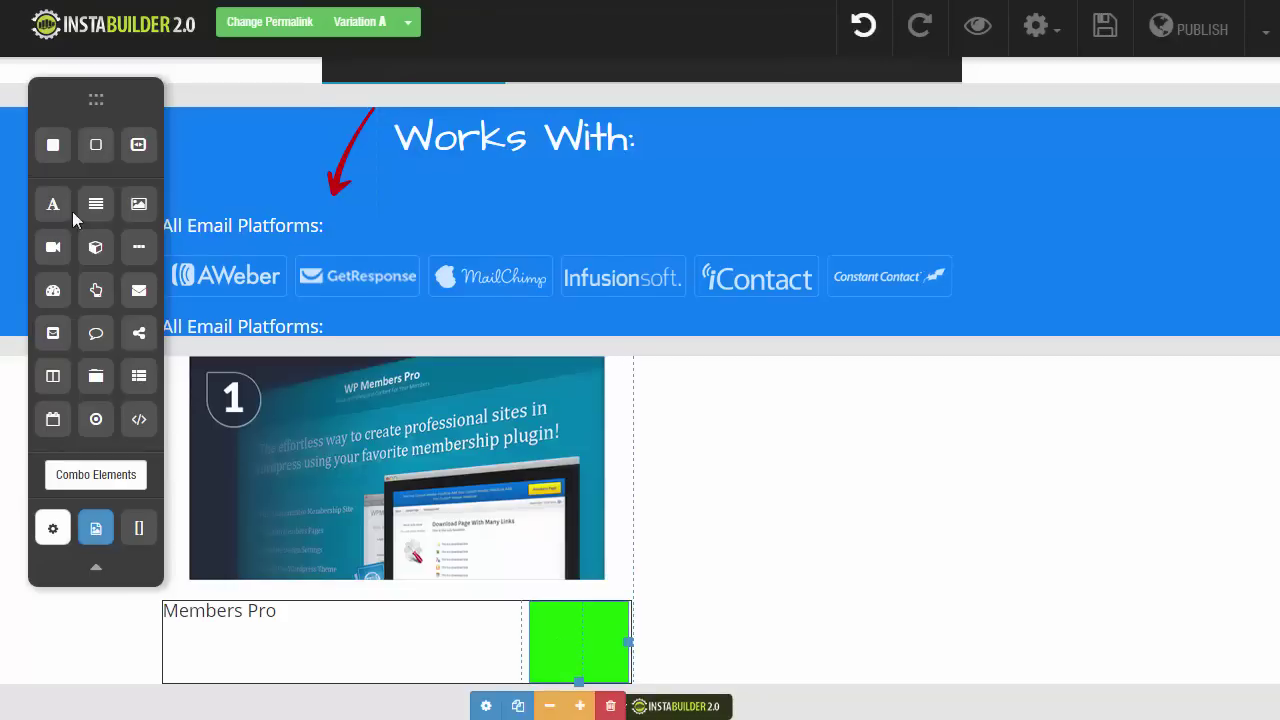
{"action": "left_click_drag", "start_coordinate": [53, 204], "coordinate": [551, 654]}
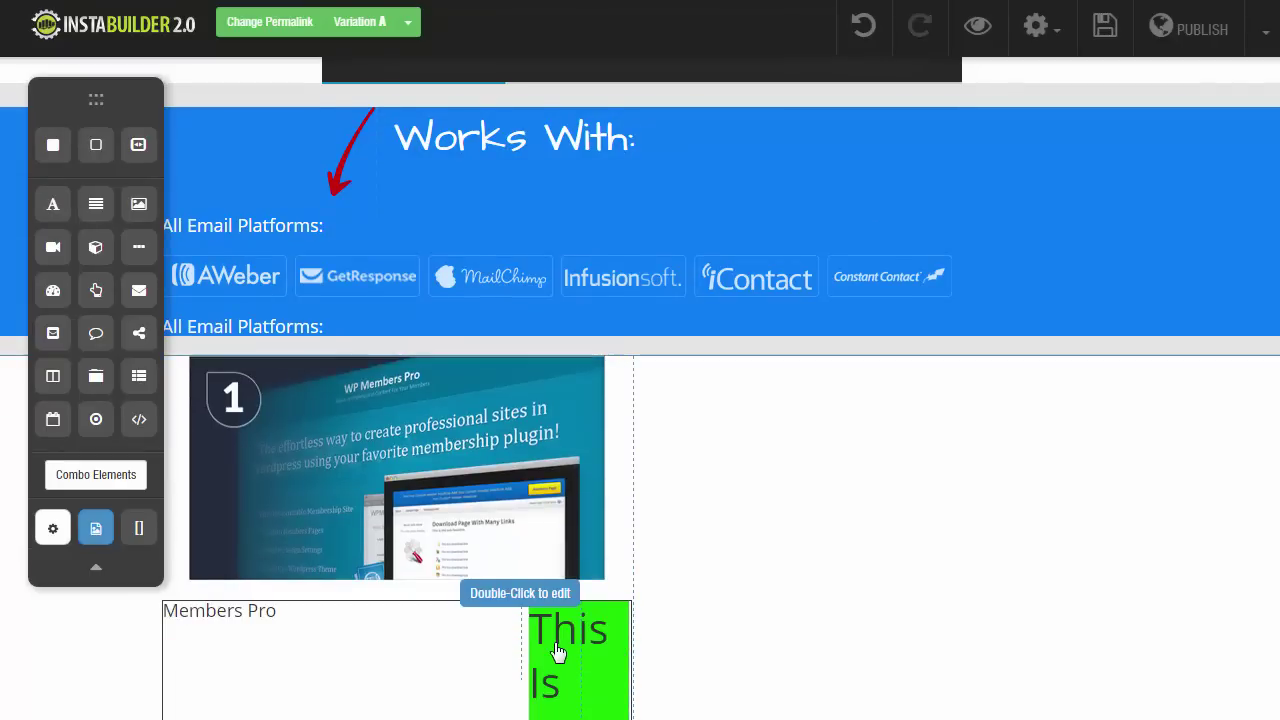
{"action": "double_click", "coordinate": [563, 657]}
{"action": "type", "text": "$47"}
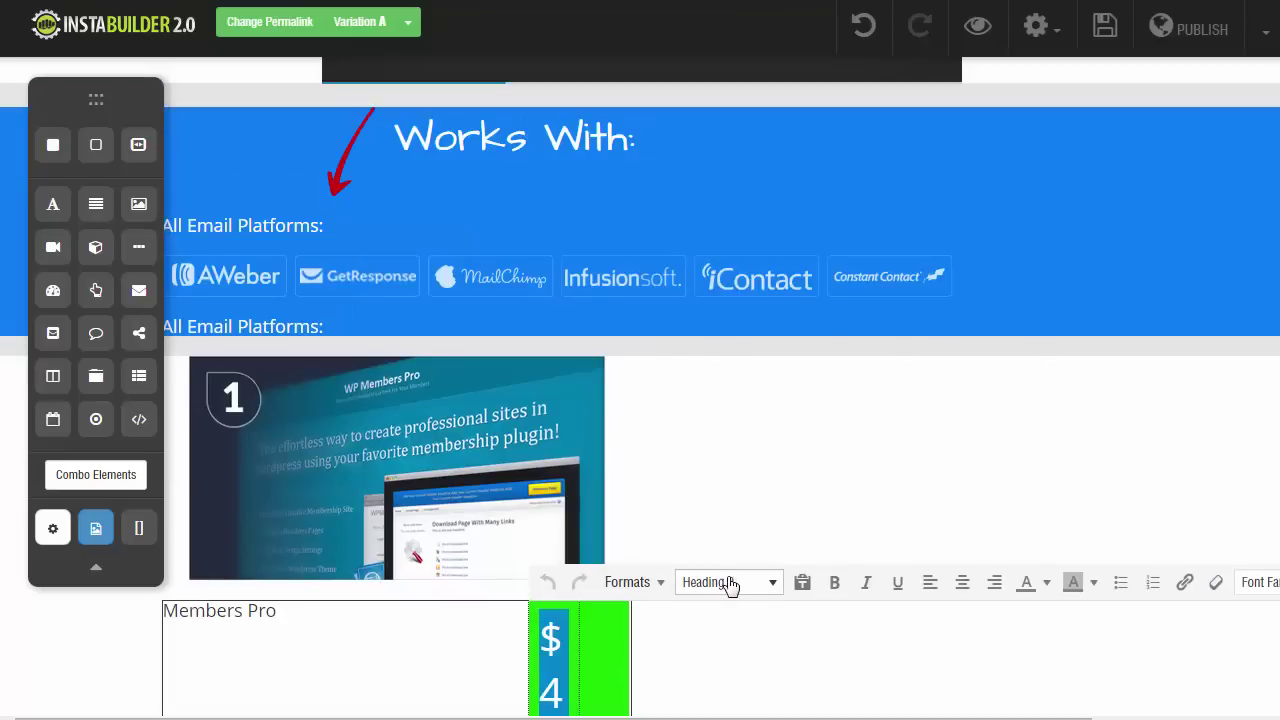
{"action": "left_click", "coordinate": [729, 582]}
{"action": "left_click", "coordinate": [763, 520]}
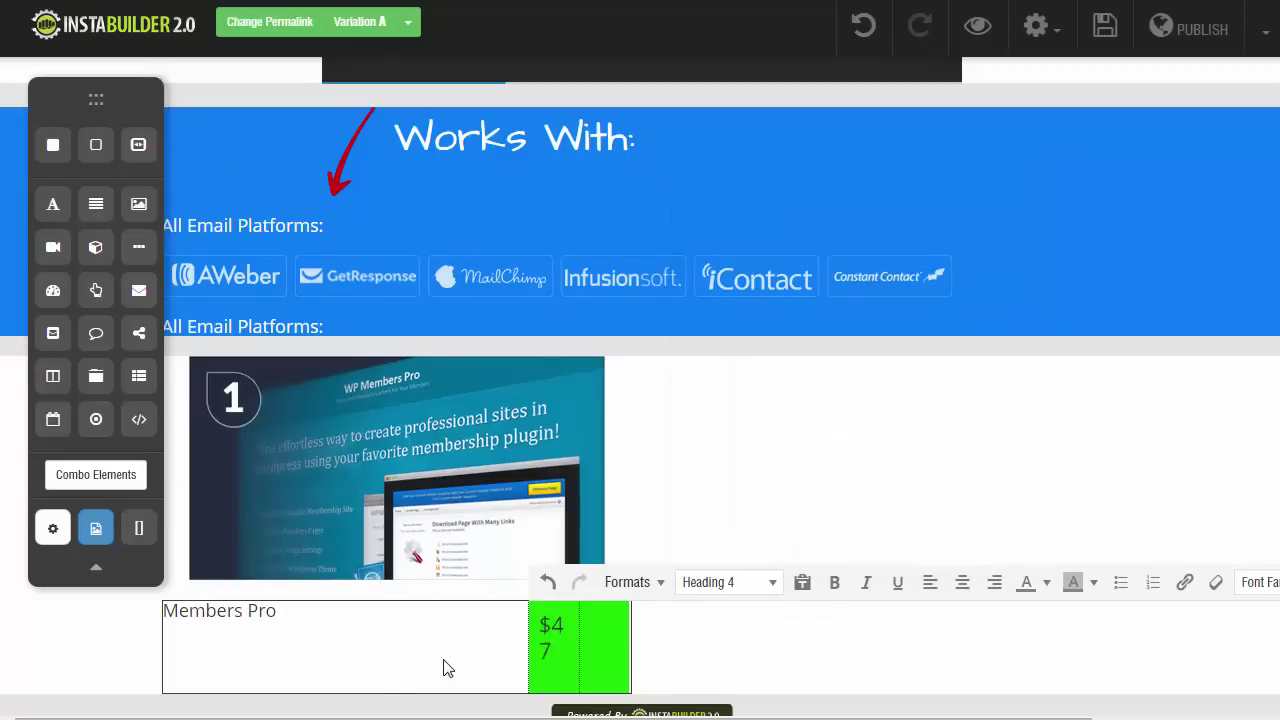
{"action": "left_click", "coordinate": [447, 668]}
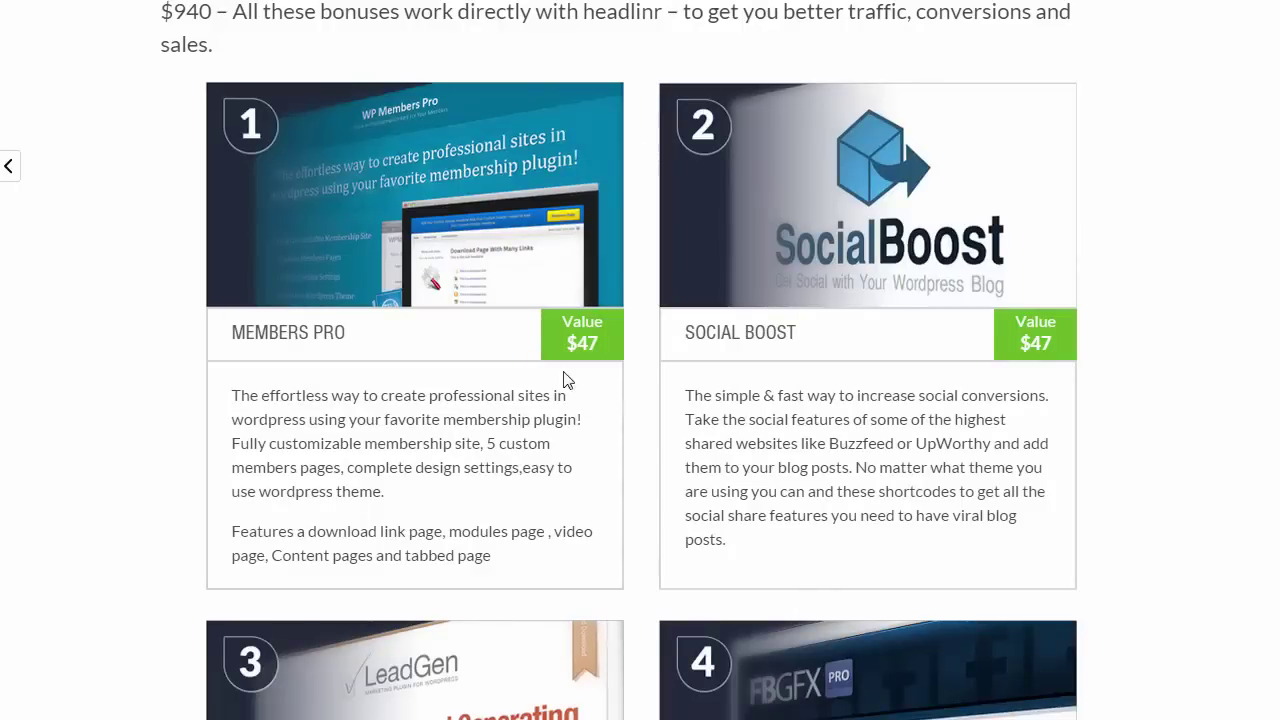
{"action": "double_click", "coordinate": [567, 320]}
{"action": "left_click", "coordinate": [604, 345]}
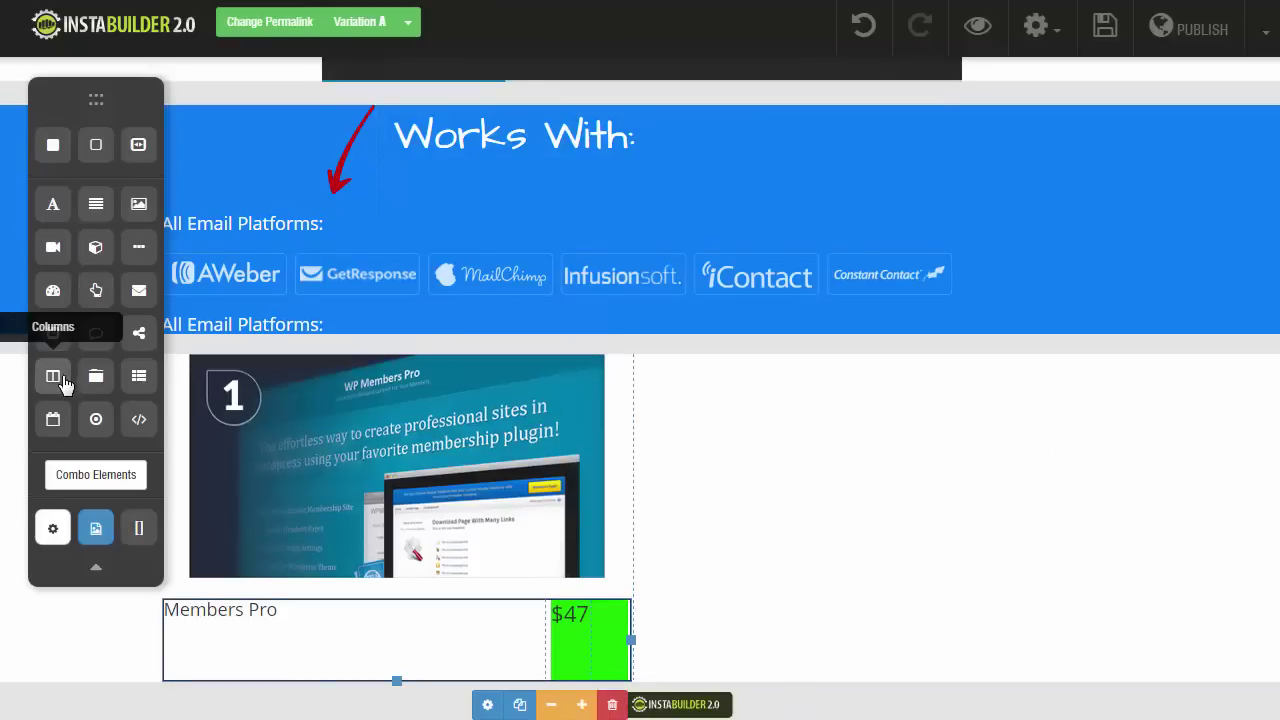
Step: Add a two-column row with a thin solid border beneath the Members Pro row and place a text element in its widened first column
{"action": "left_click_drag", "start_coordinate": [53, 376], "coordinate": [334, 686]}
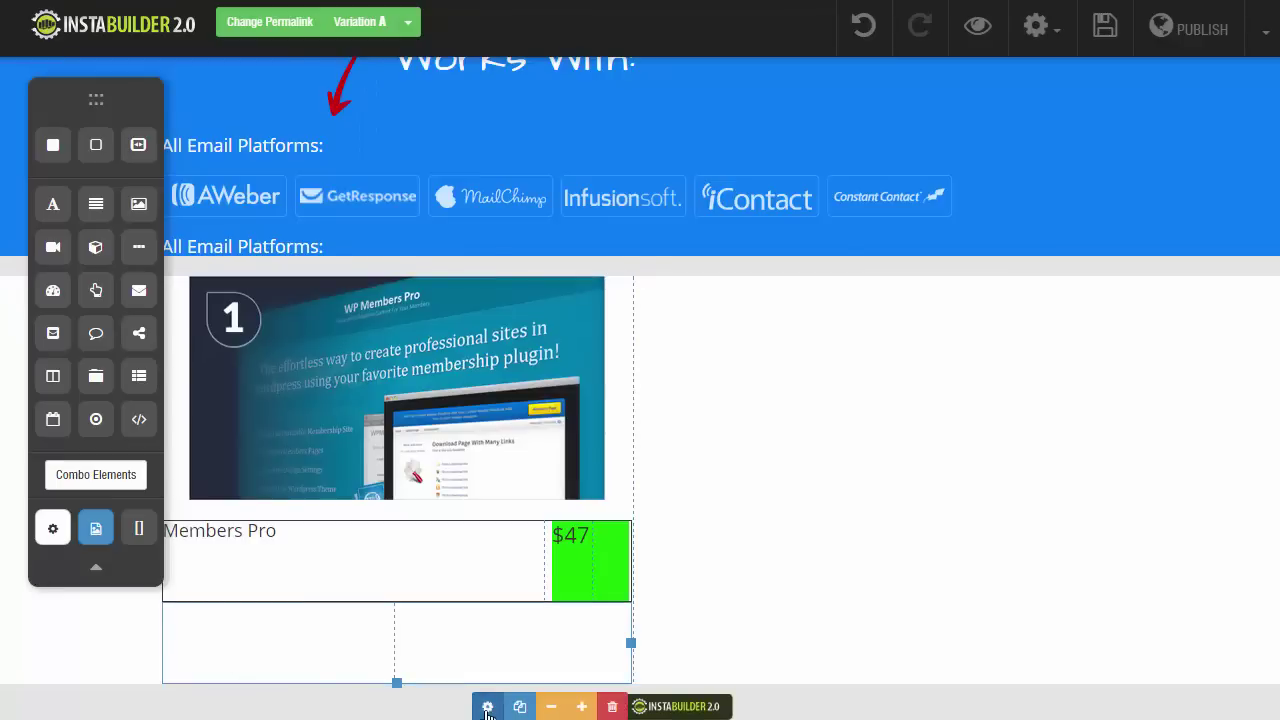
{"action": "left_click", "coordinate": [487, 705]}
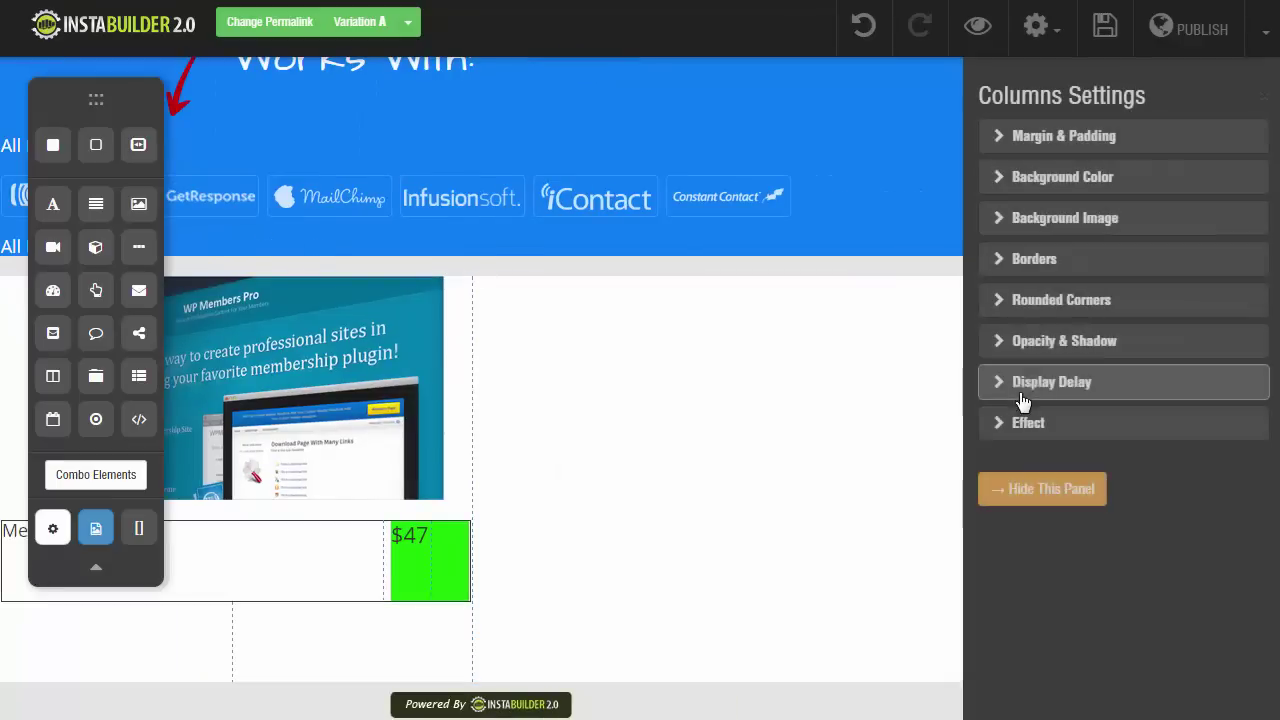
{"action": "left_click", "coordinate": [990, 258]}
{"action": "left_click", "coordinate": [1112, 283]}
{"action": "left_click", "coordinate": [1070, 321]}
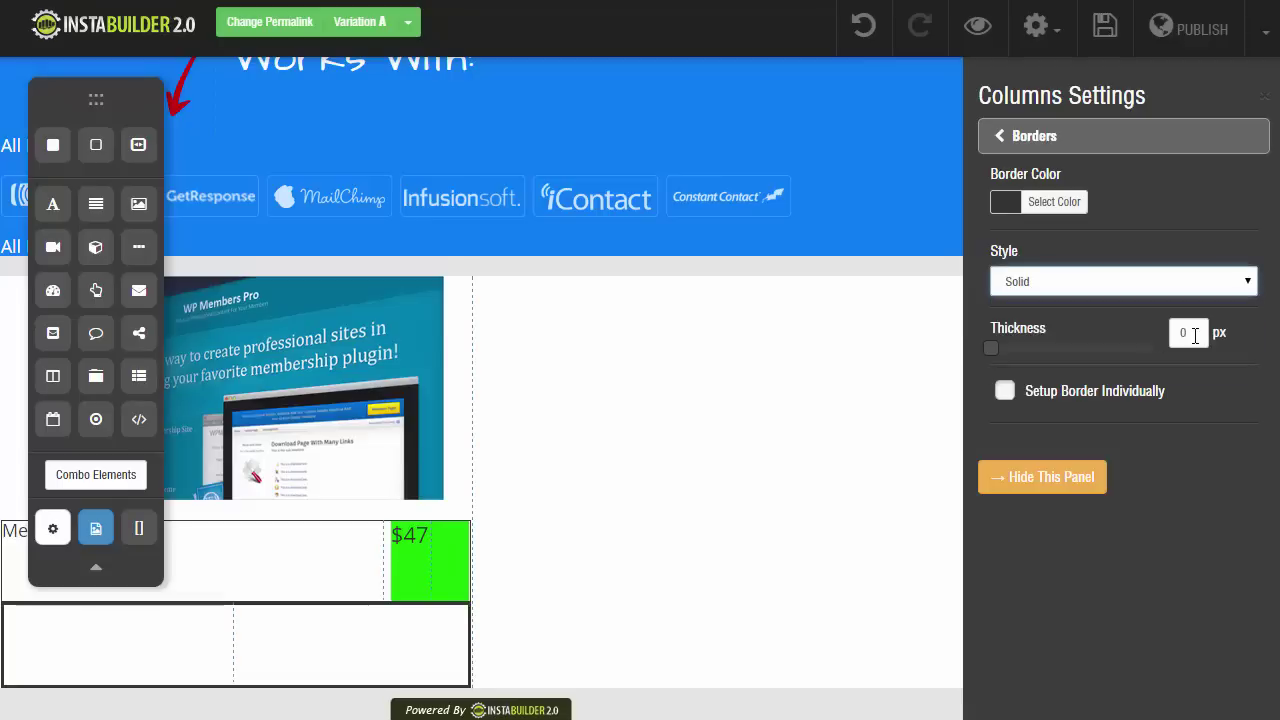
{"action": "left_click_drag", "start_coordinate": [1186, 333], "coordinate": [1163, 337]}
{"action": "left_click", "coordinate": [1068, 482]}
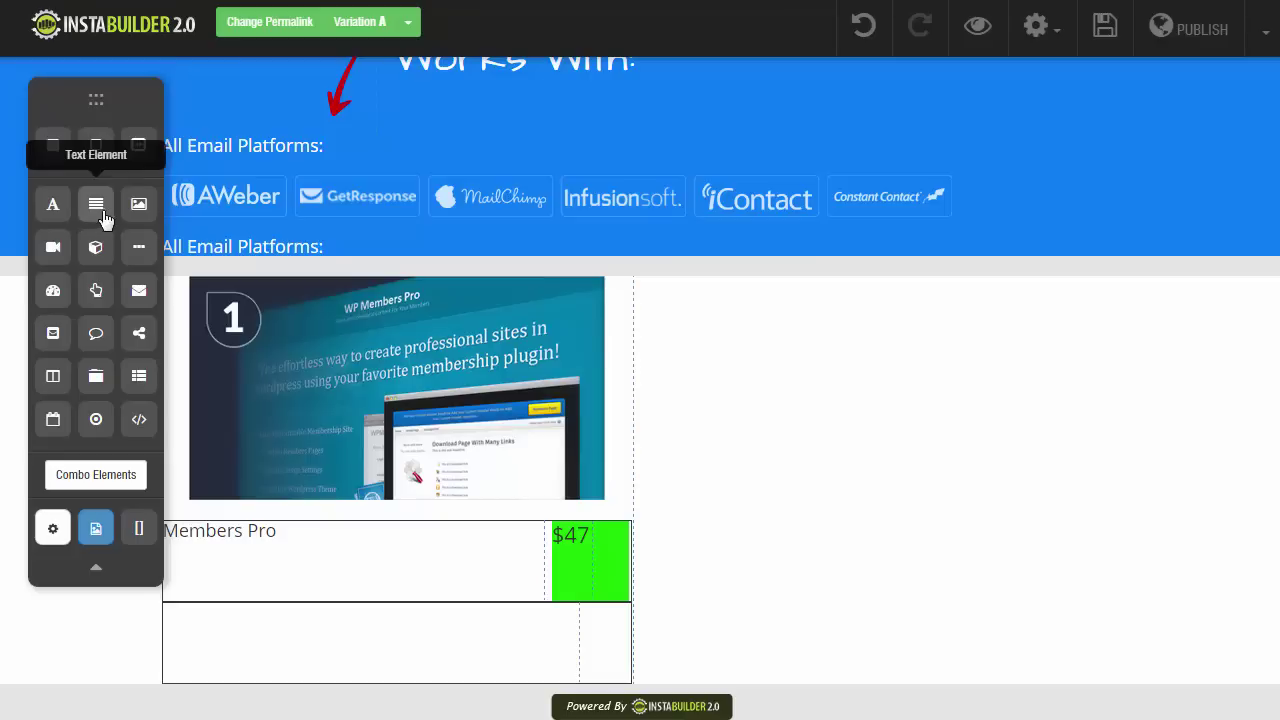
{"action": "left_click_drag", "start_coordinate": [100, 212], "coordinate": [345, 660]}
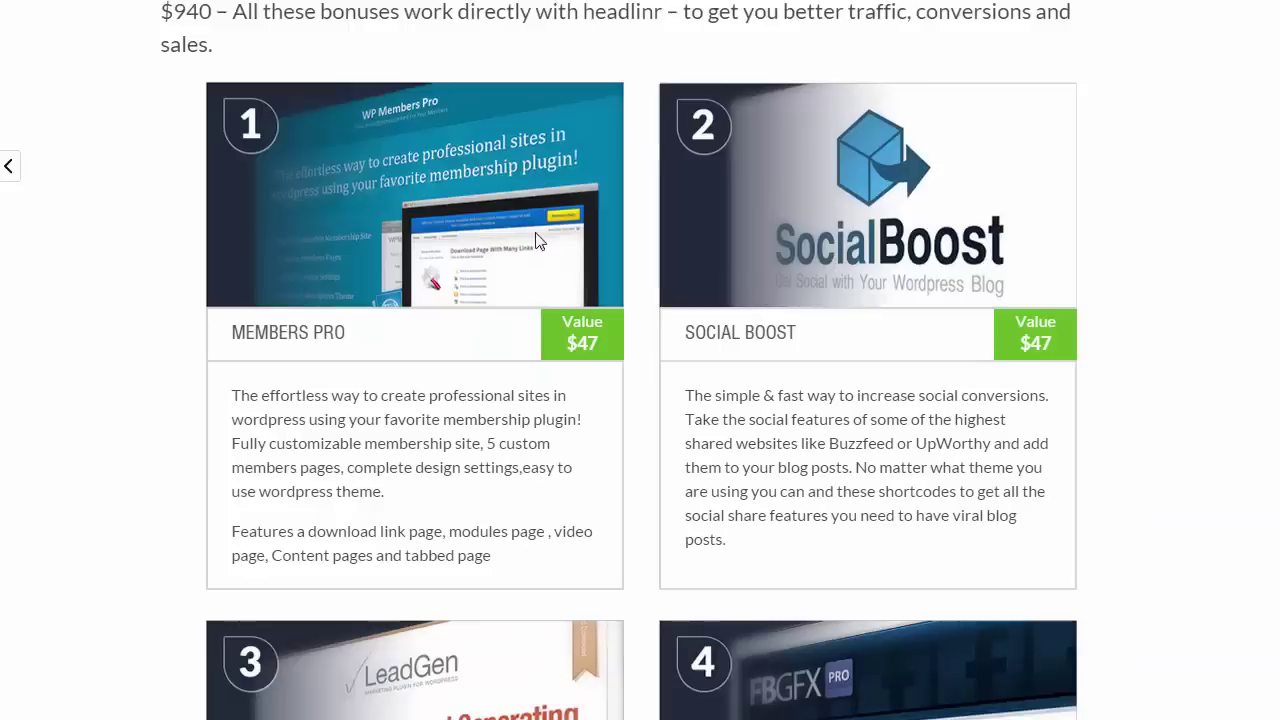
Step: Examine the remaining numbered bonus cards and the "Hassle free bonus delivery" section at the end of the example page
{"action": "scroll", "coordinate": [574, 540], "scroll_direction": "down", "scroll_amount": 3}
{"action": "scroll", "coordinate": [575, 537], "scroll_direction": "down", "scroll_amount": 15}
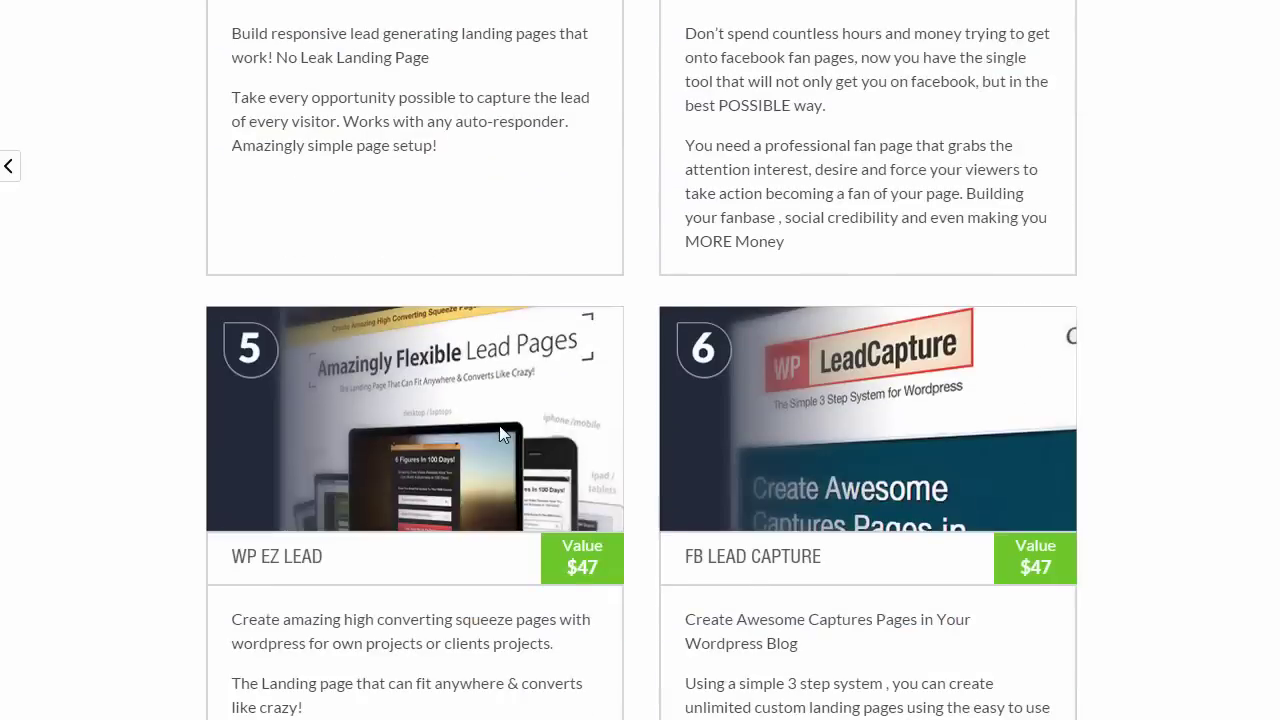
{"action": "scroll", "coordinate": [410, 420], "scroll_direction": "down", "scroll_amount": 20}
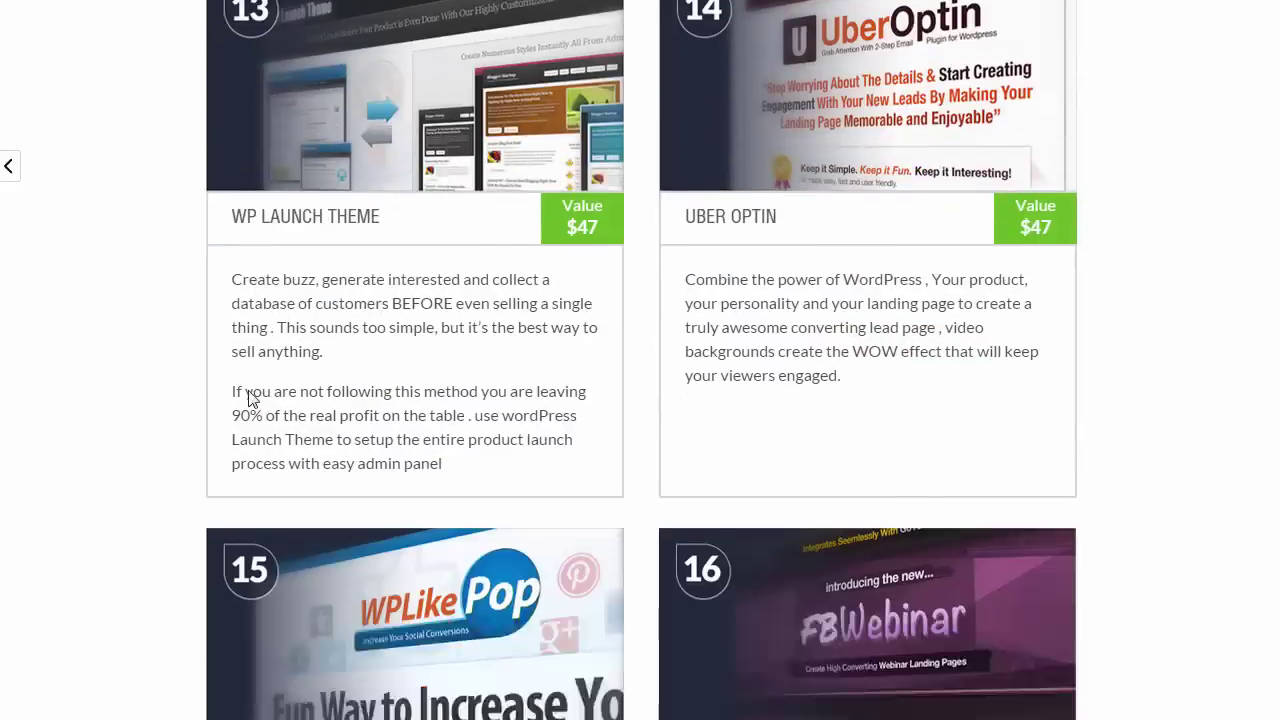
{"action": "scroll", "coordinate": [250, 415], "scroll_direction": "down", "scroll_amount": 5}
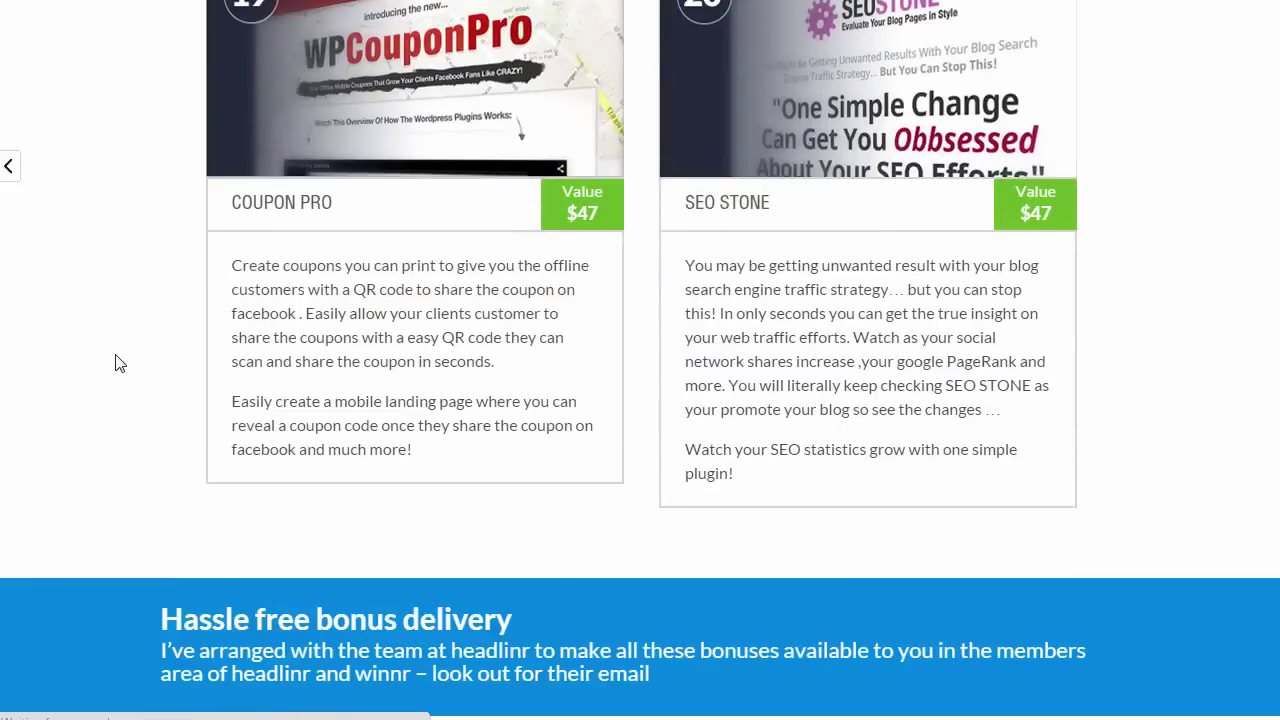
{"action": "scroll", "coordinate": [115, 363], "scroll_direction": "down", "scroll_amount": 15}
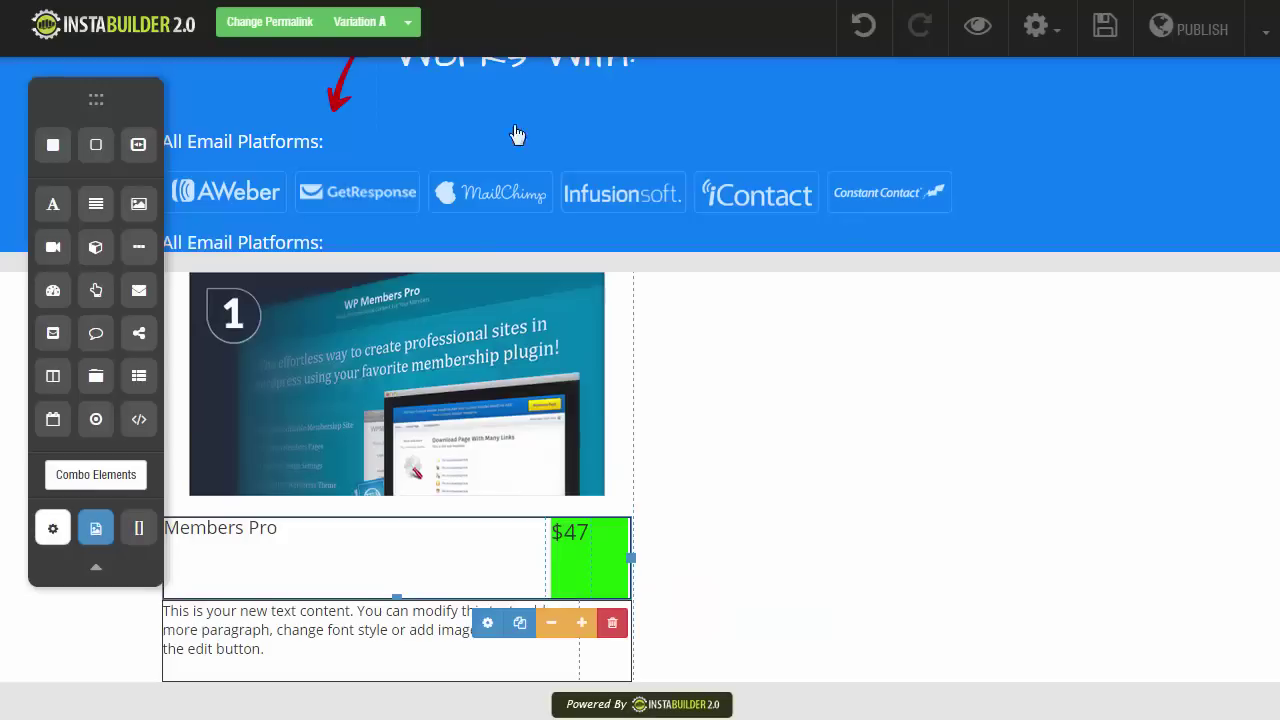
{"action": "scroll", "coordinate": [526, 668], "scroll_direction": "down", "scroll_amount": 3}
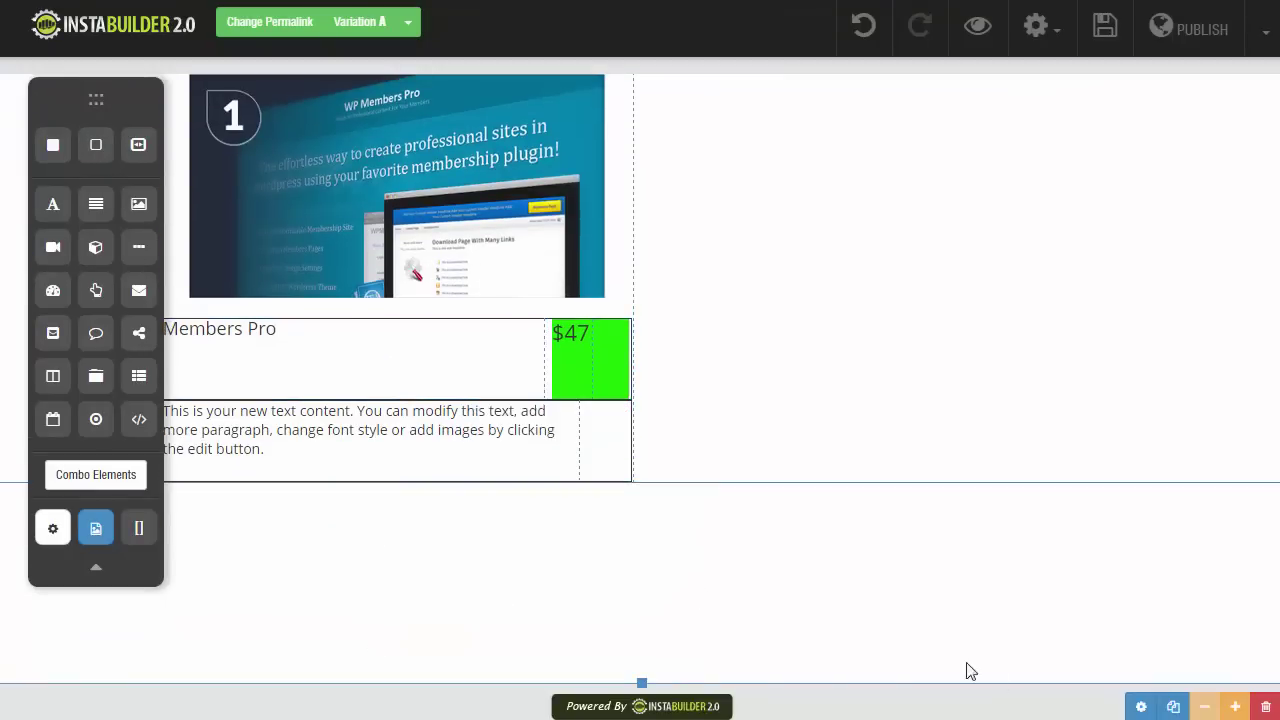
Step: Give the empty section beneath the Members Pro card a solid blue background colour
{"action": "left_click", "coordinate": [1141, 706]}
{"action": "left_click", "coordinate": [1016, 188]}
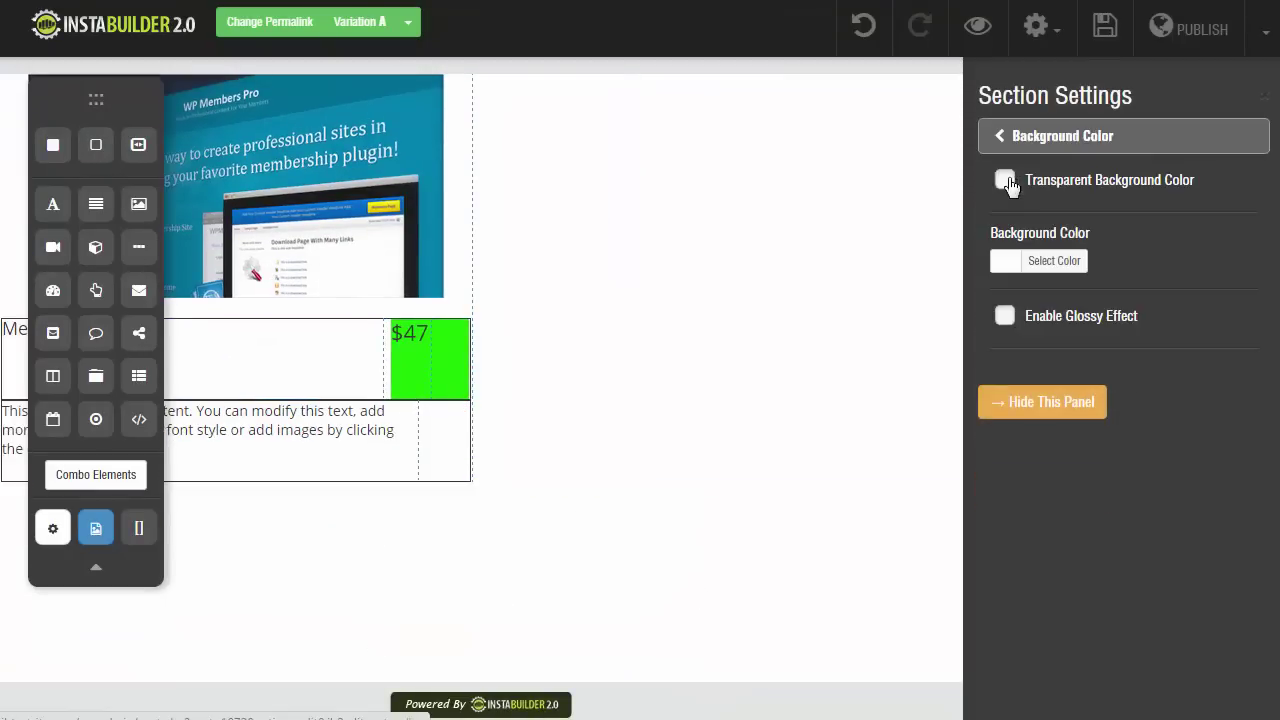
{"action": "left_click", "coordinate": [1002, 264]}
{"action": "left_click_drag", "start_coordinate": [1170, 337], "coordinate": [1181, 413]}
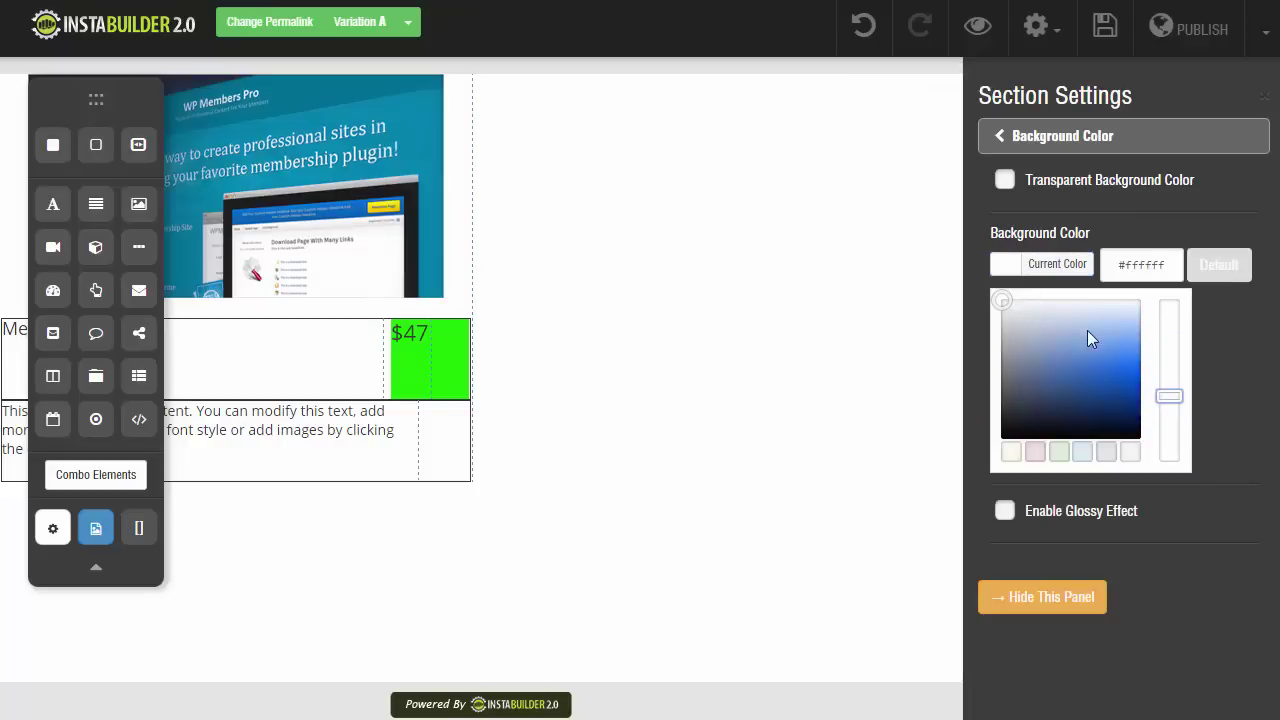
{"action": "left_click_drag", "start_coordinate": [1087, 330], "coordinate": [1133, 382]}
{"action": "left_click", "coordinate": [1069, 607]}
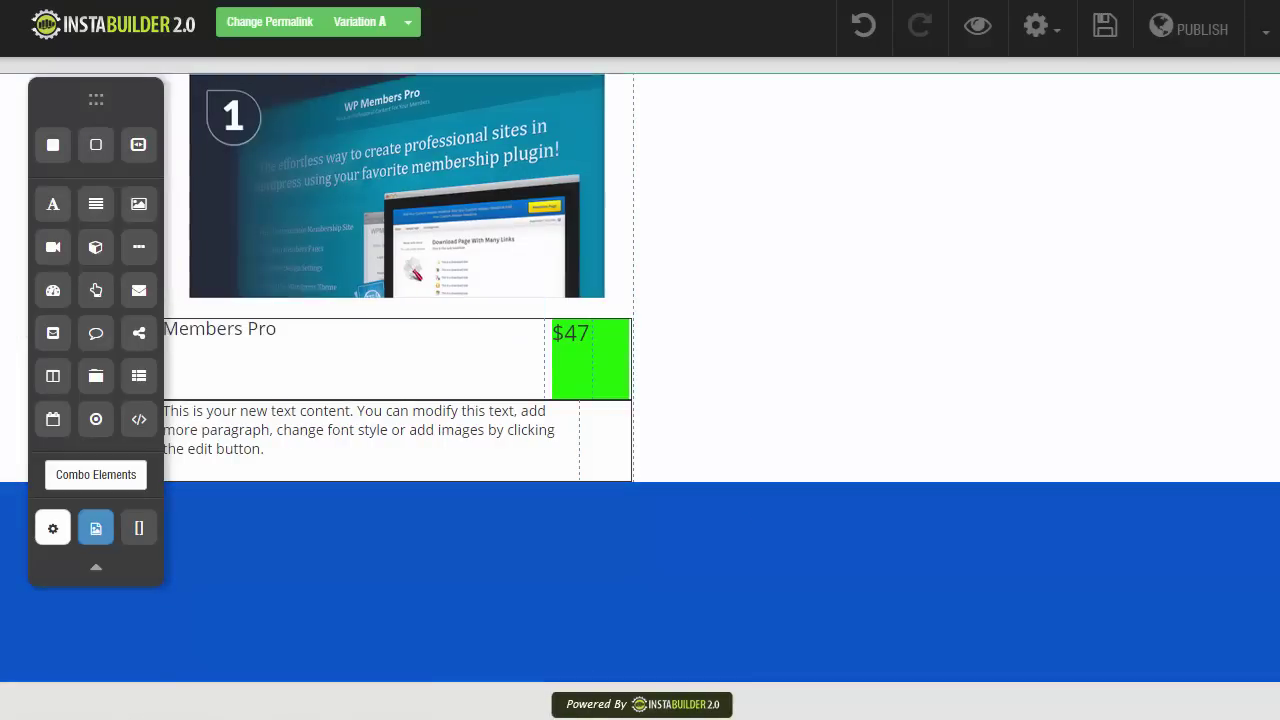
Step: Add a title element to the blue section, with its text coloured white and centred
{"action": "left_click_drag", "start_coordinate": [53, 204], "coordinate": [477, 511]}
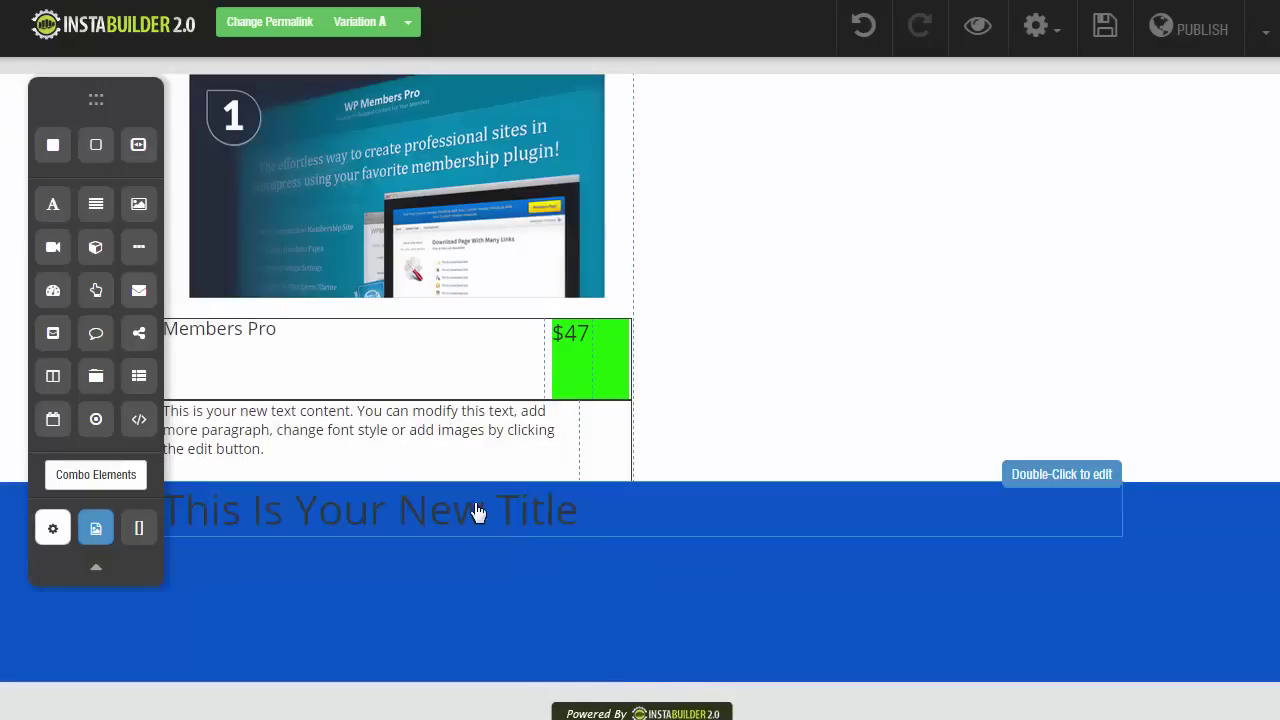
{"action": "double_click", "coordinate": [477, 511]}
{"action": "left_click", "coordinate": [681, 464]}
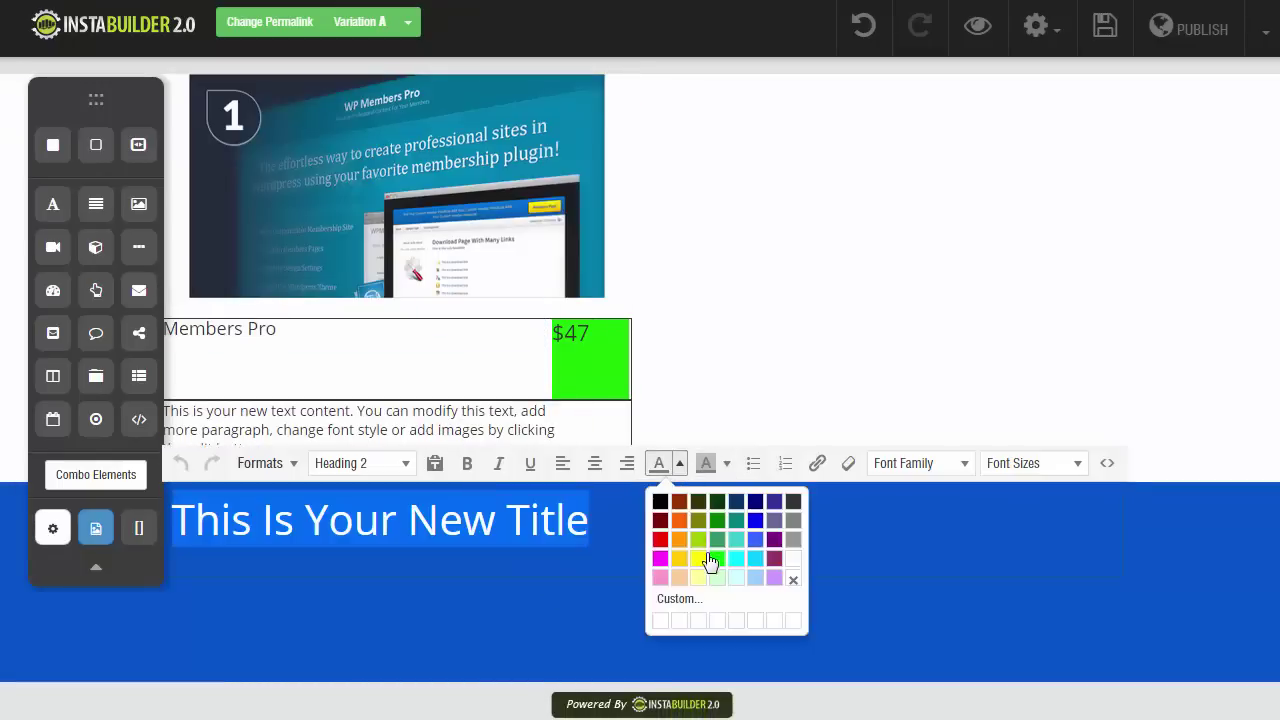
{"action": "left_click", "coordinate": [791, 560]}
{"action": "left_click", "coordinate": [594, 463]}
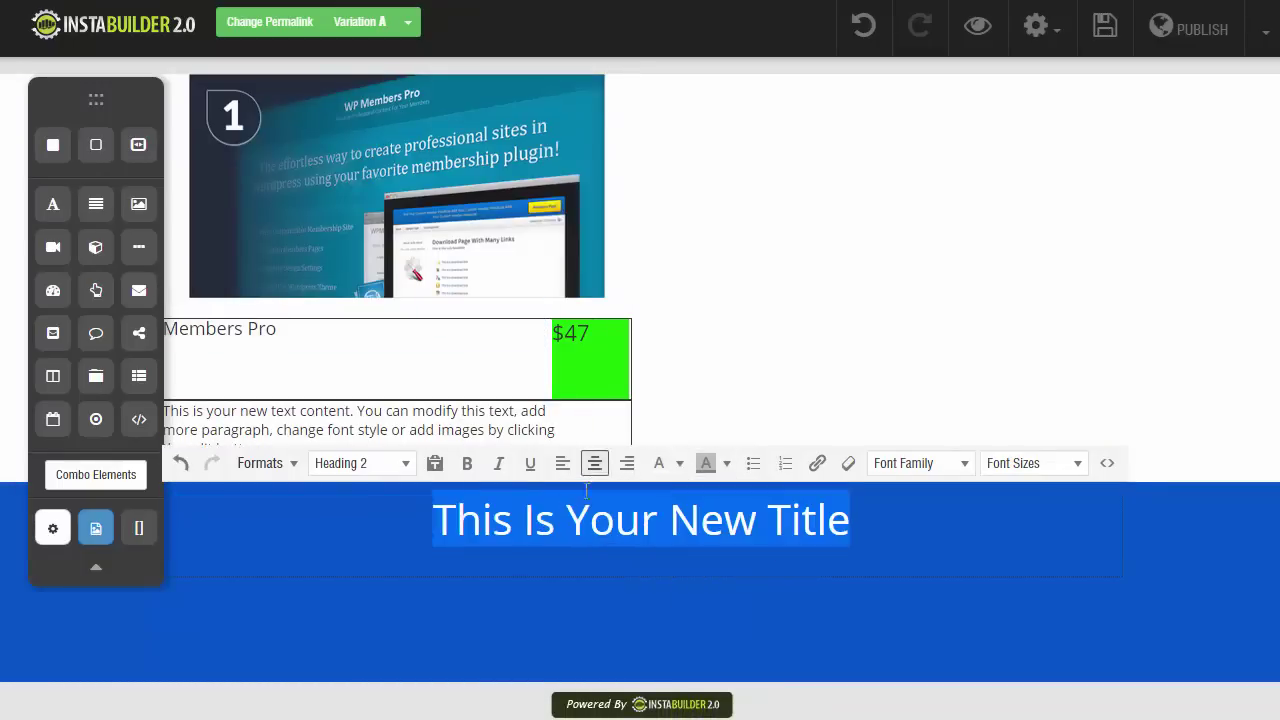
{"action": "left_click", "coordinate": [451, 612]}
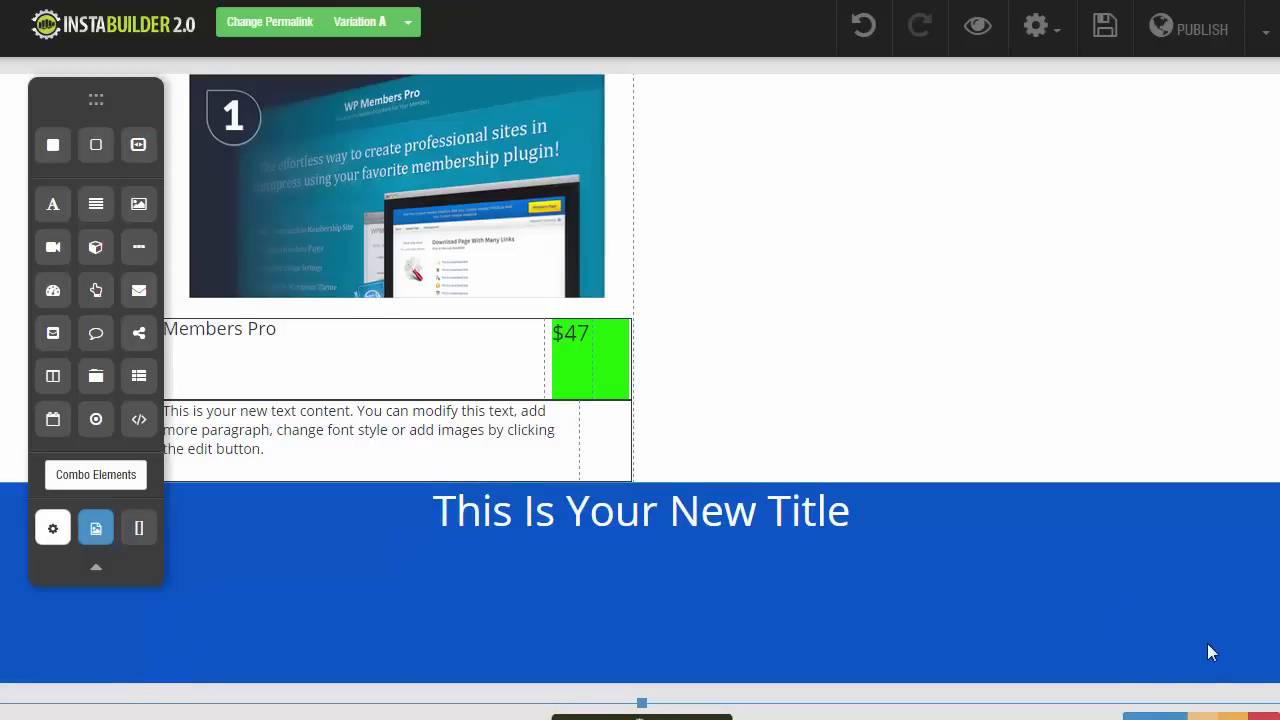
Step: Set the display animation of the blue title section to Fade In Down
{"action": "scroll", "coordinate": [1208, 644], "scroll_direction": "down", "scroll_amount": 1}
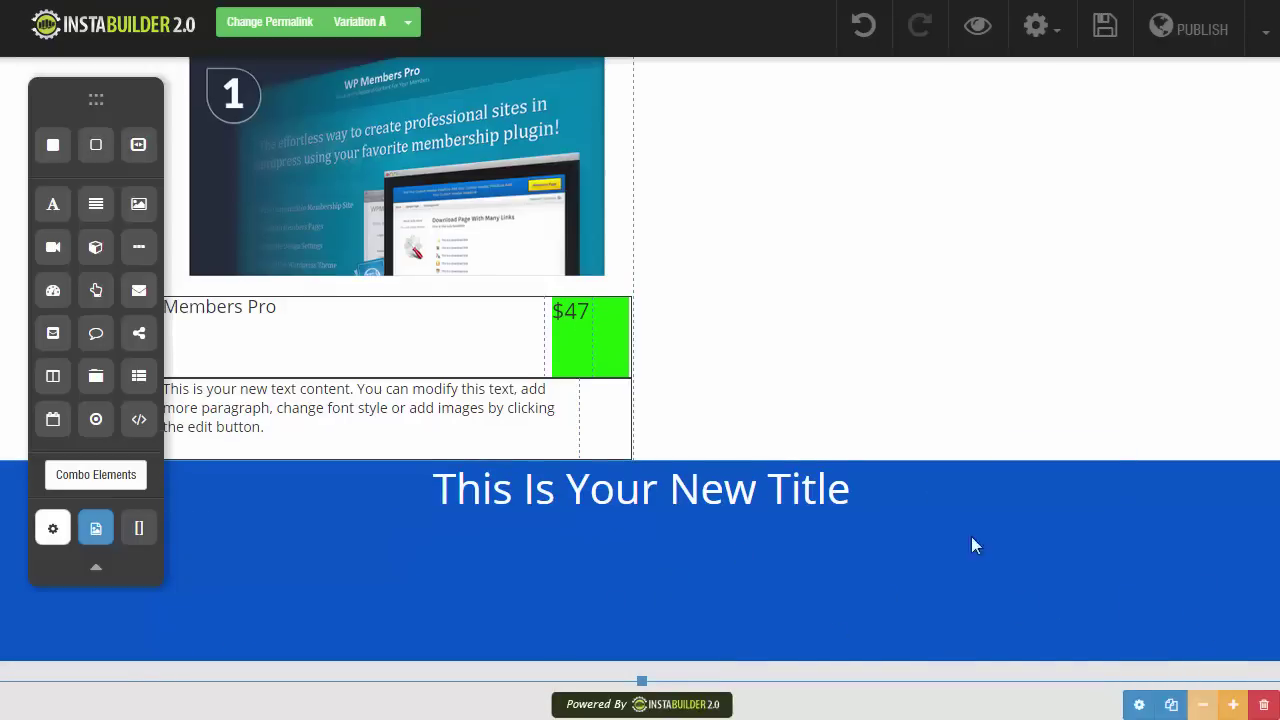
{"action": "left_click", "coordinate": [1139, 705]}
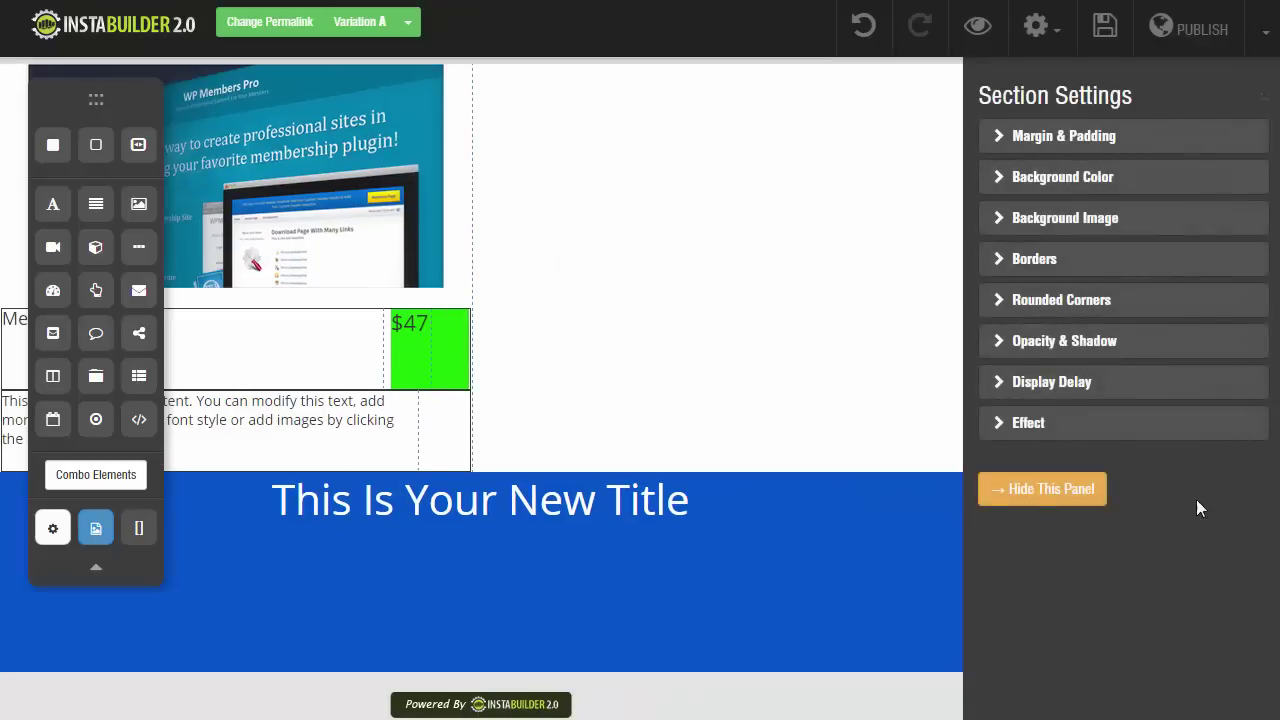
{"action": "left_click", "coordinate": [1003, 382]}
{"action": "left_click", "coordinate": [1003, 385]}
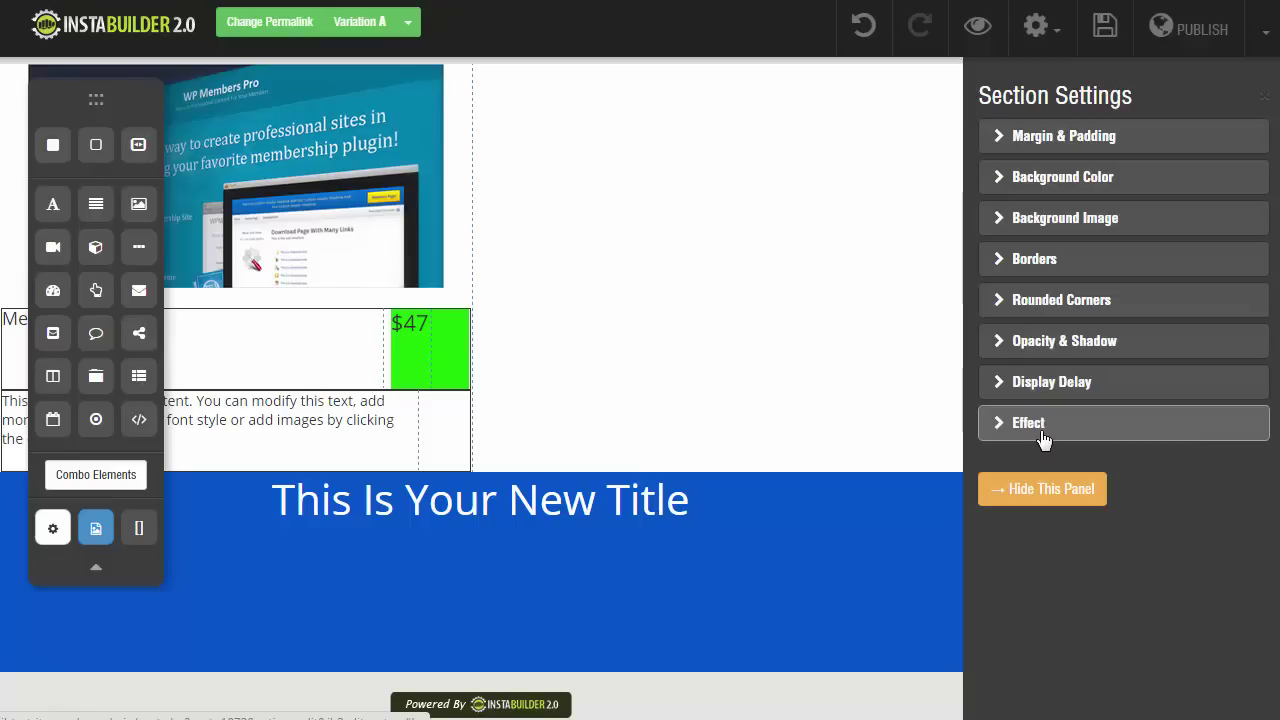
{"action": "left_click", "coordinate": [1042, 438]}
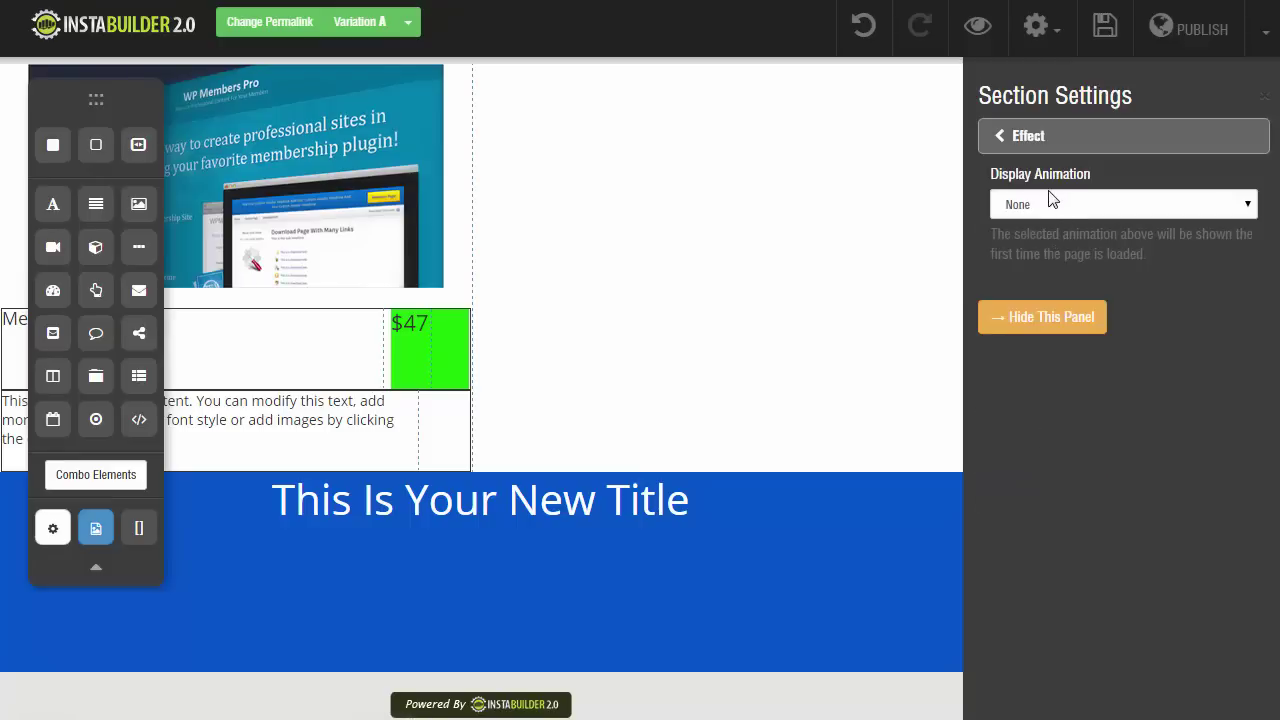
{"action": "left_click", "coordinate": [1087, 202]}
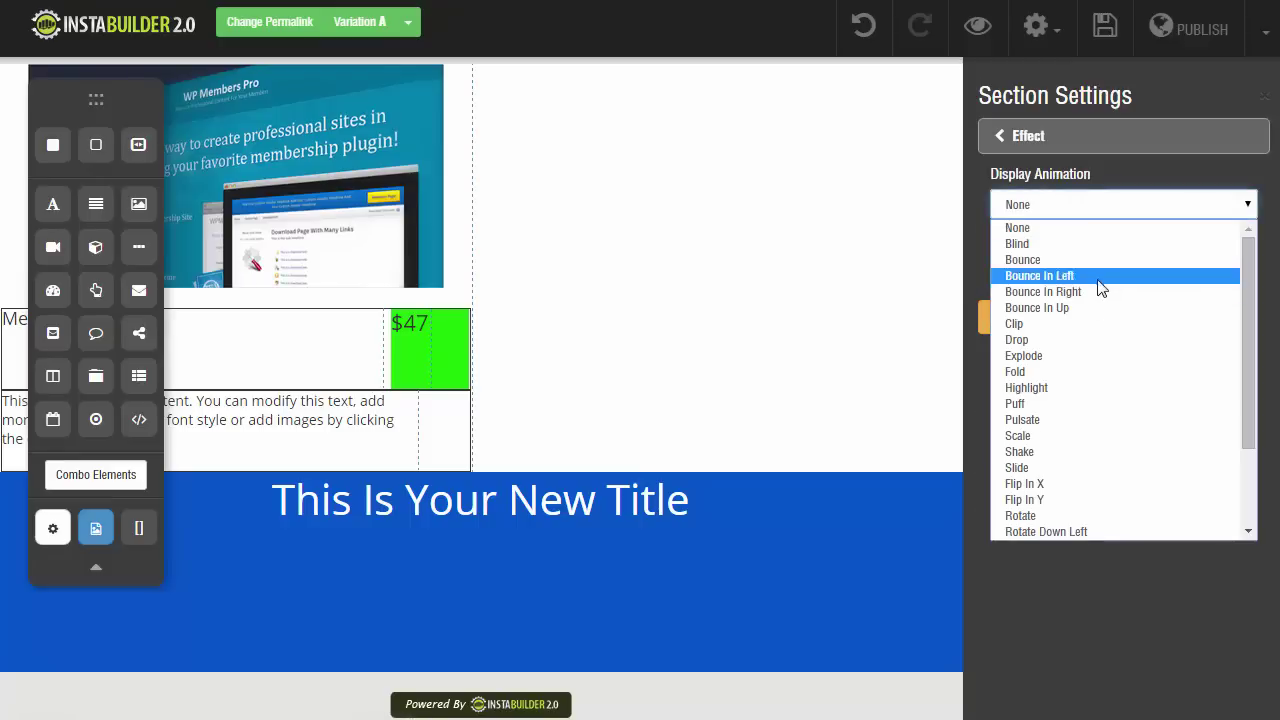
{"action": "scroll", "coordinate": [1108, 349], "scroll_direction": "down", "scroll_amount": 2}
{"action": "scroll", "coordinate": [1108, 349], "scroll_direction": "up", "scroll_amount": 2}
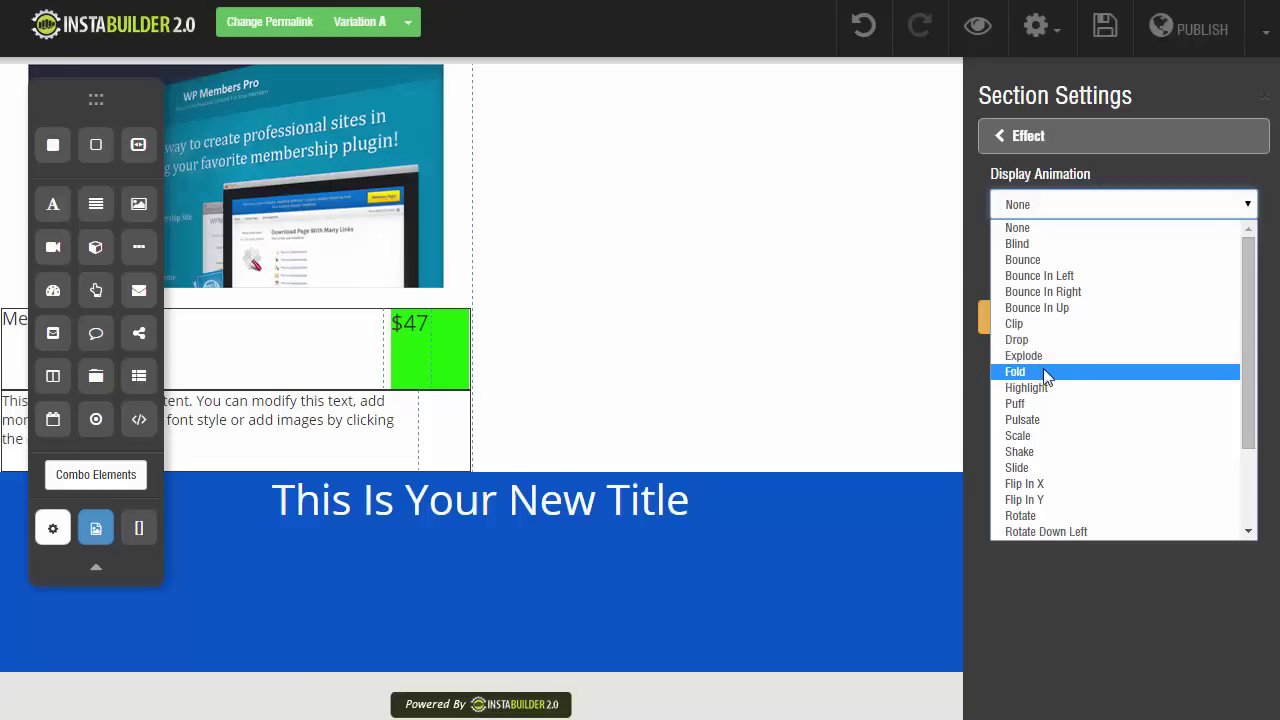
{"action": "scroll", "coordinate": [1119, 400], "scroll_direction": "down", "scroll_amount": 2}
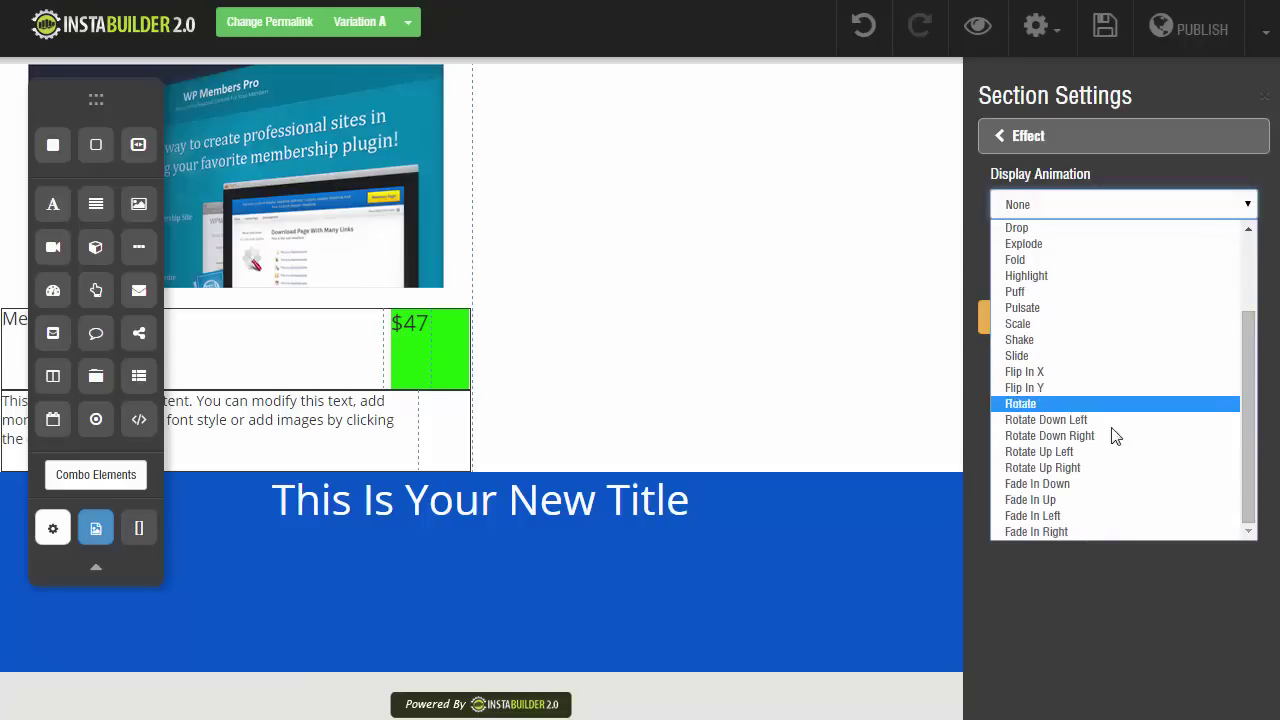
{"action": "left_click", "coordinate": [1090, 500]}
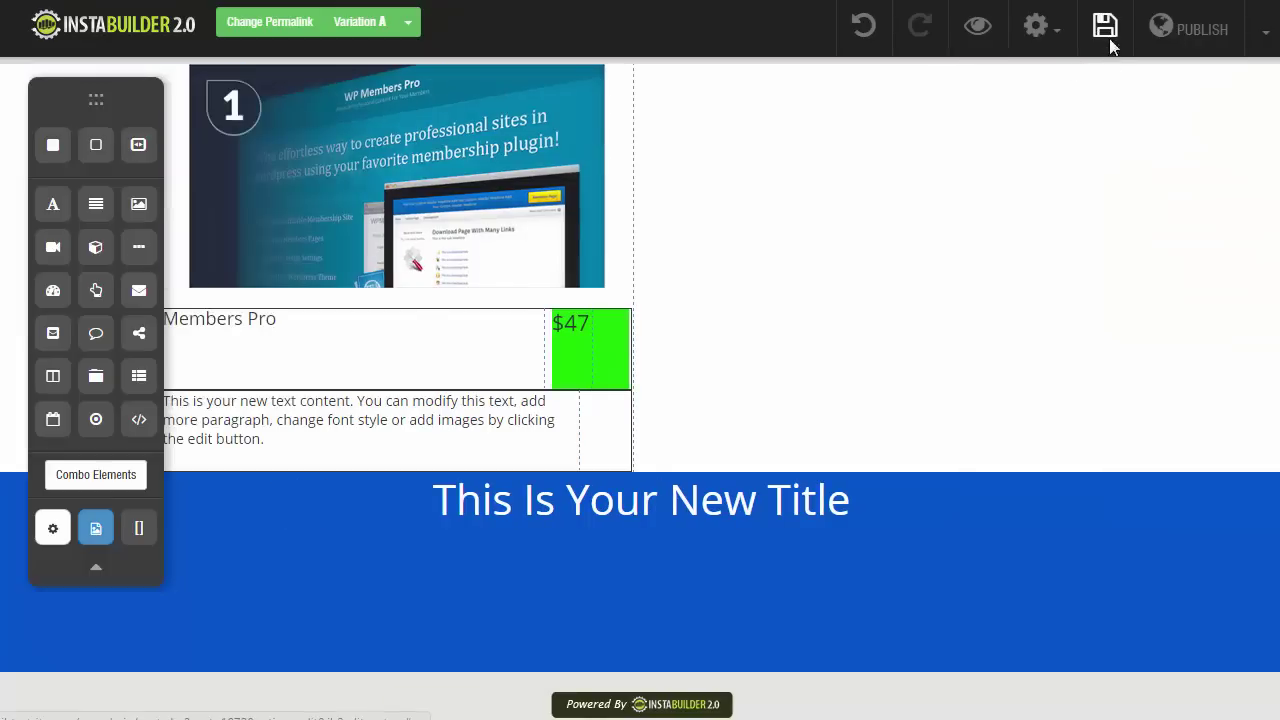
Step: Save the page and preview it from the header down to the blue title section
{"action": "left_click", "coordinate": [1105, 30]}
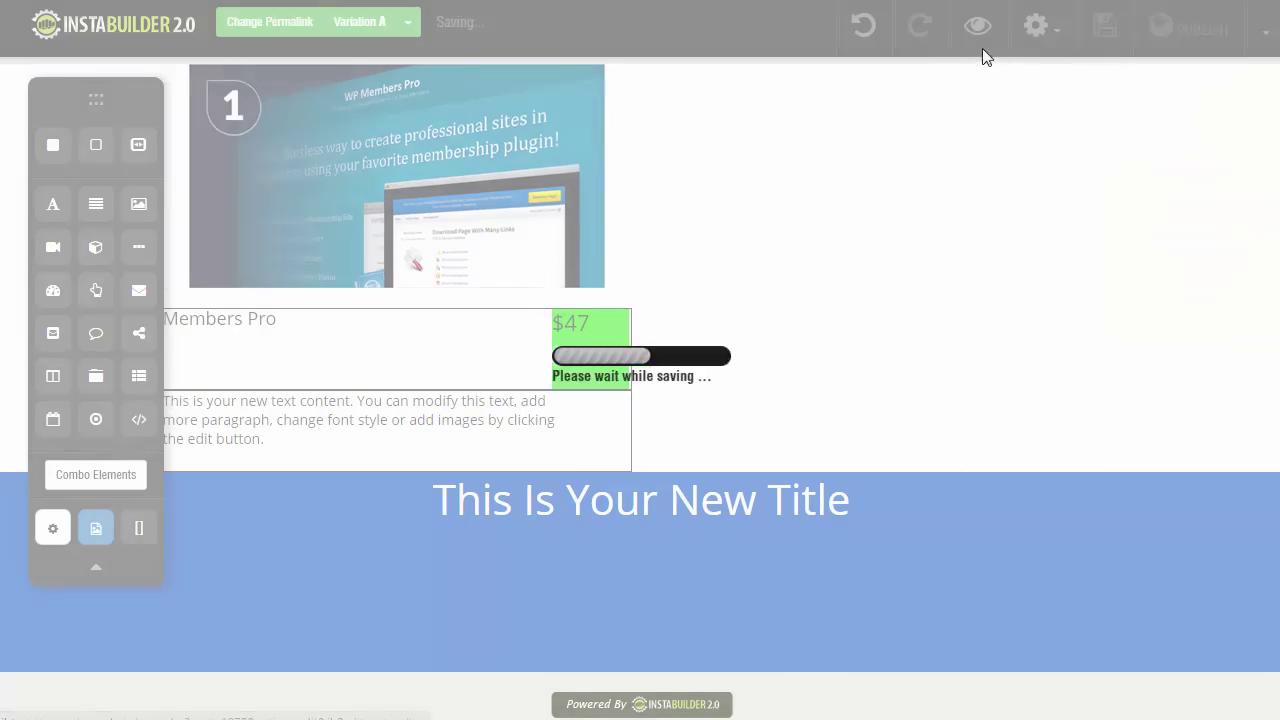
{"action": "left_click", "coordinate": [980, 30]}
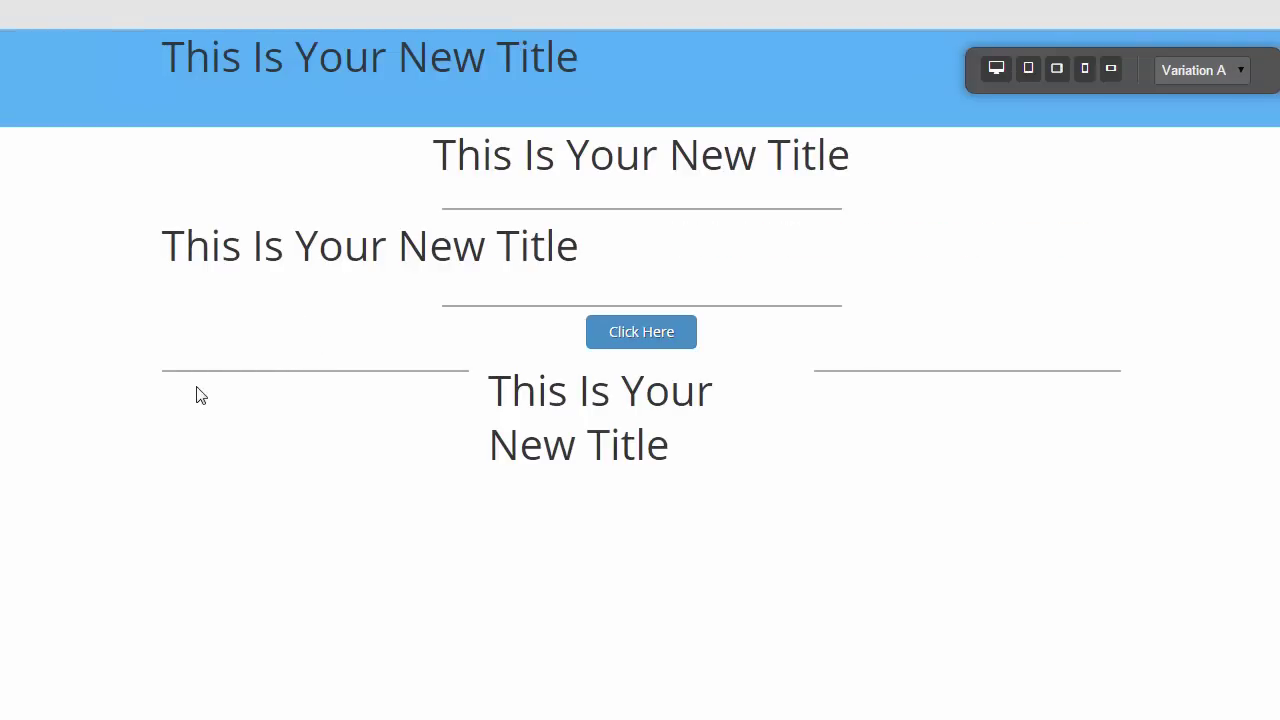
{"action": "scroll", "coordinate": [196, 394], "scroll_direction": "down", "scroll_amount": 7}
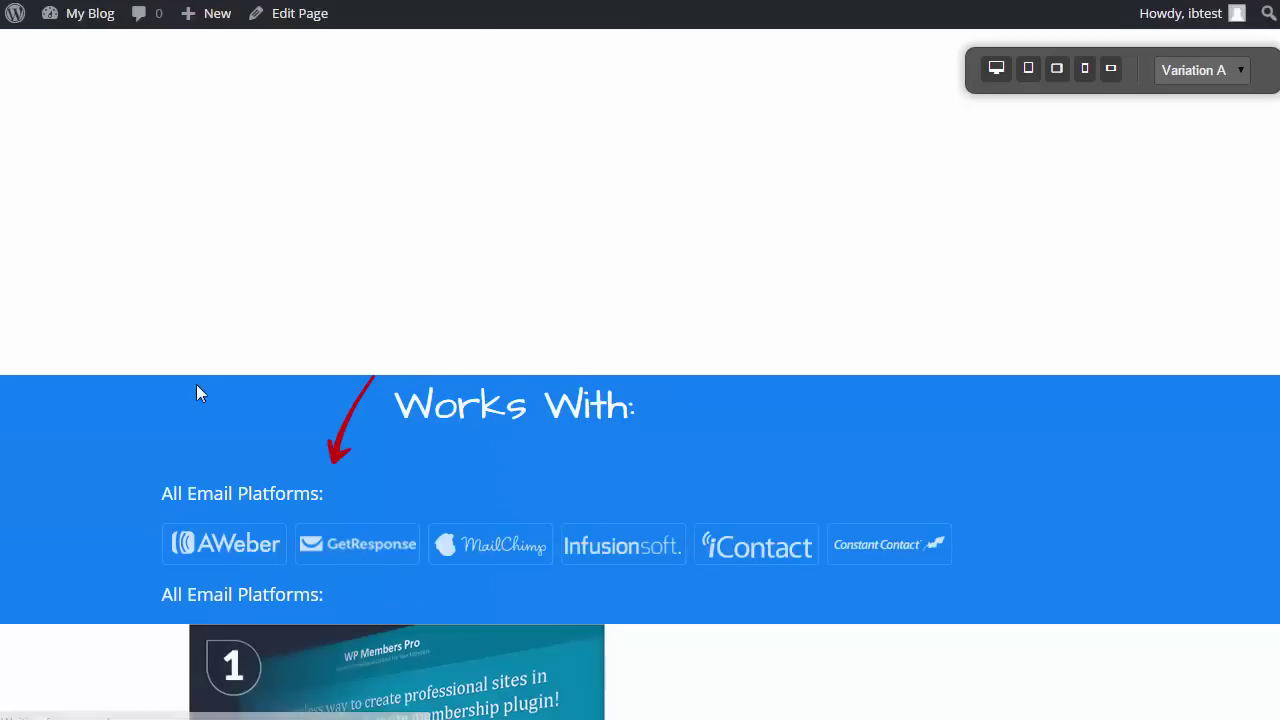
{"action": "scroll", "coordinate": [160, 420], "scroll_direction": "down", "scroll_amount": 4}
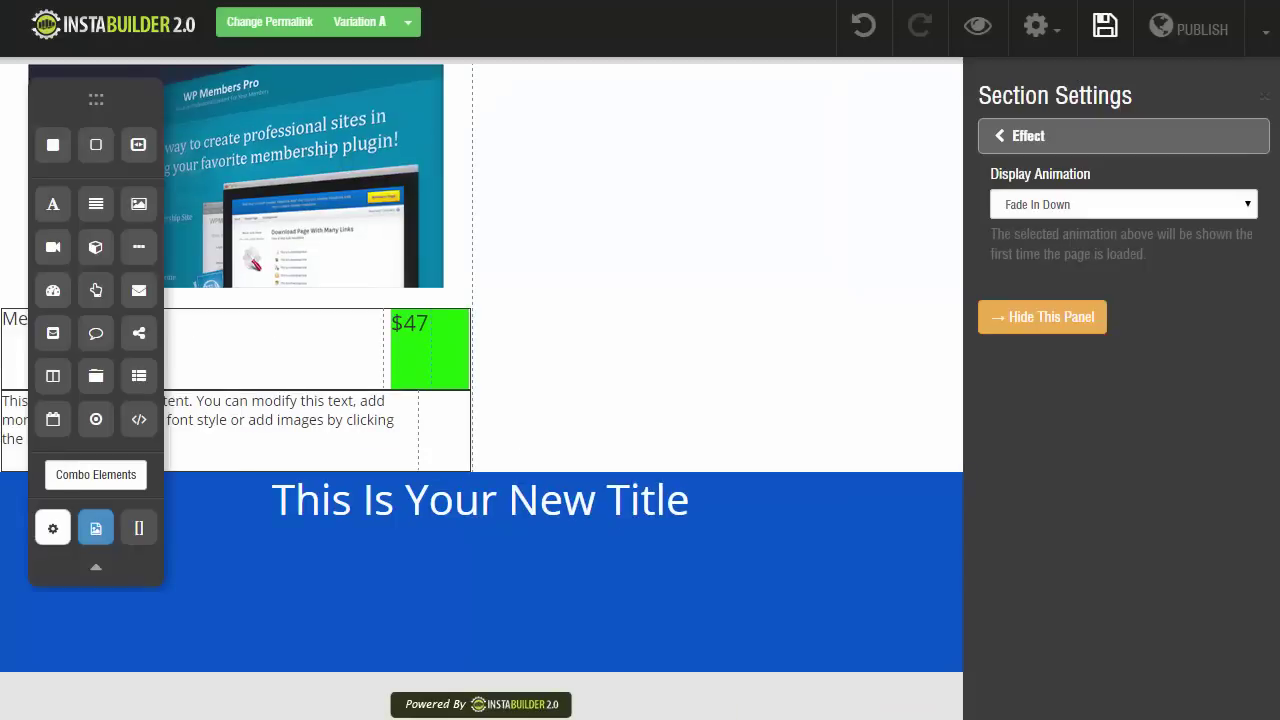
Step: Review the section's display animation options and compare the page preview with the example page's bonus cards and delivery section
{"action": "left_click", "coordinate": [1092, 204]}
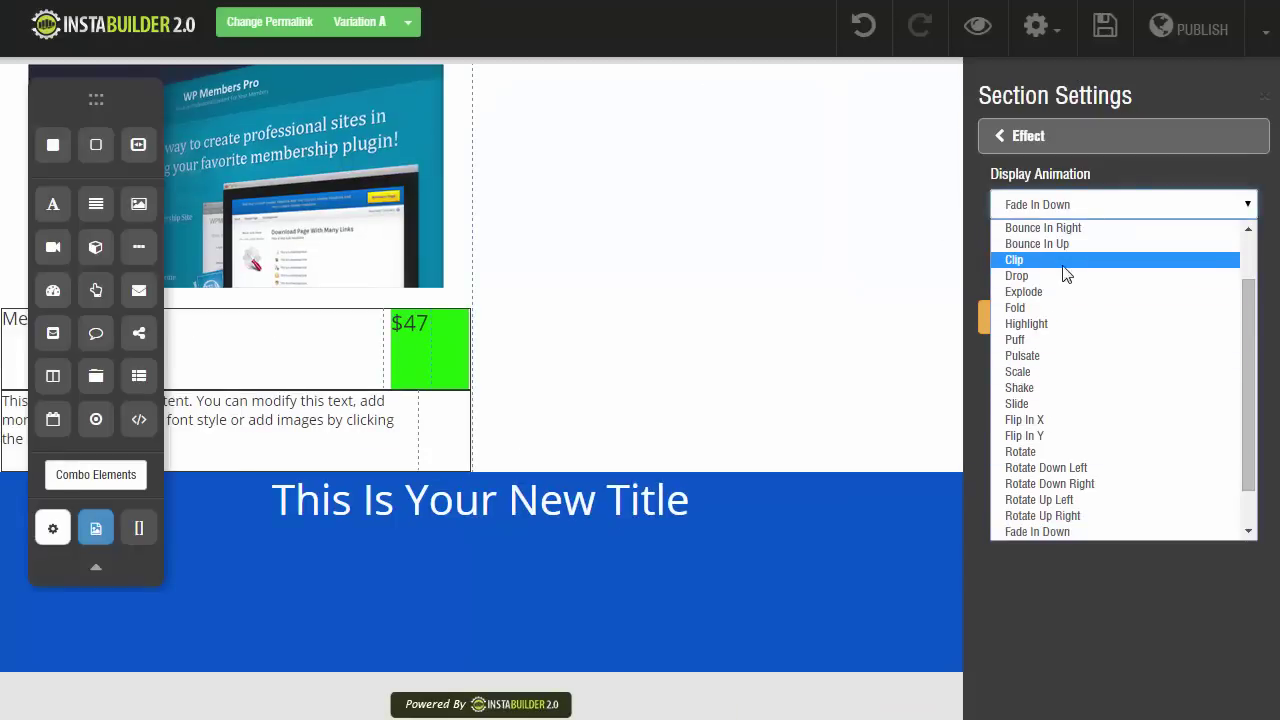
{"action": "left_click", "coordinate": [1090, 603]}
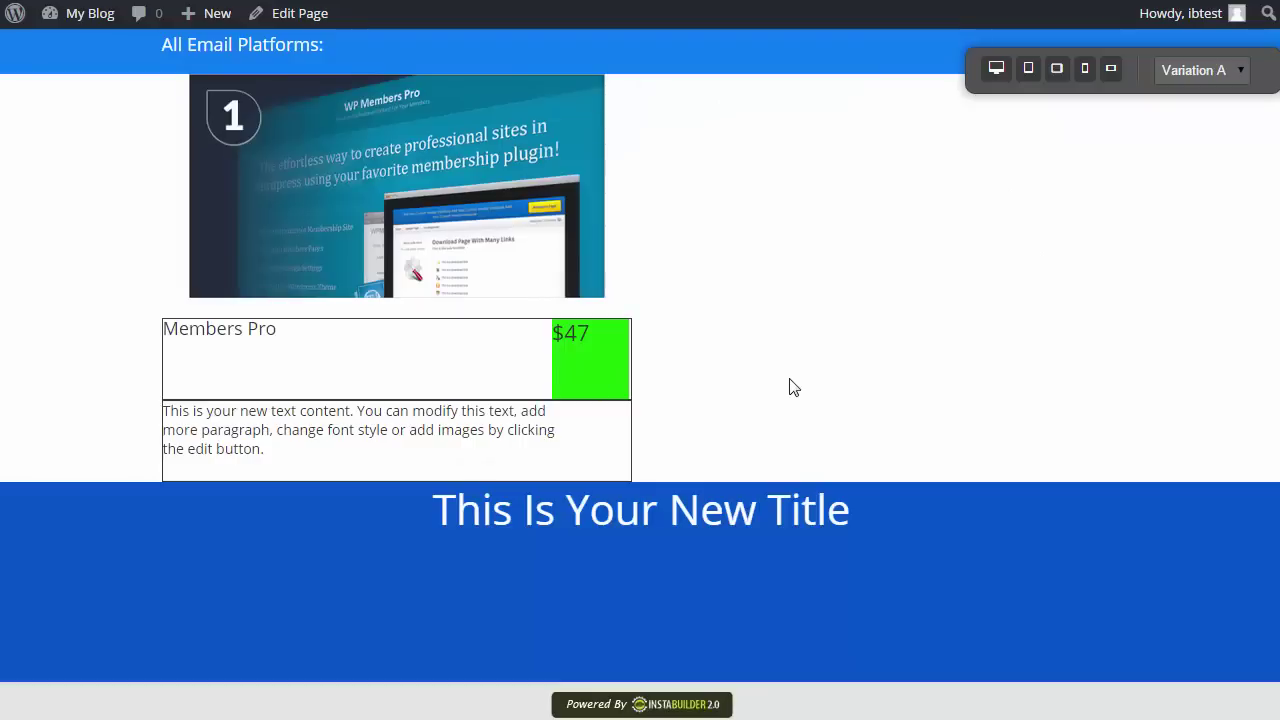
{"action": "scroll", "coordinate": [790, 387], "scroll_direction": "up", "scroll_amount": 5}
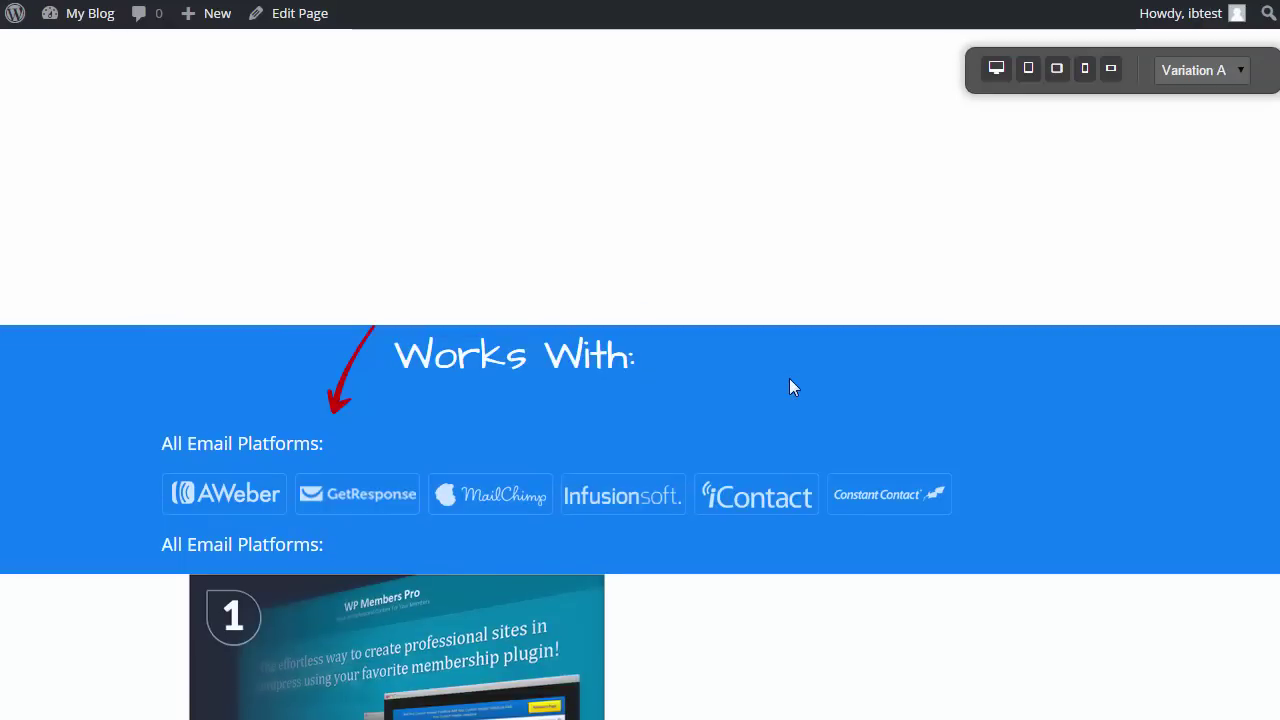
{"action": "scroll", "coordinate": [799, 380], "scroll_direction": "up", "scroll_amount": 8}
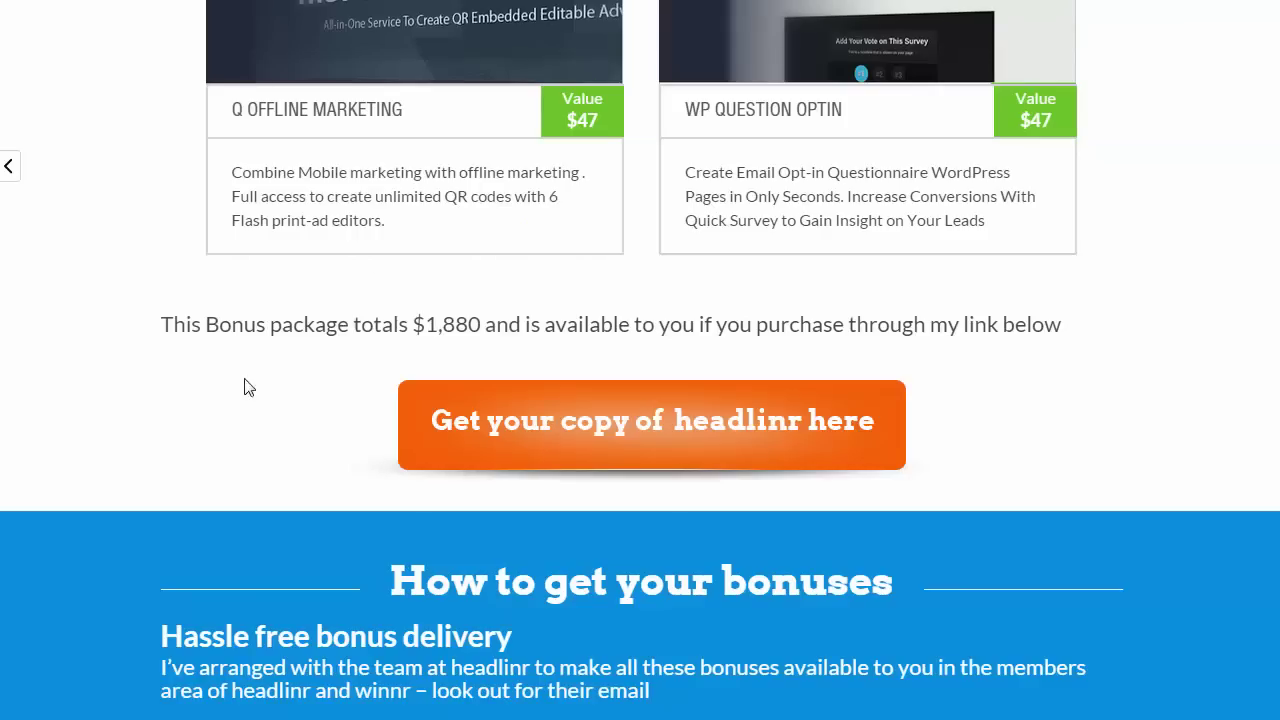
{"action": "scroll", "coordinate": [400, 440], "scroll_direction": "up", "scroll_amount": 5}
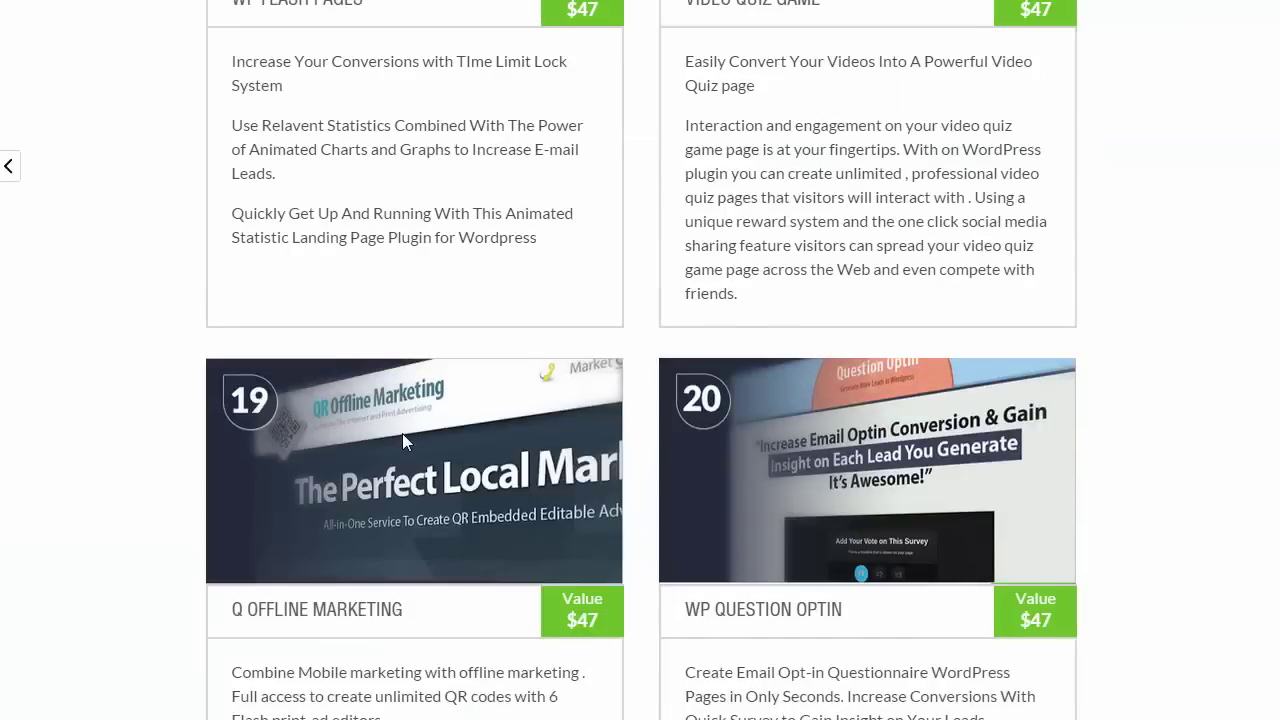
{"action": "scroll", "coordinate": [404, 438], "scroll_direction": "up", "scroll_amount": 3}
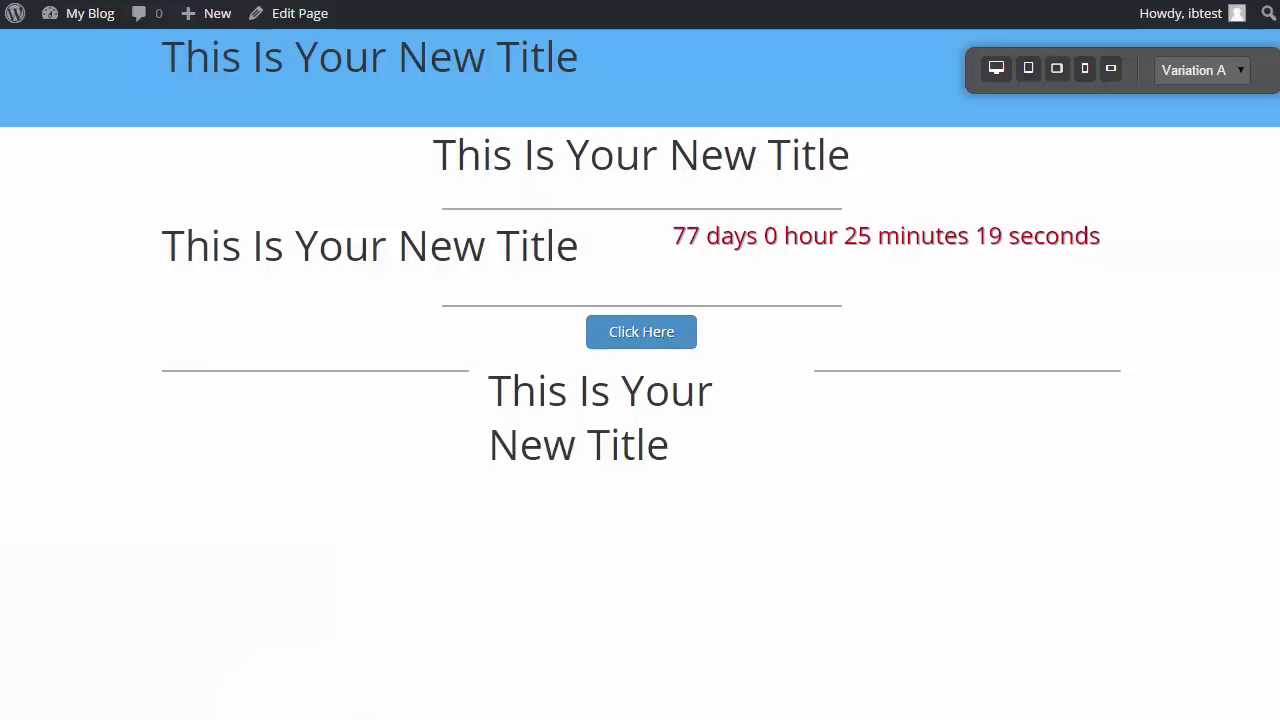